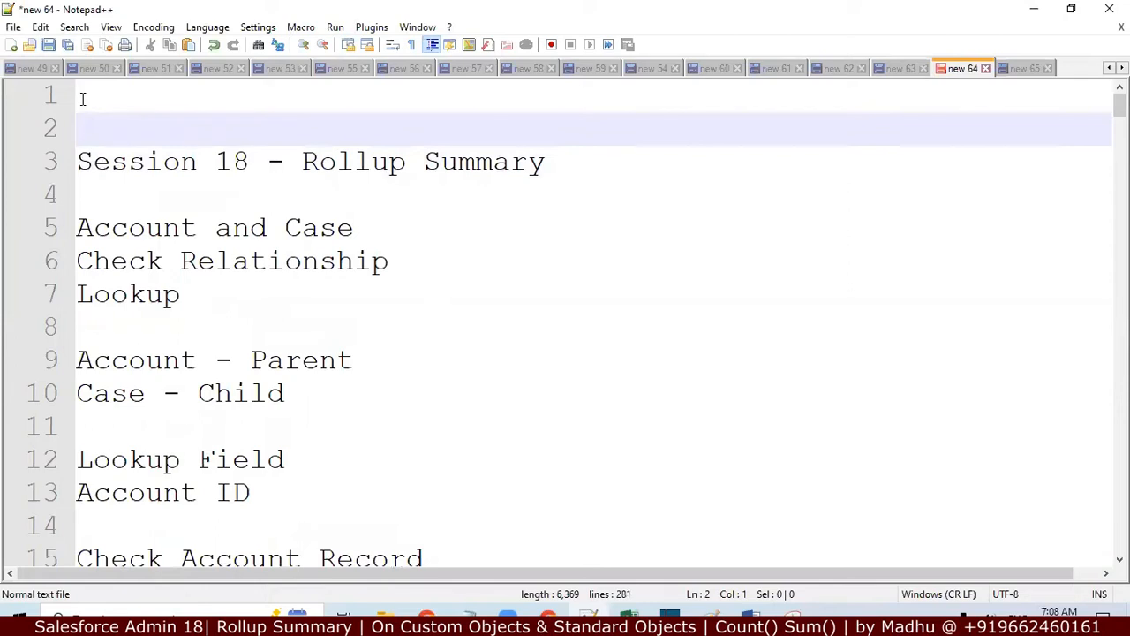
Delete the two blank lines above the "Session 18 - Rollup Summary" heading
key(Down)
key(Down)
key(Up)
key(Up)
key(Up)
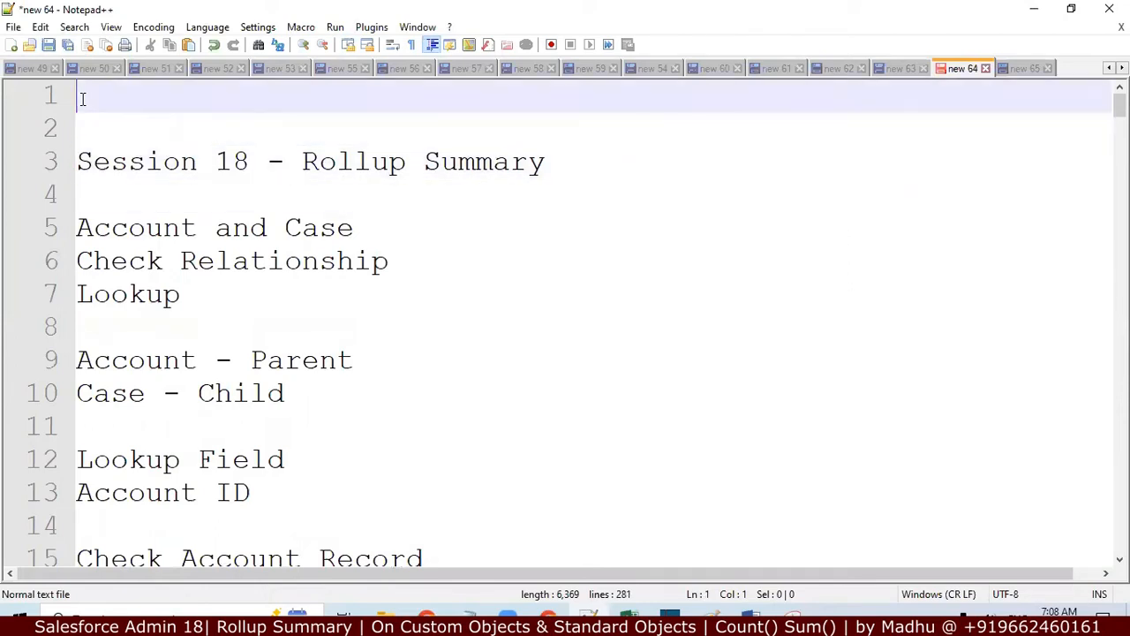
key(Delete)
key(Delete)
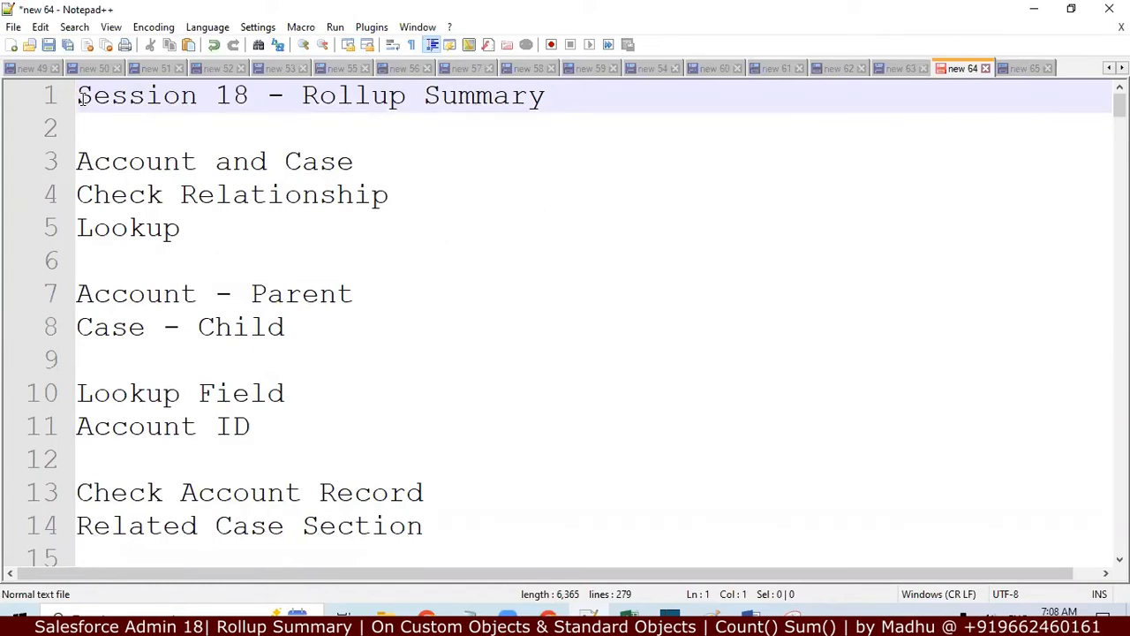
key(Down)
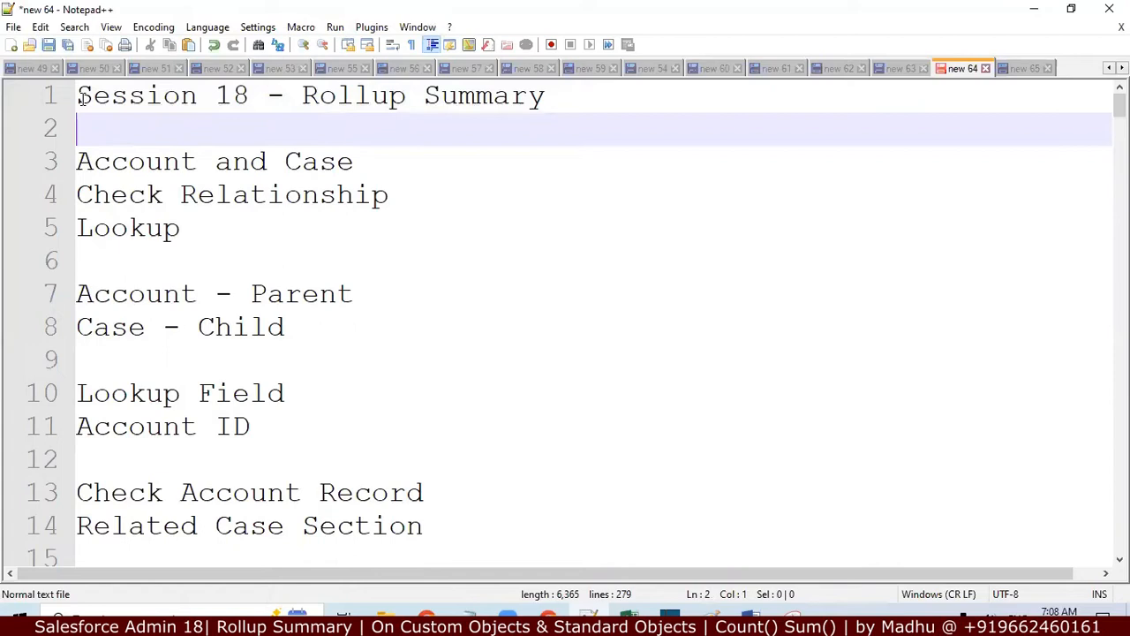
key(Down)
key(Down)
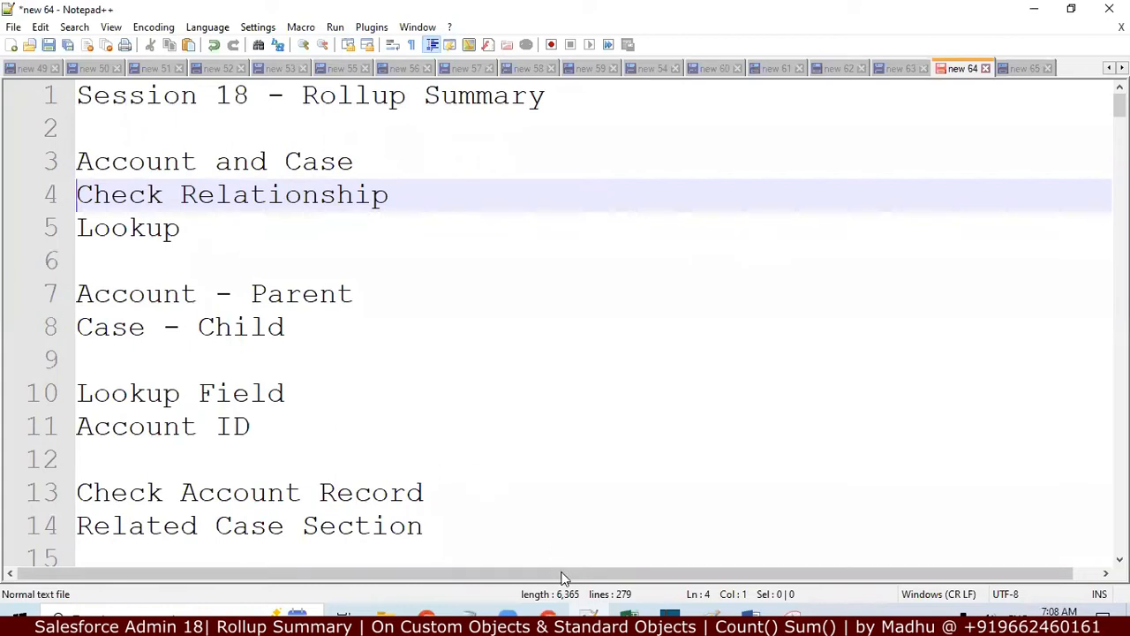
Switch to Chrome and open login.salesforce.com in place of the Trailhead page
key(alt+Tab)
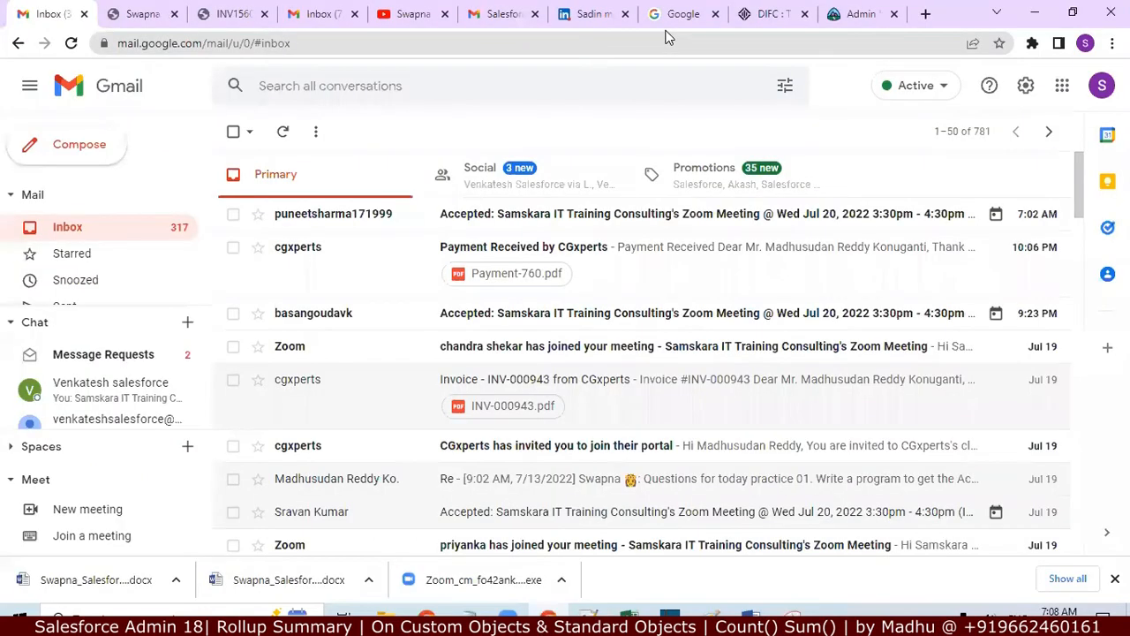
click(860, 14)
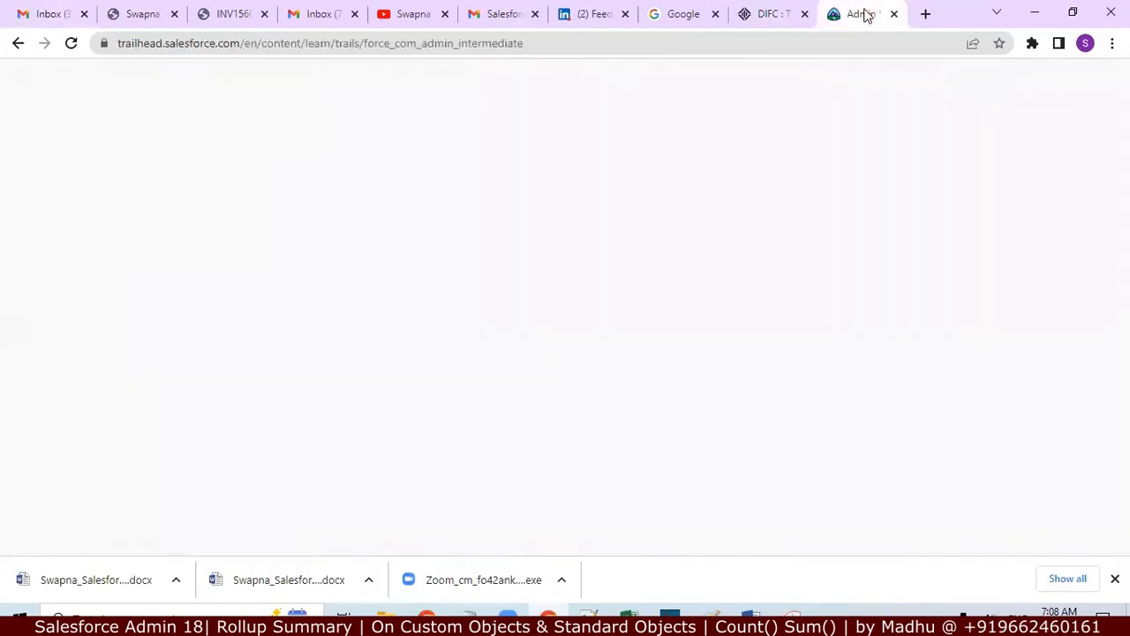
click(445, 43)
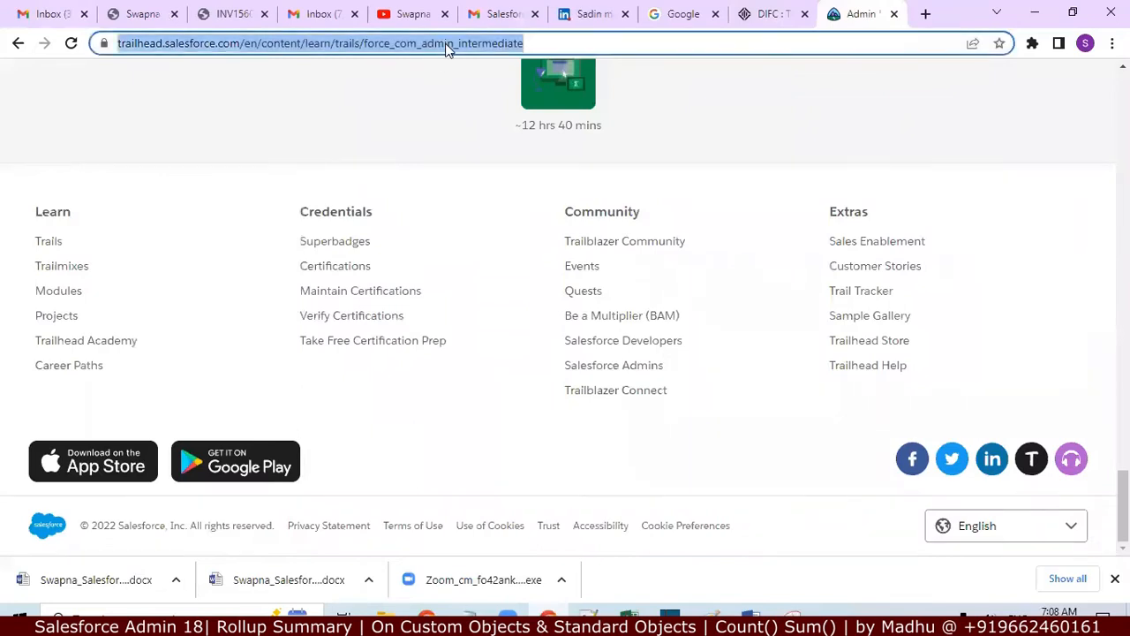
text(login.salesforce.com)
key(Return)
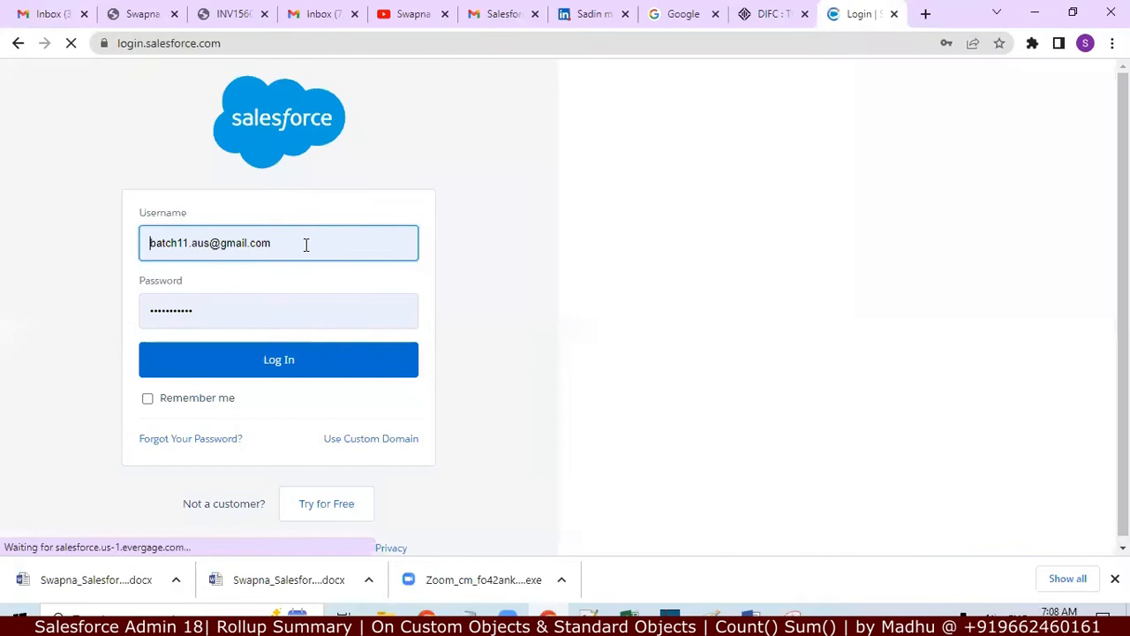
Log in to Salesforce with the saved username and password of the USA batch account, and postpone the mobile phone registration
click(306, 245)
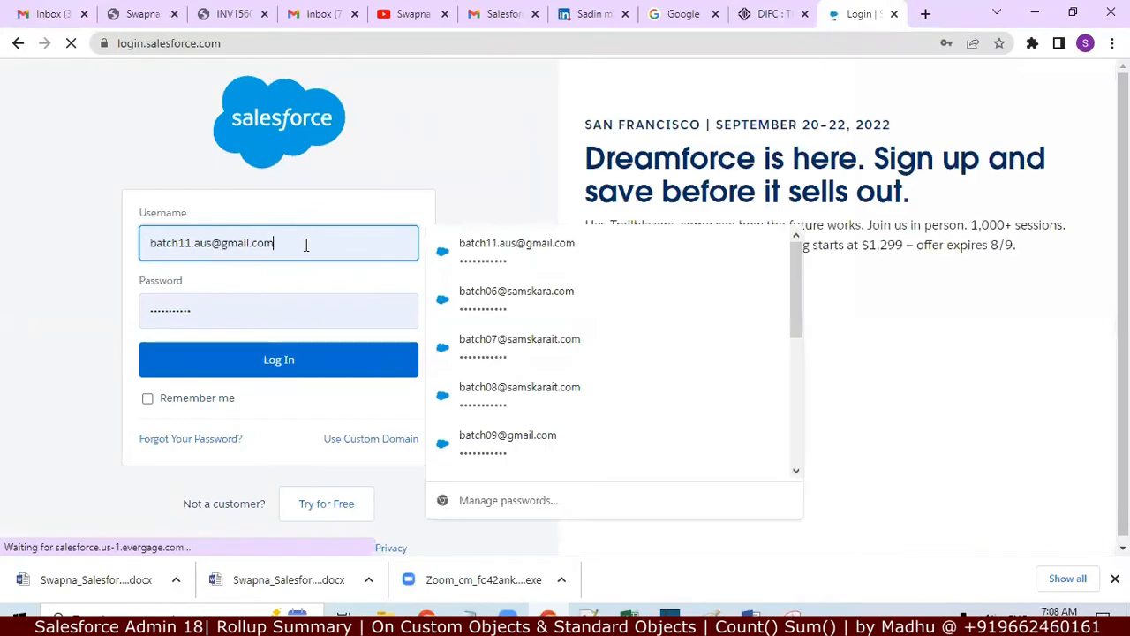
key(BackSpace)
key(BackSpace)
key(BackSpace)
key(BackSpace)
key(BackSpace)
key(BackSpace)
key(BackSpace)
key(BackSpace)
key(BackSpace)
key(BackSpace)
key(BackSpace)
key(BackSpace)
key(BackSpace)
key(BackSpace)
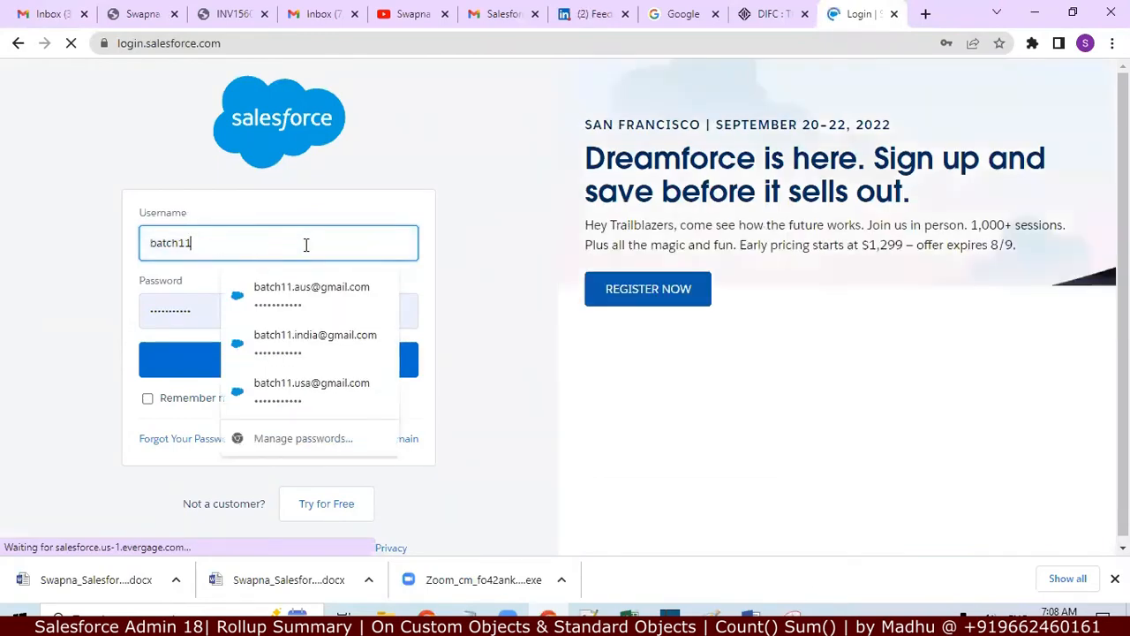
text(.)
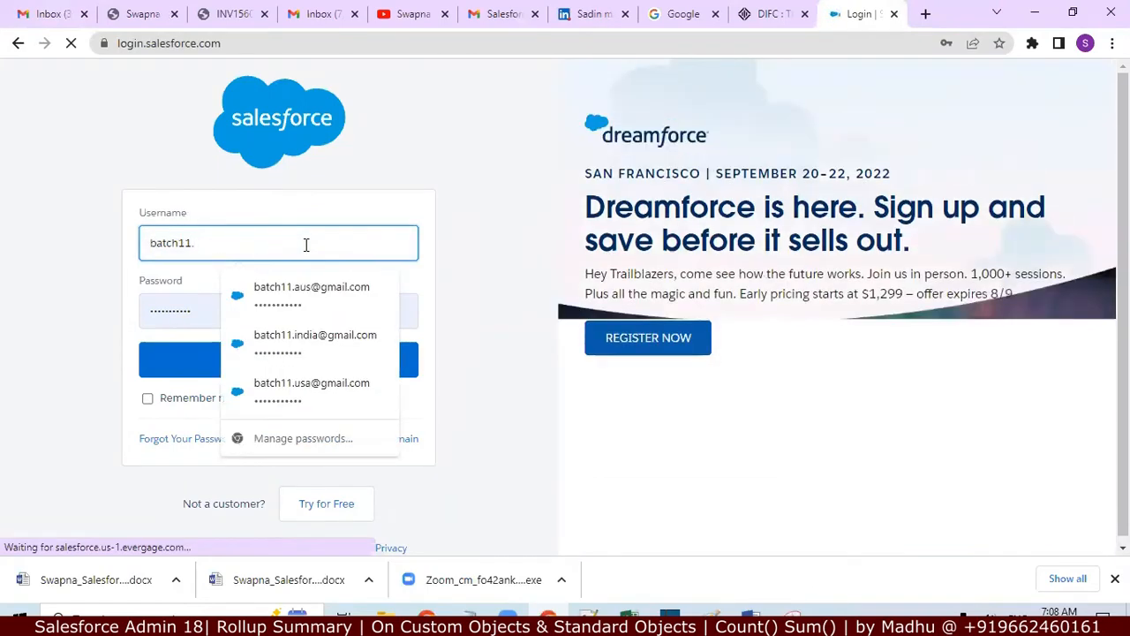
click(323, 394)
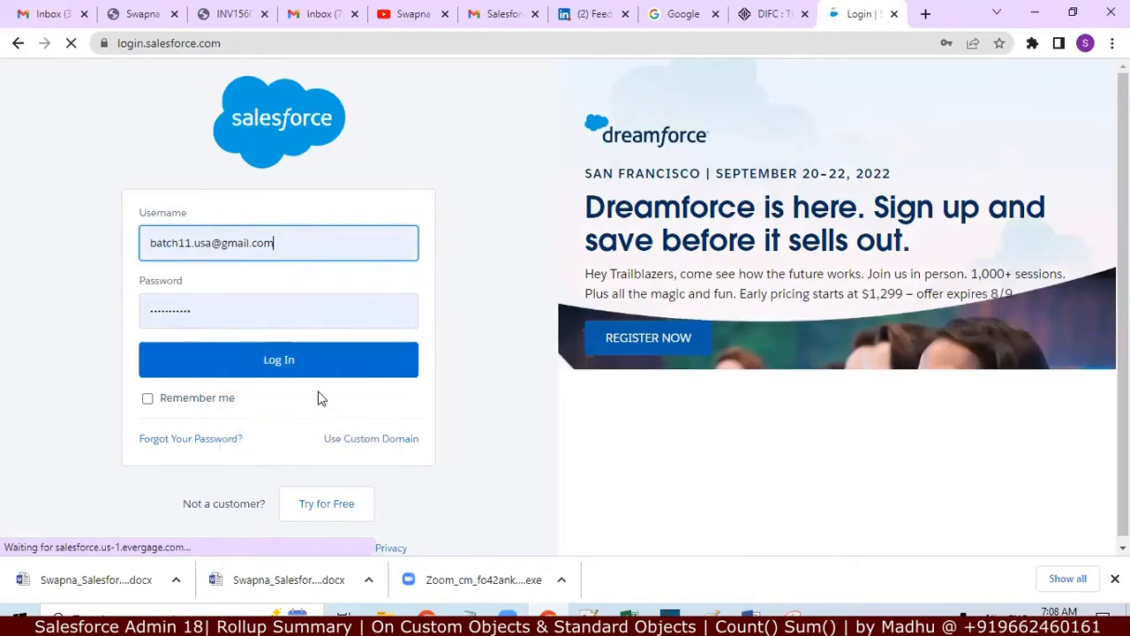
click(278, 369)
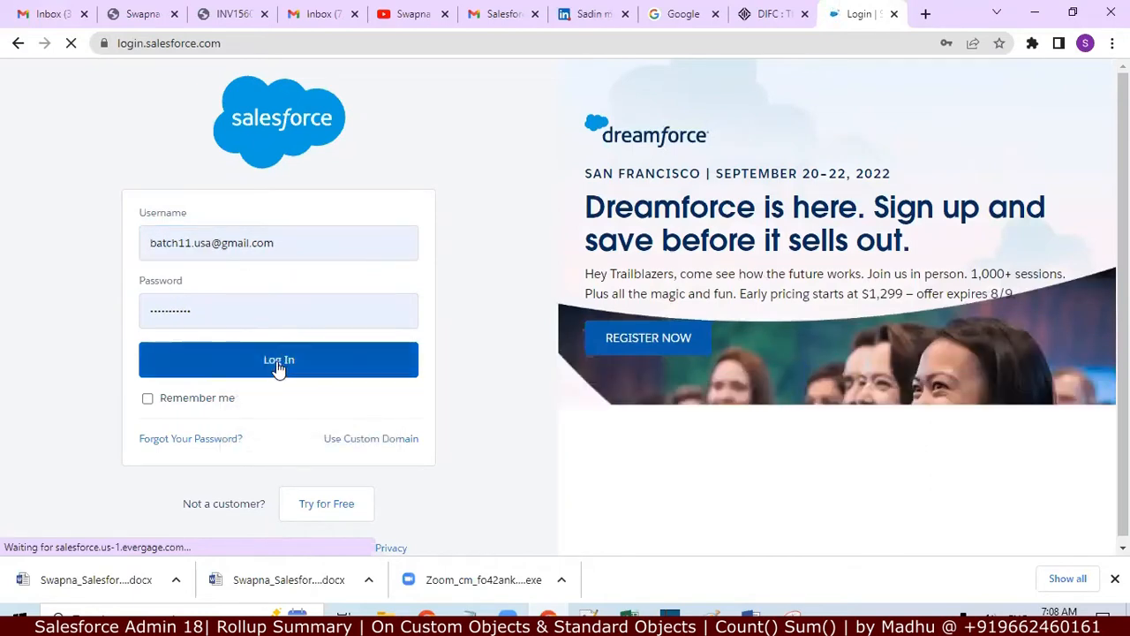
click(715, 14)
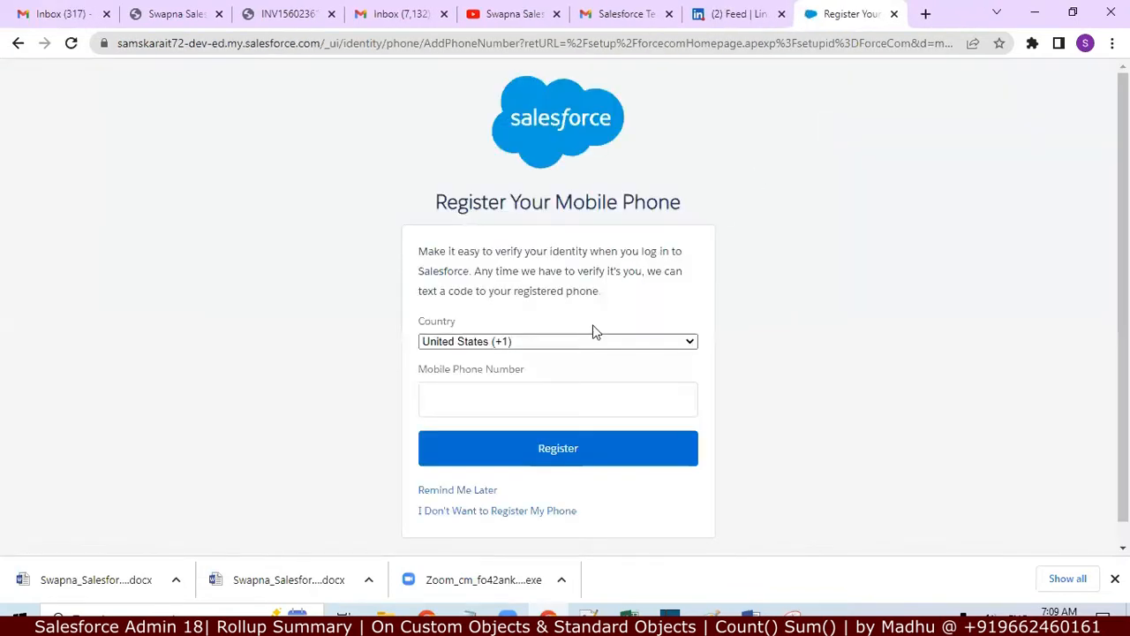
click(469, 494)
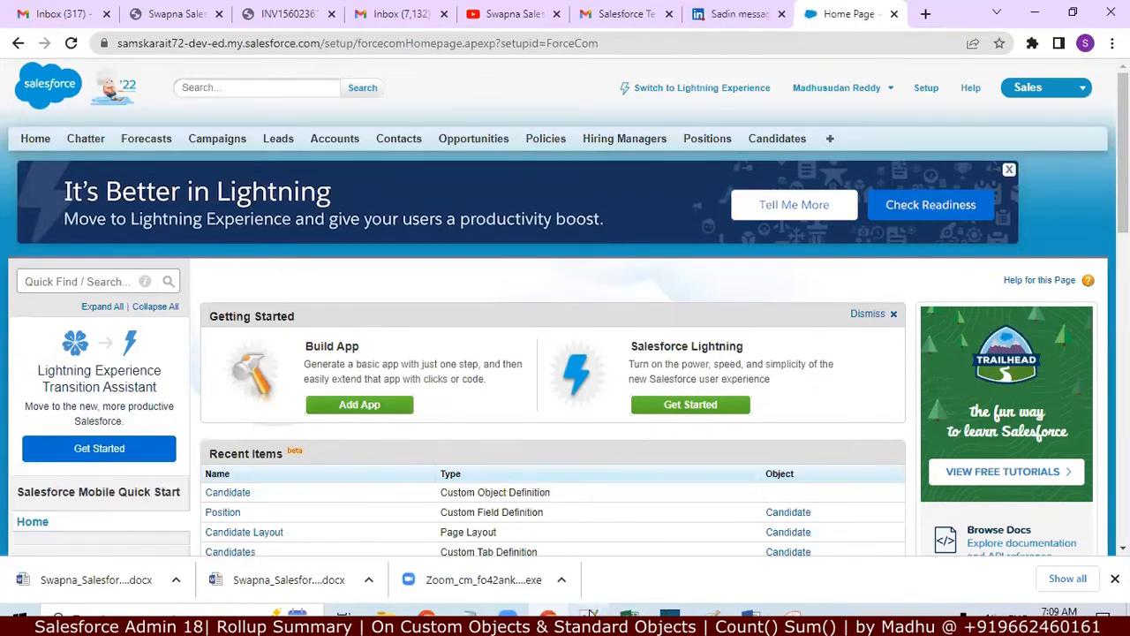
Search the setup options for "schem" and open Schema Builder
mouse_move(597, 613)
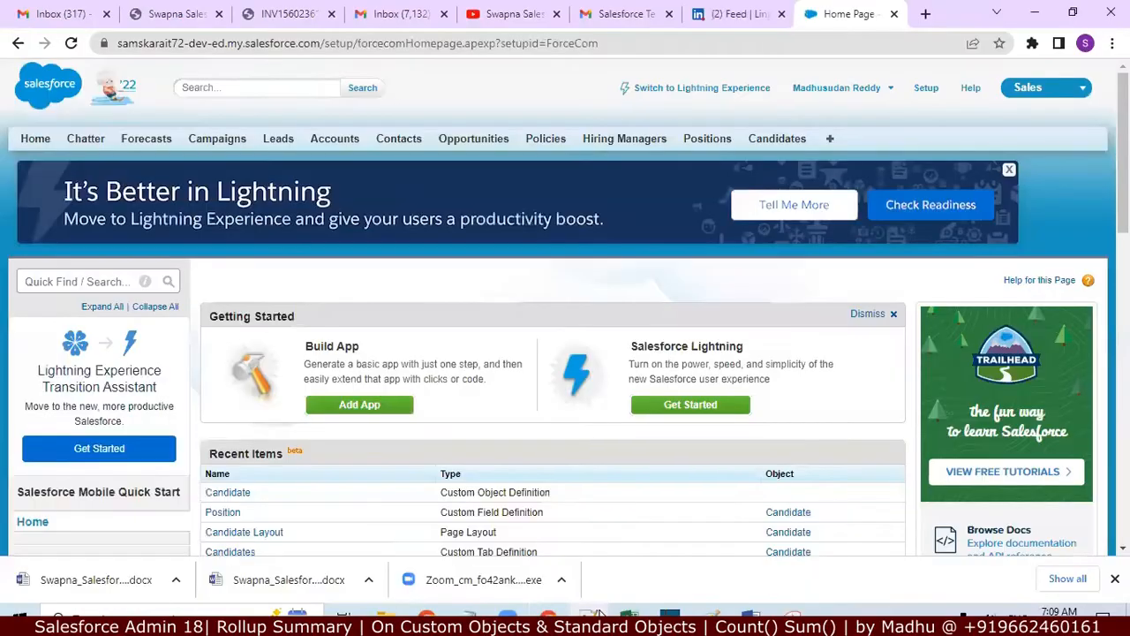
click(110, 281)
text(schem)
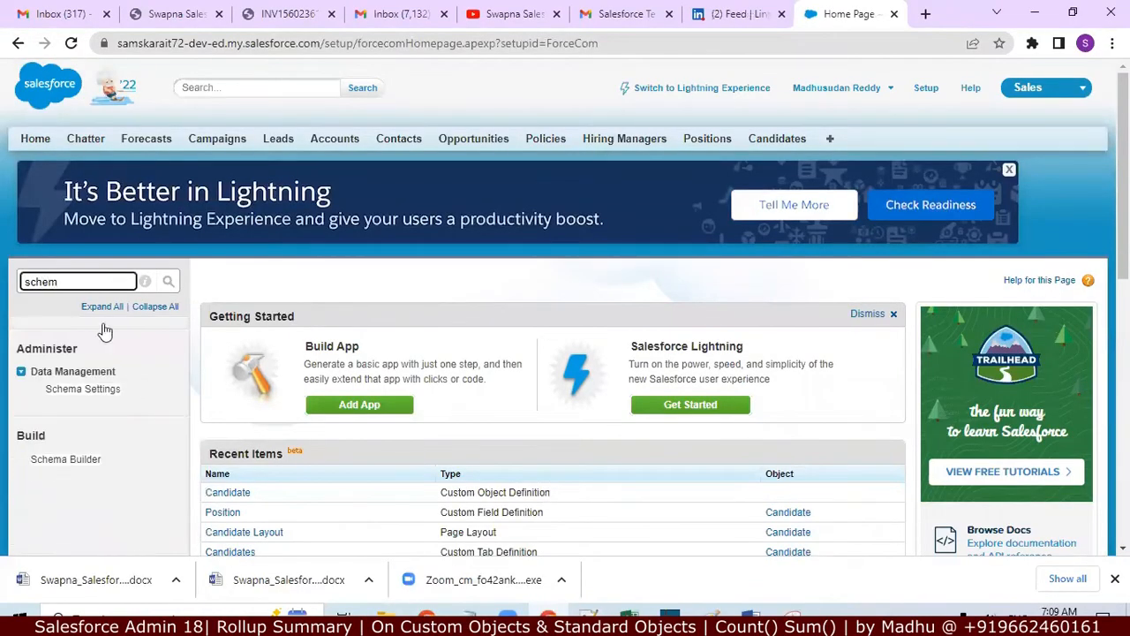
click(85, 460)
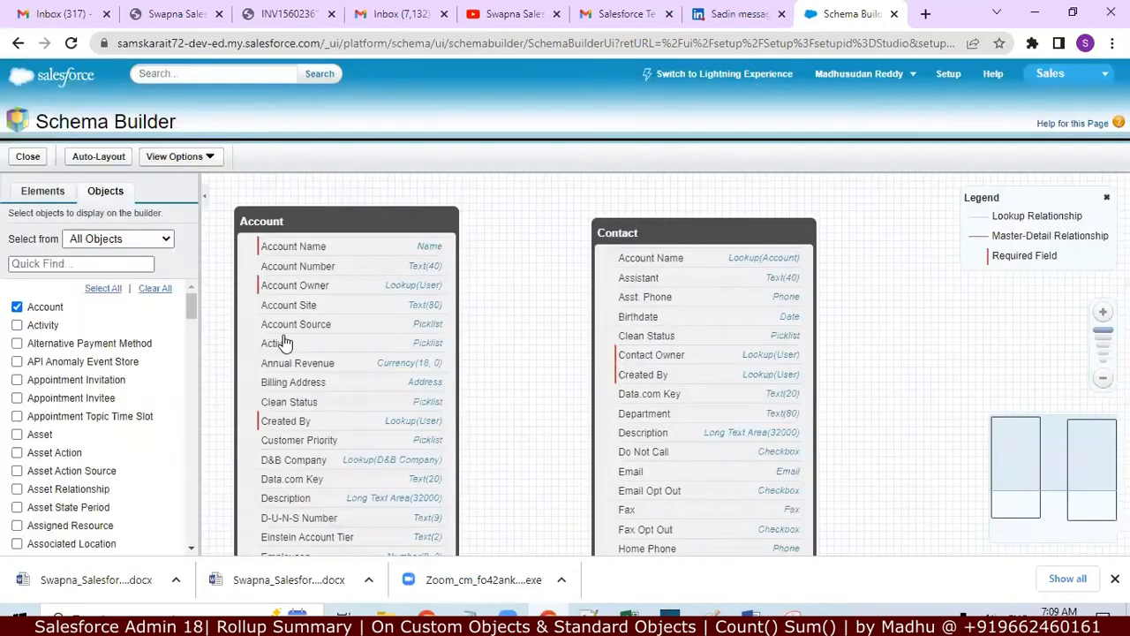
Clear all displayed objects and show only the Account and Case objects in the diagram
click(155, 291)
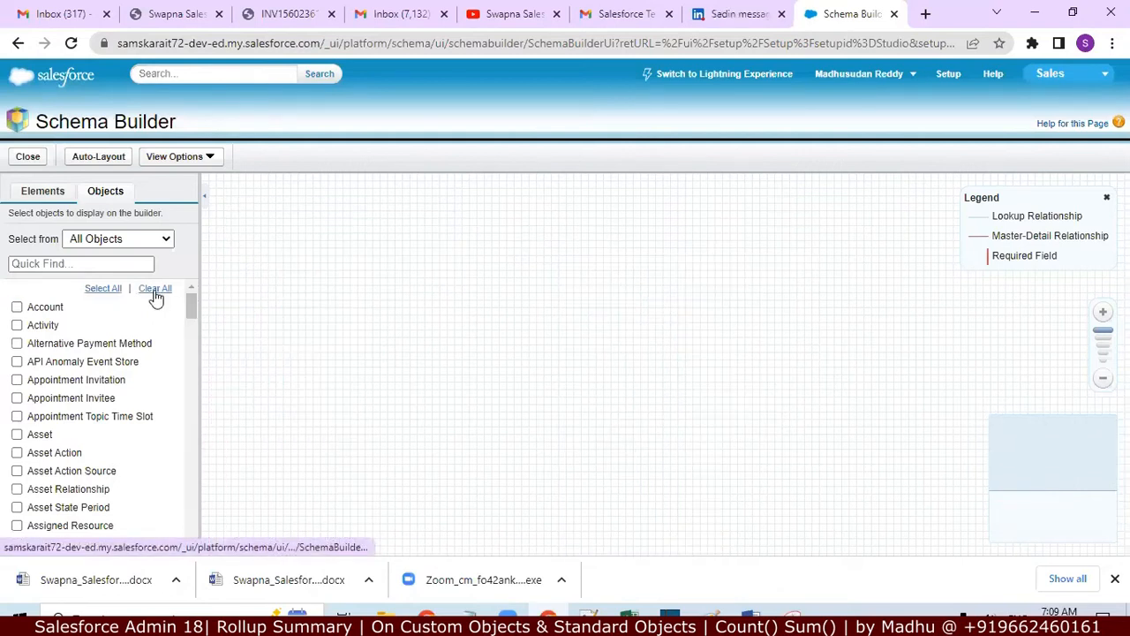
click(17, 306)
click(77, 264)
text(ca)
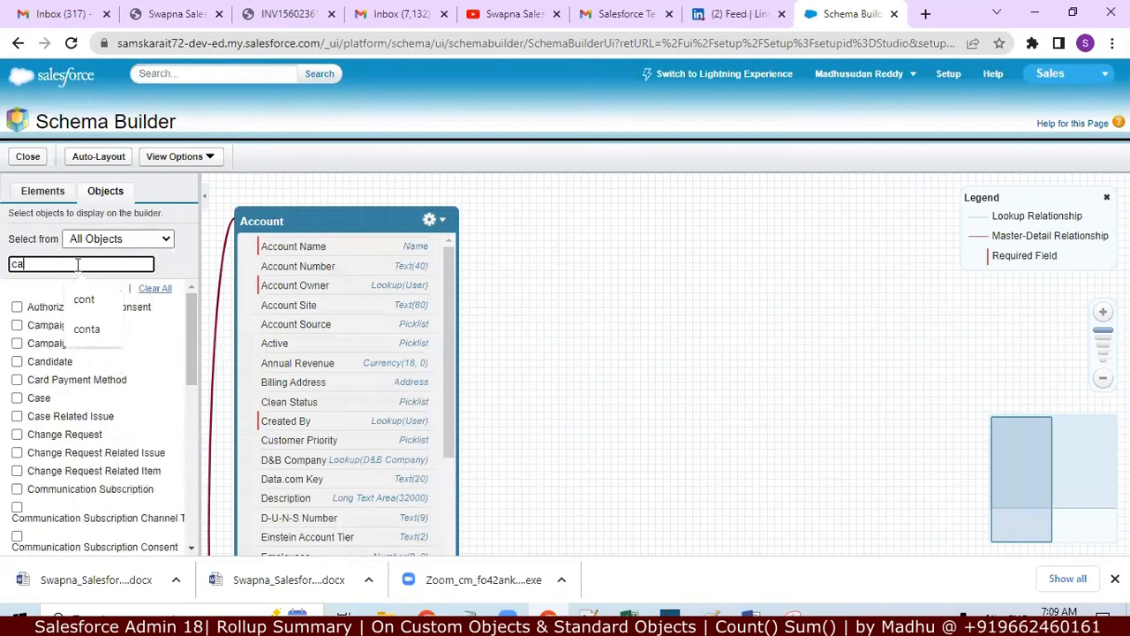
text(se)
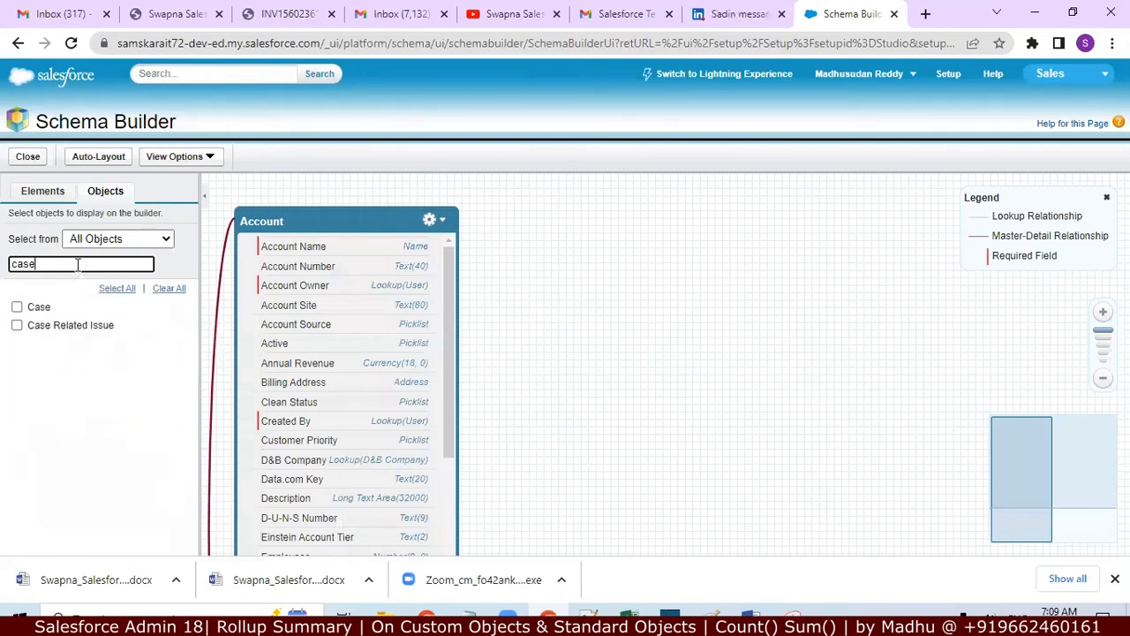
click(19, 307)
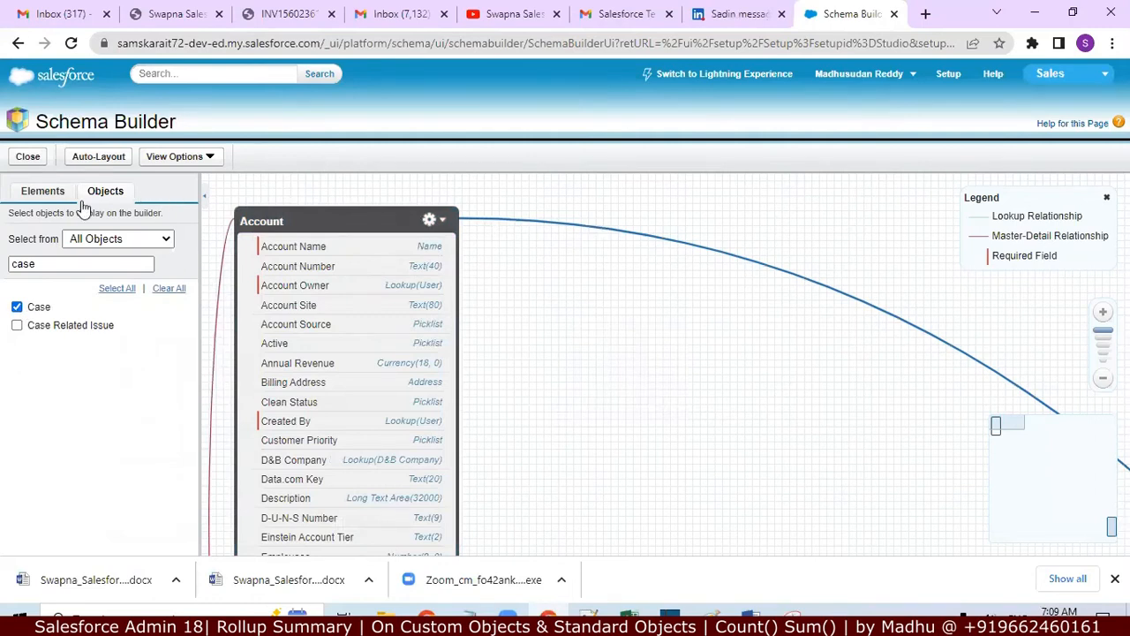
Auto-layout the diagram and arrange the Account and Case boxes side by side near the top of the canvas
click(109, 168)
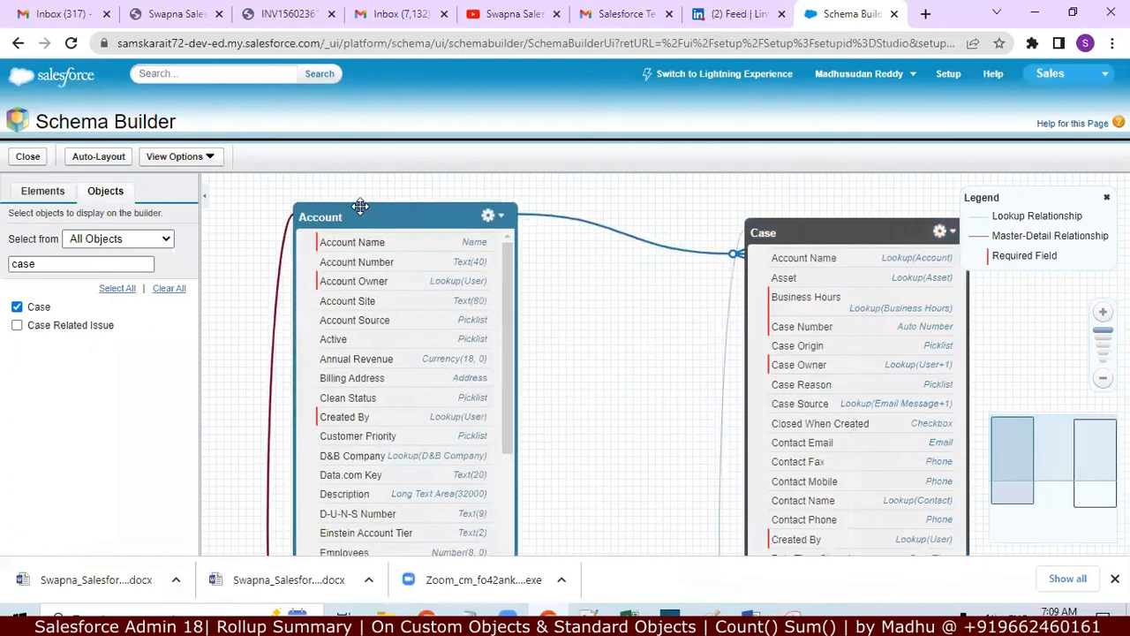
drag(813, 229, 768, 198)
drag(409, 210, 410, 199)
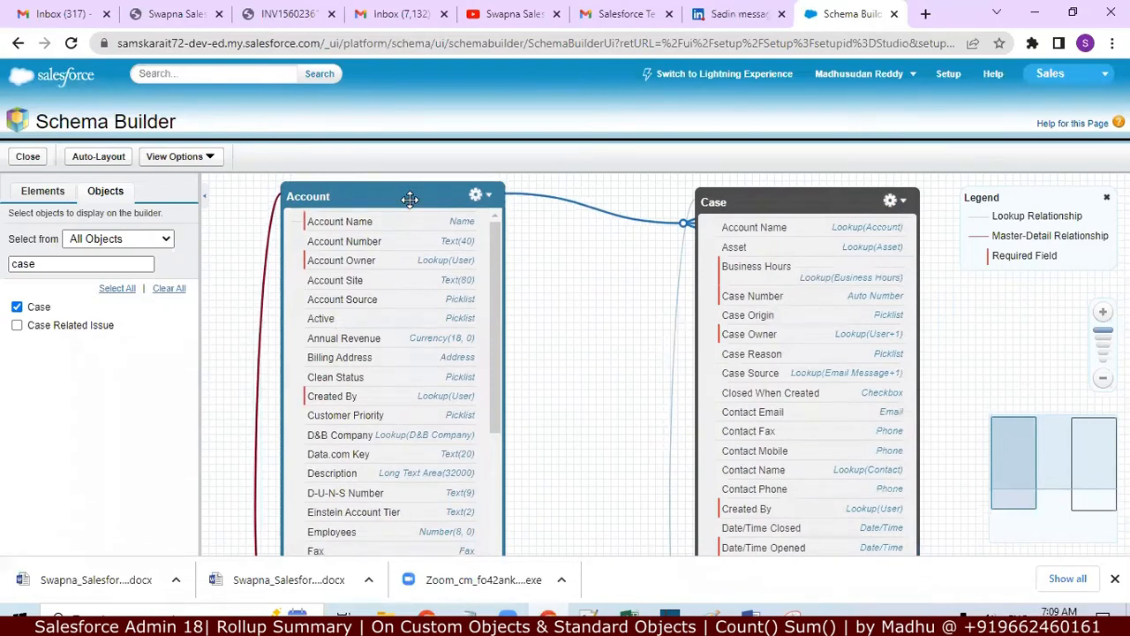
Switch to Notepad++ and read the Account and Case relationship notes down to the "Notes" heading
click(588, 613)
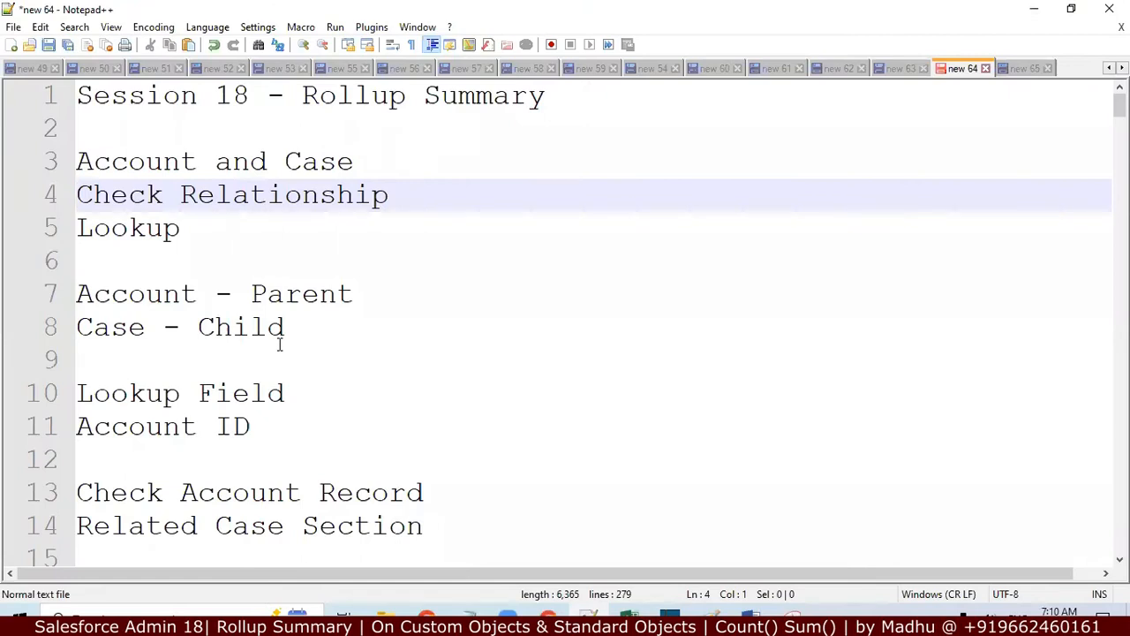
key(Down)
key(Down)
key(Down)
key(Down)
key(Down)
key(Down)
key(Down)
key(Down)
key(Down)
key(Down)
key(Down)
key(Down)
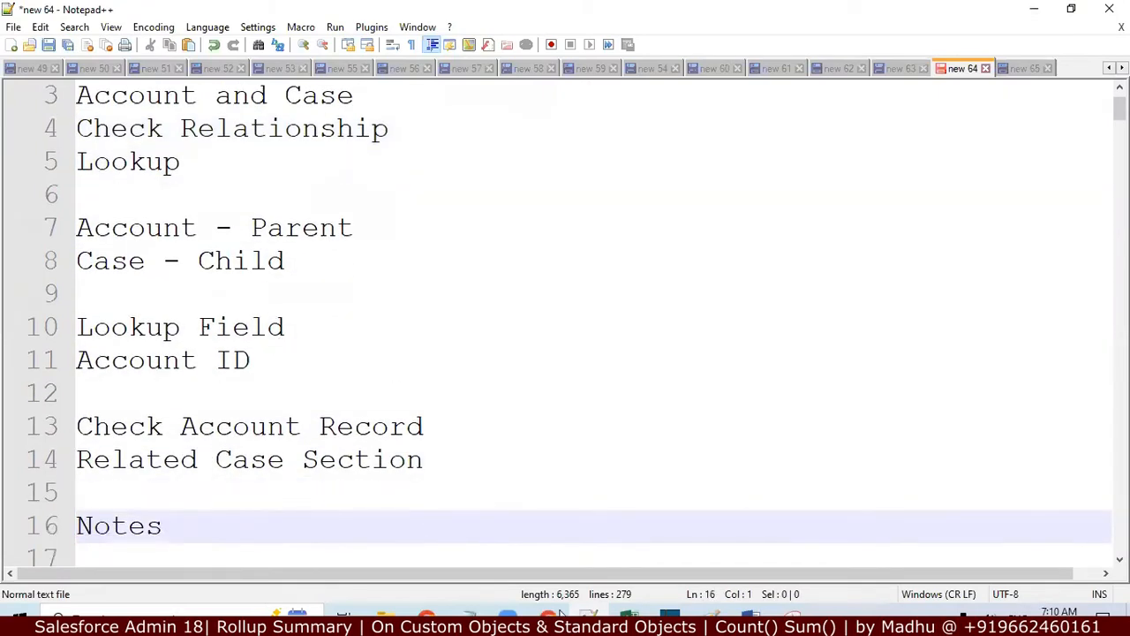
Switch back to Chrome and close Schema Builder, checking the notes in Notepad++ briefly
key(alt+Tab)
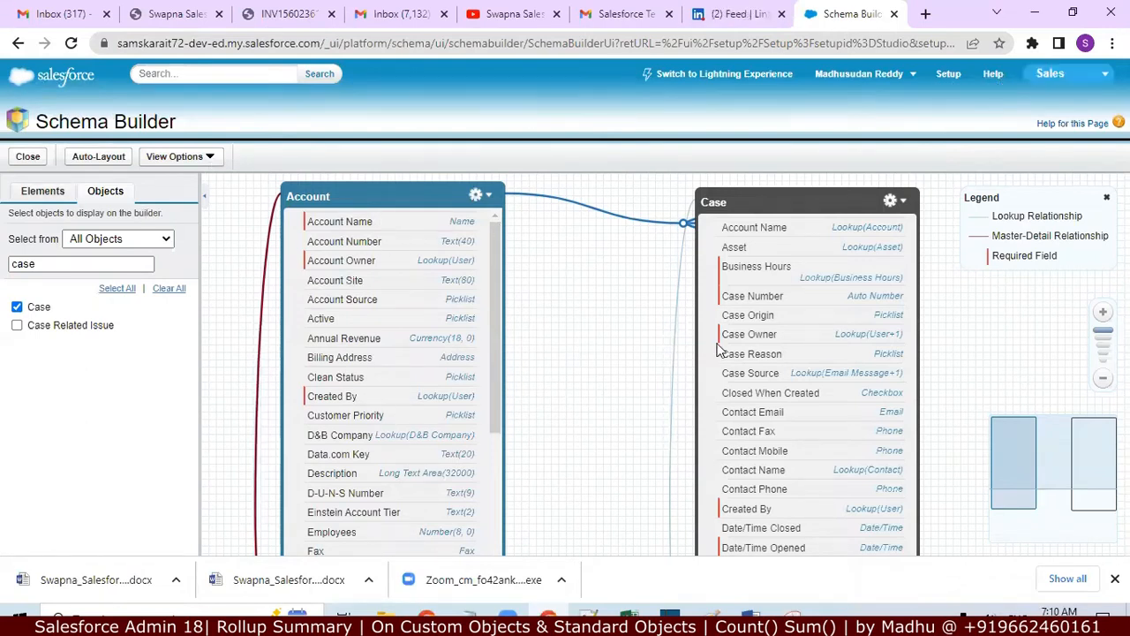
click(28, 157)
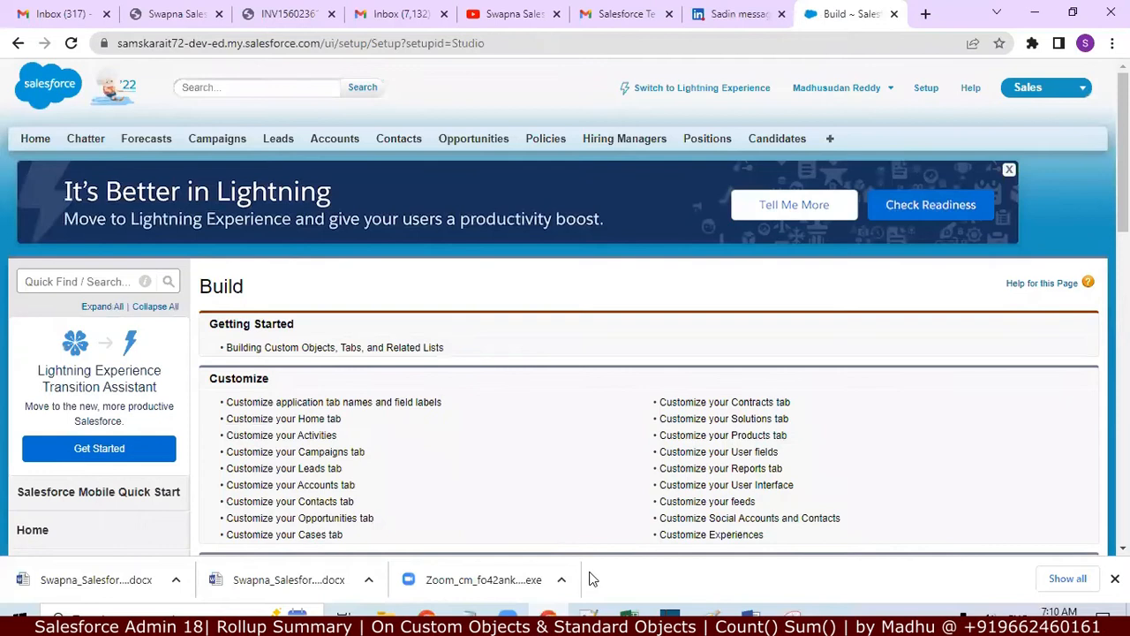
click(587, 615)
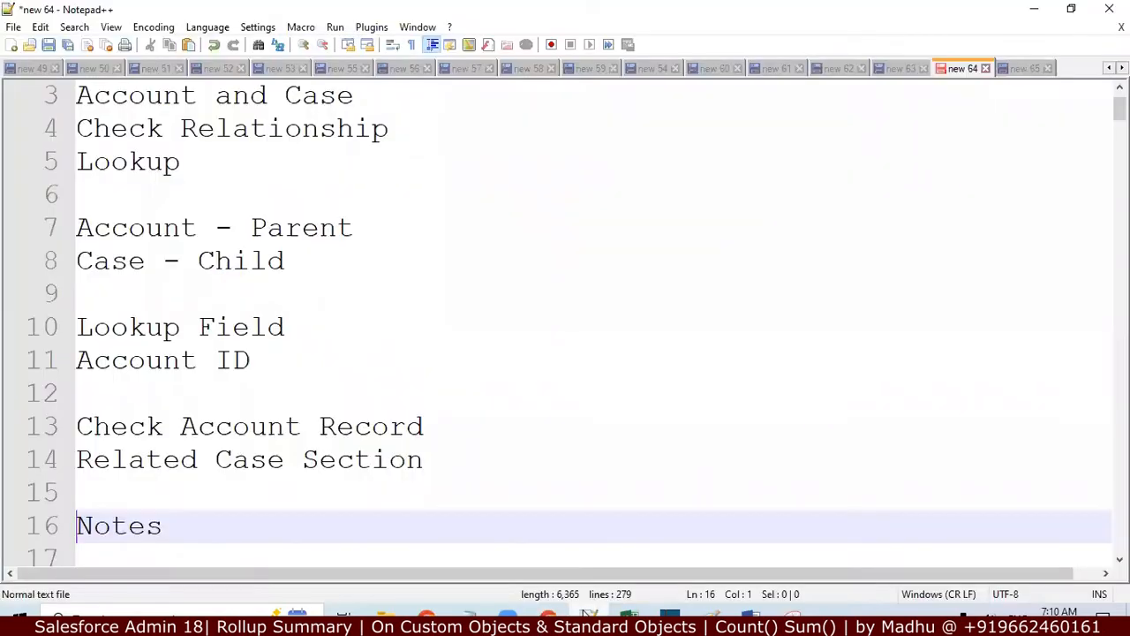
key(alt+Tab)
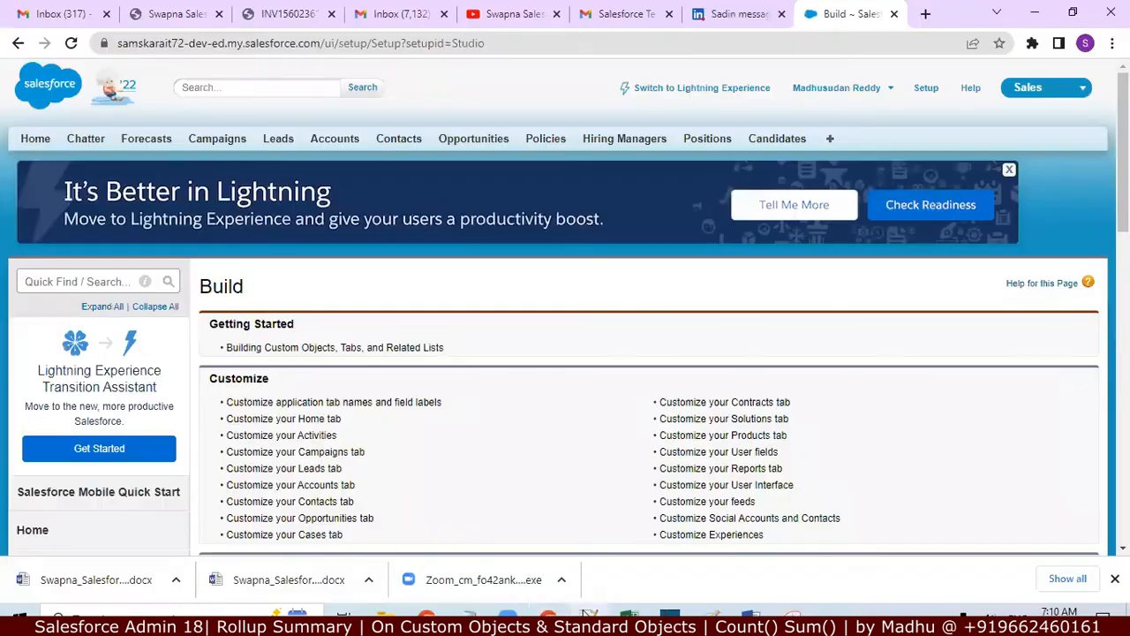
Open the new account form and the new contact form to examine their fields, including the contact's Account Name lookup
click(342, 143)
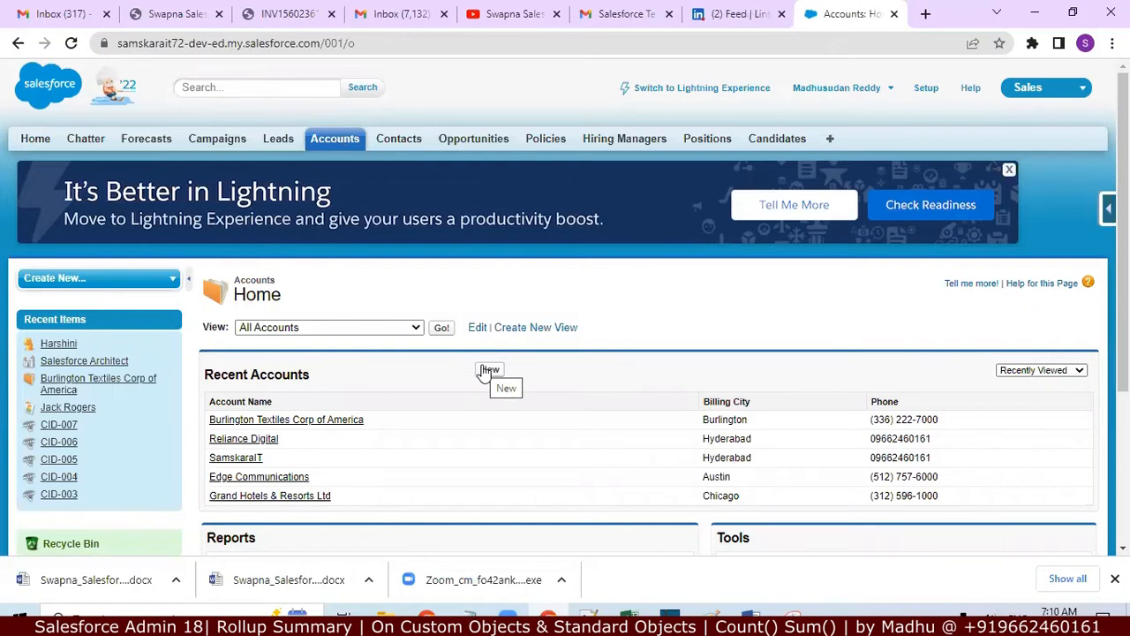
click(488, 370)
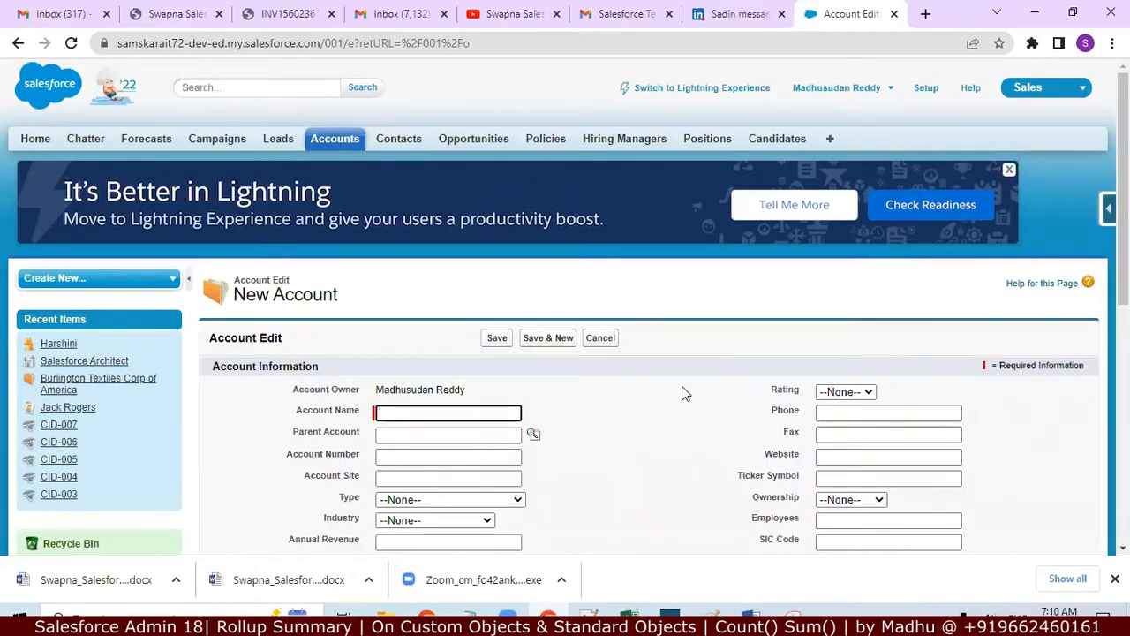
click(391, 148)
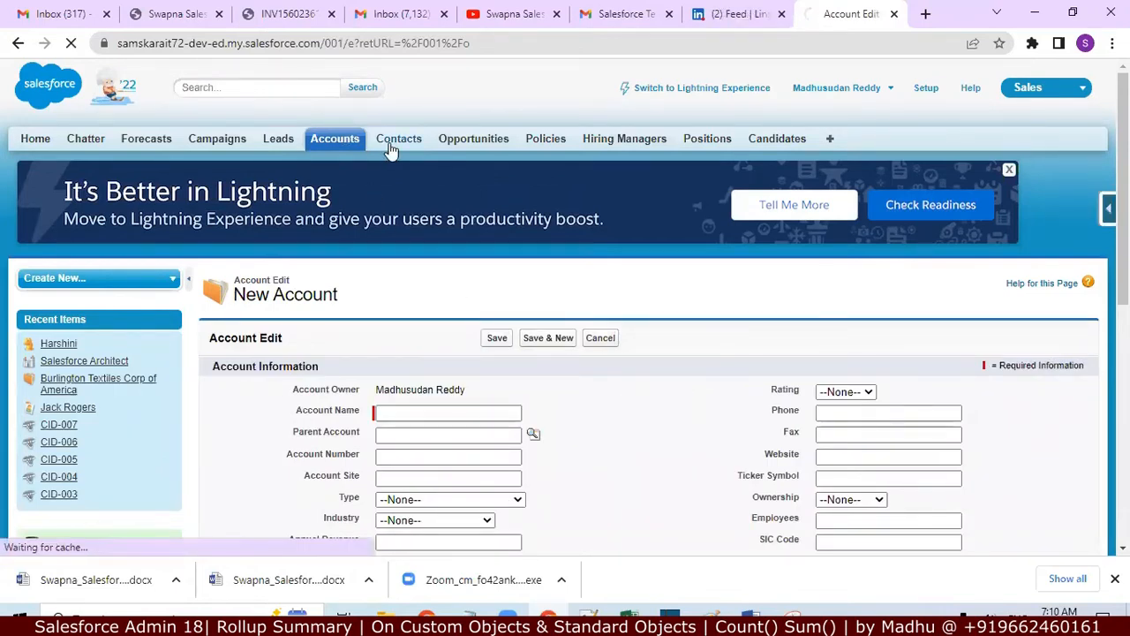
click(500, 372)
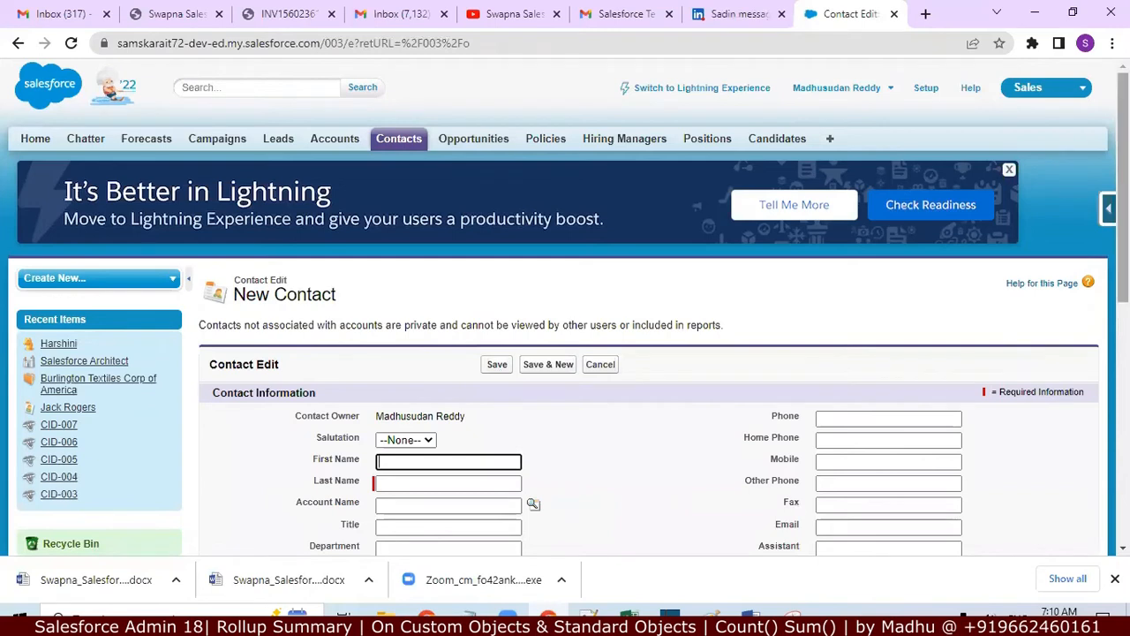
scroll(621, 425, down, 2)
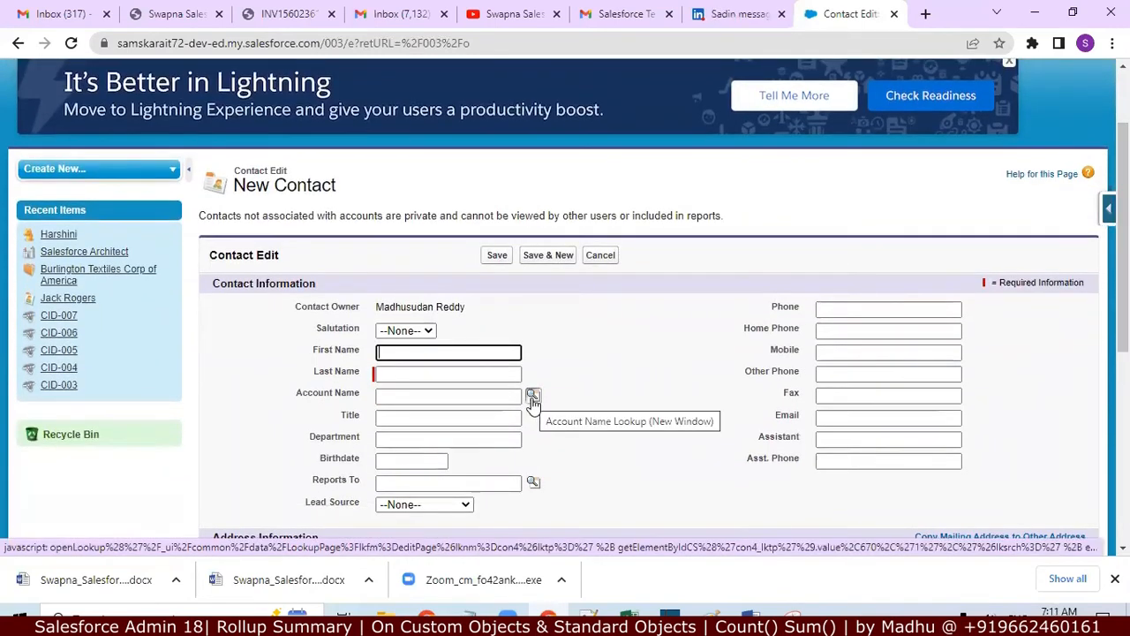
Open the Account Name lookup on the new contact form to view the recently viewed accounts
click(533, 399)
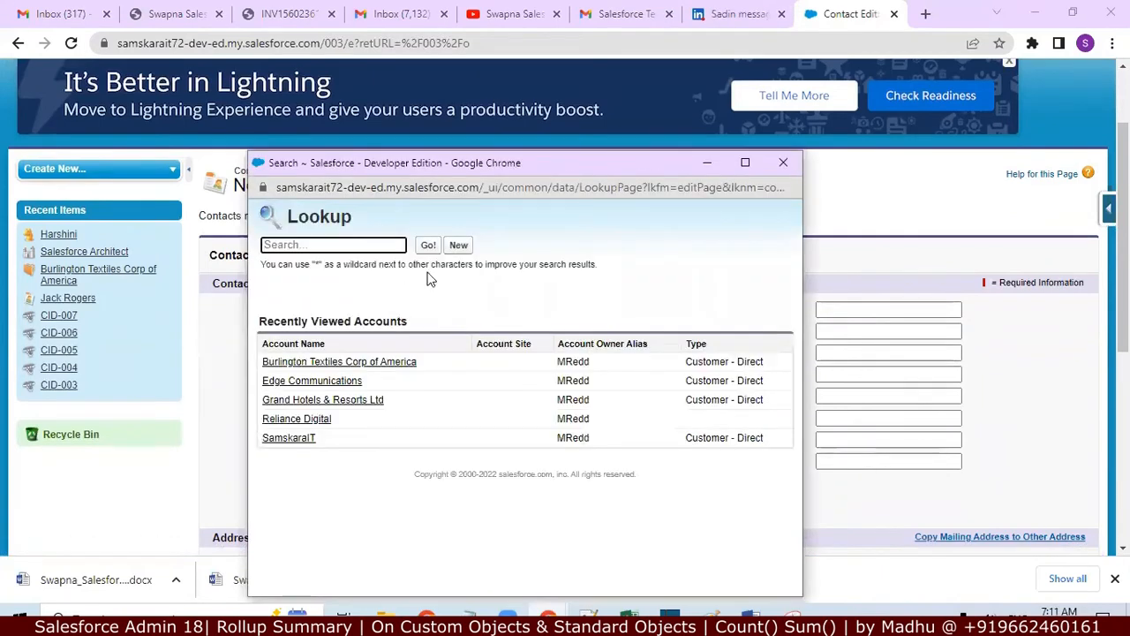
click(424, 252)
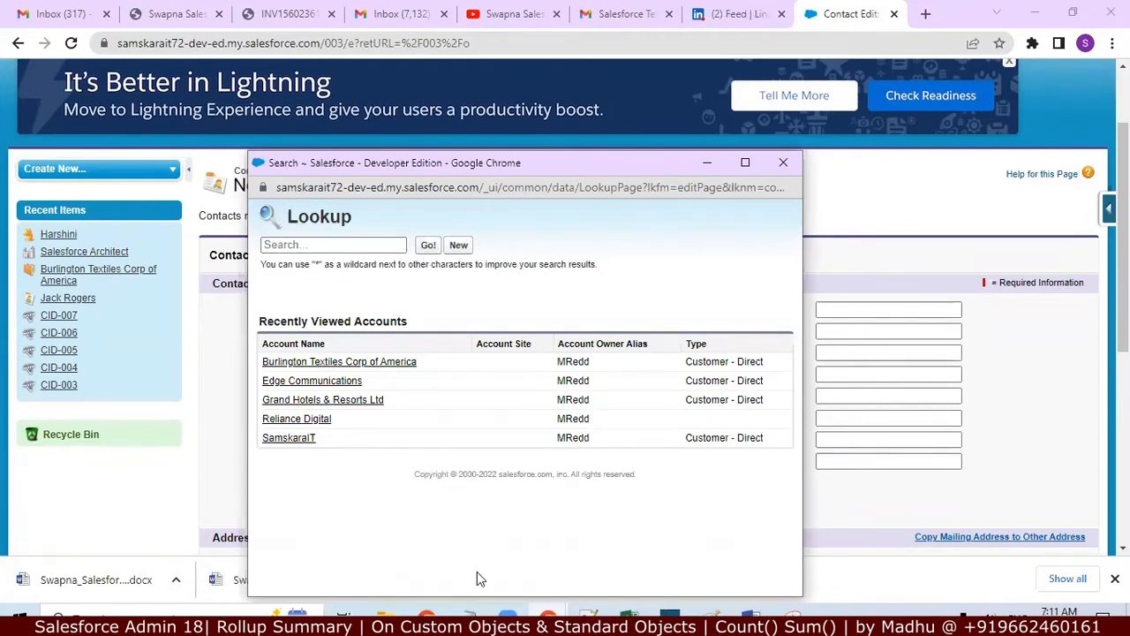
Switch to Notepad++ and read the notes down to point 01 about deleting the account record
mouse_move(551, 613)
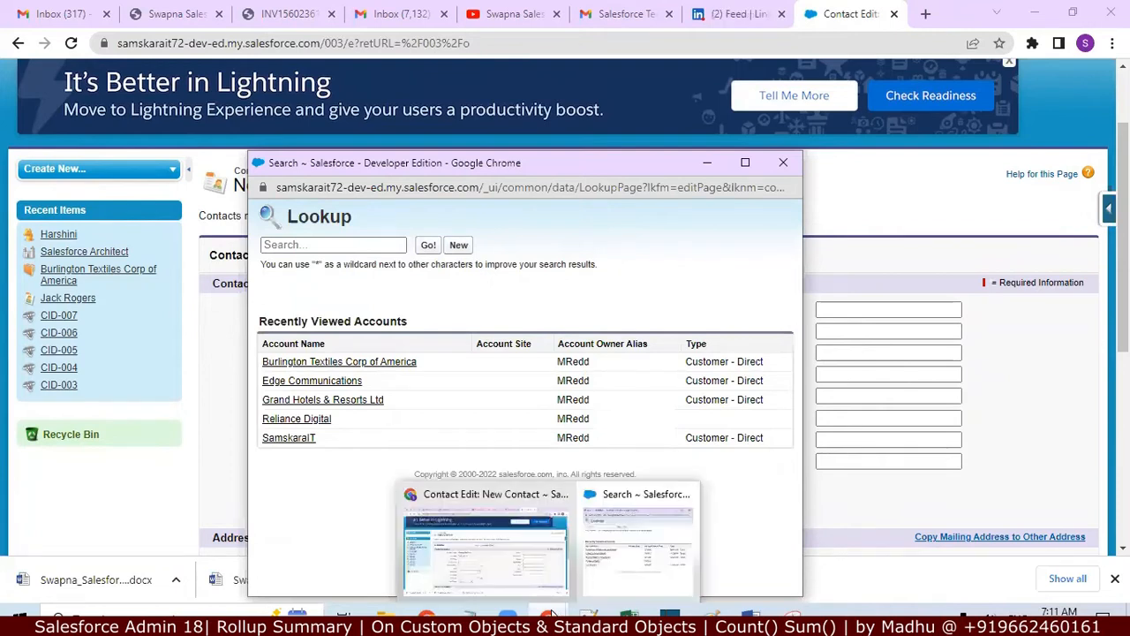
click(592, 613)
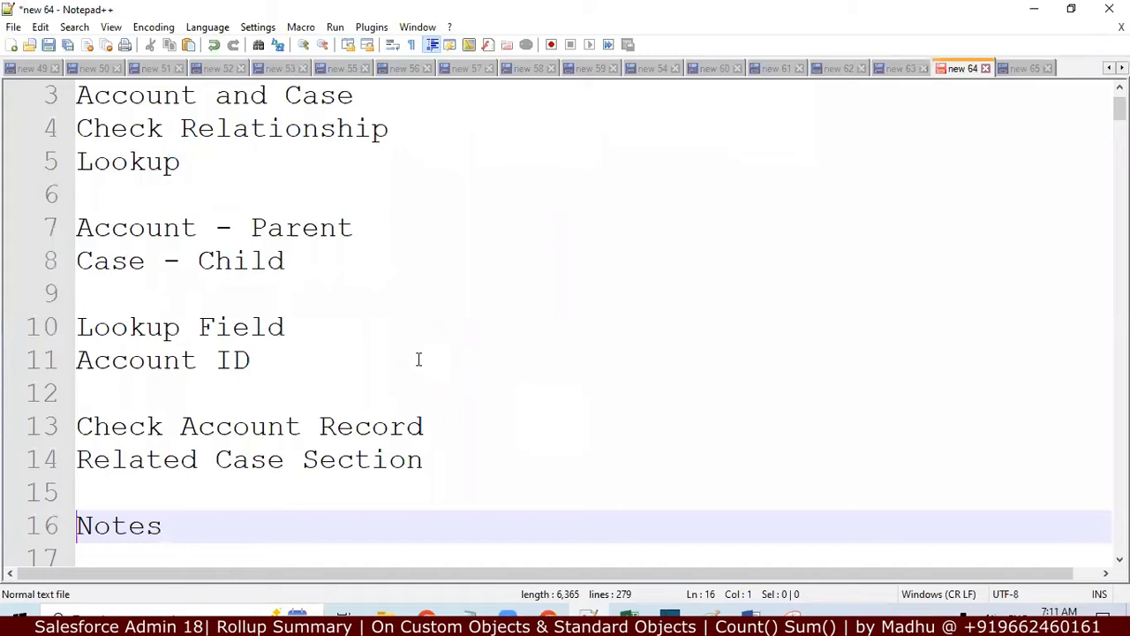
key(Up)
key(Up)
key(Down)
key(Down)
key(Down)
key(Down)
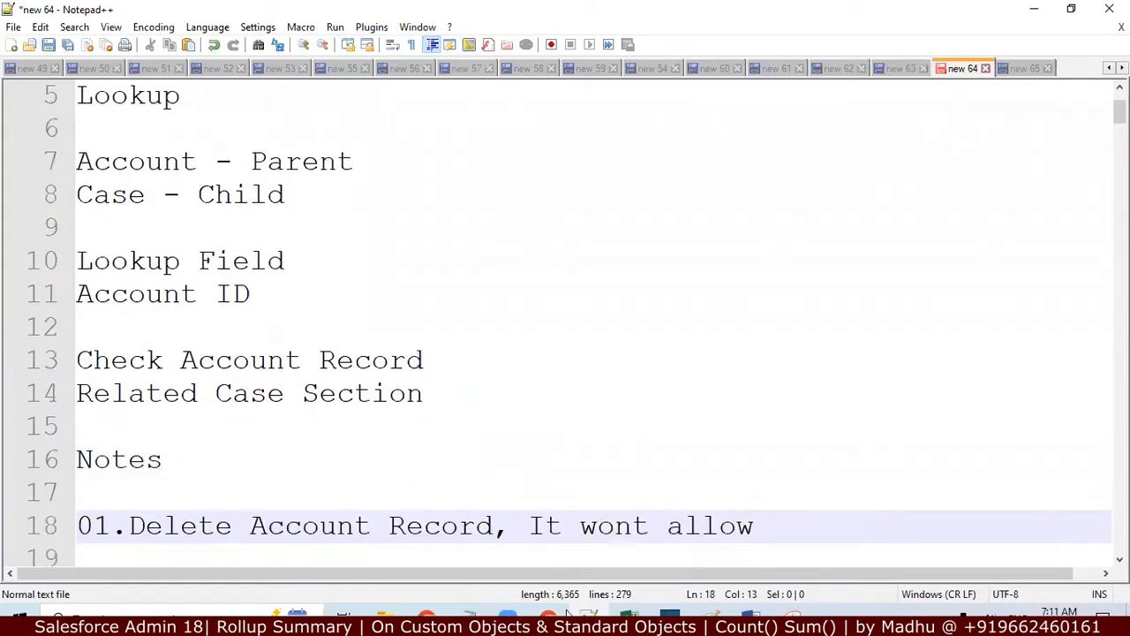
Return to the new contact page in Chrome and open the tab customization for the Sales app from All Tabs
mouse_move(548, 615)
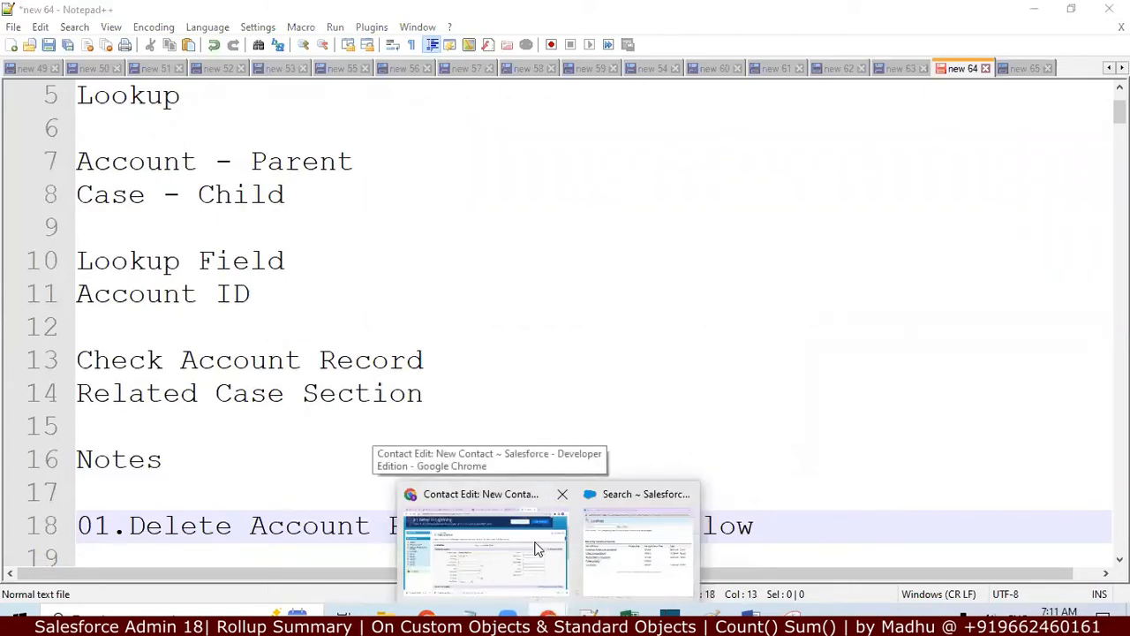
click(486, 549)
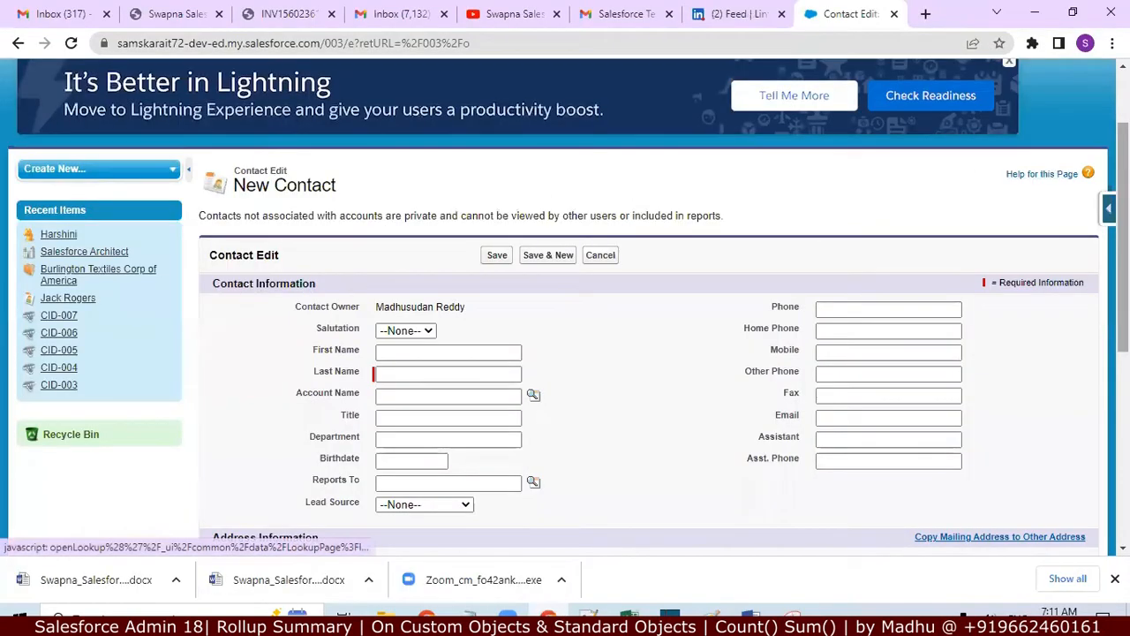
drag(1123, 212, 1123, 159)
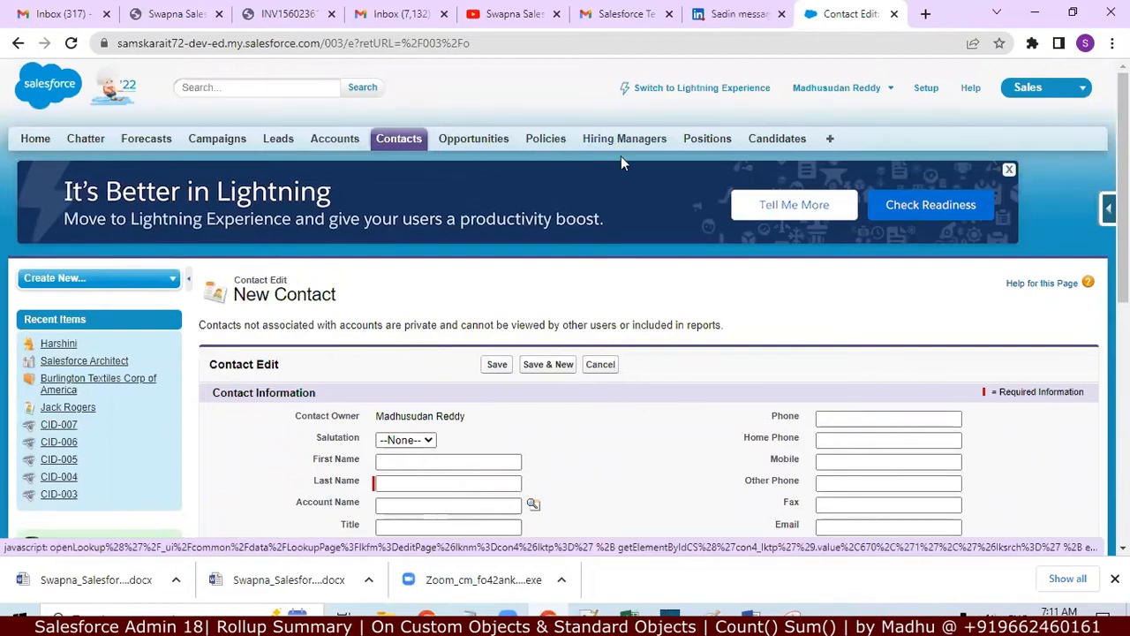
click(831, 141)
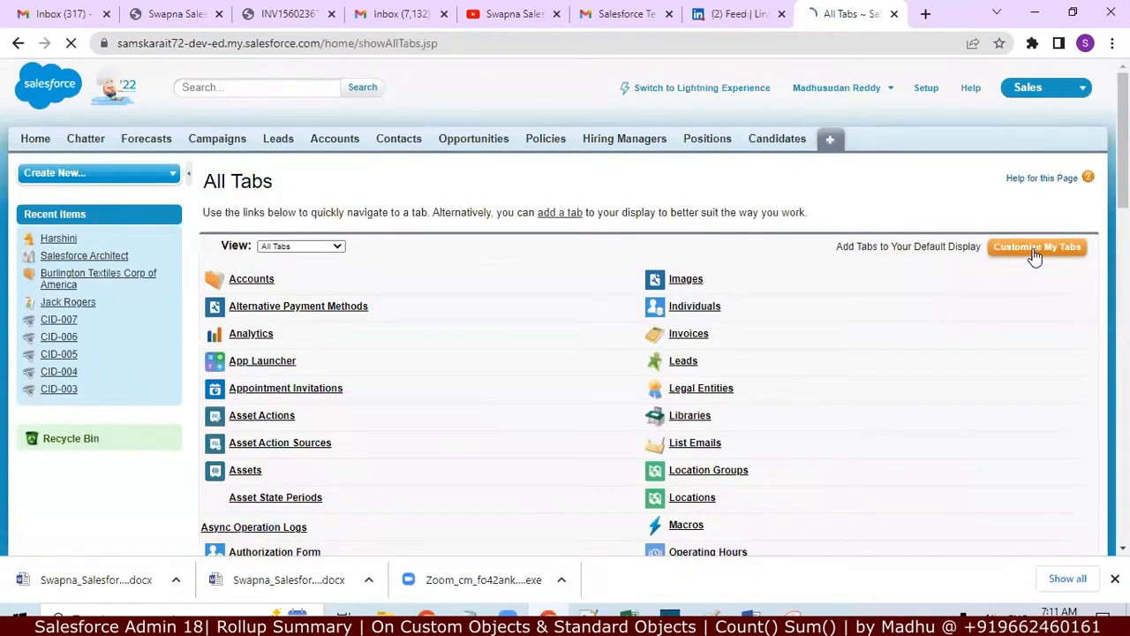
click(1035, 249)
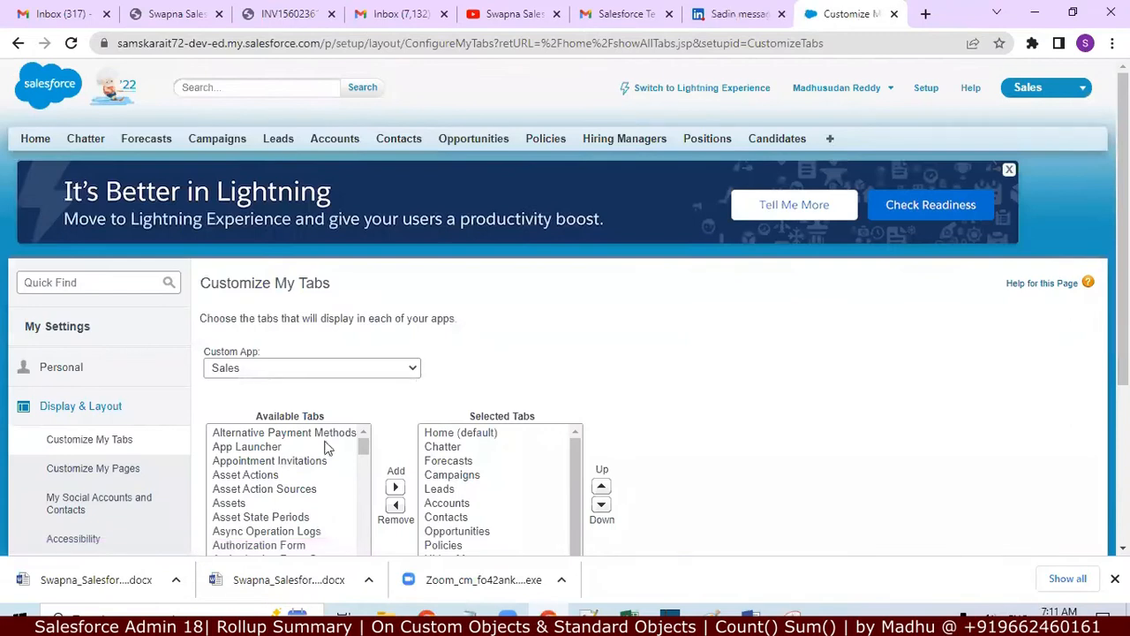
Find Cases among the available tabs and add it to the Sales app's selected tabs
click(365, 454)
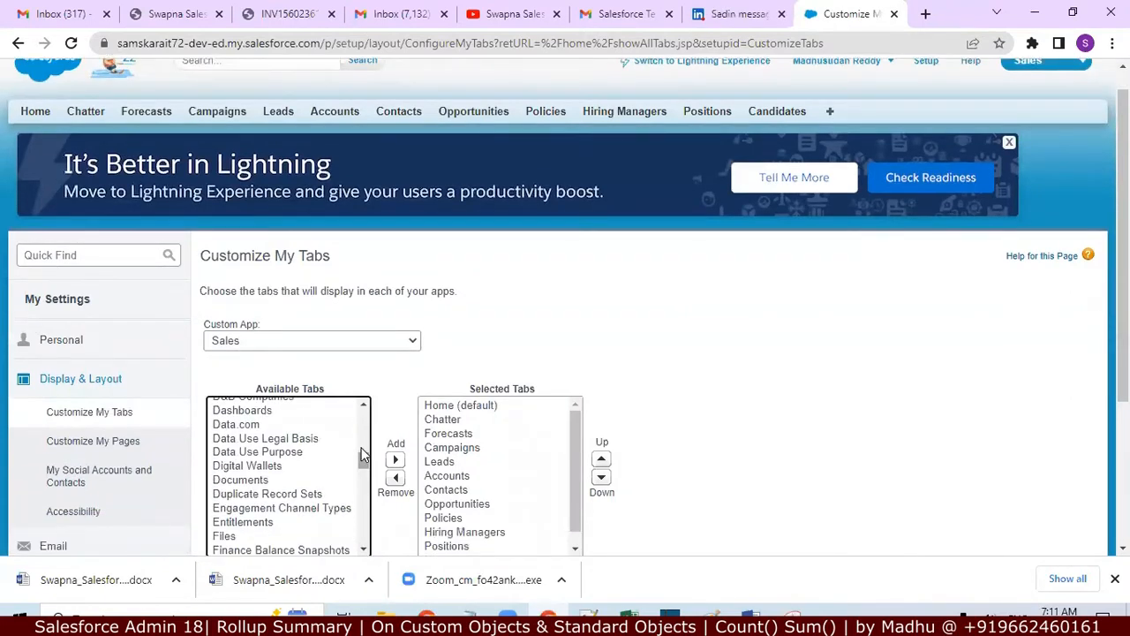
click(362, 405)
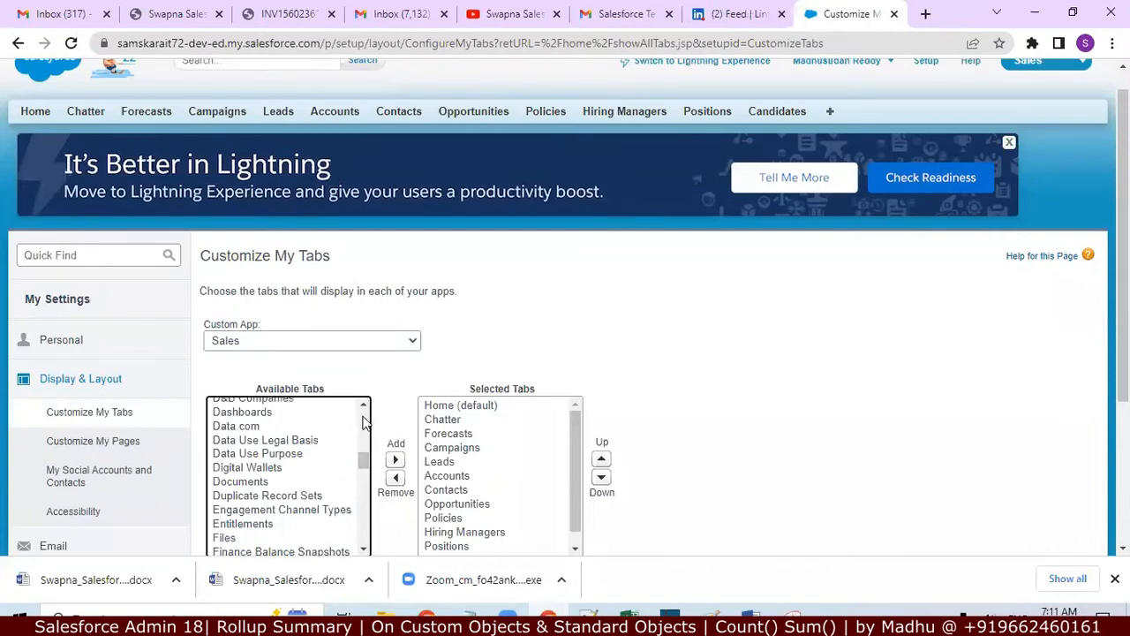
click(362, 550)
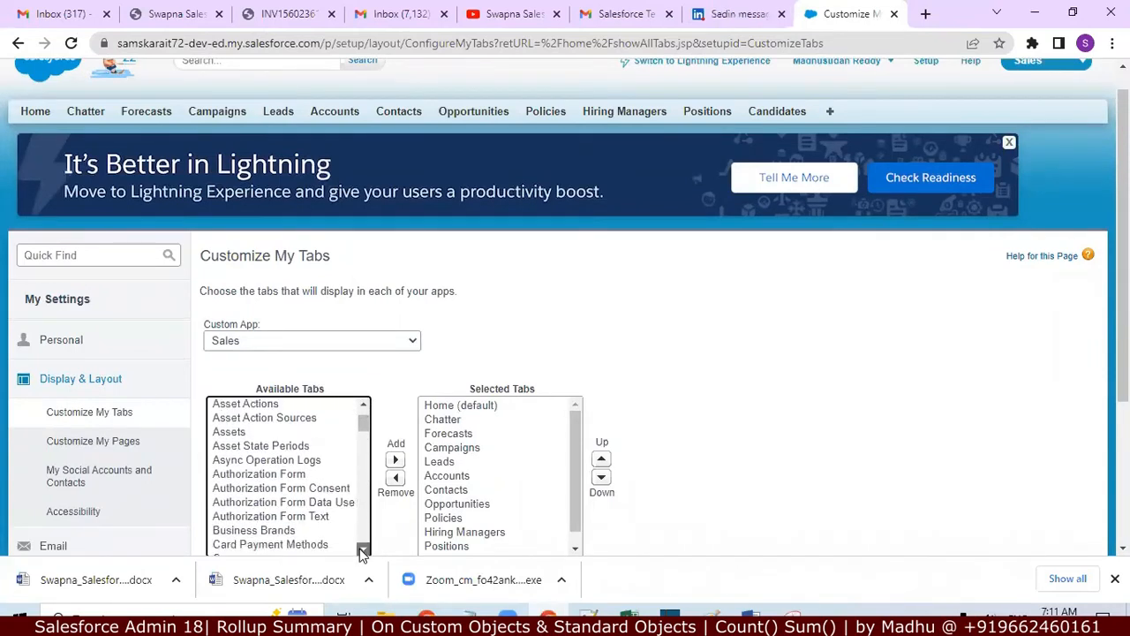
click(362, 550)
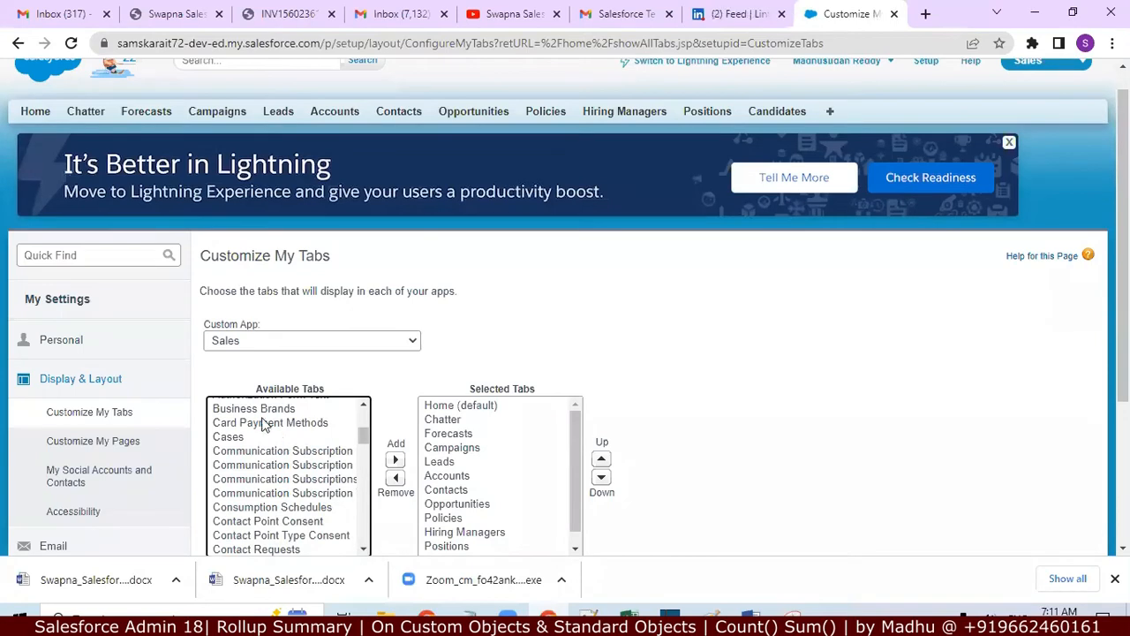
click(246, 439)
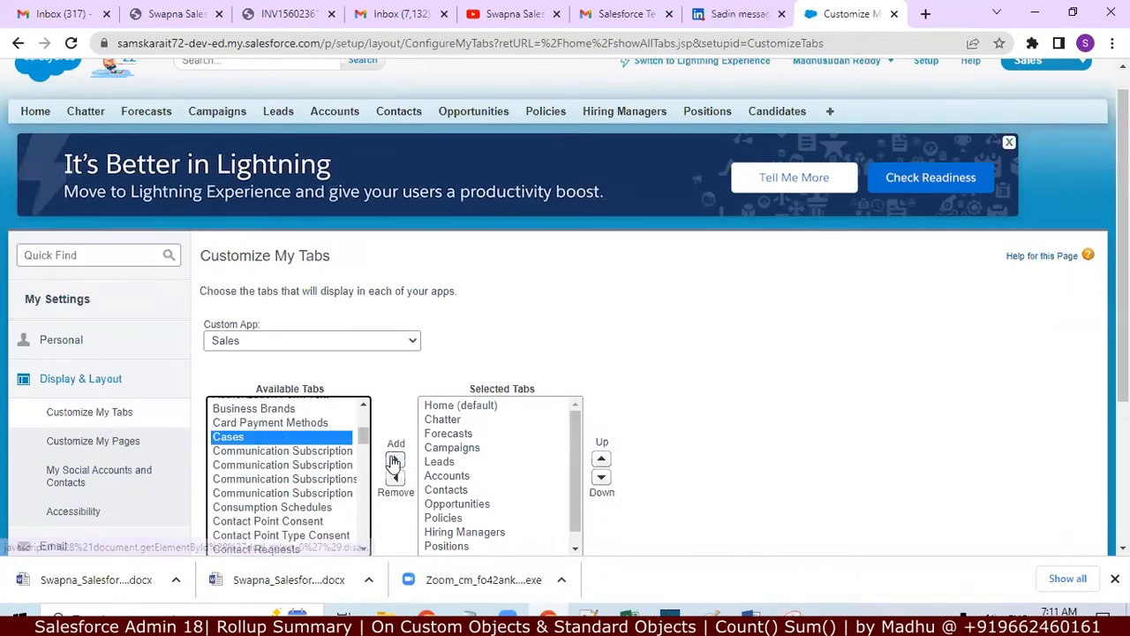
click(394, 460)
scroll(790, 383, down, 2)
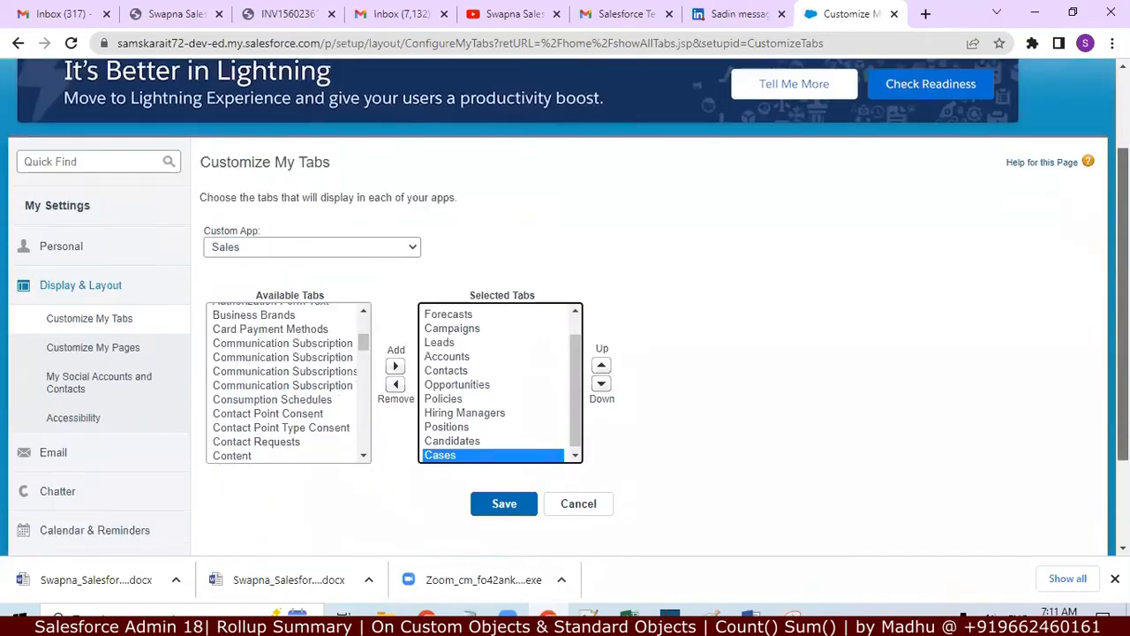
Move Cases up to sit directly after Opportunities in the selected tabs and save the customization
click(601, 359)
click(601, 358)
click(601, 358)
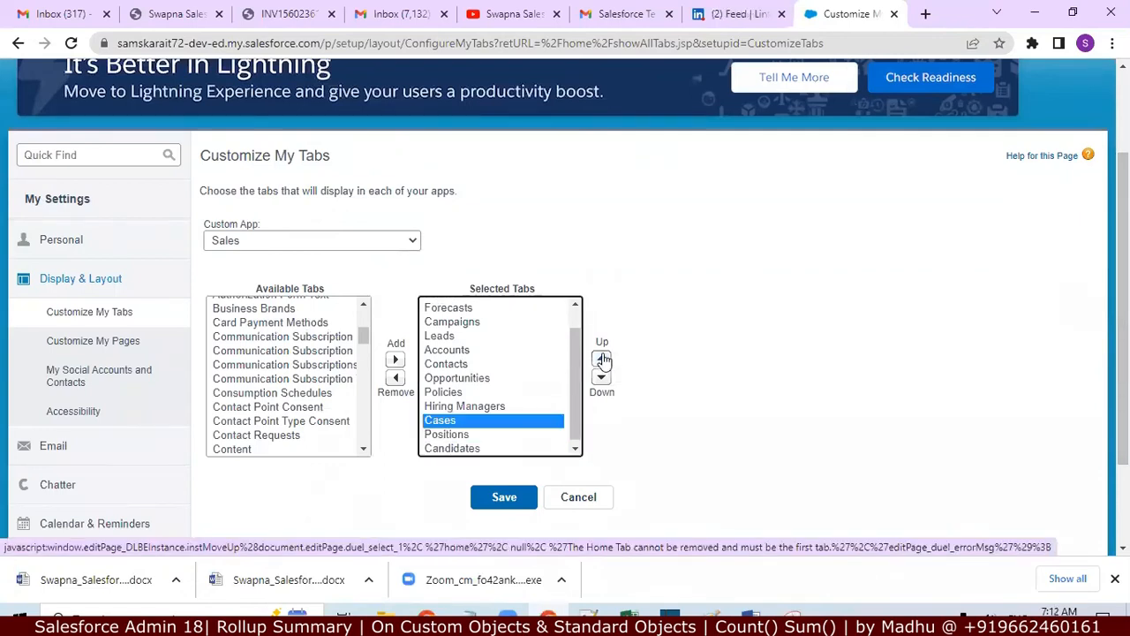
click(602, 359)
click(601, 358)
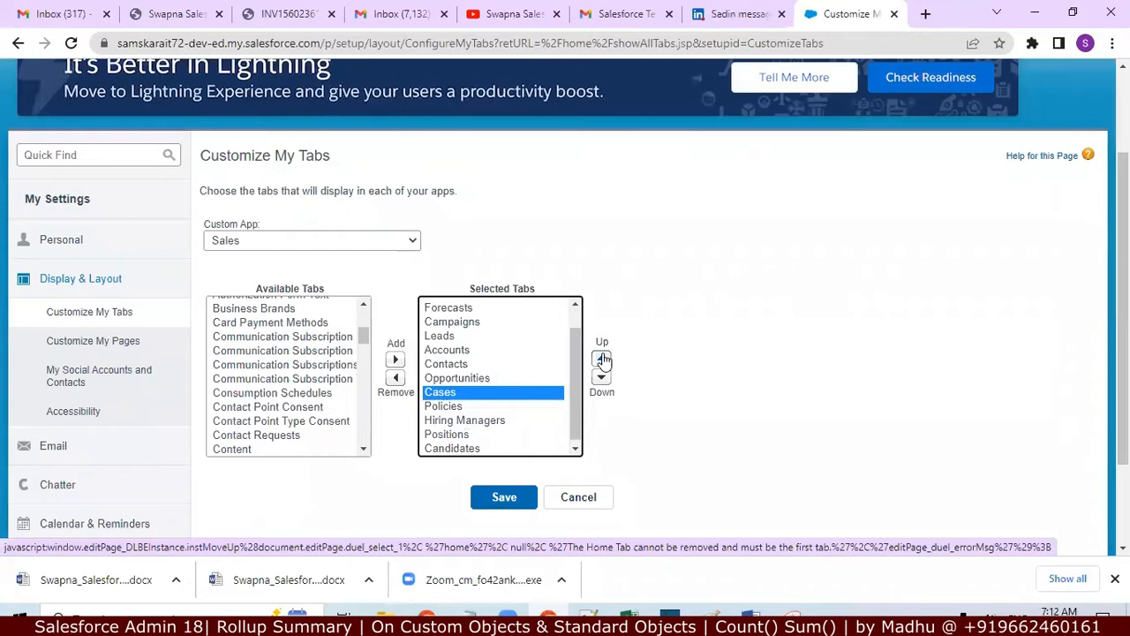
click(481, 499)
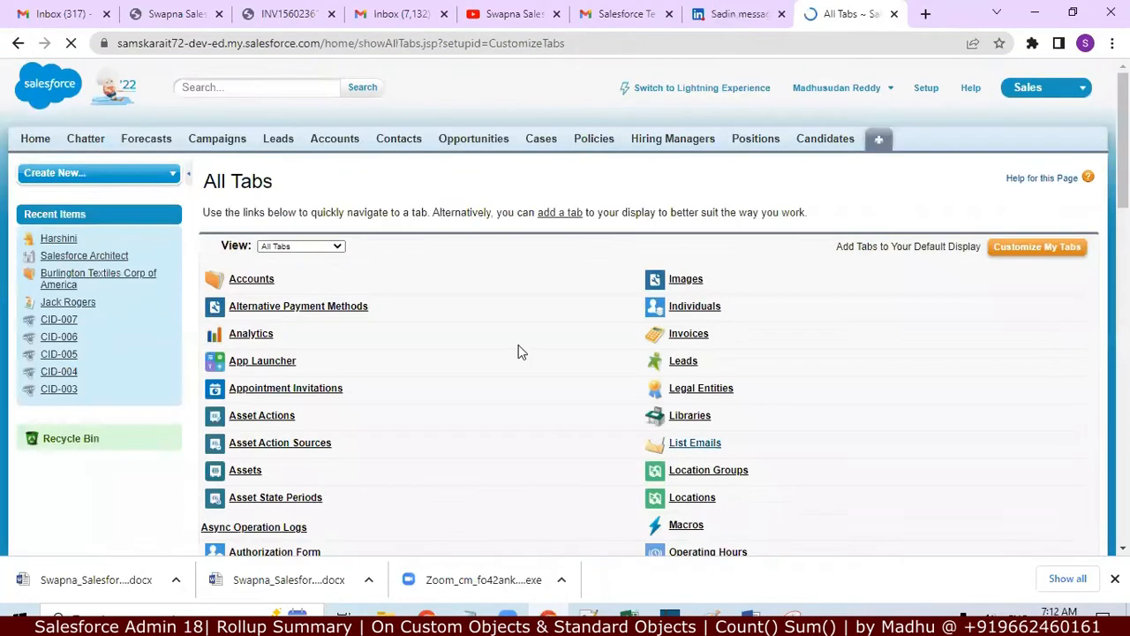
Open a new case form, view its Account Name lookup, and close the lookup window
click(544, 147)
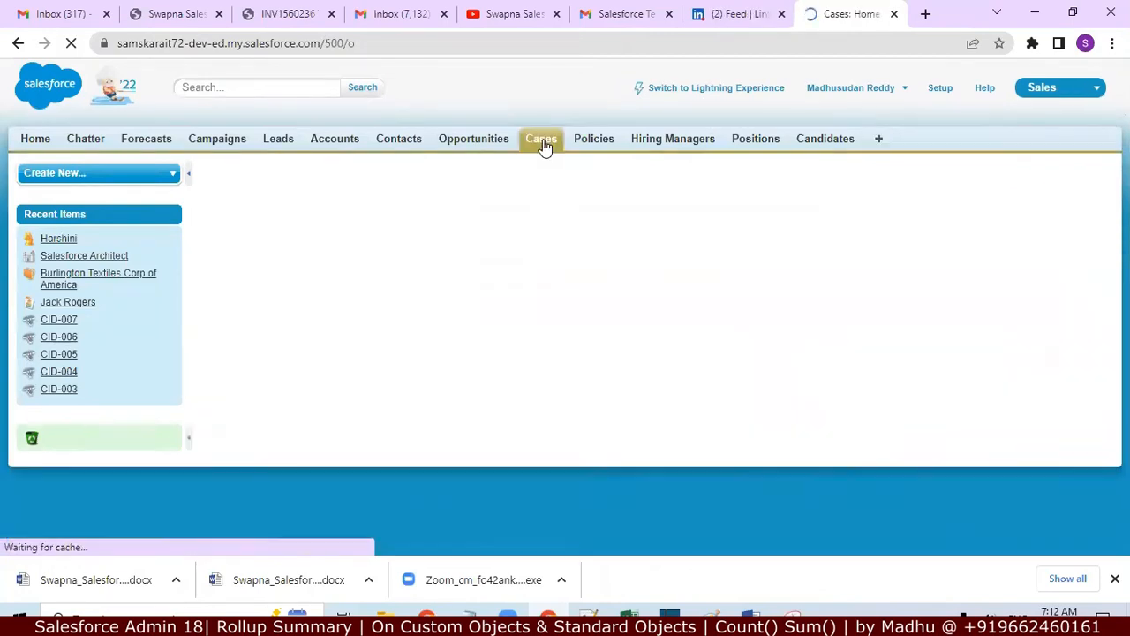
click(491, 265)
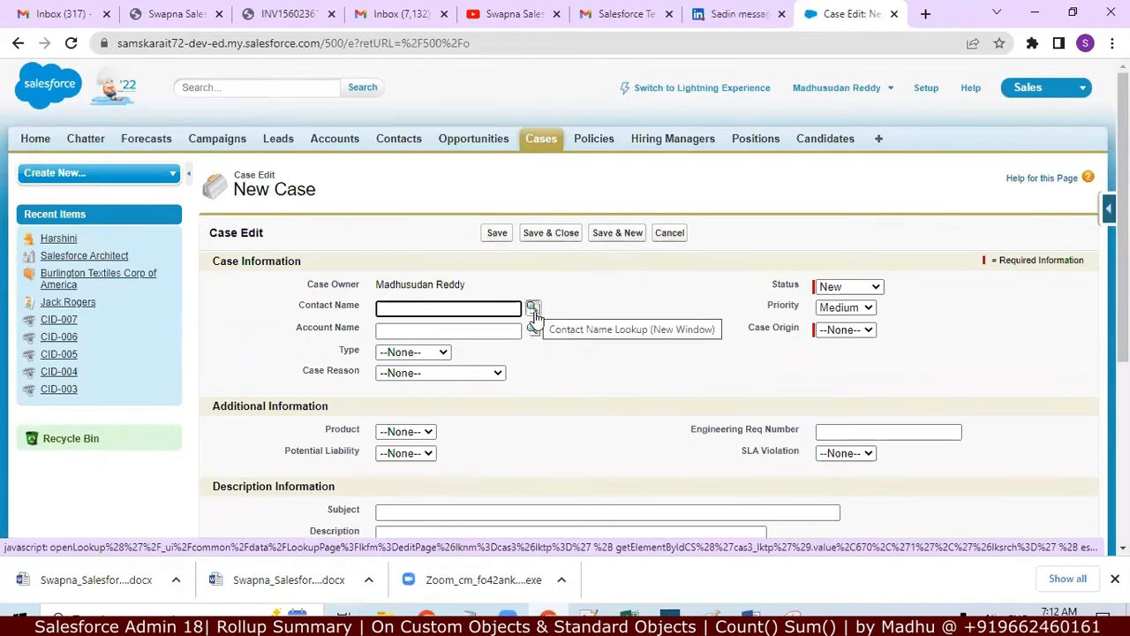
click(533, 331)
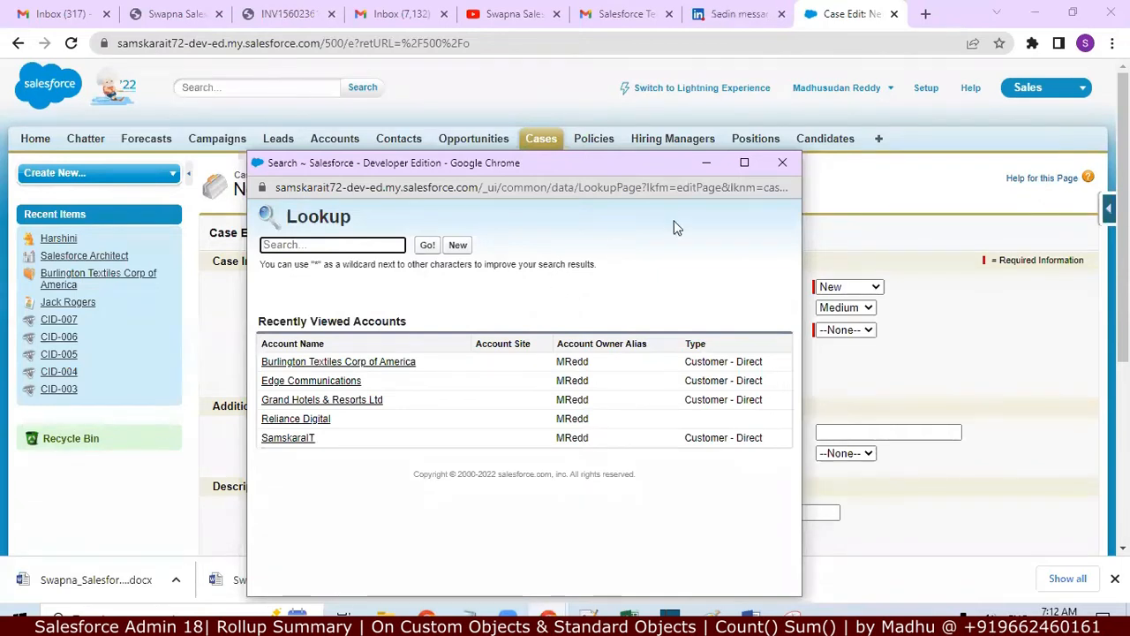
click(782, 162)
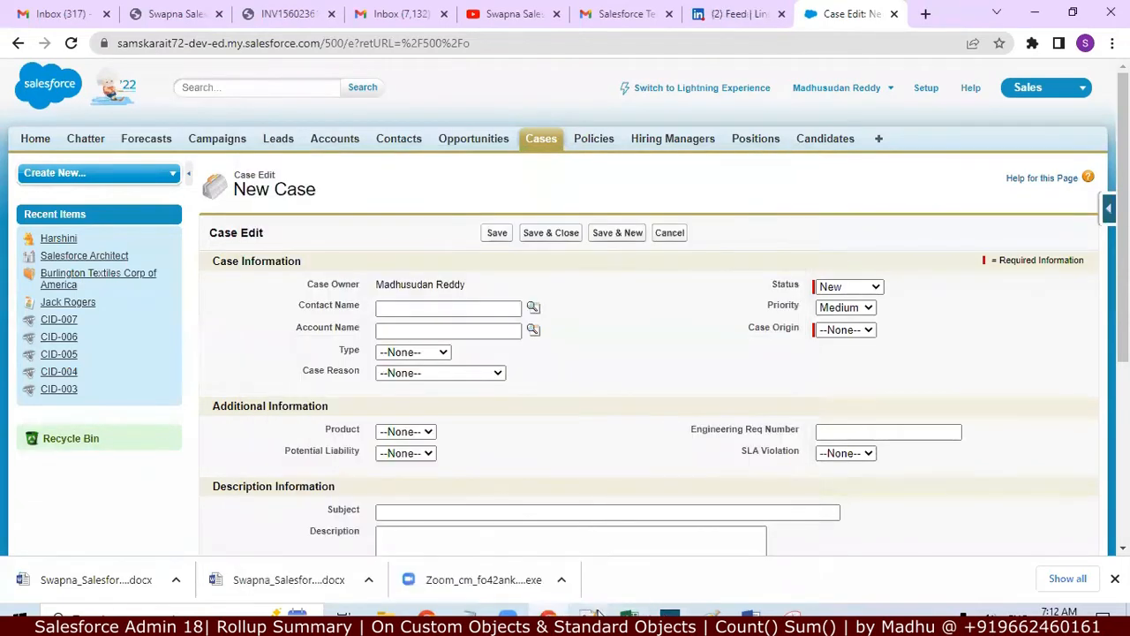
Switch to Notepad++ and read on to the note about a mandatory lookup field and deleting the parent record
click(588, 615)
key(Up)
key(Down)
key(Down)
key(Down)
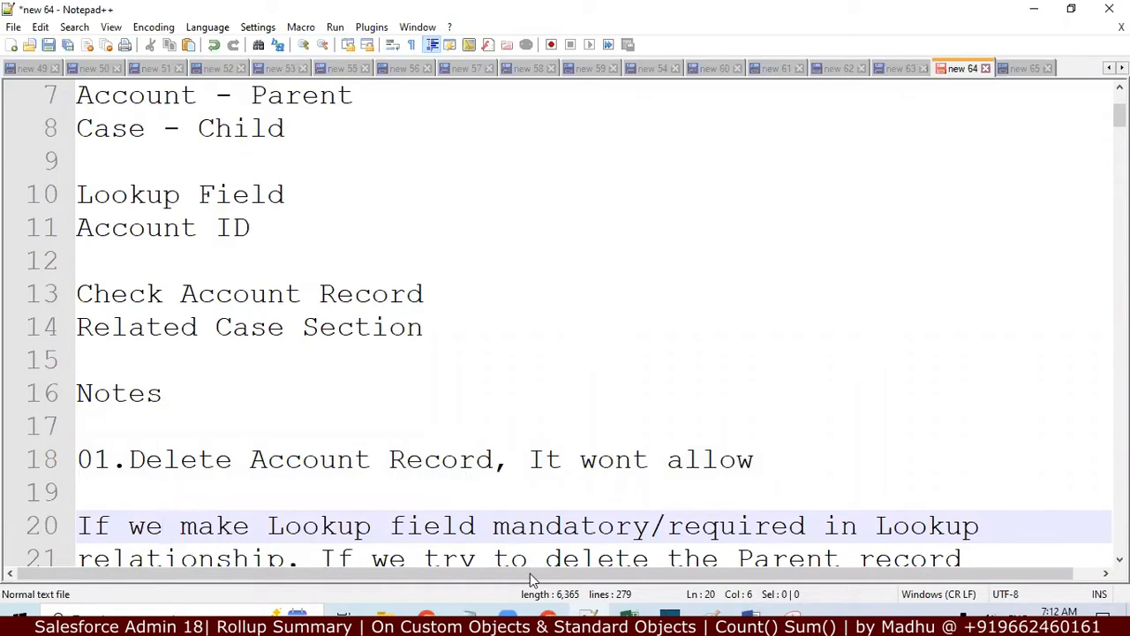
Switch back to Chrome and cancel the new case
mouse_move(555, 616)
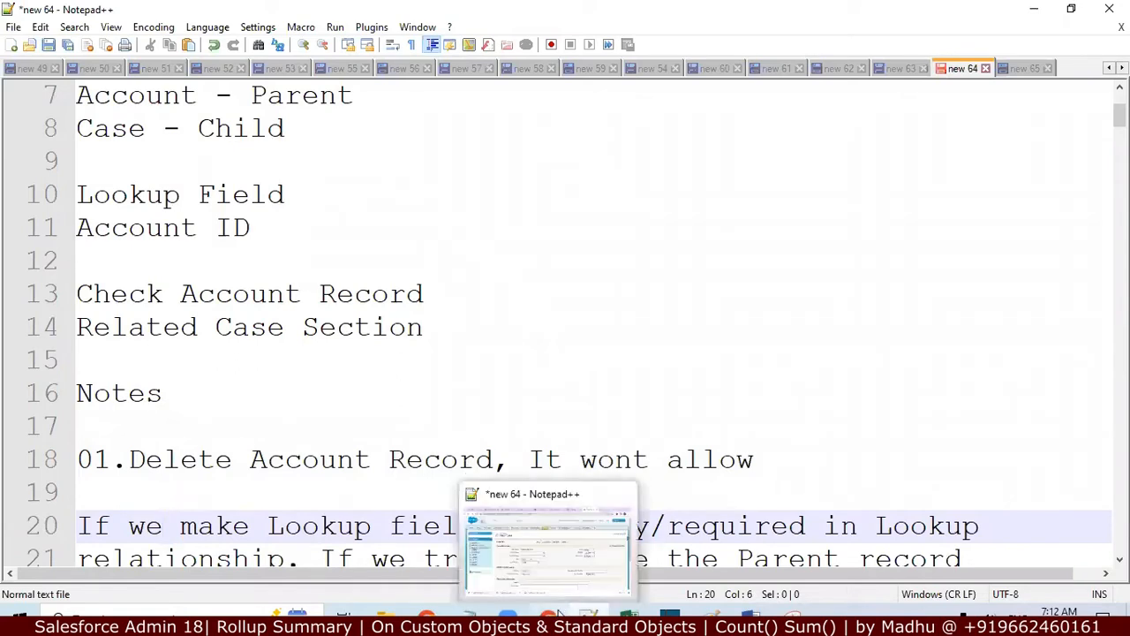
click(554, 615)
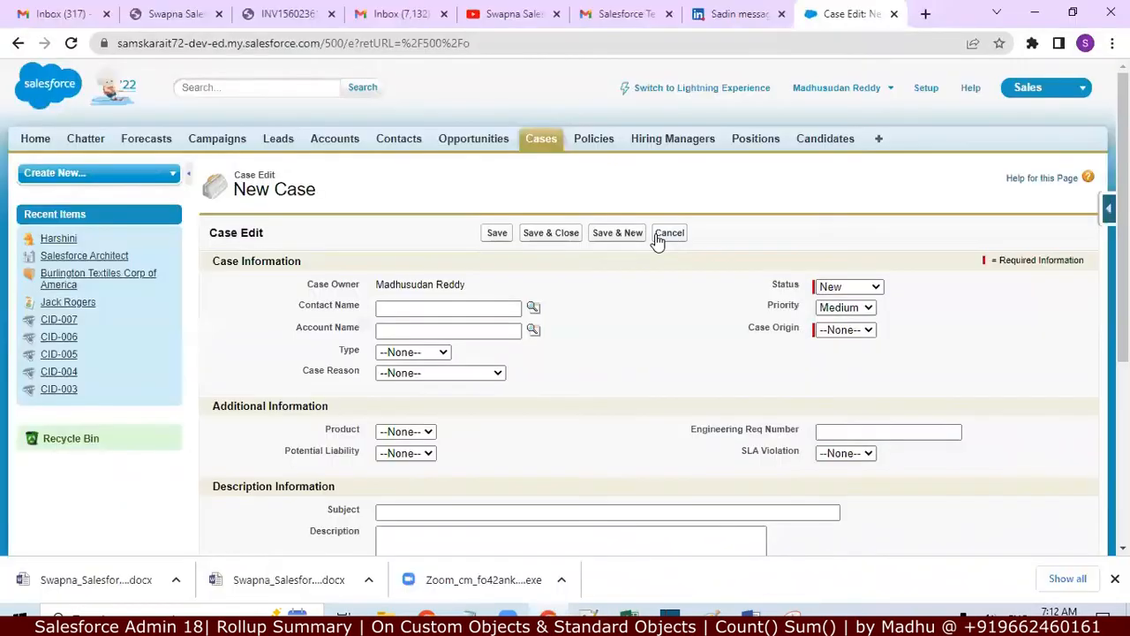
click(669, 233)
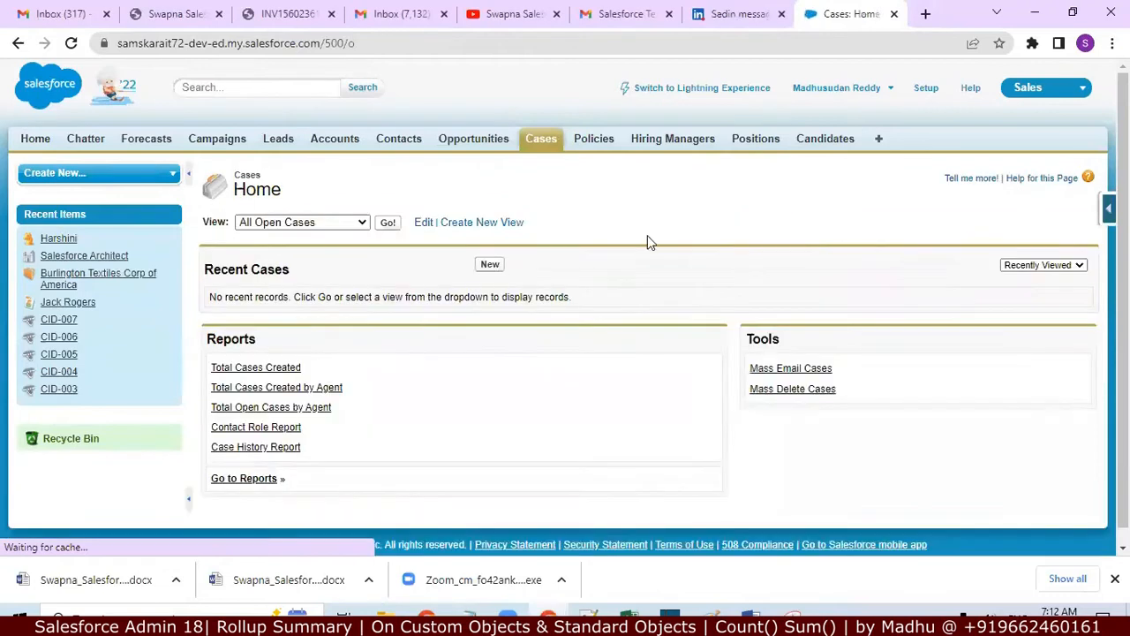
Open the Burlington Textiles Corp of America account and examine its related Cases section
mouse_move(122, 278)
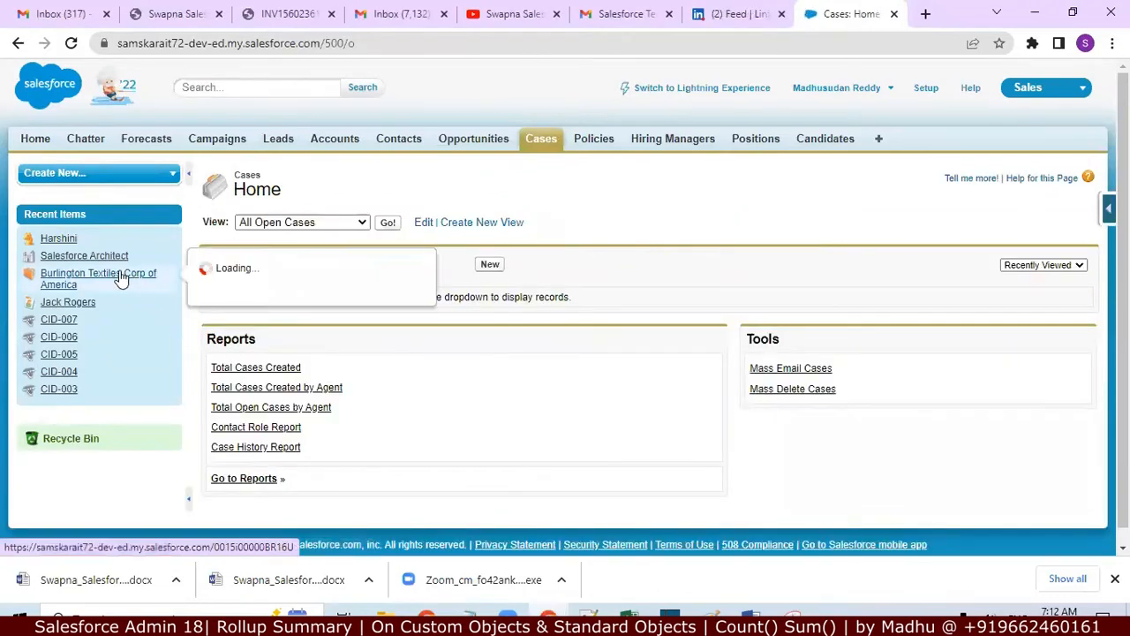
click(121, 278)
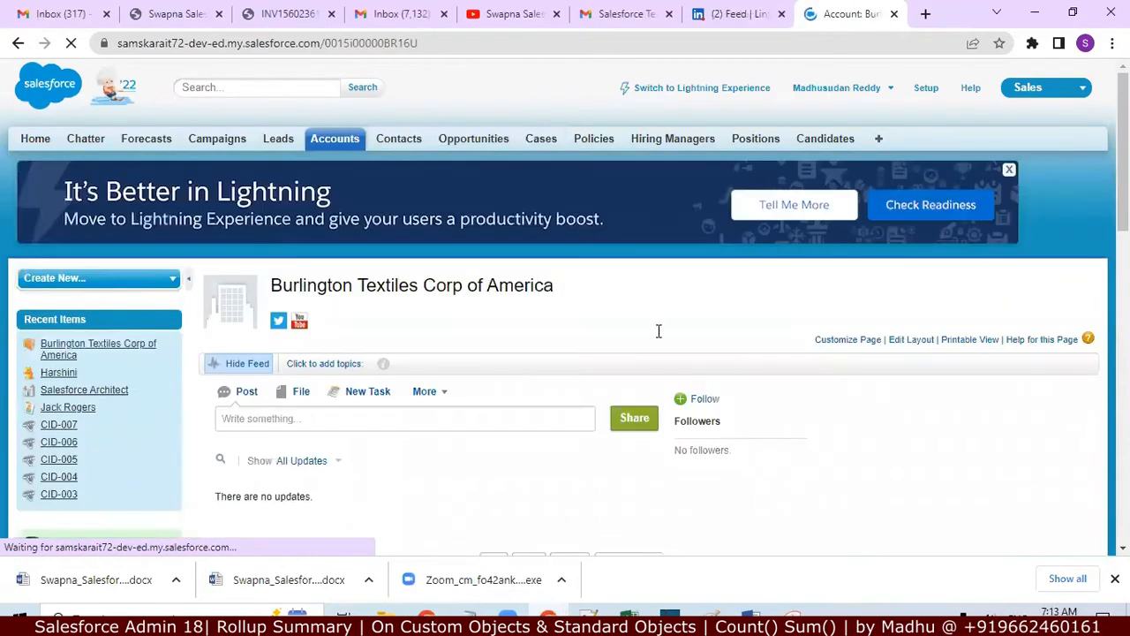
scroll(724, 356, down, 3)
scroll(724, 355, down, 5)
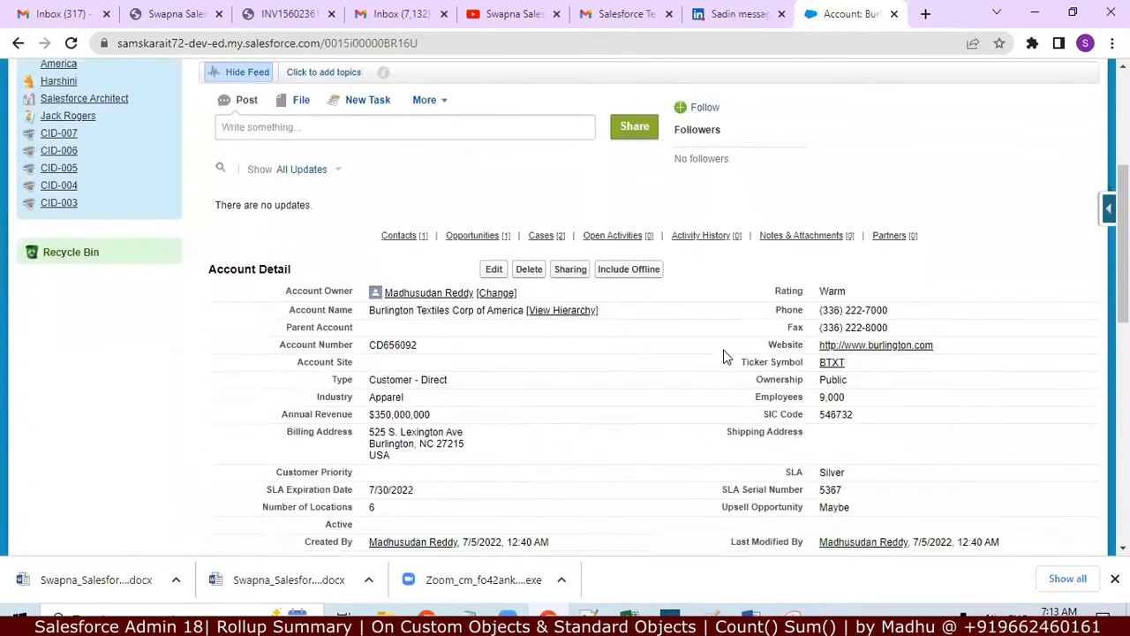
scroll(724, 356, down, 3)
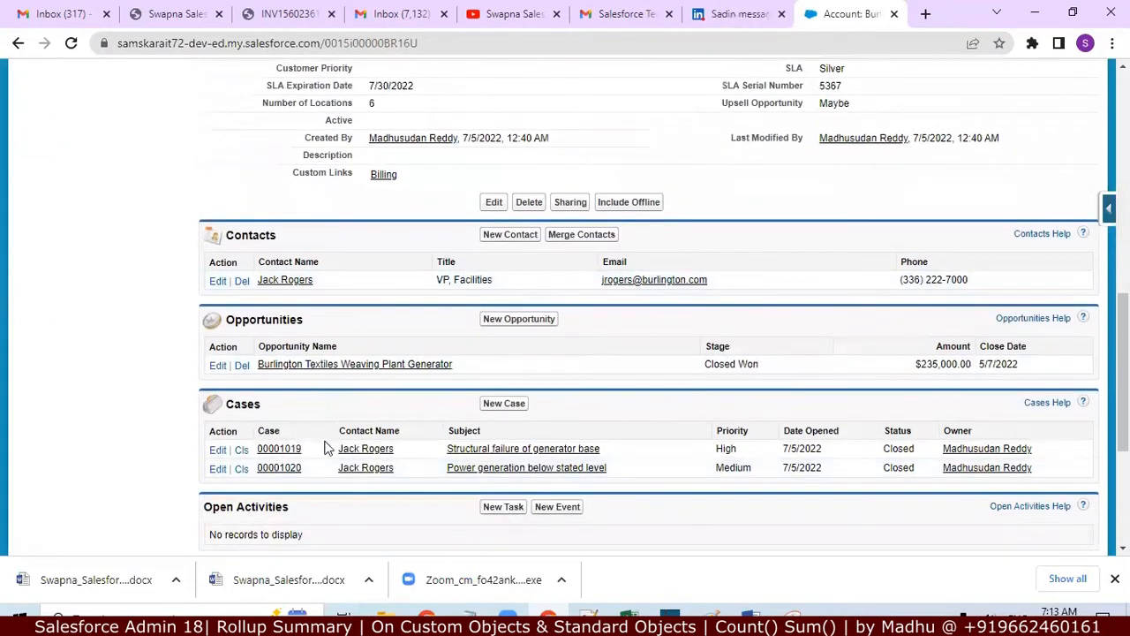
scroll(322, 418, up, 10)
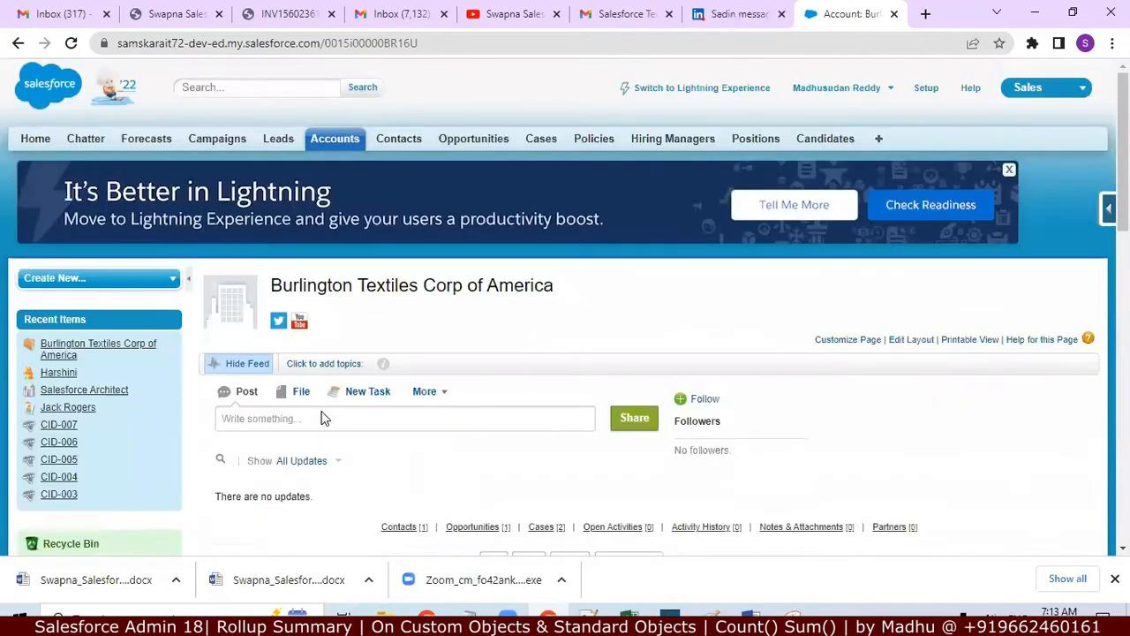
Try to delete the Burlington Textiles Corp of America account, accepting the deletion prompt
scroll(322, 418, down, 3)
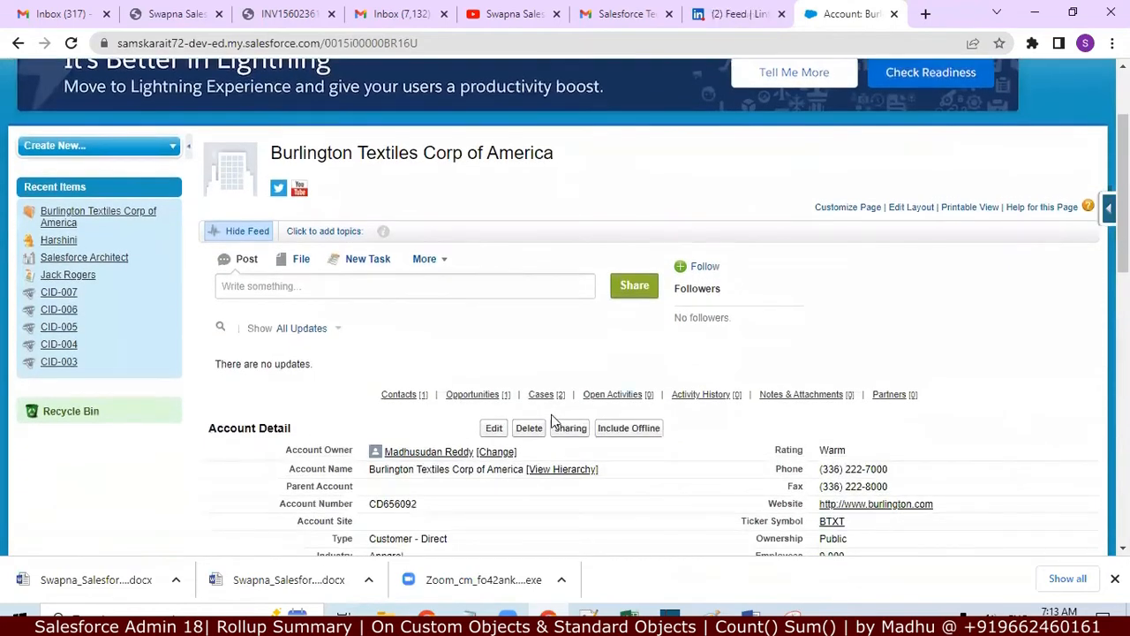
click(529, 429)
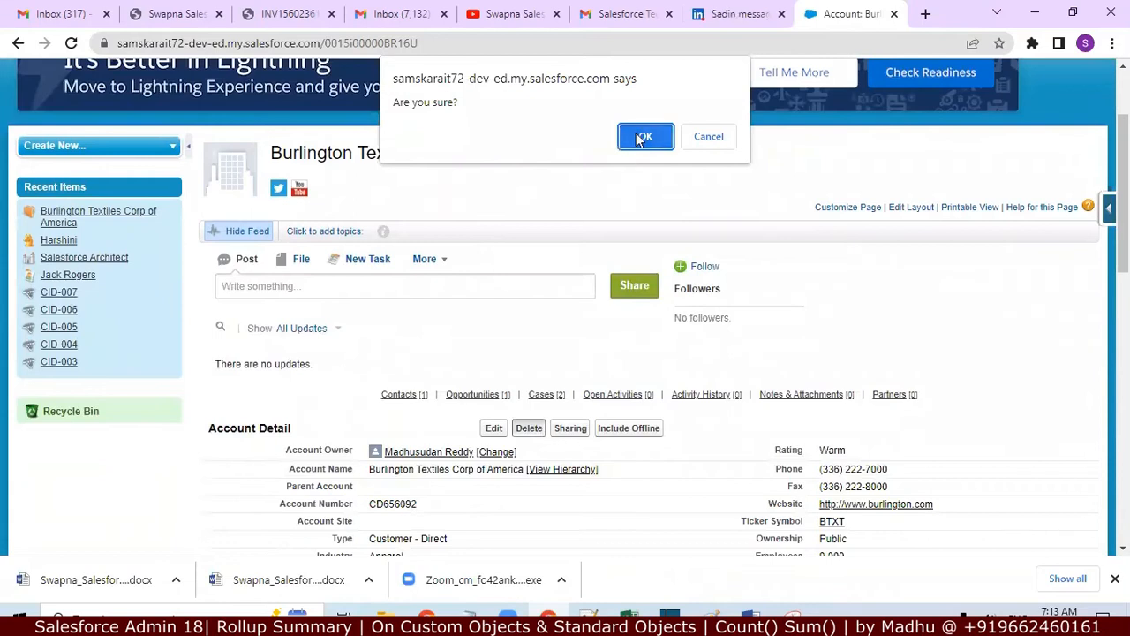
click(644, 138)
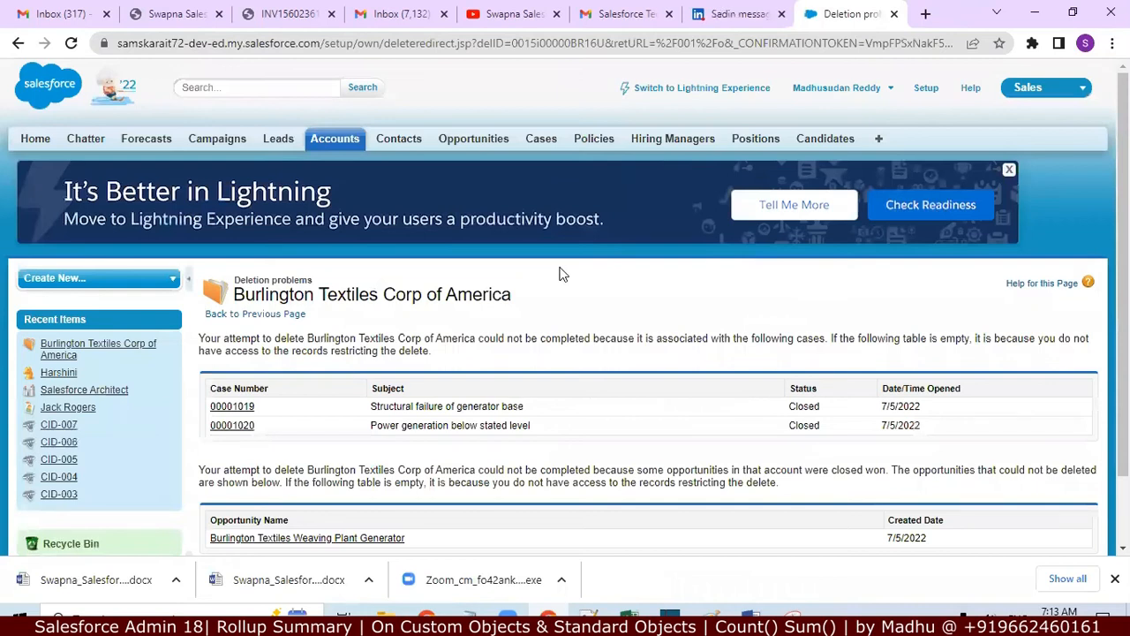
Highlight the account's deletion problem message, then switch to Notepad++ and read on to the notes about a mandatory lookup field
drag(203, 338, 974, 333)
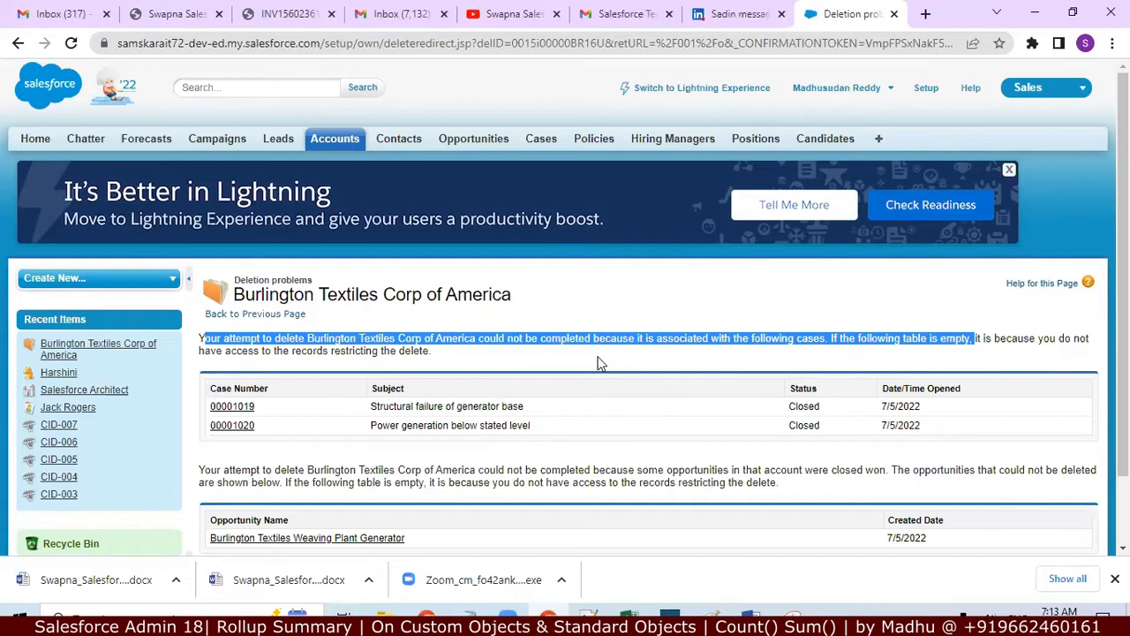
click(589, 614)
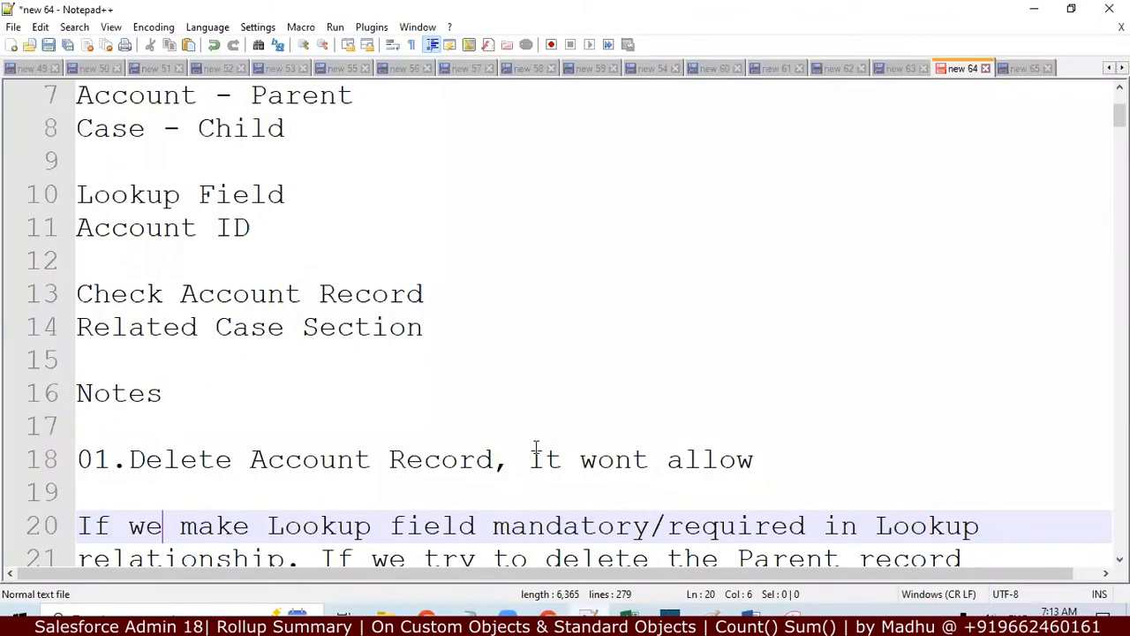
key(Down)
key(Down)
key(Down)
key(Down)
key(Down)
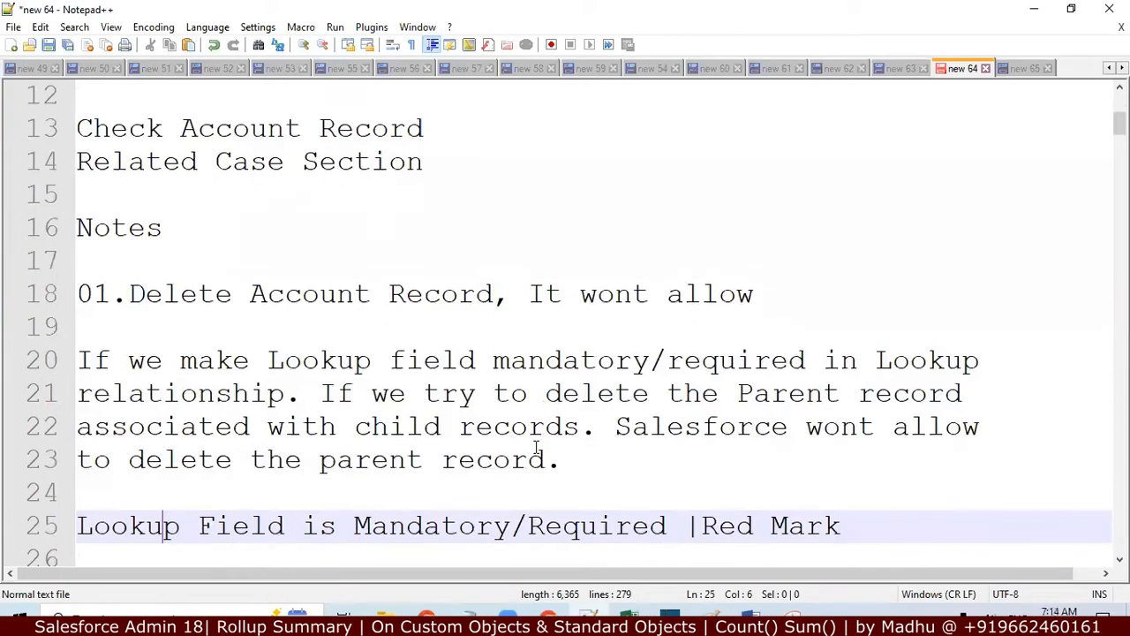
key(Down)
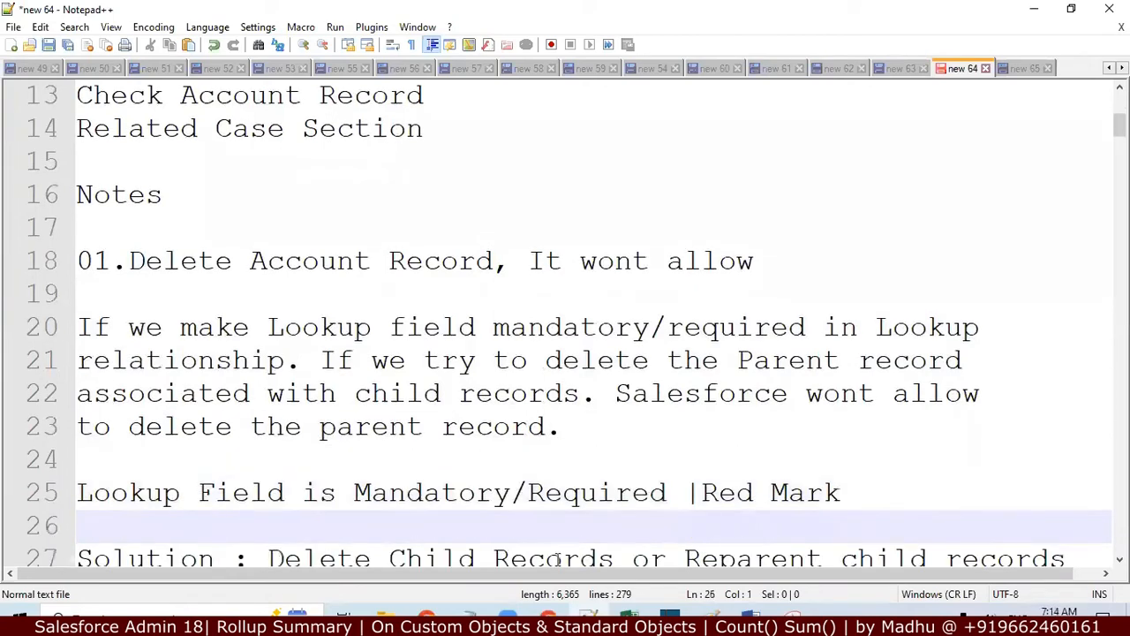
Switch back to Chrome, start a new case and check whether its Account Name lookup field is required
key(alt+Tab)
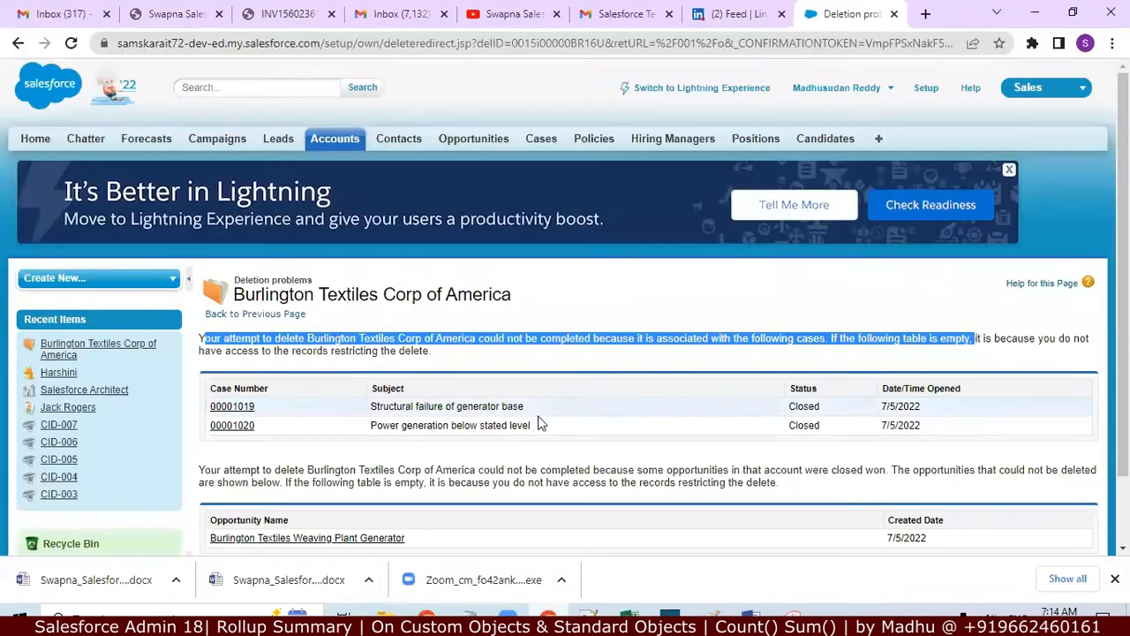
click(535, 144)
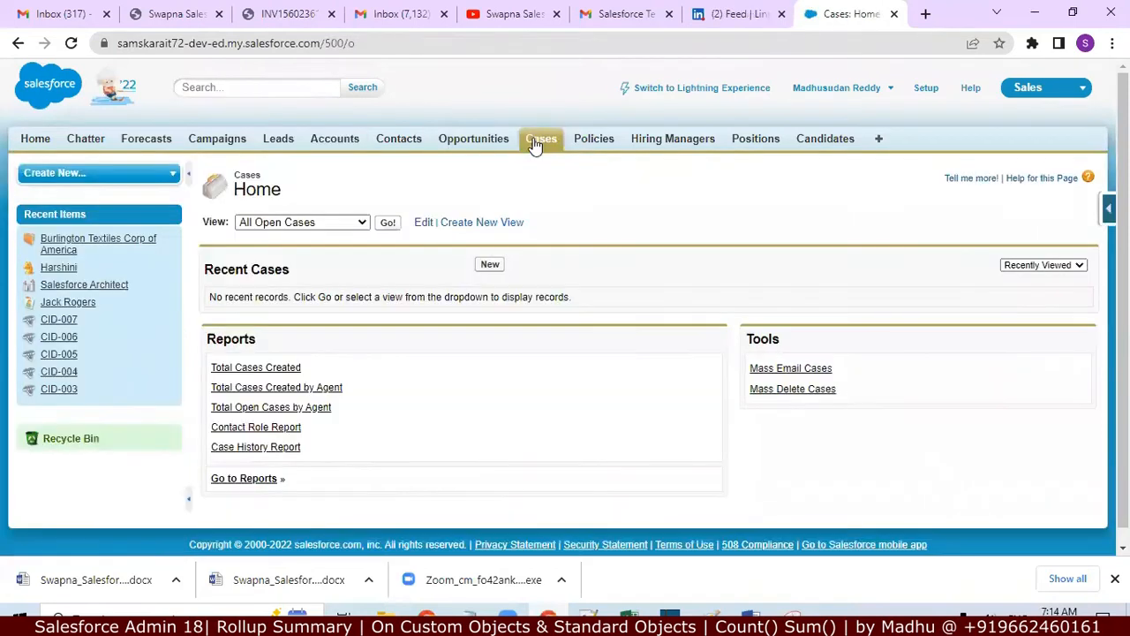
click(488, 264)
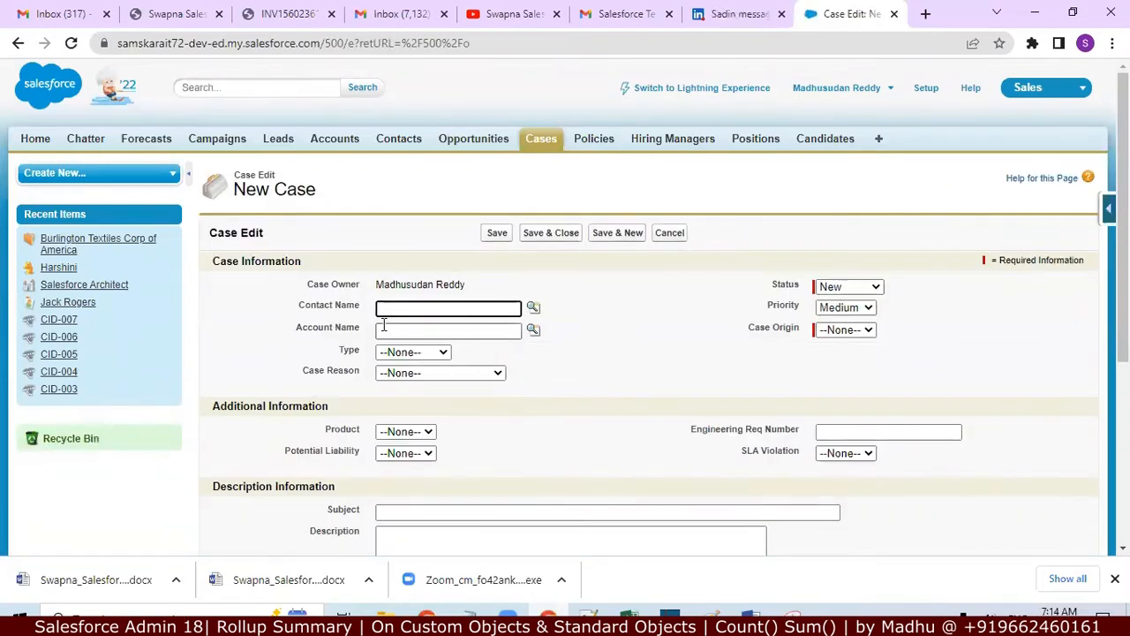
click(382, 330)
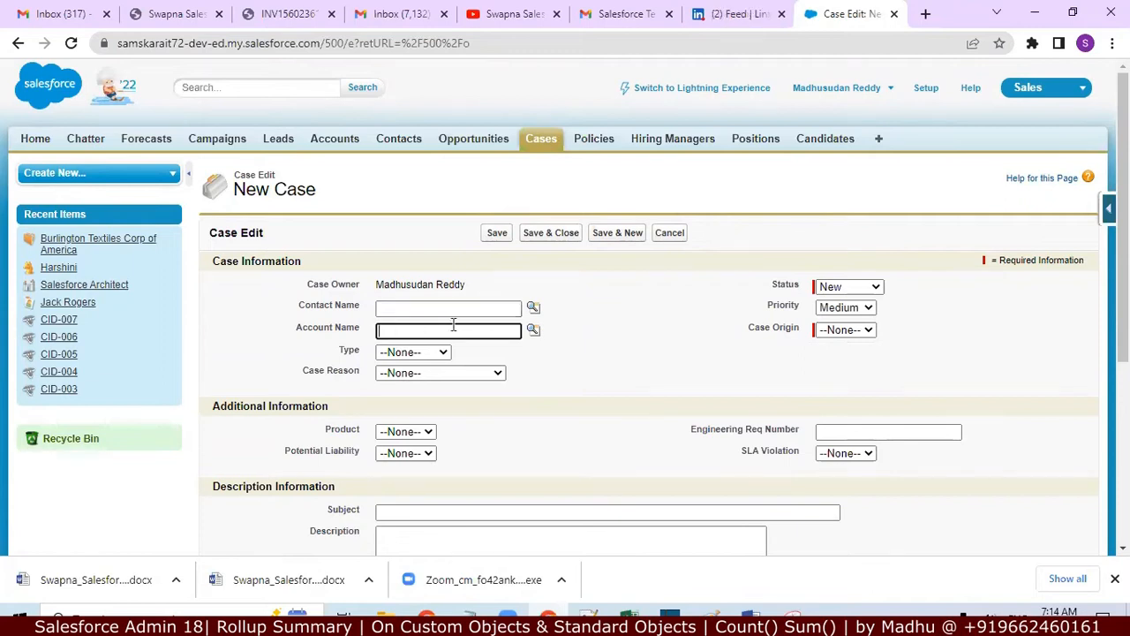
drag(297, 327, 369, 331)
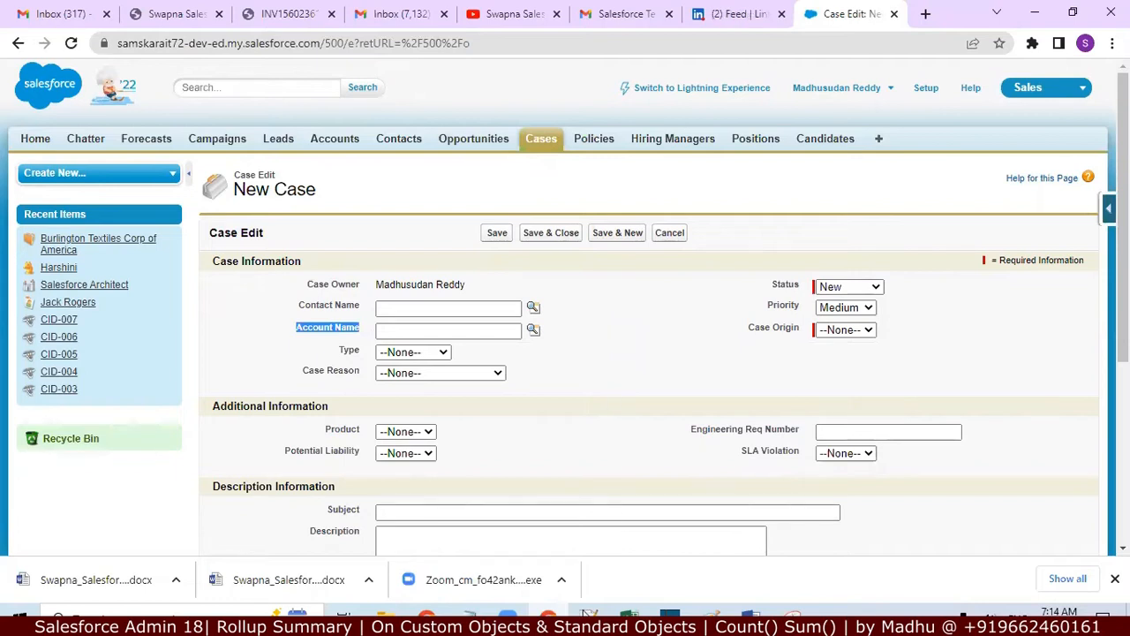
Switch to Notepad++ and read from the solution for the blocked deletion through the note on the optional lookup field
click(588, 615)
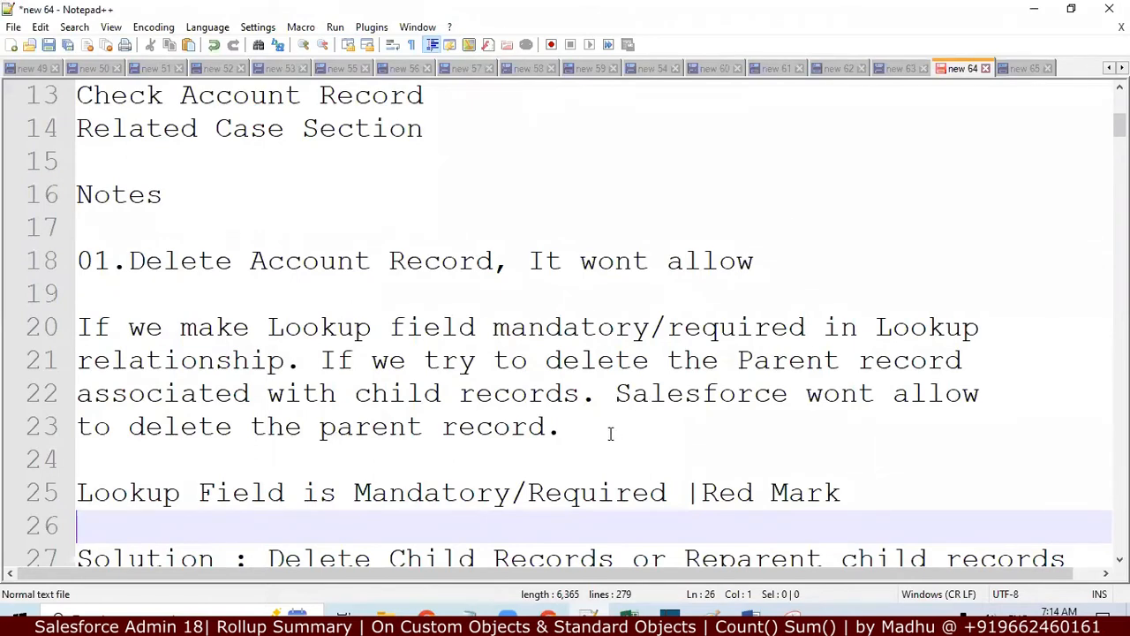
key(Down)
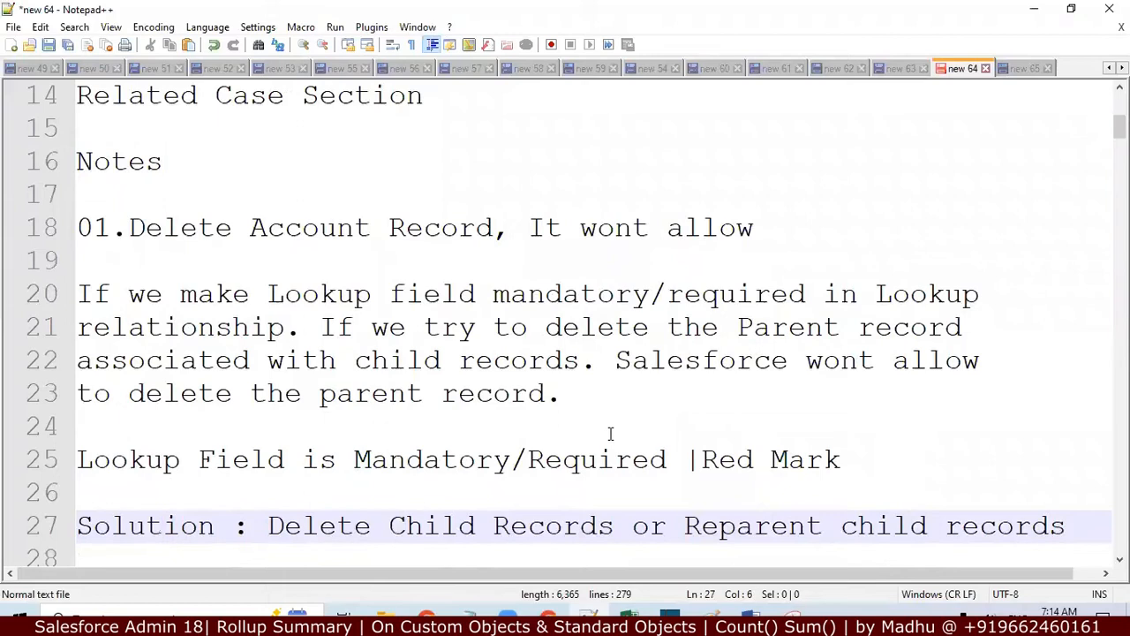
key(Down)
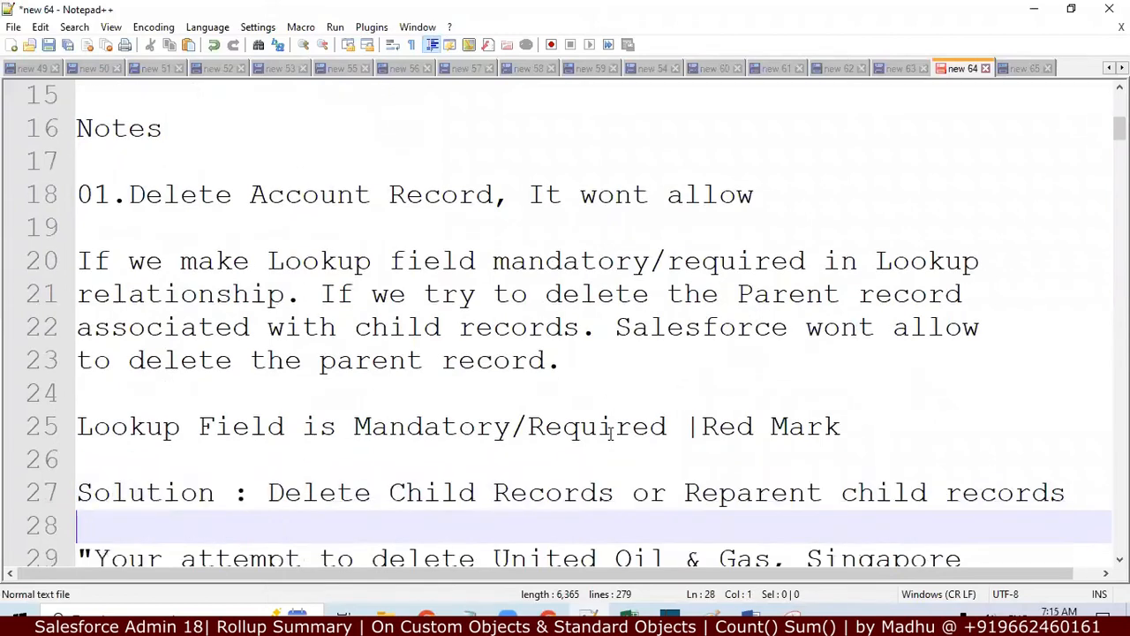
key(Down)
key(Down)
key(Down)
key(Down)
key(Down)
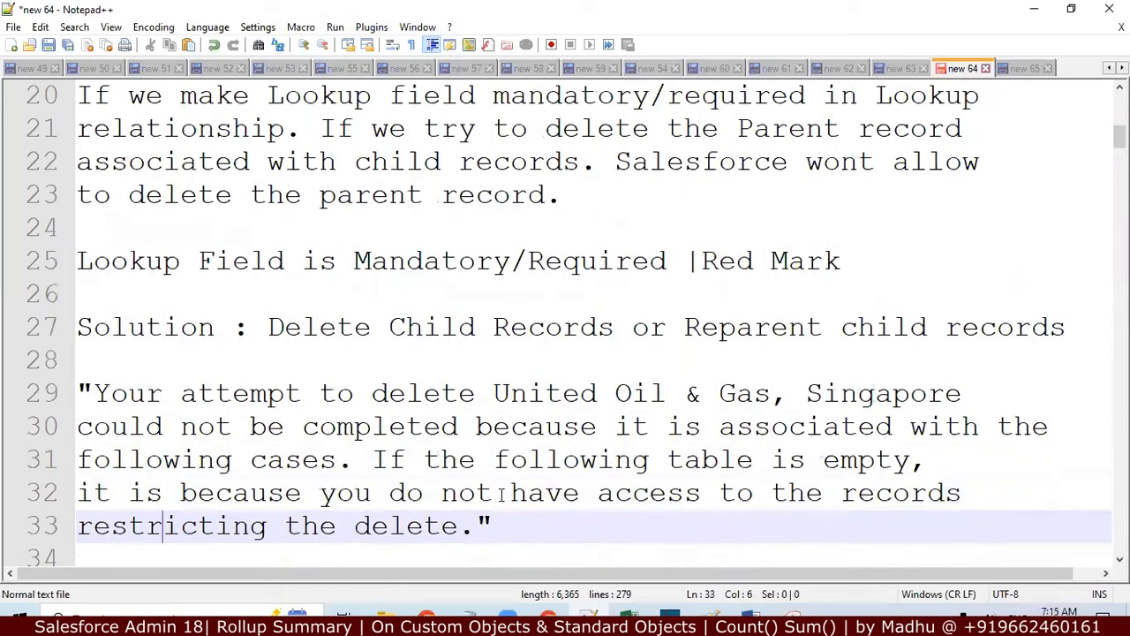
key(Down)
key(Down)
key(Down)
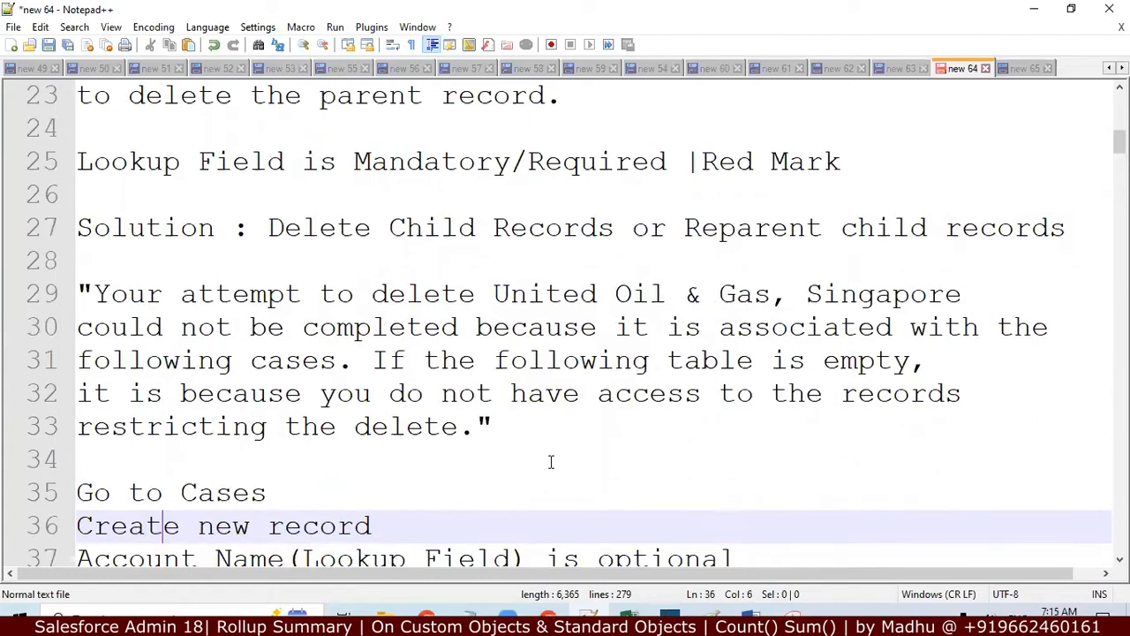
key(Down)
key(Down)
key(Down)
key(Down)
key(Down)
key(Down)
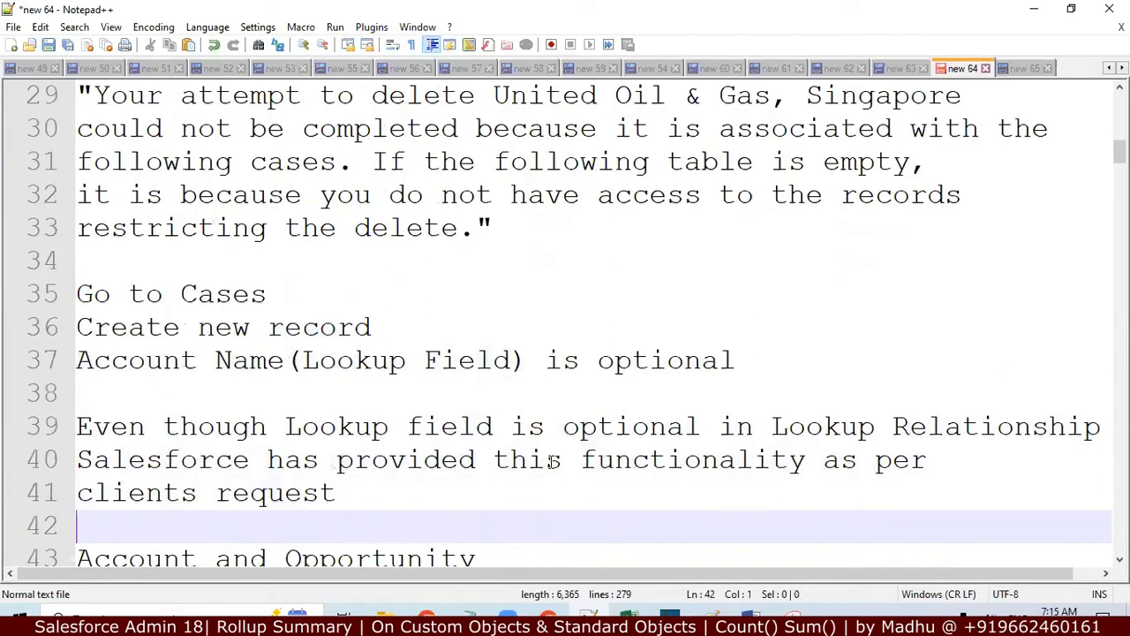
Select the three-line note that starts with "Even though Lookup field is optional in Lookup Relationship"
click(493, 502)
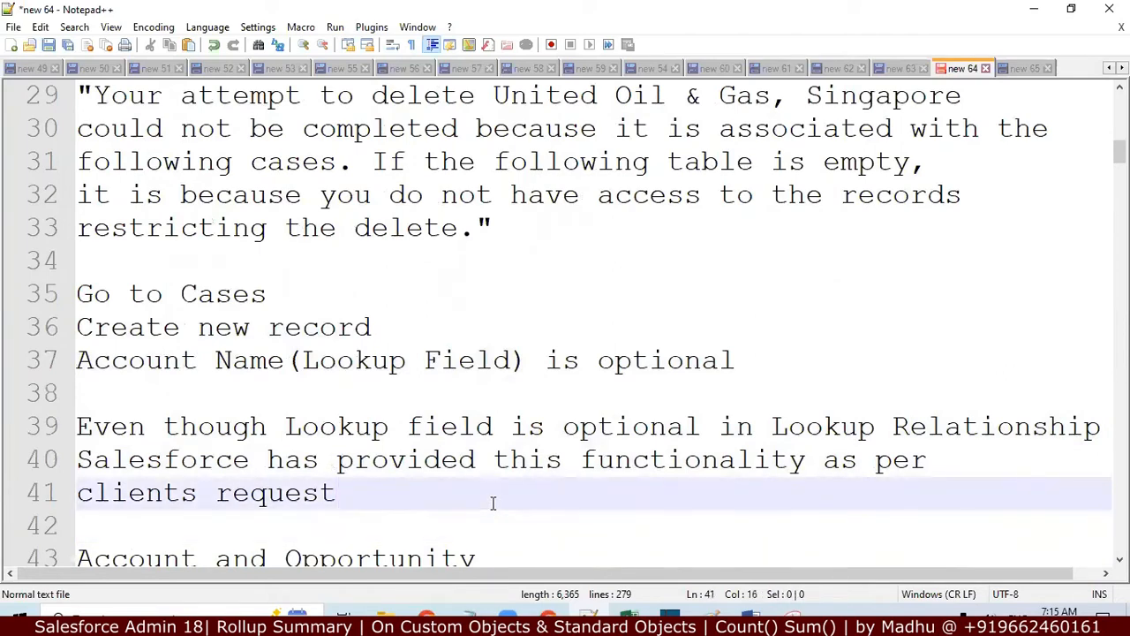
key(shift+Up)
key(shift+Up)
key(shift+Up)
key(shift+Down)
key(shift+Left)
key(shift+Left)
key(shift+Left)
key(shift+Left)
key(shift+Left)
key(shift+Left)
key(shift+Left)
key(shift+Left)
key(shift+Left)
key(shift+Left)
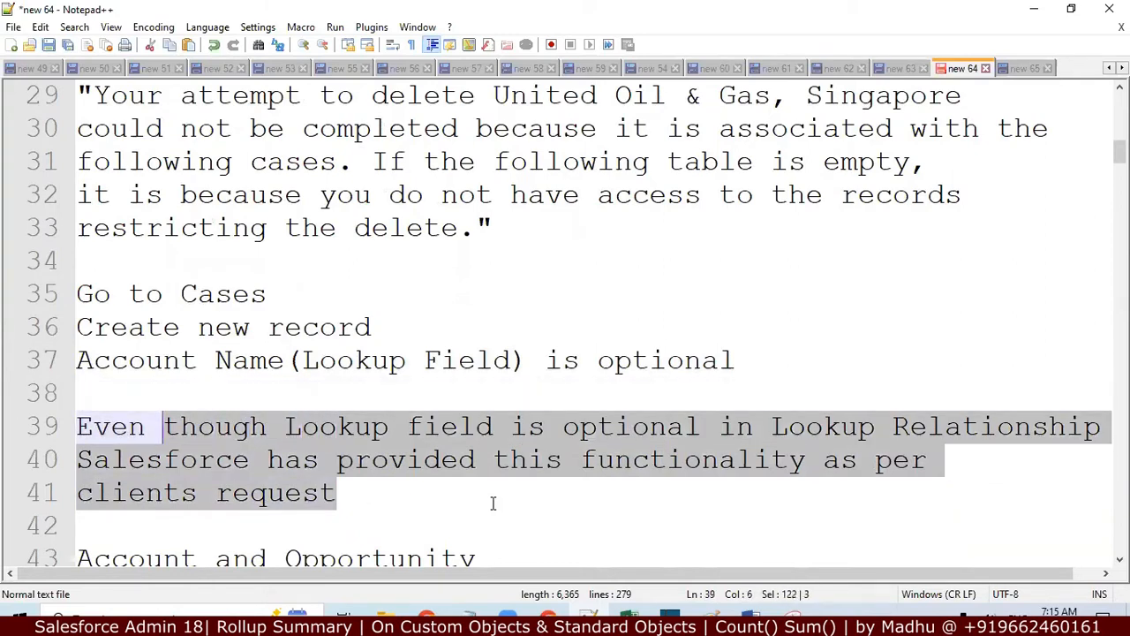
key(shift+Left)
key(shift+Left)
key(shift+Left)
key(shift+Left)
key(shift+Left)
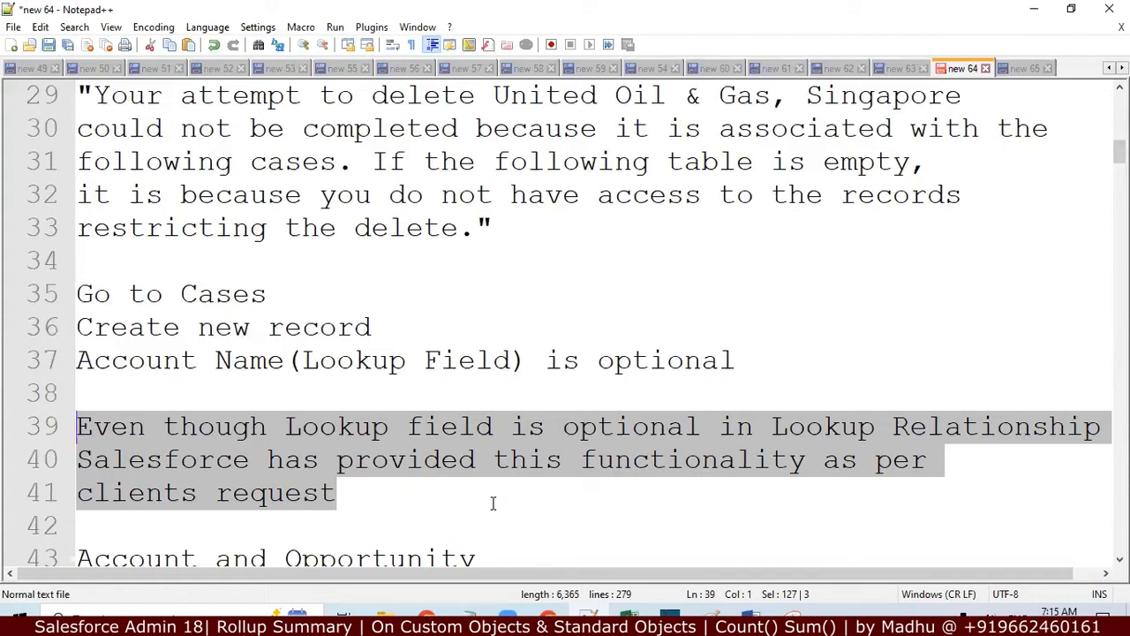
Switch back to Chrome and start a new position record to examine its Hiring Manager field
click(549, 615)
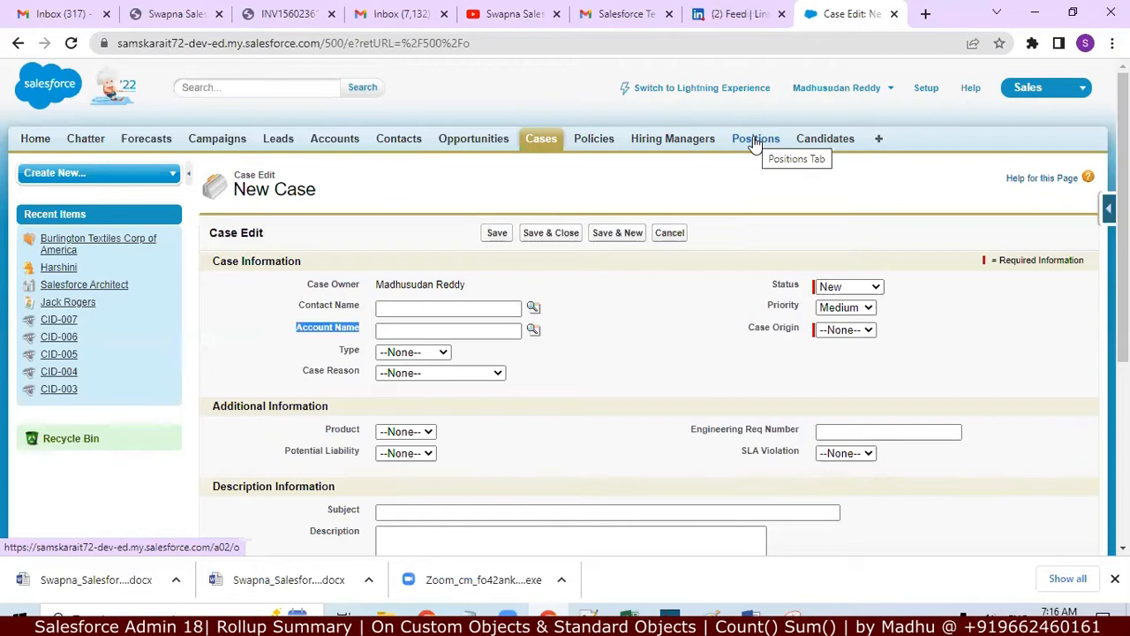
click(755, 141)
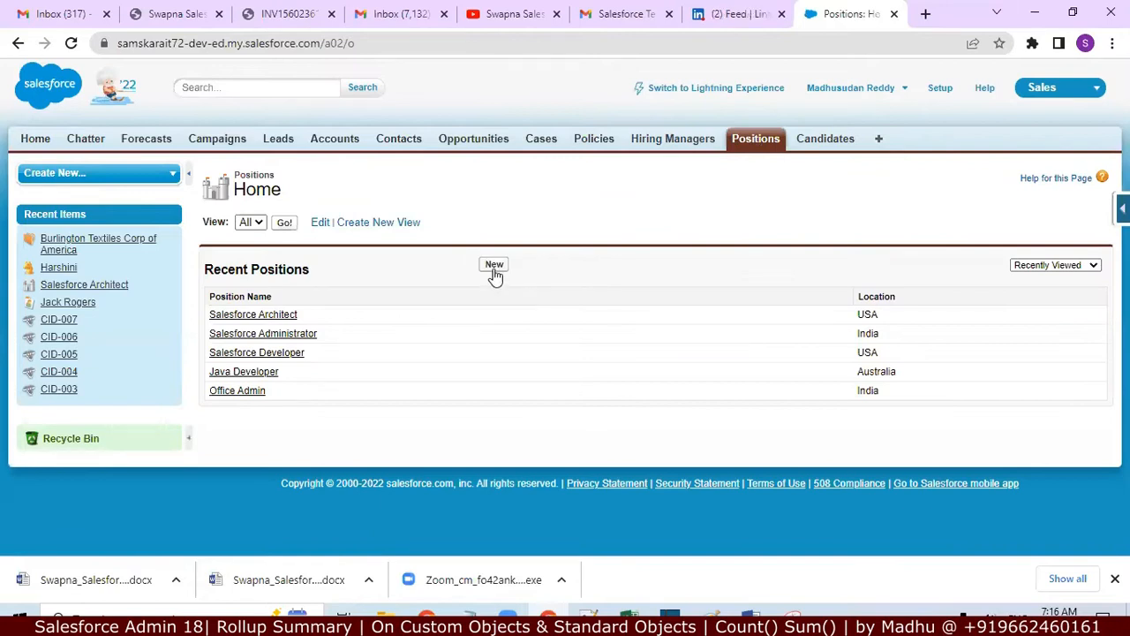
click(495, 267)
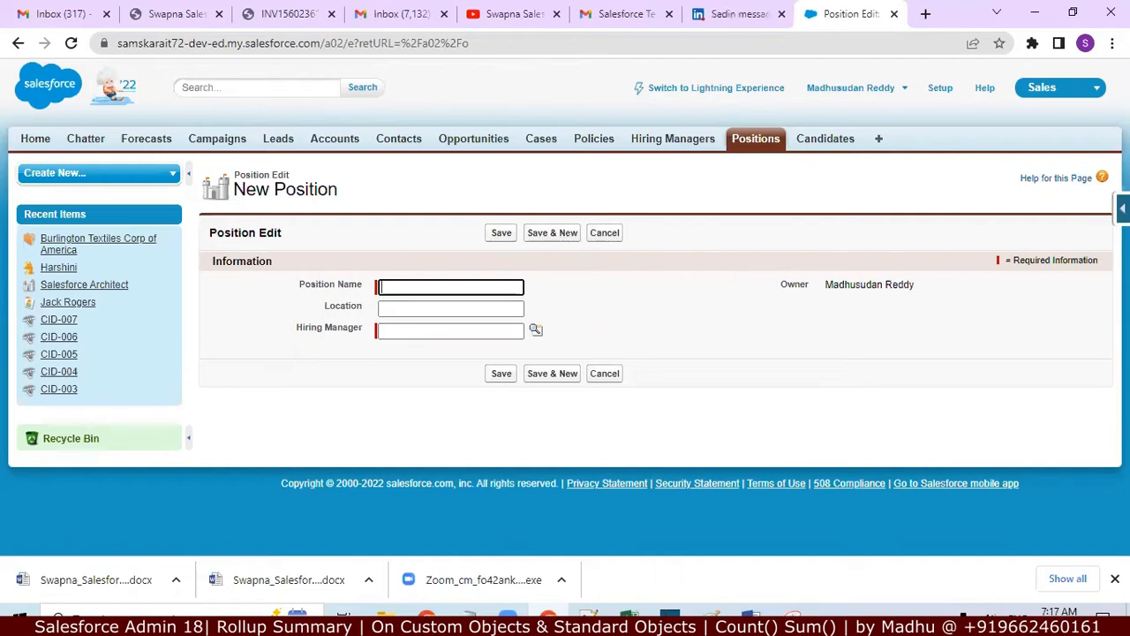
Open the Position object's definition at its custom fields and relationships
click(1122, 208)
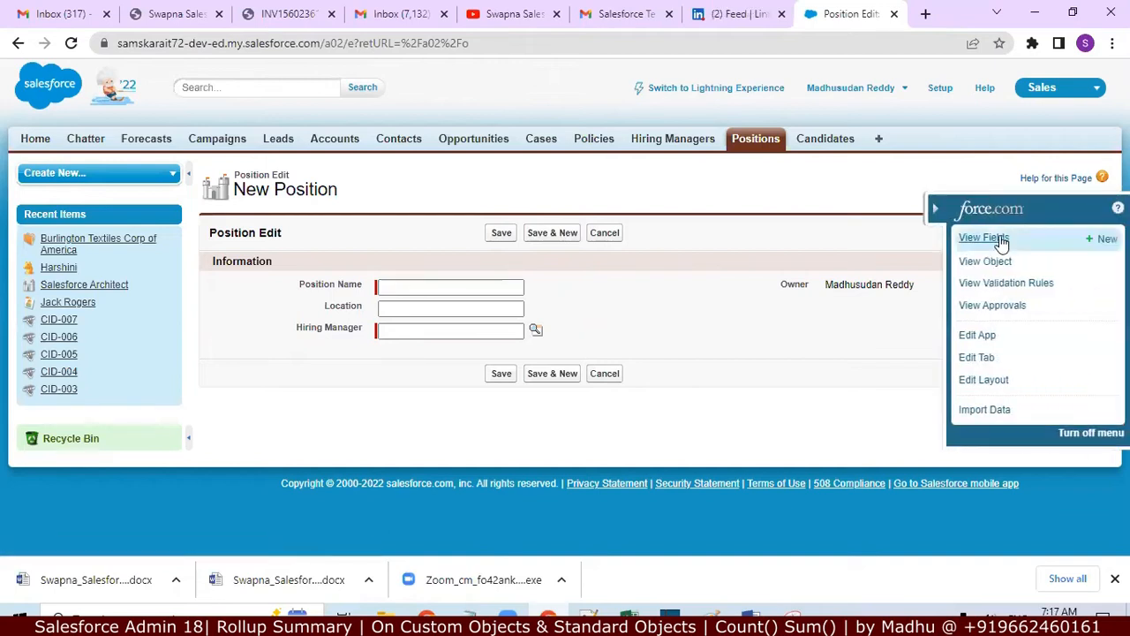
click(983, 237)
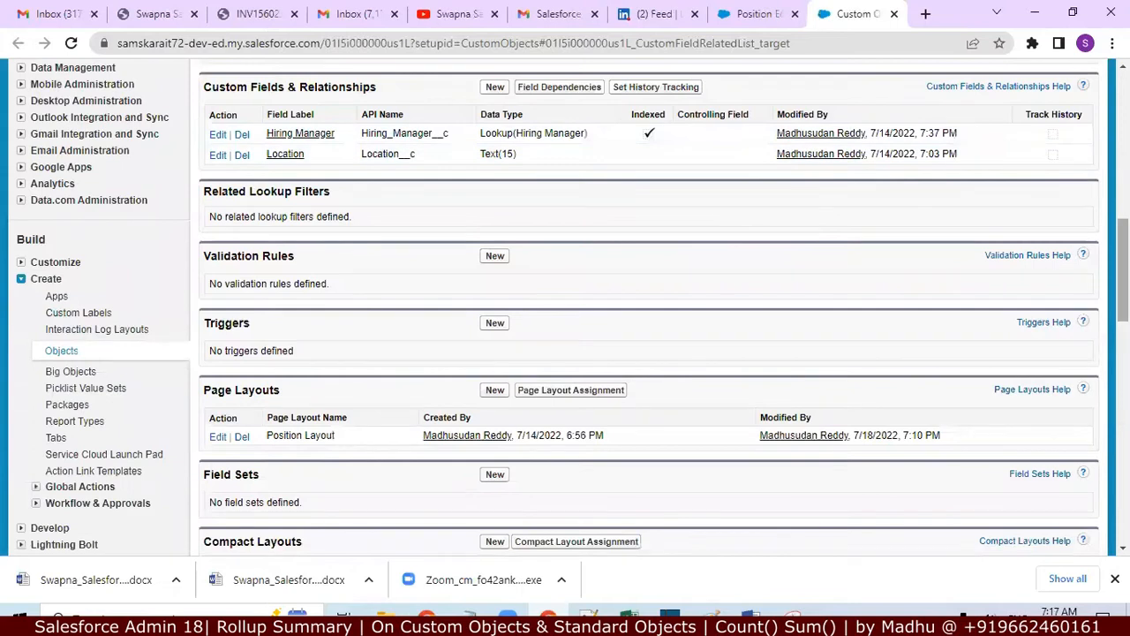
scroll(648, 309, up, 2)
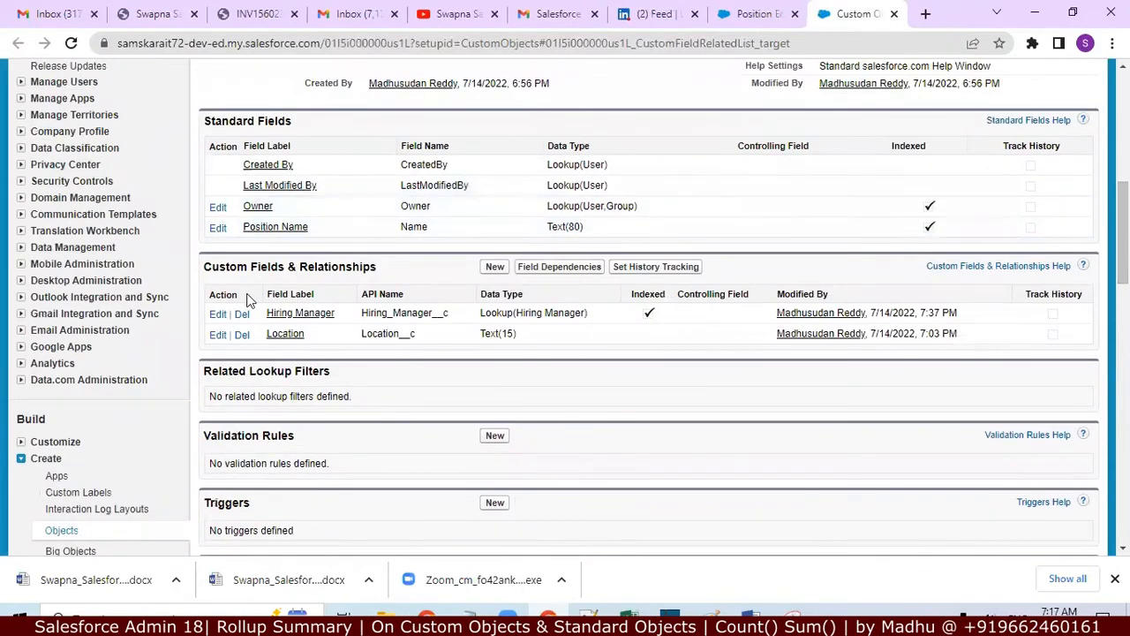
Edit the Hiring Manager lookup field so a value is not always required to save a record, and save it
click(218, 315)
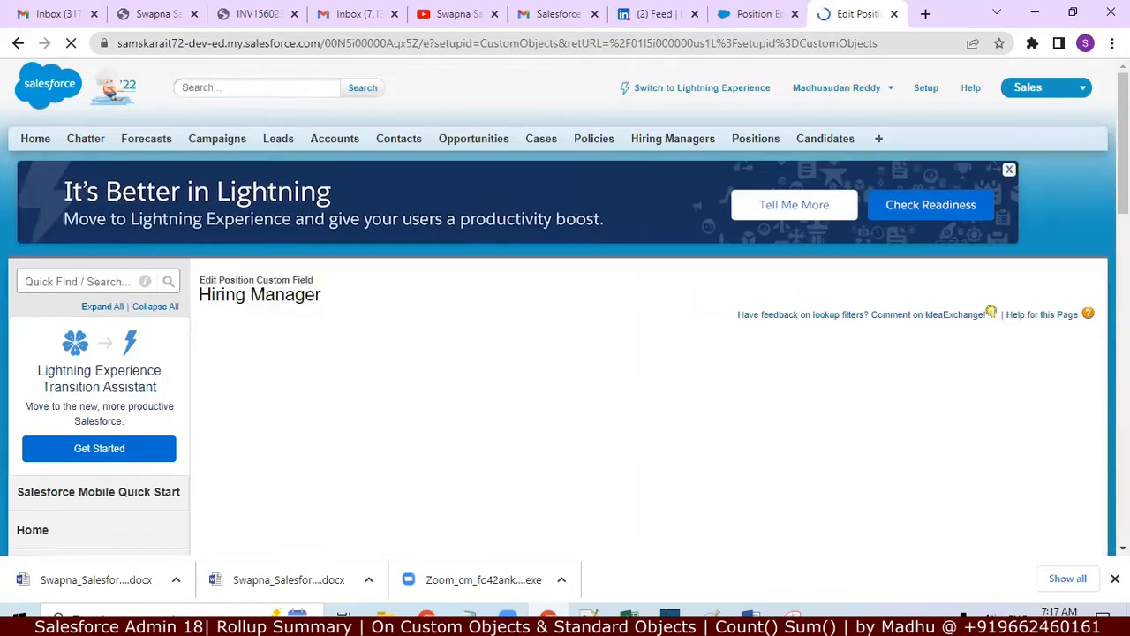
scroll(991, 311, down, 4)
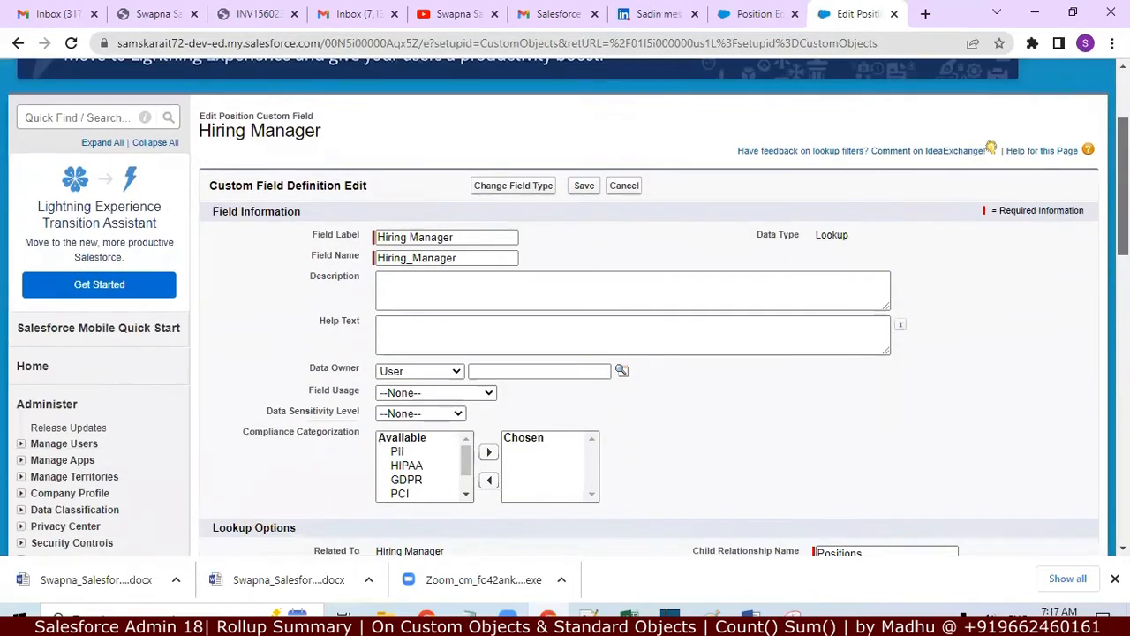
scroll(440, 398, down, 1)
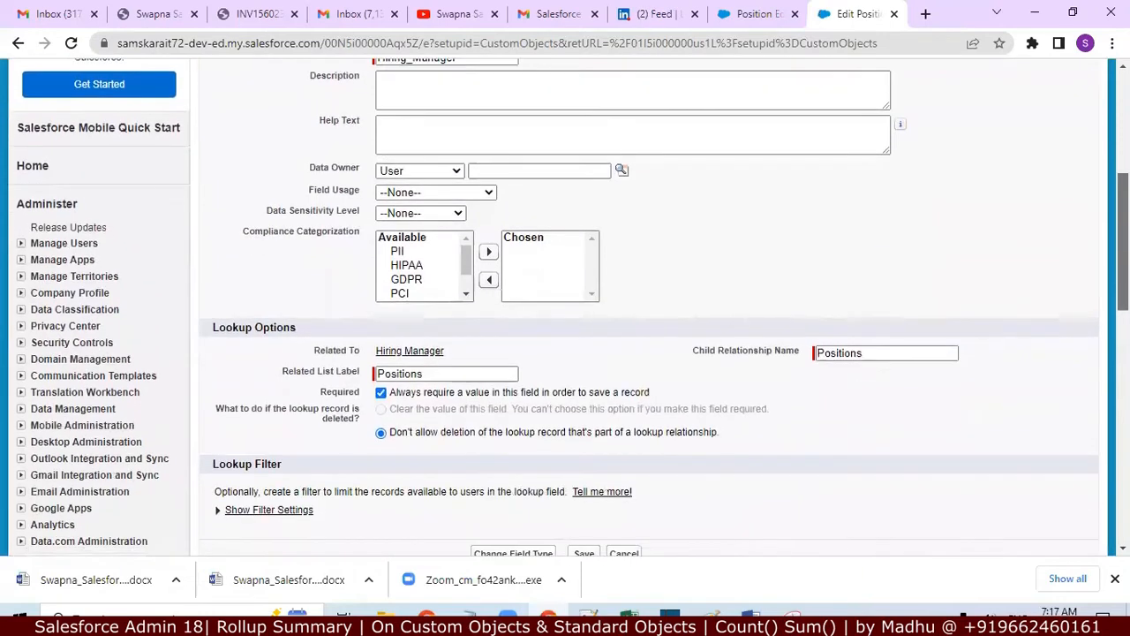
click(380, 385)
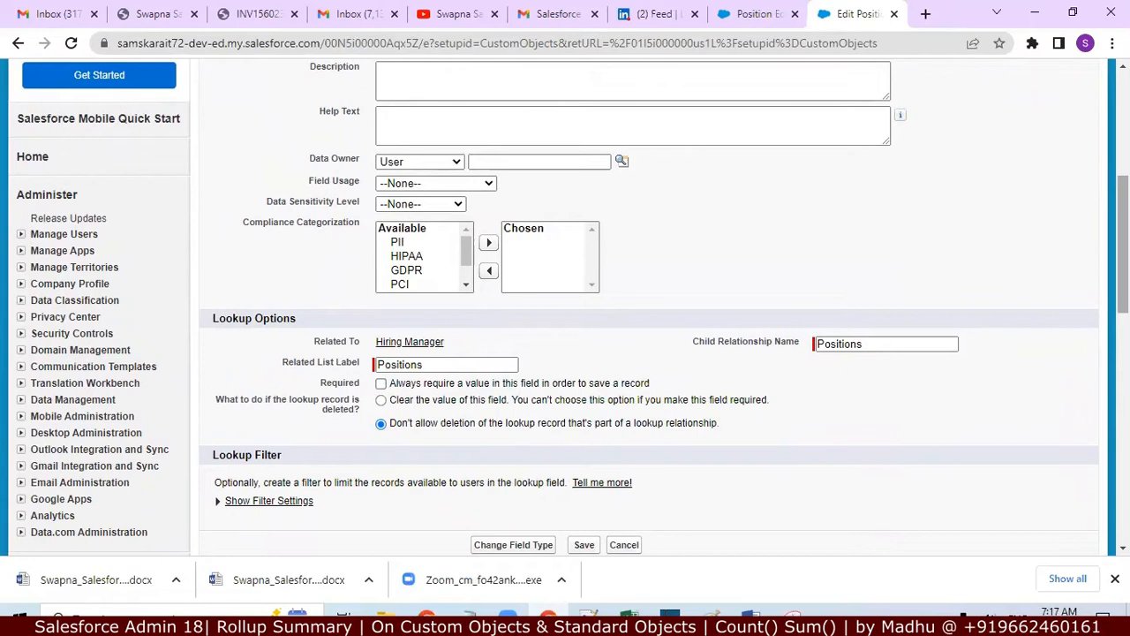
scroll(832, 331, down, 1)
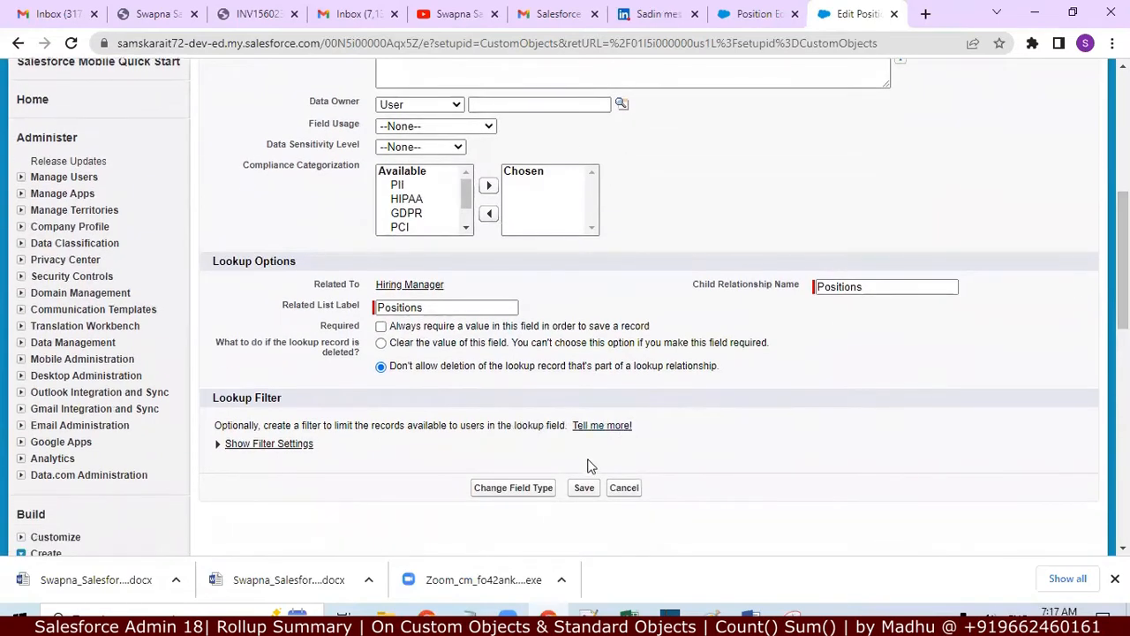
click(585, 487)
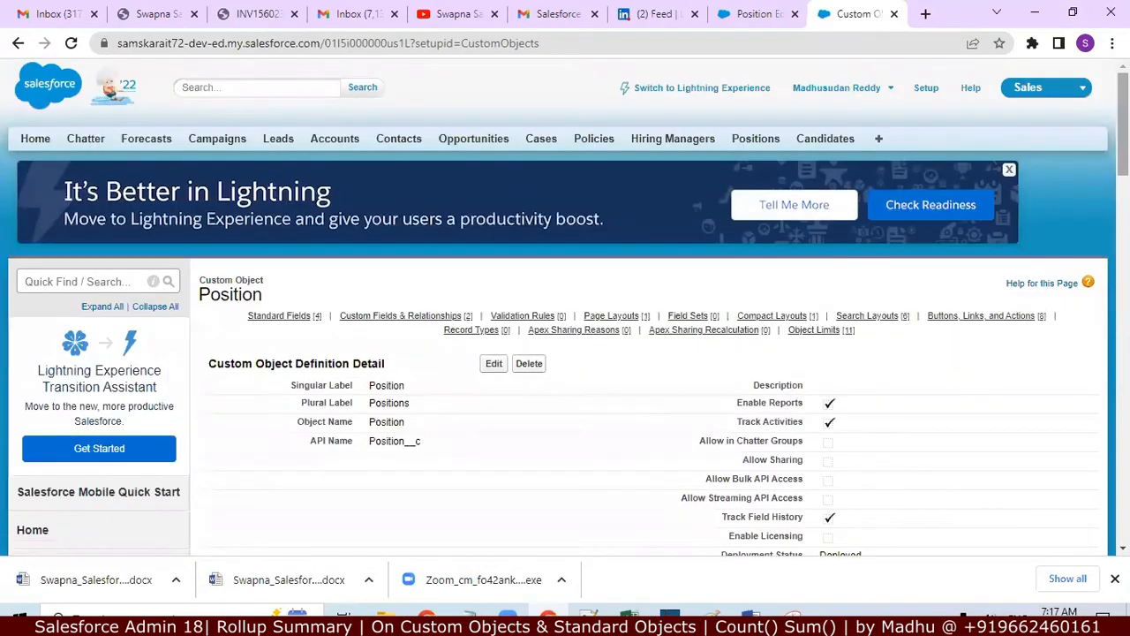
Reopen the Hiring Manager field definition for editing and examine its lookup options for deleted lookup records
scroll(564, 309, down, 3)
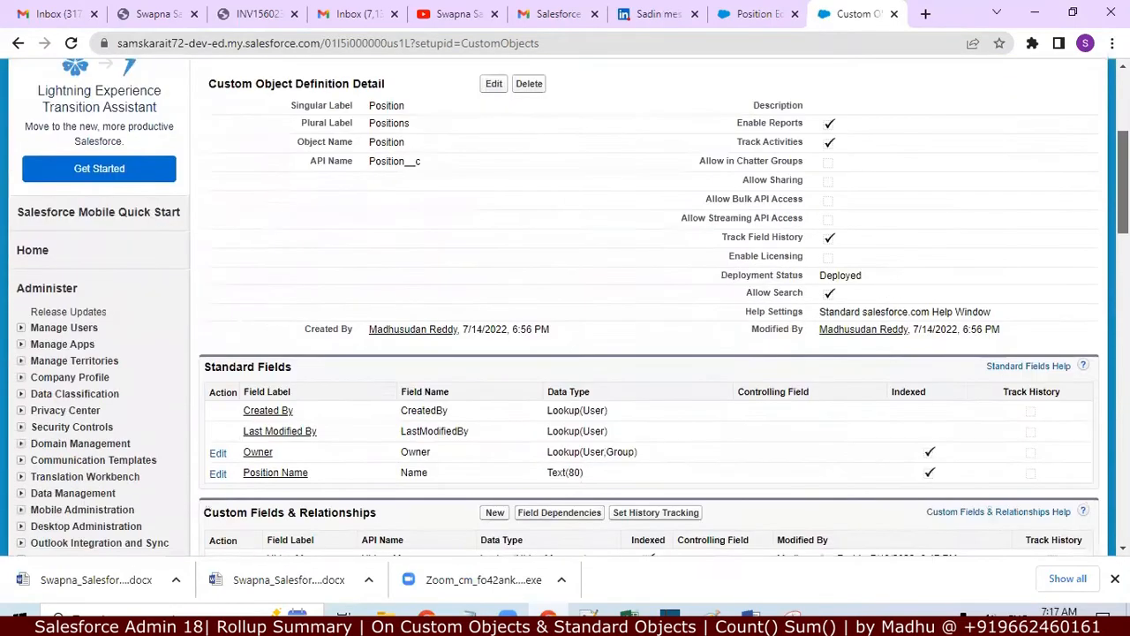
scroll(565, 309, up, 2)
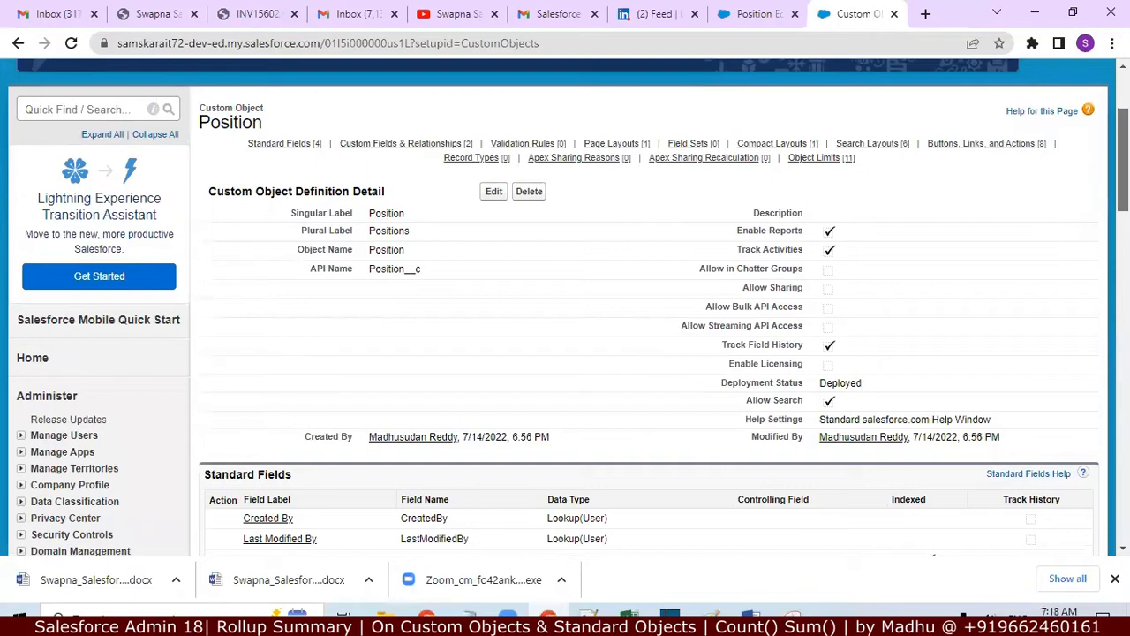
scroll(565, 309, down, 2)
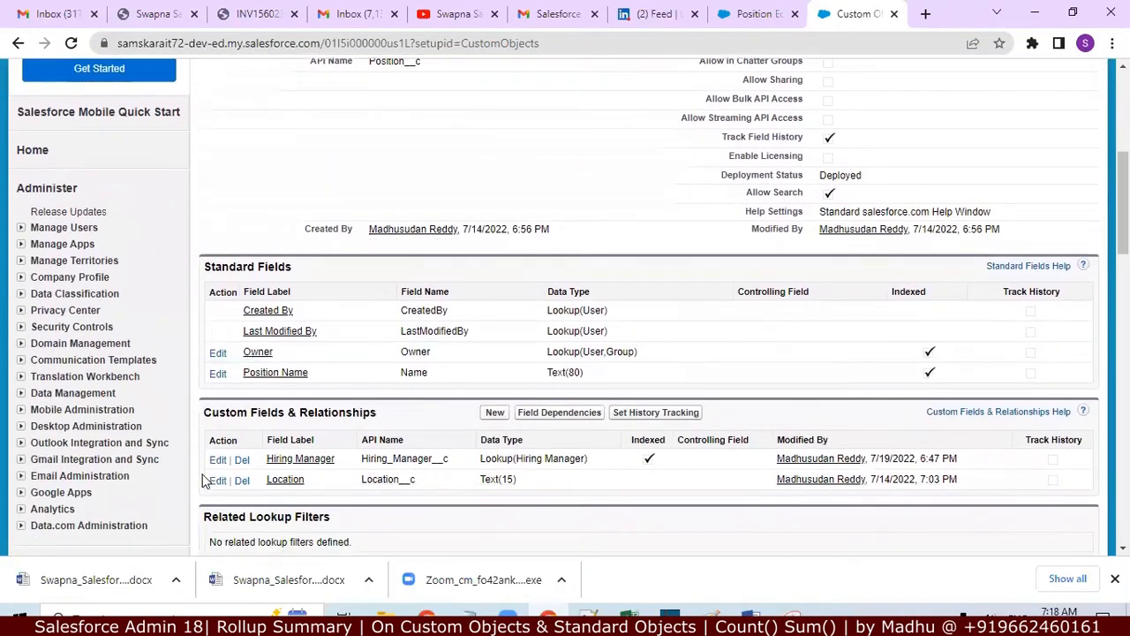
click(217, 459)
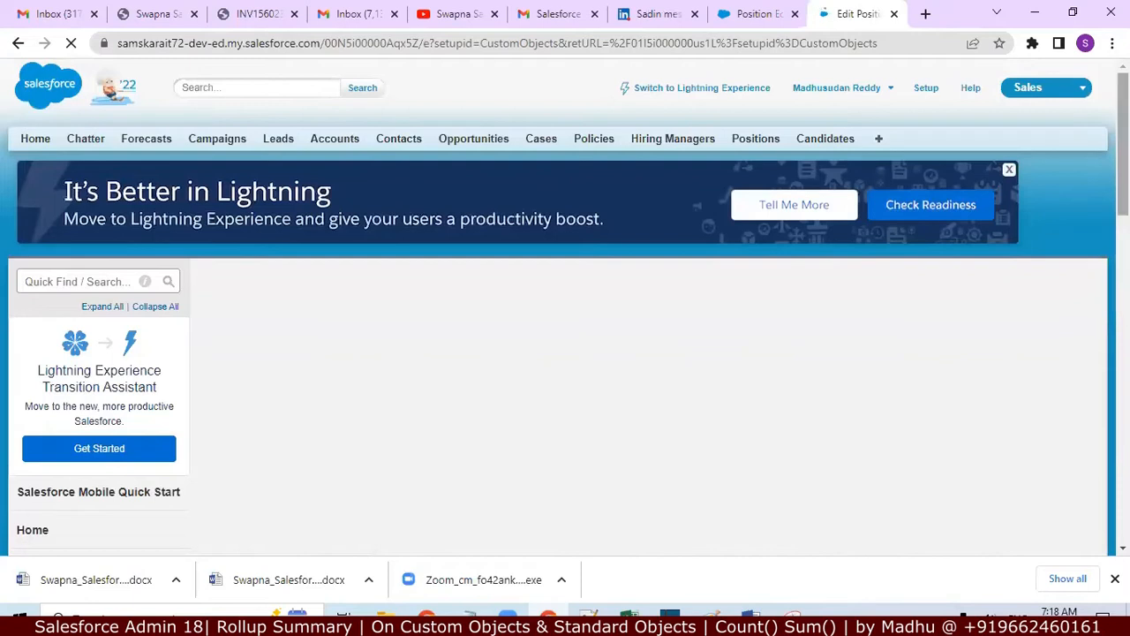
scroll(789, 341, down, 5)
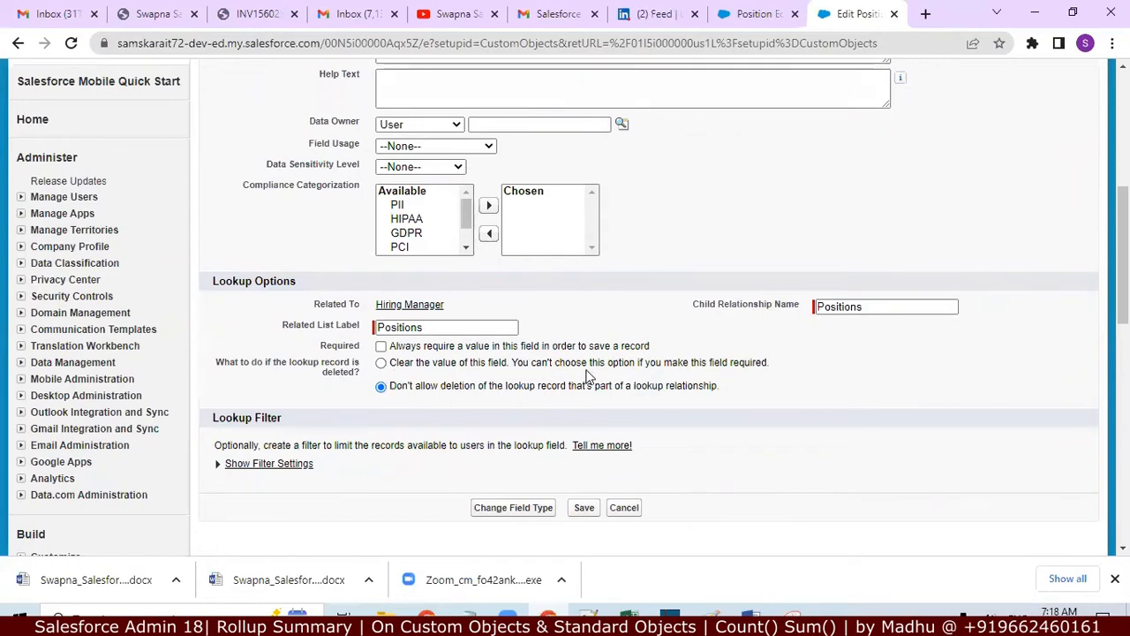
Set the Hiring Manager lookup to clear the field's value when the lookup record is deleted, and save the field
click(381, 363)
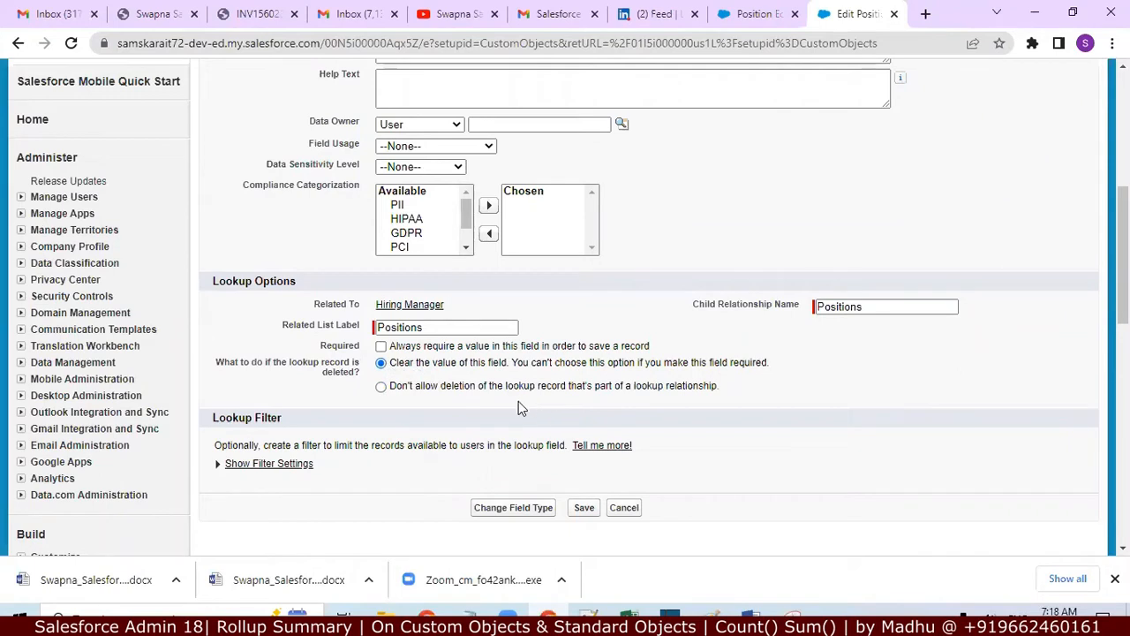
drag(1123, 300, 1123, 317)
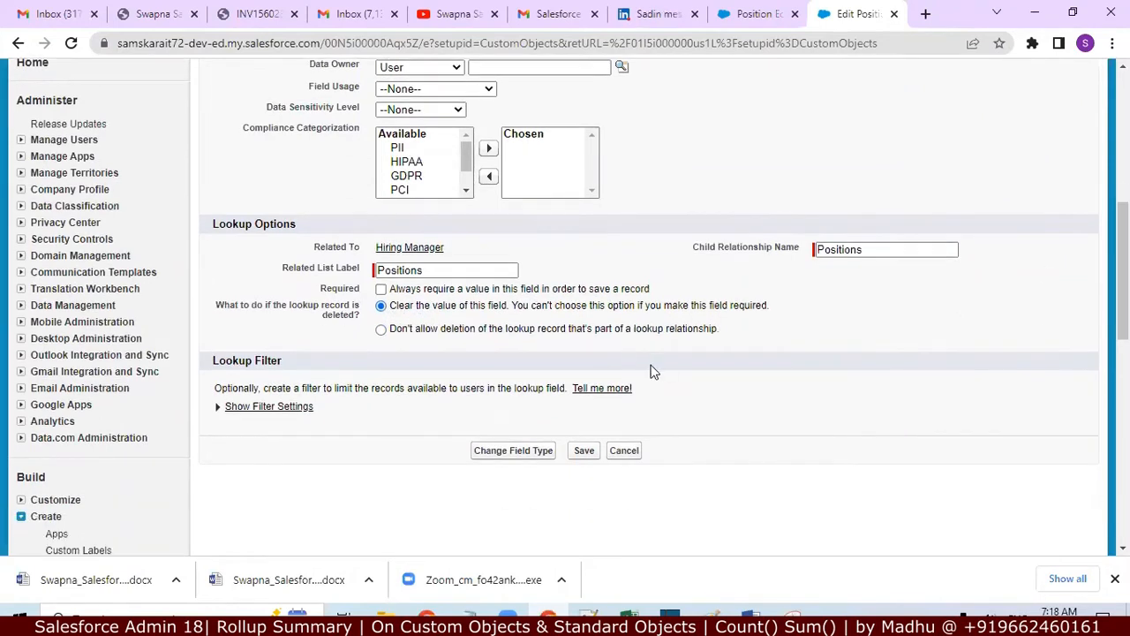
click(584, 452)
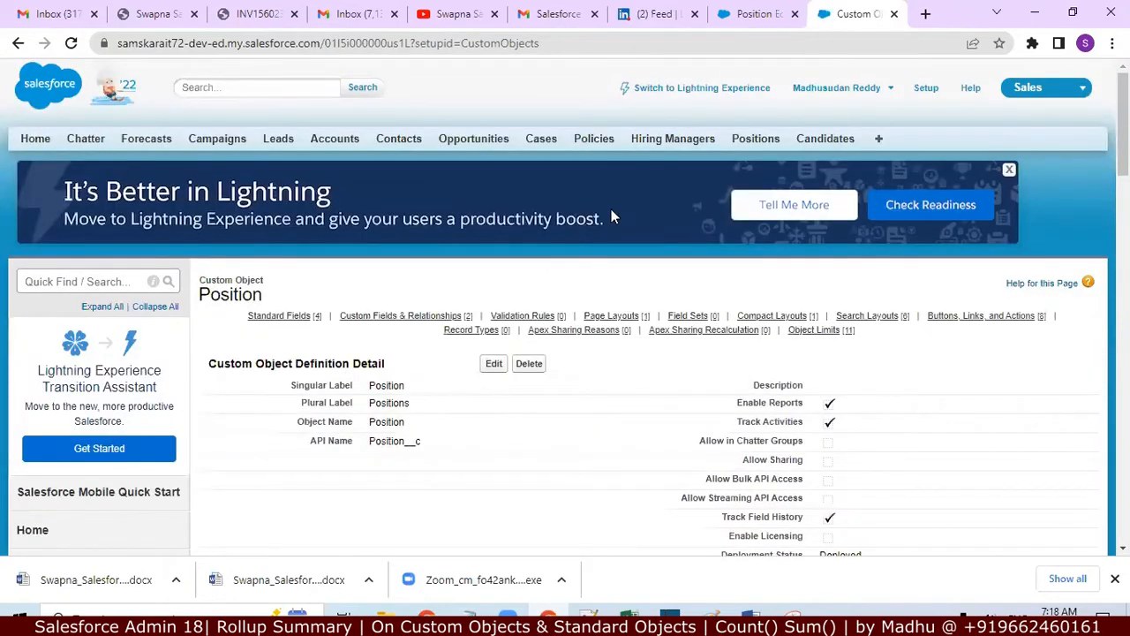
Open the Australia-based hiring manager record to check its related positions, and view the list of recent positions
click(667, 143)
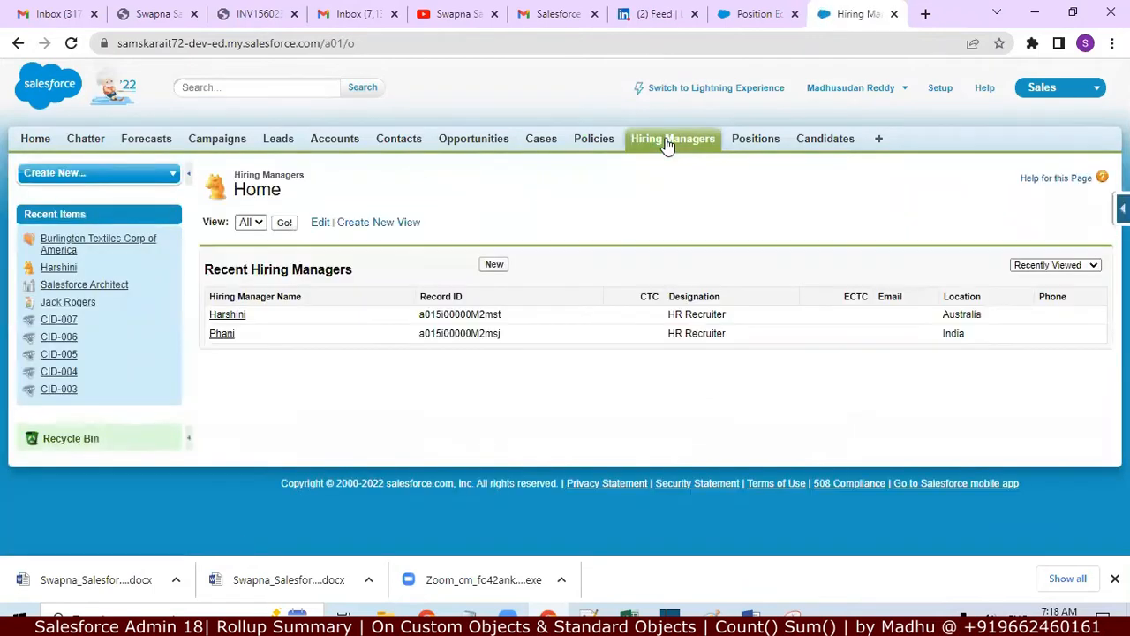
click(235, 317)
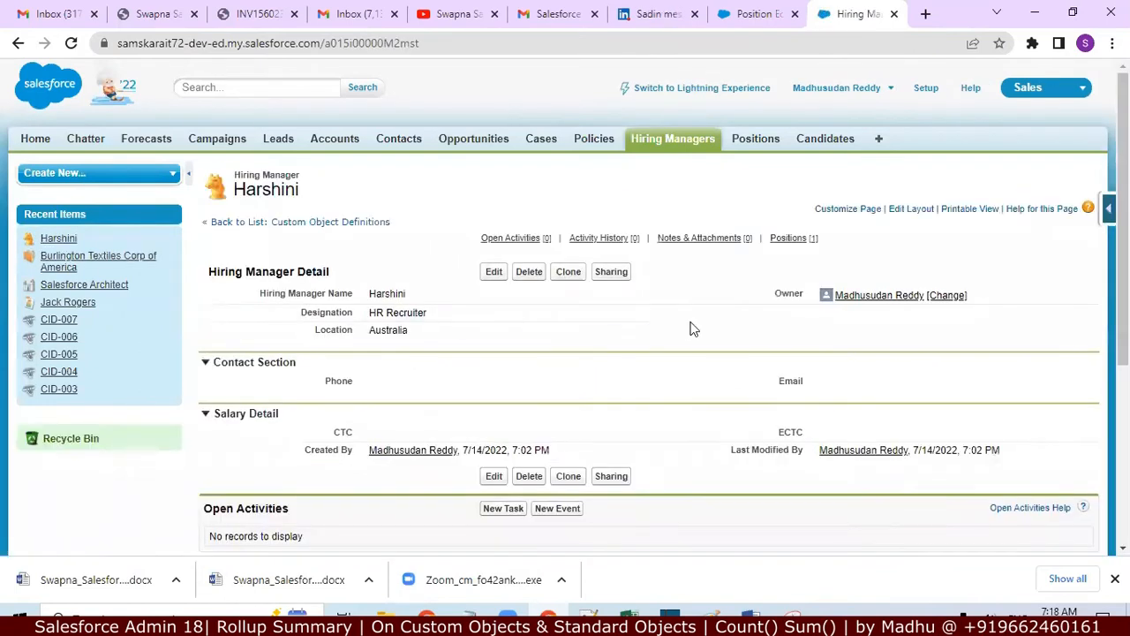
scroll(565, 306, down, 3)
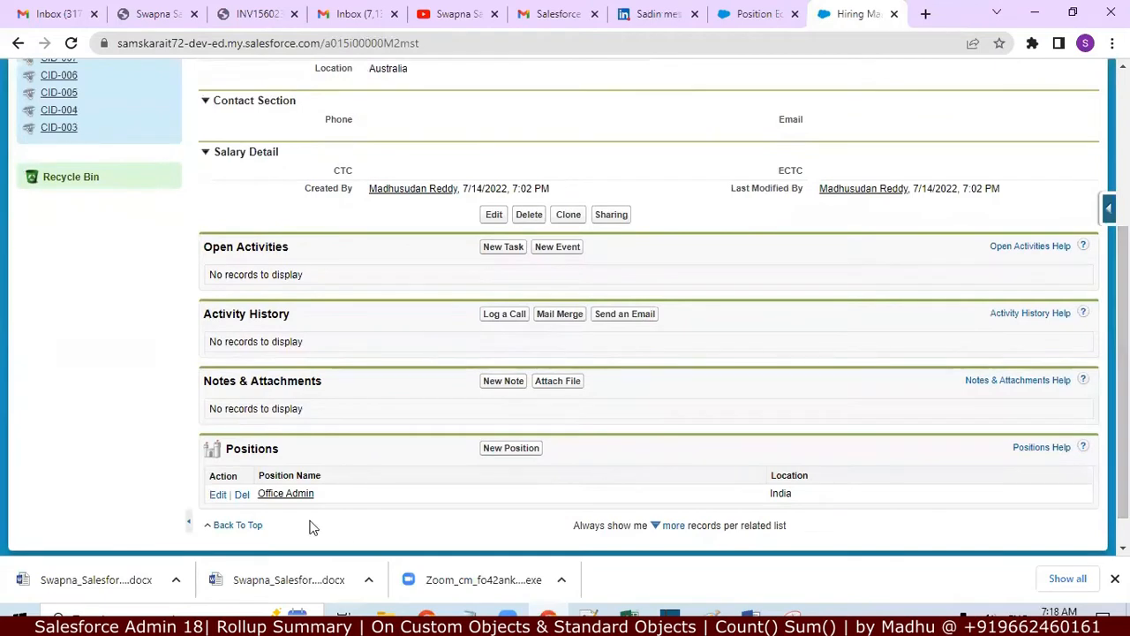
scroll(564, 306, up, 3)
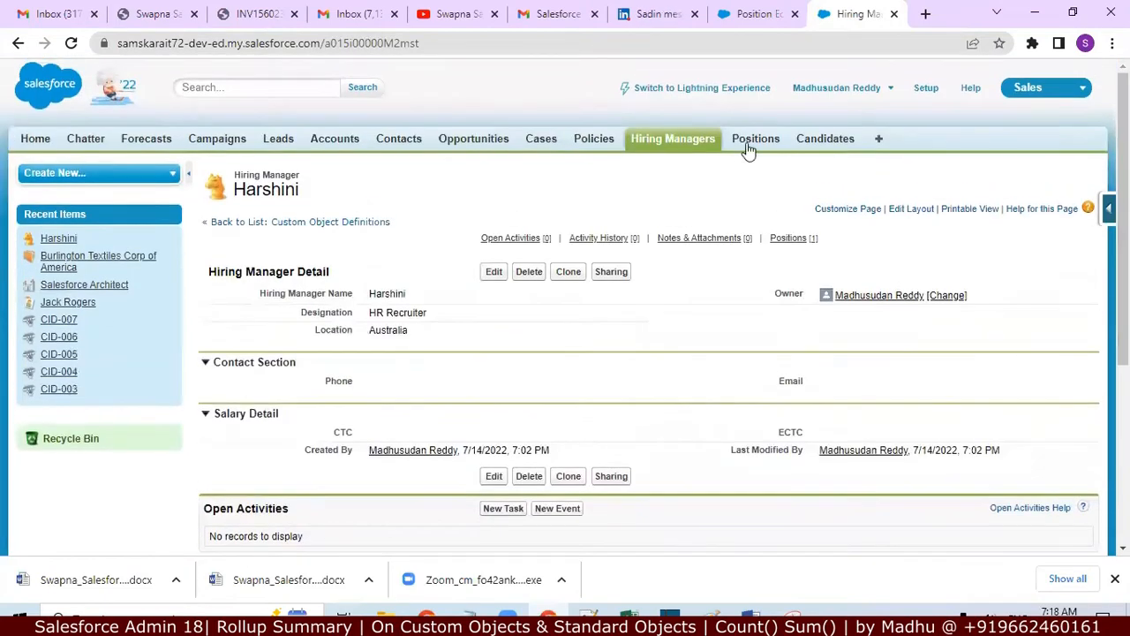
click(747, 148)
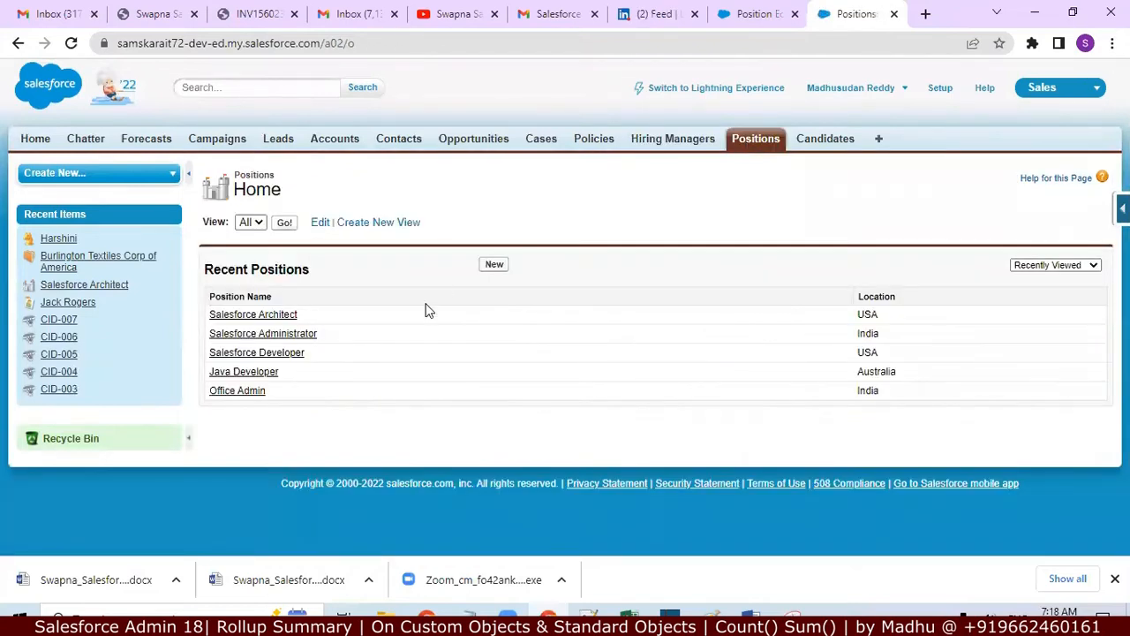
Delete the Australia-based hiring manager record and open the Office Admin position to check its Hiring Manager field
click(659, 144)
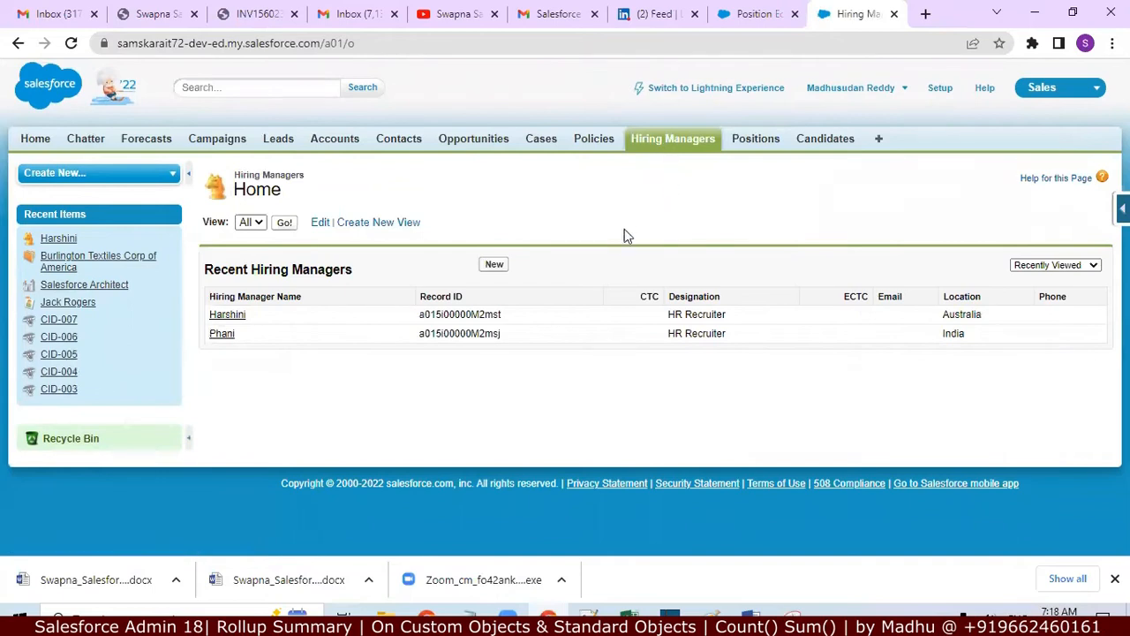
click(238, 320)
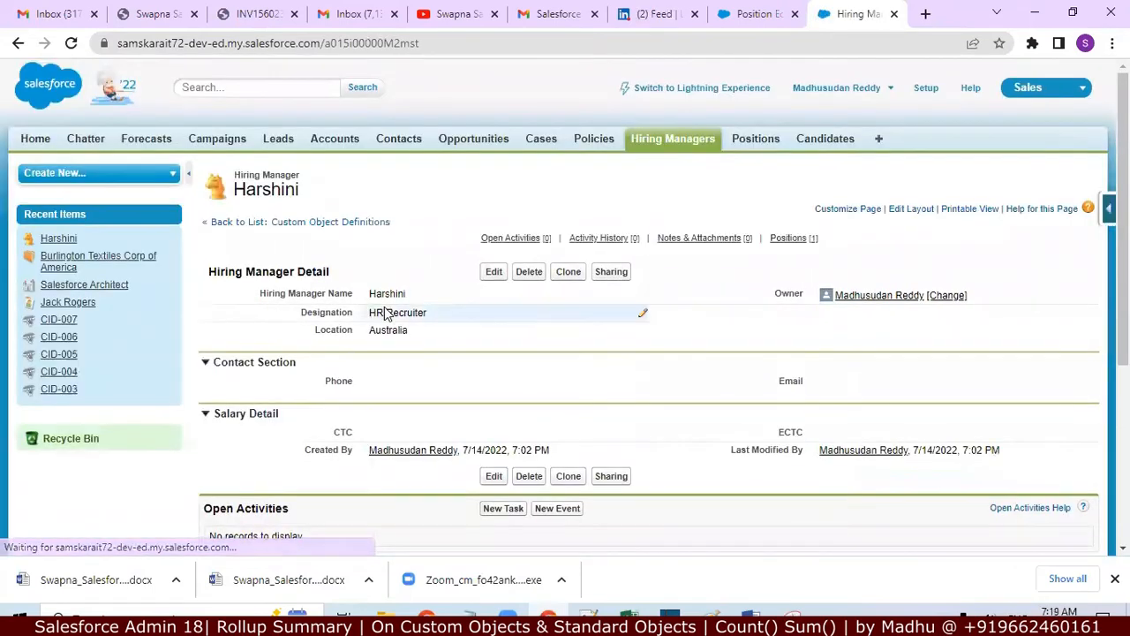
click(529, 275)
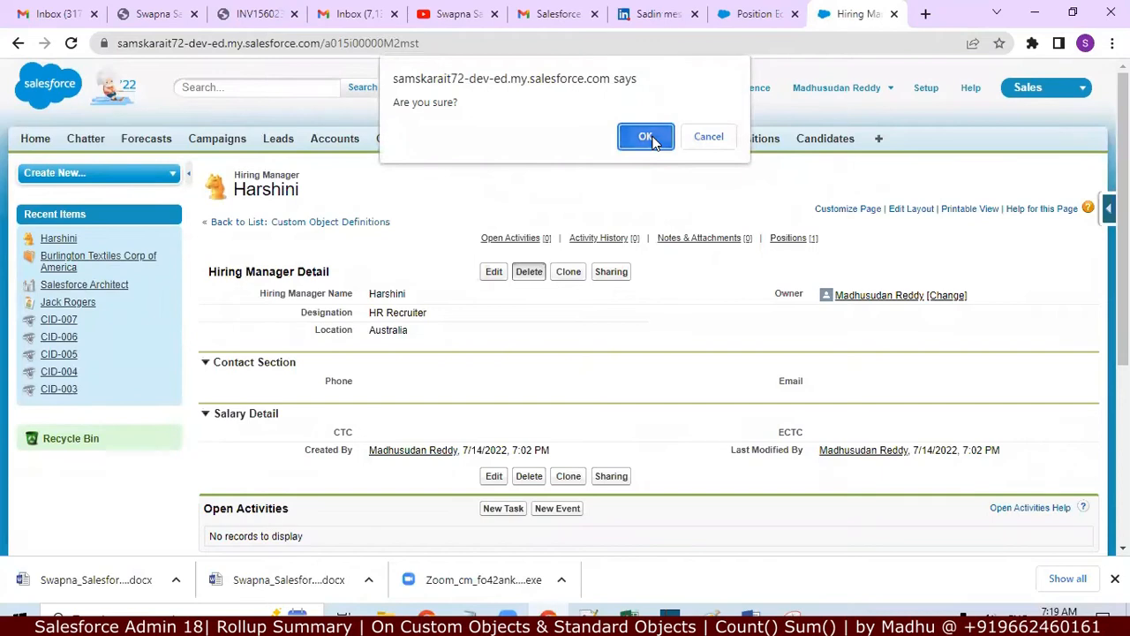
click(649, 140)
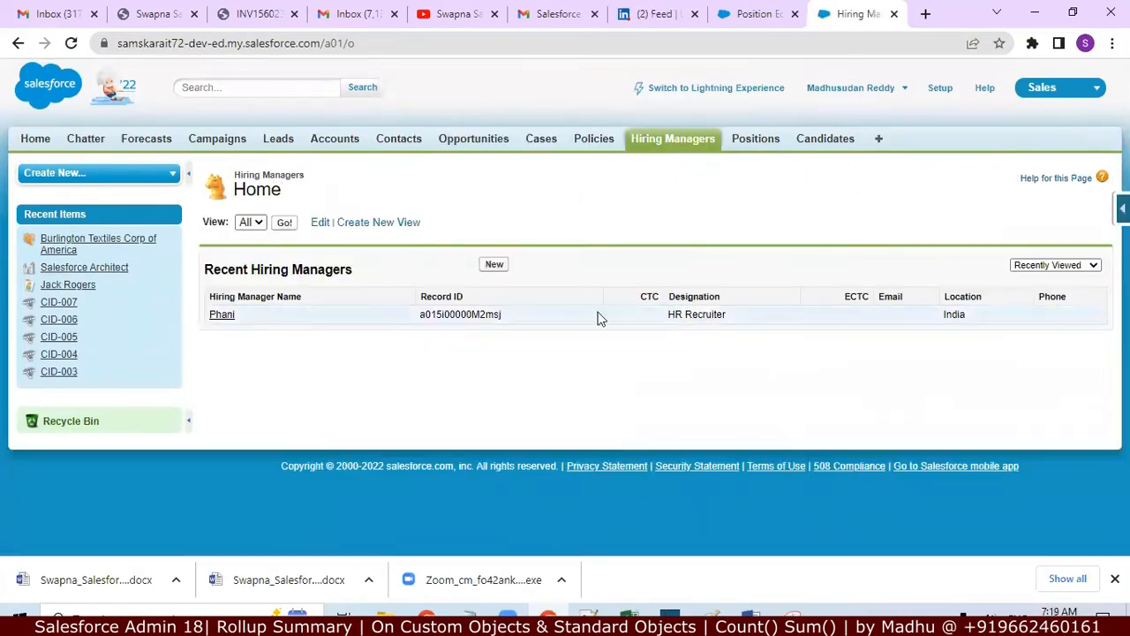
click(748, 144)
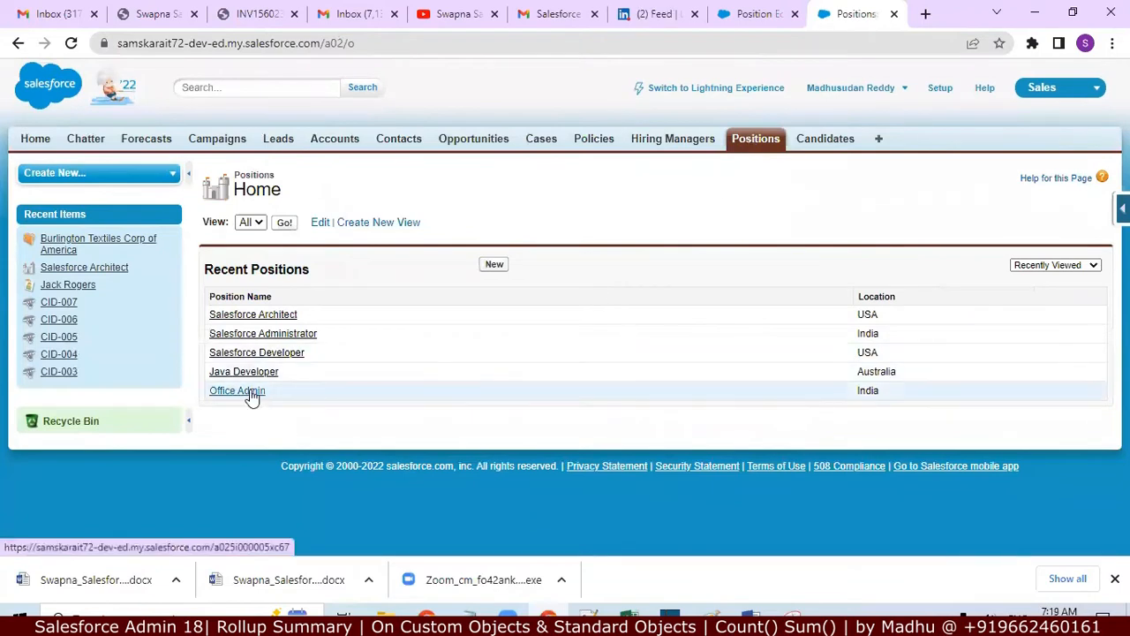
click(237, 390)
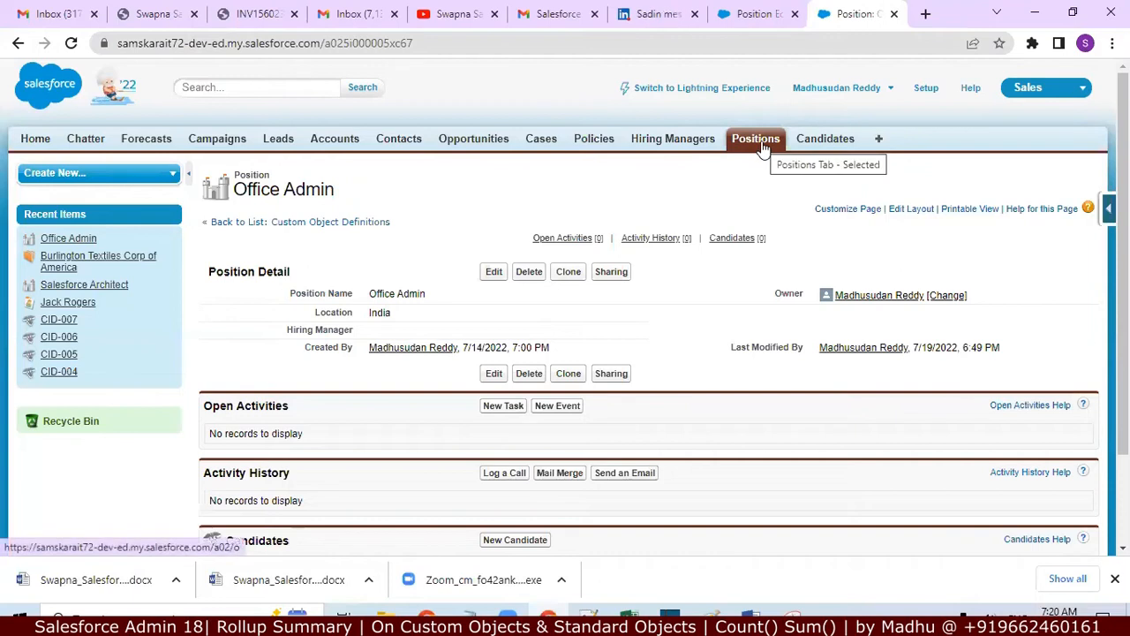
Open the Vehicle Policy record's page layout for editing and examine the fields and sections of Policy Layout
click(594, 144)
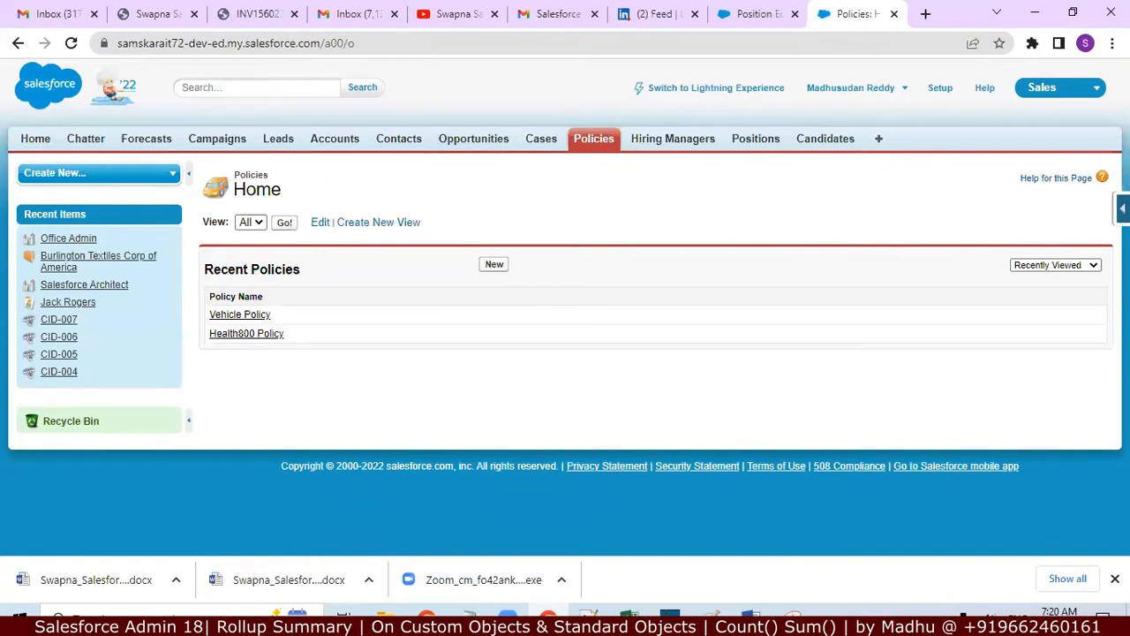
click(1122, 209)
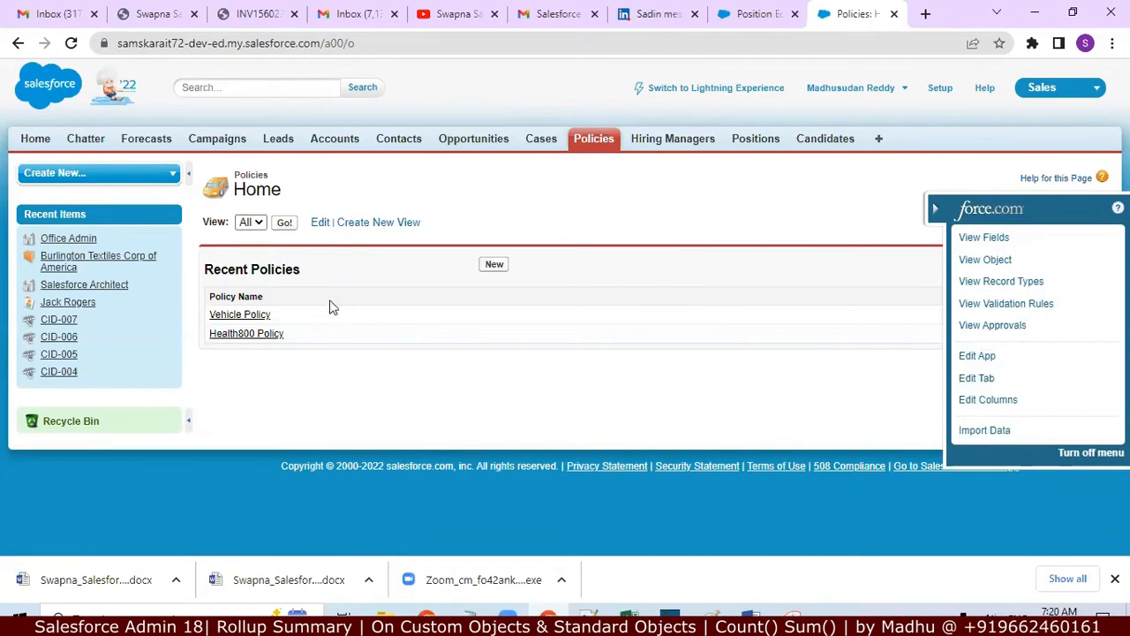
click(255, 316)
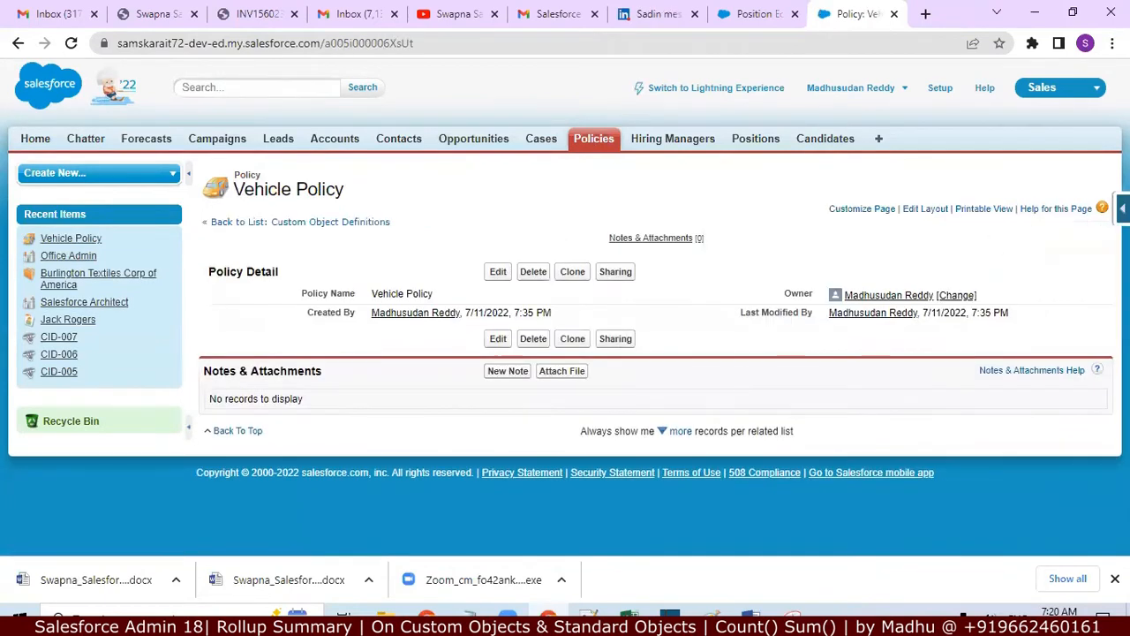
mouse_move(1122, 209)
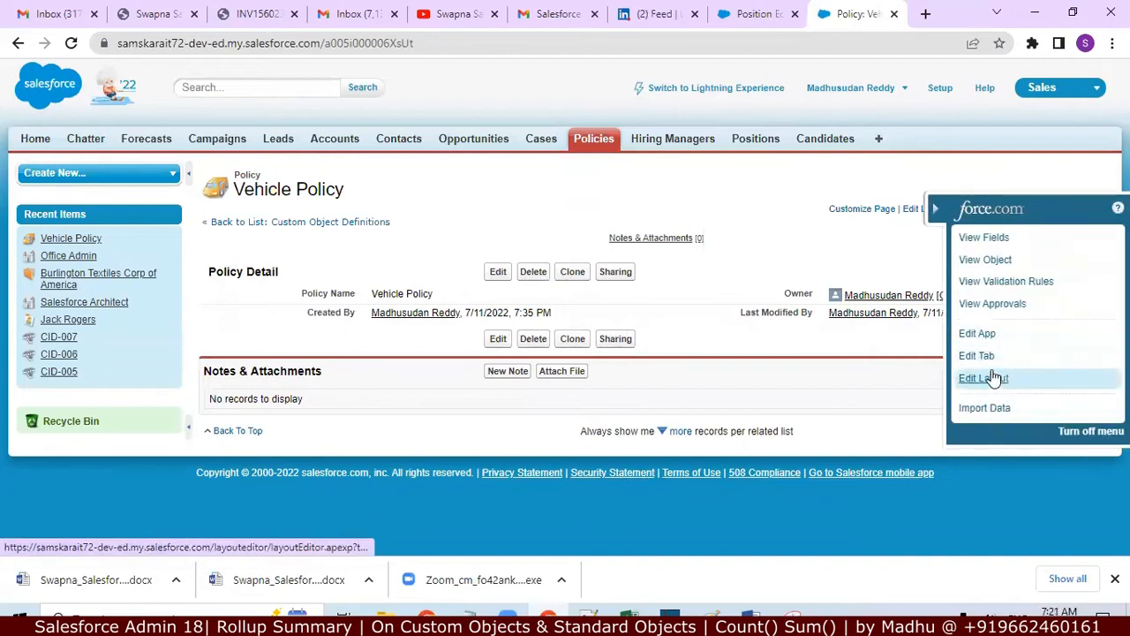
click(992, 378)
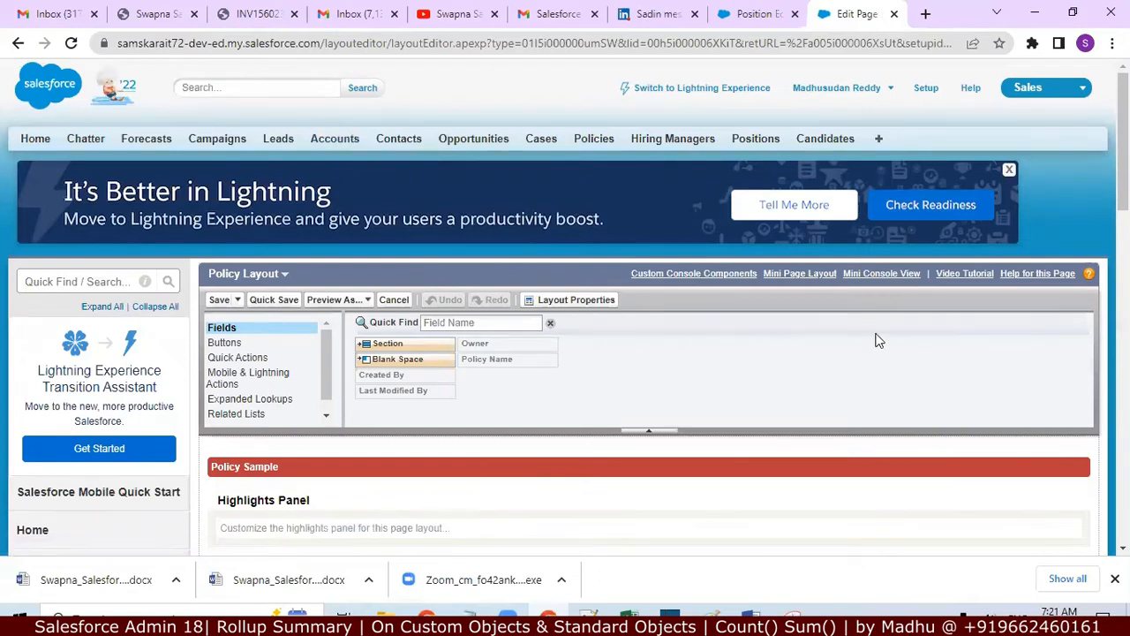
scroll(1076, 307, down, 5)
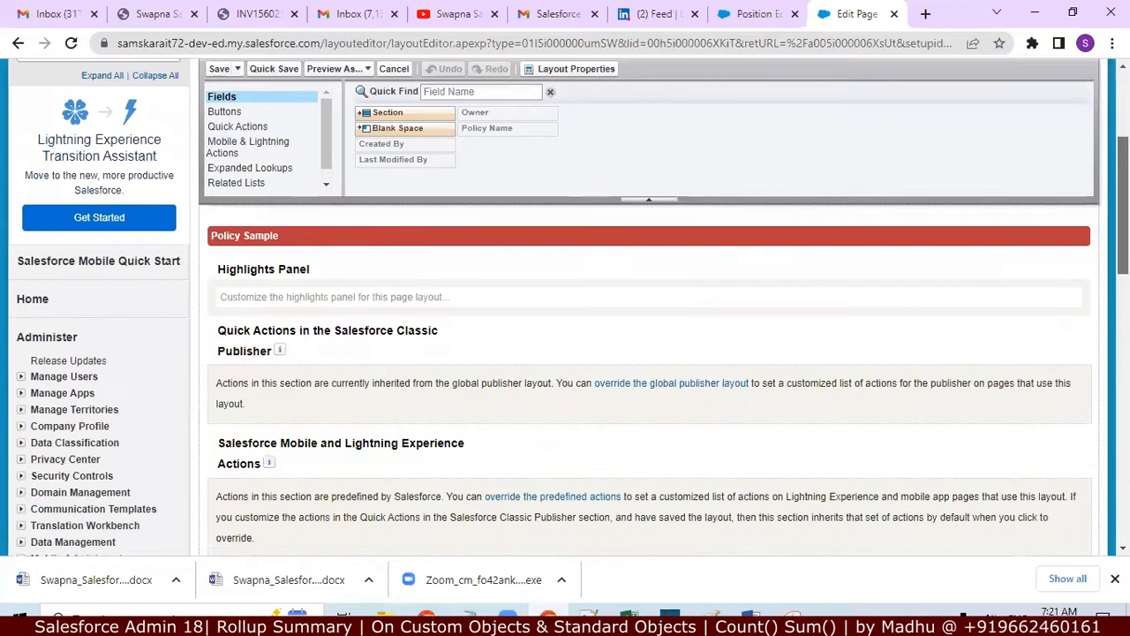
scroll(653, 353, down, 2)
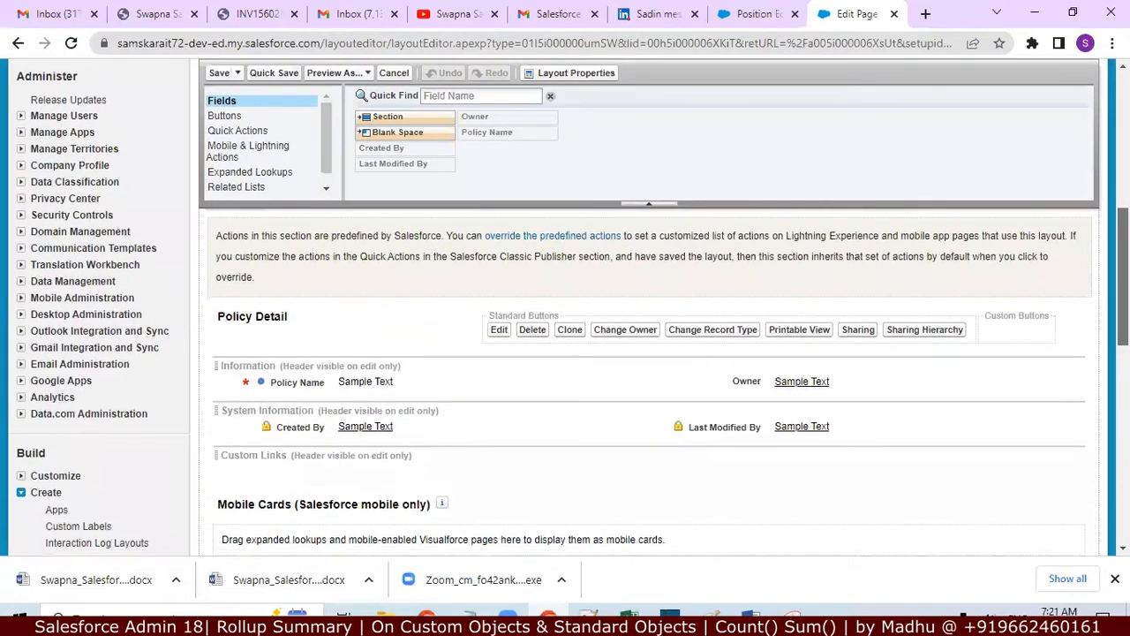
scroll(653, 353, up, 6)
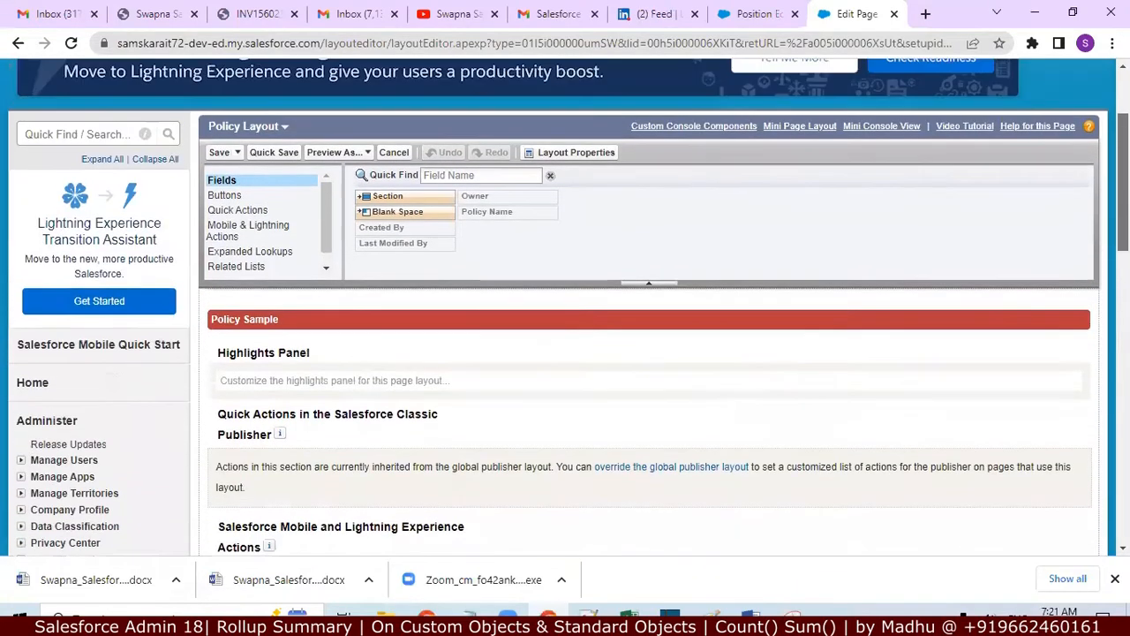
scroll(653, 353, up, 1)
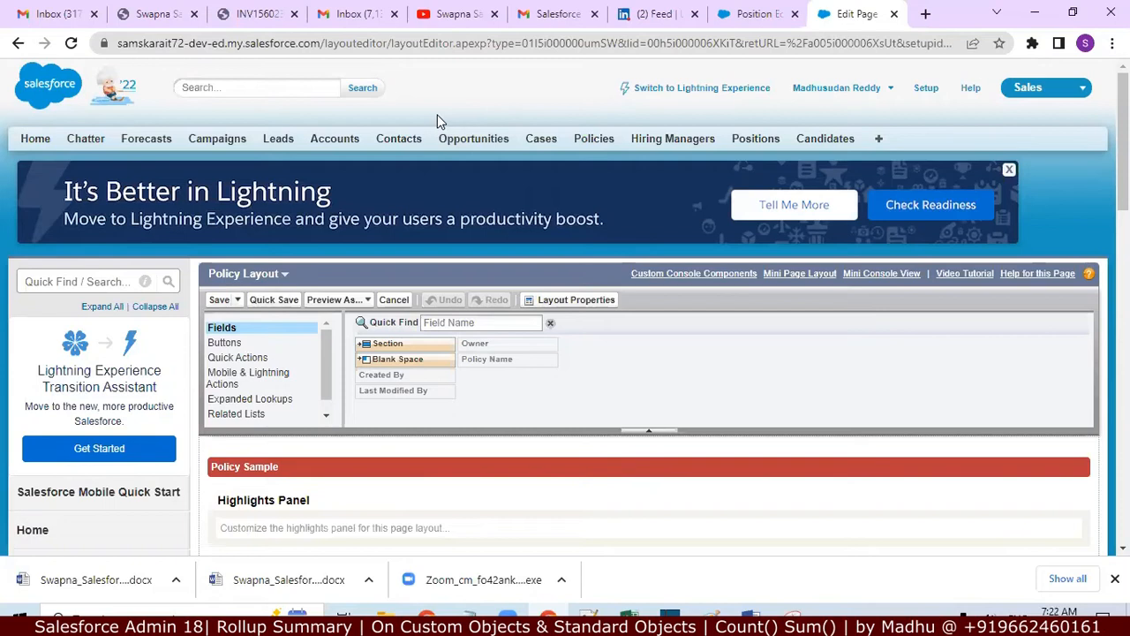
Return to the Policies home page and open the Policy object's custom fields and relationships
click(594, 141)
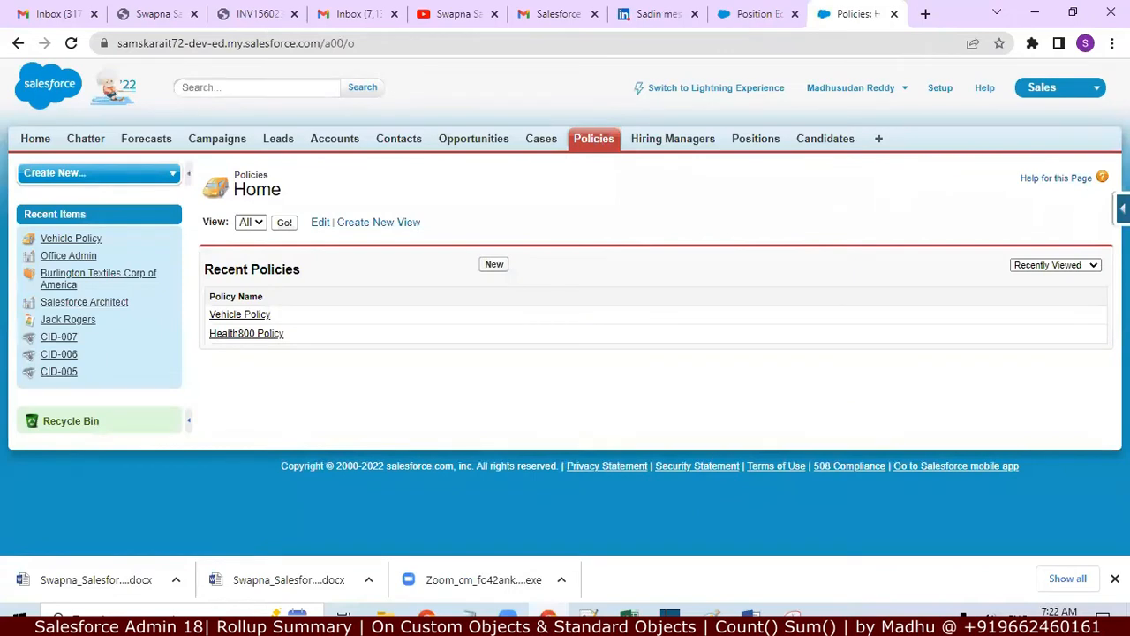
click(1122, 208)
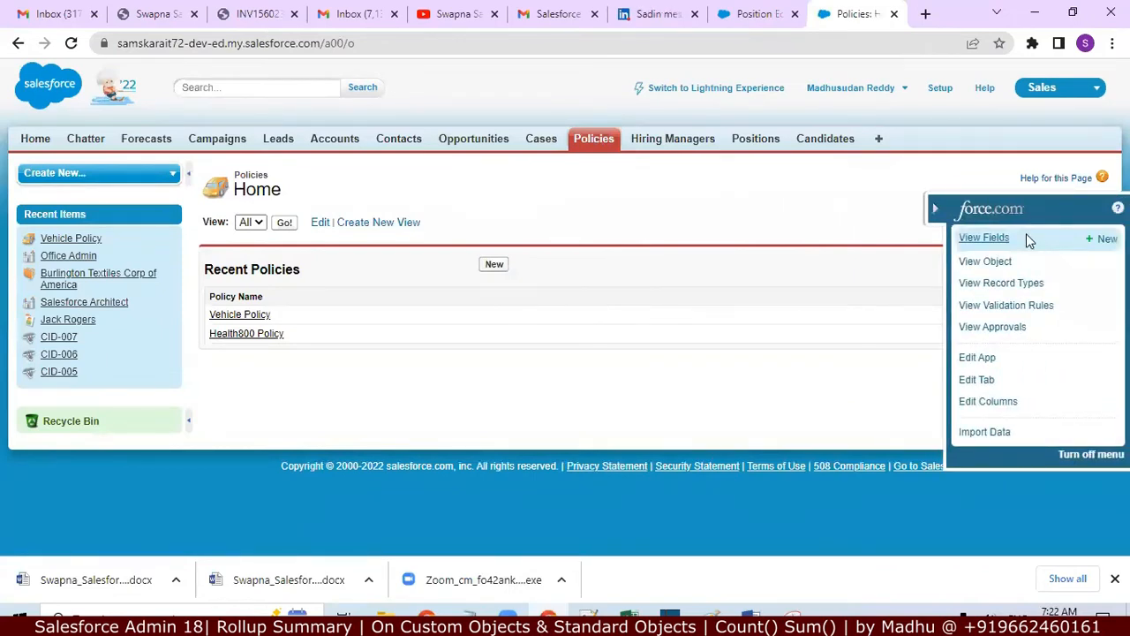
click(975, 237)
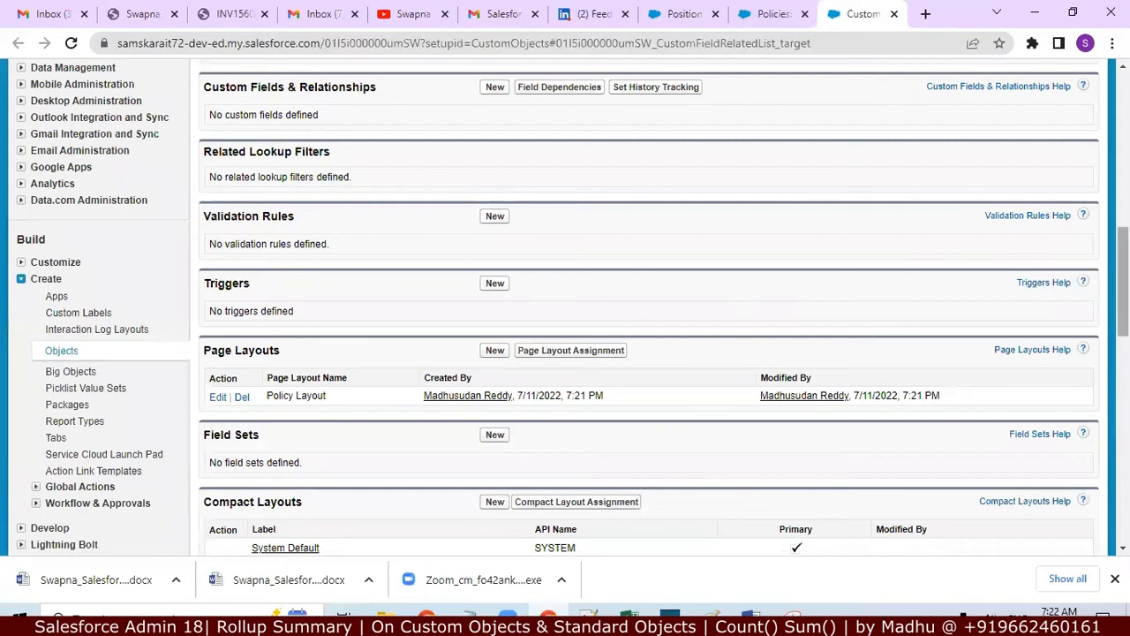
drag(1123, 282, 1123, 252)
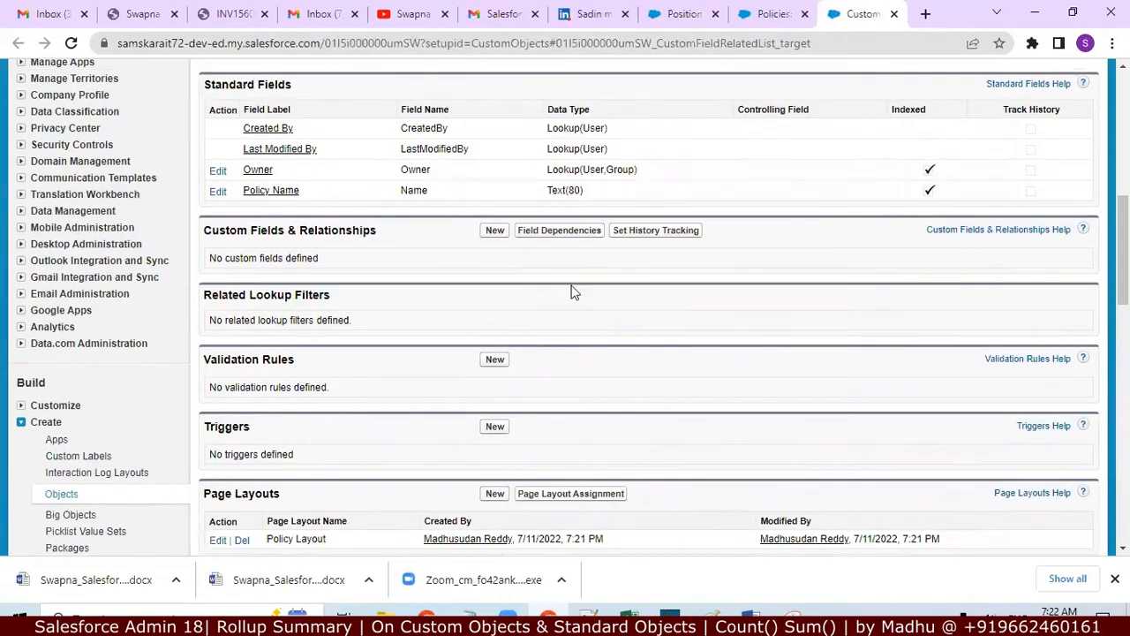
Start a new custom field on the Policy object with the Text data type and proceed to its details
click(493, 231)
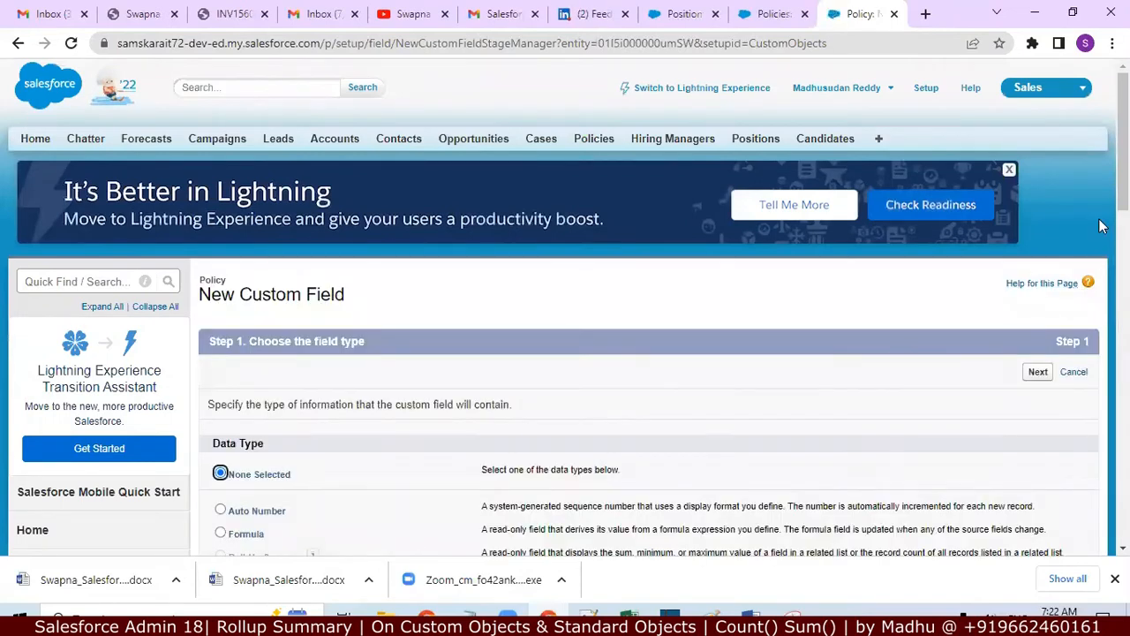
scroll(565, 309, down, 4)
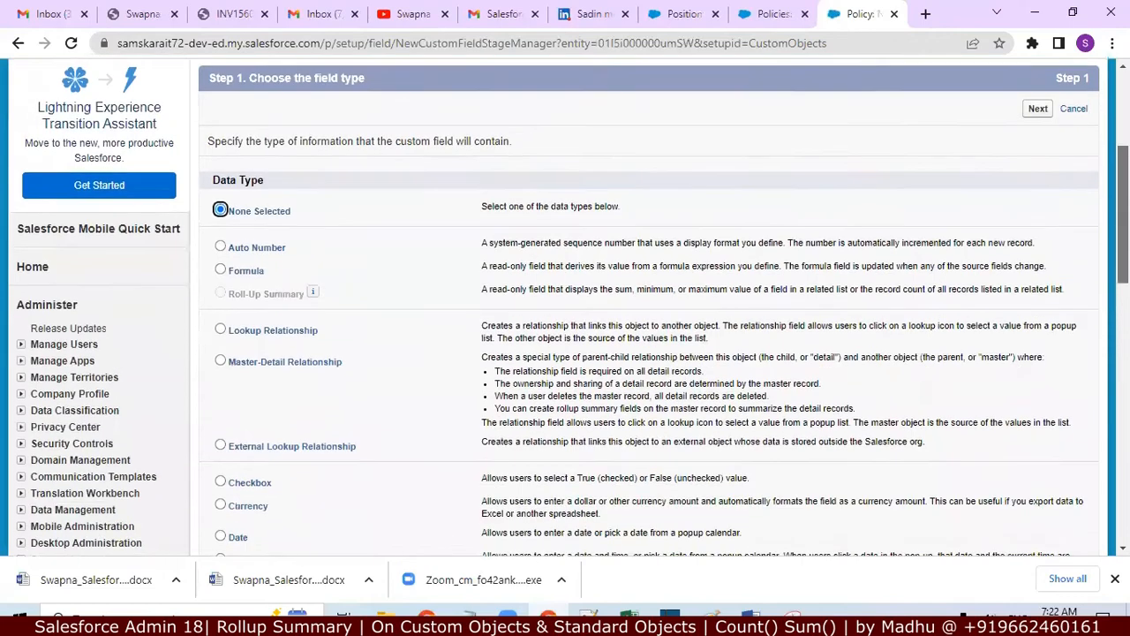
scroll(545, 537, down, 2)
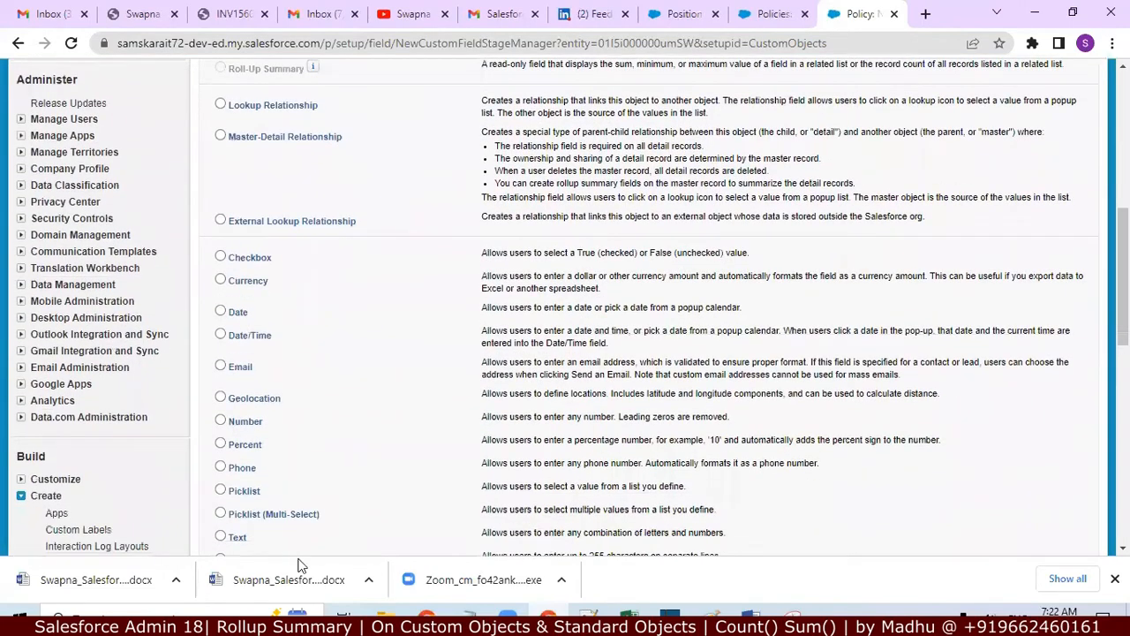
click(220, 536)
drag(1123, 309, 1123, 388)
click(1041, 435)
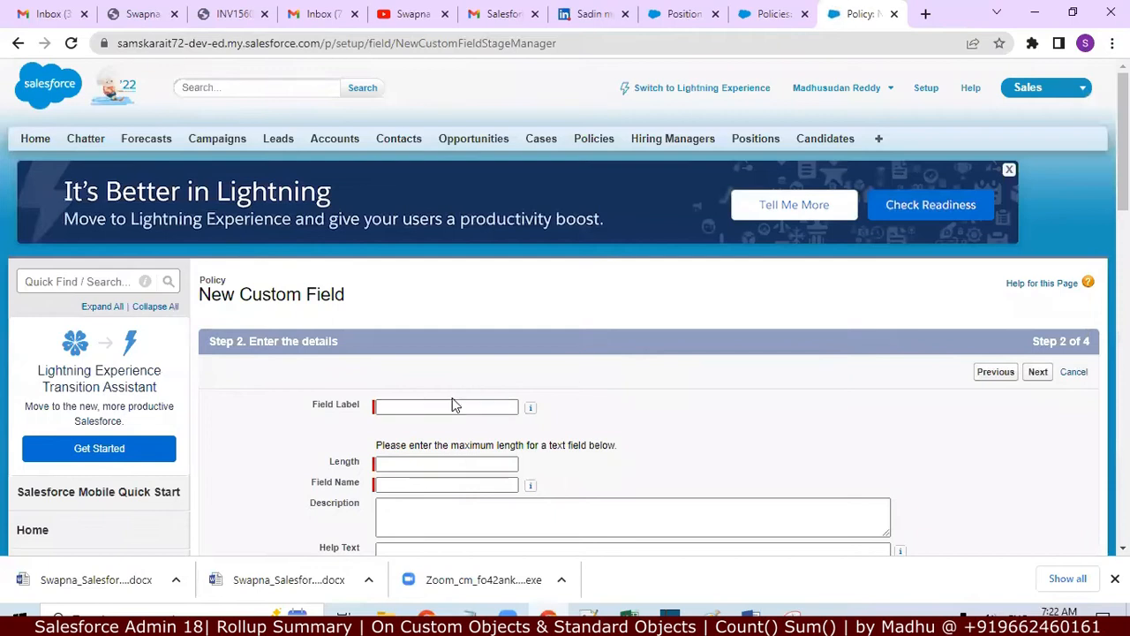
Label the new Policy text field Test Mandatory with a length of 10, and proceed to field-level security
click(454, 404)
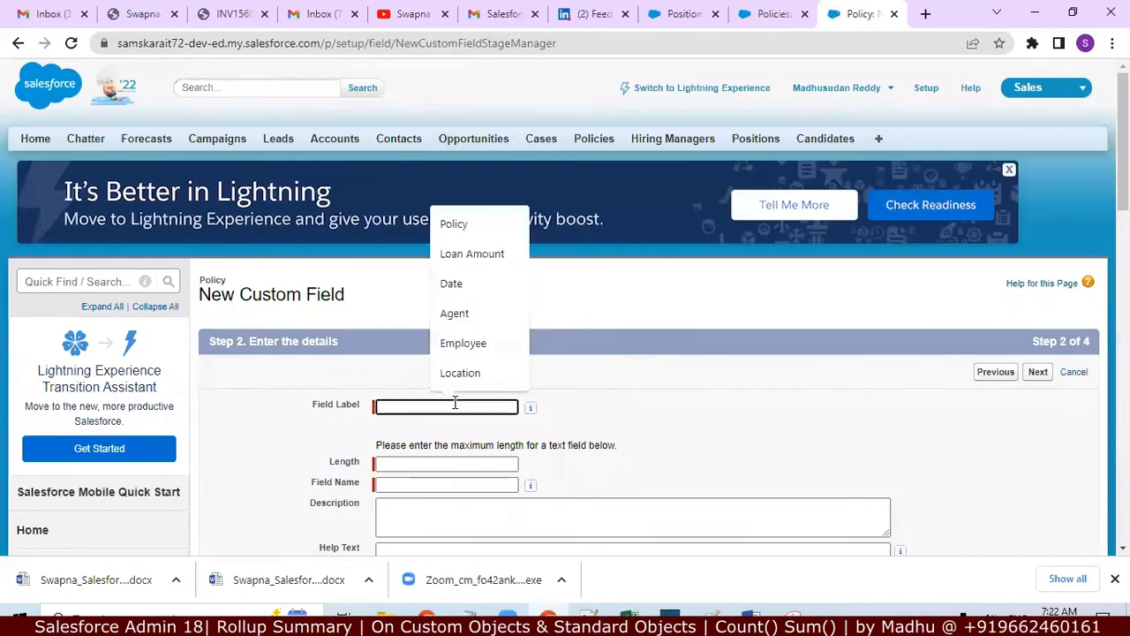
text(Te)
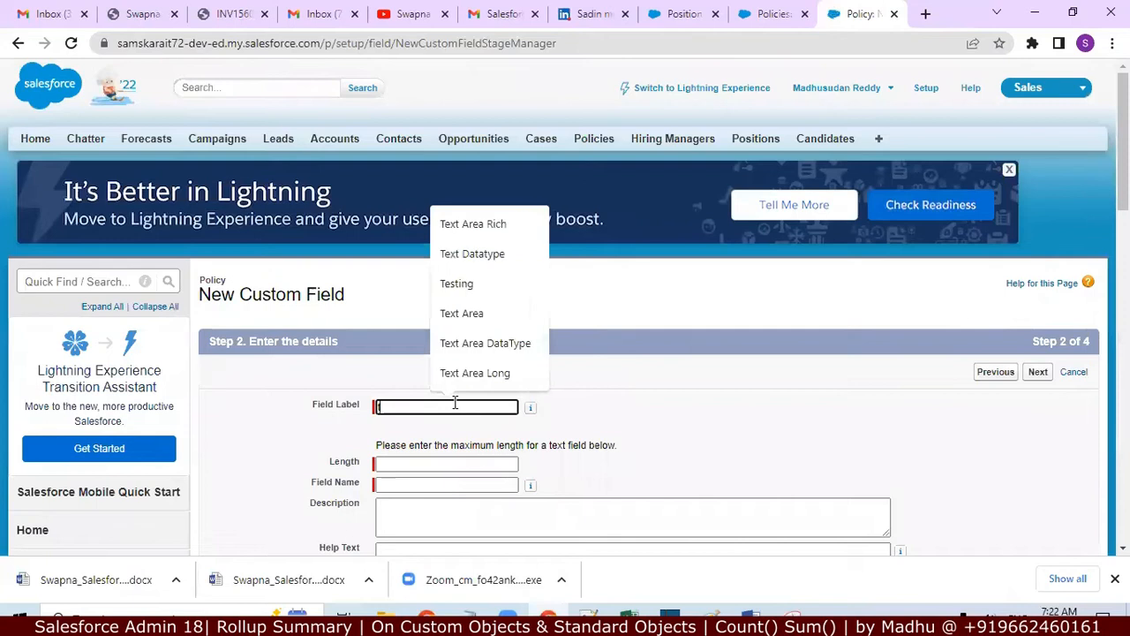
text(st Ma)
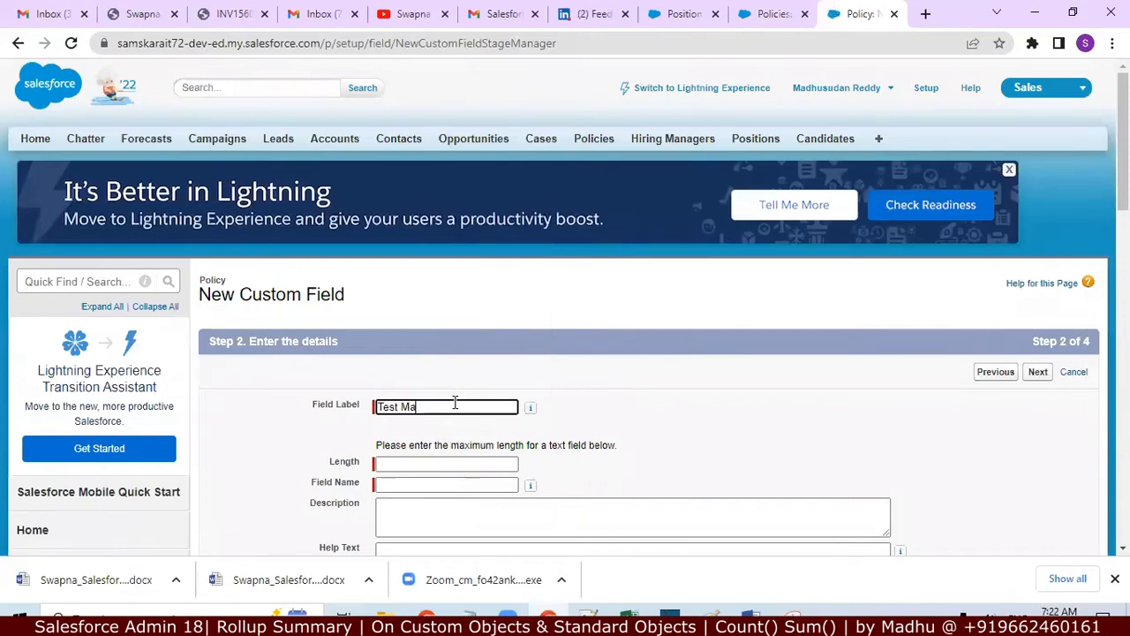
text(ndatory)
key(Tab)
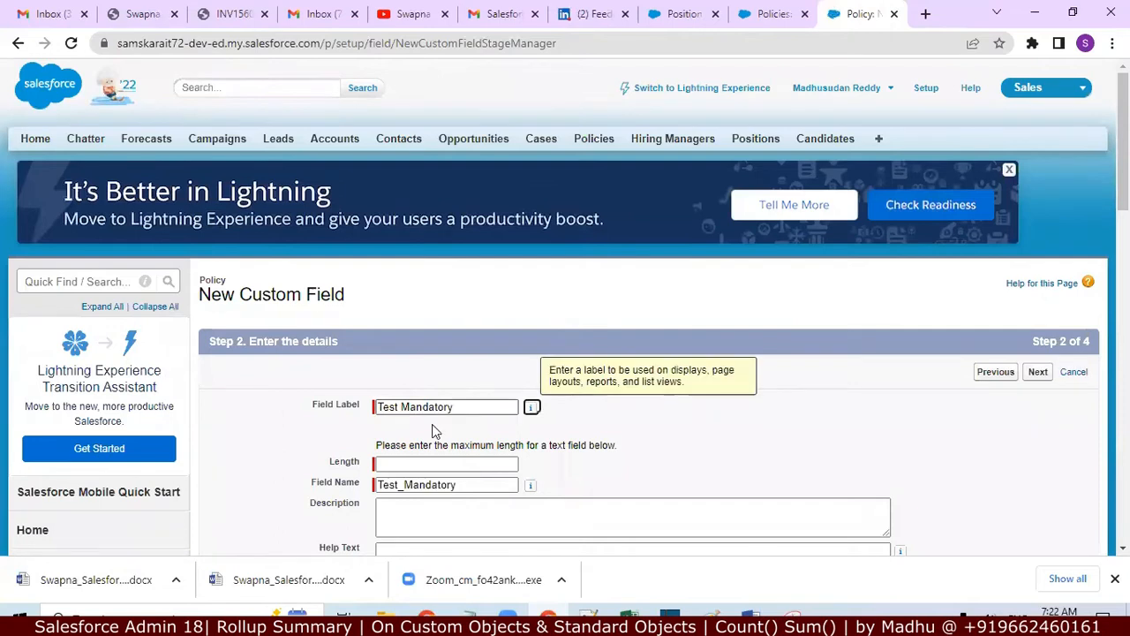
click(403, 461)
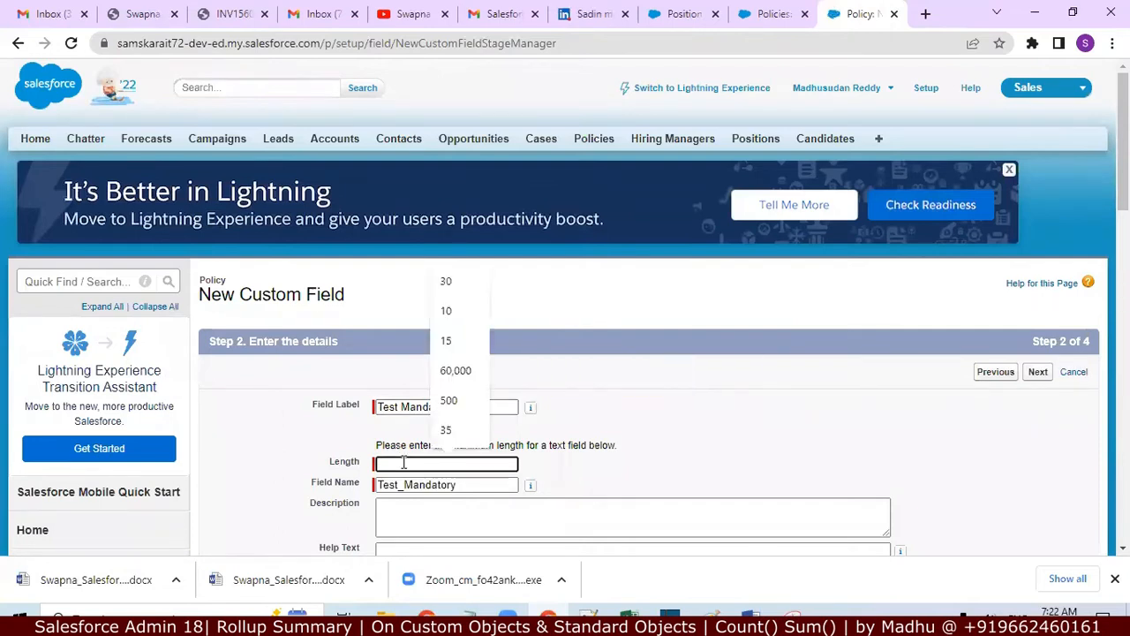
text(10)
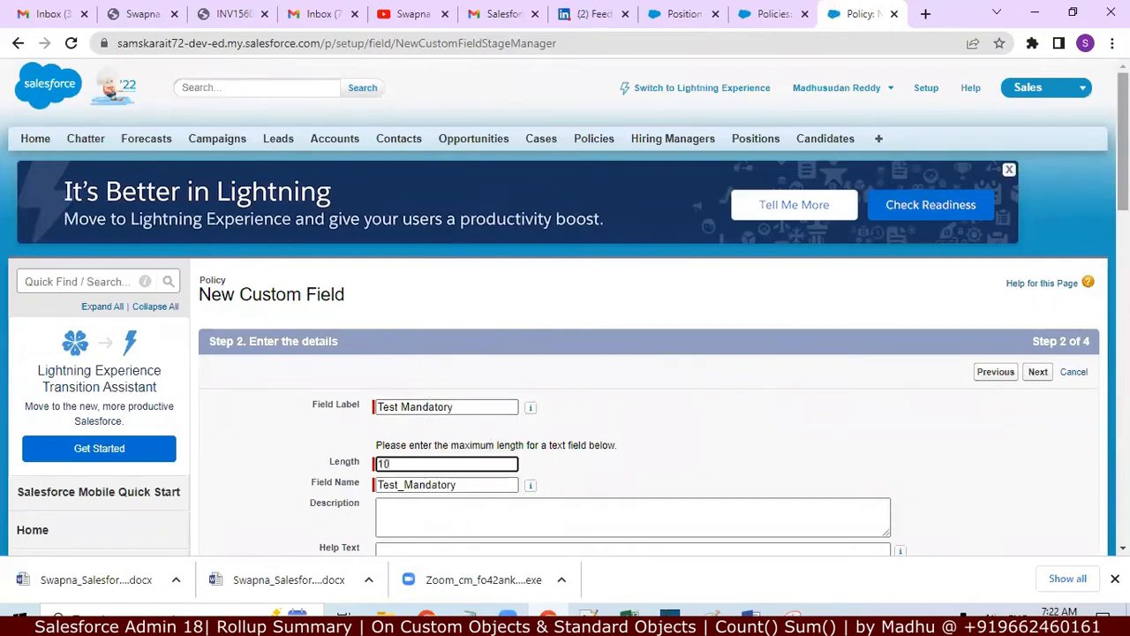
scroll(1123, 141, down, 3)
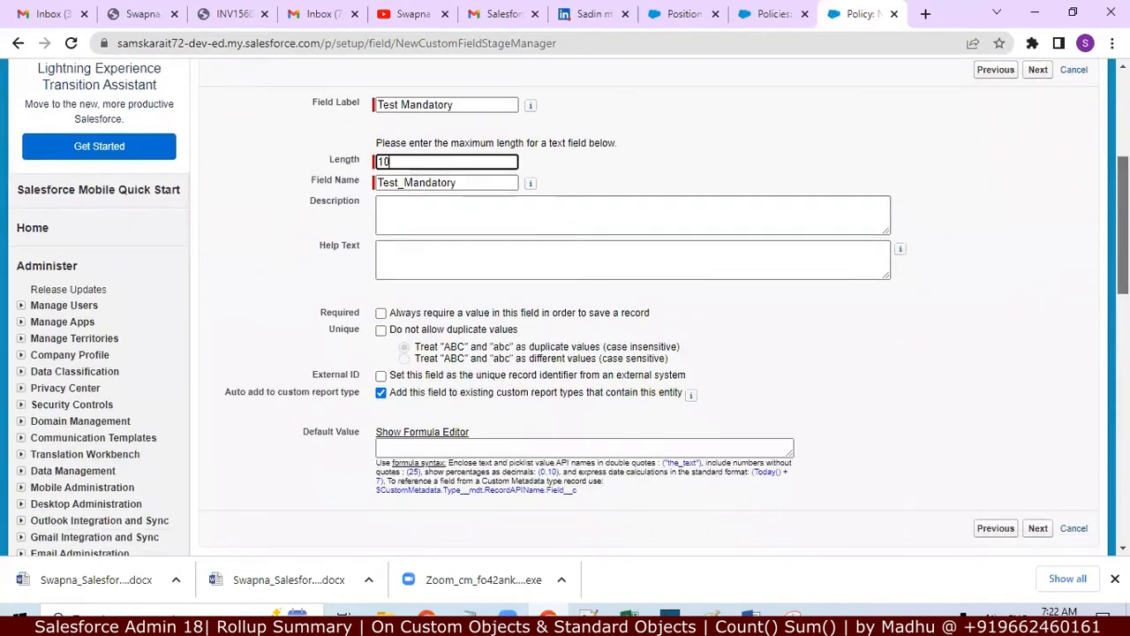
scroll(565, 309, down, 1)
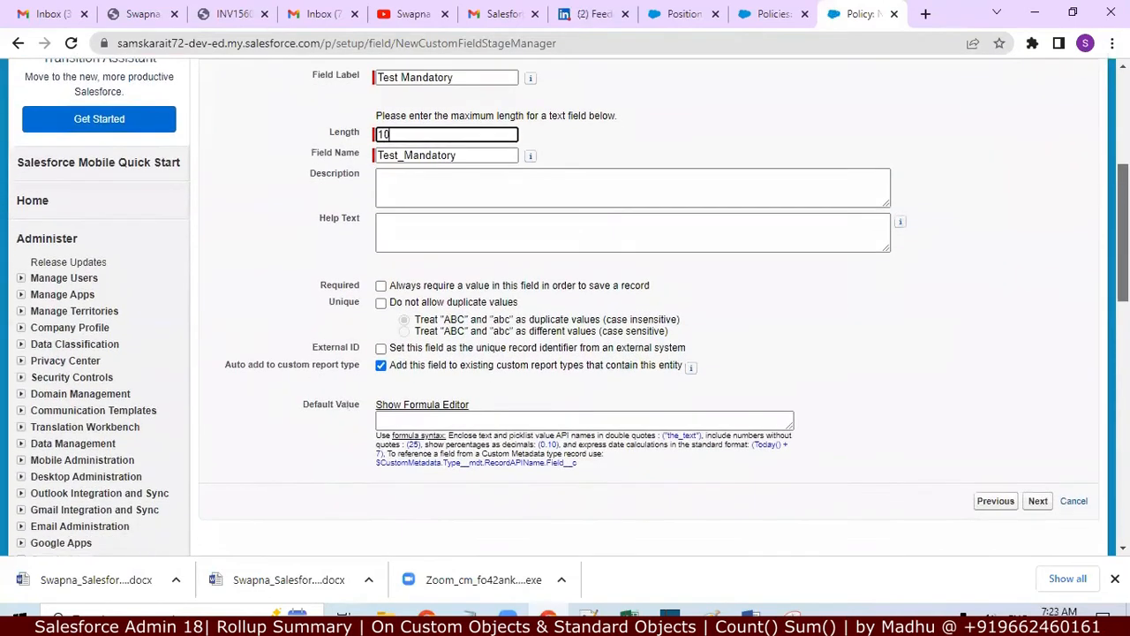
click(1039, 505)
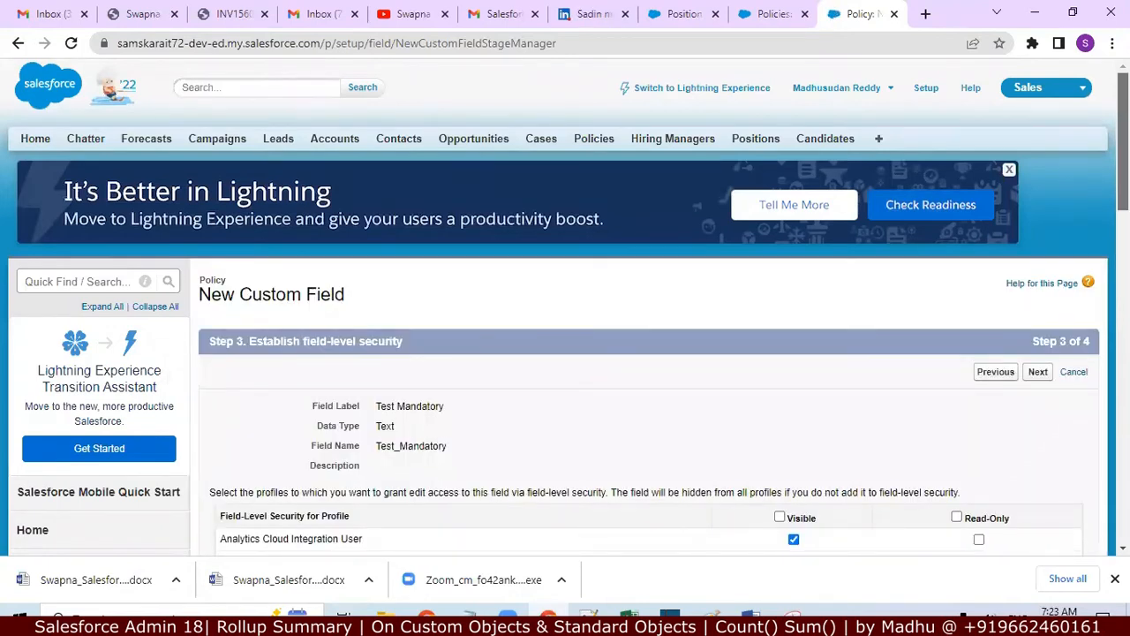
Make the Test Mandatory field visible to all profiles and save it with Policy Layout included
scroll(565, 307, down, 2)
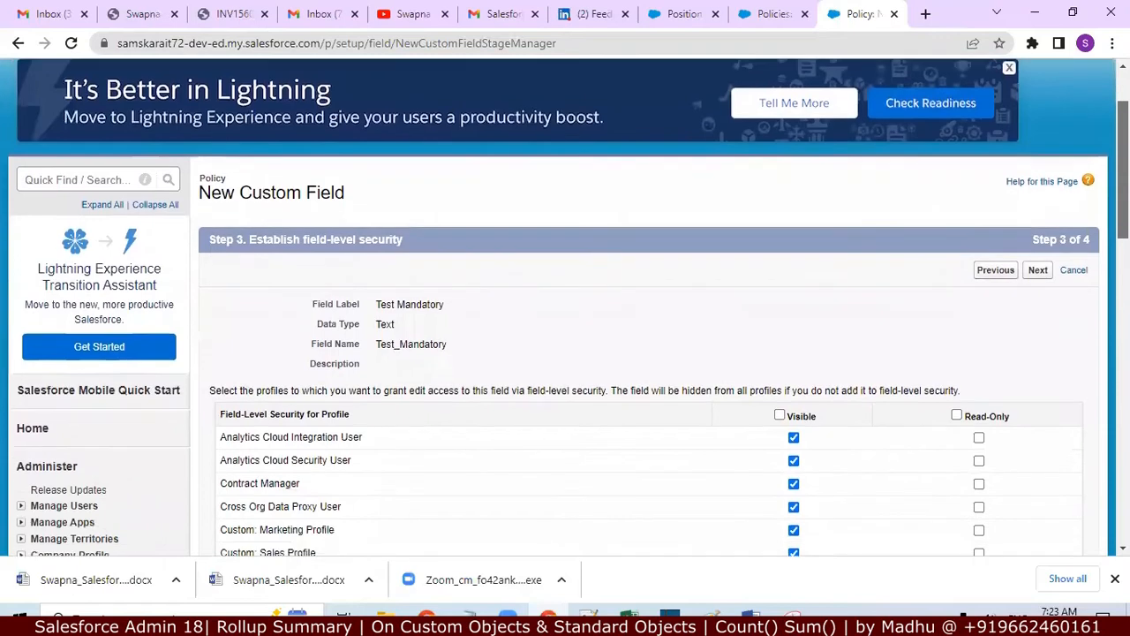
scroll(565, 307, down, 1)
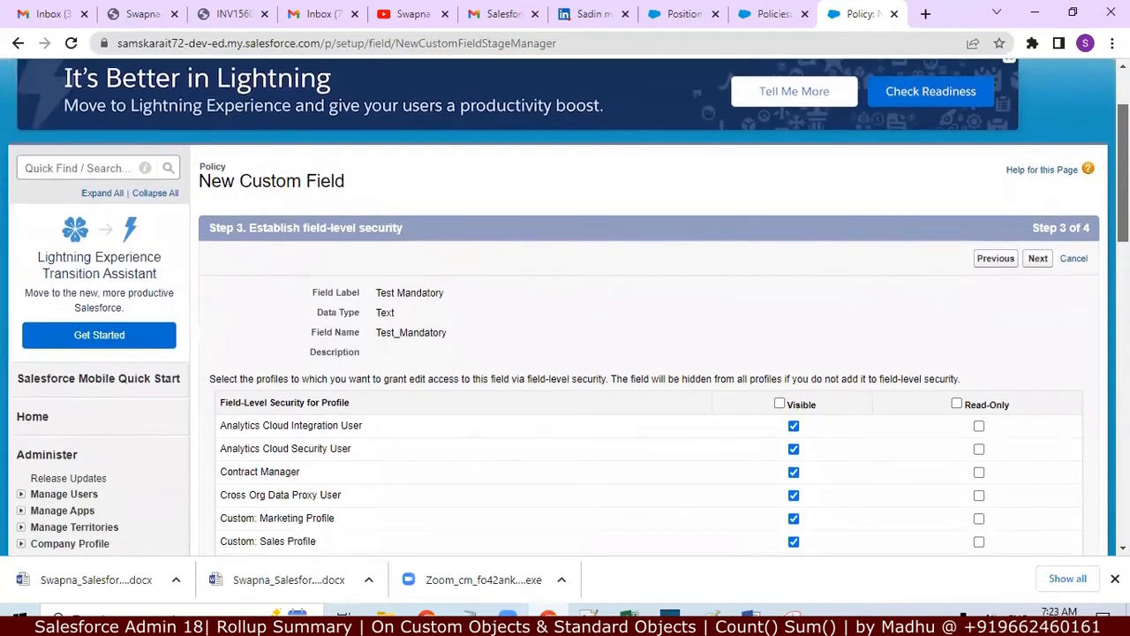
scroll(921, 239, down, 2)
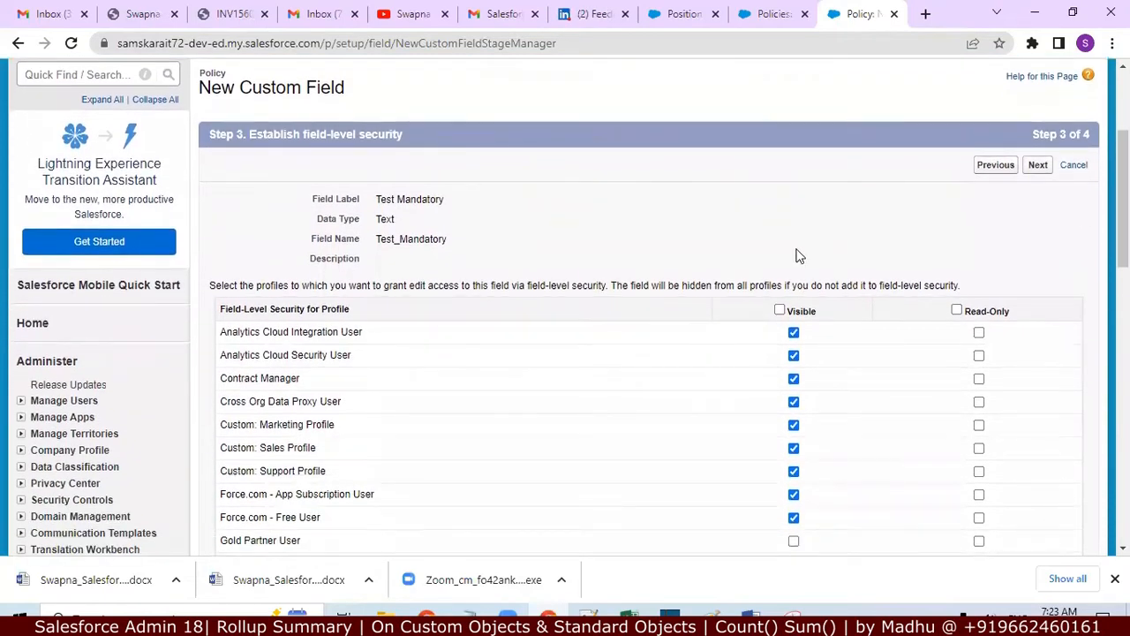
click(780, 309)
click(1038, 168)
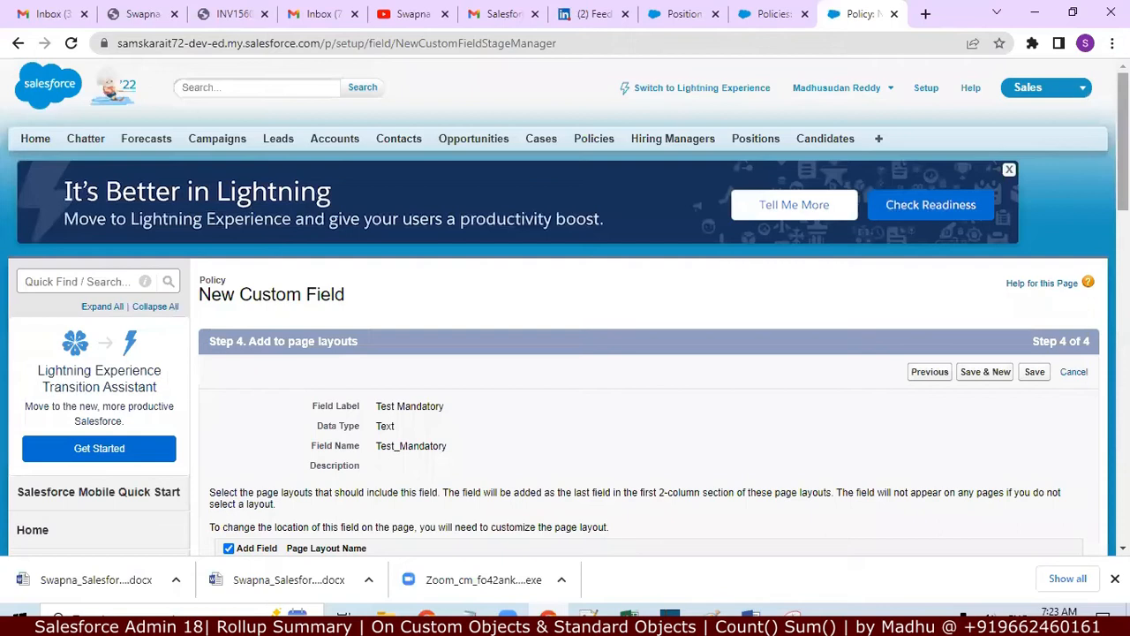
scroll(565, 308, down, 2)
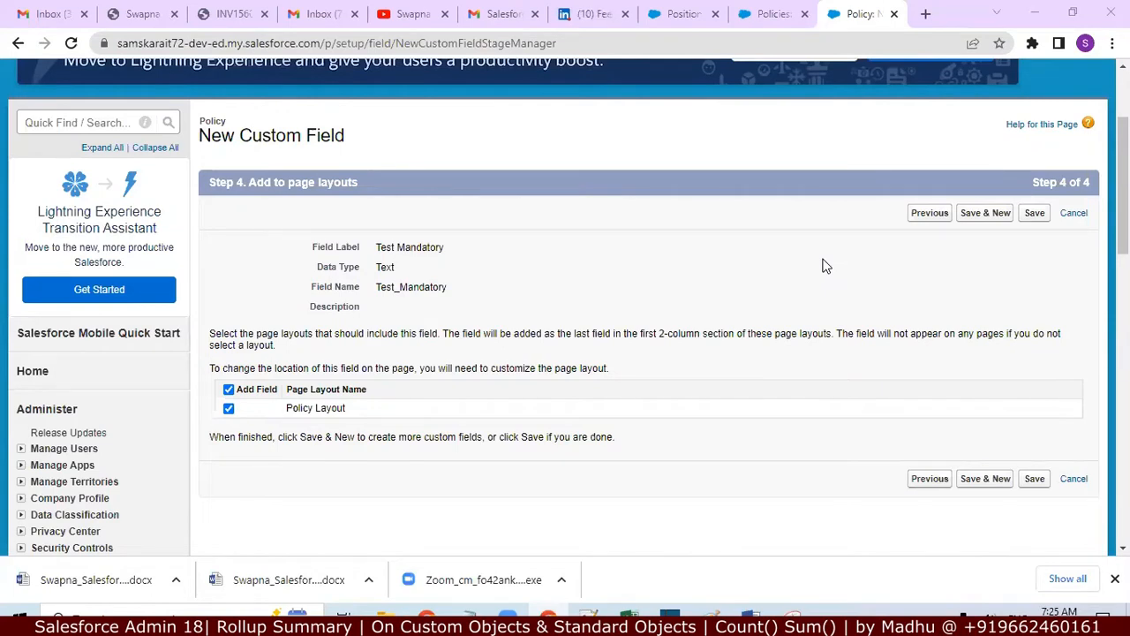
click(1035, 214)
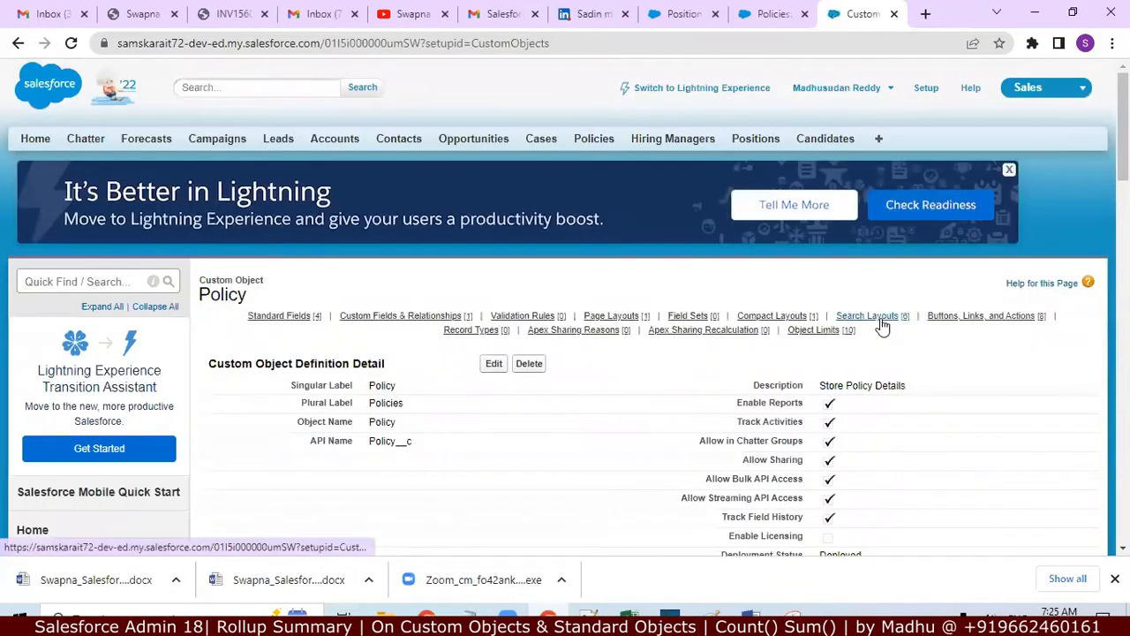
Open the Vehicle Policy record from the Policies home page and open its page layout for editing
mouse_move(880, 322)
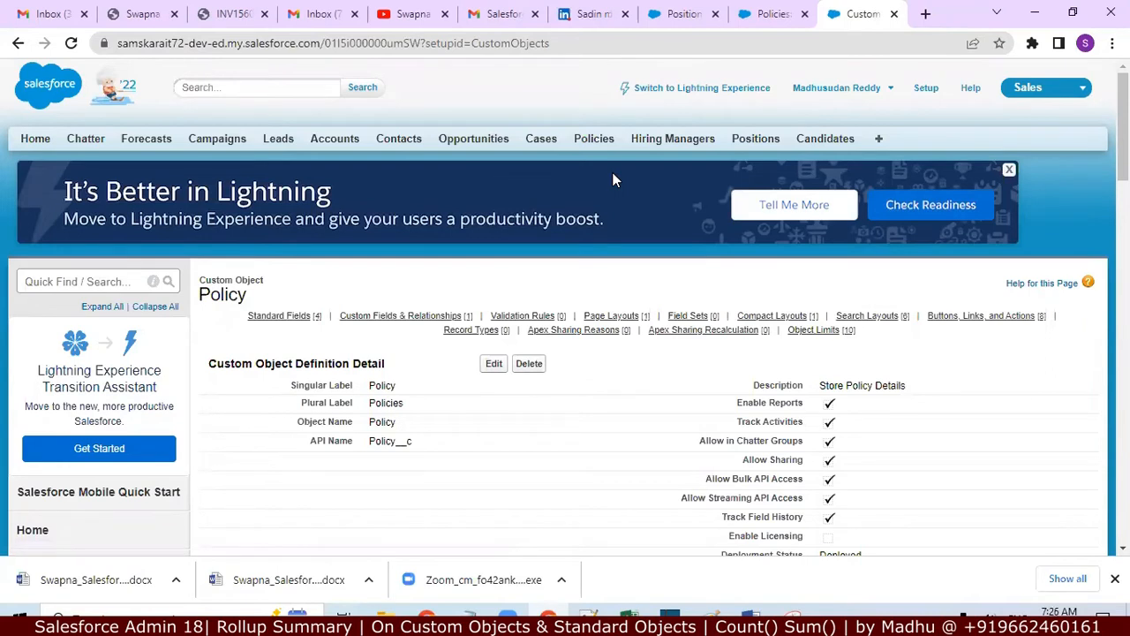
click(604, 143)
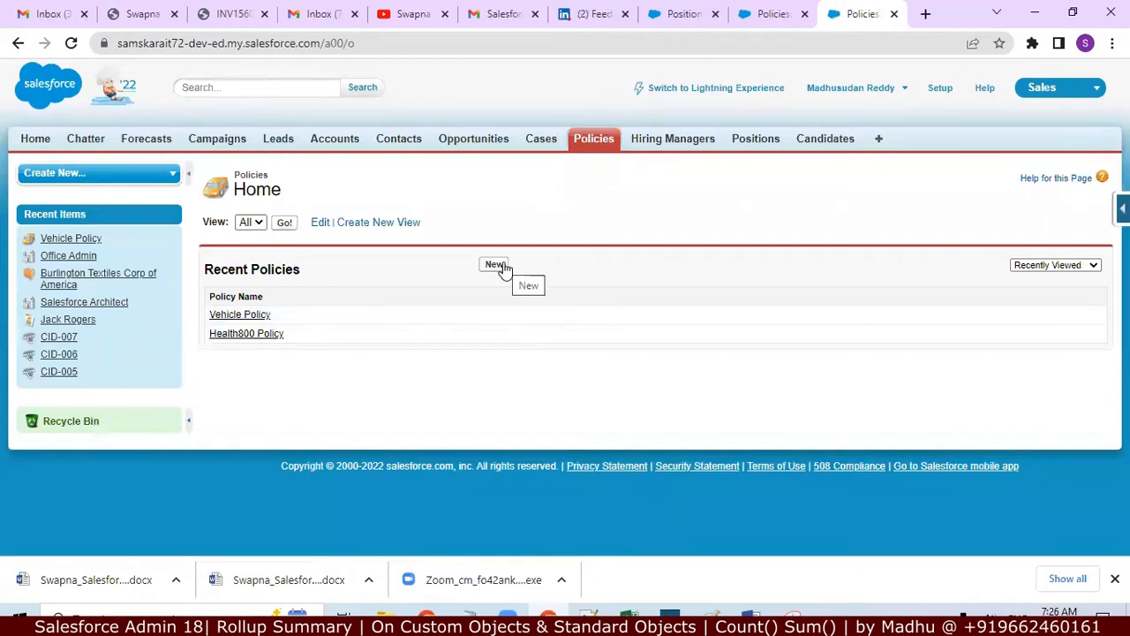
click(228, 315)
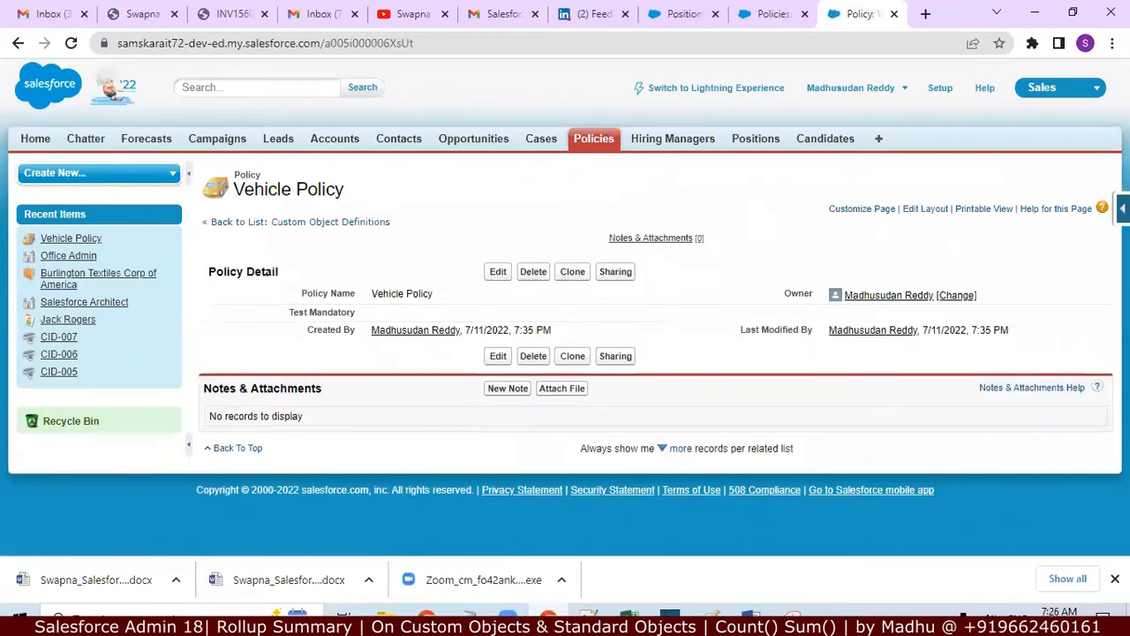
click(1123, 209)
click(1000, 378)
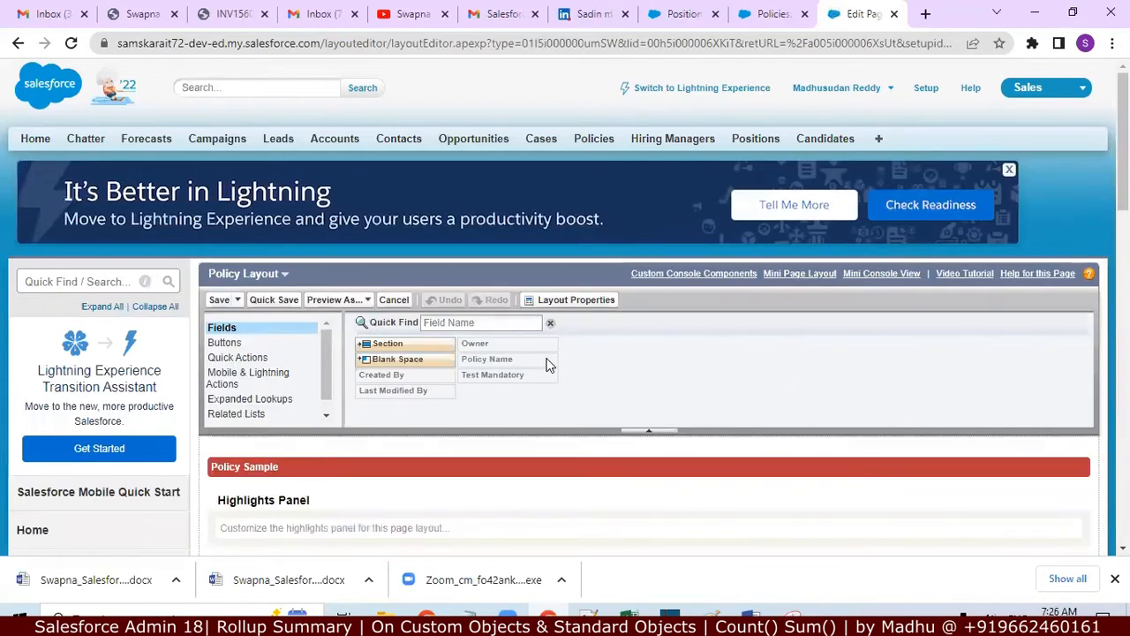
Mark the Test Mandatory field as Required in the Information section of Policy Layout
scroll(536, 379, down, 4)
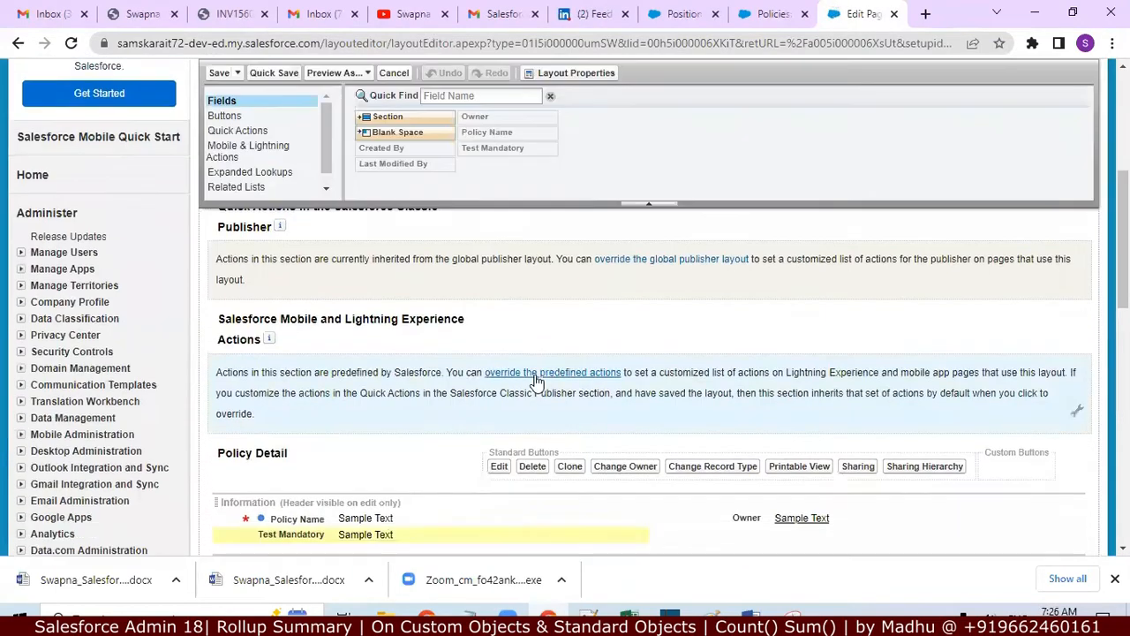
click(508, 155)
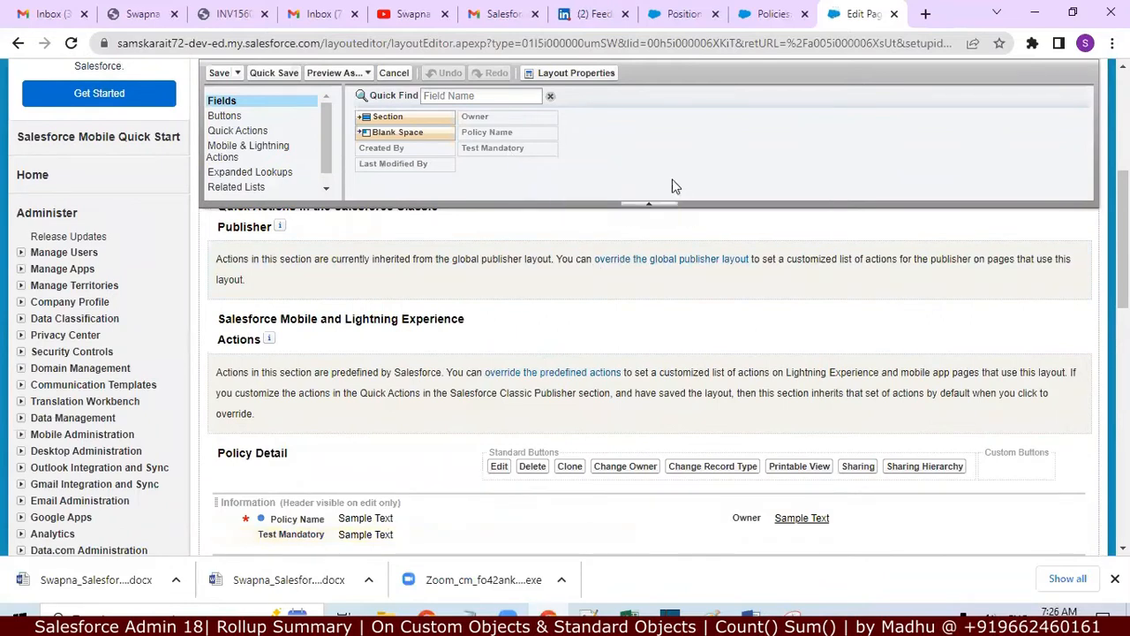
scroll(425, 478, down, 1)
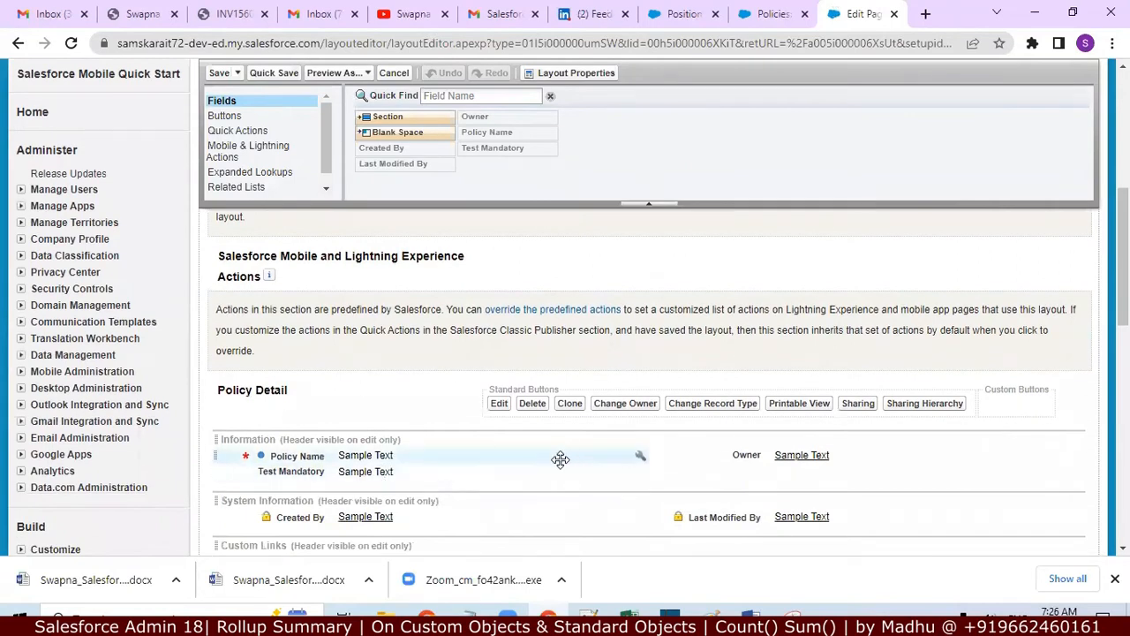
click(639, 475)
click(638, 310)
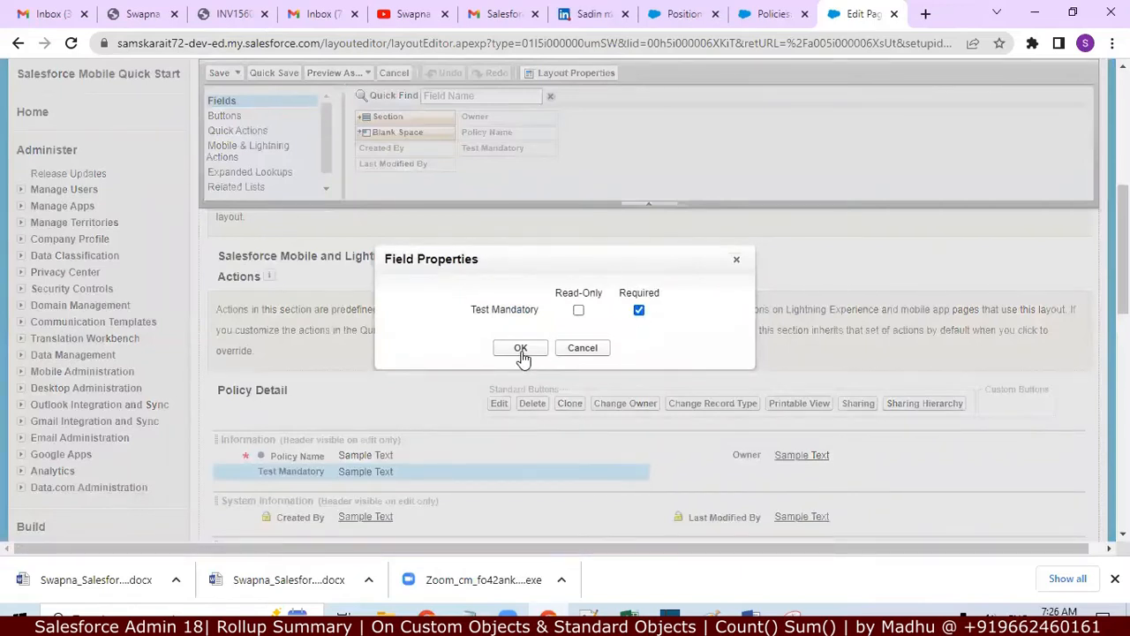
click(522, 350)
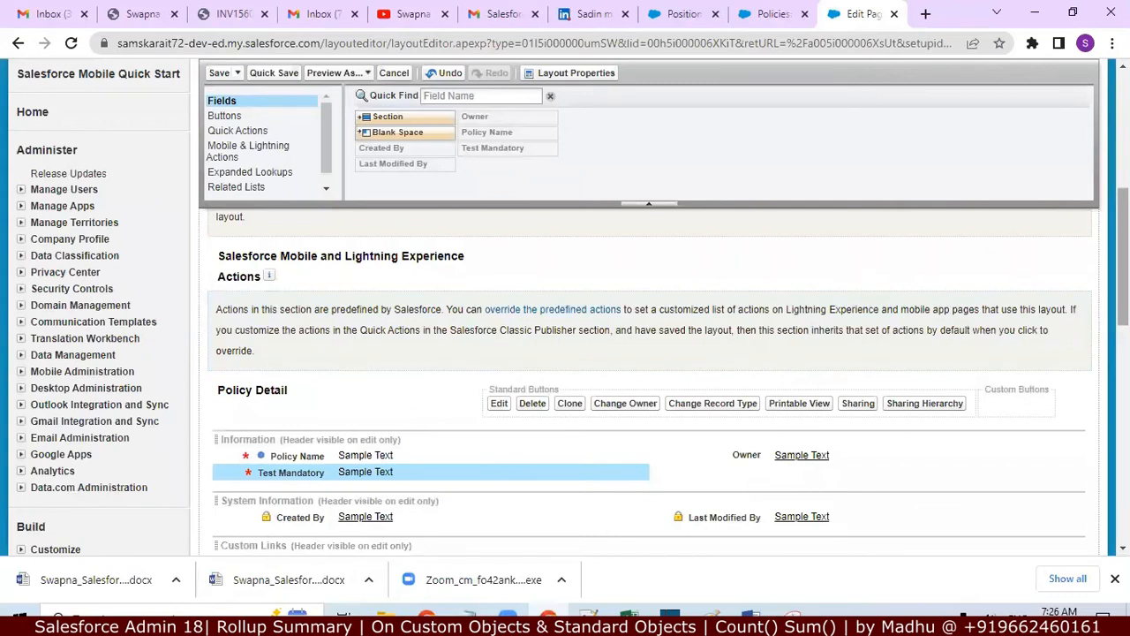
Save Policy Layout and start a new policy record from the Policies home page
scroll(569, 307, up, 3)
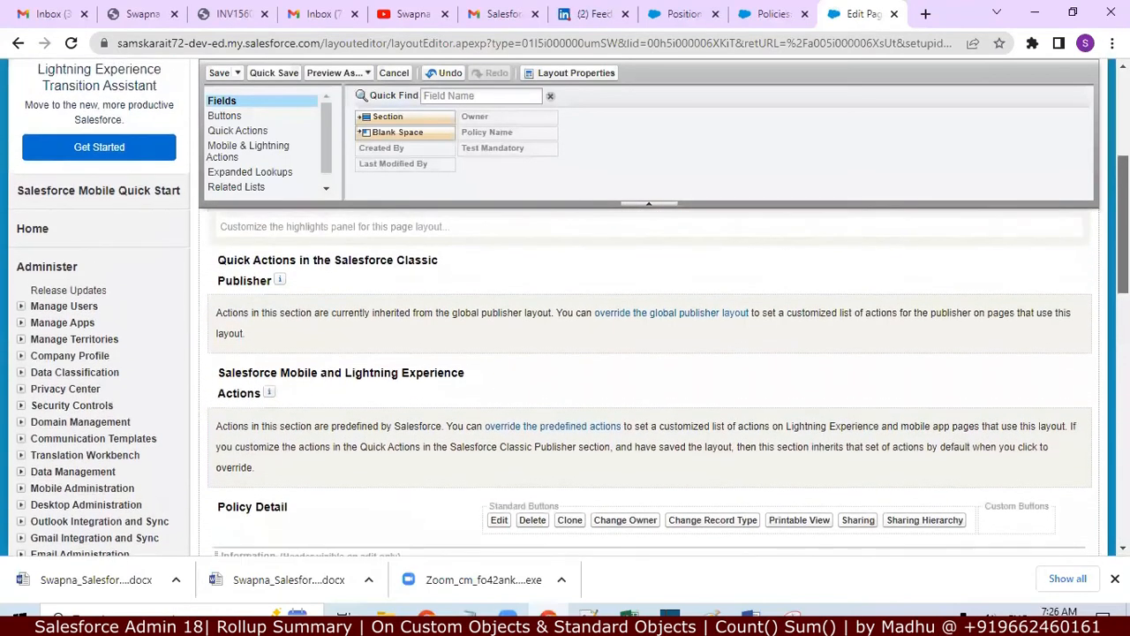
scroll(503, 156, up, 3)
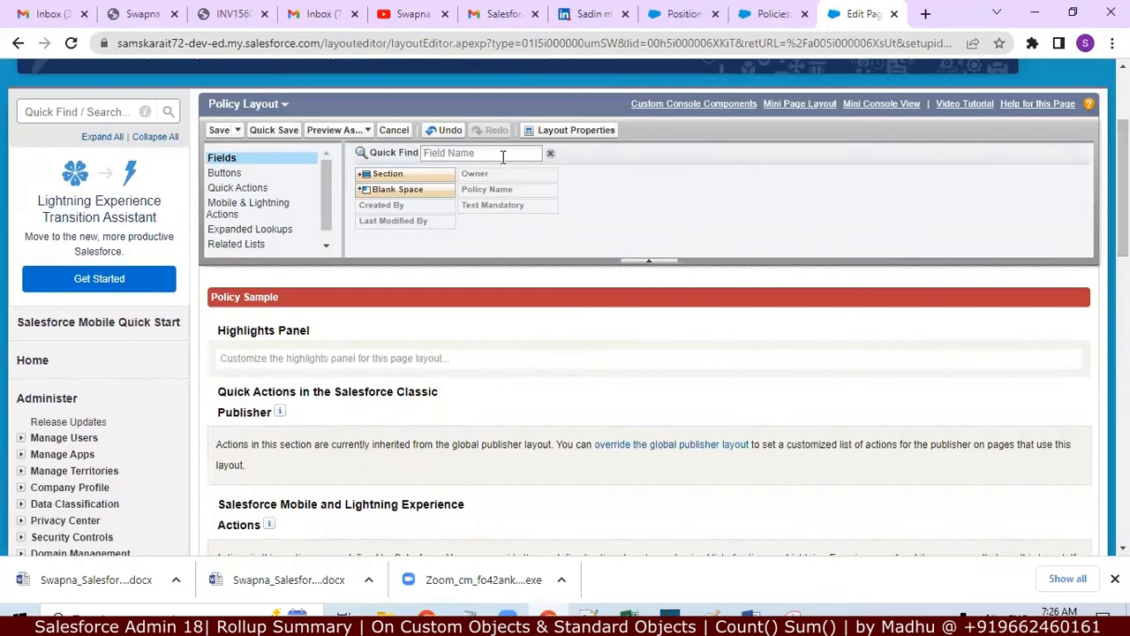
click(219, 130)
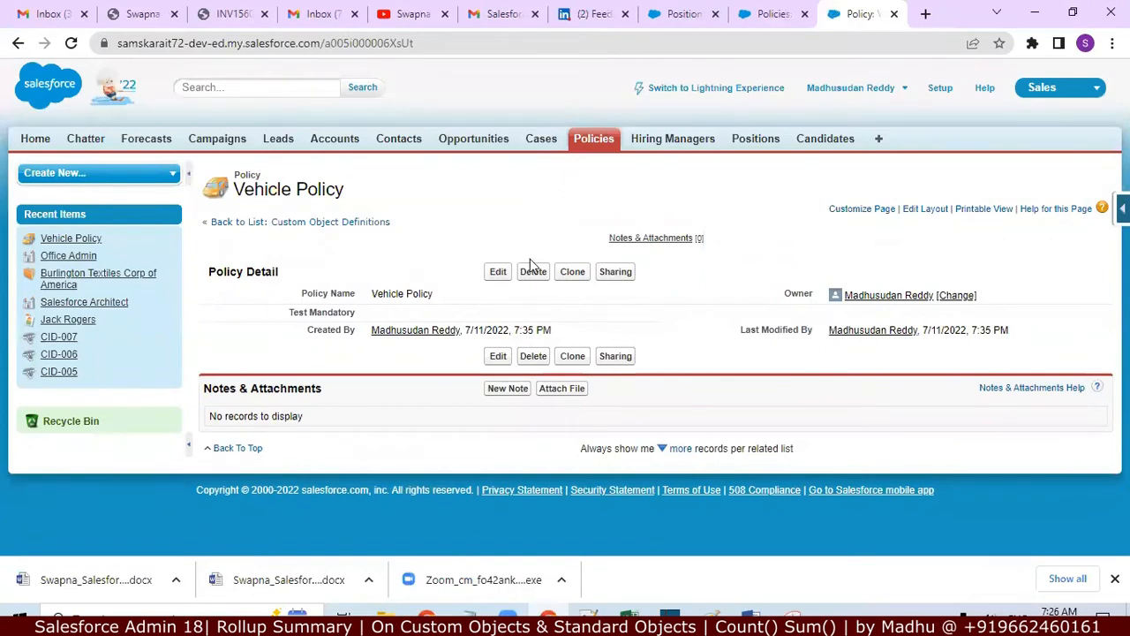
click(593, 141)
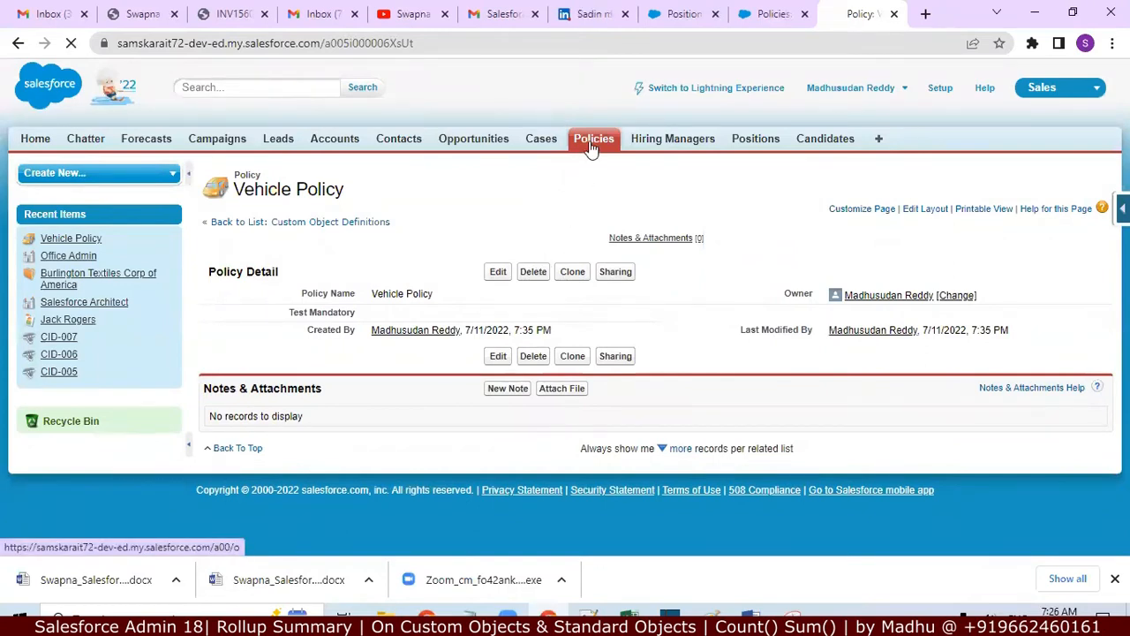
click(499, 267)
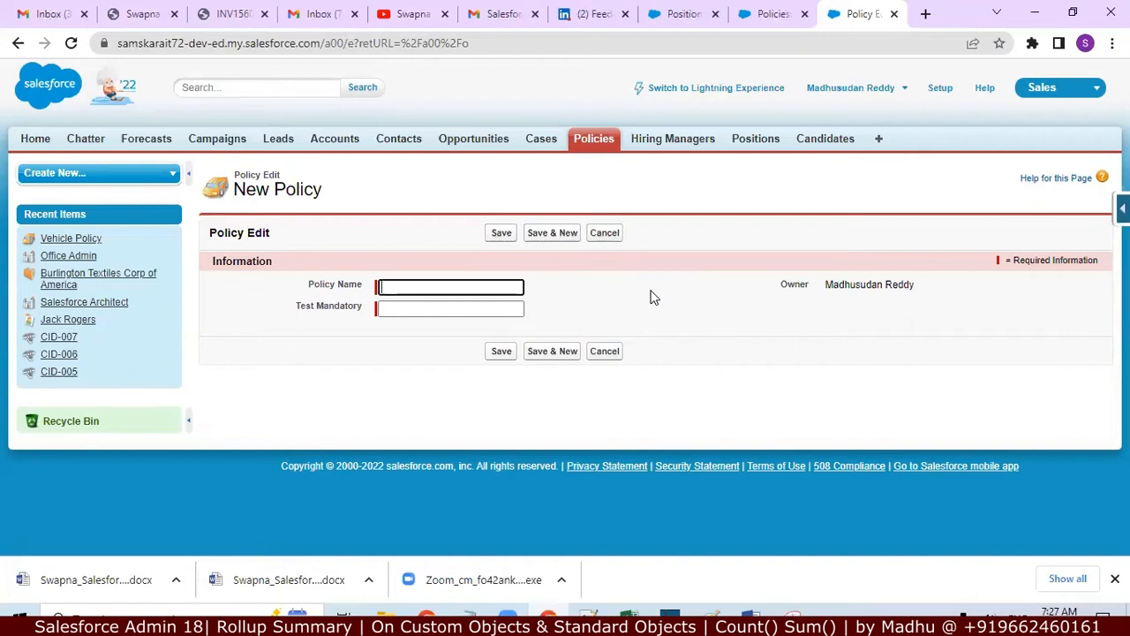
Try to open Lightning Experience in a separate browser tab, and return to the New Policy form
click(728, 90)
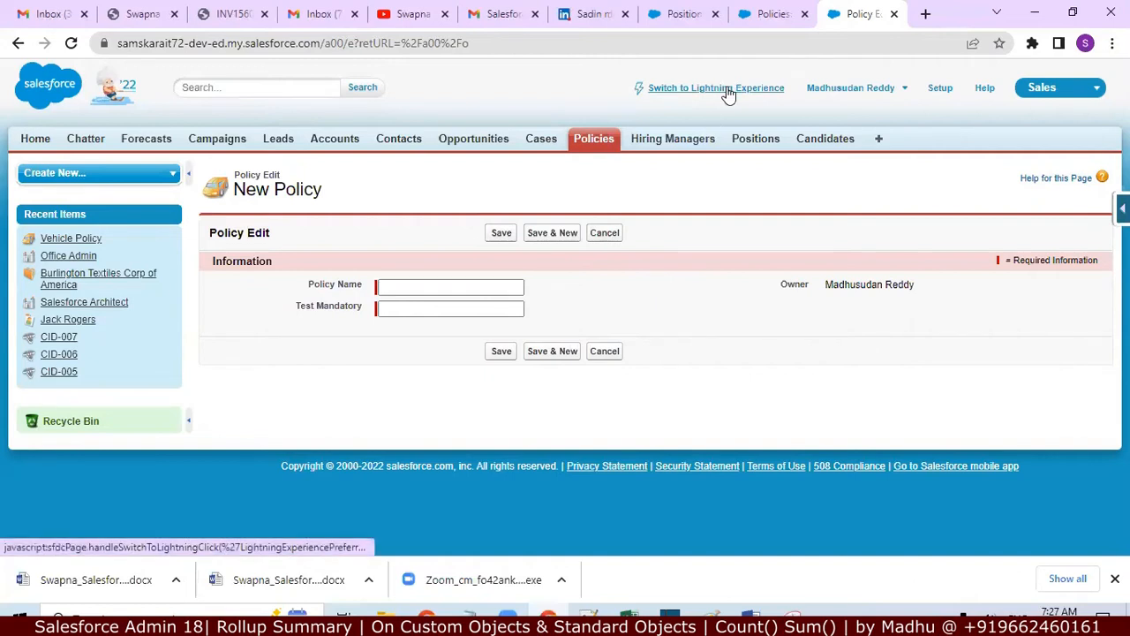
right_click(728, 92)
click(739, 99)
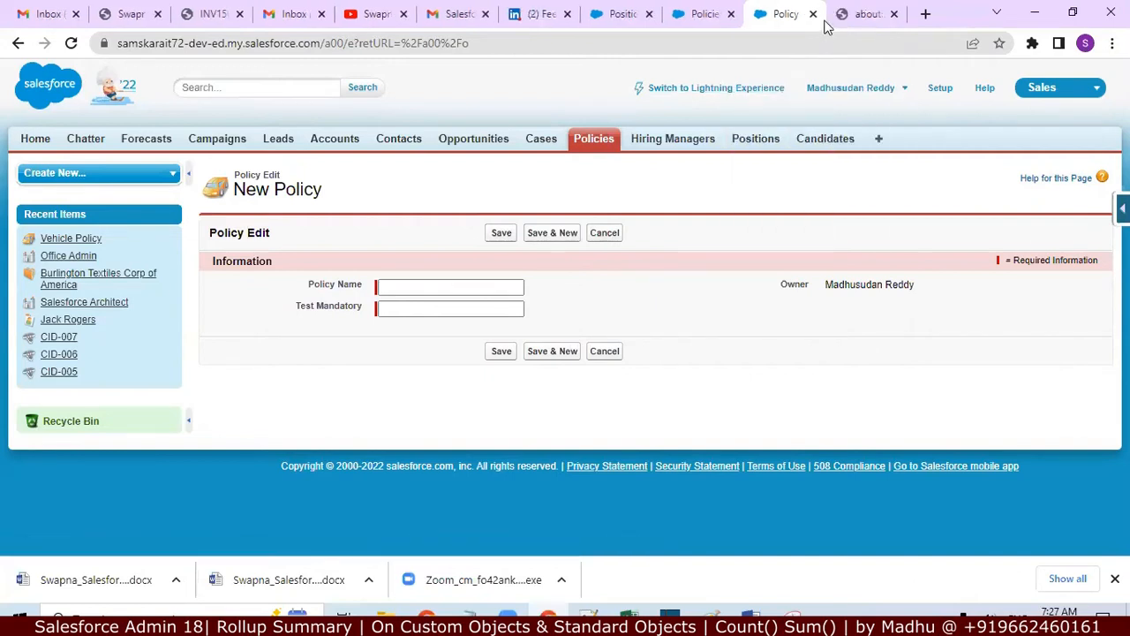
click(862, 13)
click(775, 11)
Open the Policy object definition in a new browser tab and go to its custom fields and relationships
click(1122, 209)
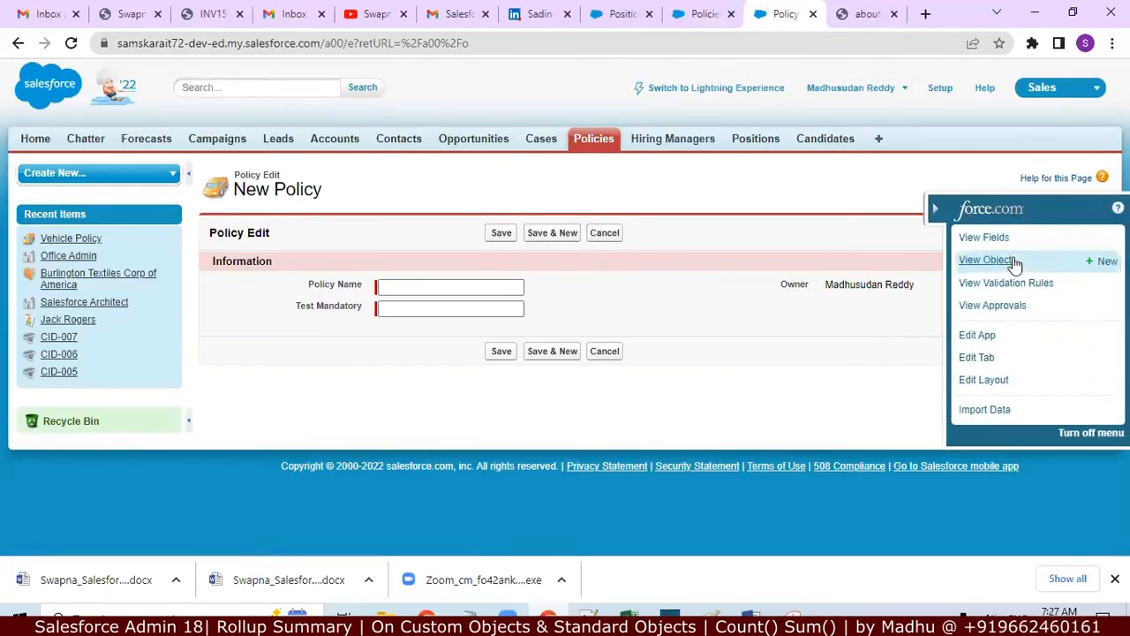
click(1006, 268)
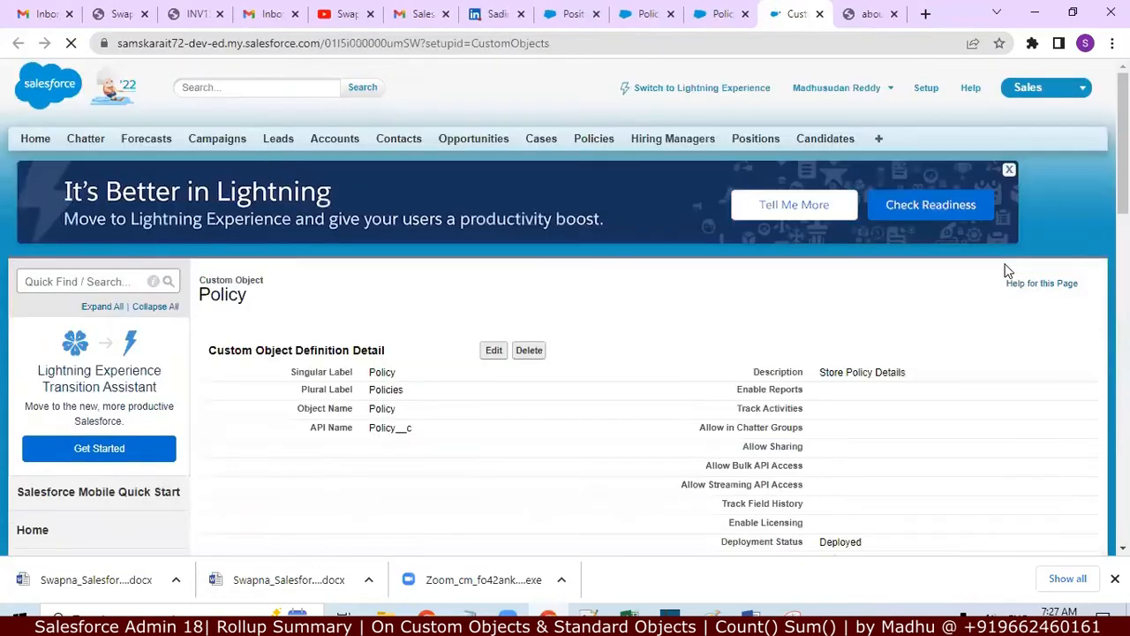
scroll(1123, 133, down, 4)
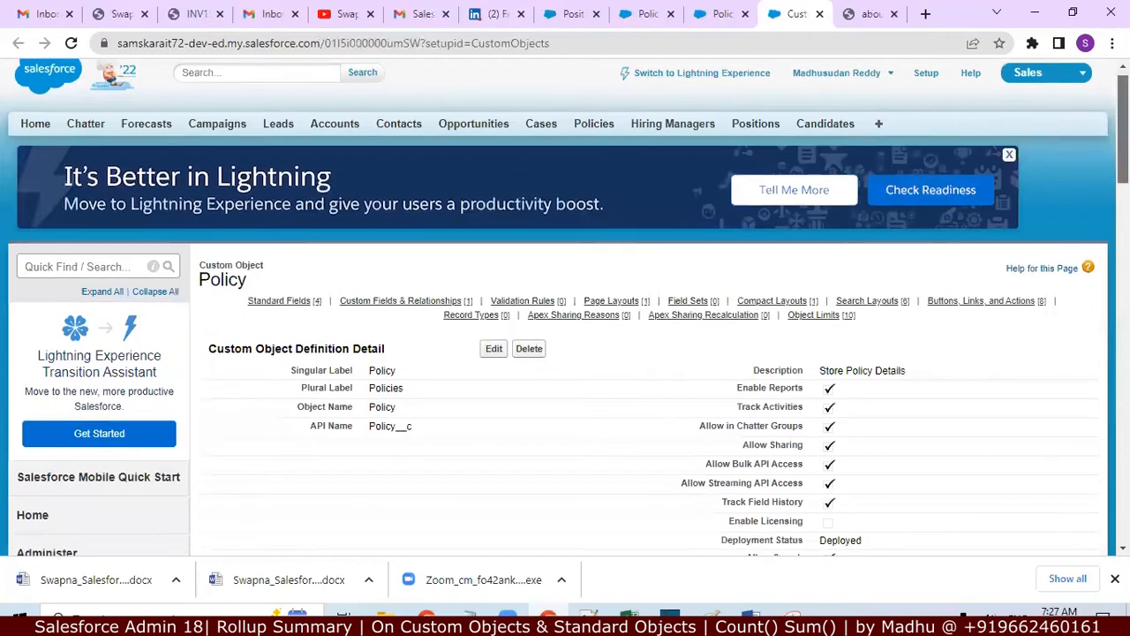
scroll(564, 307, down, 2)
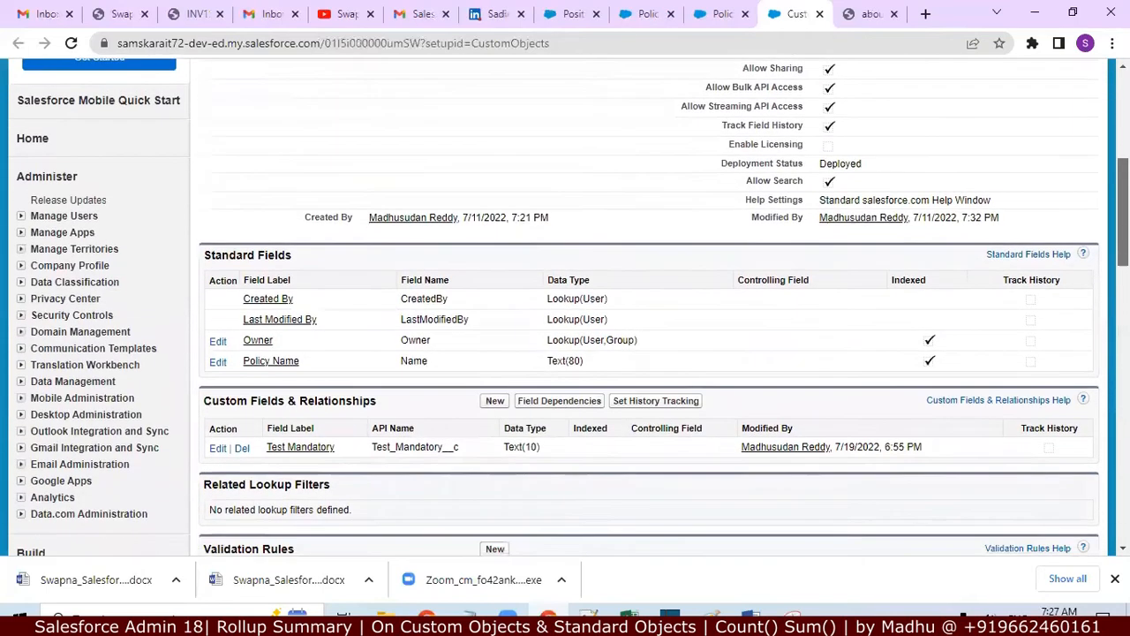
Start creating a new page layout for the Policy object
scroll(944, 308, down, 1)
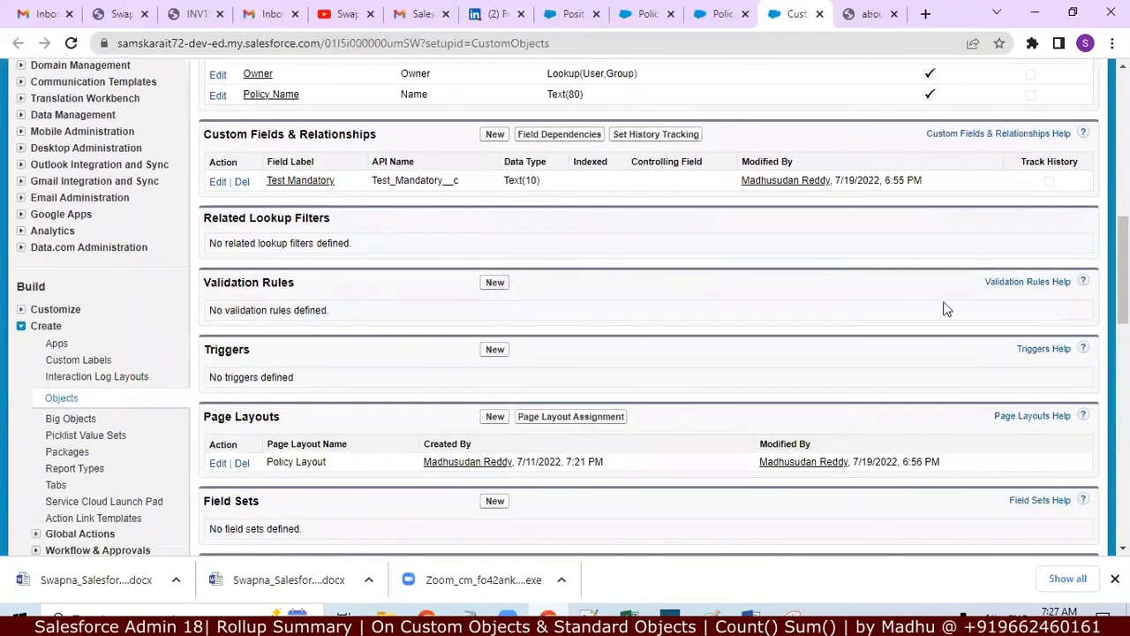
click(494, 417)
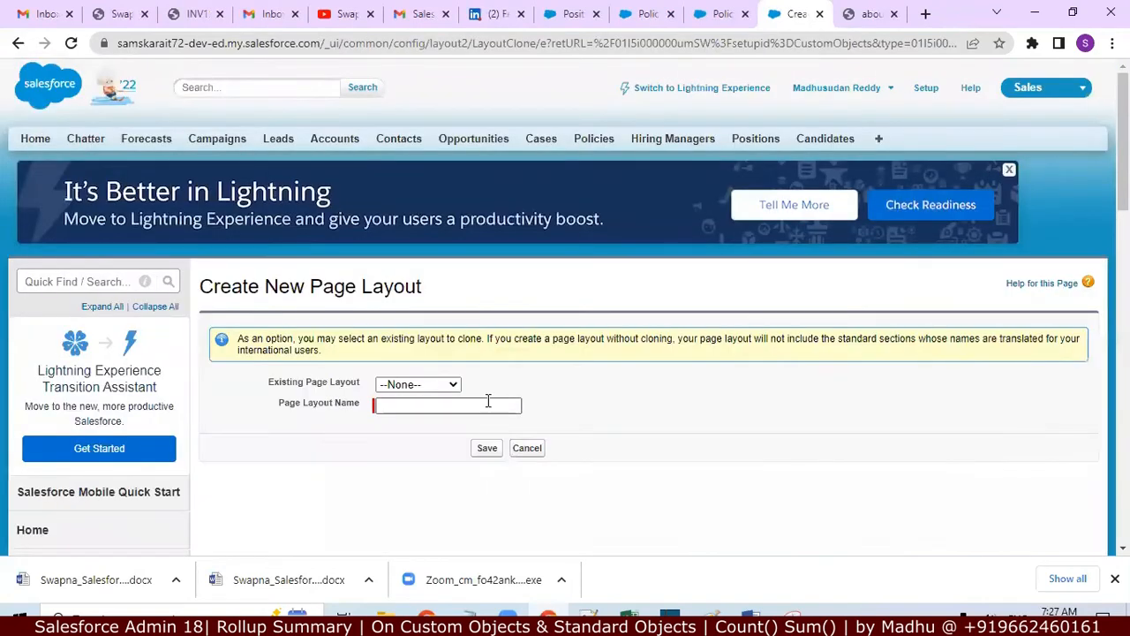
click(454, 386)
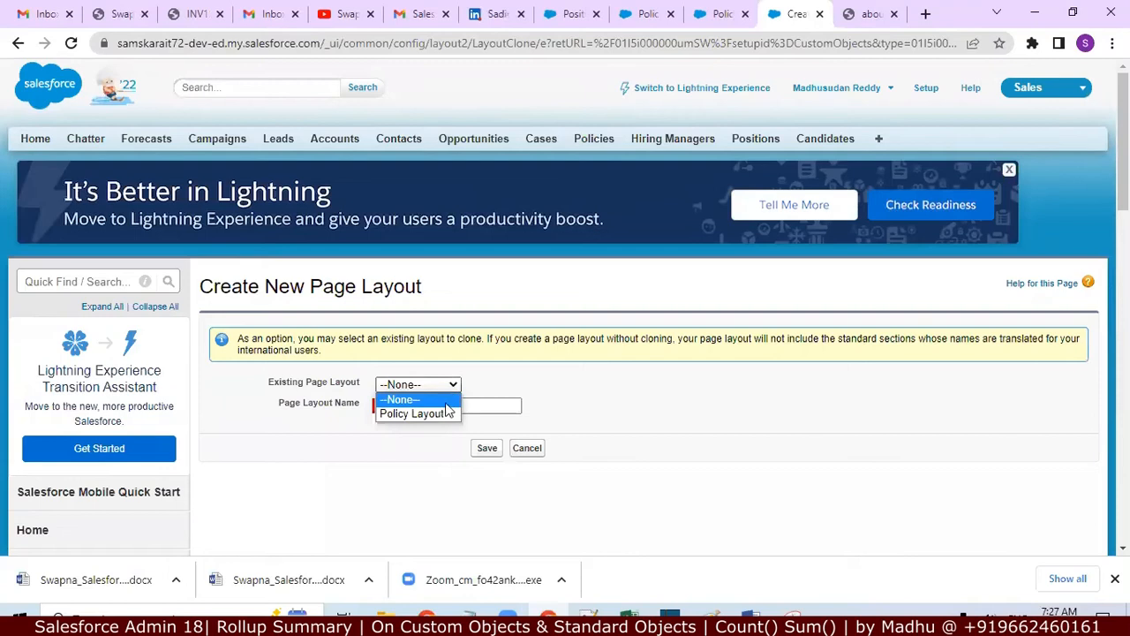
click(442, 411)
click(447, 407)
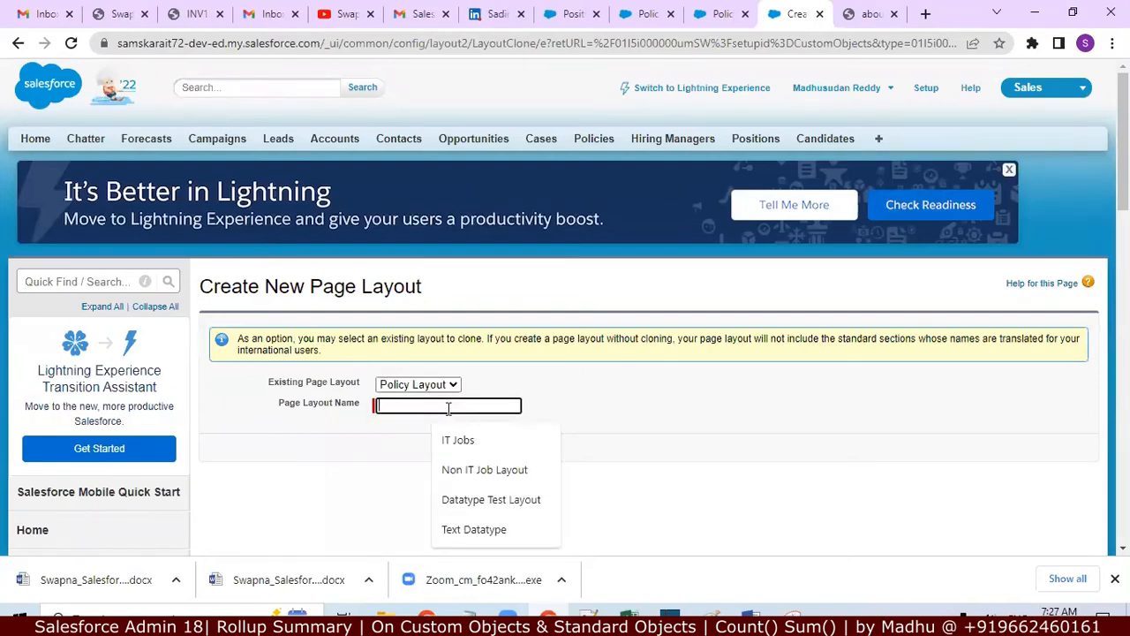
text(T)
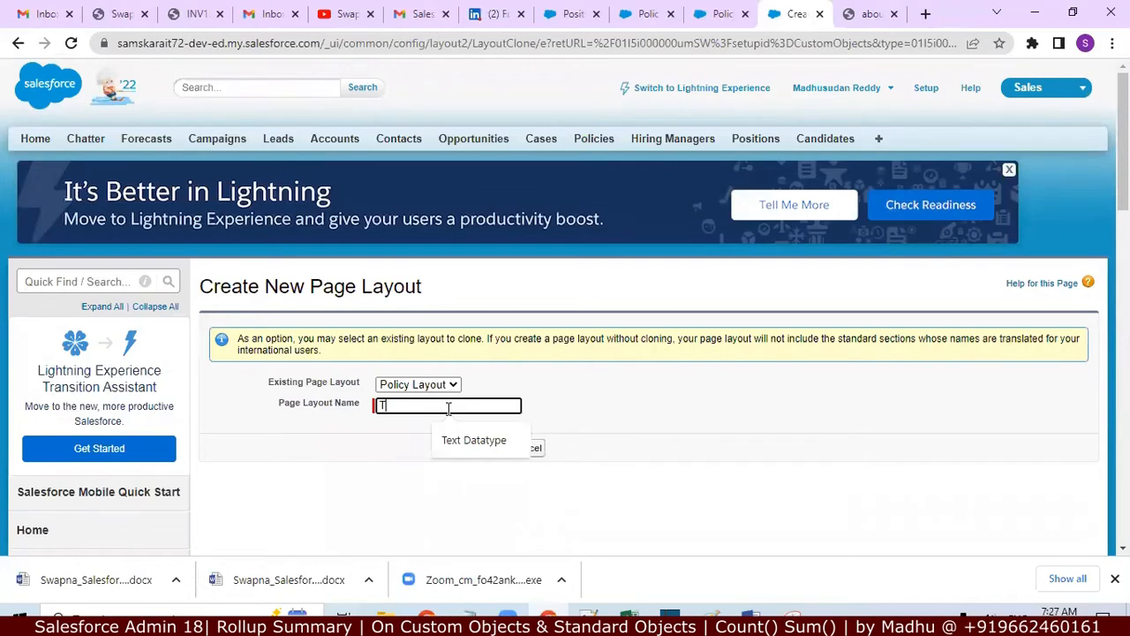
key(BackSpace)
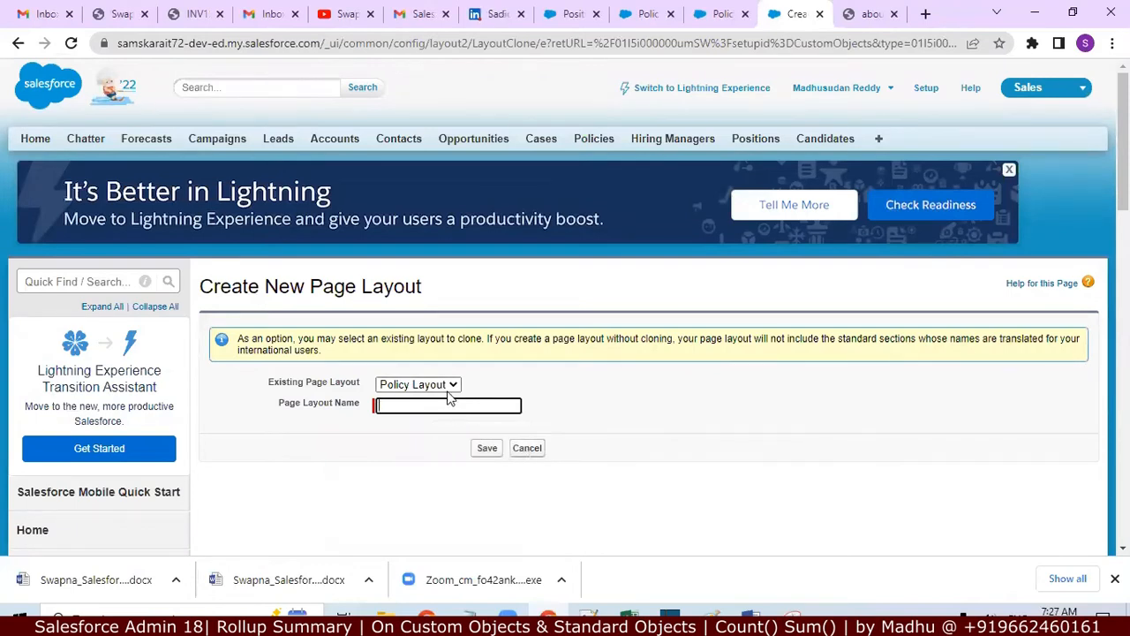
click(449, 387)
click(443, 397)
Name the new page layout Test Page Layout, without cloning an existing layout, and save it
click(442, 404)
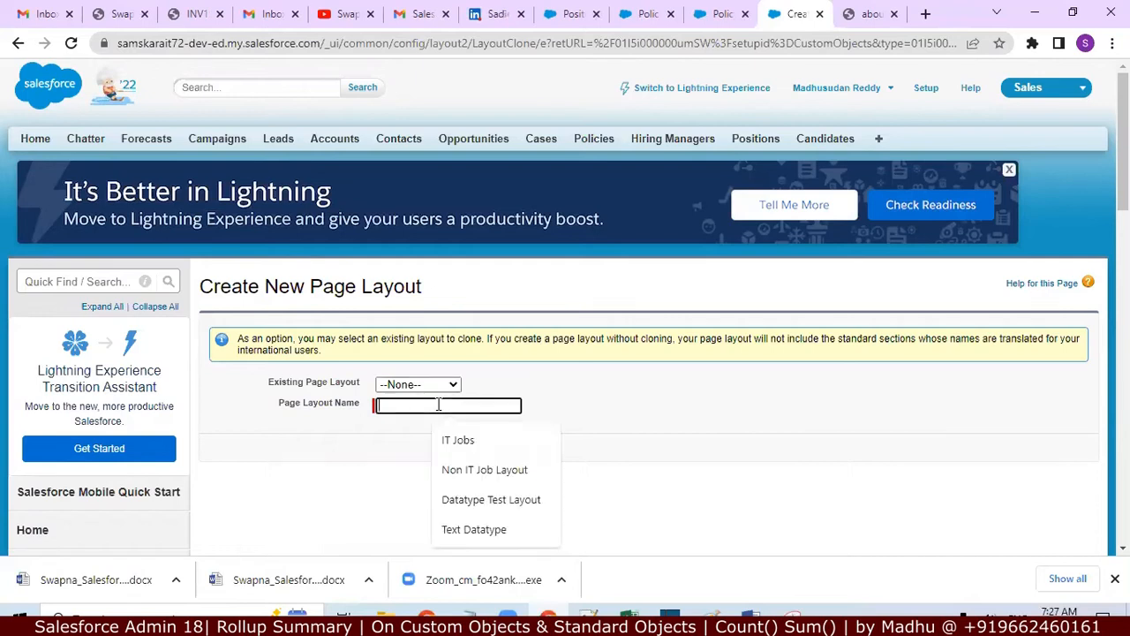
text(Test Page)
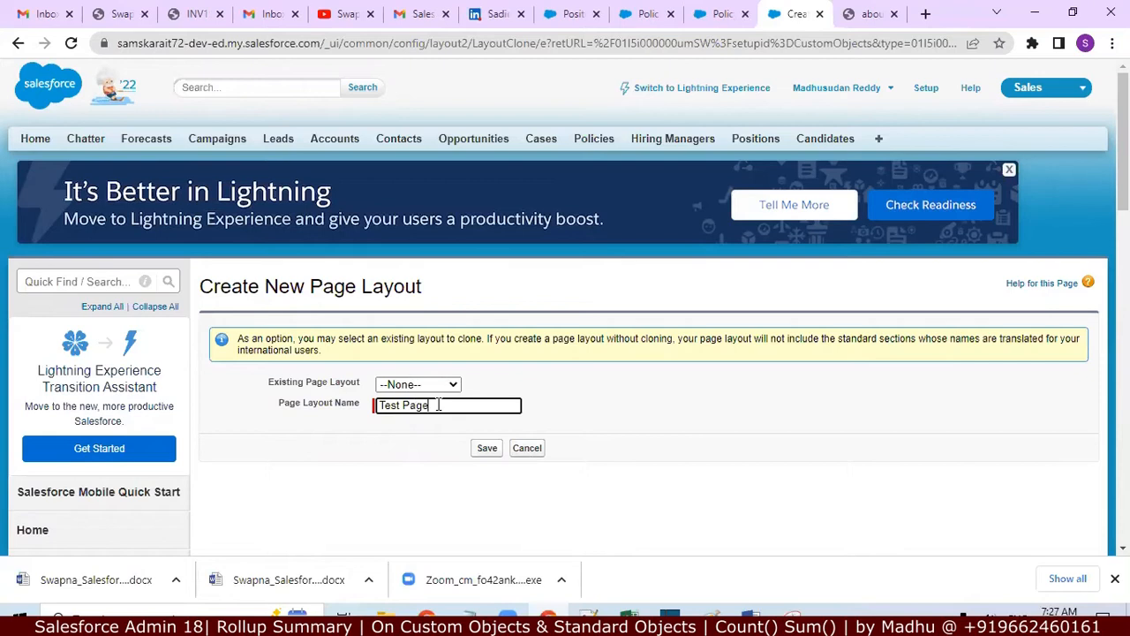
text( Layout)
click(486, 448)
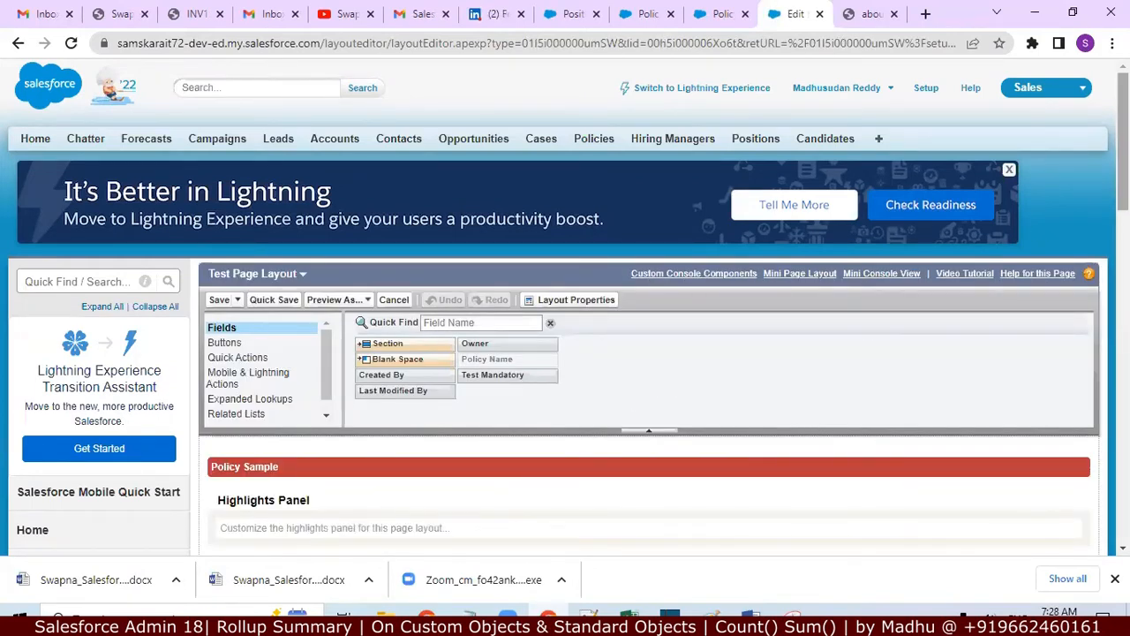
Add the Test Mandatory field to the Fields section of Policy Detail and place it in the second column beside Policy Name
scroll(565, 353, down, 1)
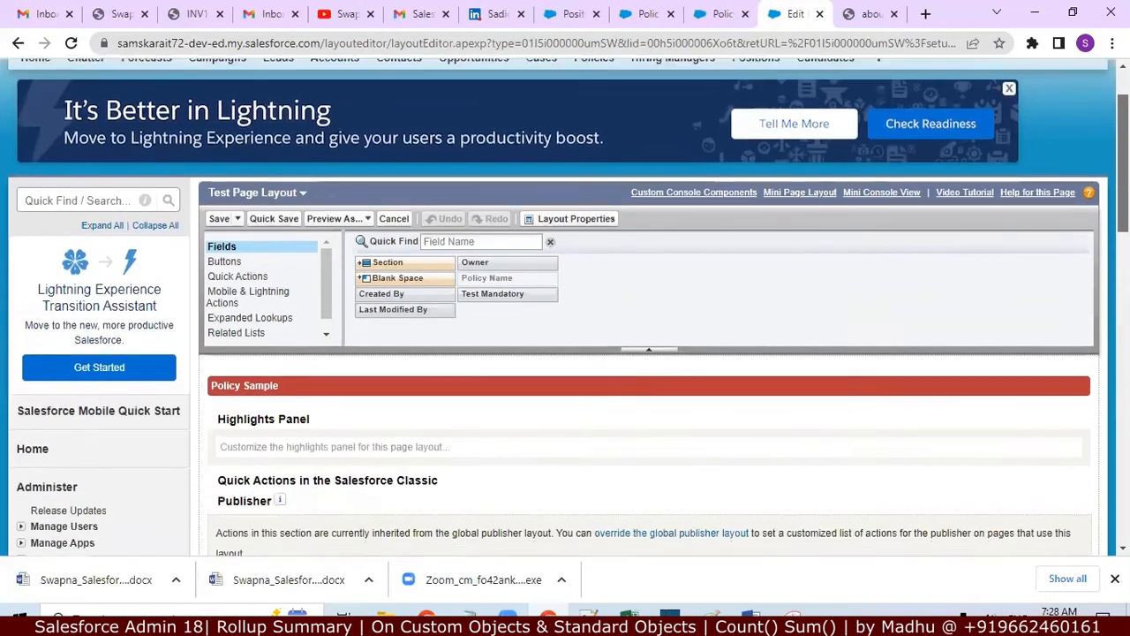
scroll(565, 354, down, 2)
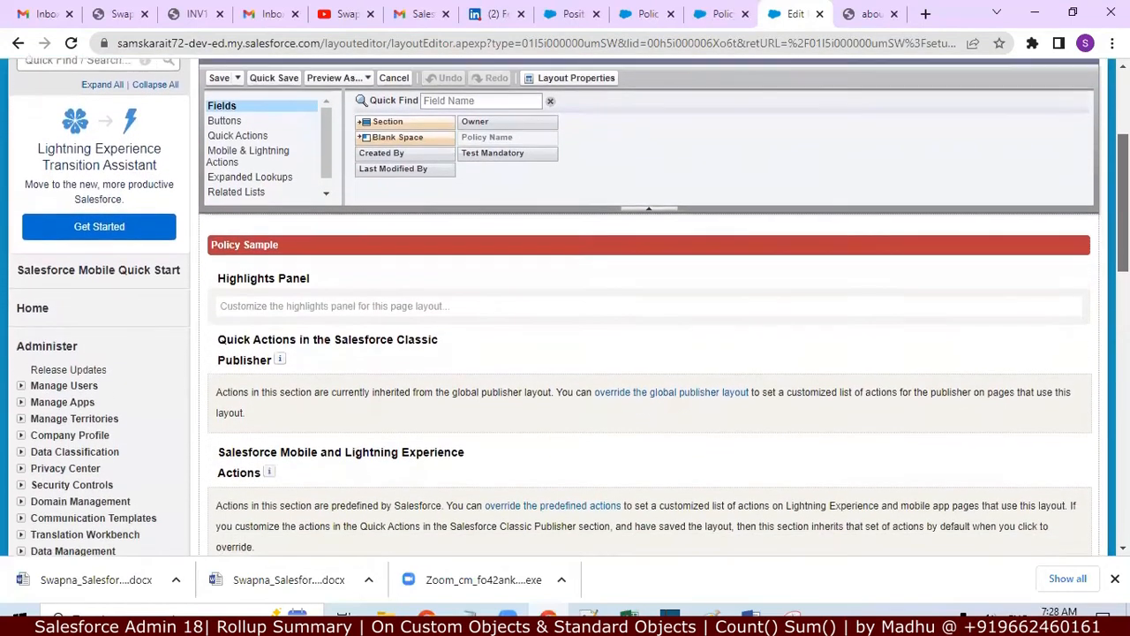
scroll(565, 353, down, 1)
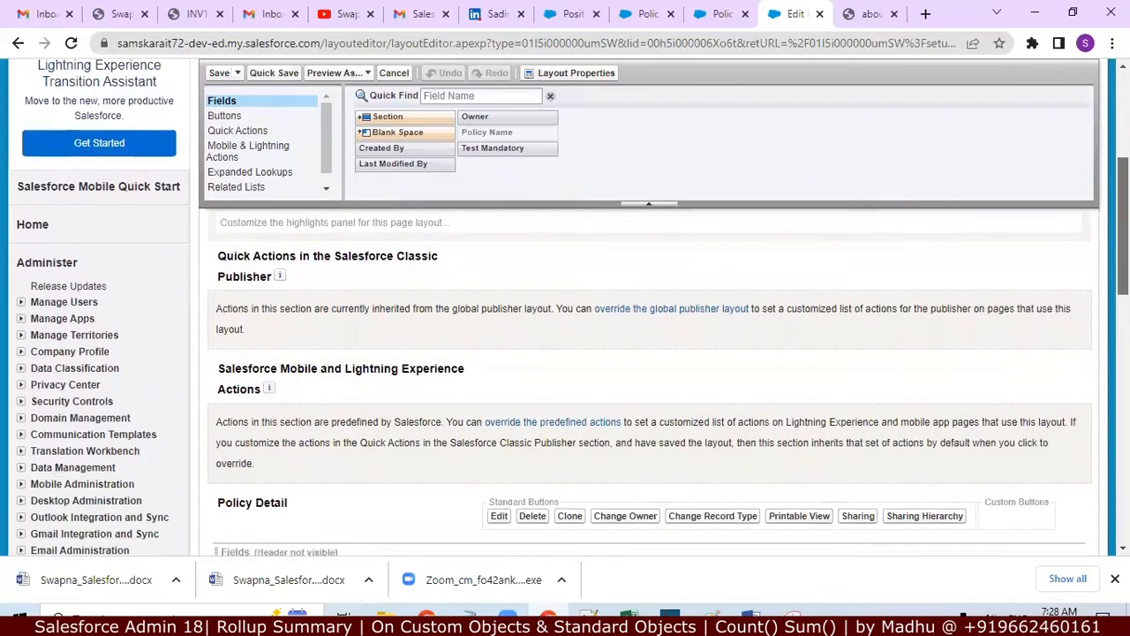
scroll(565, 353, down, 1)
drag(1123, 248, 1123, 248)
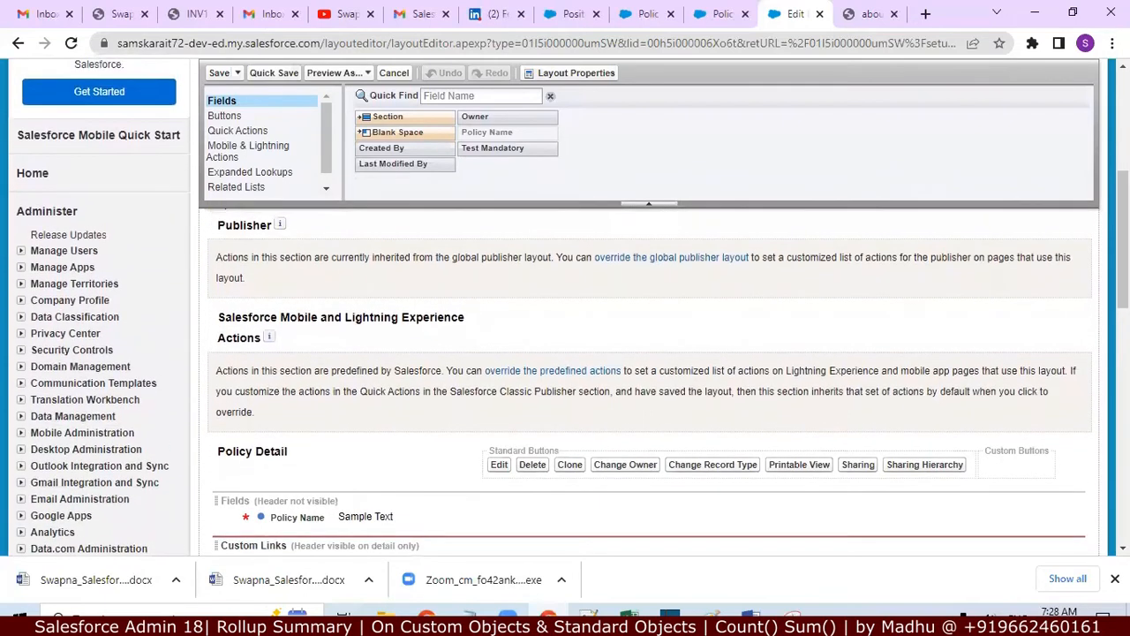
drag(515, 147, 499, 446)
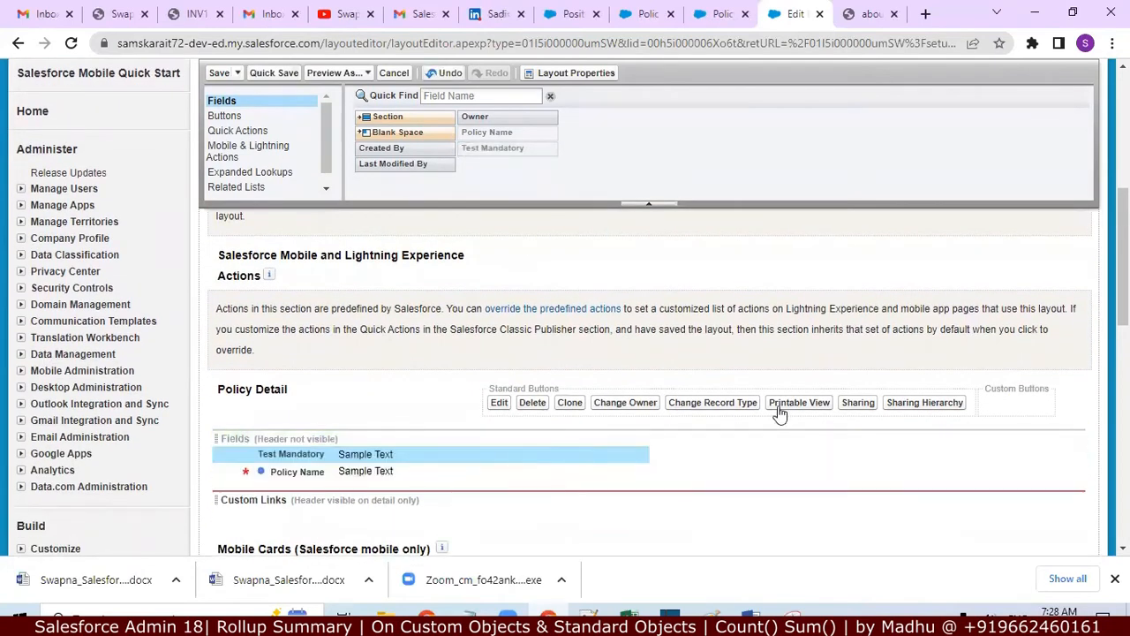
drag(504, 456, 609, 466)
drag(593, 460, 702, 458)
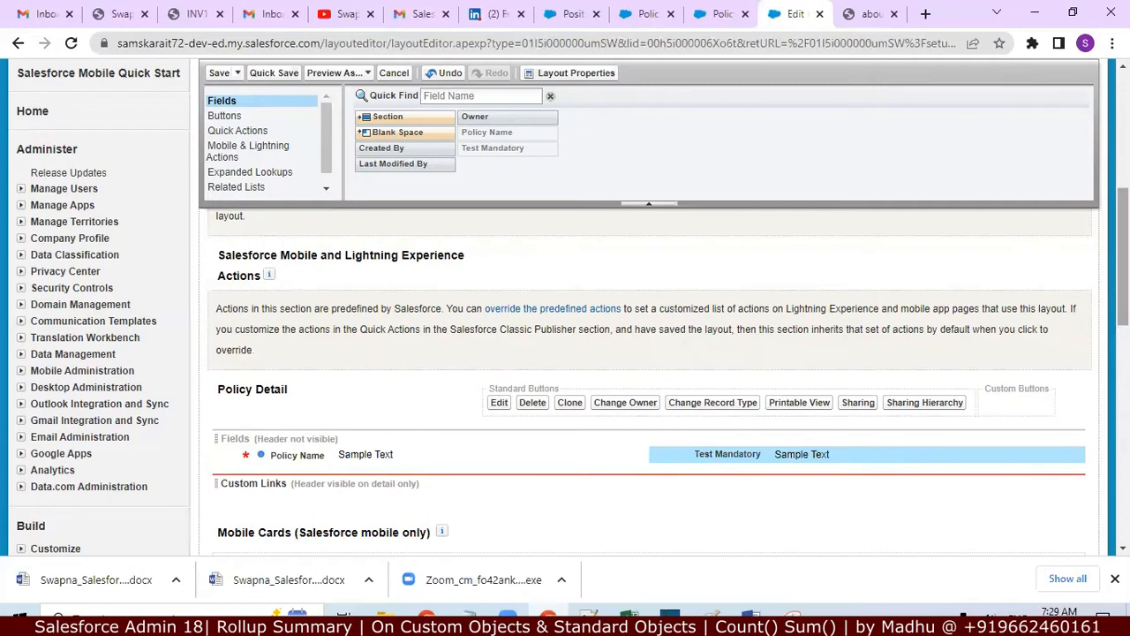
Review the sections of Test Page Layout, from the highlights panel and actions to the Policy Detail fields
scroll(565, 309, up, 2)
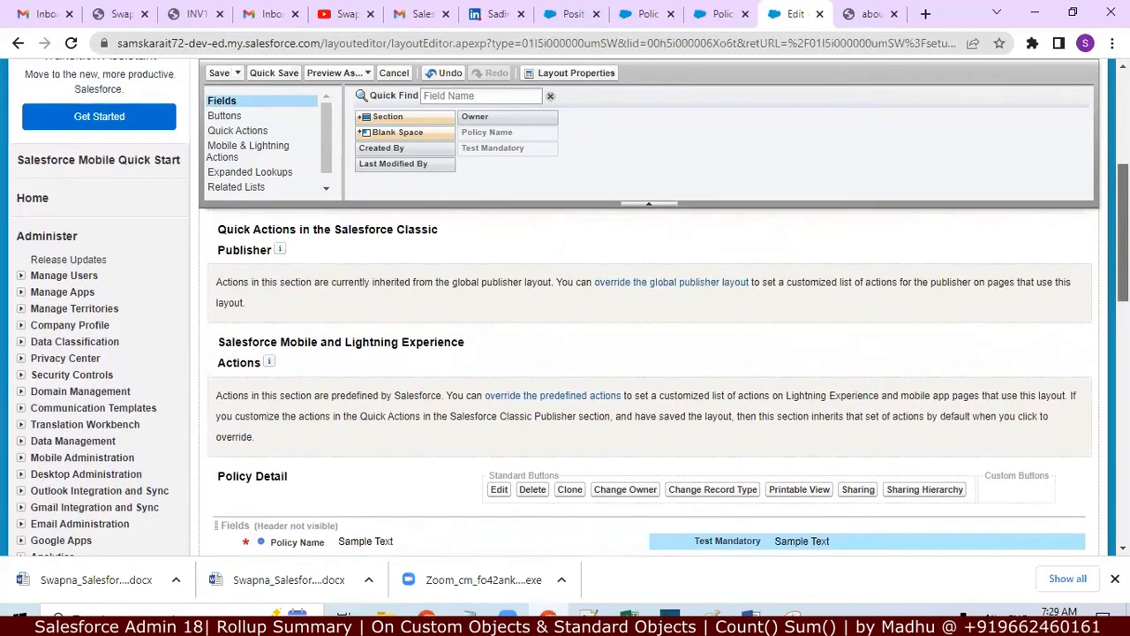
scroll(565, 309, up, 3)
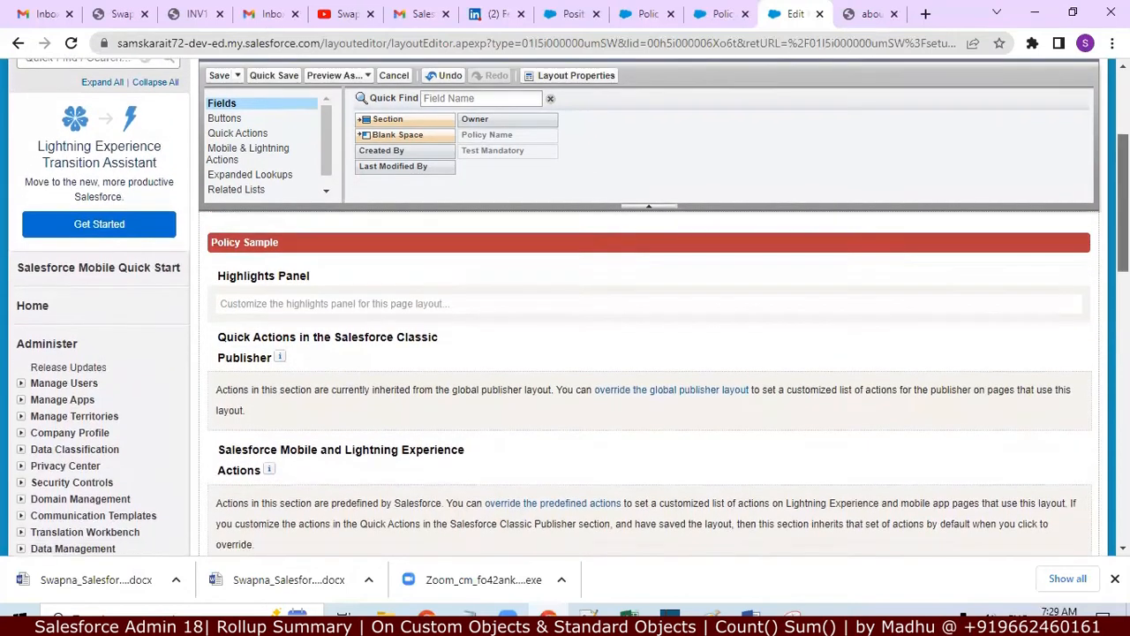
scroll(564, 353, down, 2)
scroll(565, 380, up, 1)
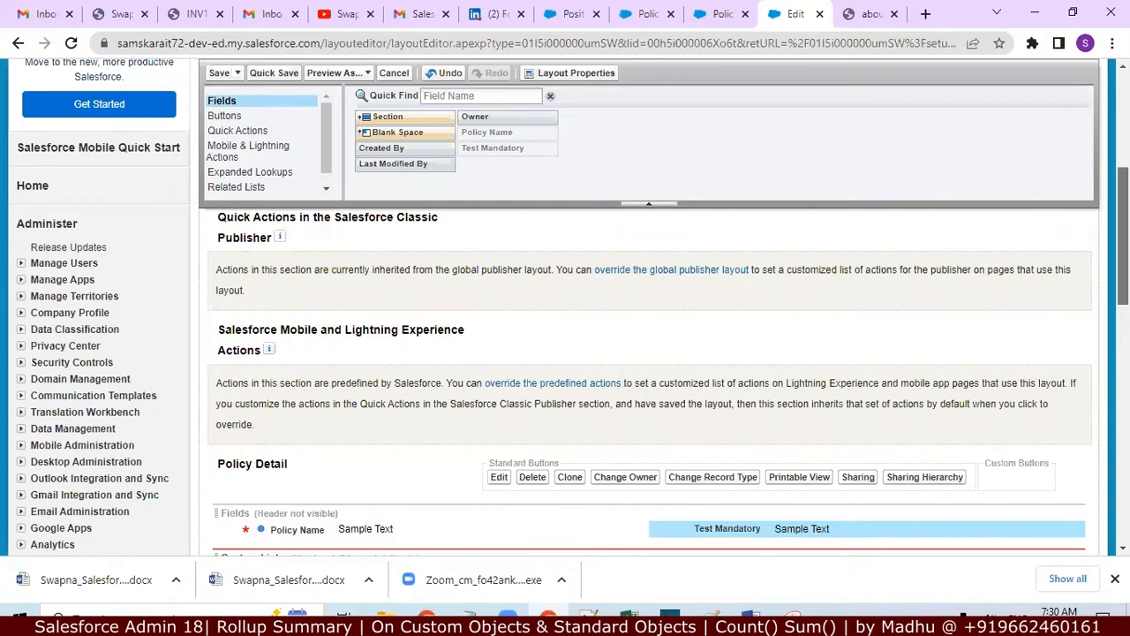
scroll(1122, 229, up, 3)
scroll(565, 309, up, 1)
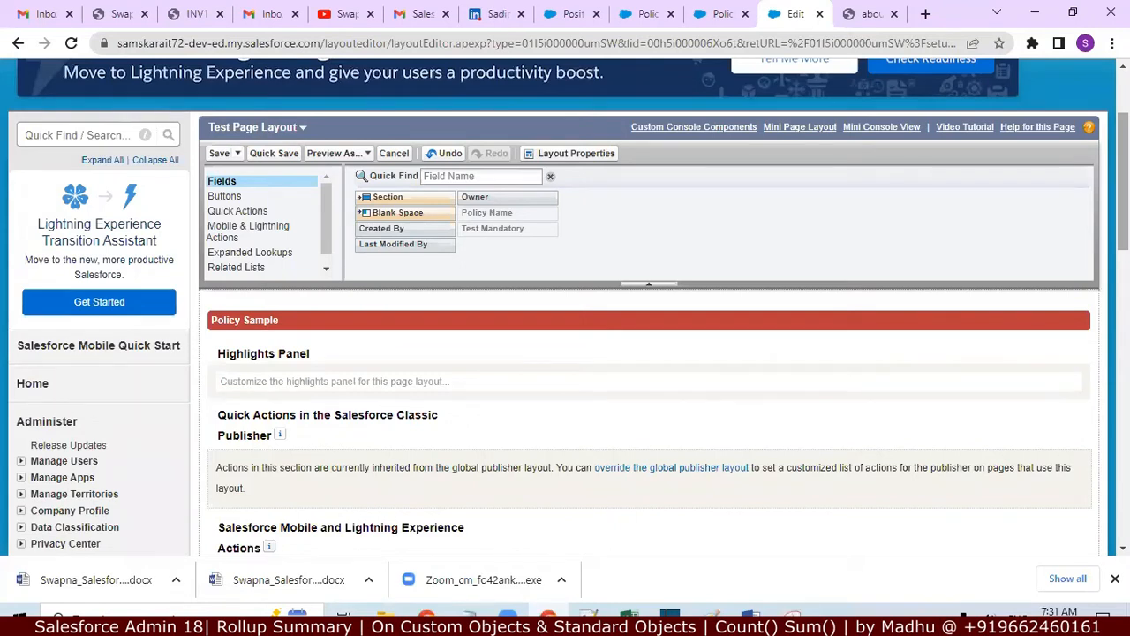
scroll(565, 309, up, 2)
scroll(565, 309, down, 1)
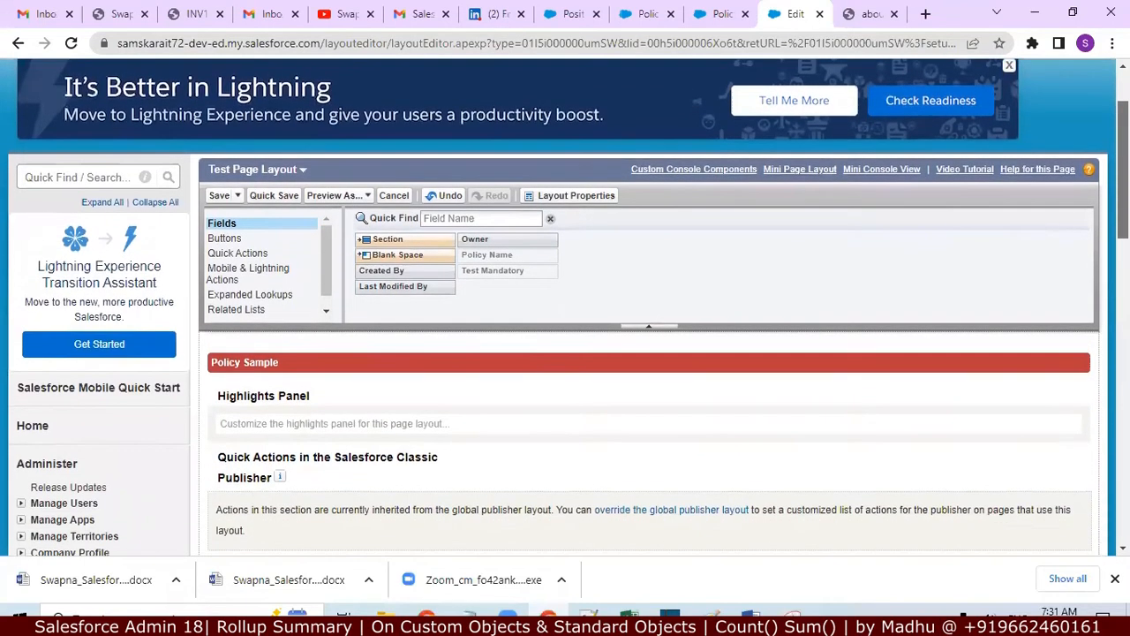
scroll(565, 309, down, 4)
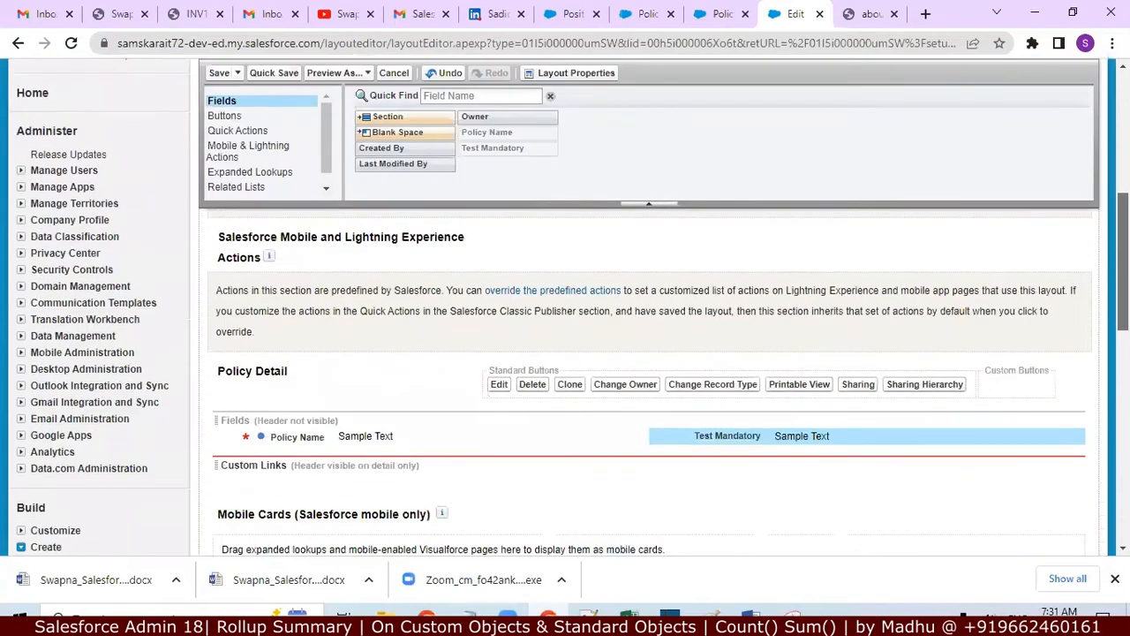
scroll(565, 309, down, 2)
scroll(565, 309, up, 3)
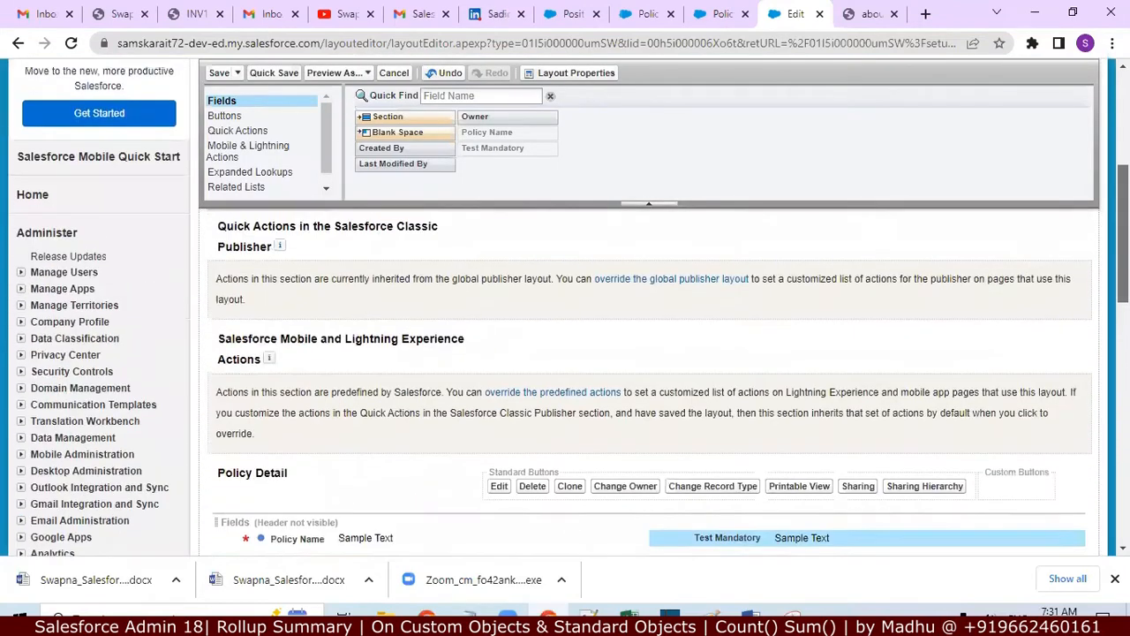
scroll(1098, 128, up, 4)
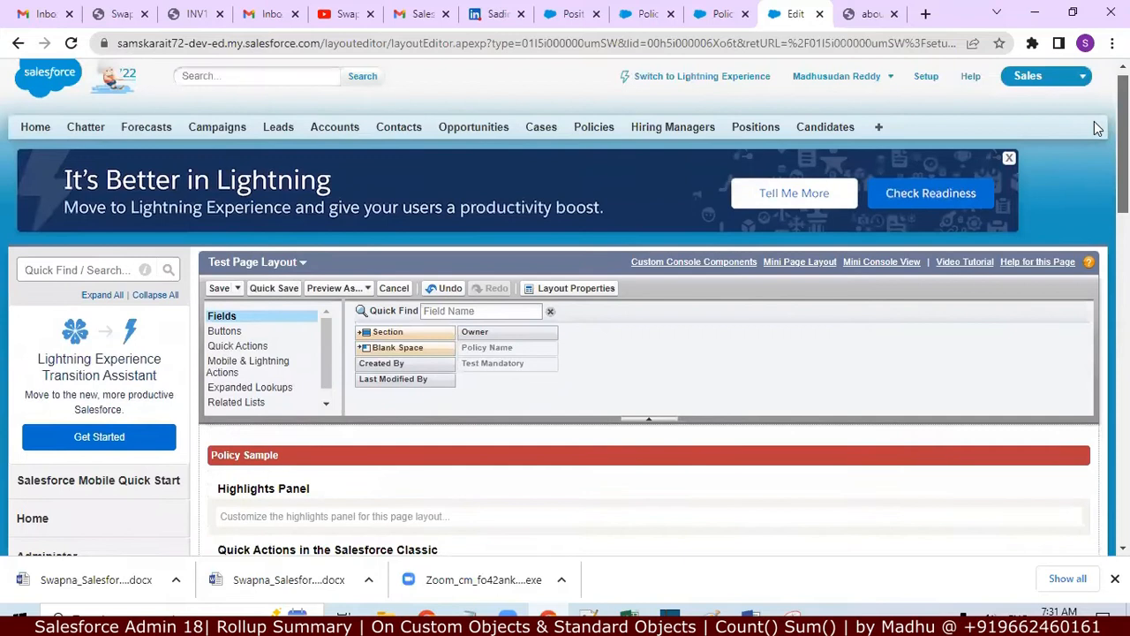
scroll(1097, 124, up, 1)
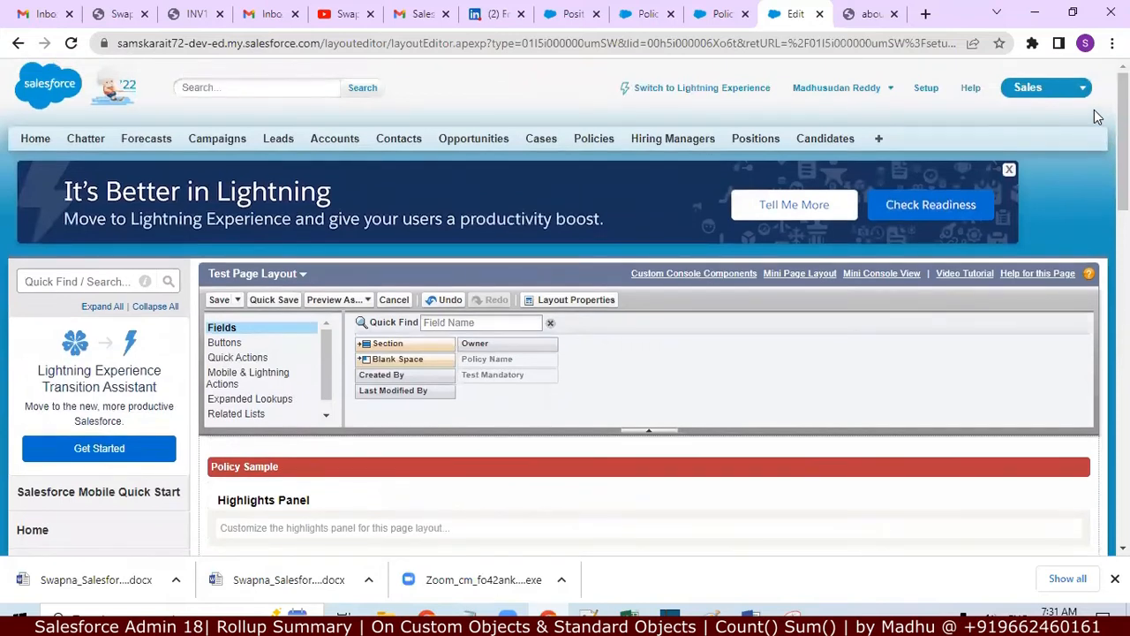
Open the Vehicle Policy record from the Policies home page and open its page layout for editing
click(590, 141)
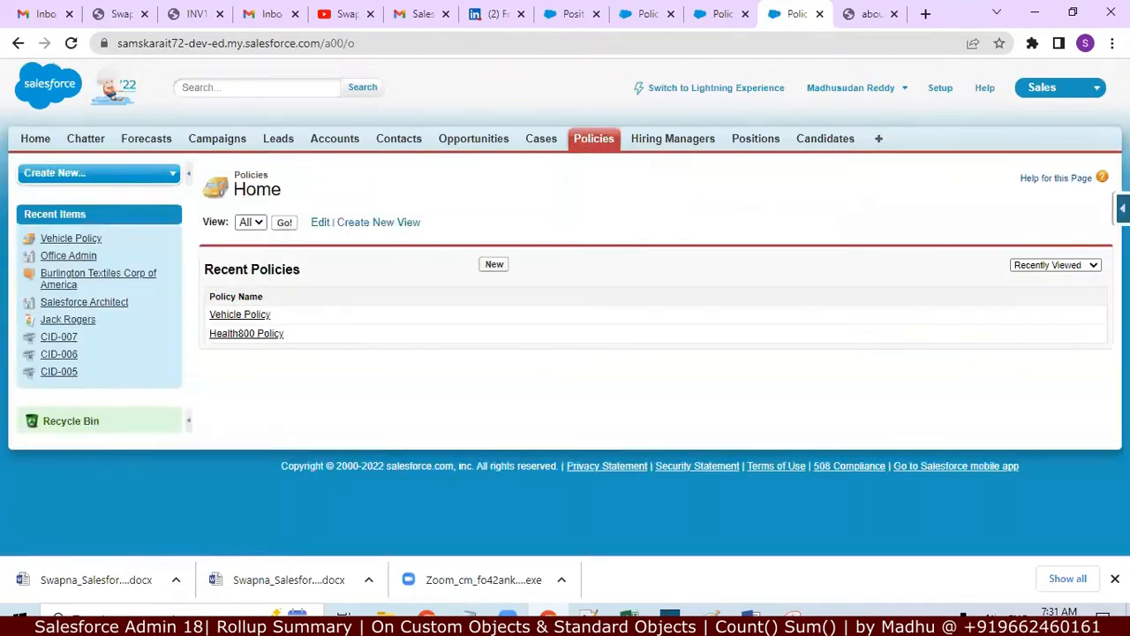
mouse_move(1122, 207)
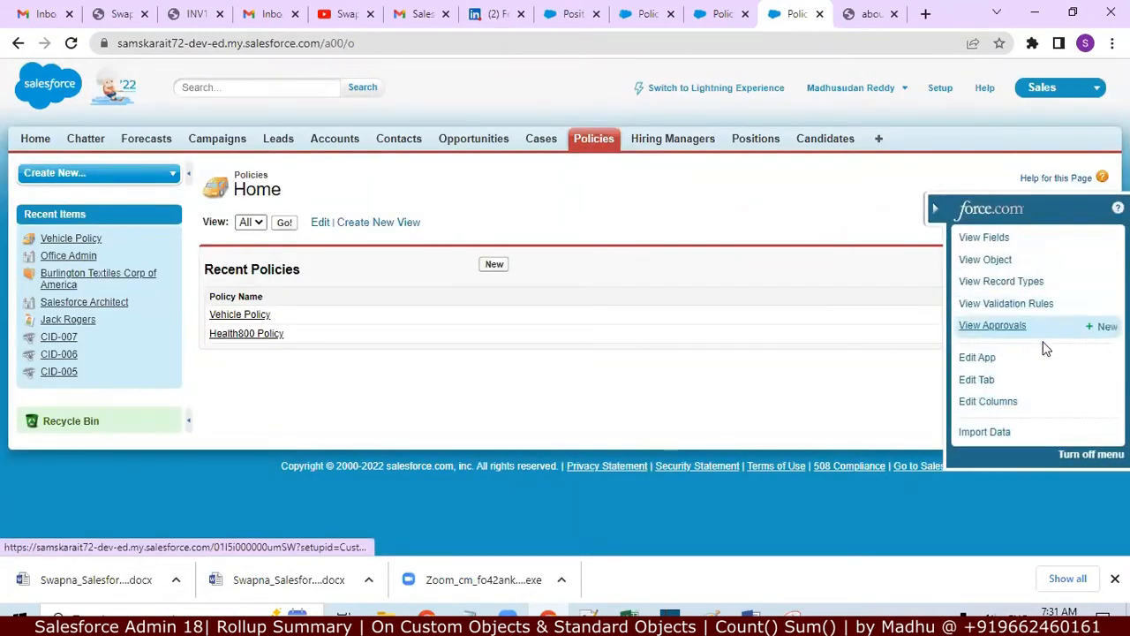
click(266, 316)
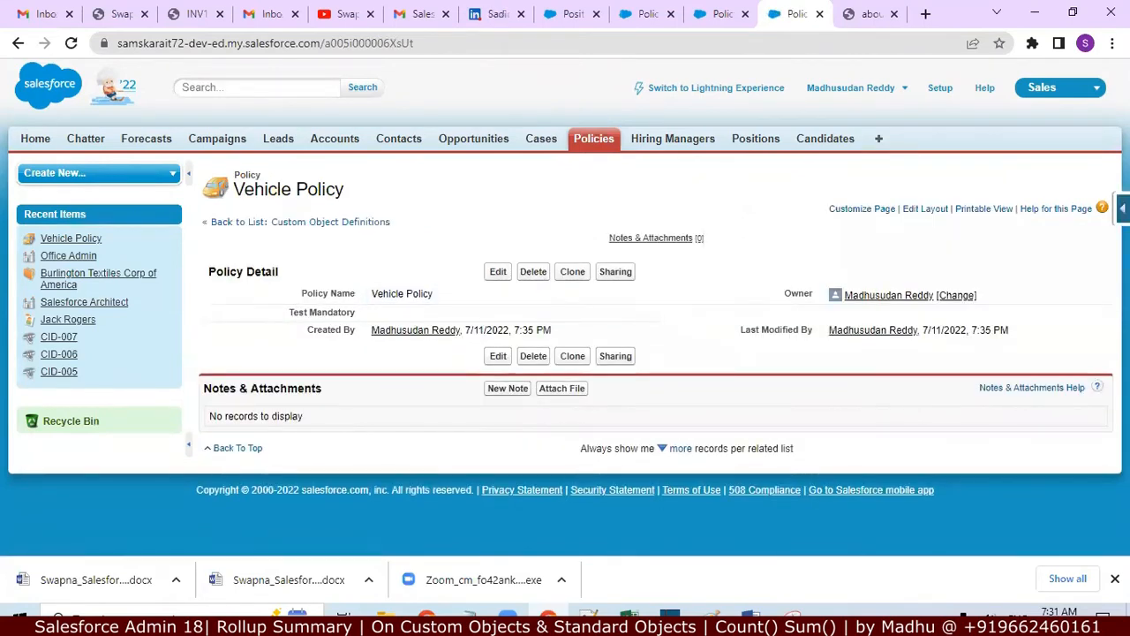
mouse_move(1122, 208)
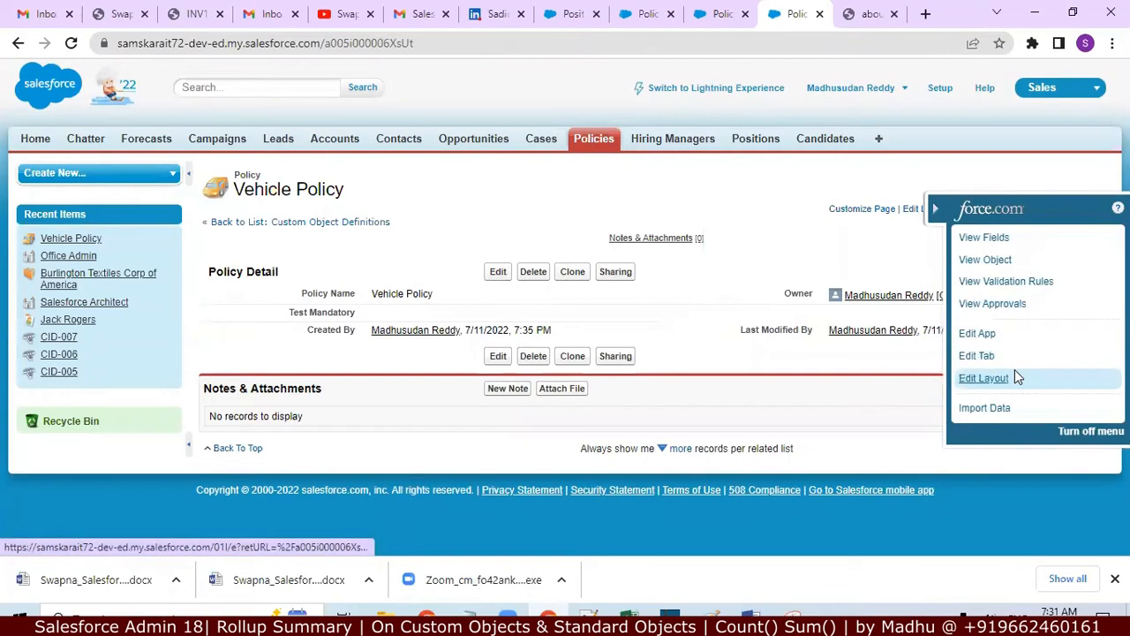
click(1006, 386)
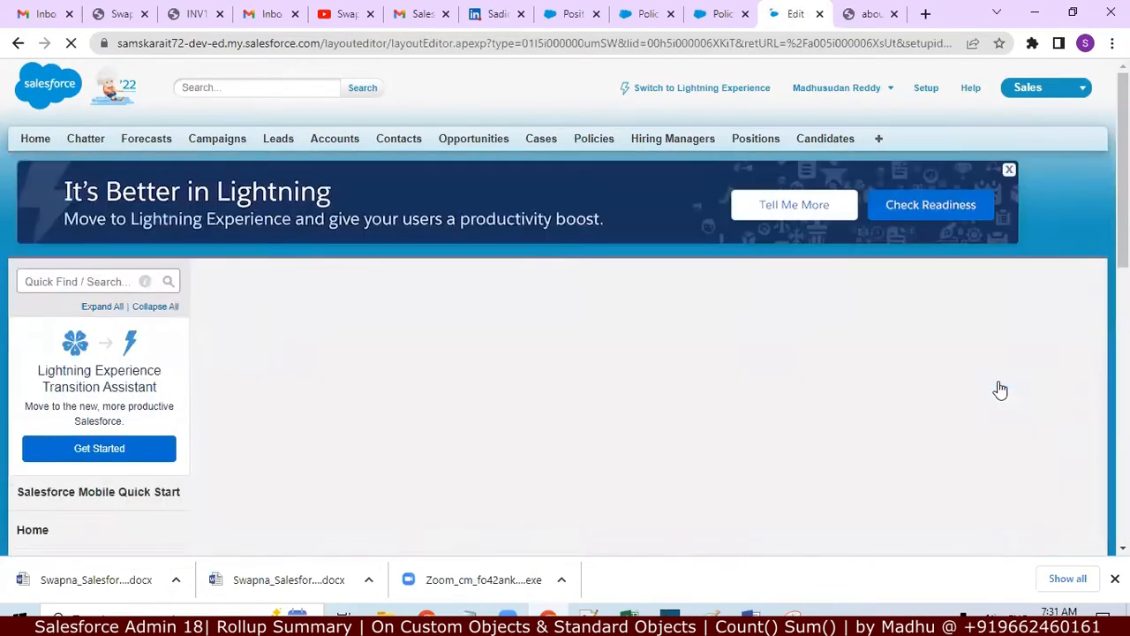
Examine the Information, System Information and Custom Links sections of Policy Detail in Policy Layout
scroll(565, 353, down, 3)
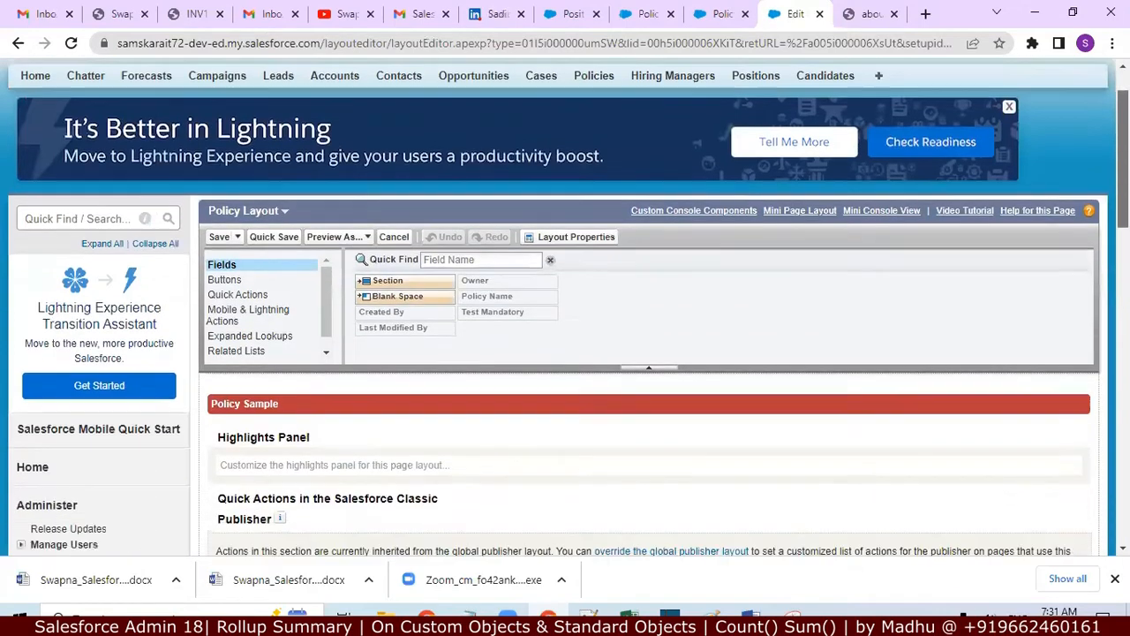
scroll(565, 353, down, 1)
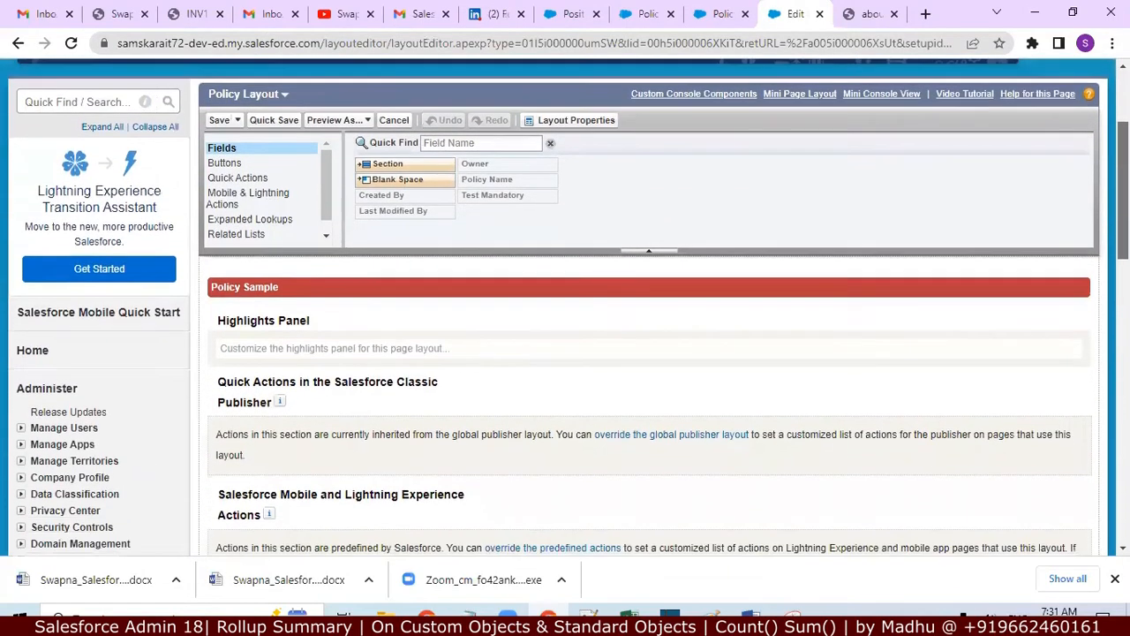
scroll(565, 353, down, 3)
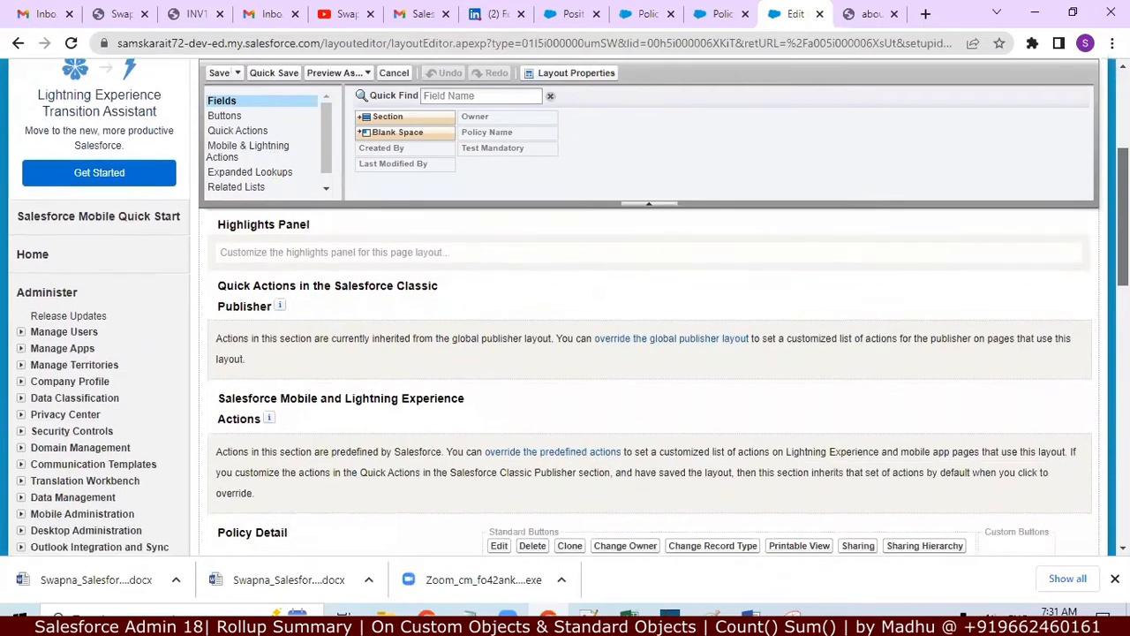
scroll(565, 353, down, 4)
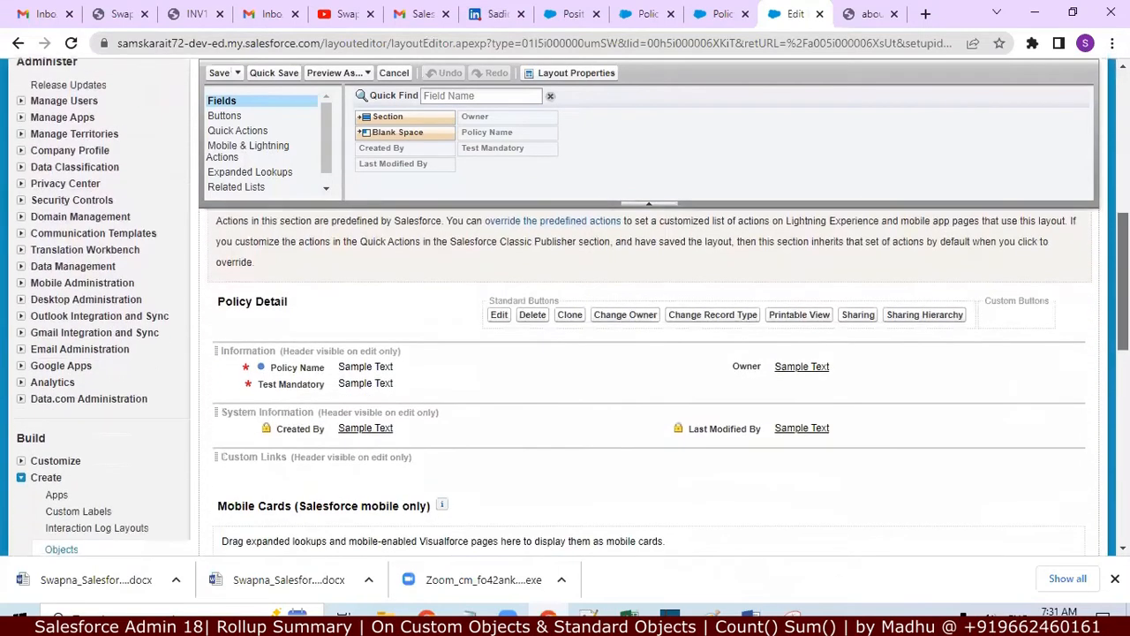
scroll(565, 353, down, 1)
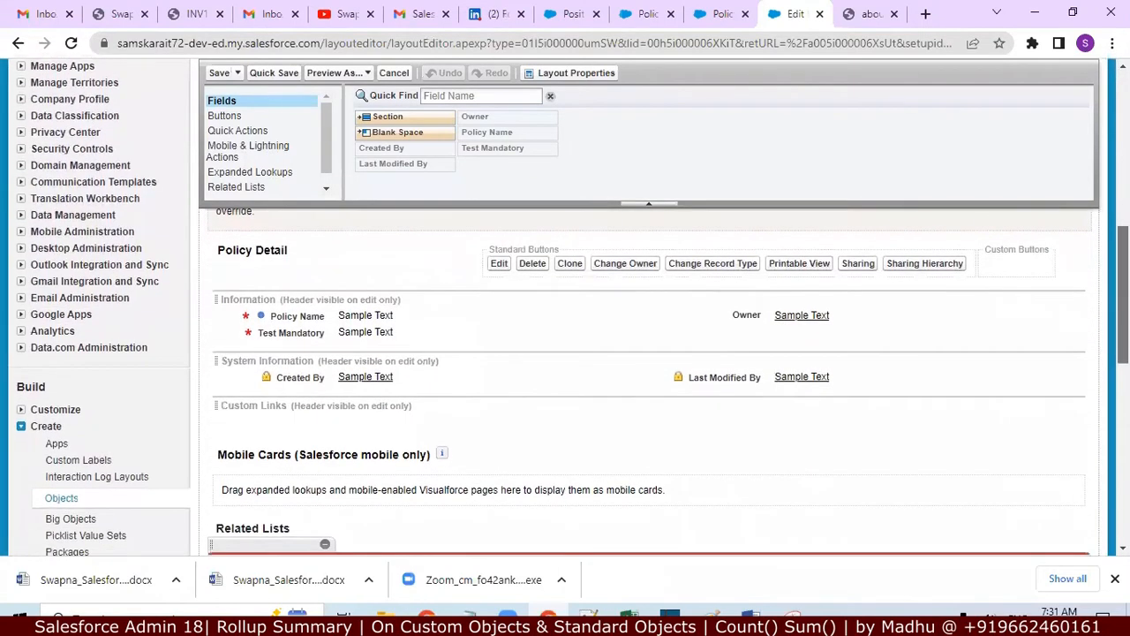
scroll(565, 353, down, 1)
scroll(565, 353, down, 1)
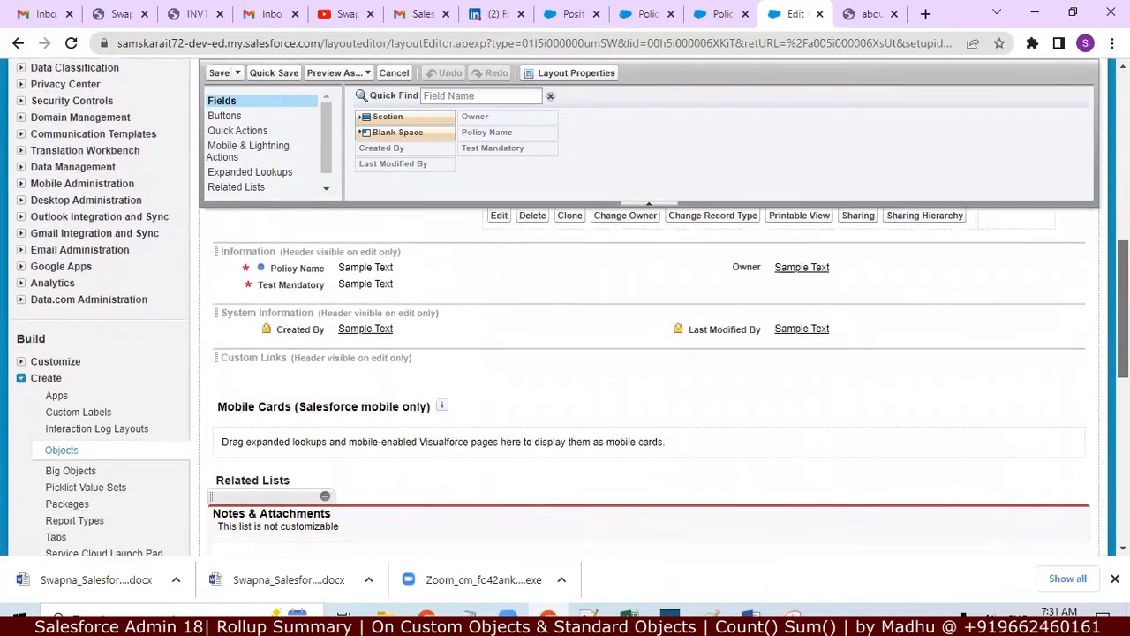
scroll(565, 353, up, 1)
scroll(565, 353, up, 1)
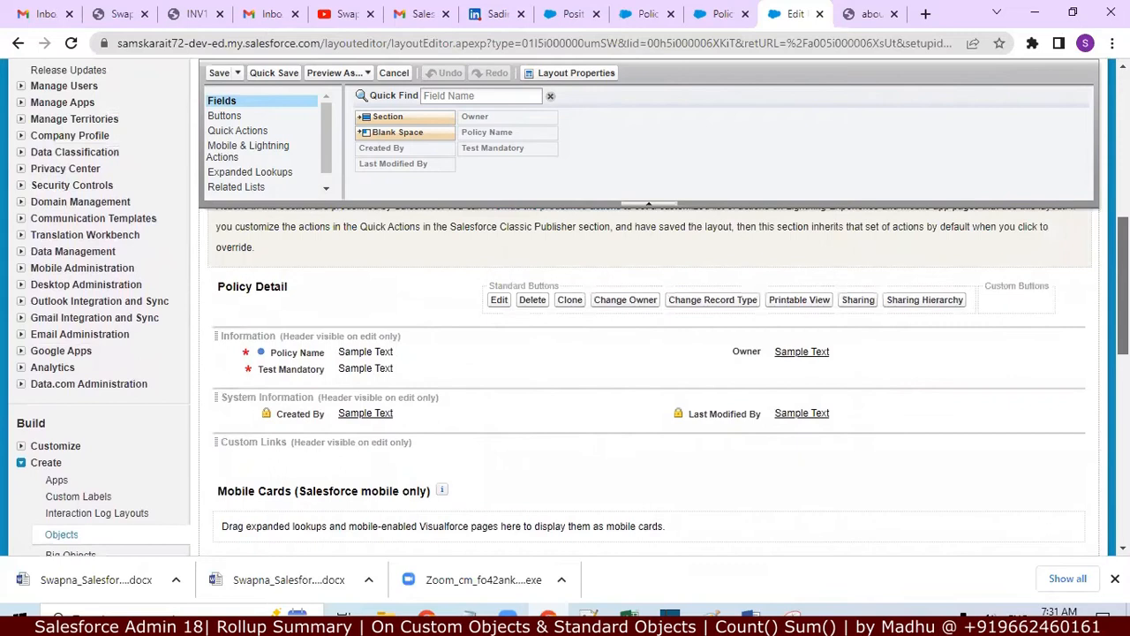
scroll(1094, 217, up, 7)
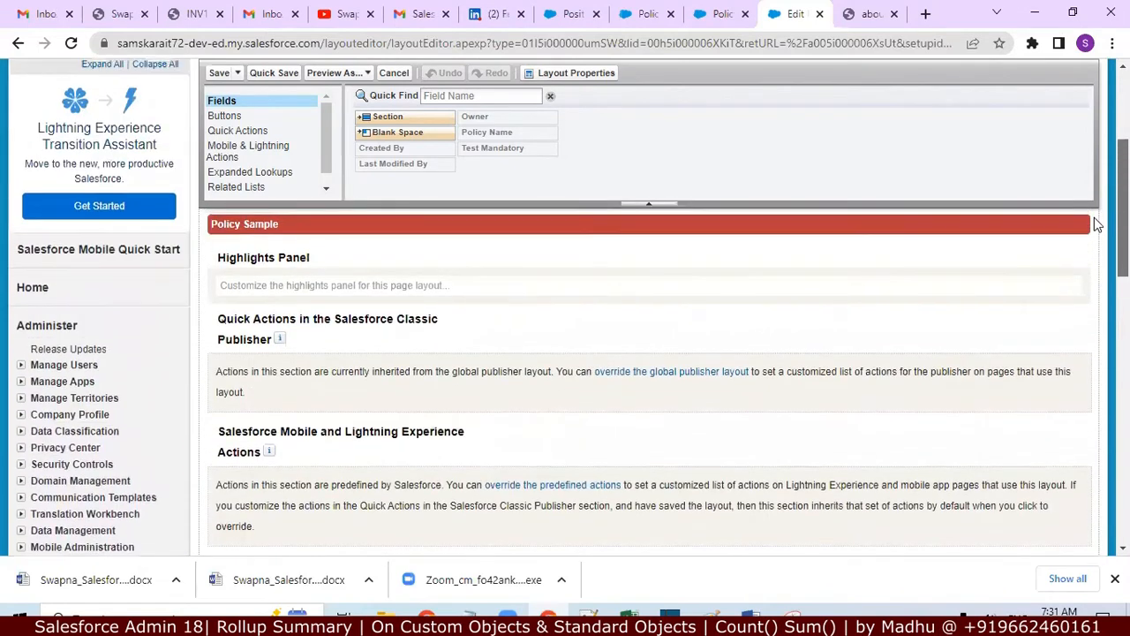
scroll(1092, 207, up, 3)
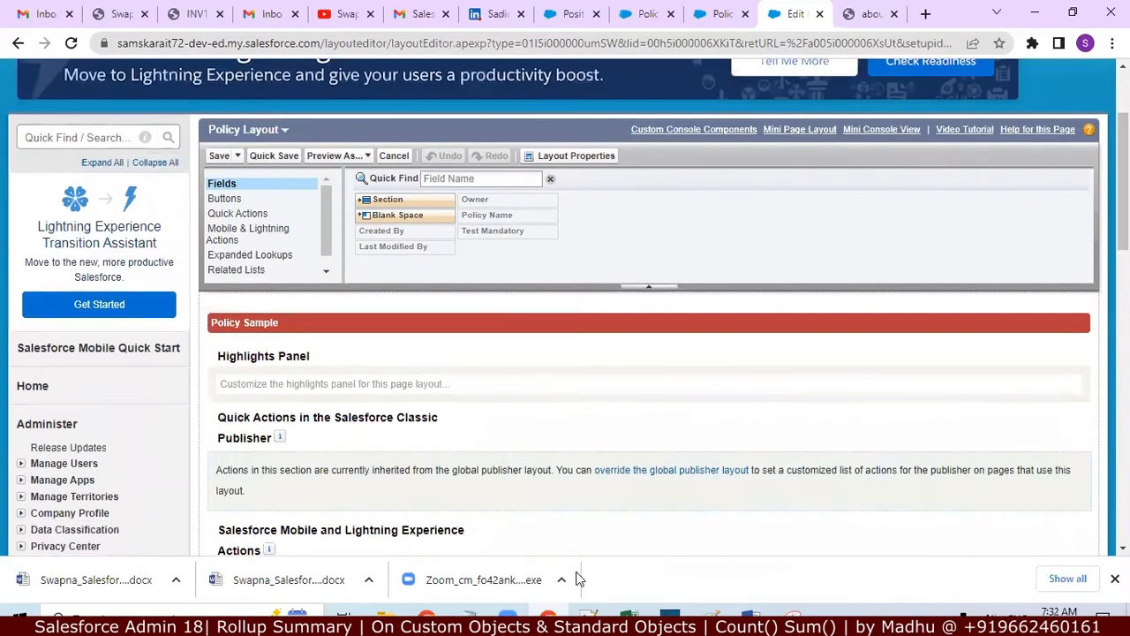
Switch to the Notepad++ notes and insert blank lines between the "clients request" paragraph and the Account and Opportunity section
click(590, 614)
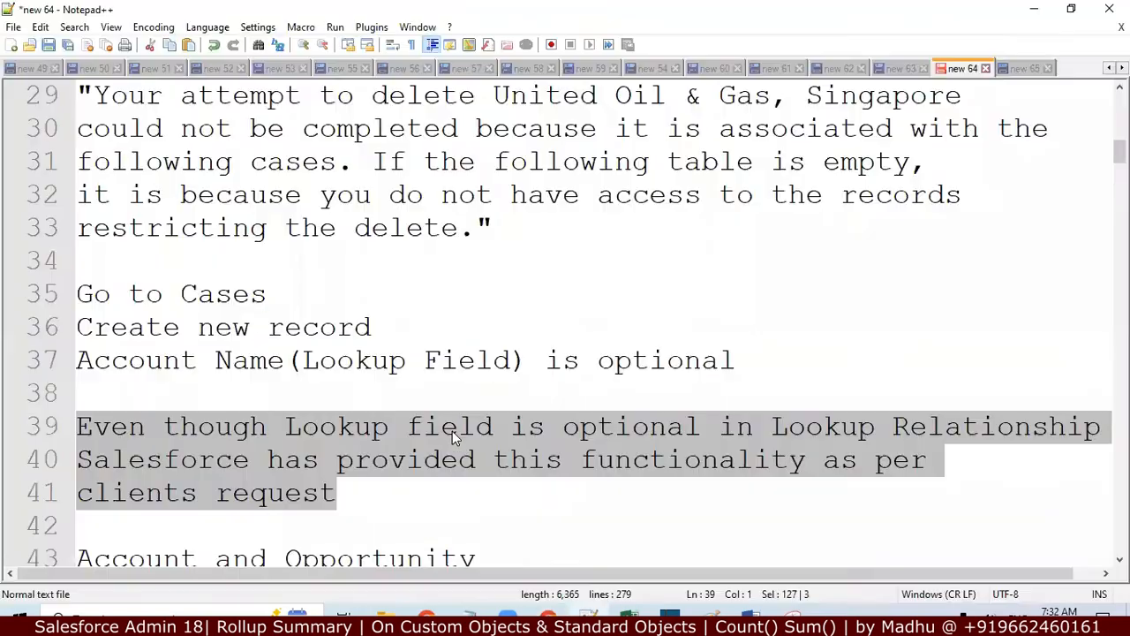
click(373, 484)
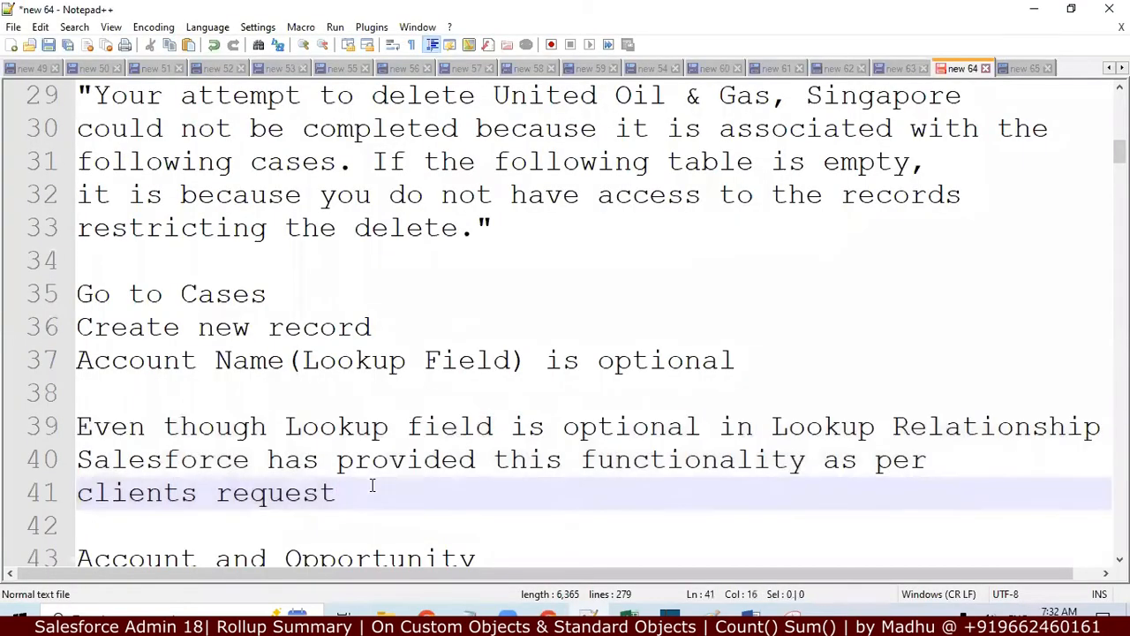
key(Down)
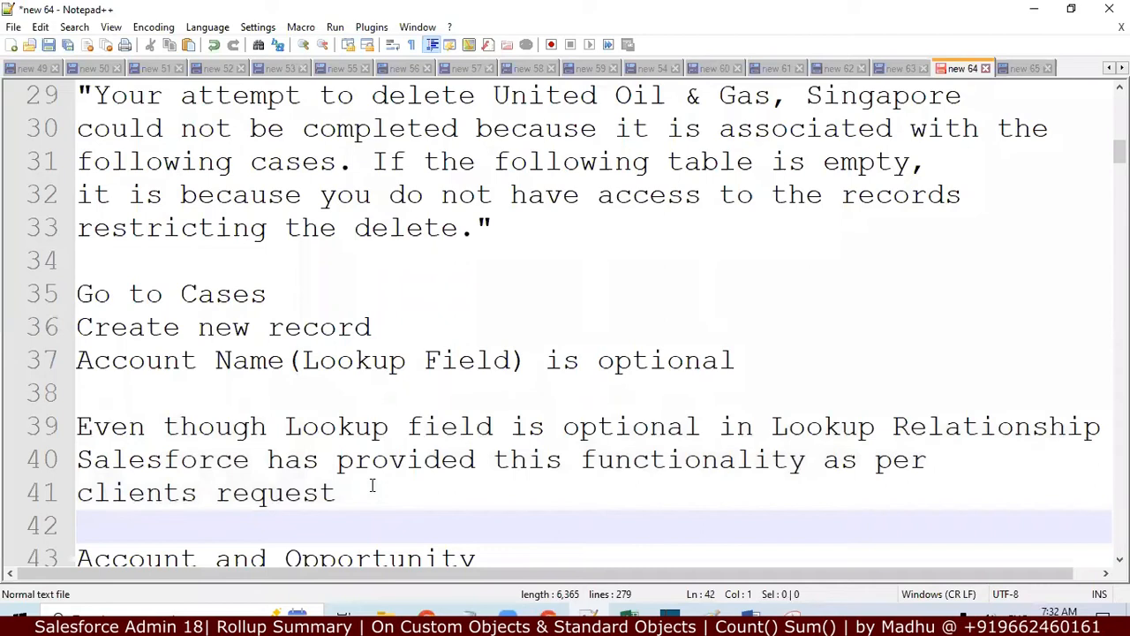
key(Down)
key(Down)
key(Down)
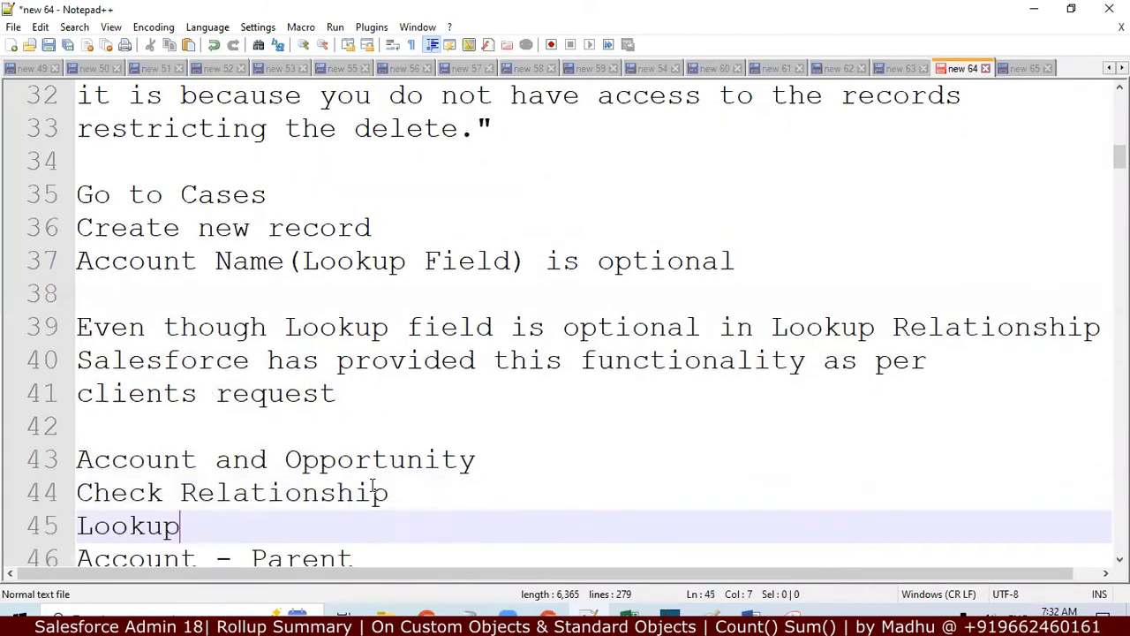
key(Up)
key(Up)
key(Up)
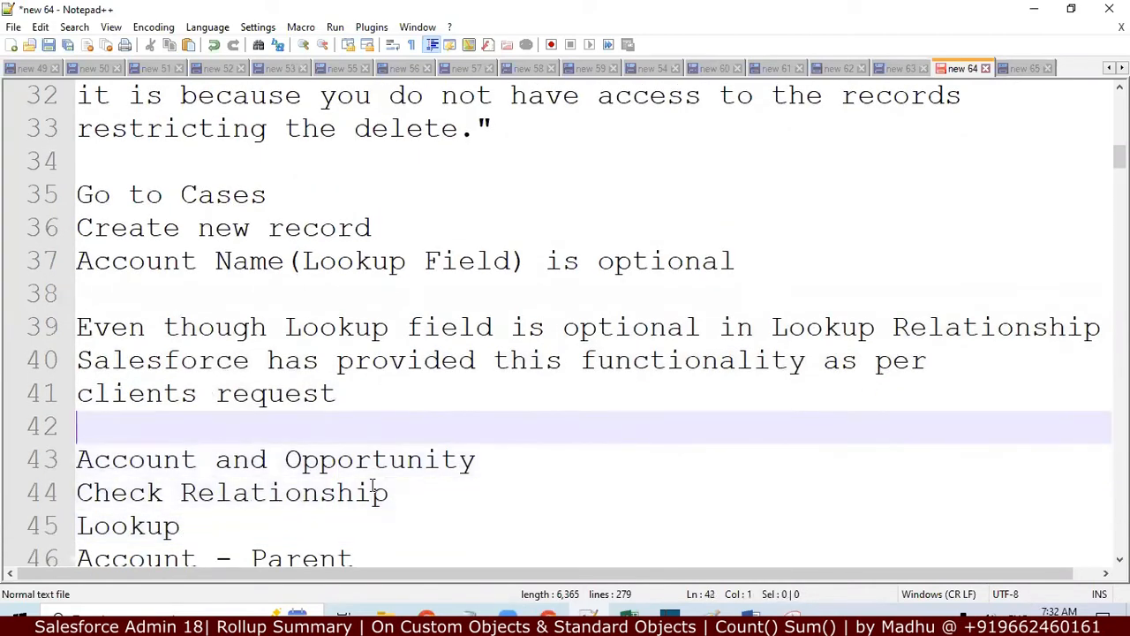
key(Return)
key(Return)
key(Up)
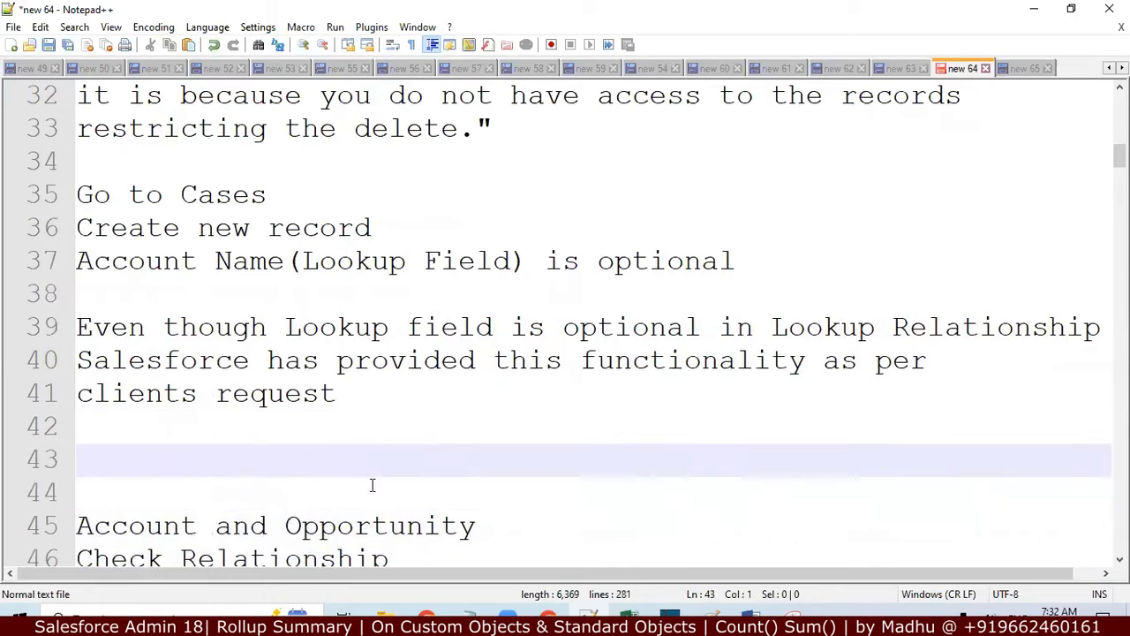
Enter "Application" and "Object/Tab" on separate lines above the Account and Opportunity section
text(A)
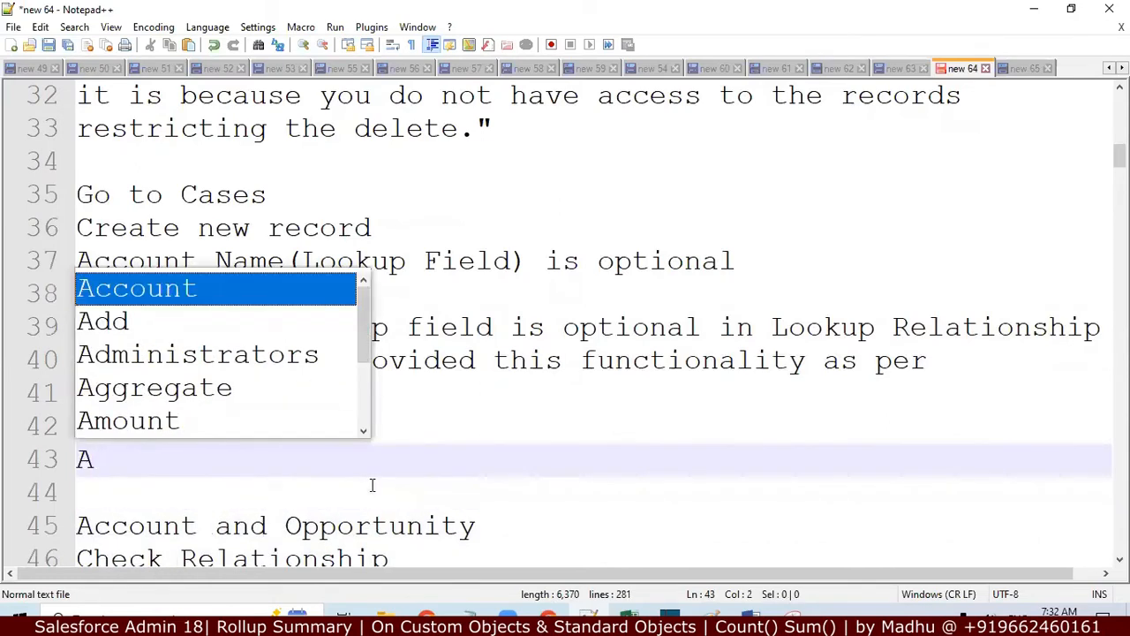
text(pplication)
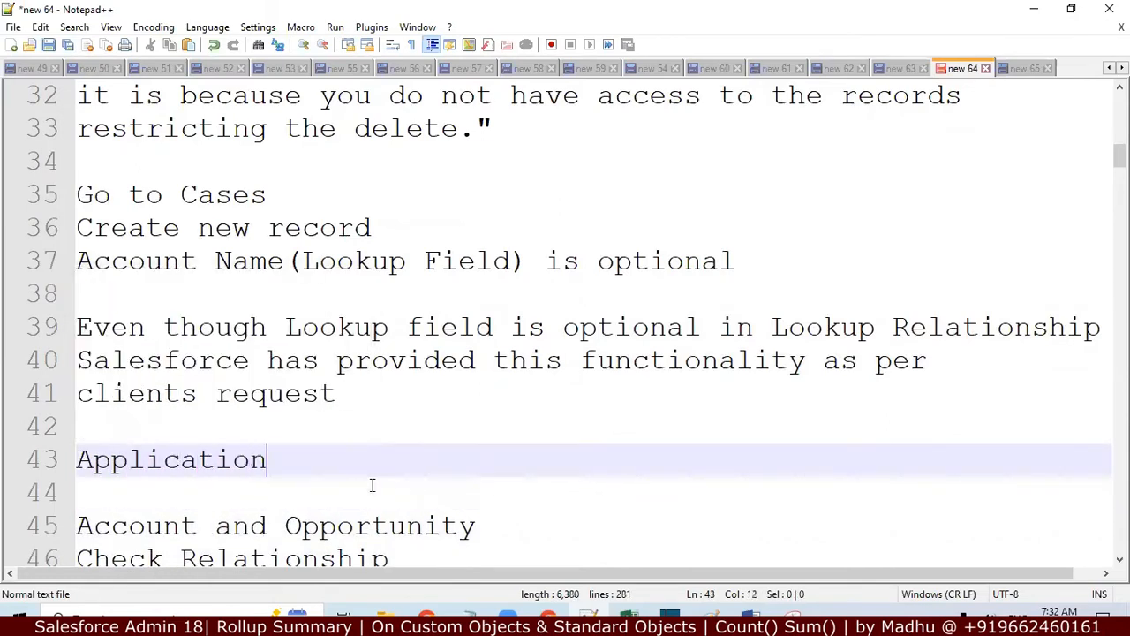
key(Return)
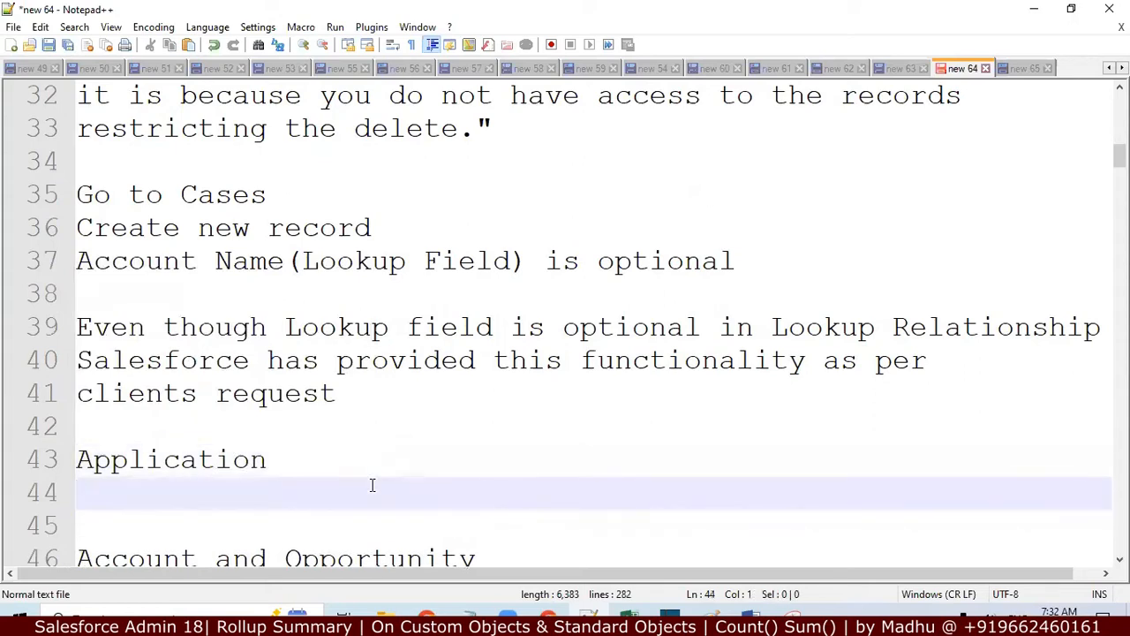
text(Object)
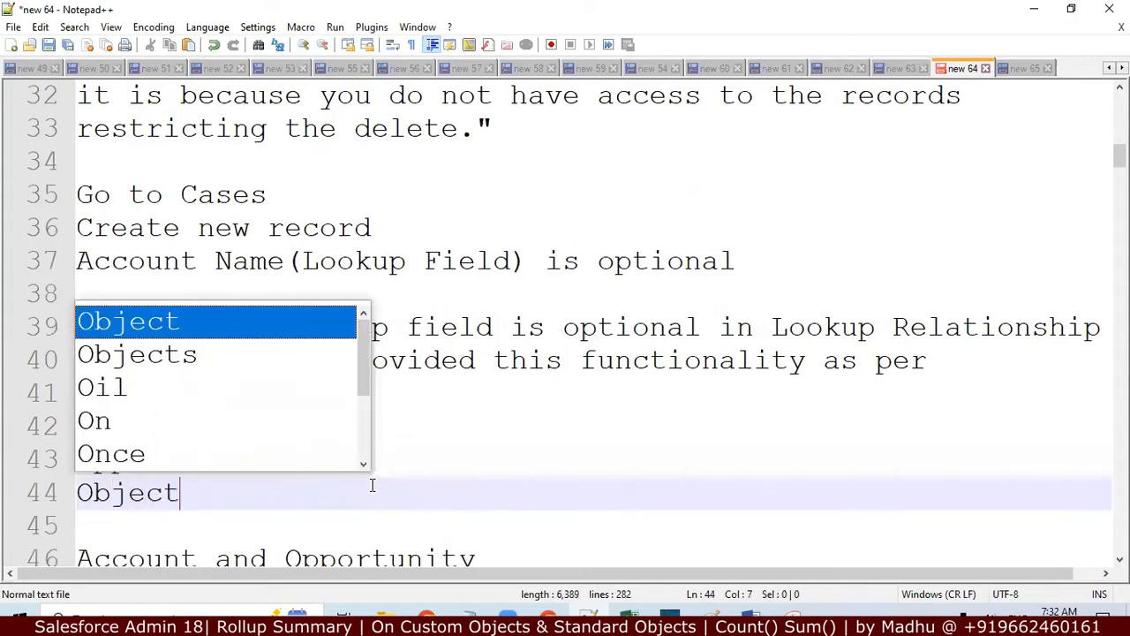
text(/Tab)
key(Return)
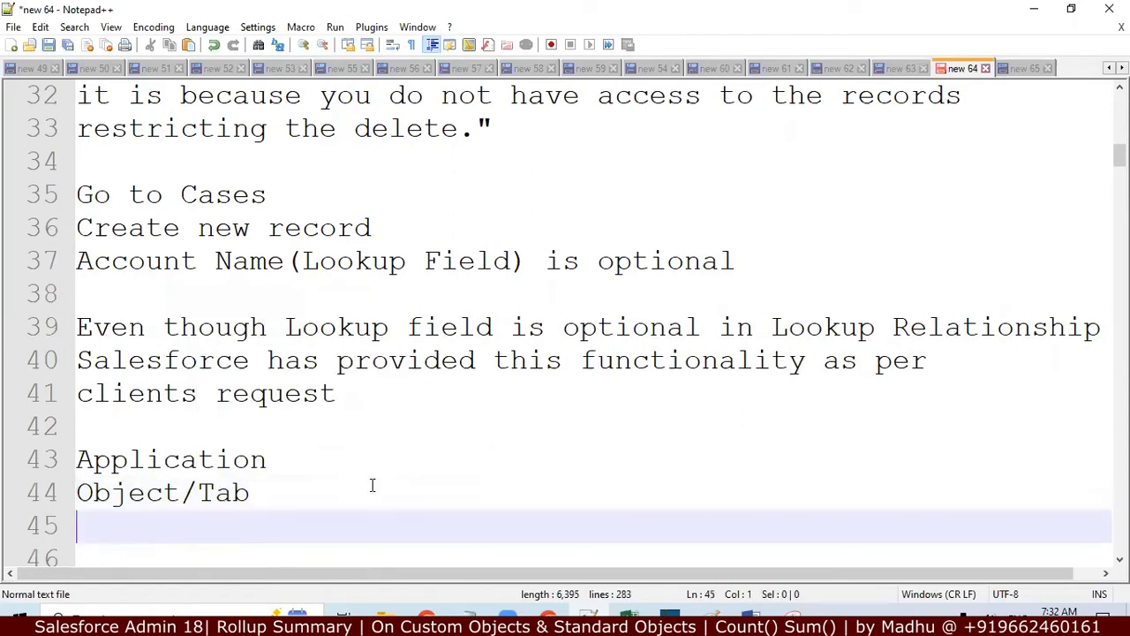
Add the lines "Field" and "Page Layout" below Object/Tab
text(Filed)
key(BackSpace)
key(BackSpace)
key(BackSpace)
text(eld)
key(Escape)
key(Return)
text([)
key(Down)
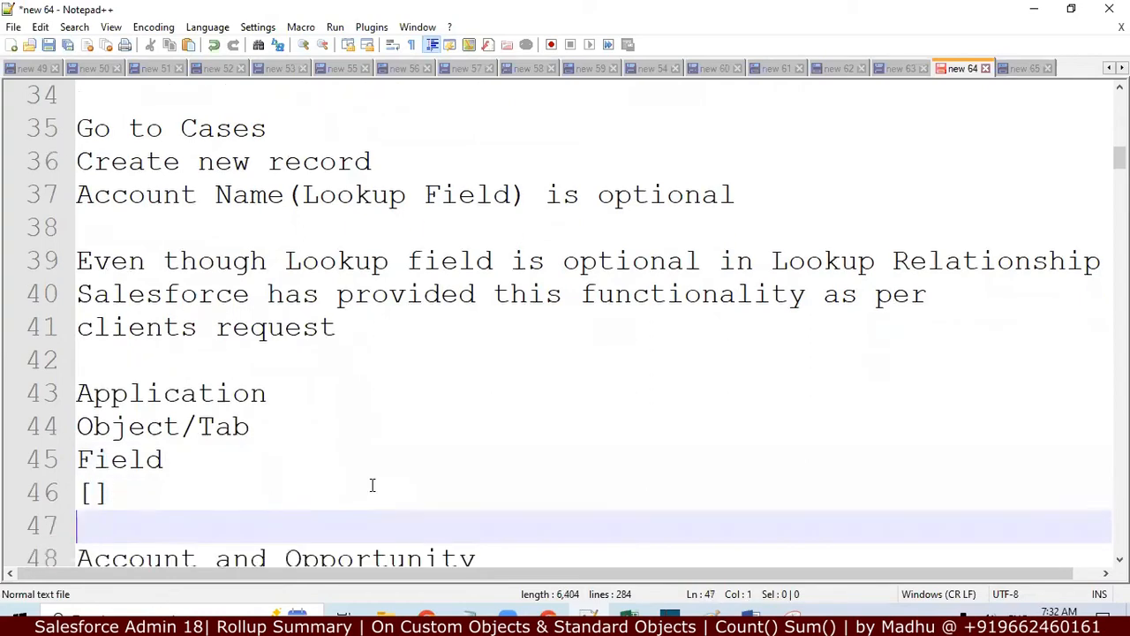
key(Up)
key(Delete)
key(Delete)
text(Page LLa)
key(BackSpace)
key(BackSpace)
text(ayout)
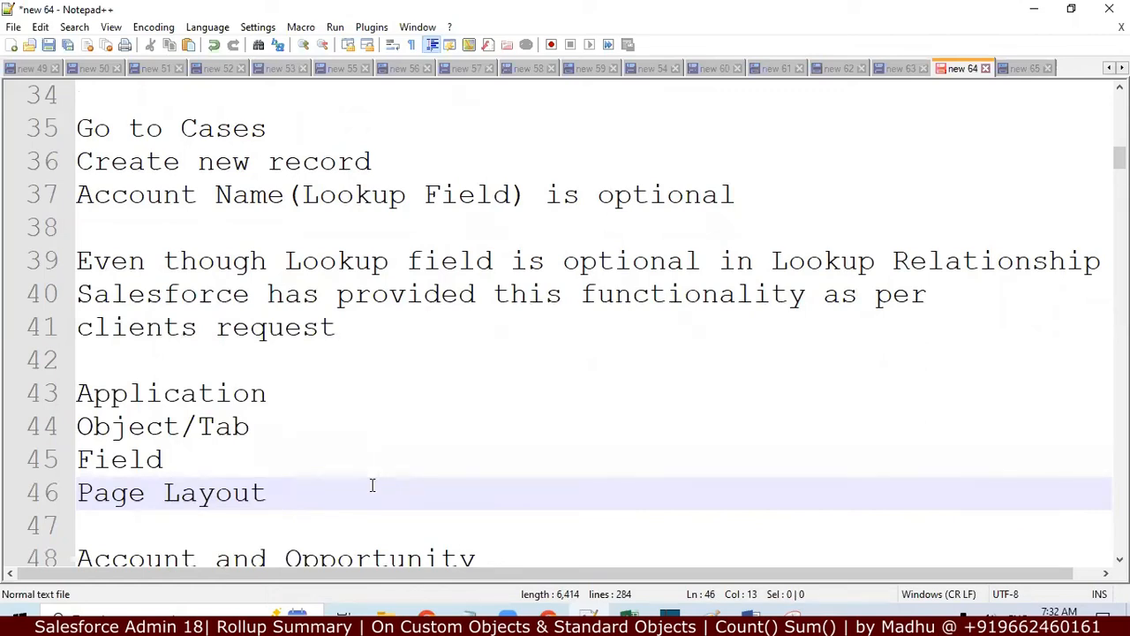
Add the lines "Region" and "Instance" above Application, with Region first
click(155, 370)
key(Return)
text(Is)
key(BackSpace)
text(n)
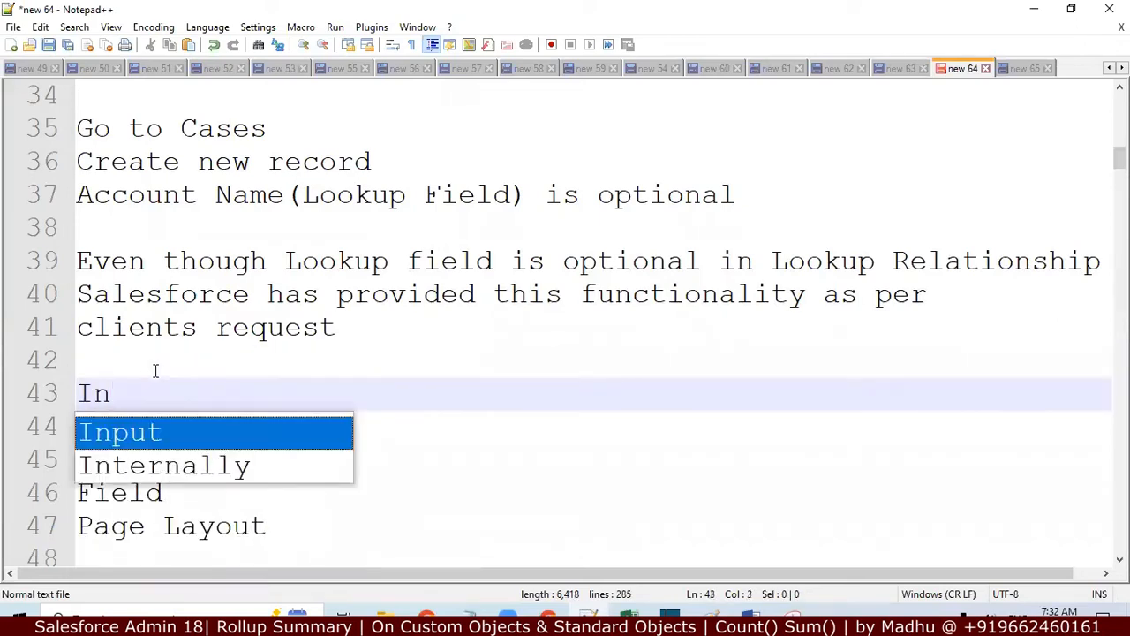
text(stance)
click(154, 370)
text(Region)
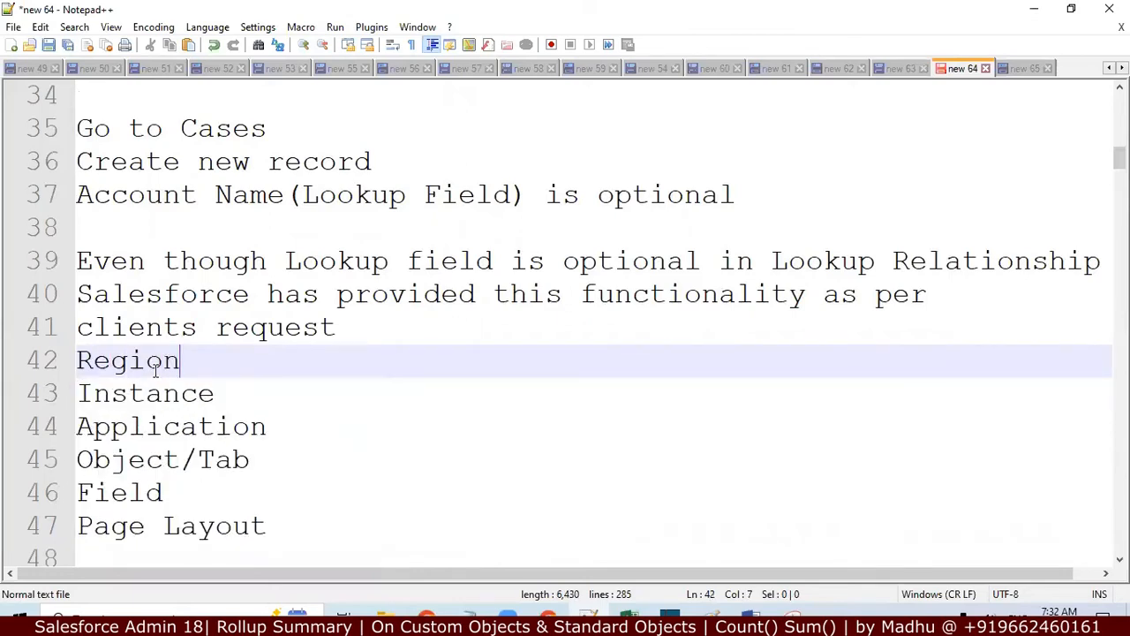
Insert a blank line above Region to separate the list from the preceding paragraph
key(Left)
key(Left)
key(Left)
key(Left)
key(Left)
key(Left)
key(Left)
key(Return)
Highlight the whole list from Region through Page Layout
key(Down)
key(Down)
key(Down)
key(Down)
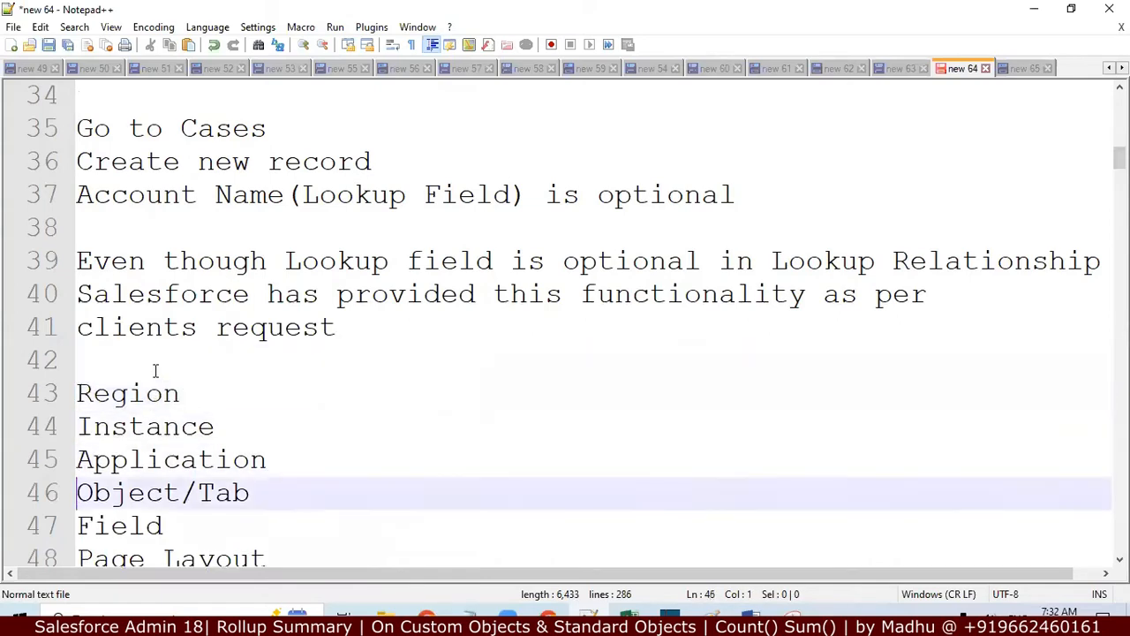
key(Down)
key(Up)
key(Up)
key(Up)
key(Up)
key(Up)
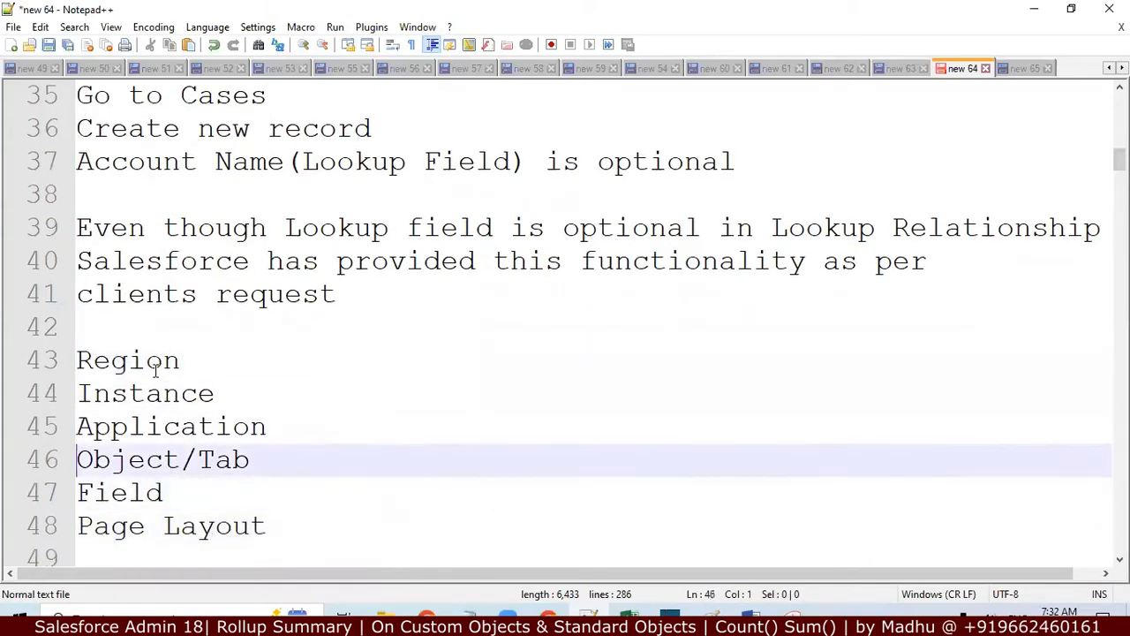
key(shift+Down)
key(shift+Down)
key(shift+Down)
key(shift+Down)
key(shift+Down)
key(shift+End)
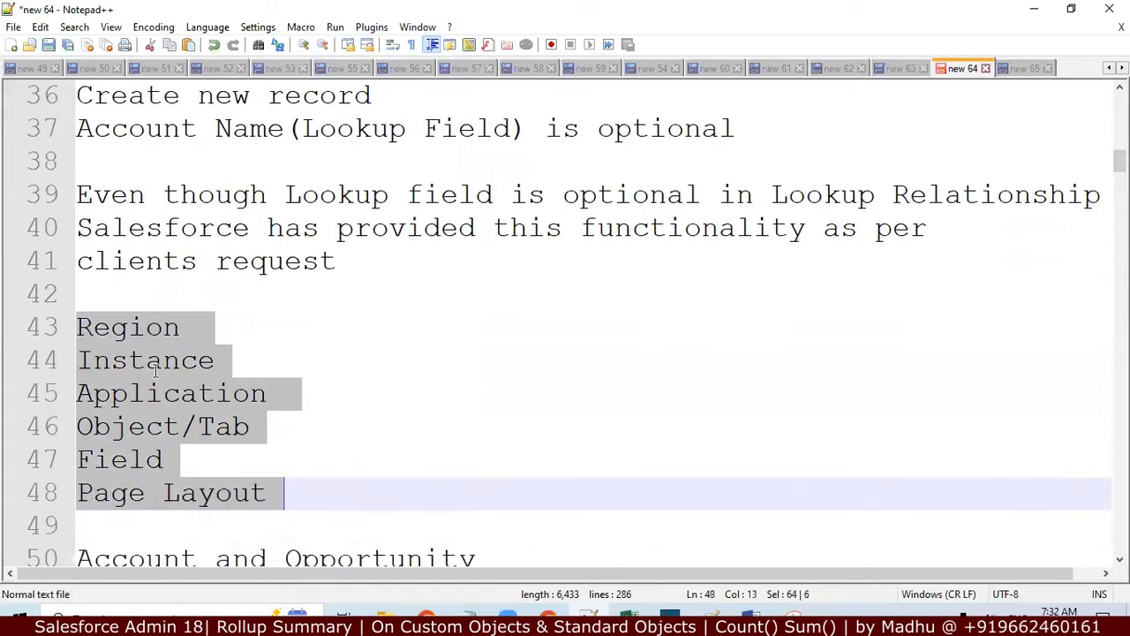
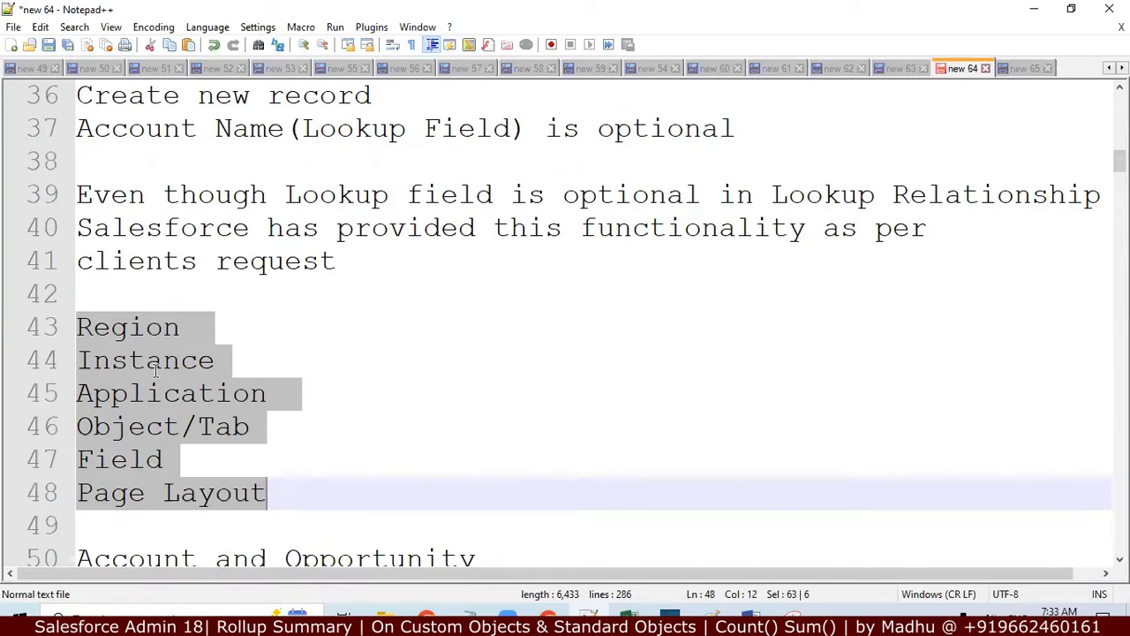
Add the line "Relationships" below Page Layout, keeping a blank line before Account and Opportunity
key(Down)
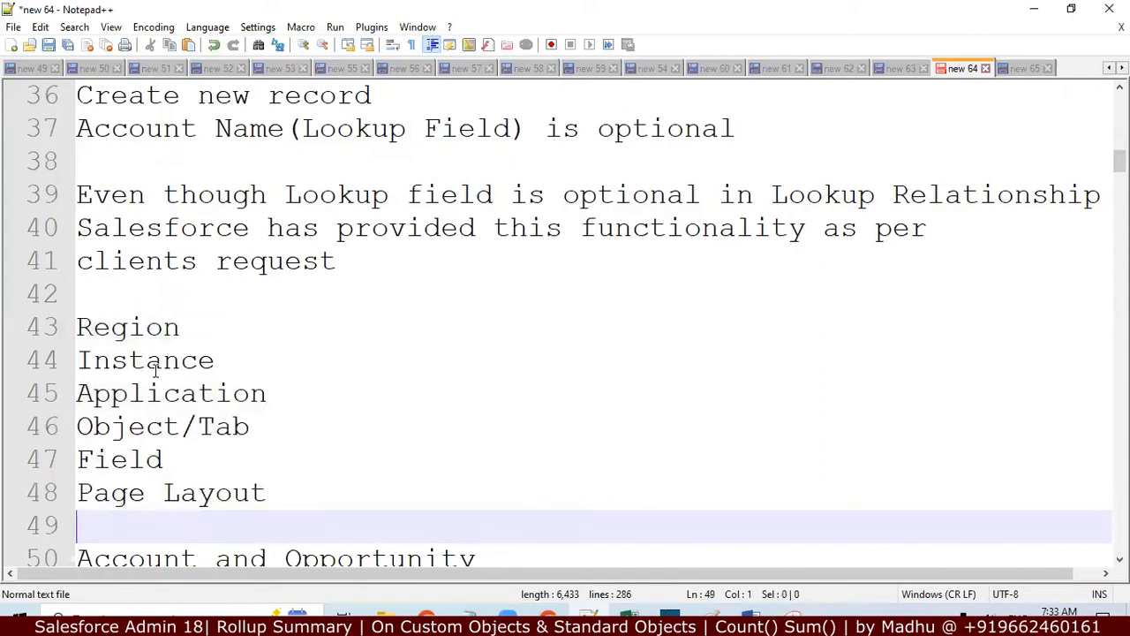
key(Return)
key(Up)
text(R)
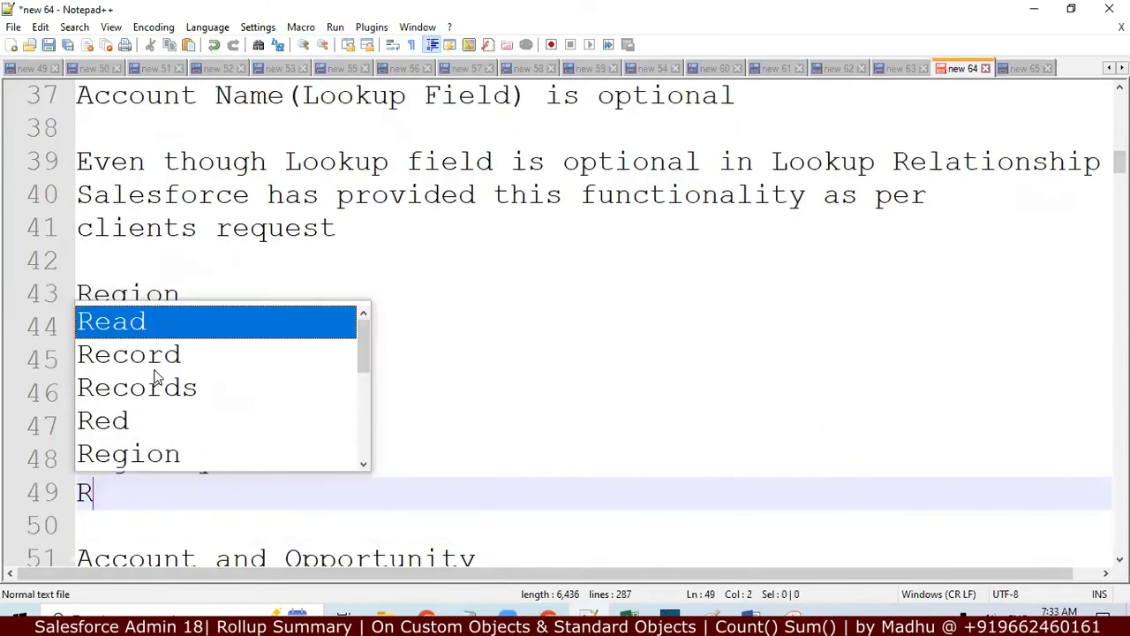
text(elationsh)
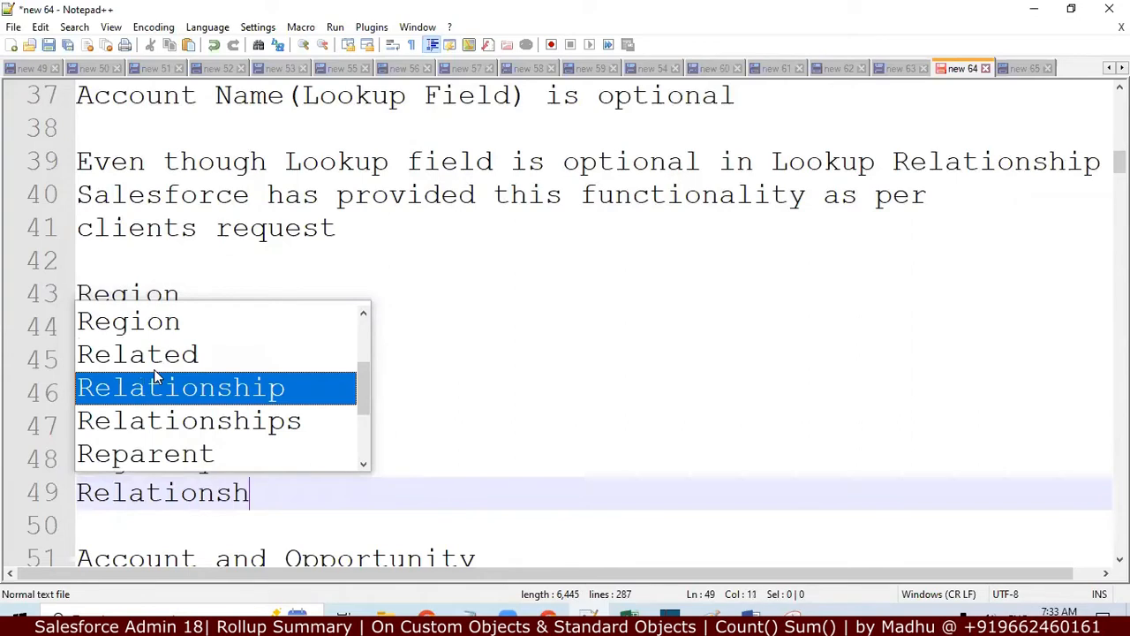
text(ips)
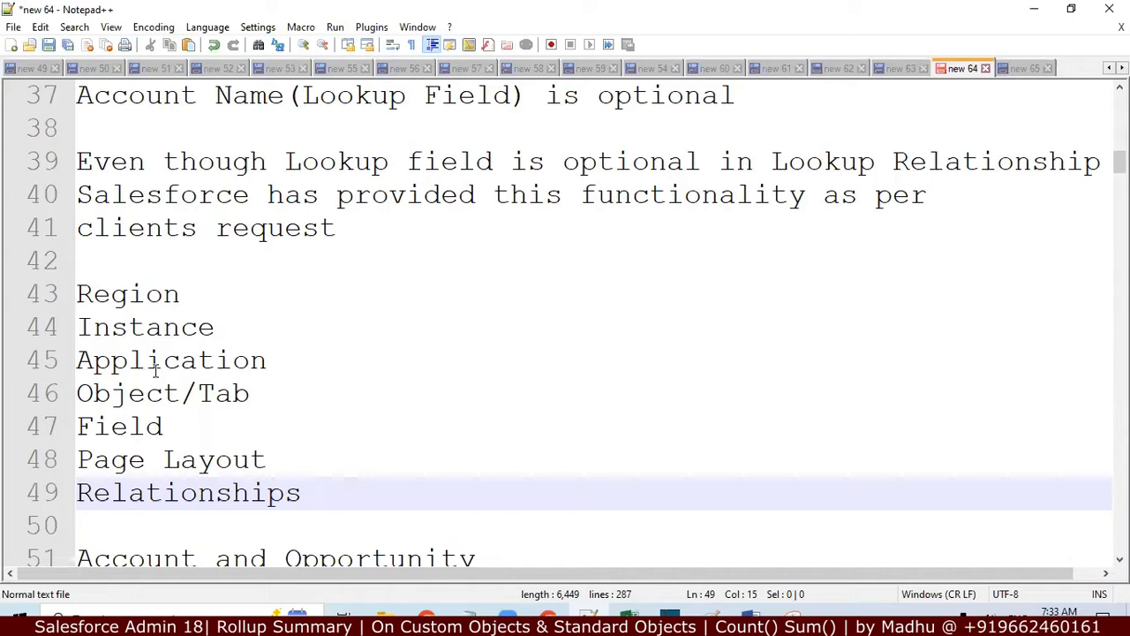
Review the notes from Go to Cases through the Region-to-Relationships list and on to the Account and Opportunity lookup lines
key(Down)
key(Down)
key(Down)
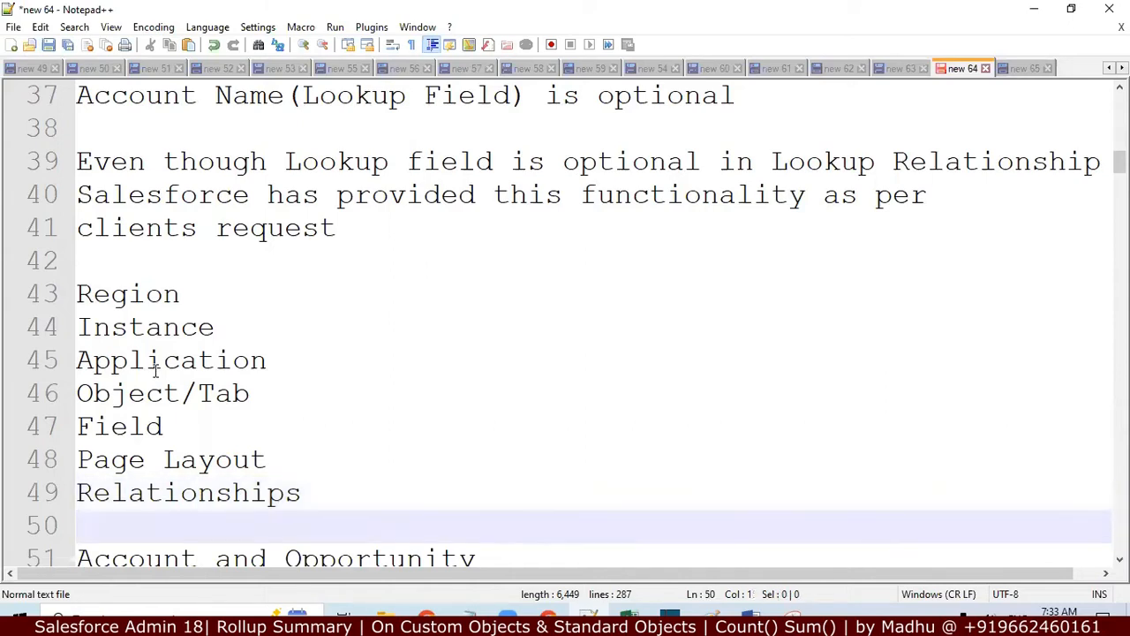
key(Up)
key(Up)
key(Up)
key(Up)
key(Up)
key(Up)
key(Up)
key(Up)
key(Up)
key(Up)
key(Up)
key(Up)
key(Up)
key(Up)
key(Up)
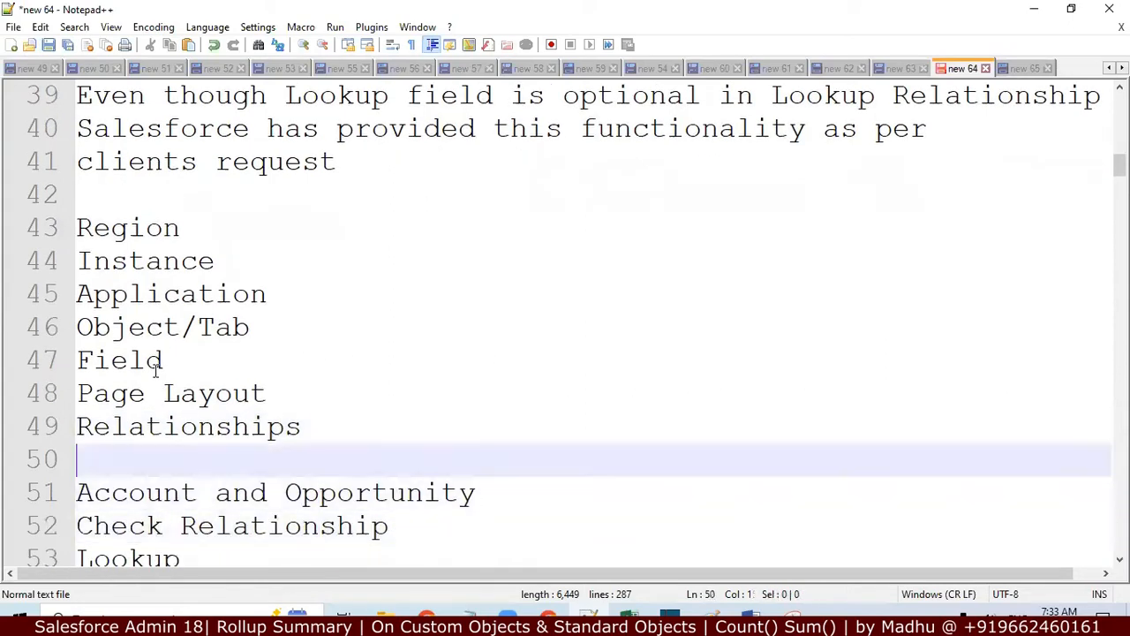
key(Up)
key(Up)
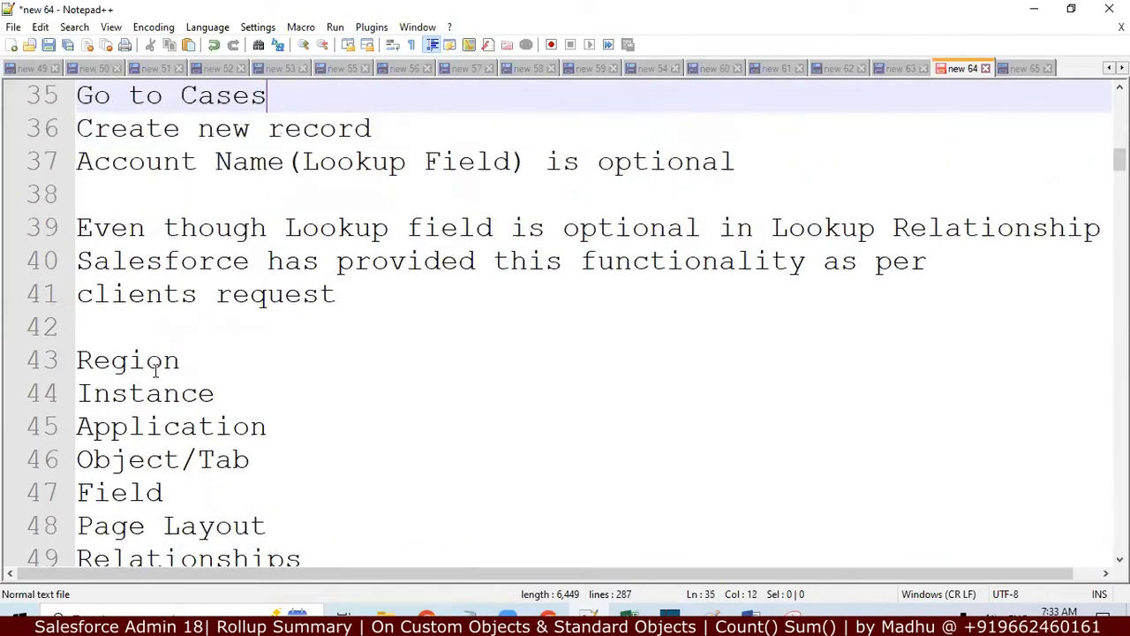
key(Down)
key(Down)
key(Down)
key(Down)
key(Down)
key(Down)
key(Down)
key(Down)
key(Down)
key(Down)
key(Down)
key(Down)
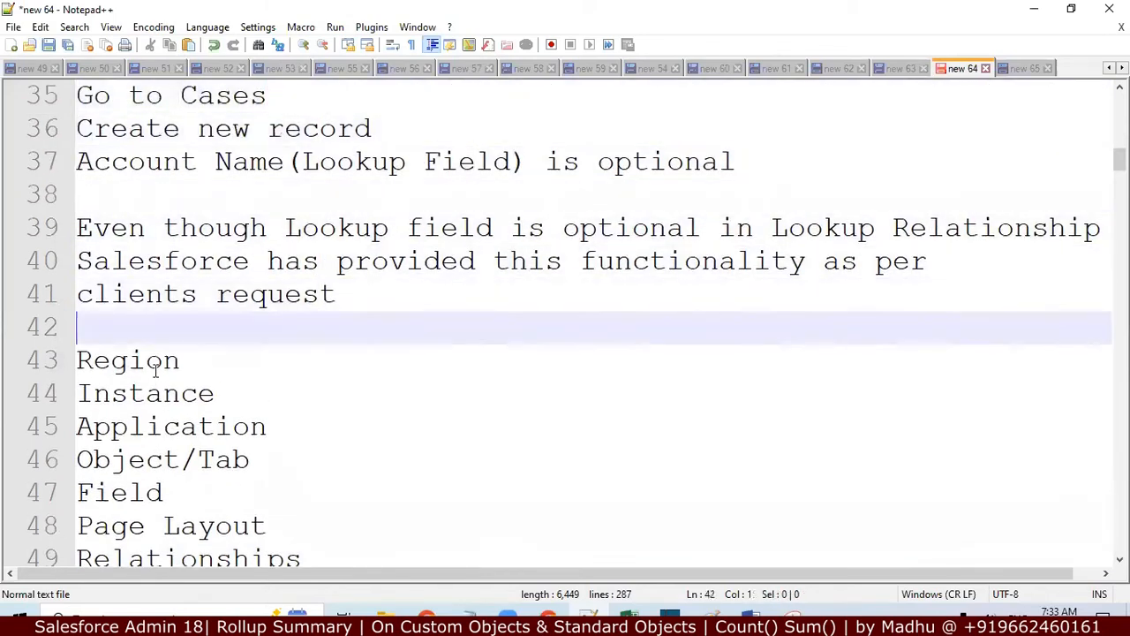
key(Down)
key(Down)
key(Down)
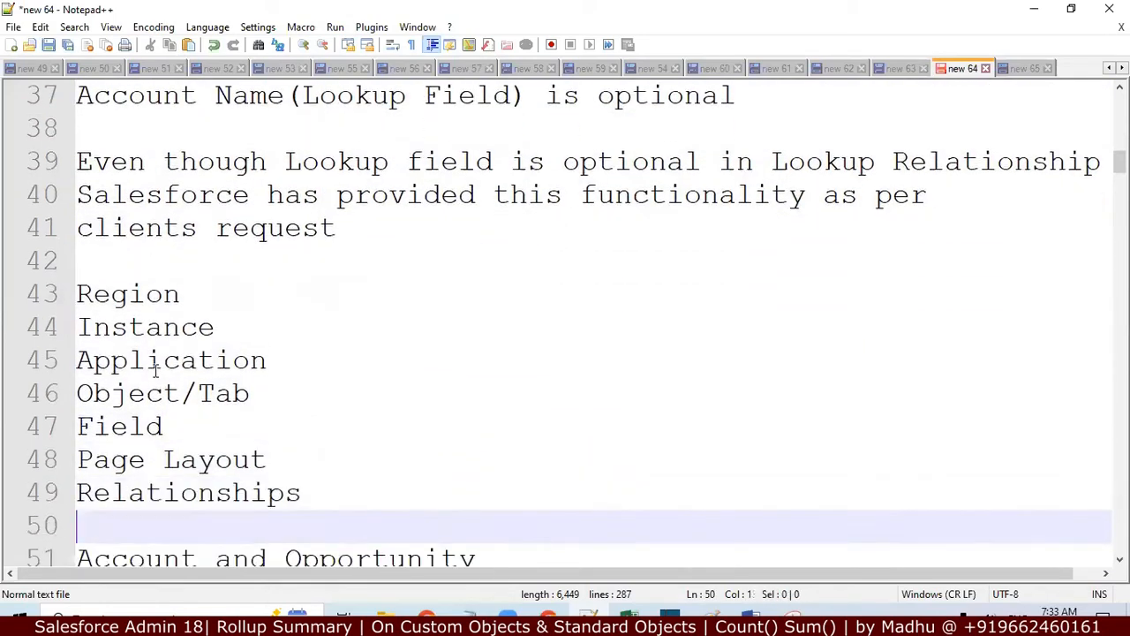
key(Down)
key(Down)
key(Down)
key(End)
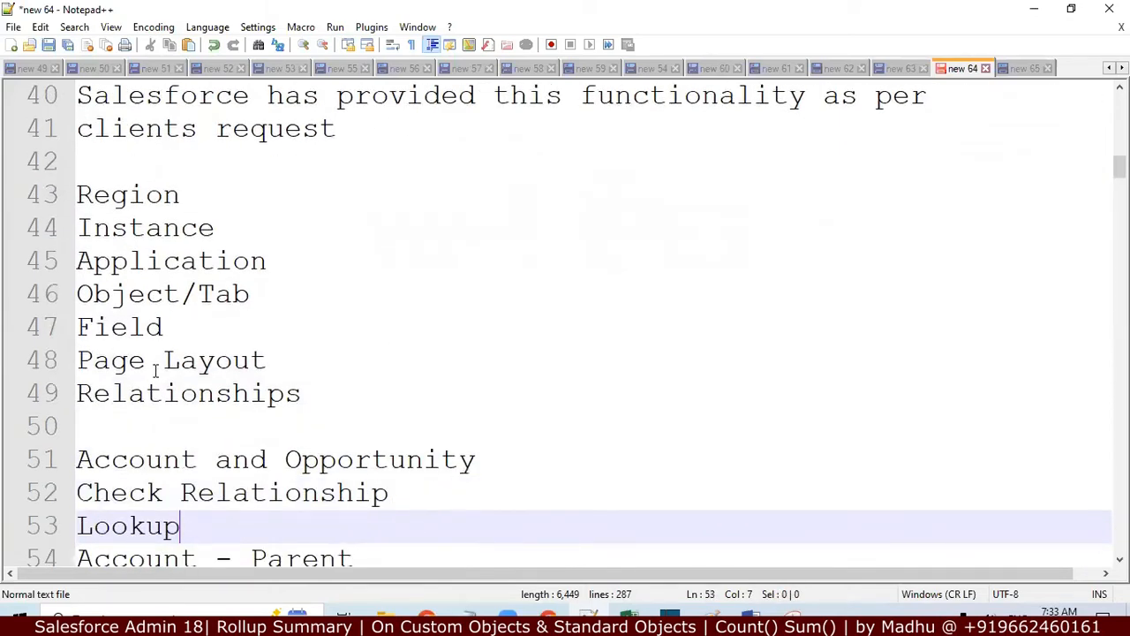
key(Up)
key(Up)
key(Up)
key(Up)
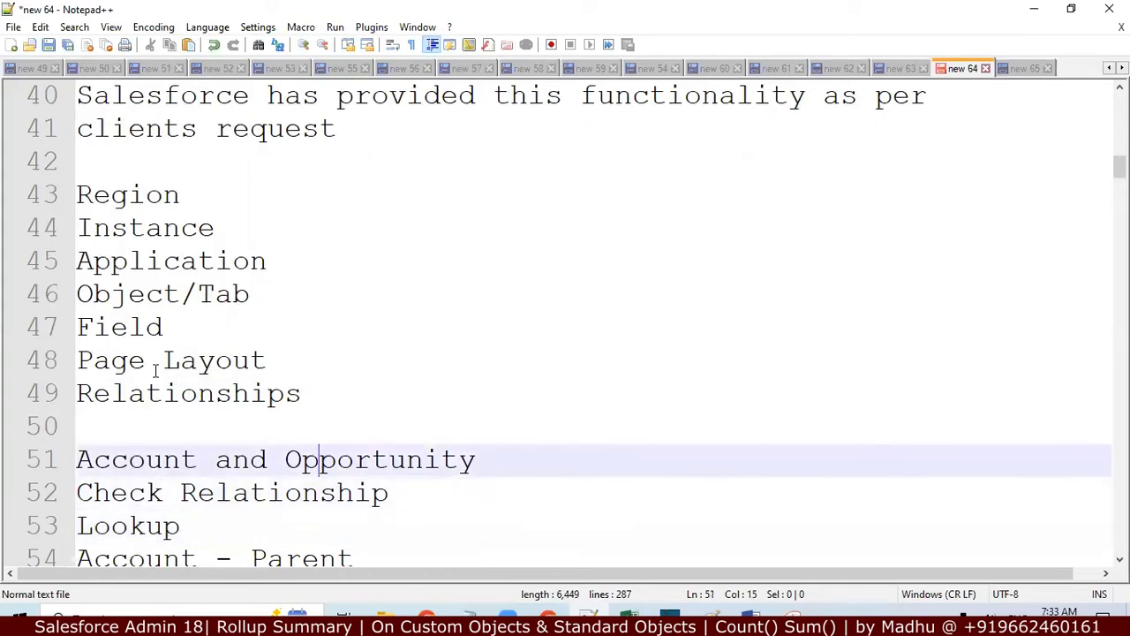
key(Up)
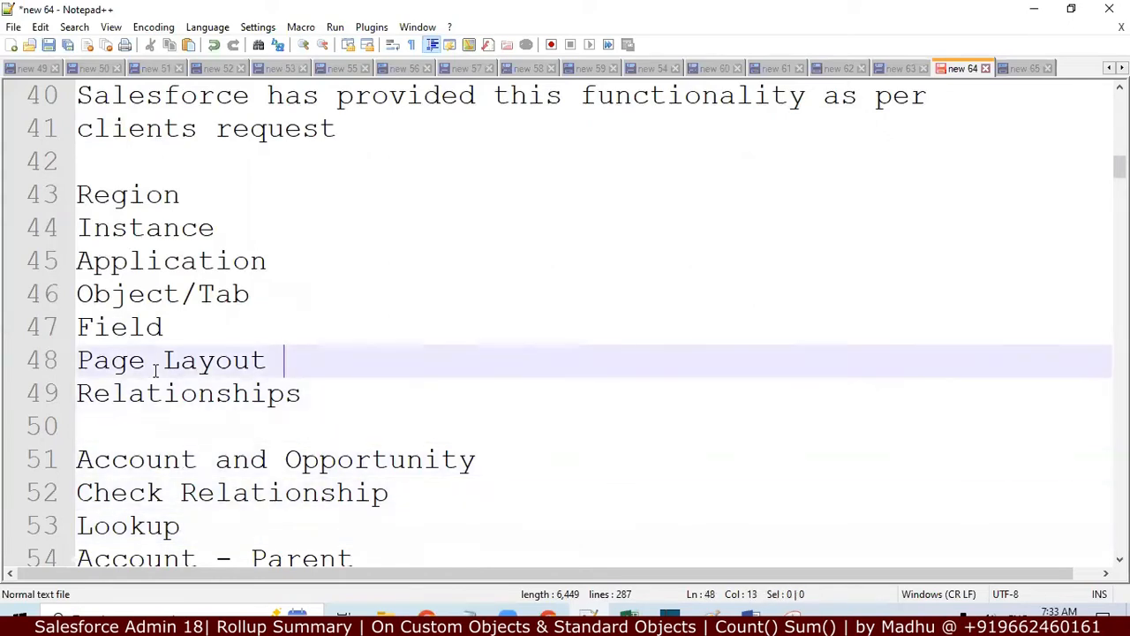
key(Up)
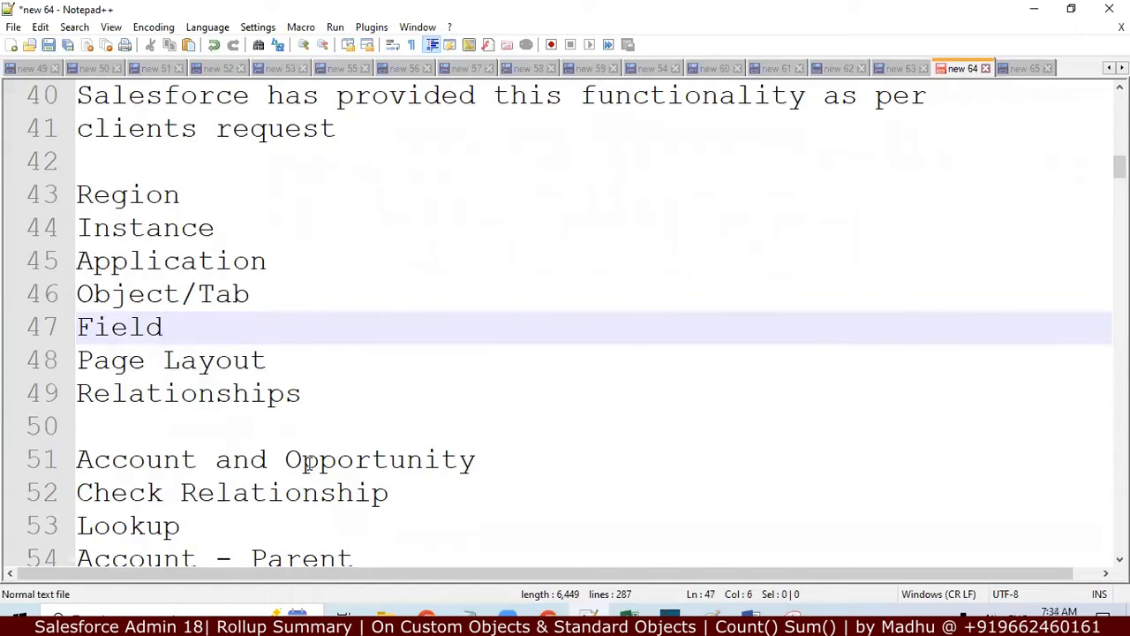
Review the notes from Account and Opportunity through the lookup field lines to Related Contact and Opportunity Sections
click(495, 464)
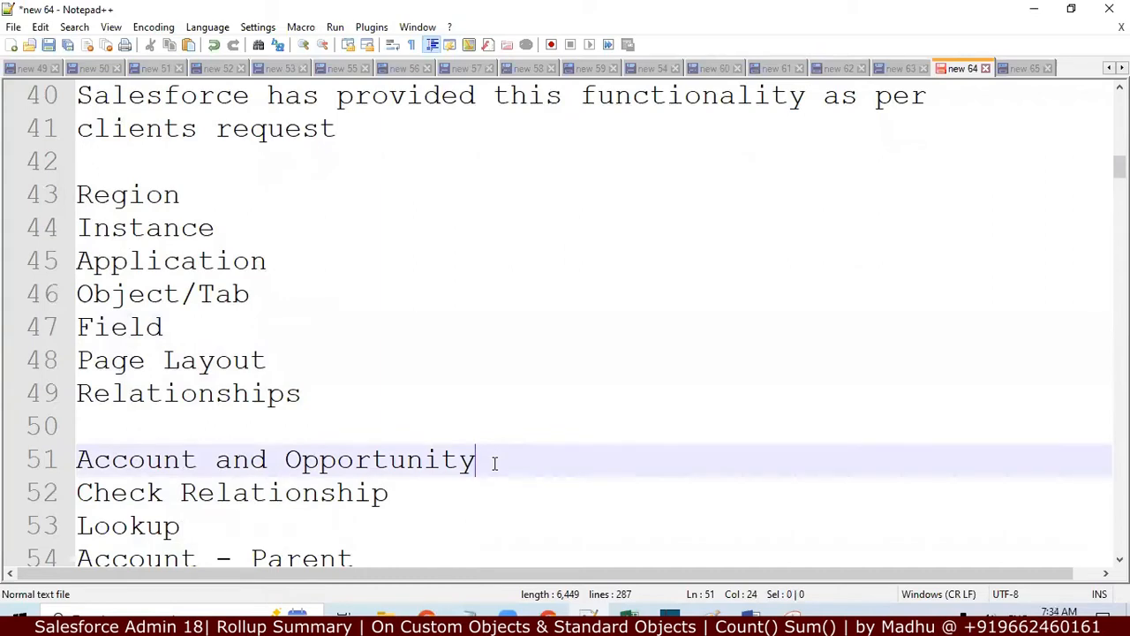
key(Down)
key(Down)
key(Down)
key(Down)
key(Down)
key(Down)
key(Down)
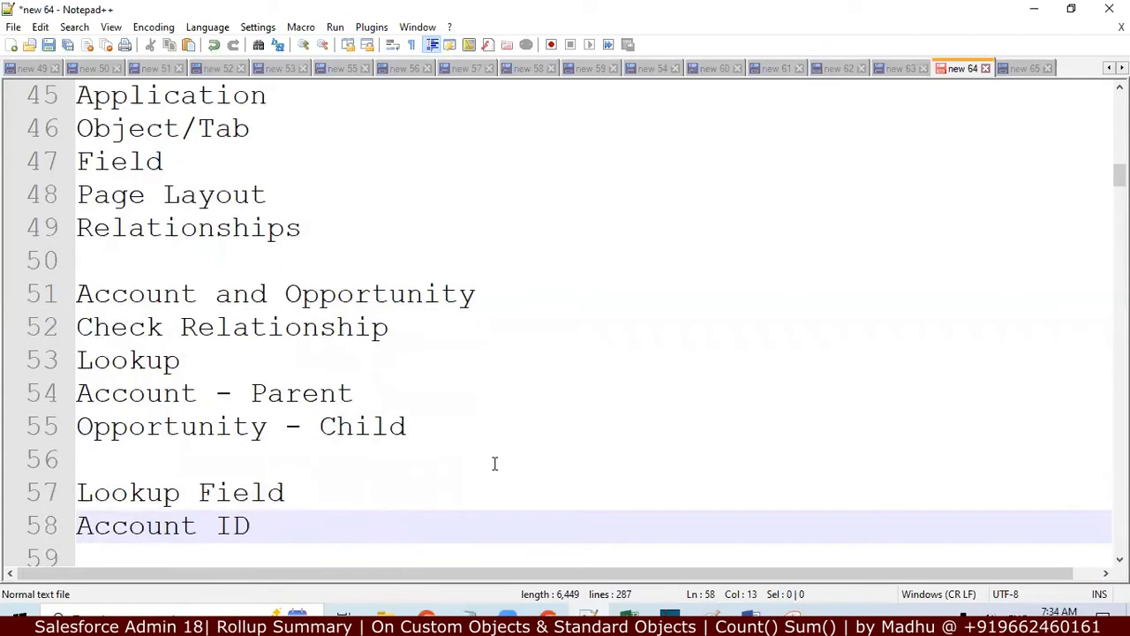
key(Down)
key(Down)
key(Down)
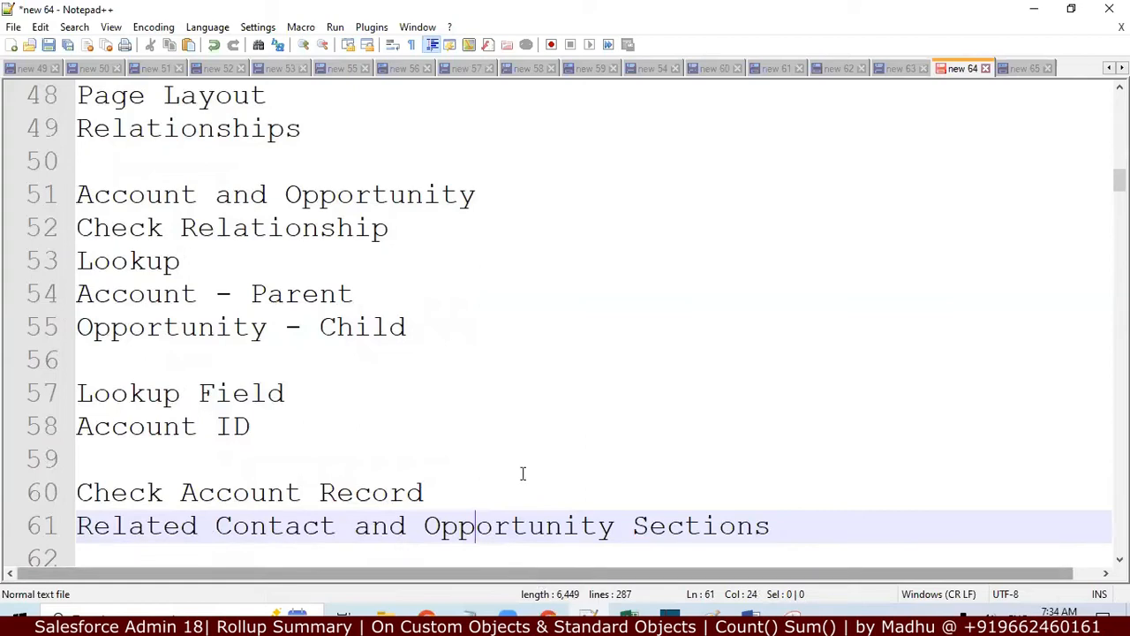
Switch to Salesforce in Chrome, save the Policy page layout and return to the New Policy form
key(alt+Tab)
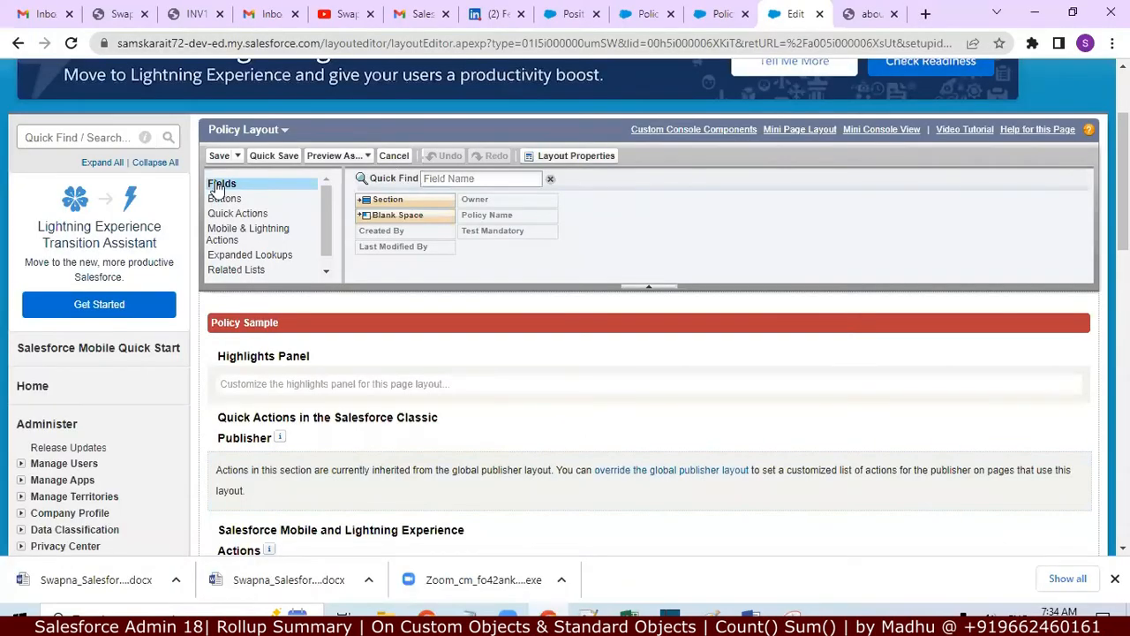
click(219, 155)
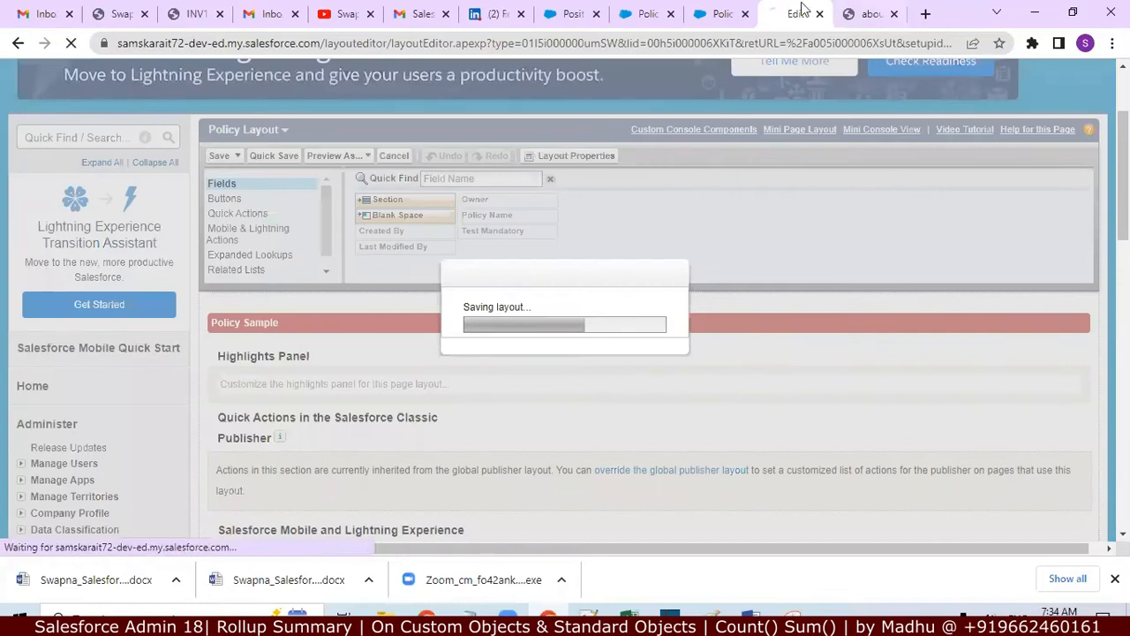
click(720, 14)
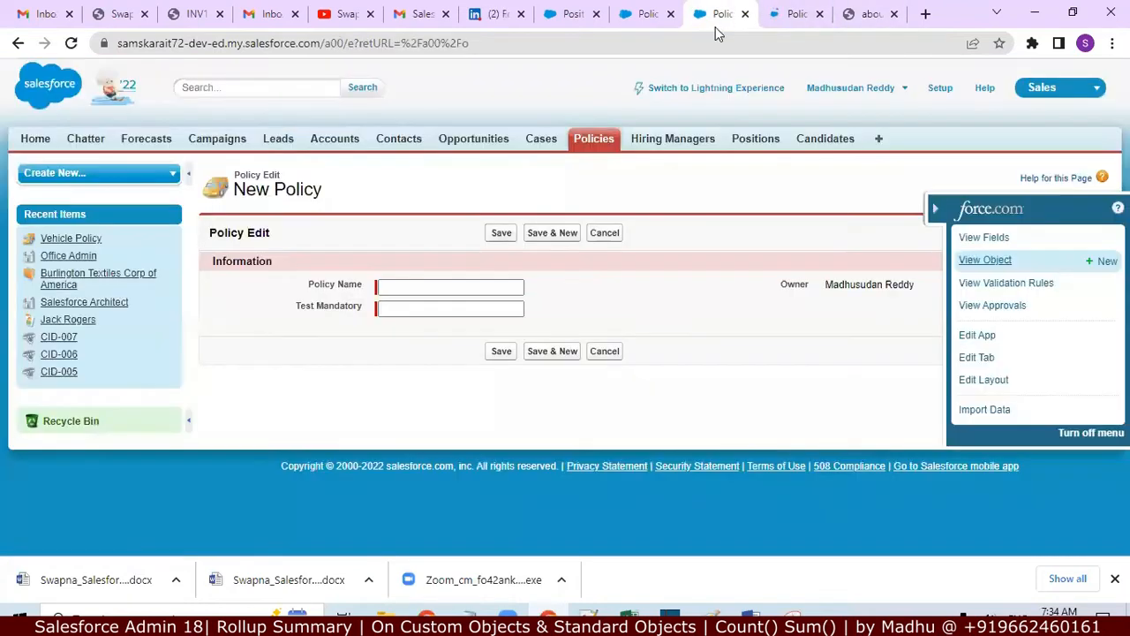
Open a new opportunity form and examine its Account Name lookup field against the relationship notes
click(481, 148)
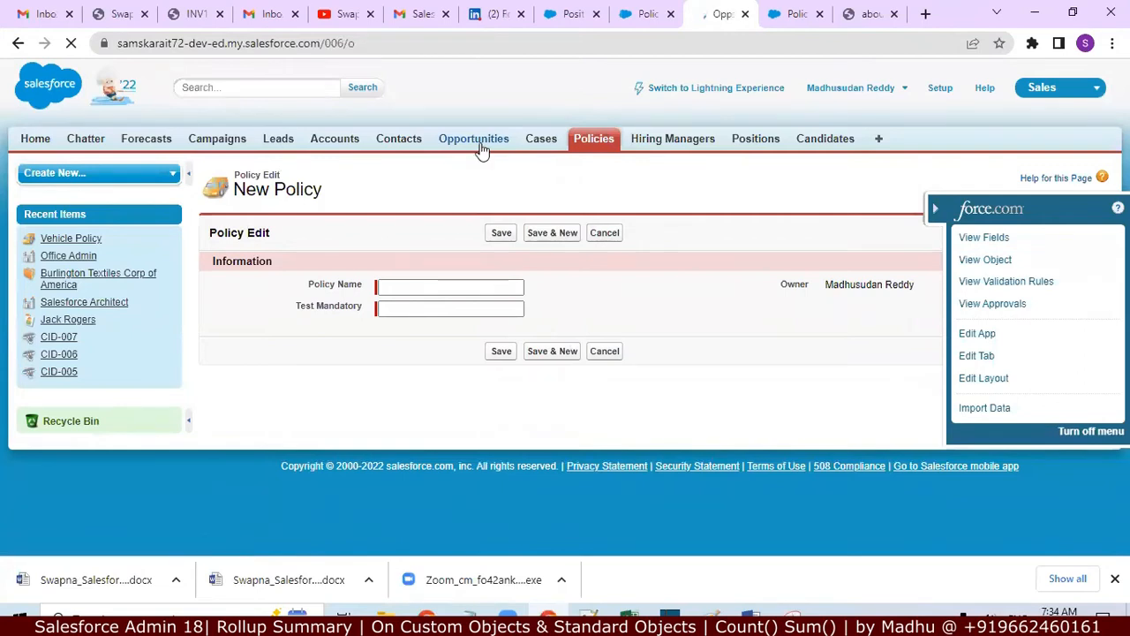
click(489, 266)
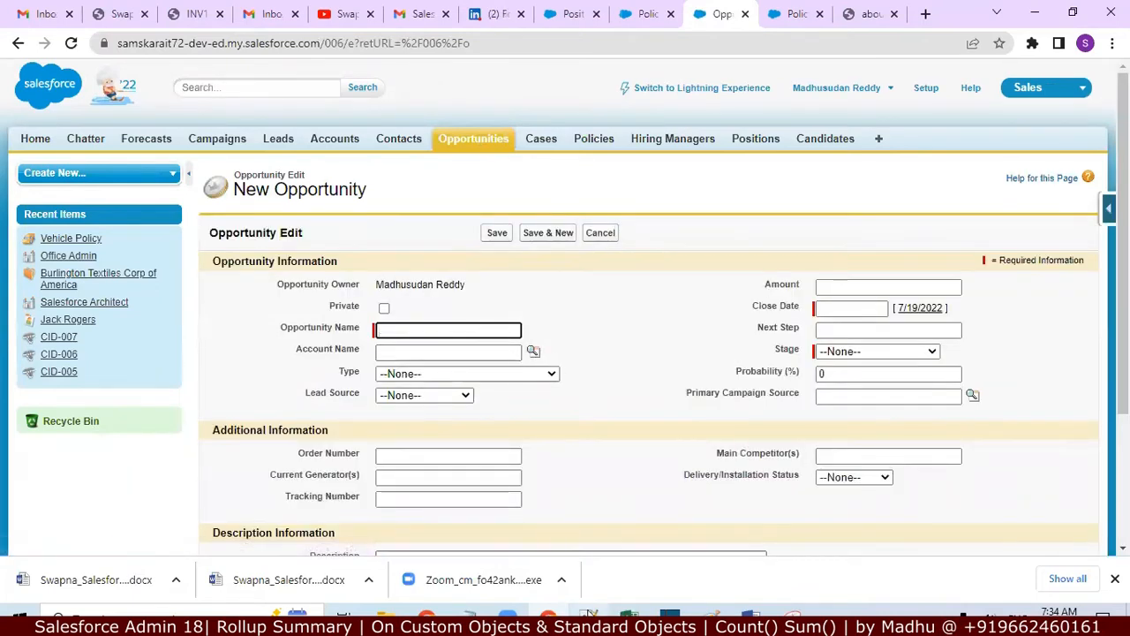
click(590, 615)
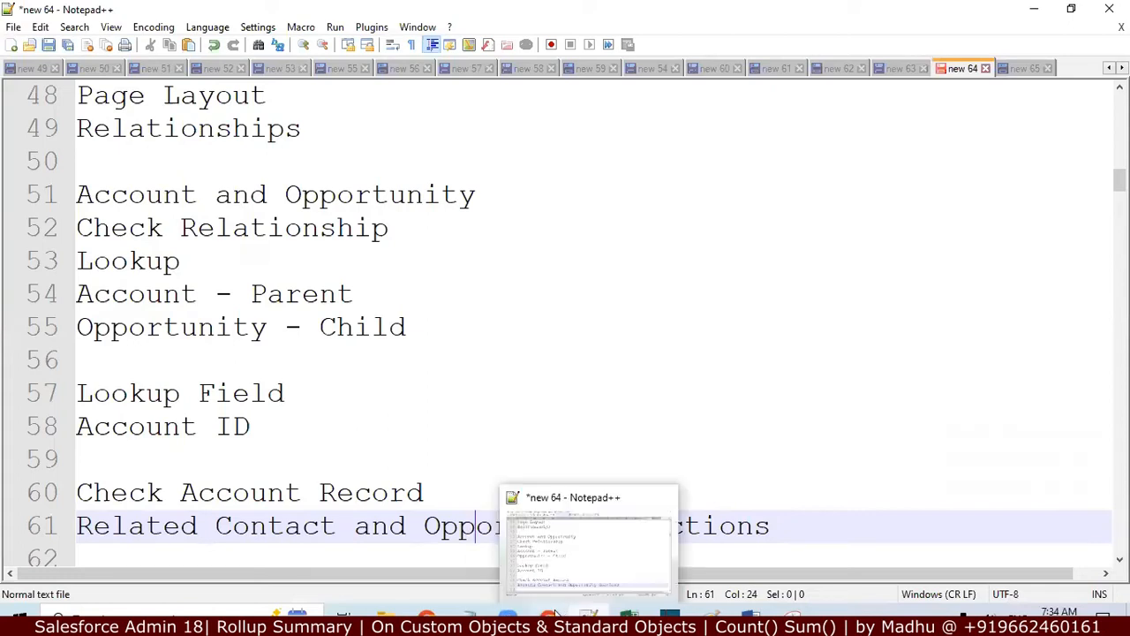
click(549, 615)
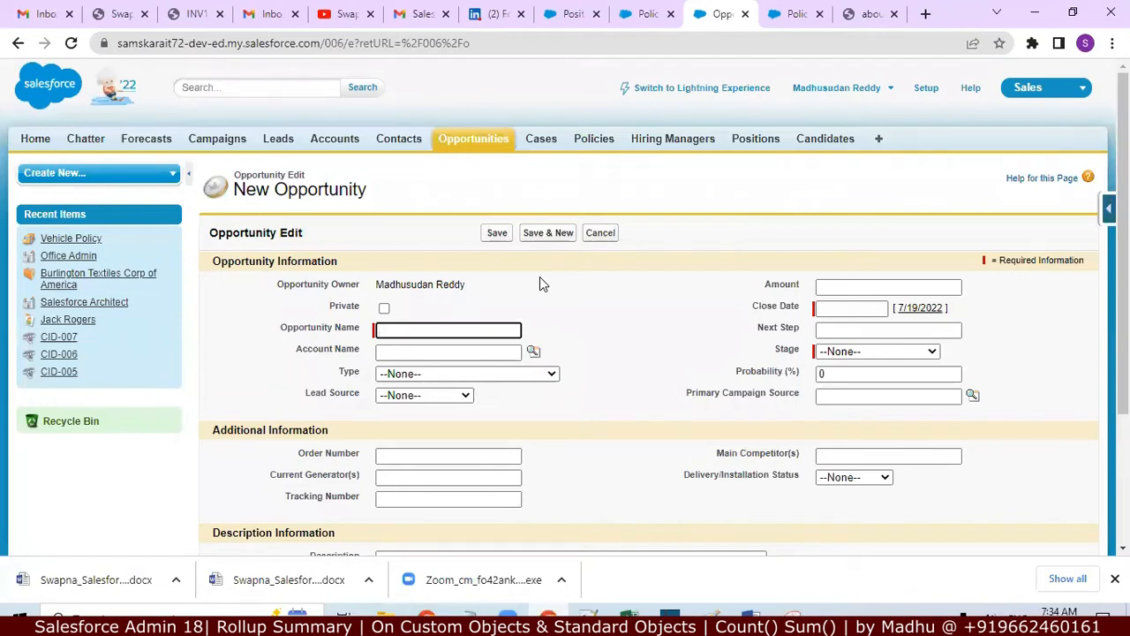
mouse_move(1123, 247)
mouse_down()
mouse_move(1123, 370)
mouse_move(1123, 247)
mouse_up()
Open the Burlington Textiles Corp of America account and examine its related Contacts, Opportunities and Cases
click(353, 143)
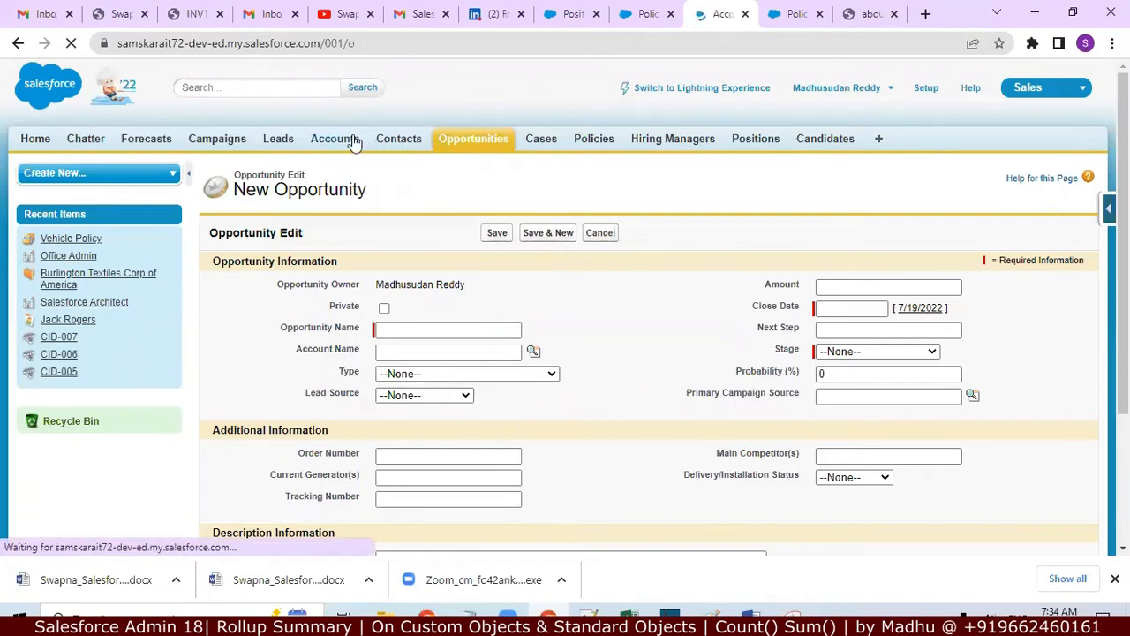
scroll(333, 194, down, 3)
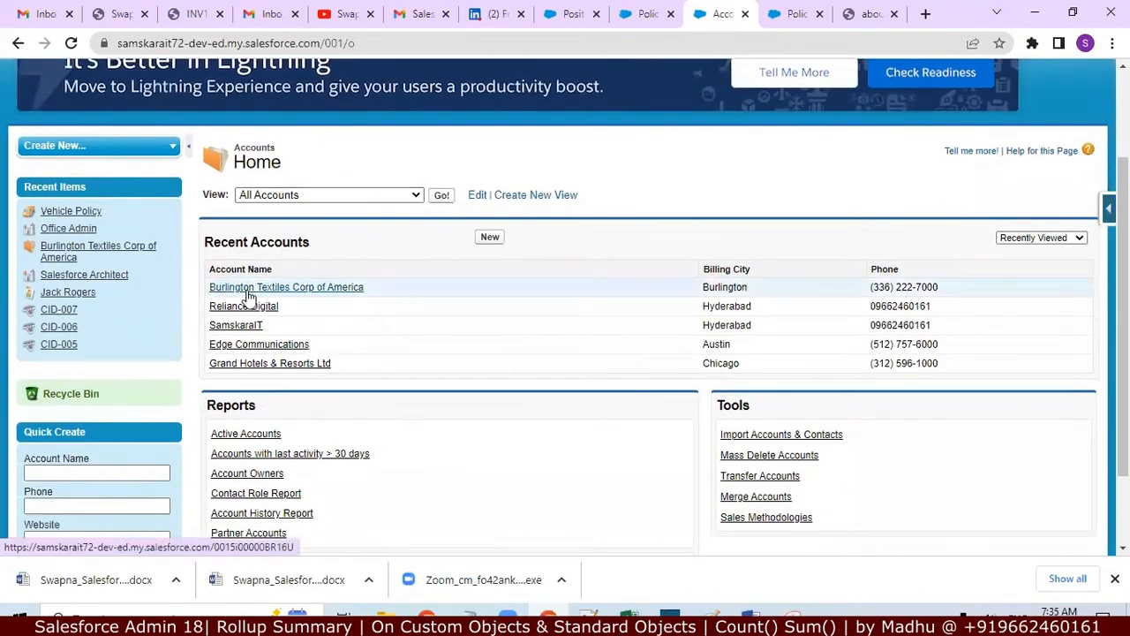
click(247, 292)
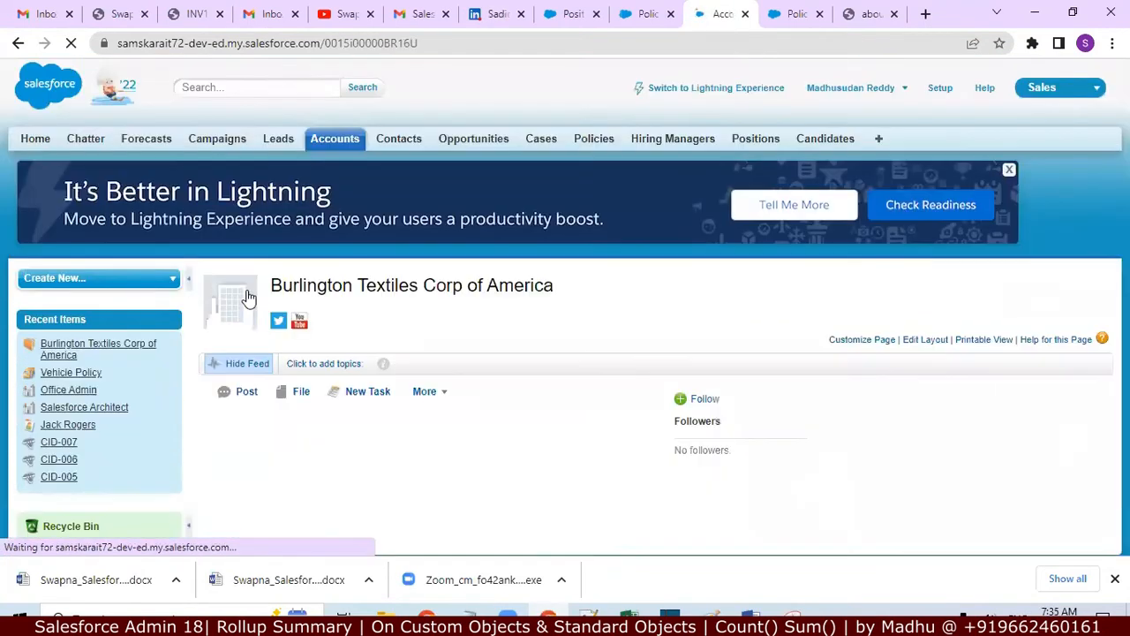
scroll(247, 297, down, 1)
scroll(247, 296, down, 8)
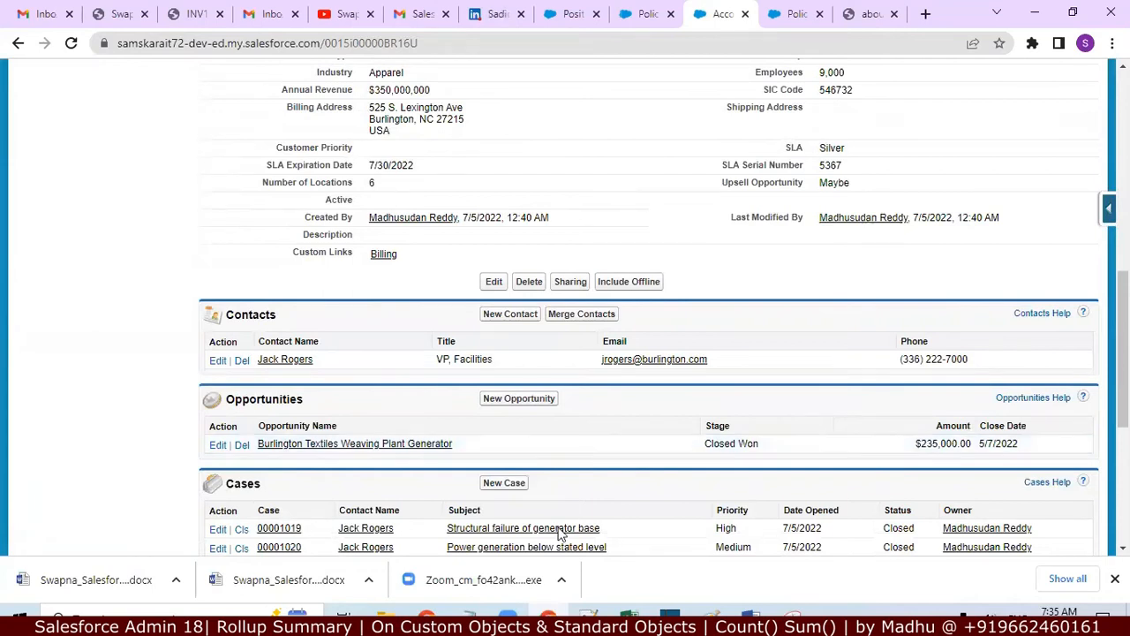
Switch to Notepad++ and read the notes from Check Account Record through item 01 on deleting an account
click(594, 614)
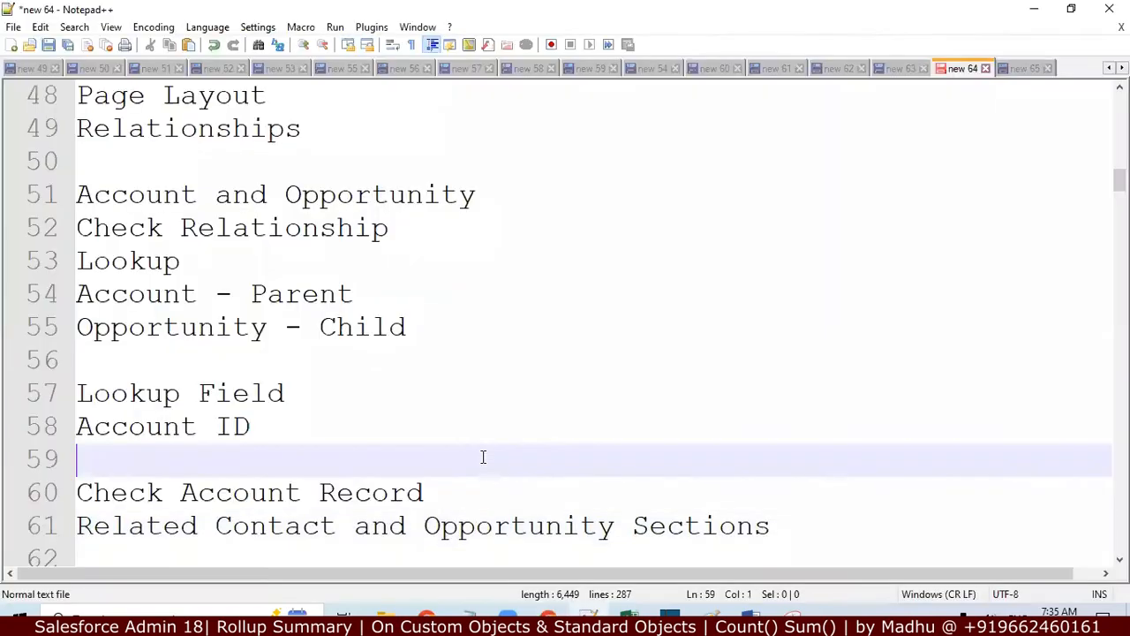
key(Down)
key(Down)
key(Down)
key(Down)
key(Down)
key(Down)
key(Down)
key(Down)
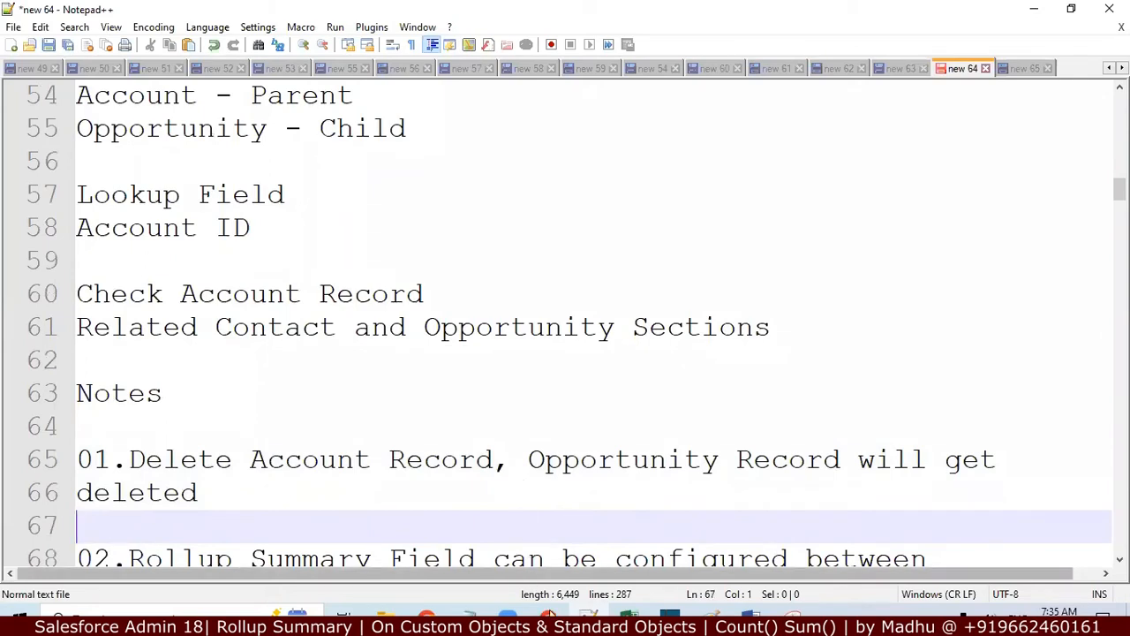
Switch to Salesforce in Chrome and try to delete the Burlington Textiles Corp of America account record
click(549, 613)
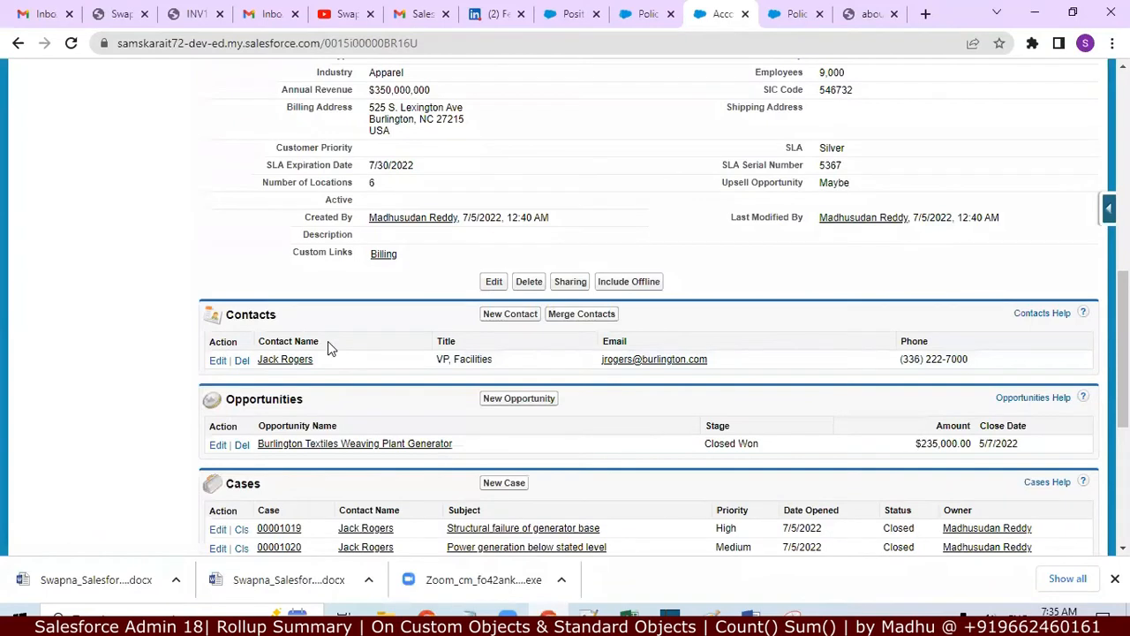
scroll(75, 252, up, 4)
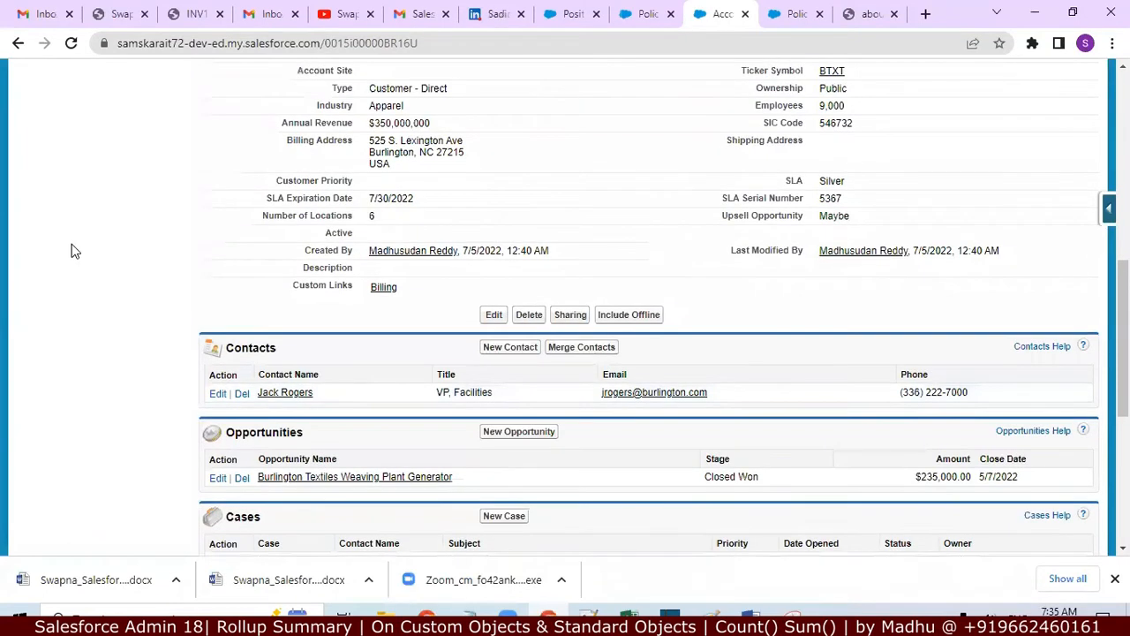
scroll(75, 251, up, 2)
mouse_move(73, 251)
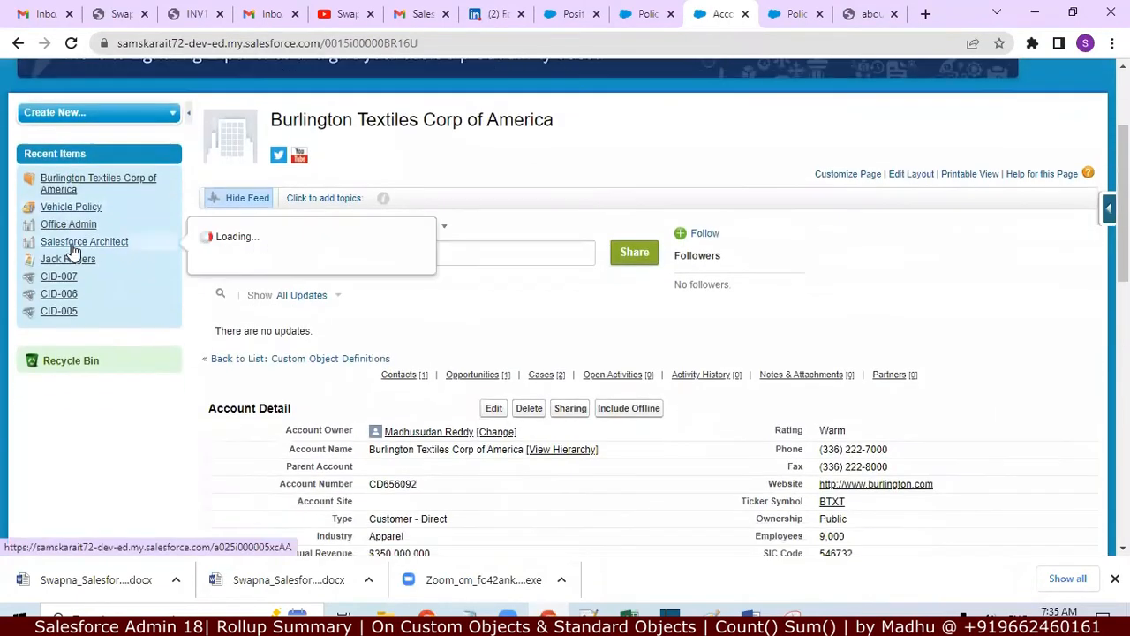
scroll(73, 251, up, 1)
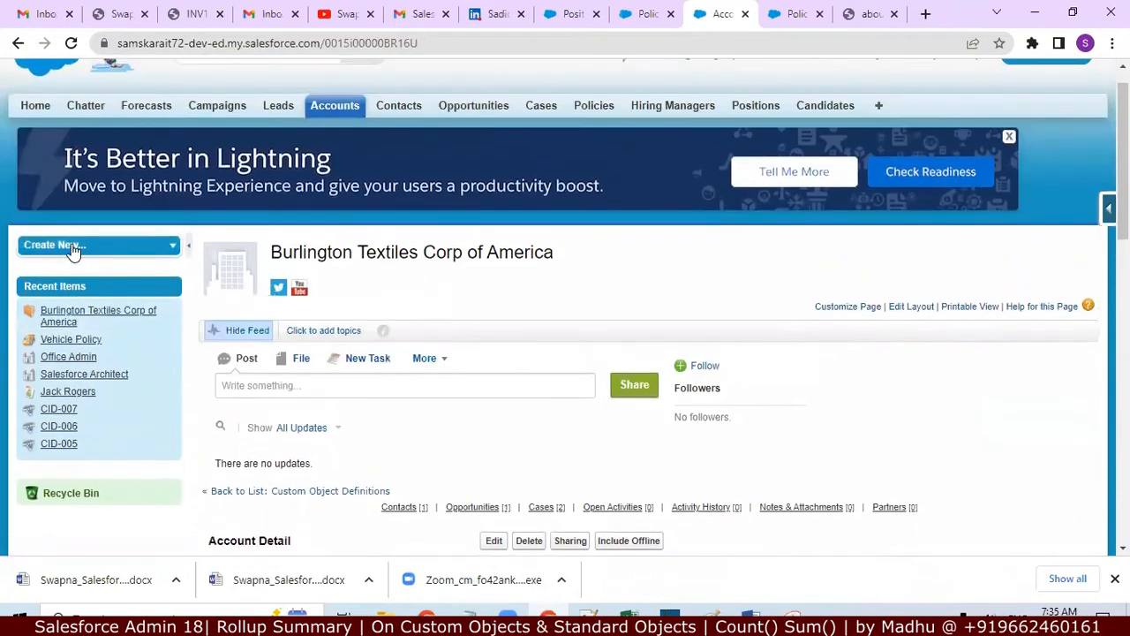
scroll(72, 244, down, 1)
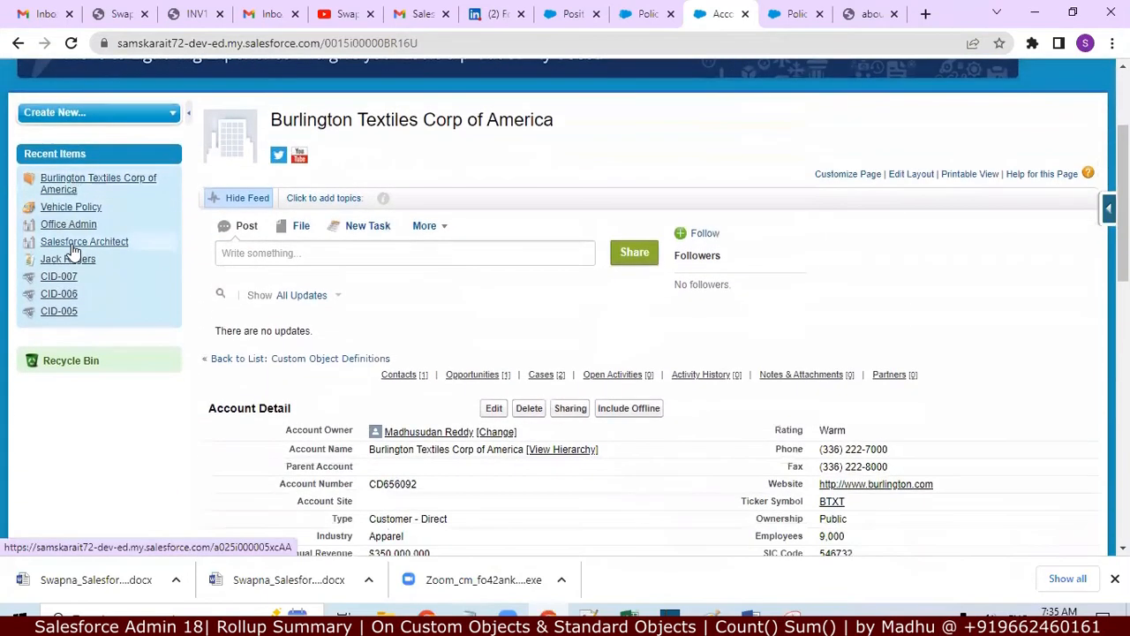
click(529, 408)
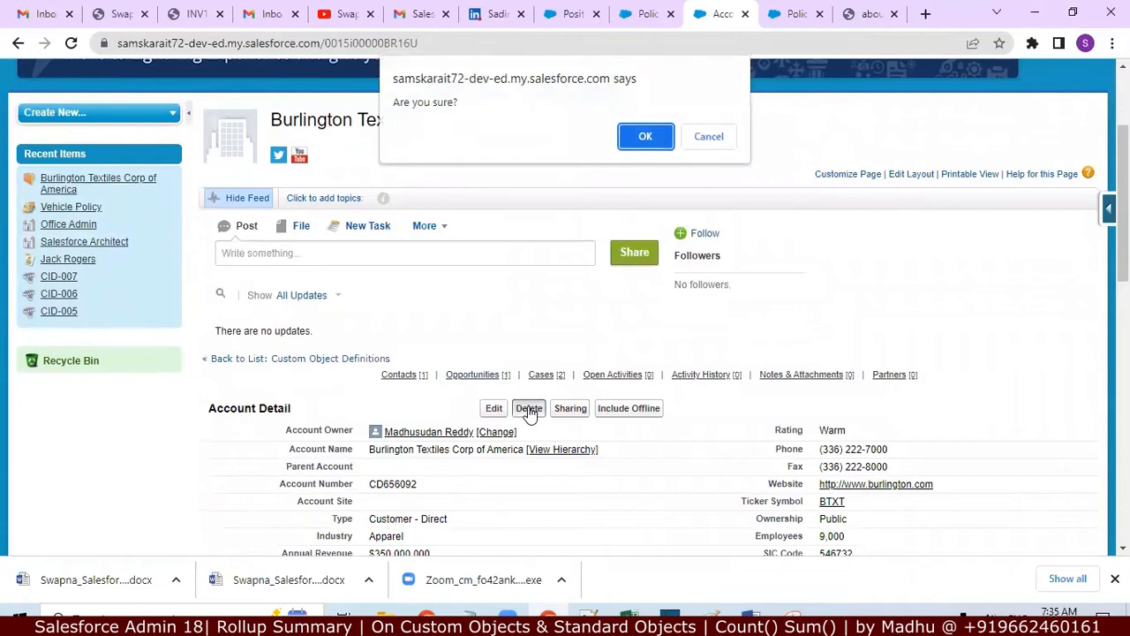
click(649, 136)
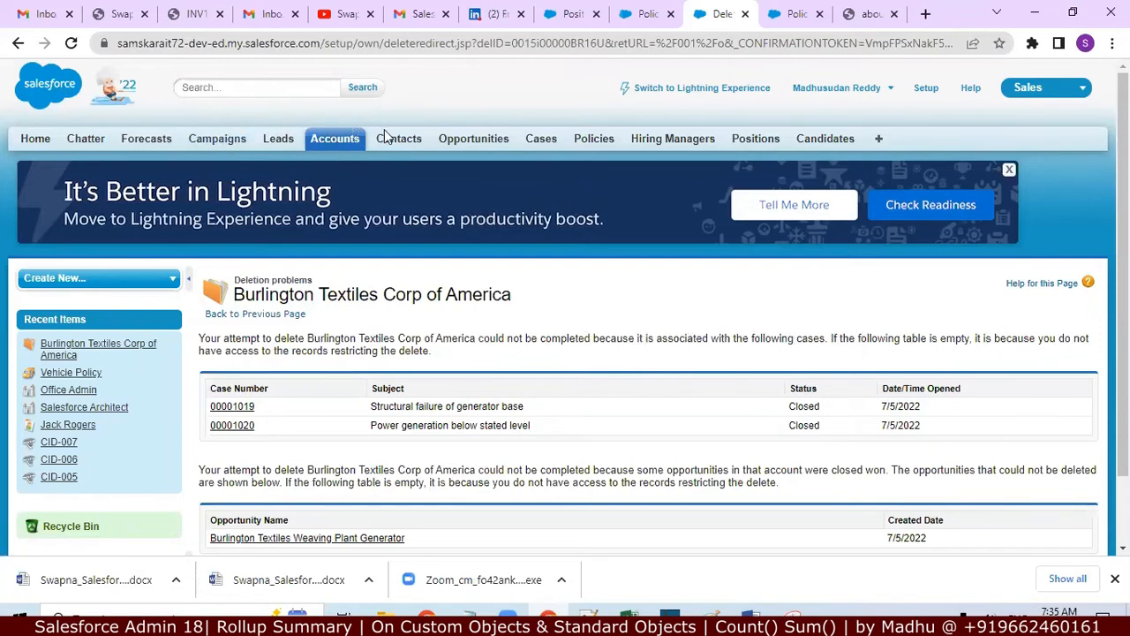
Open a blank new opportunity form to check whether the Account Name field is required
click(468, 146)
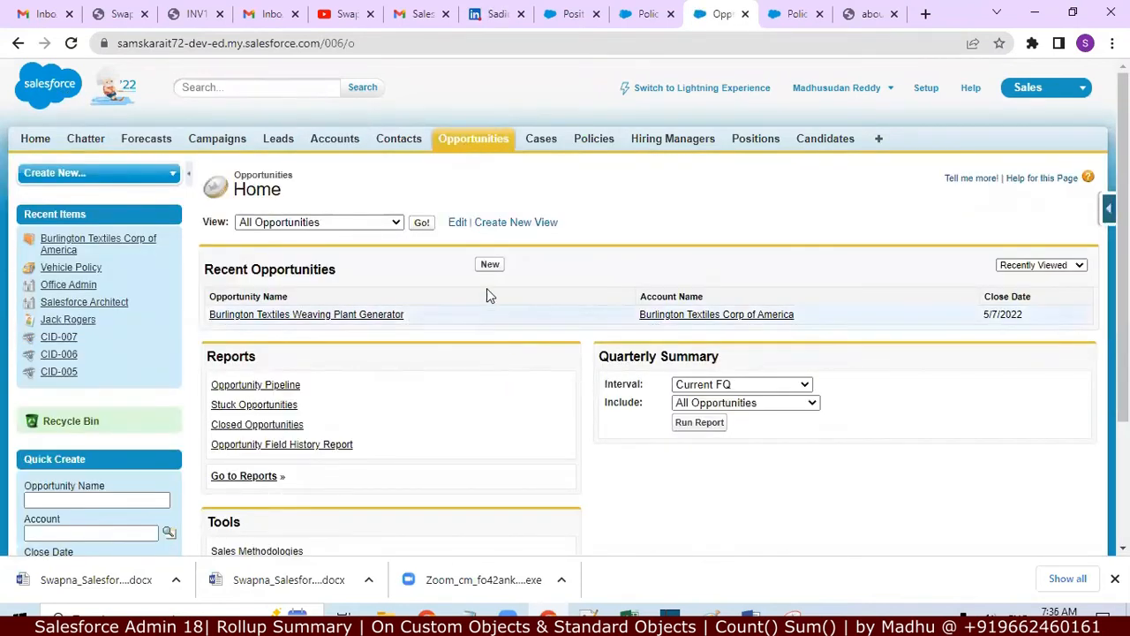
click(490, 266)
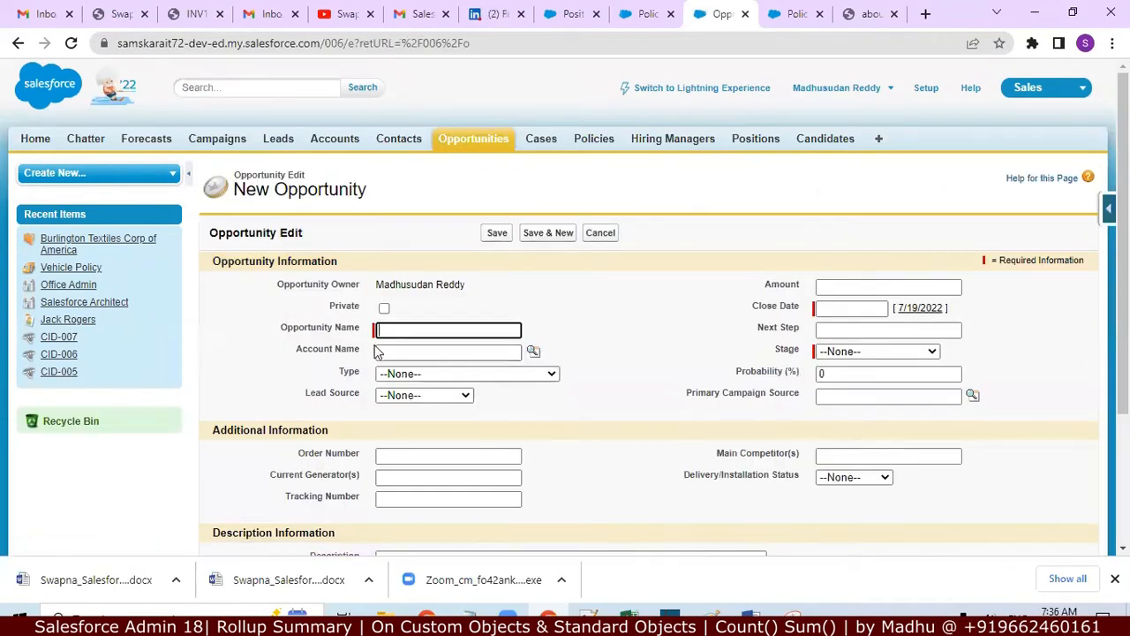
Switch to Notepad++ and insert "not" in note 01 so it reads "Opportunity Record will not get deleted"
click(589, 614)
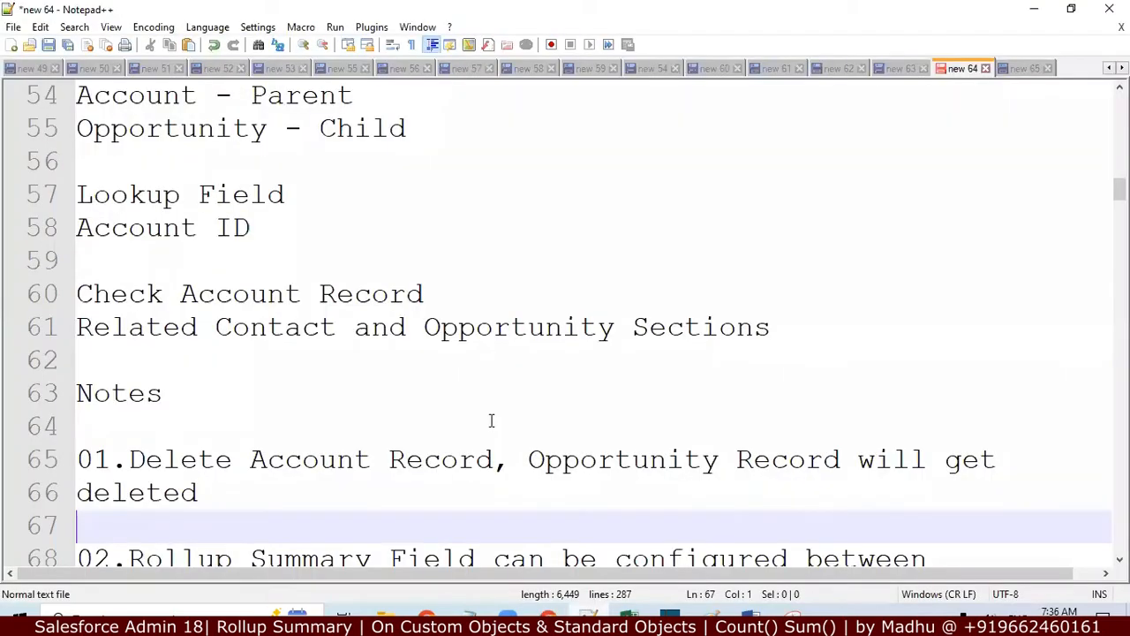
key(Down)
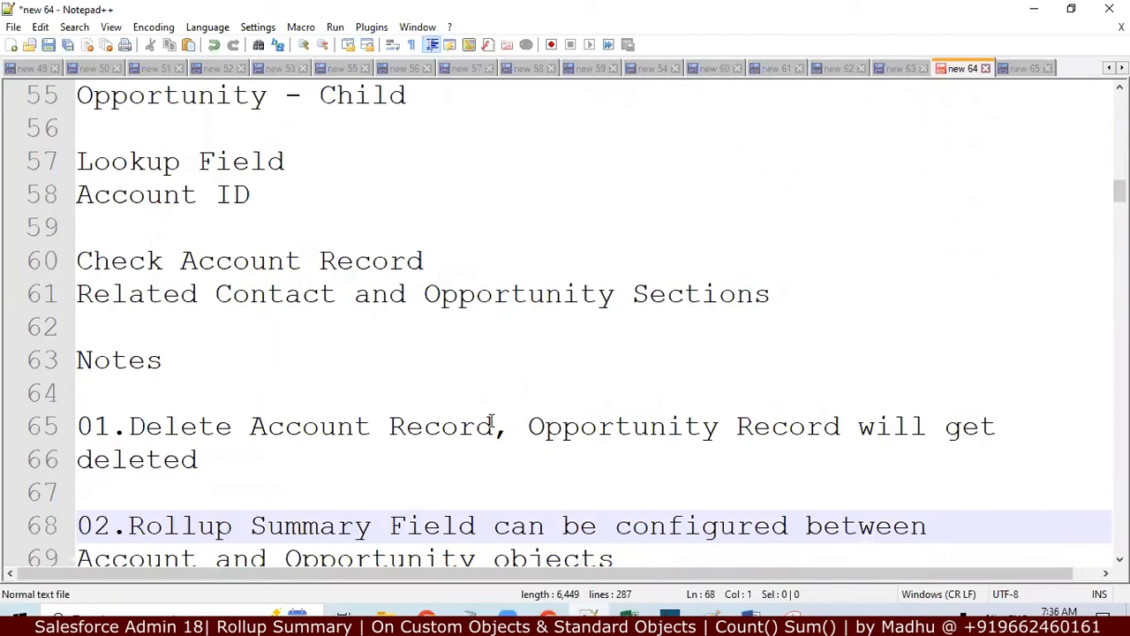
click(936, 426)
text(not)
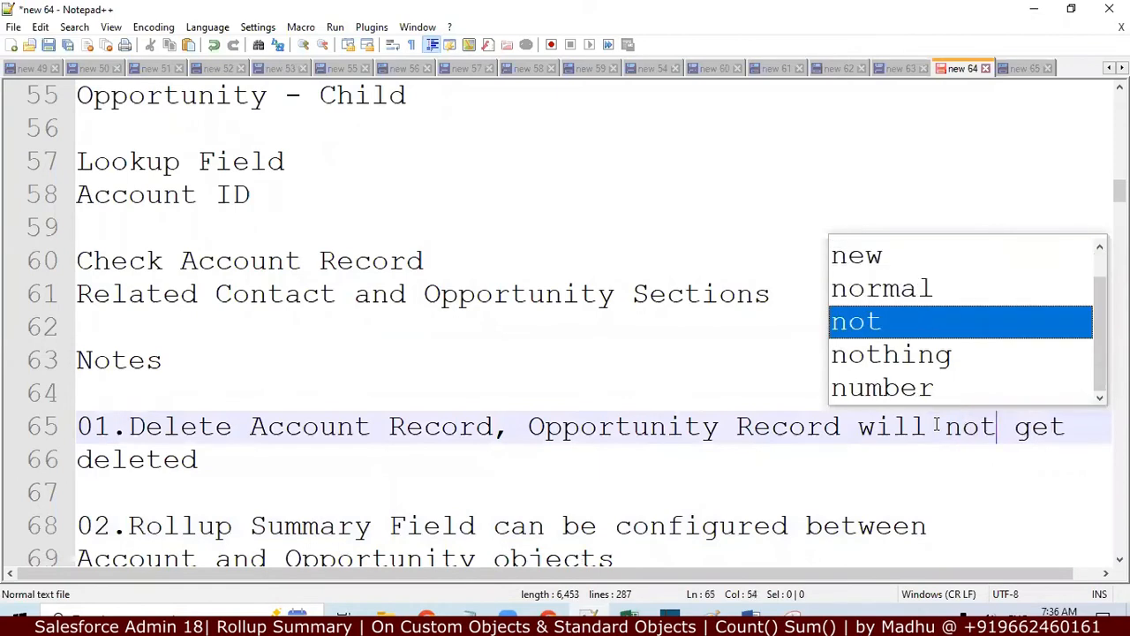
click(551, 541)
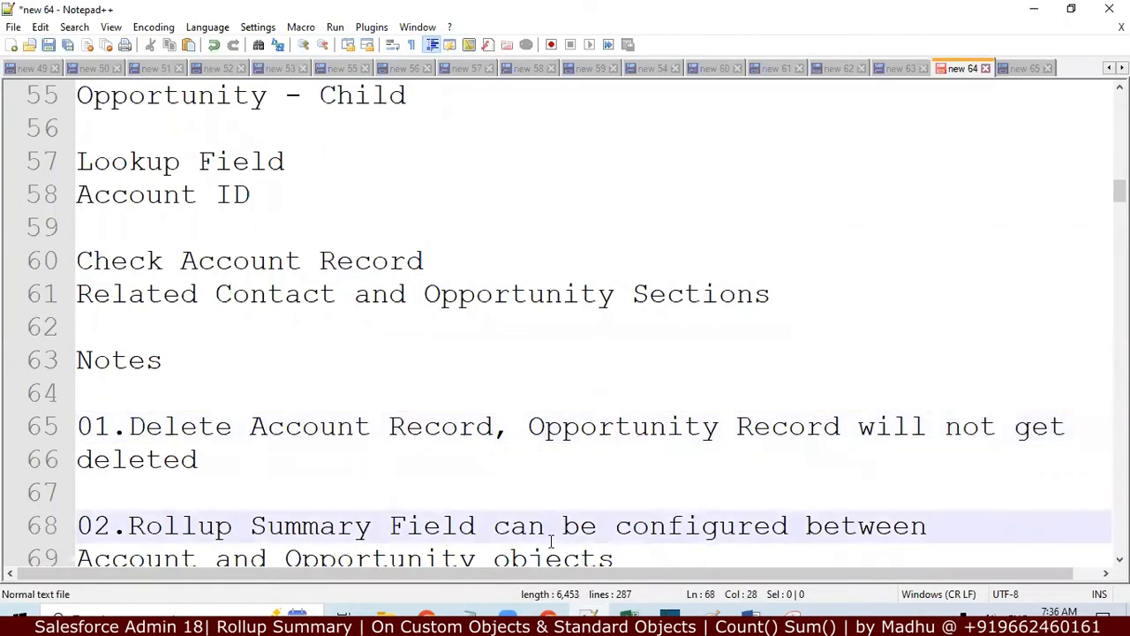
Review note 02 on rollup summary between Account and Opportunity, returning to the Related Contact and Opportunity Sections line
key(Down)
key(Down)
key(Down)
key(Down)
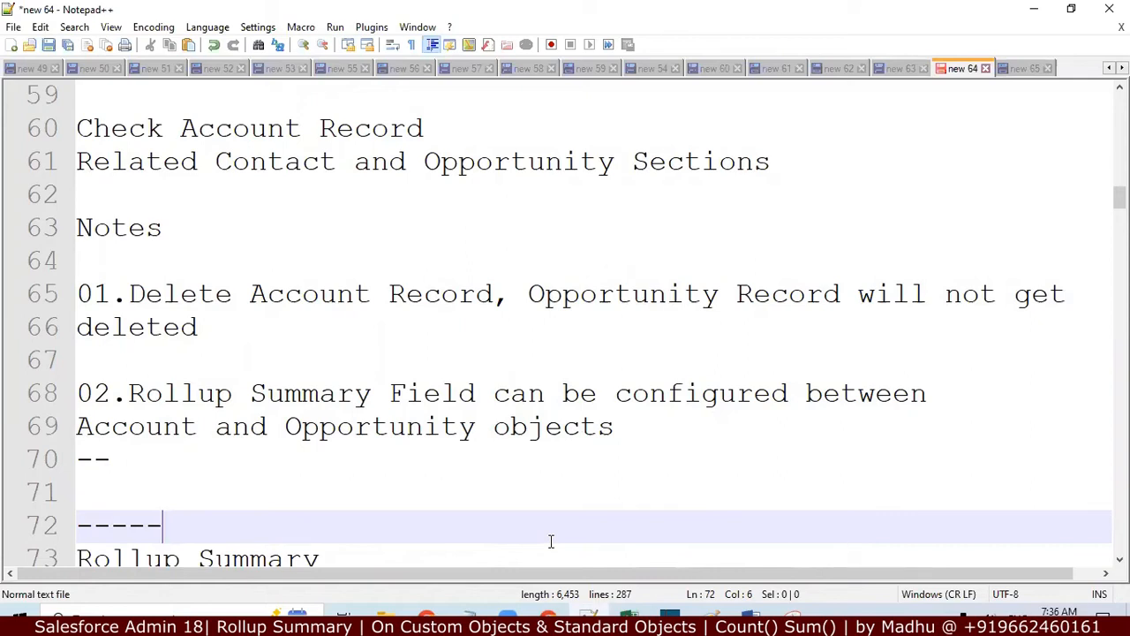
key(Up)
key(Up)
key(Up)
key(Up)
key(Up)
key(Up)
key(Up)
key(Up)
key(Up)
key(Up)
key(Up)
Read the Rollup Summary definition and the Position and Candidate master-detail notes down to the Position ID column headings
key(Down)
key(Down)
key(Down)
key(Down)
key(Down)
key(Down)
key(Down)
key(Down)
key(Down)
key(Down)
key(Down)
key(Down)
key(Down)
key(Down)
key(Down)
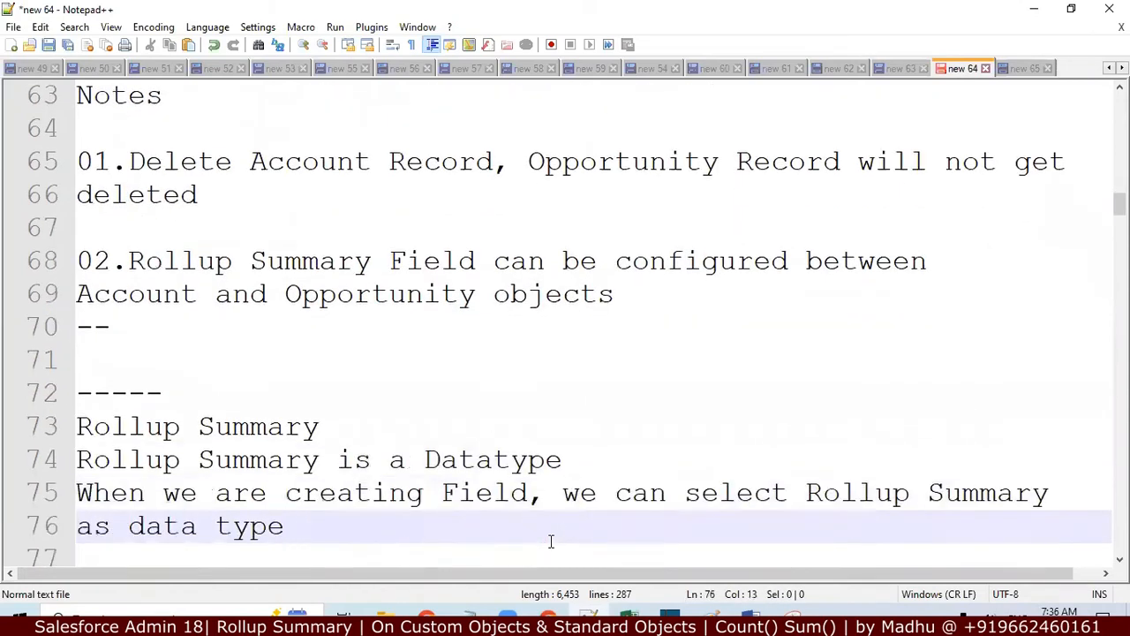
key(Down)
key(Down)
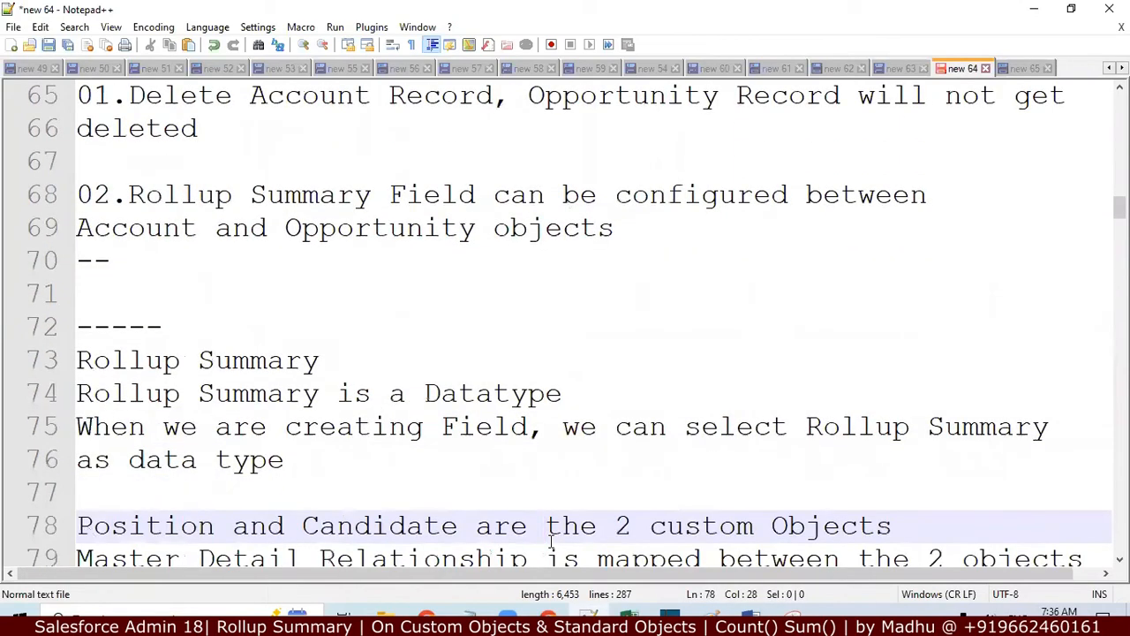
key(Down)
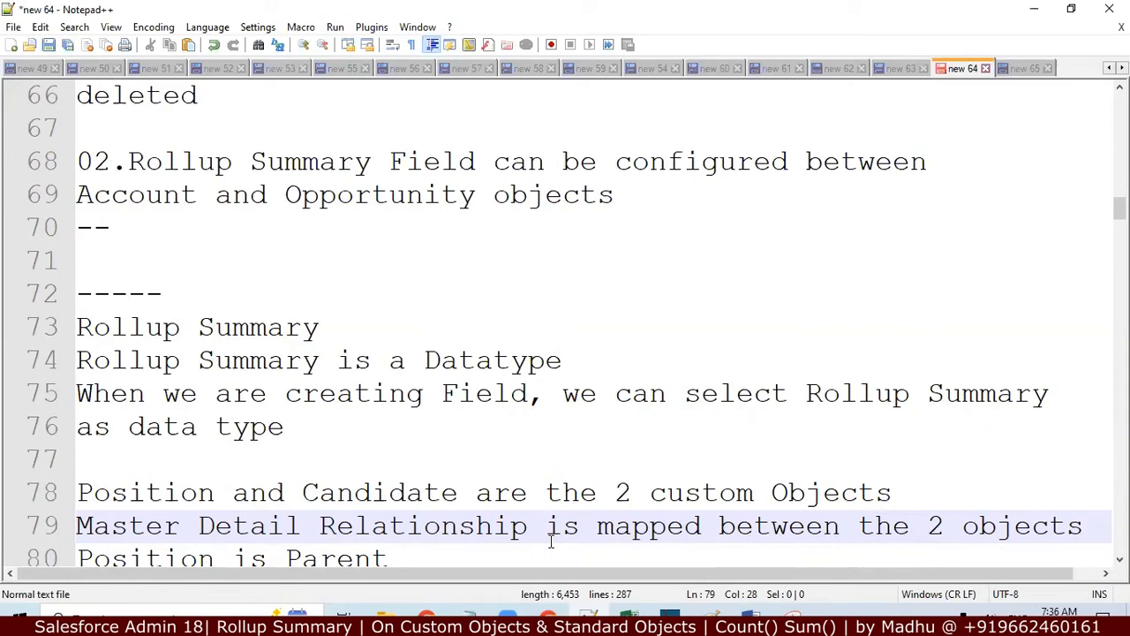
key(Down)
key(Down)
key(Down)
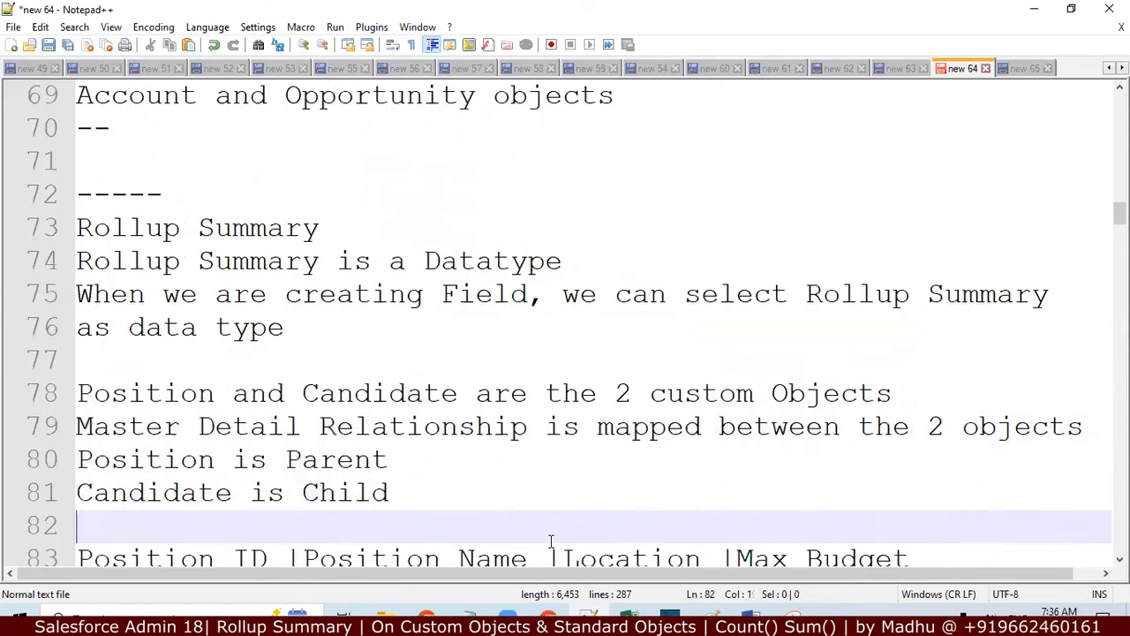
click(550, 540)
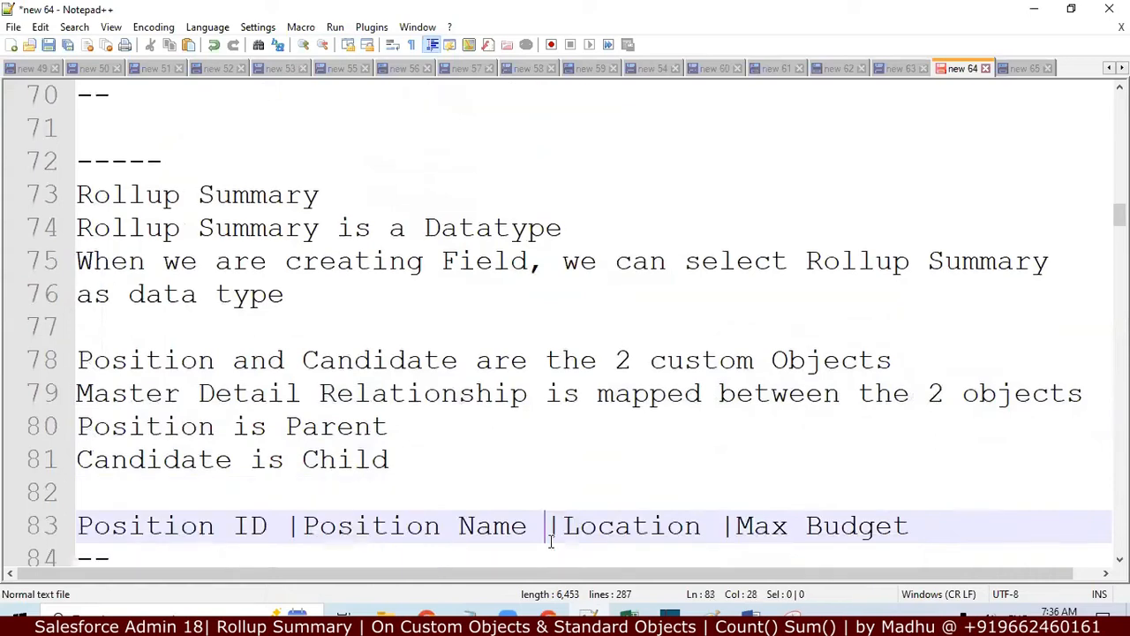
Examine the Position column headings in the notes, from Position ID and Position Name to Location and Max Budget
key(Down)
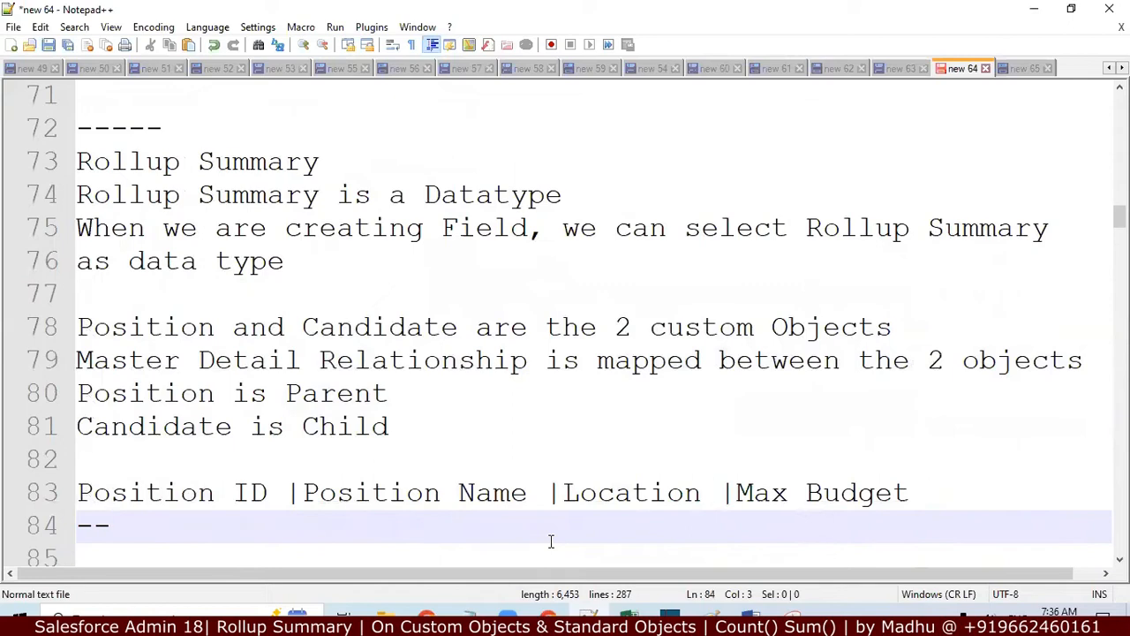
key(Up)
key(Up)
key(Down)
key(Right)
key(Right)
key(Right)
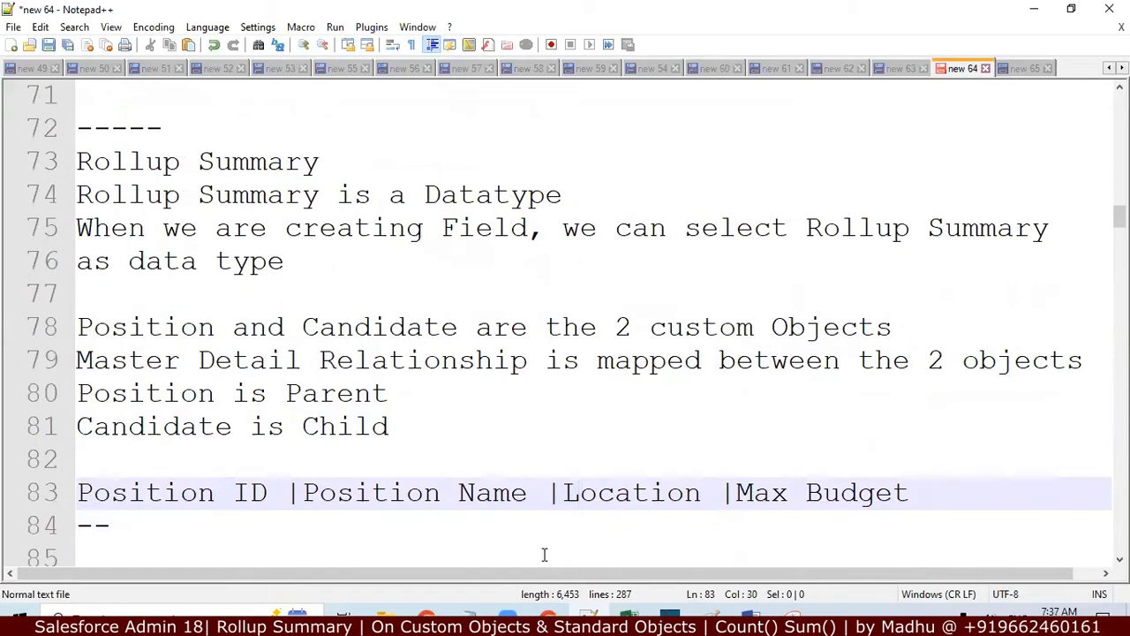
Switch to Salesforce in Chrome and open a blank new position form to check which fields it has
key(alt+Tab)
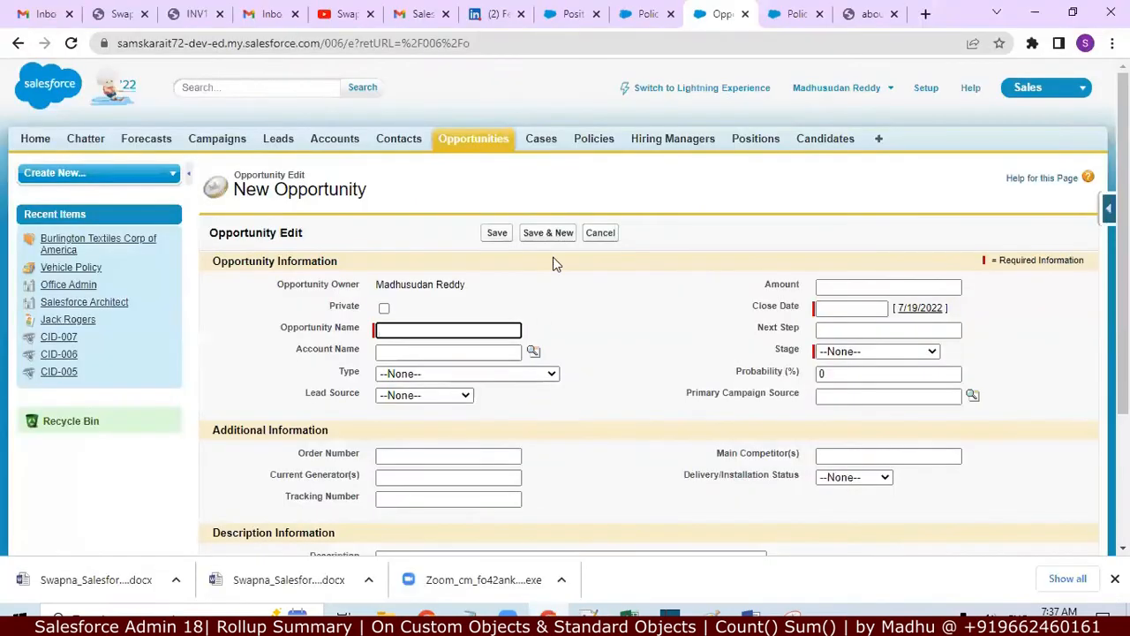
click(755, 141)
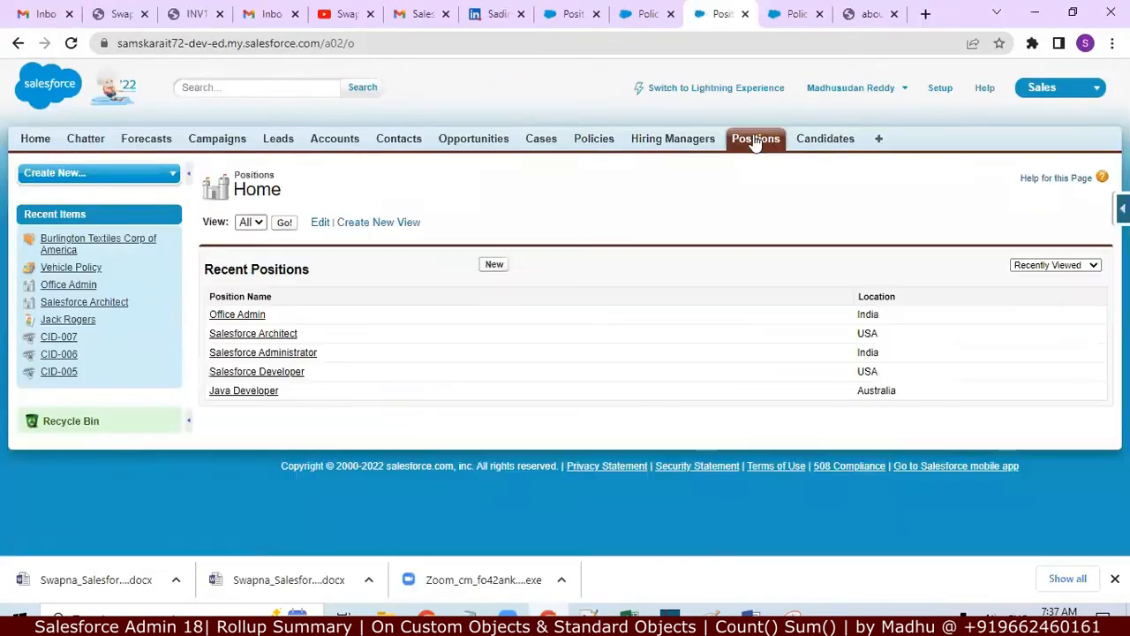
click(491, 265)
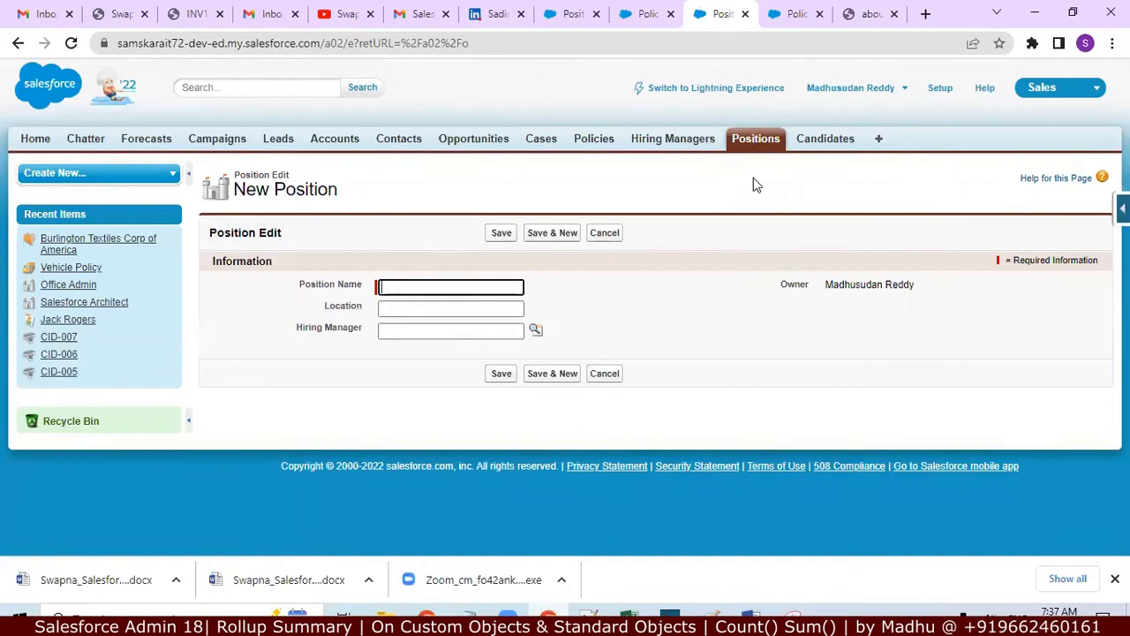
Open the Position object's field definitions and start a new custom field with the Currency data type
click(1122, 209)
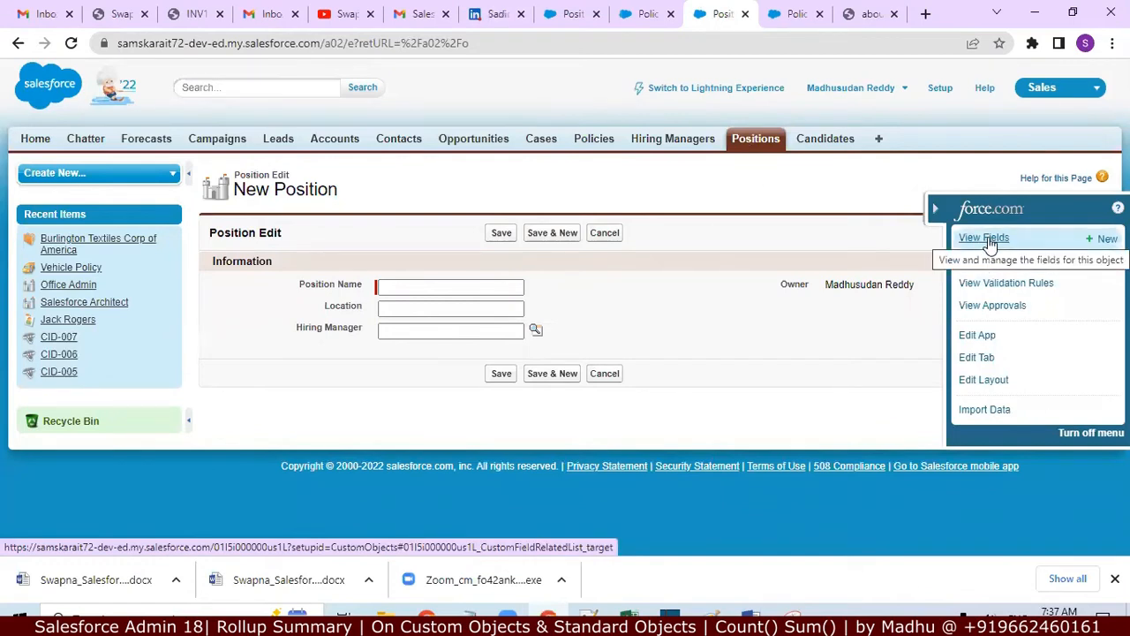
click(988, 240)
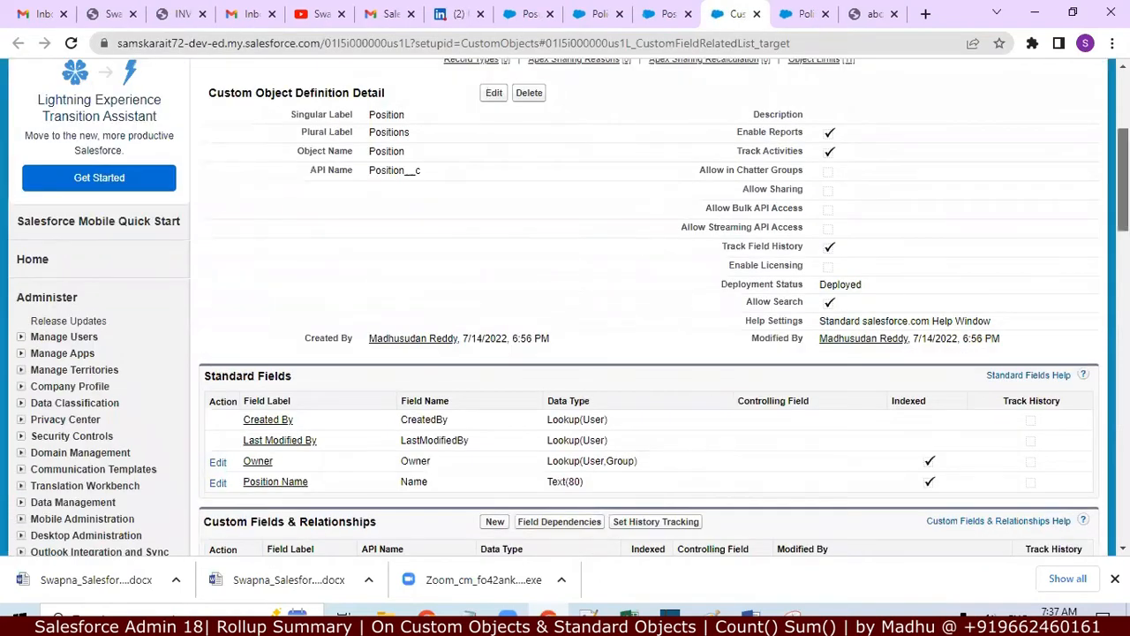
scroll(568, 306, down, 3)
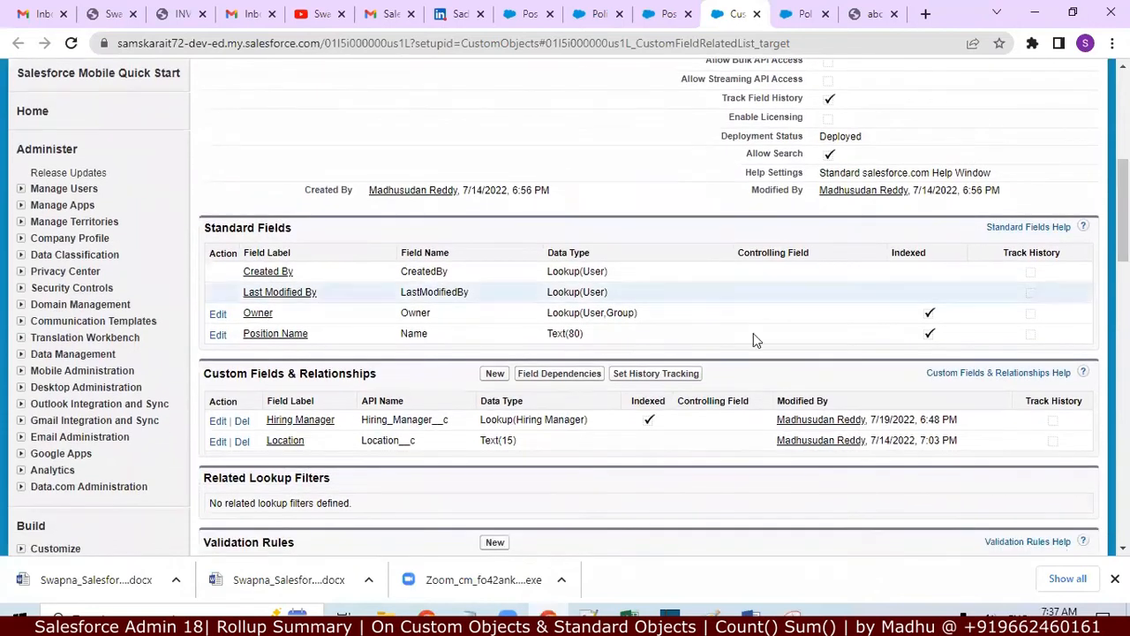
click(488, 383)
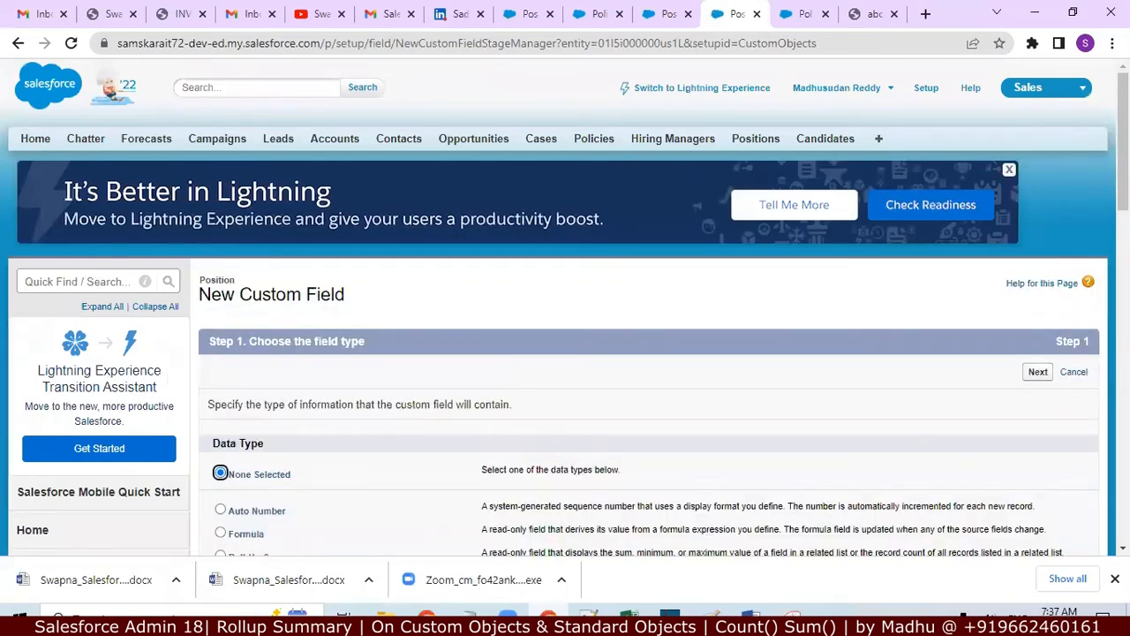
scroll(565, 353, down, 5)
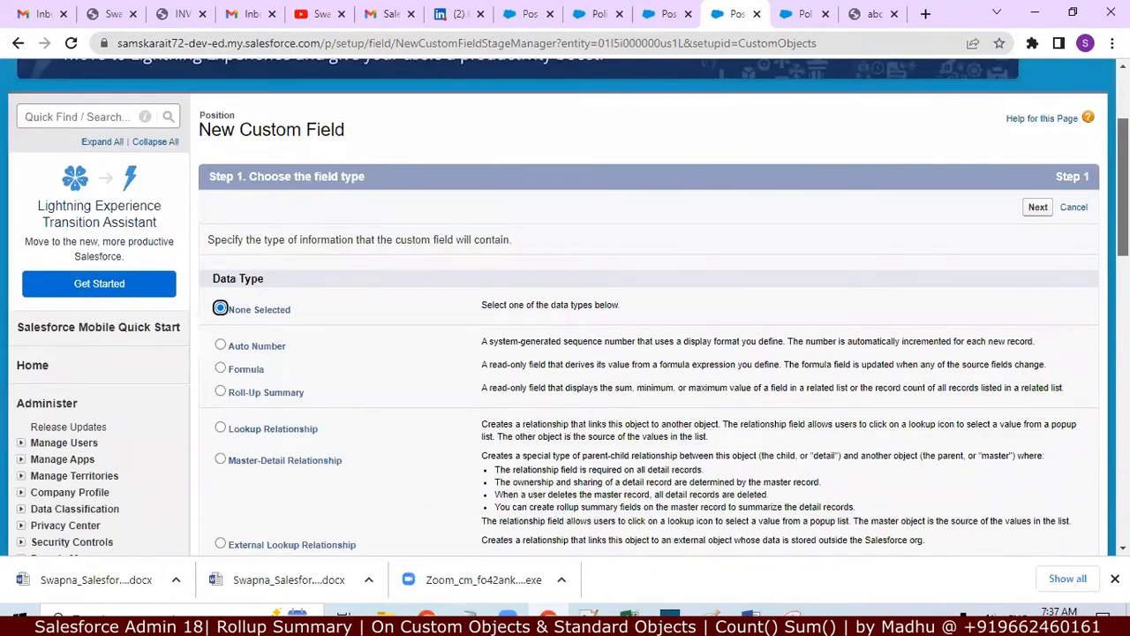
scroll(512, 364, down, 1)
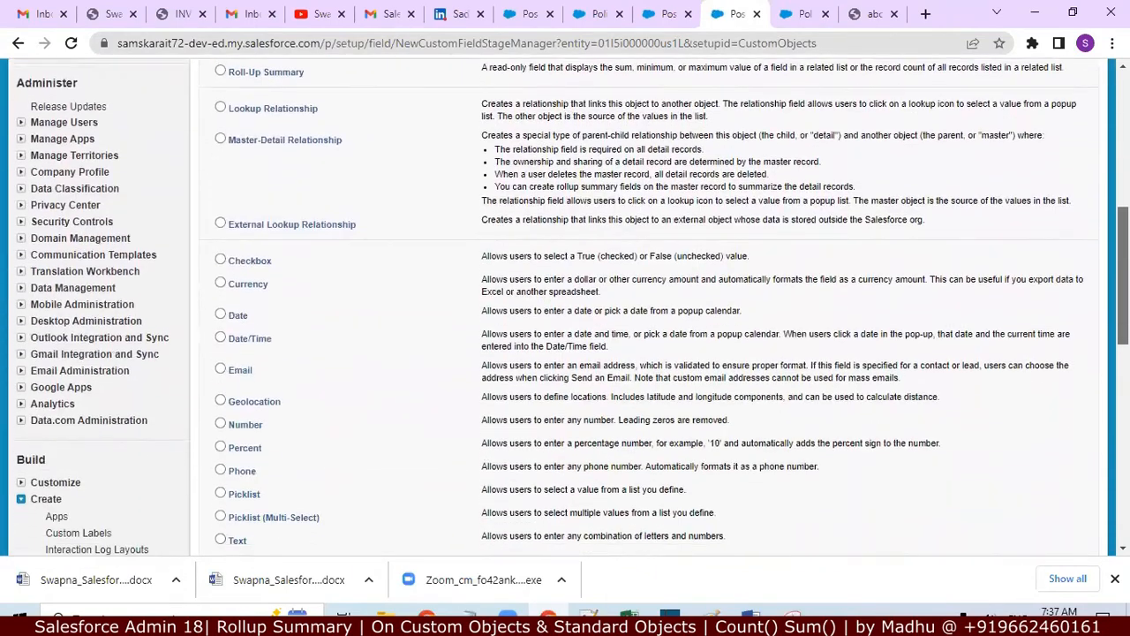
click(221, 284)
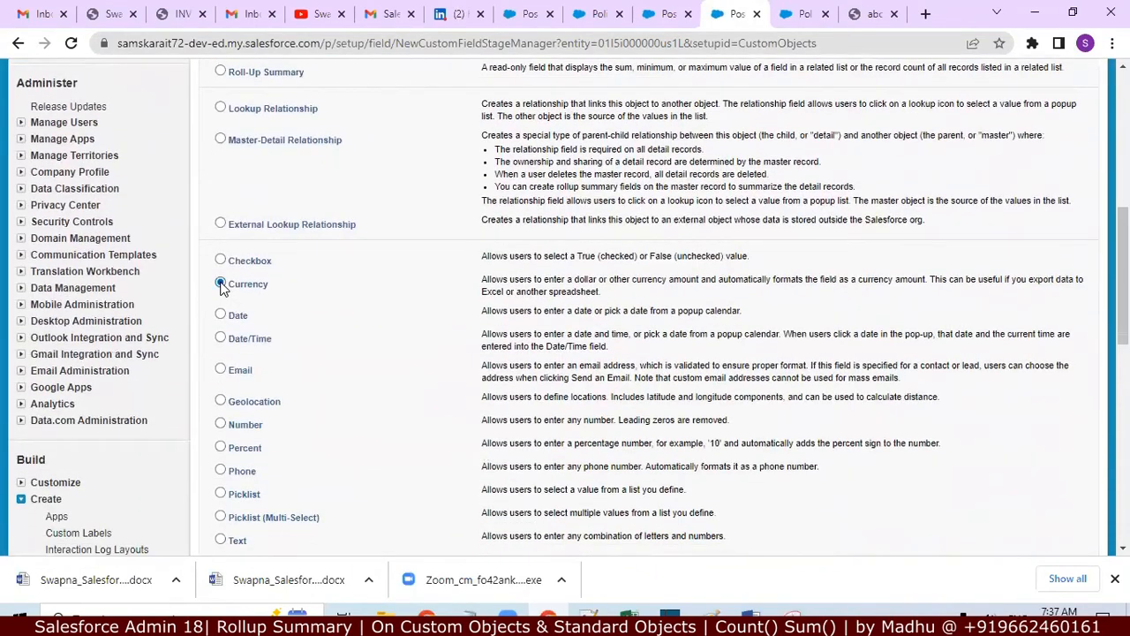
scroll(1123, 282, down, 2)
scroll(1122, 309, down, 2)
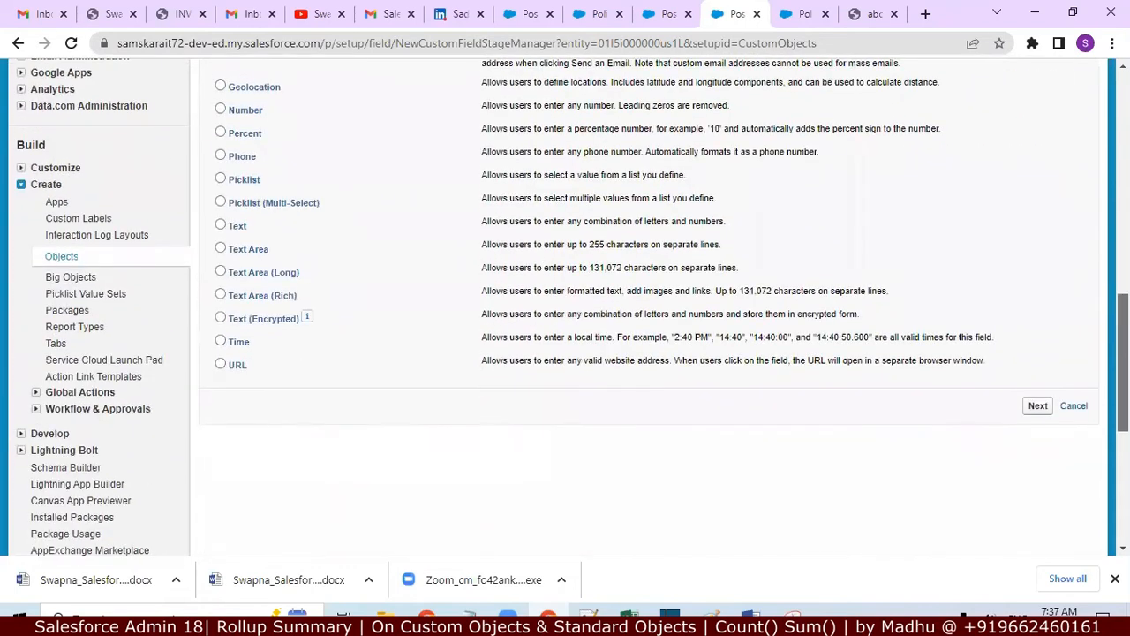
click(1036, 407)
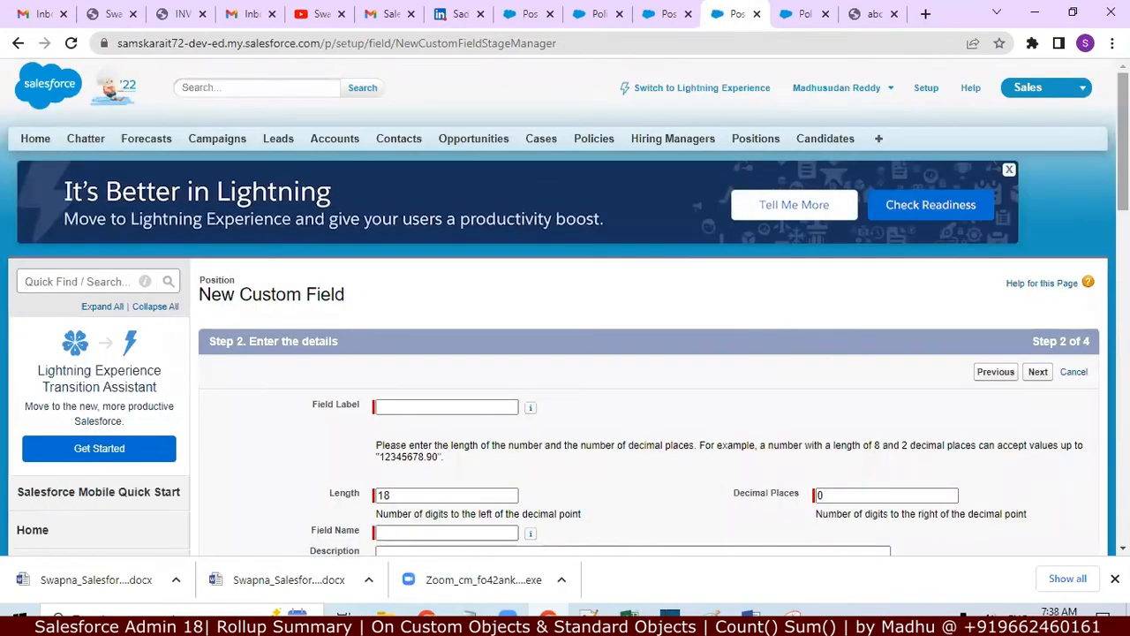
Label the new currency field Max Budget with field name Max_Budget, and continue to field-level security
scroll(693, 217, down, 2)
click(468, 270)
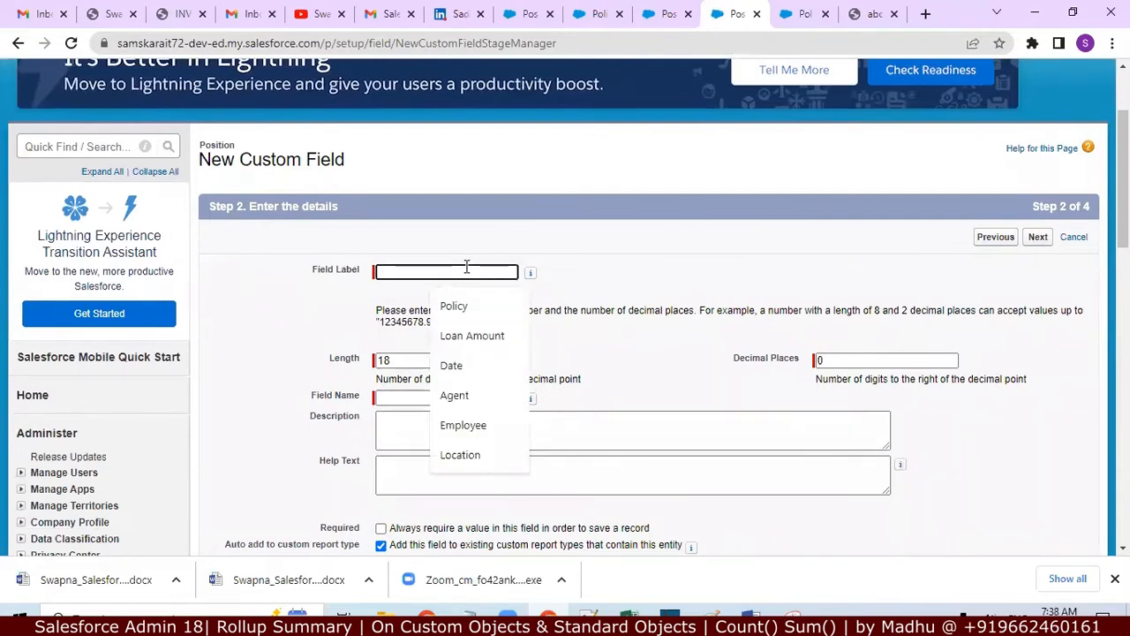
text(Maxi)
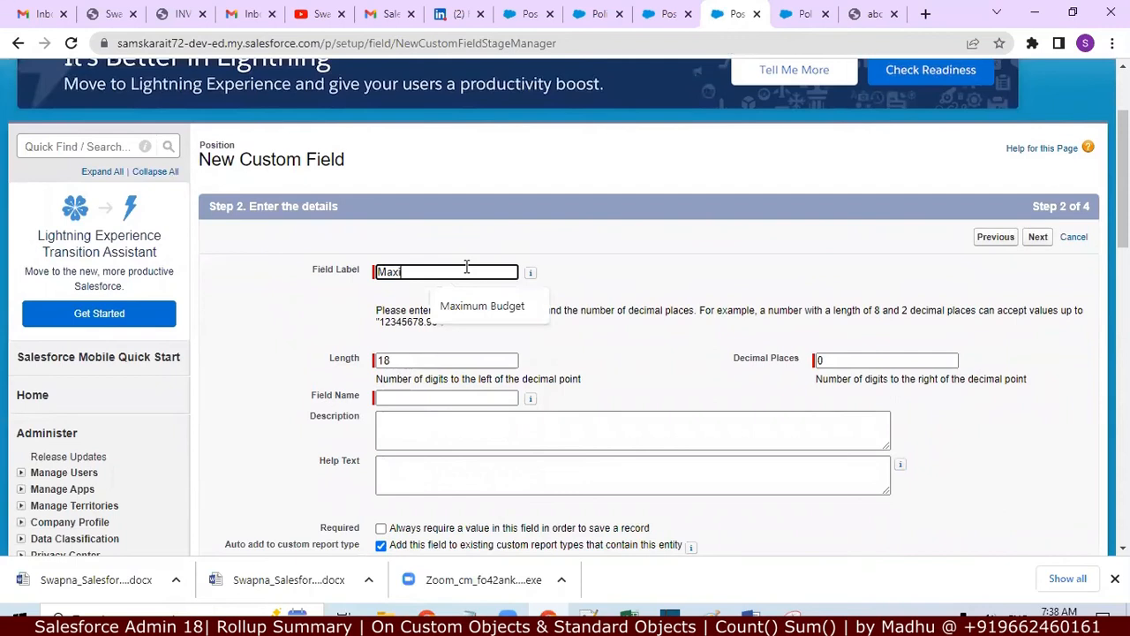
key(BackSpace)
text(Budget)
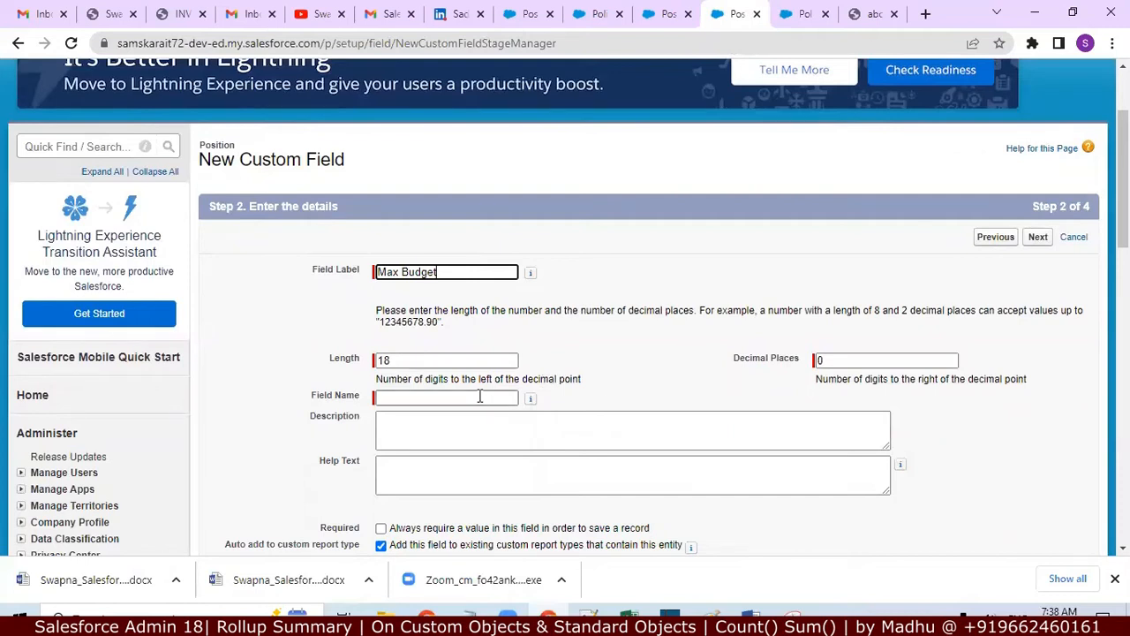
key(Tab)
drag(1123, 212, 1123, 269)
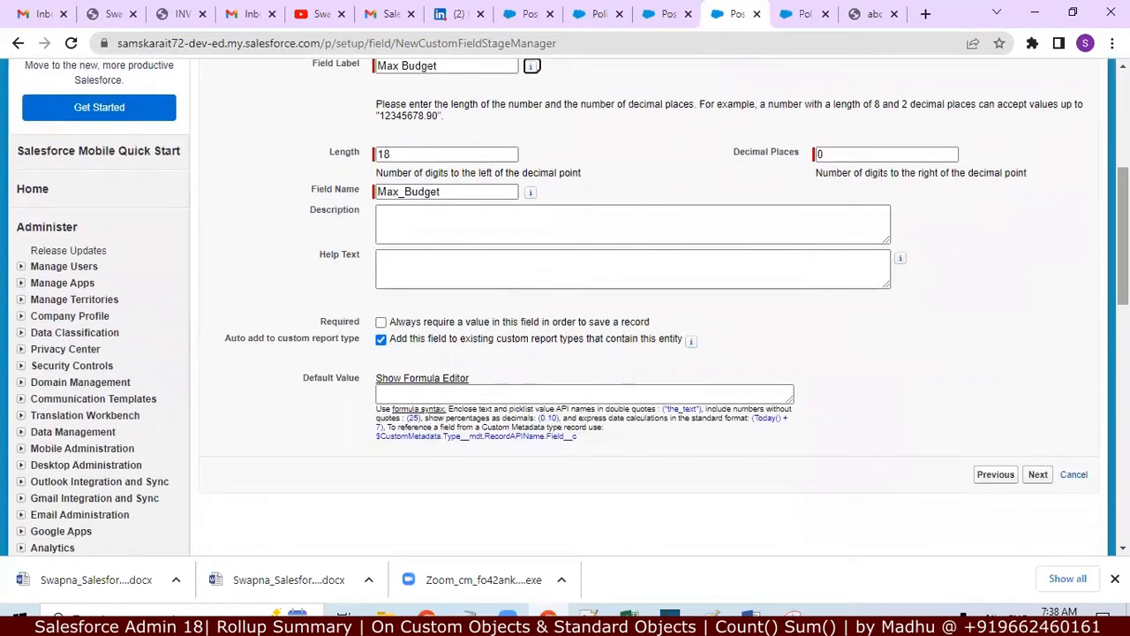
click(1037, 475)
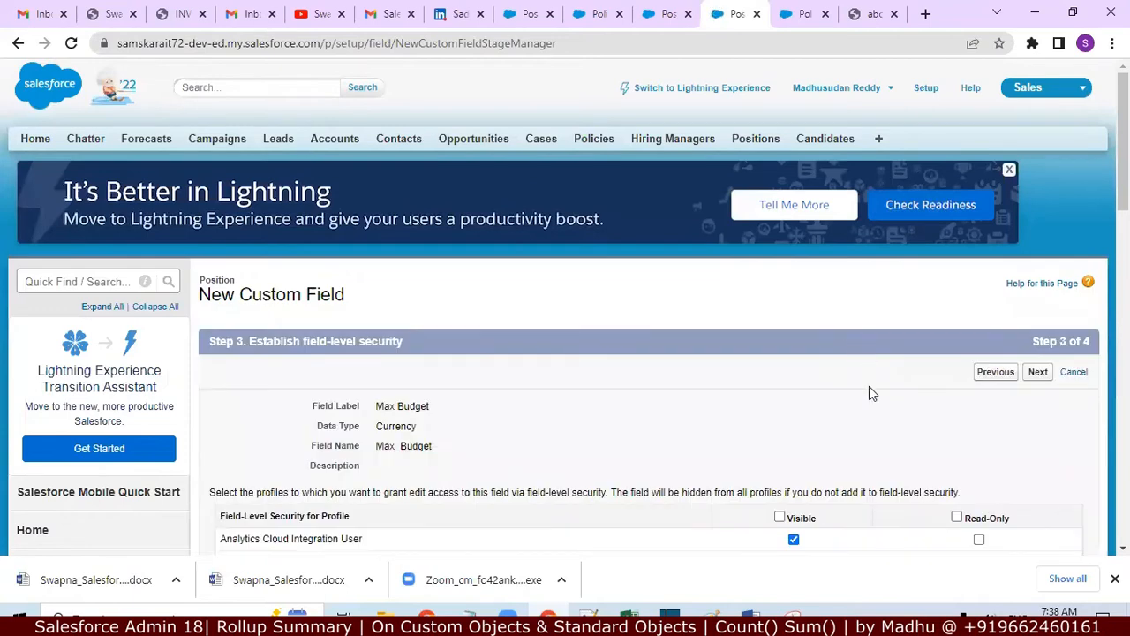
Make Max Budget visible to all profiles, save it on the Position Layout, and check it among the object's custom fields
click(779, 516)
scroll(1044, 450, down, 7)
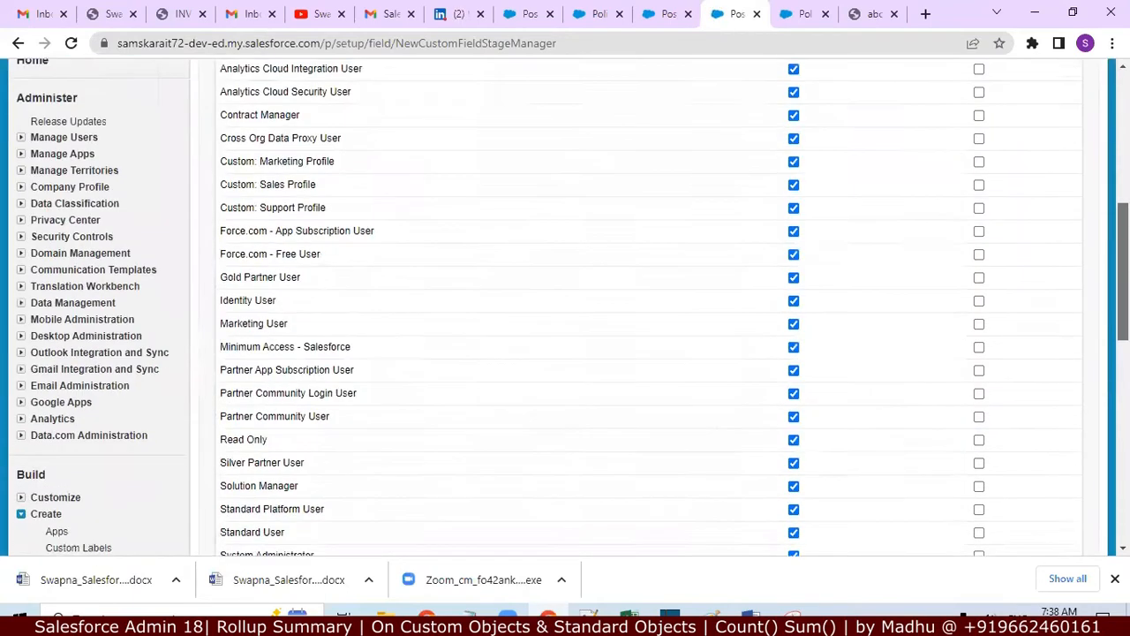
click(1038, 457)
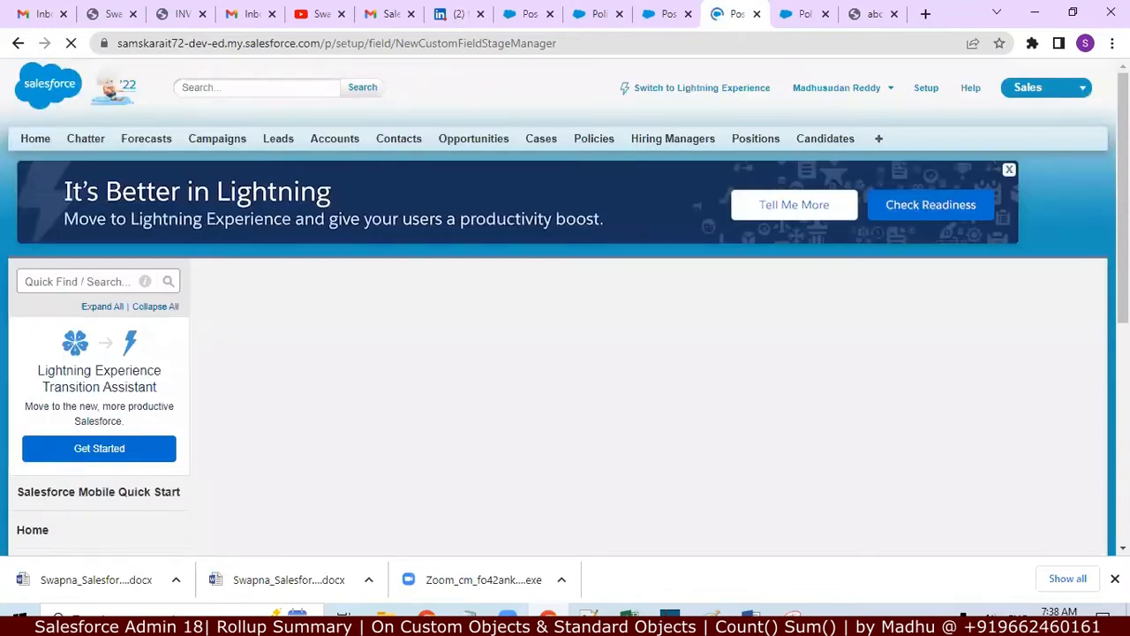
scroll(1092, 235, down, 1)
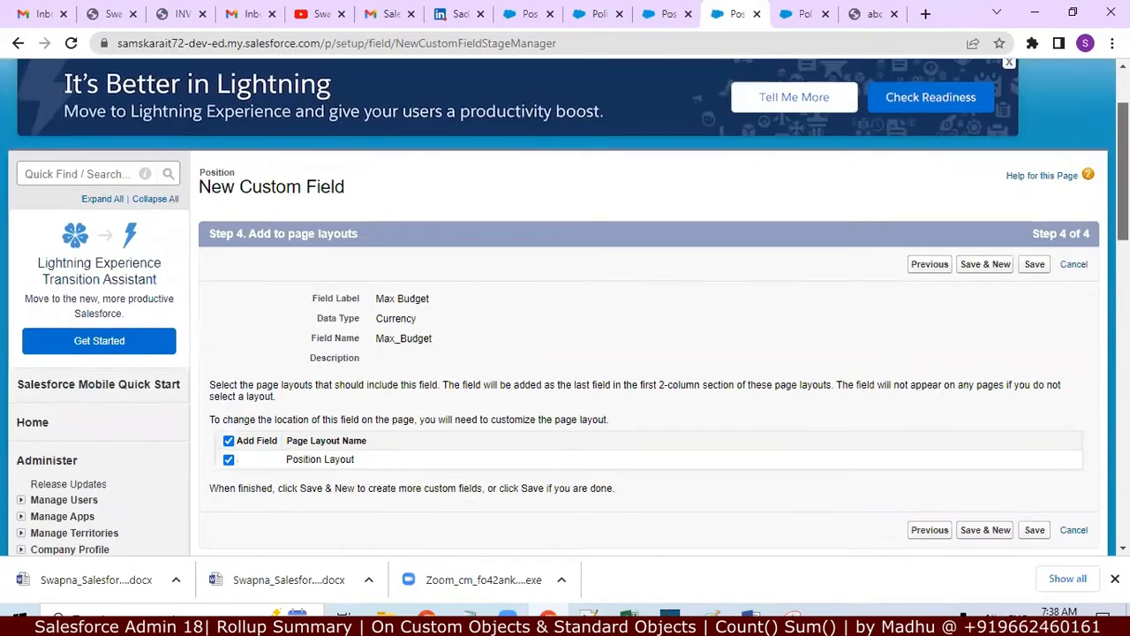
click(1040, 264)
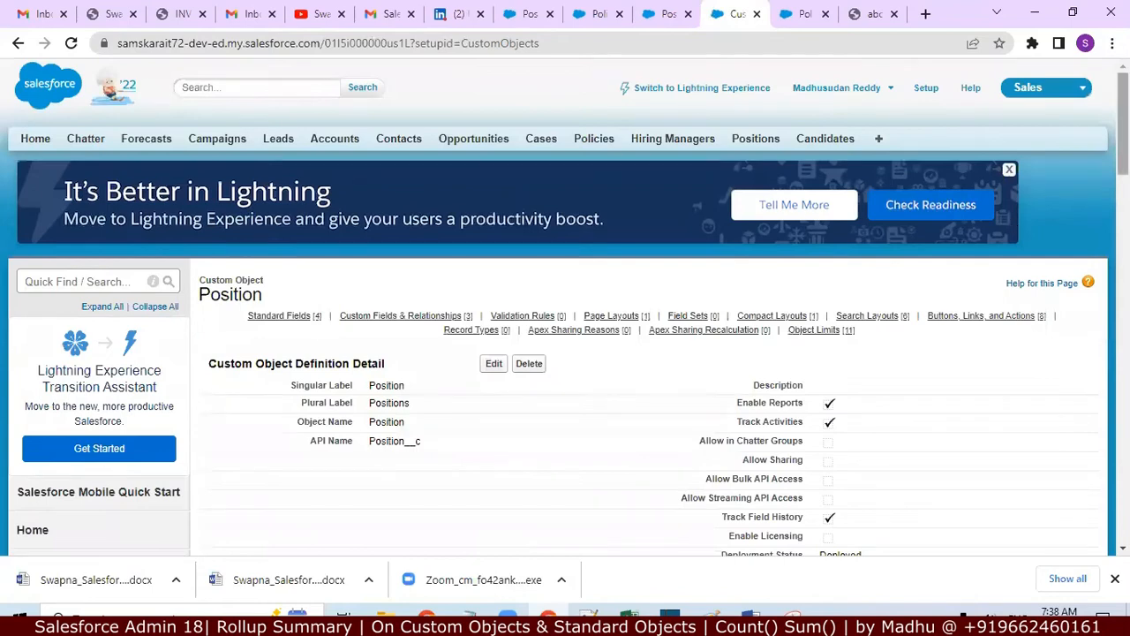
scroll(565, 309, down, 6)
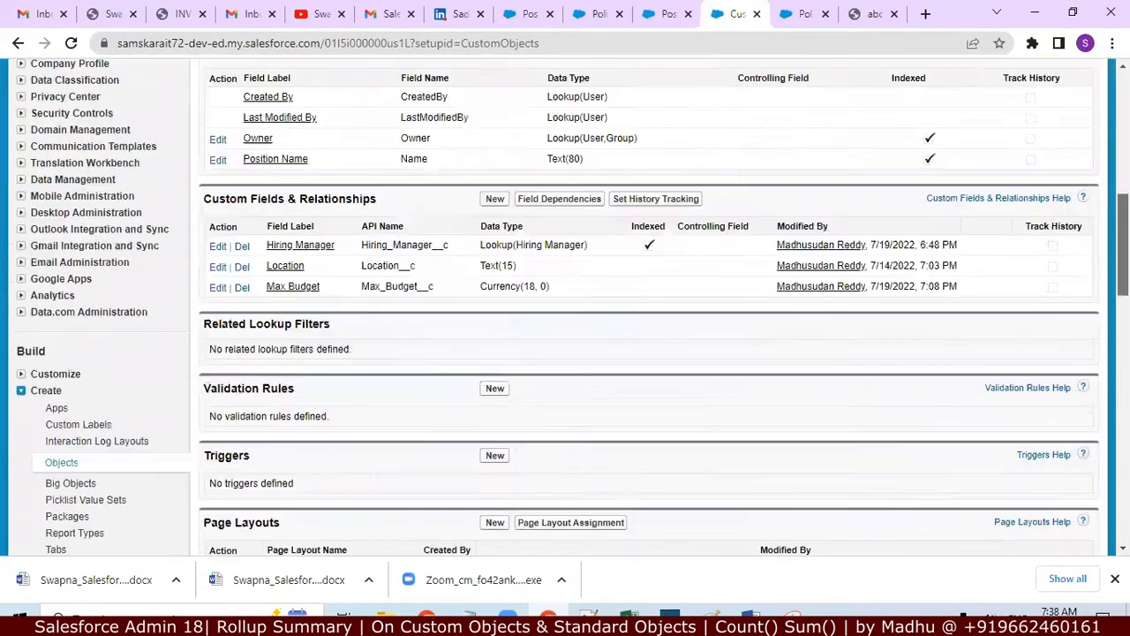
scroll(565, 309, up, 7)
scroll(827, 155, down, 10)
scroll(828, 155, up, 10)
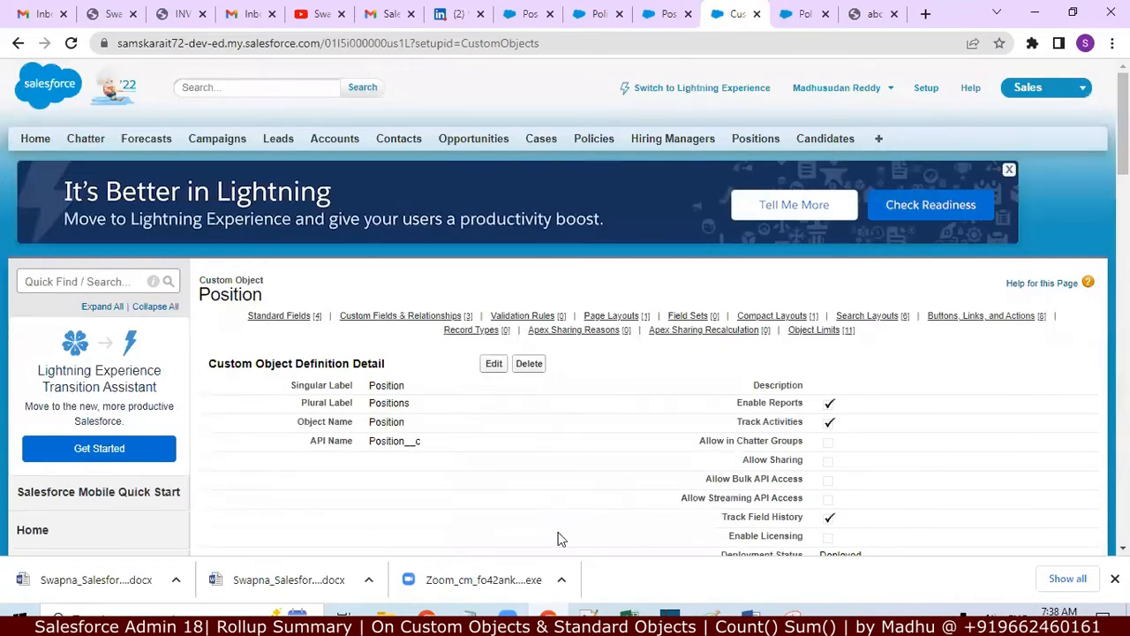
Switch to Paint and copy the Candidate table's two P001 rows to the blank area above the space between the tables
click(706, 612)
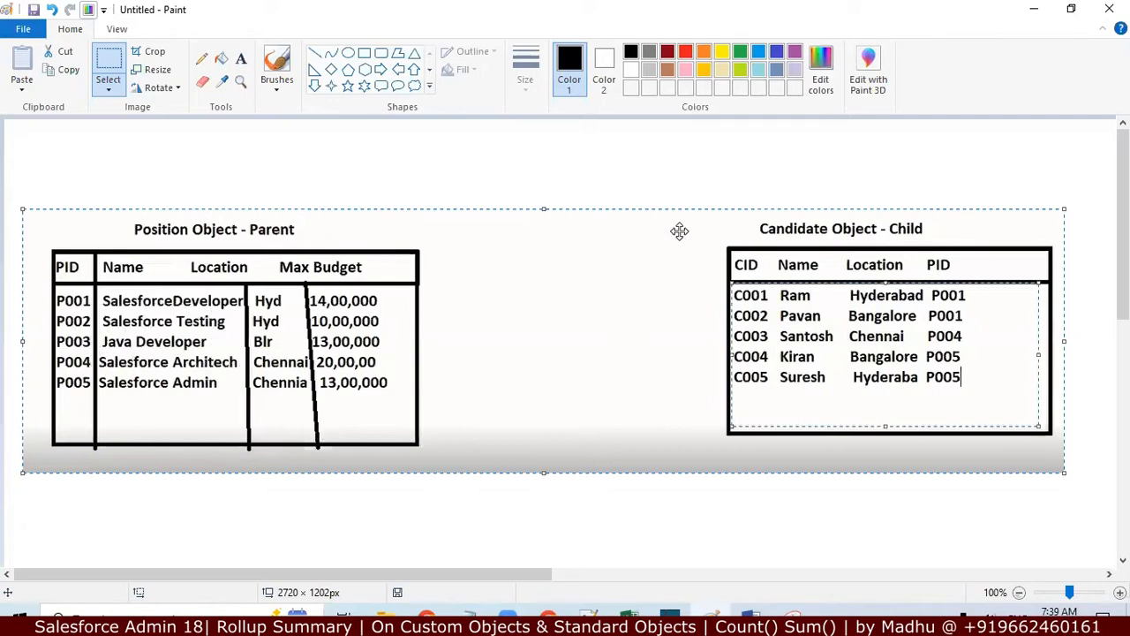
click(642, 196)
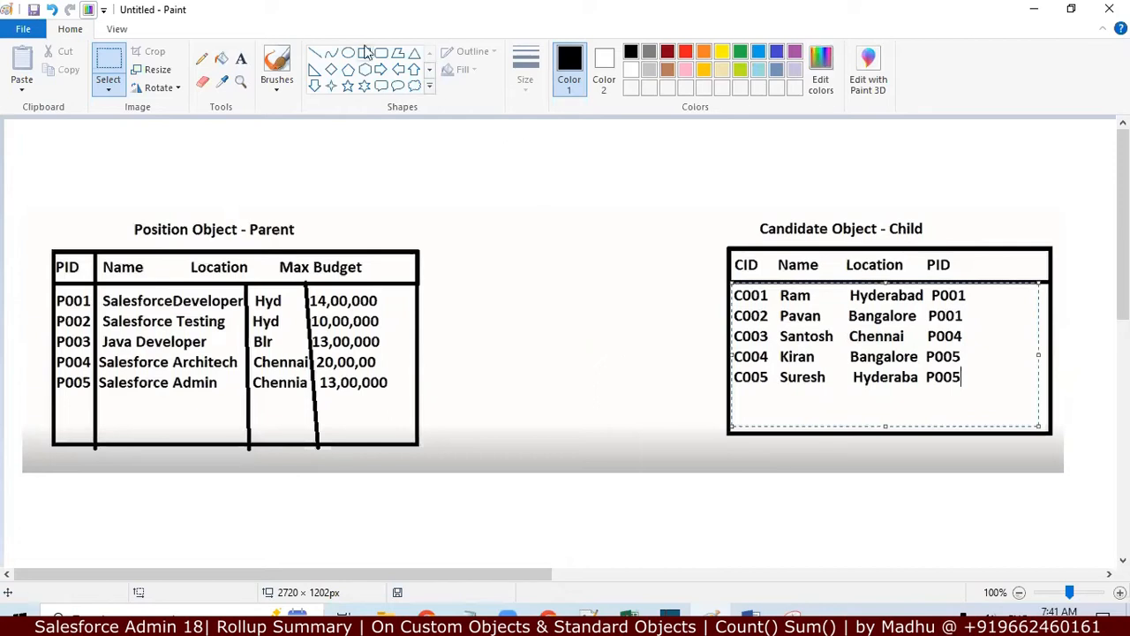
click(113, 54)
drag(723, 282, 970, 329)
key(ctrl+c)
key(ctrl+v)
drag(181, 144, 613, 157)
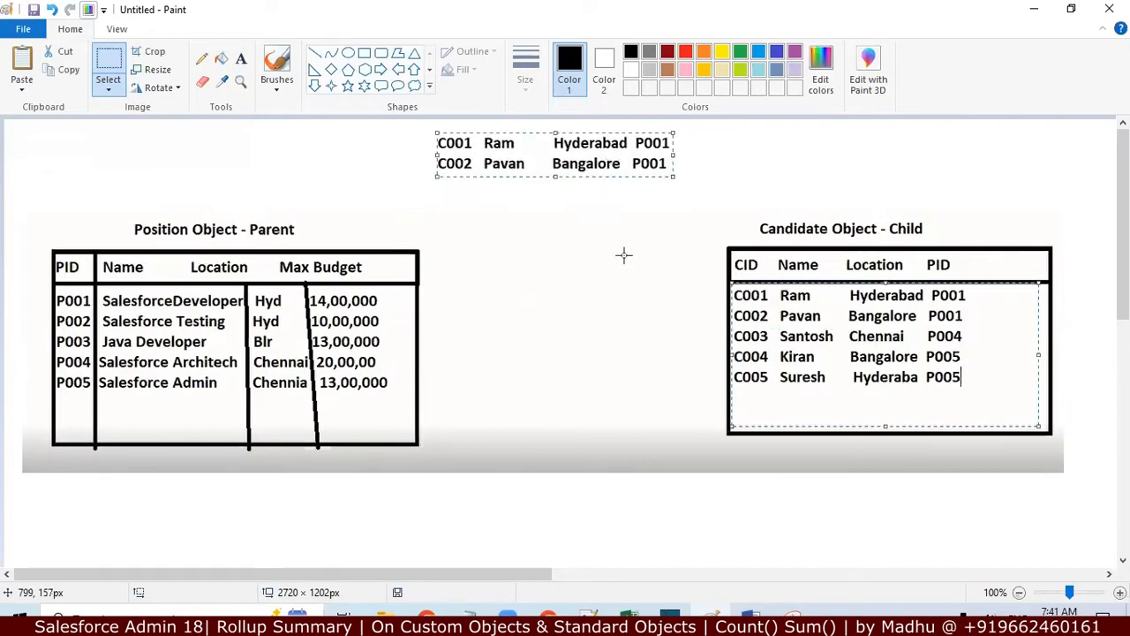
Copy the Candidate table's P004 row and place it below the copied P001 rows
click(119, 67)
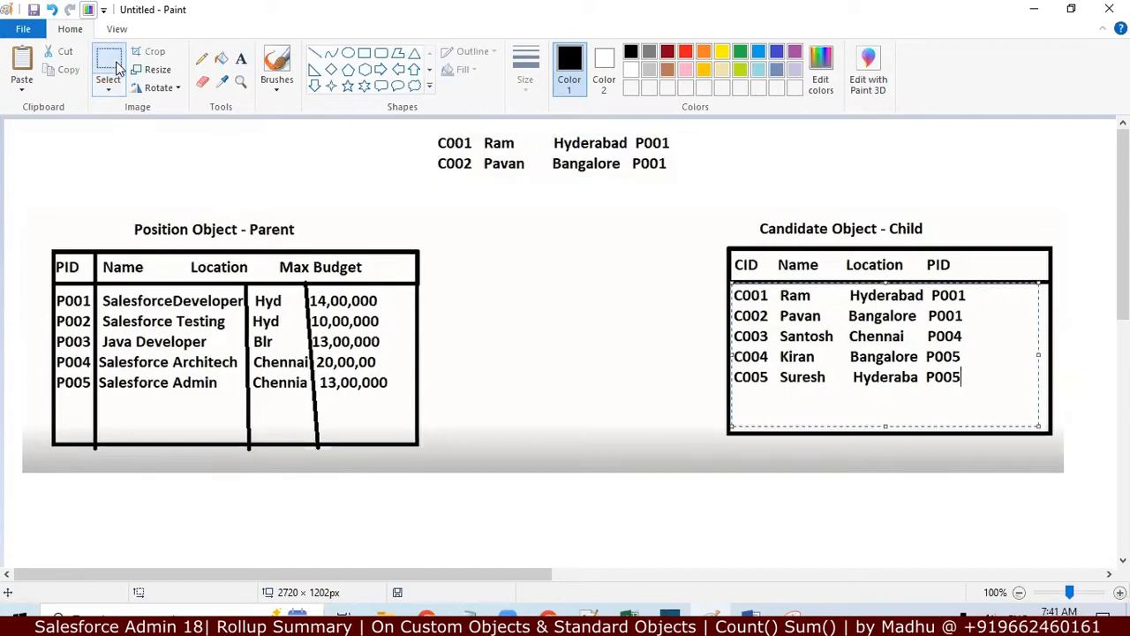
drag(733, 326, 967, 346)
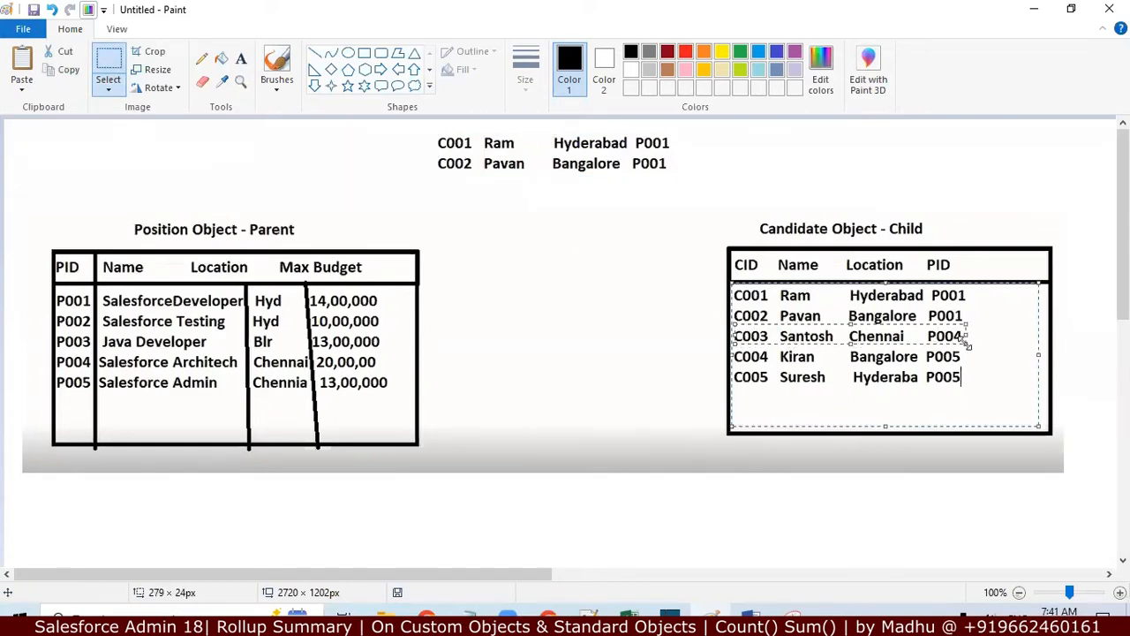
key(ctrl+c)
key(ctrl+v)
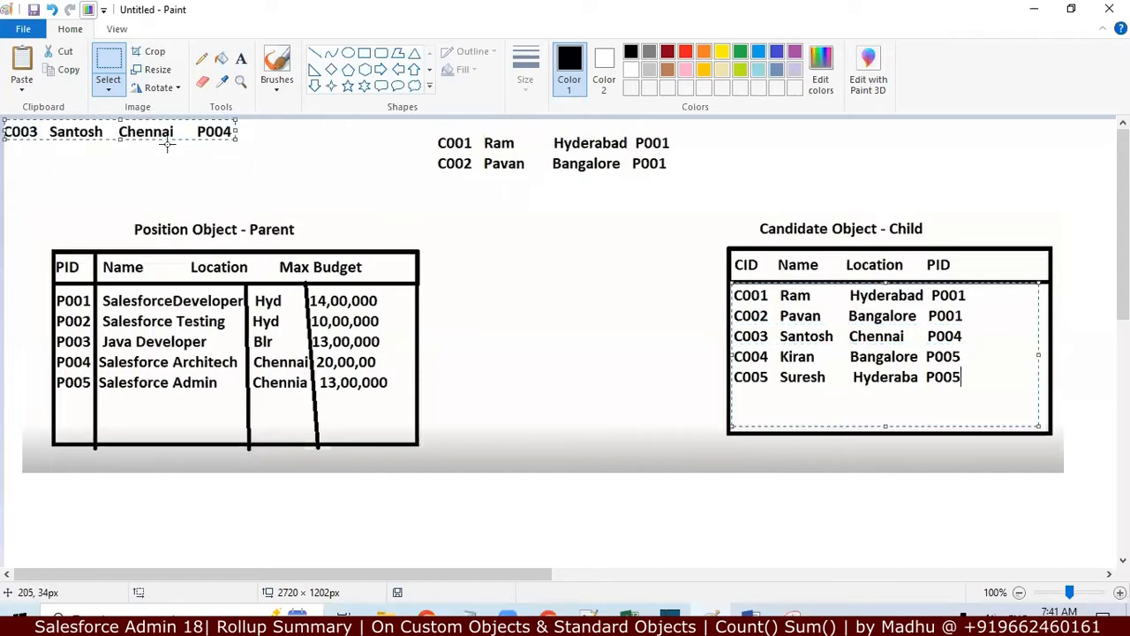
drag(170, 143, 613, 218)
click(625, 292)
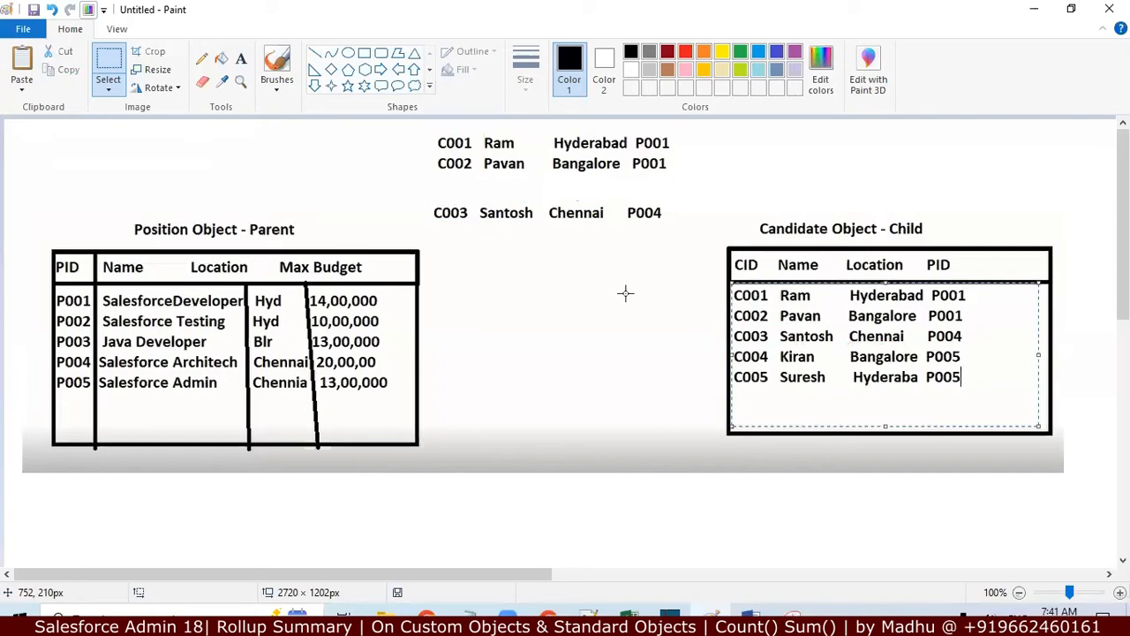
Copy the Candidate table's two P005 rows and place them below the copied P004 row
click(121, 69)
mouse_move(734, 351)
mouse_down()
mouse_move(752, 374)
mouse_move(845, 391)
mouse_move(970, 385)
mouse_up()
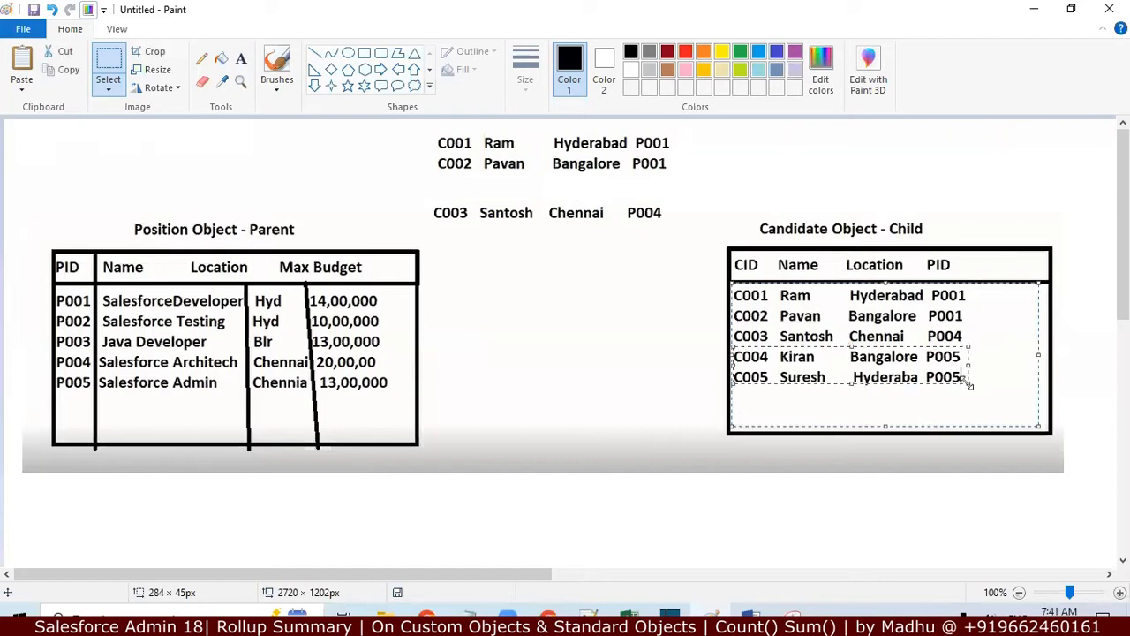
key(ctrl+c)
key(ctrl+v)
drag(163, 141, 601, 276)
click(687, 186)
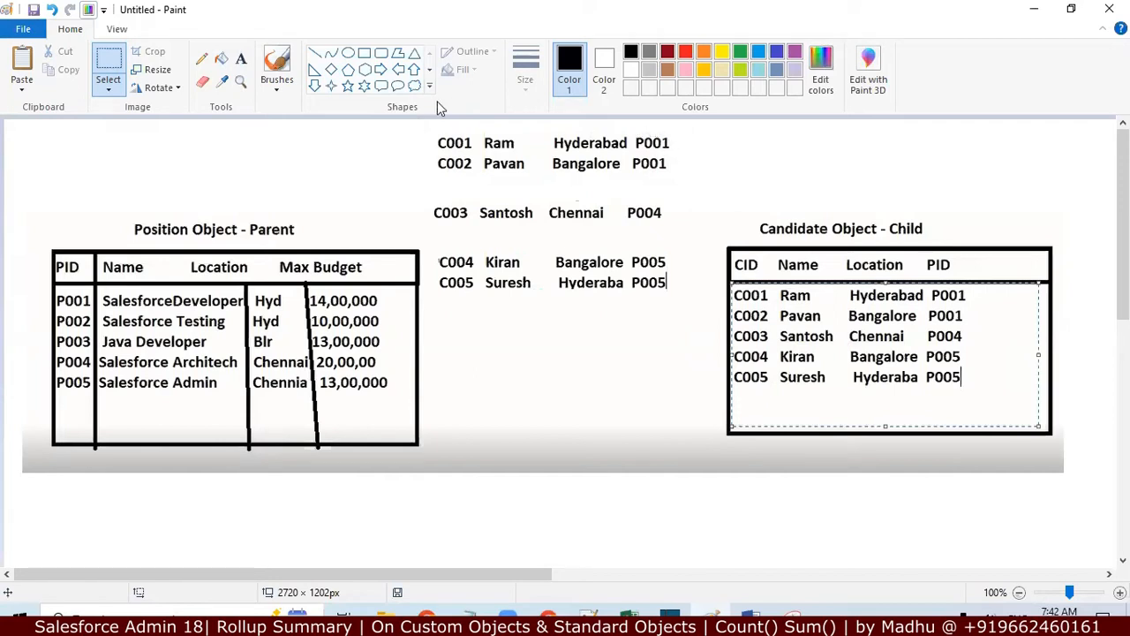
Draw a rectangle around each of the three copied candidate groups: the P001 rows, the P004 row and the P005 rows
click(364, 53)
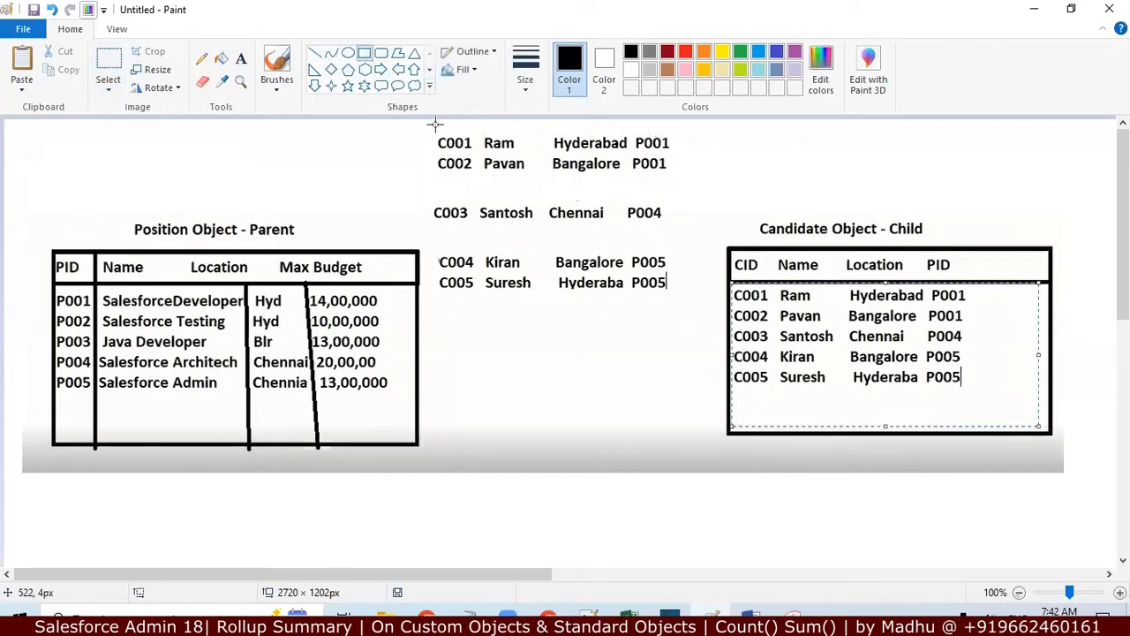
drag(435, 129, 672, 180)
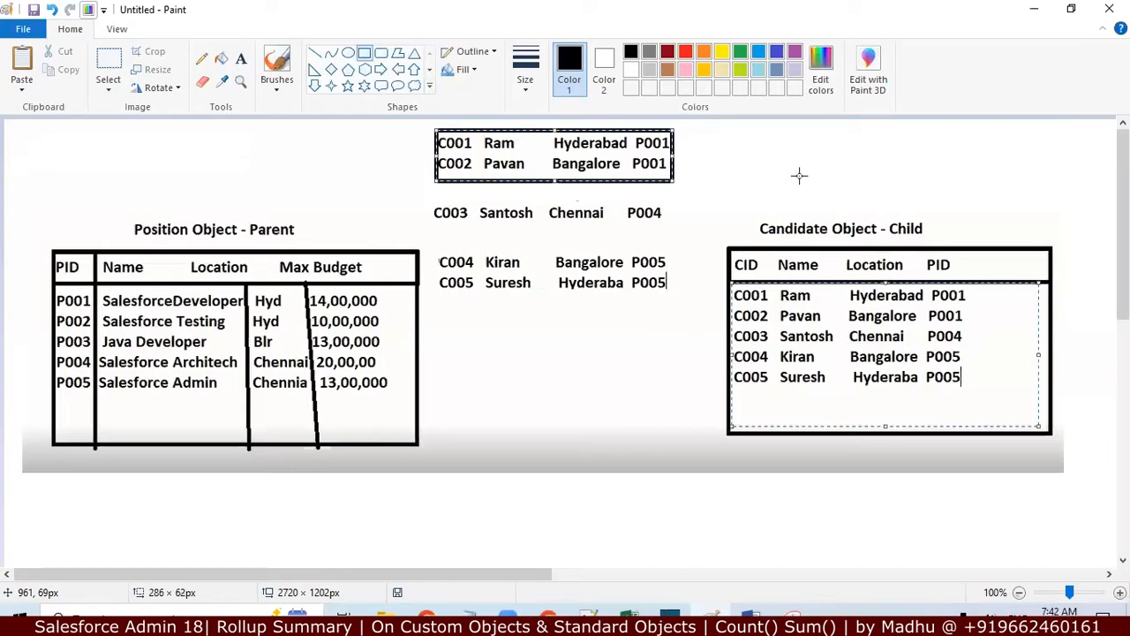
click(430, 200)
mouse_move(430, 201)
mouse_down()
mouse_move(468, 221)
mouse_move(670, 226)
mouse_up()
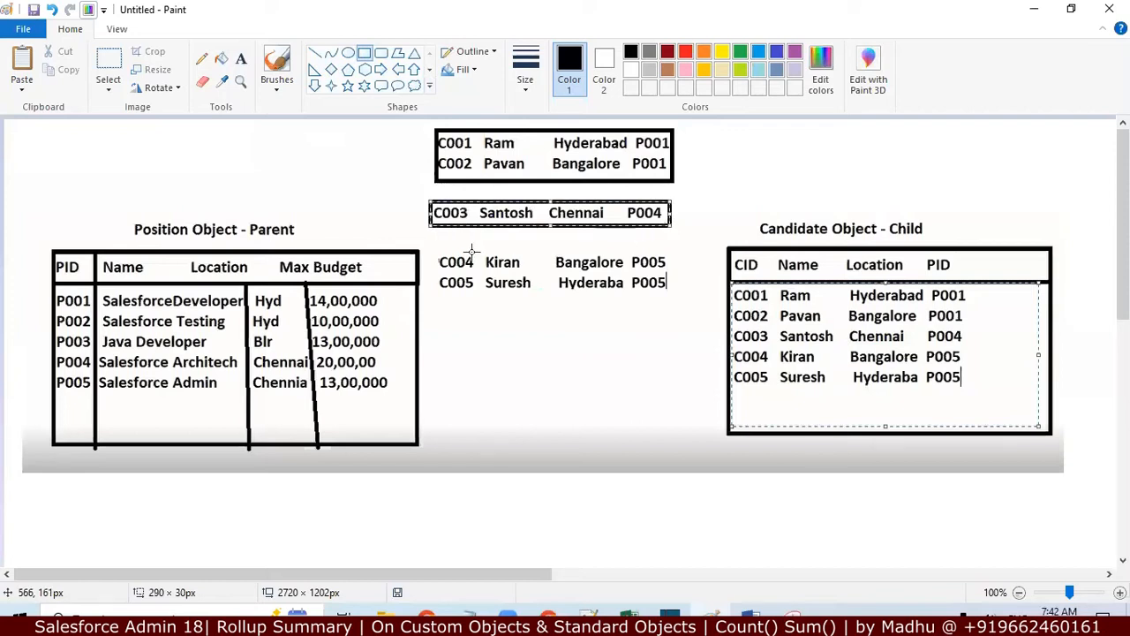
drag(432, 250, 674, 291)
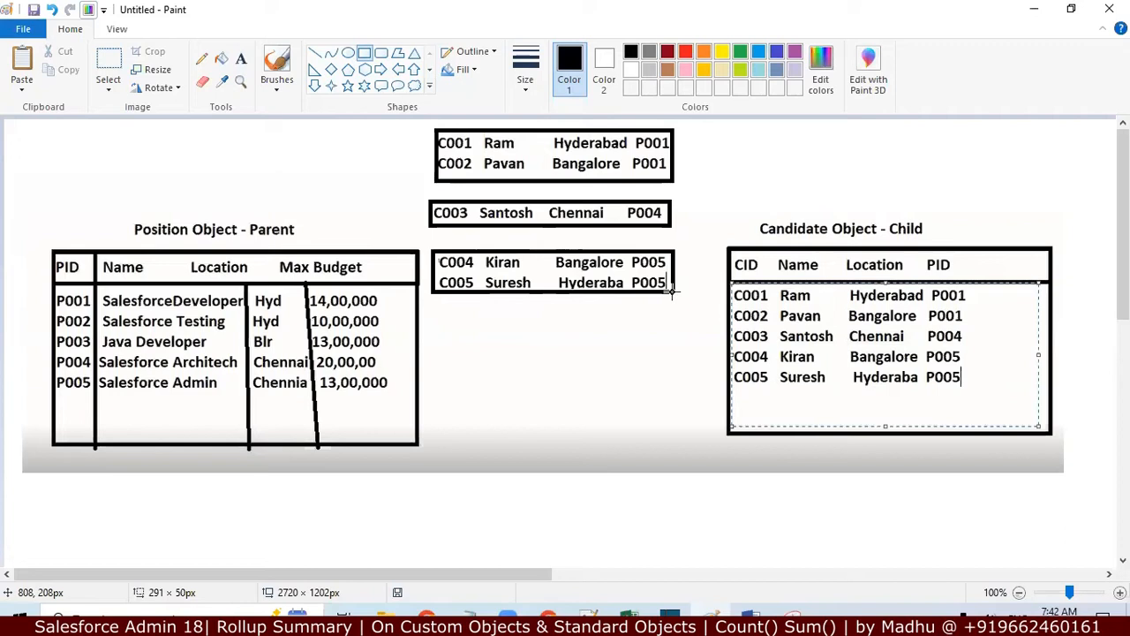
click(718, 148)
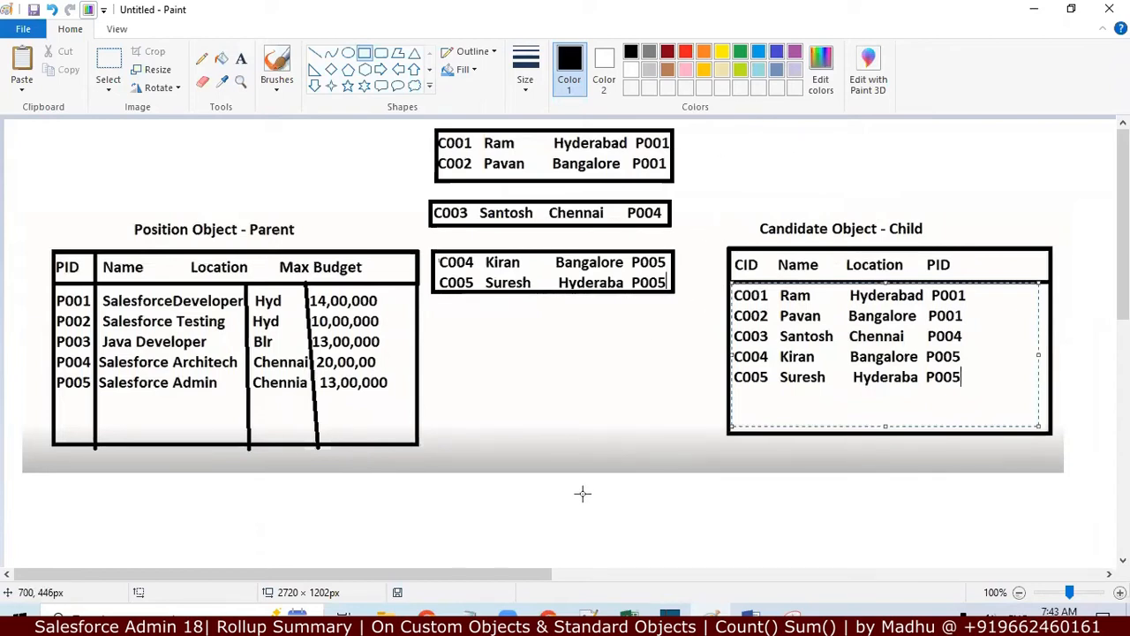
Switch to Notepad++ and read the notes on counting the candidates applied for a position, down to the count field lines
click(590, 615)
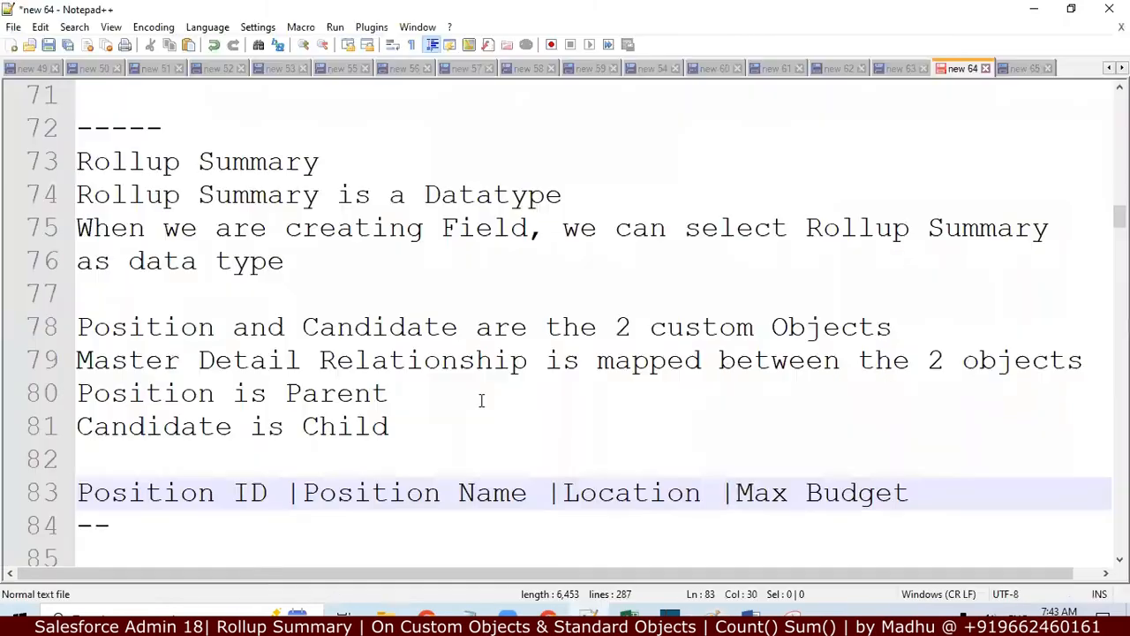
key(Down)
key(Down)
key(Down)
key(Down)
key(Down)
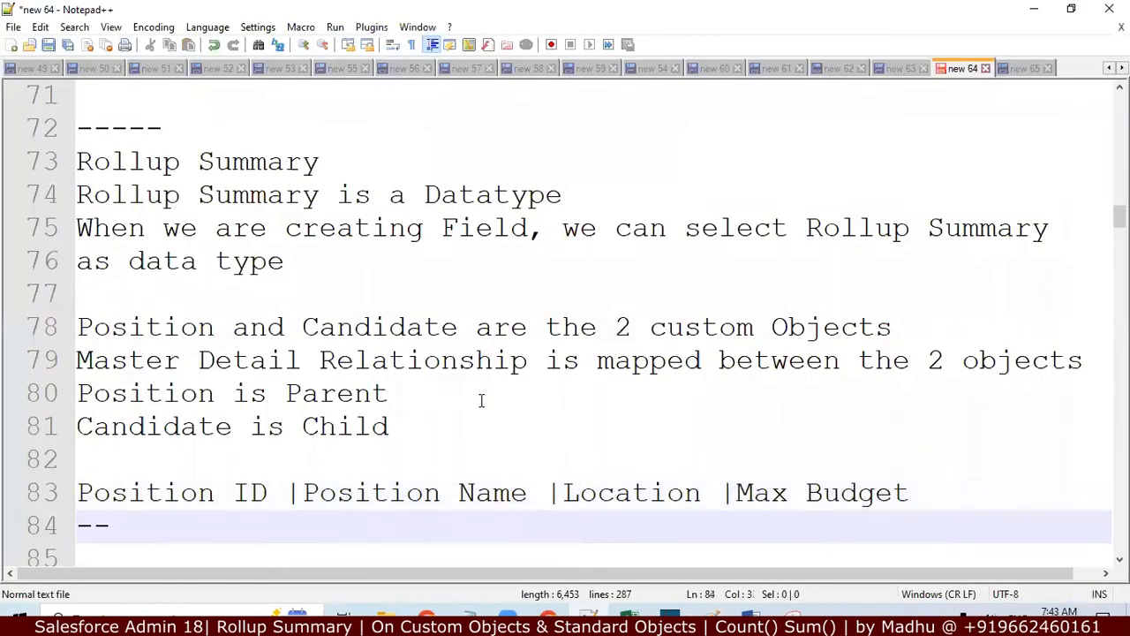
key(Down)
key(Down)
key(Down)
key(Down)
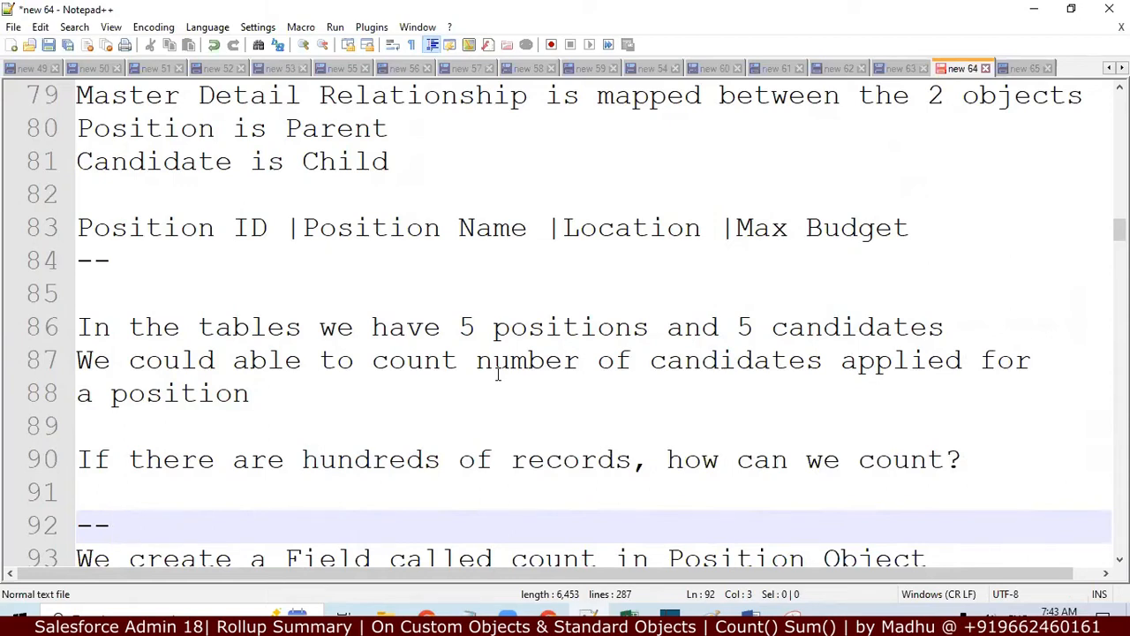
key(Down)
key(Down)
key(Down)
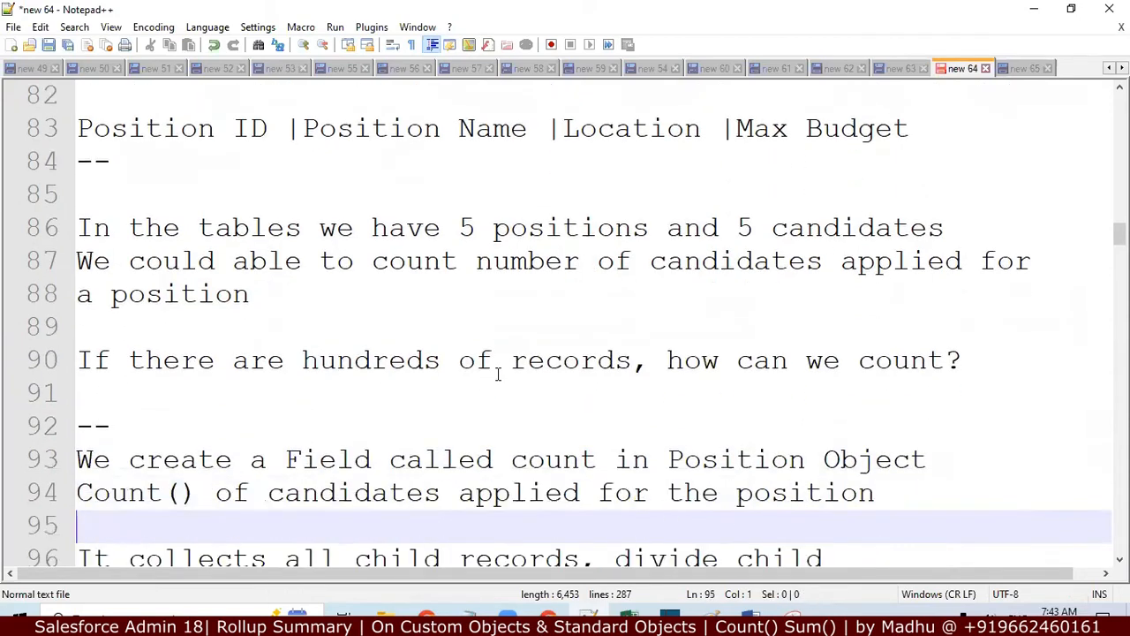
Highlight "Count()" in the note line about candidates applied for the position
key(Up)
key(Left)
key(Left)
key(Left)
key(Left)
key(Left)
key(Left)
key(Left)
key(Left)
key(Left)
key(Left)
key(Left)
key(Left)
key(Left)
key(Left)
key(Left)
key(Left)
key(Left)
key(Left)
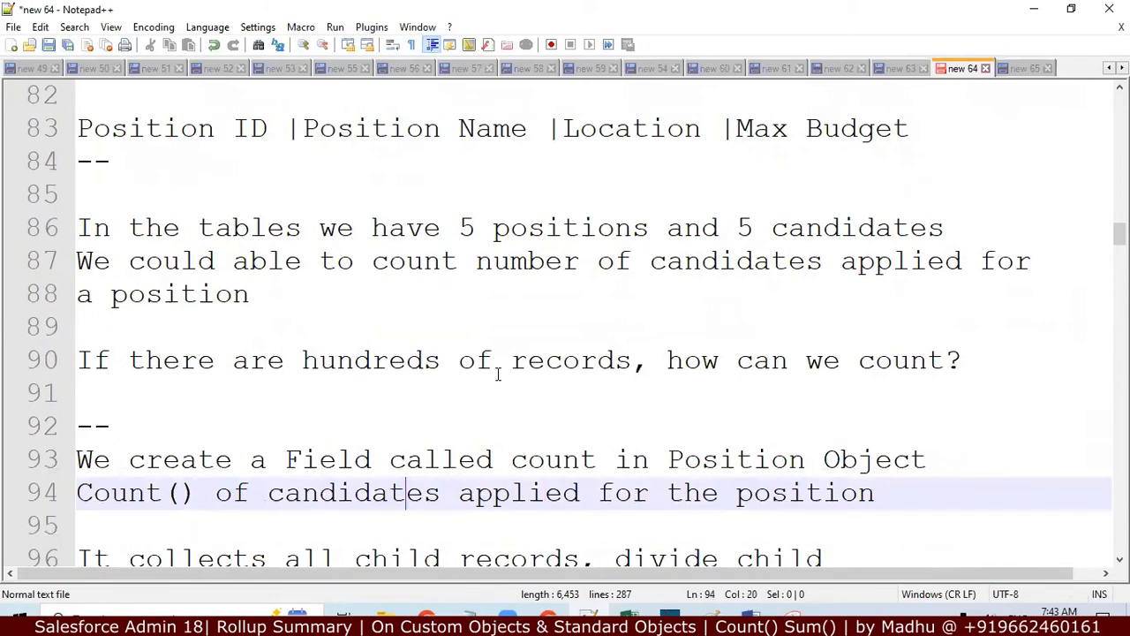
key(Left)
key(Left)
key(Left)
key(Left)
key(shift+Left)
key(shift+Left)
key(shift+Left)
key(shift+Left)
key(shift+Left)
key(shift+Left)
key(shift+Left)
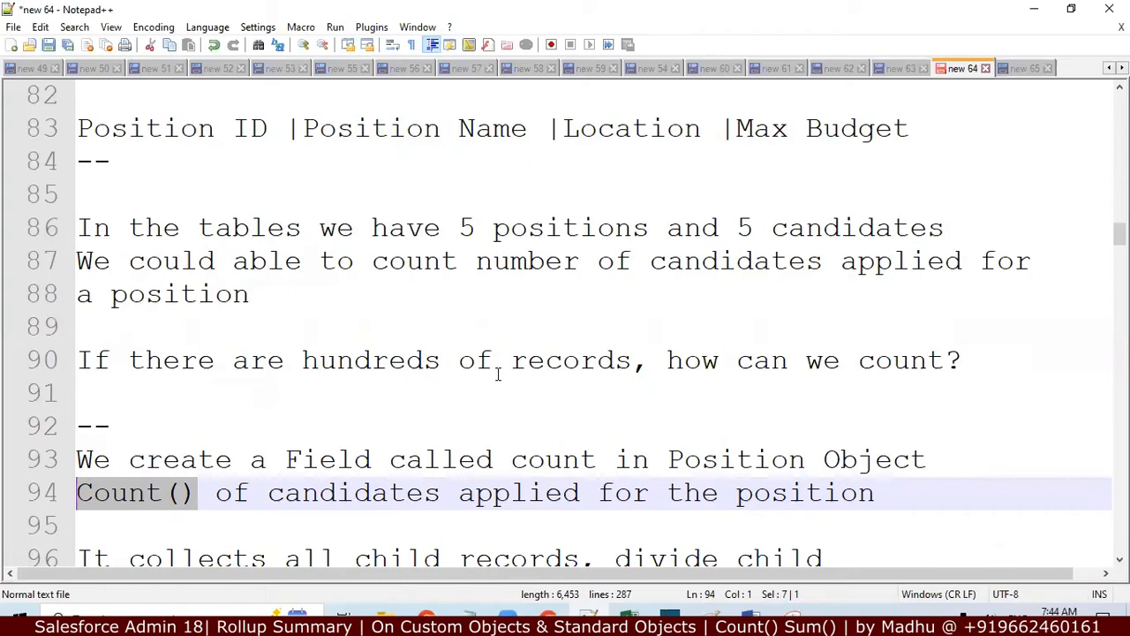
key(Down)
key(Down)
key(Down)
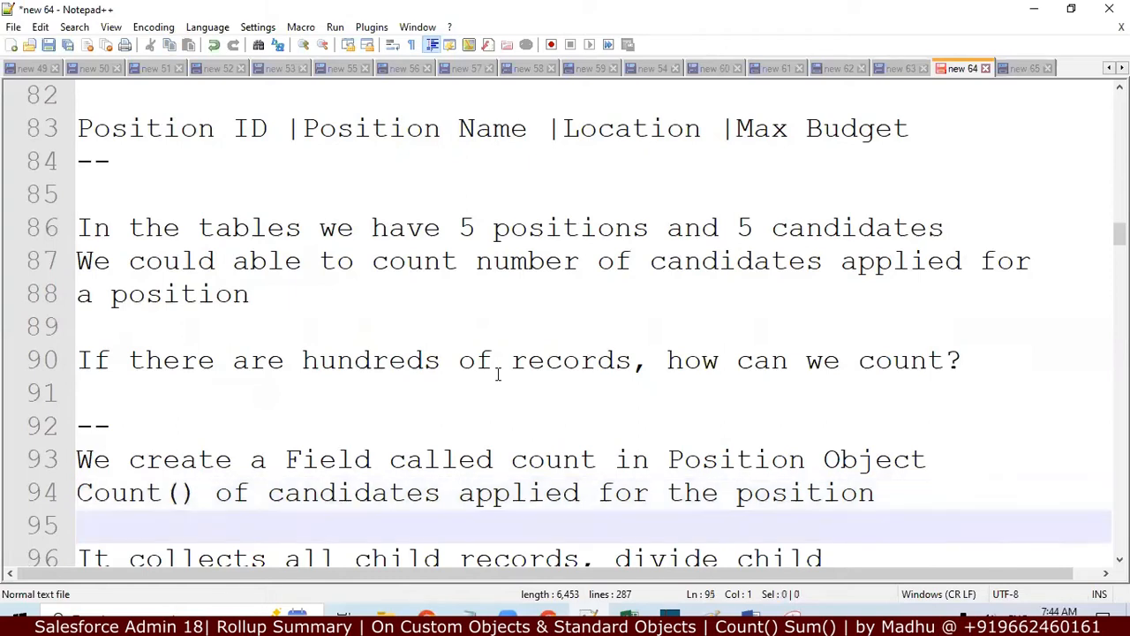
key(Up)
key(Up)
key(Up)
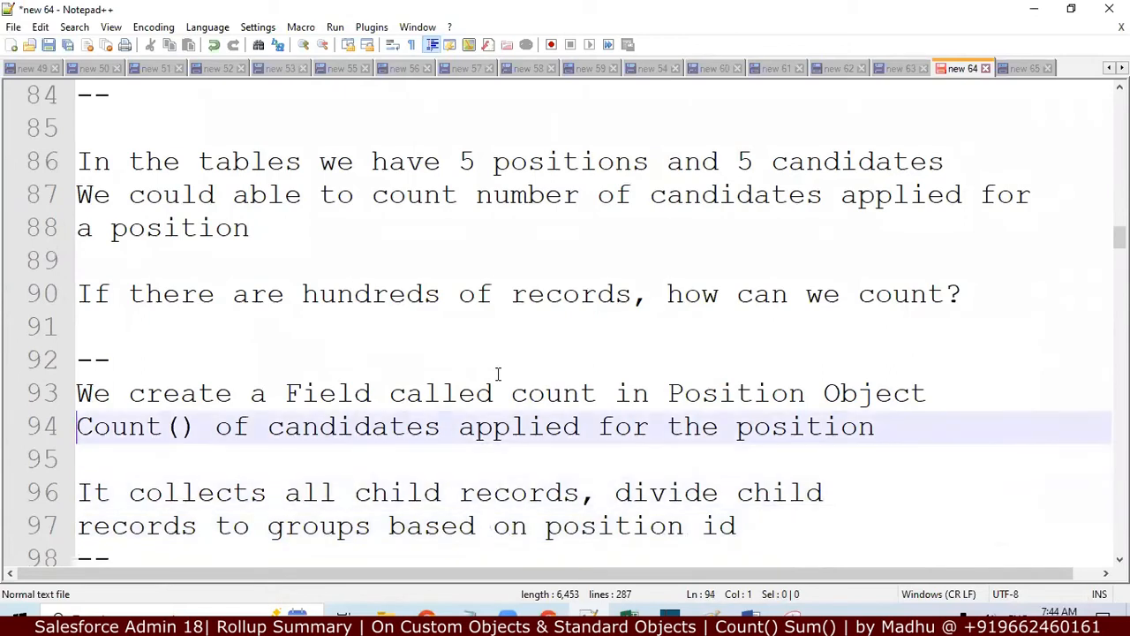
key(shift+Right)
key(shift+Right)
key(shift+Right)
key(shift+Right)
key(shift+Right)
key(shift+Right)
key(shift+Right)
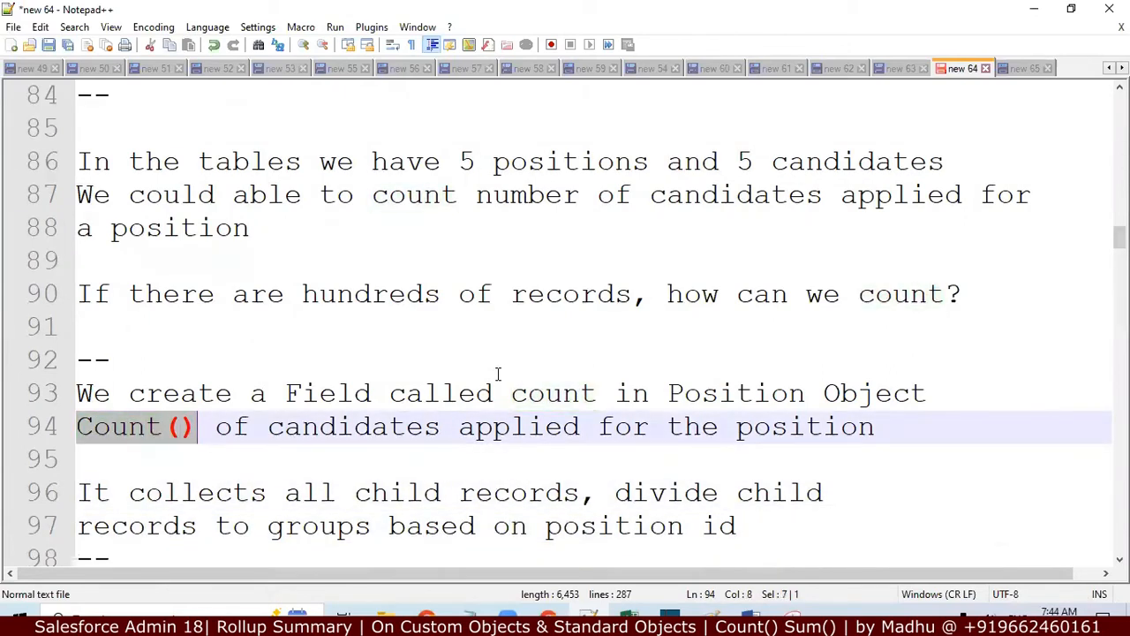
Break the line "records to groups based on position id" after "groups" so the rest starts on its own line
key(Down)
key(Down)
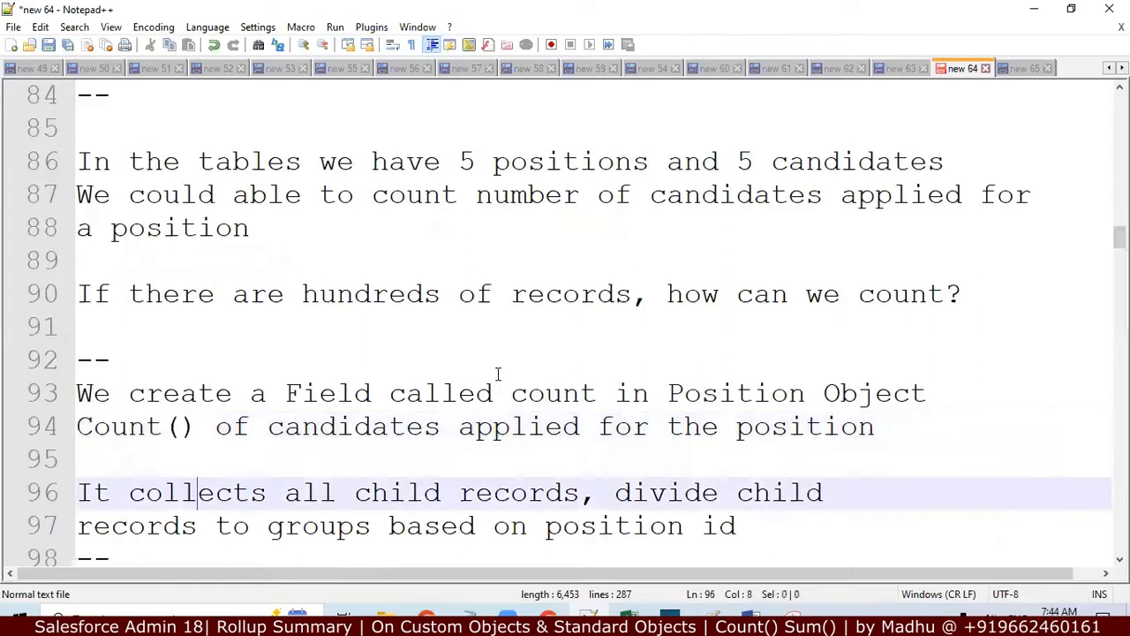
key(Down)
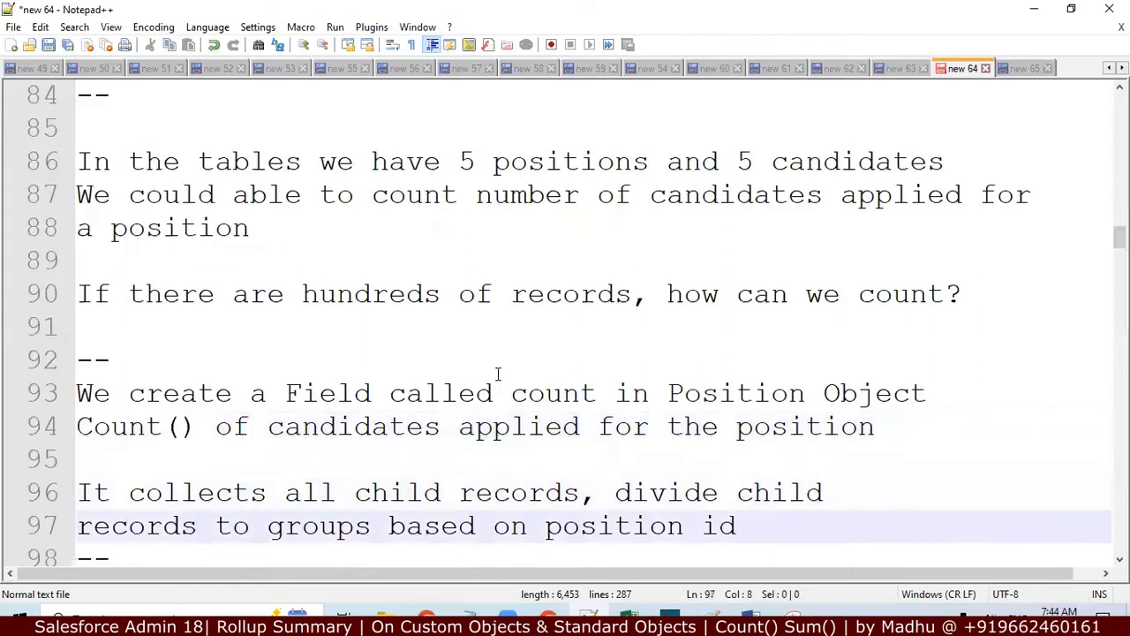
key(Right)
key(Right)
key(Right)
key(Right)
key(Right)
key(Right)
key(Right)
key(Right)
key(Right)
key(Right)
key(Right)
key(Return)
Highlight the two note lines about segregating records by Position ID and splitting them into small groups by parent id
key(Down)
key(Down)
key(Down)
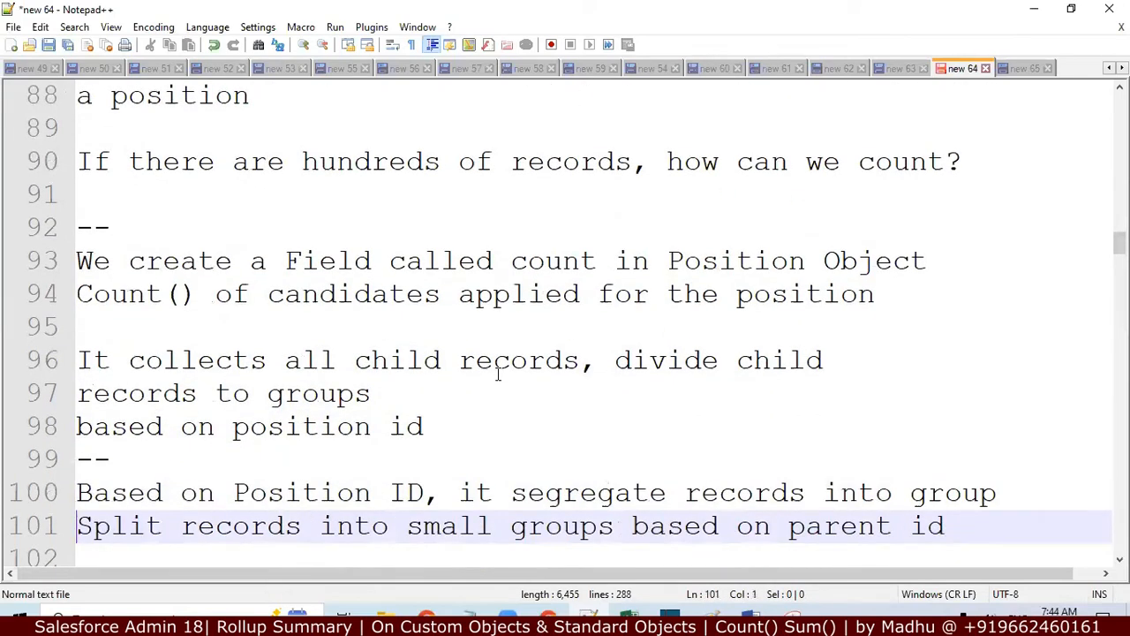
key(Up)
key(shift+Down)
key(shift+Down)
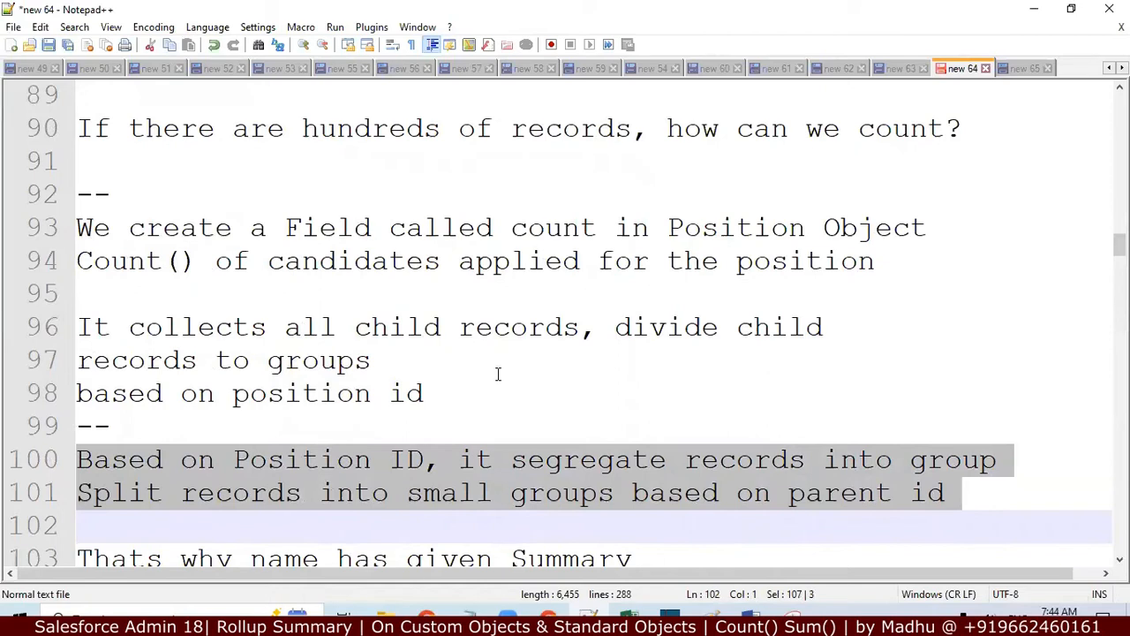
key(Down)
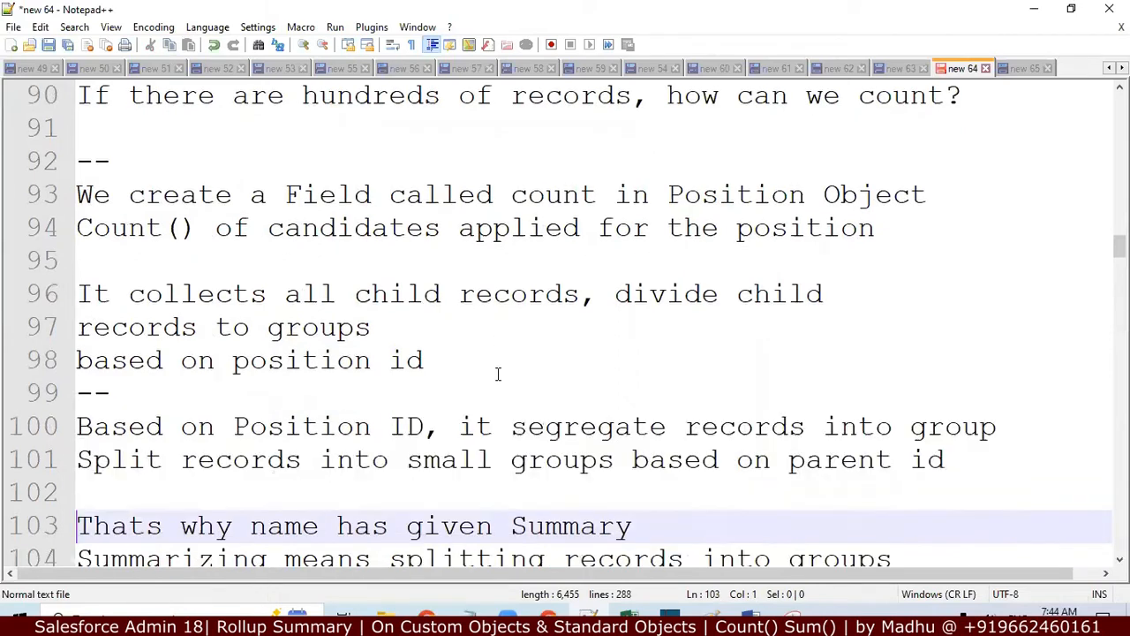
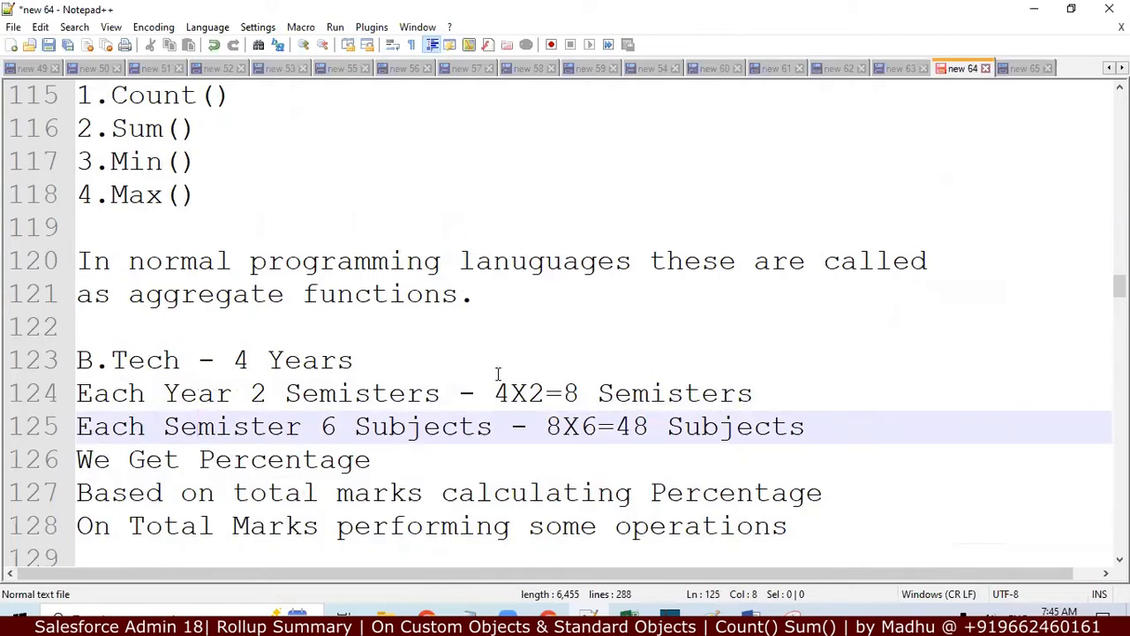
Insert a blank line below "Input" in the notes on aggregate functions
key(Down)
key(Down)
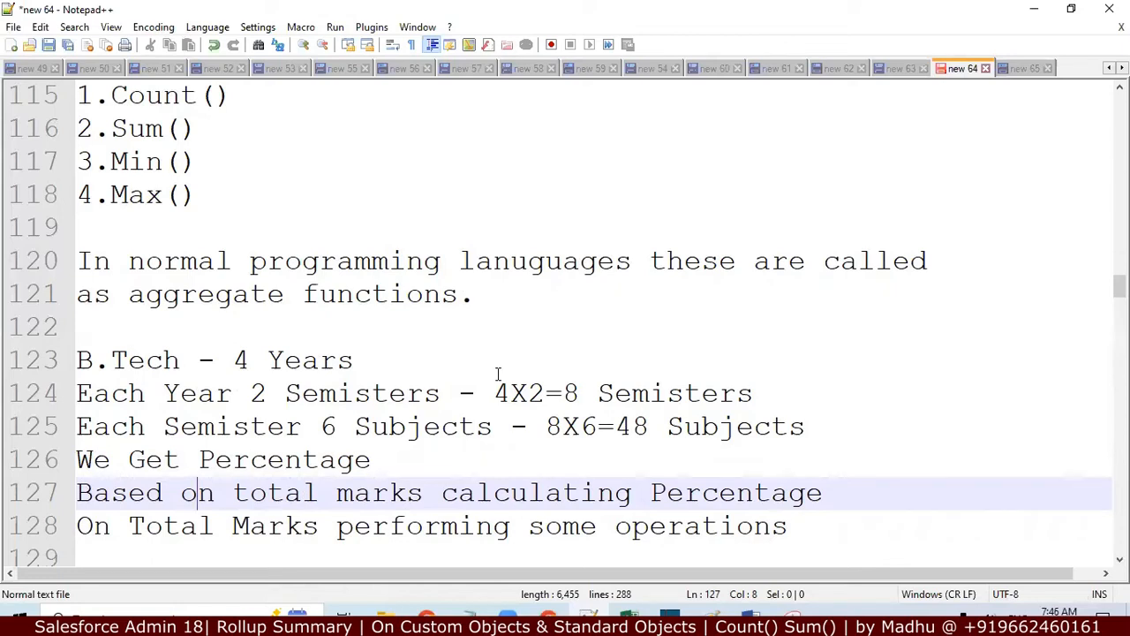
key(Down)
key(Down)
key(Down)
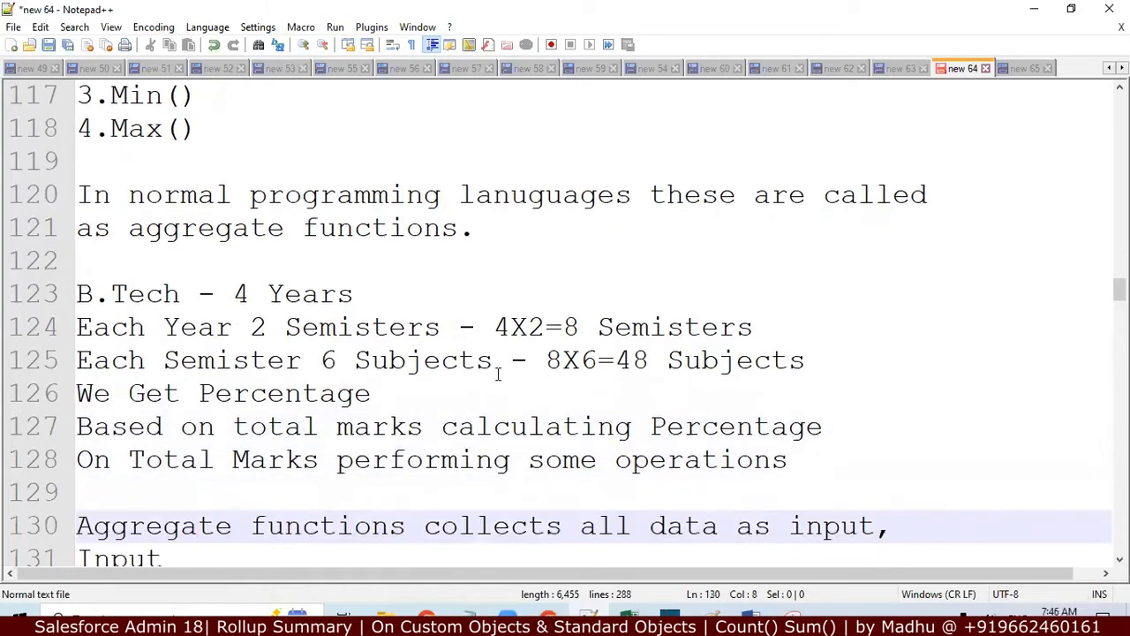
key(Down)
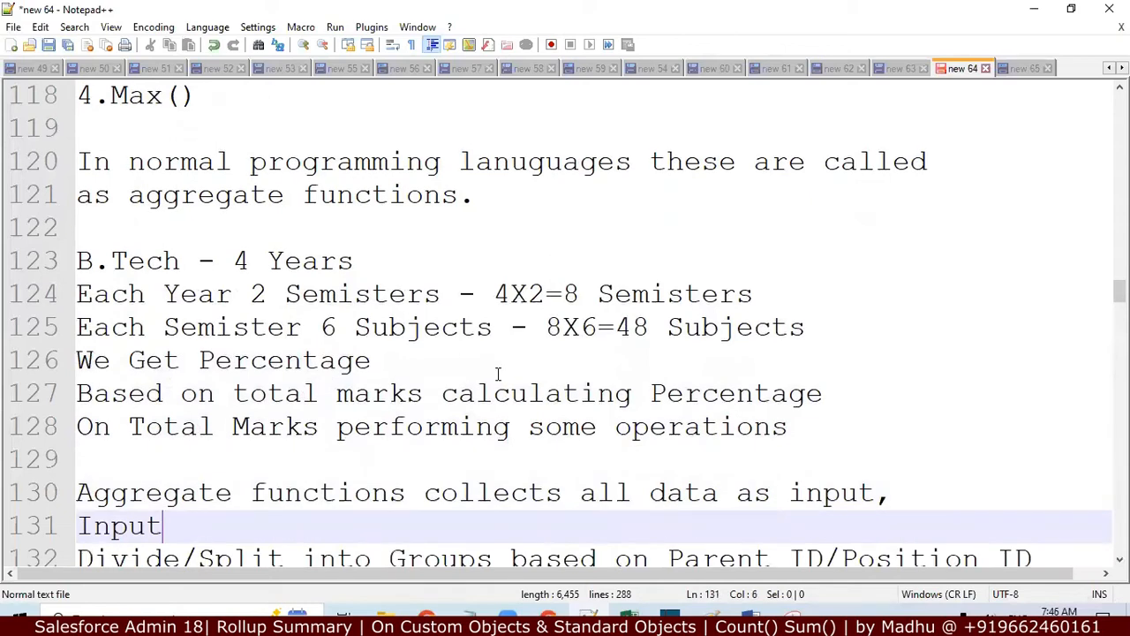
key(Down)
key(Up)
key(Return)
key(Up)
key(Up)
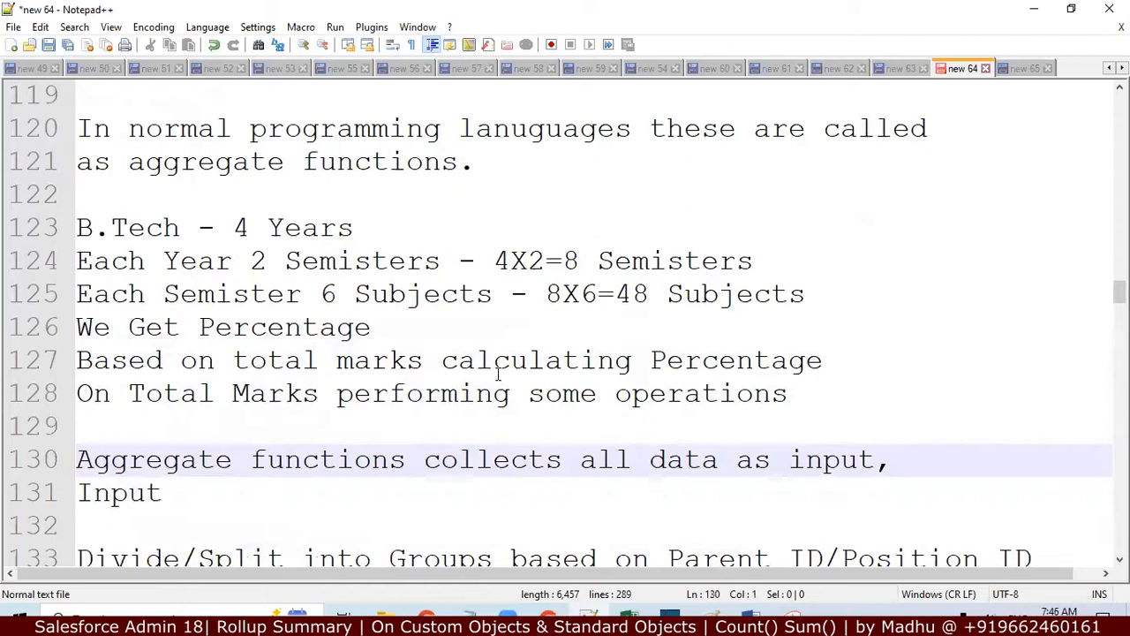
Read the notes on splitting data by Parent ID/Position ID, the figures per position and the resulting value
key(Down)
key(Down)
key(Down)
key(Down)
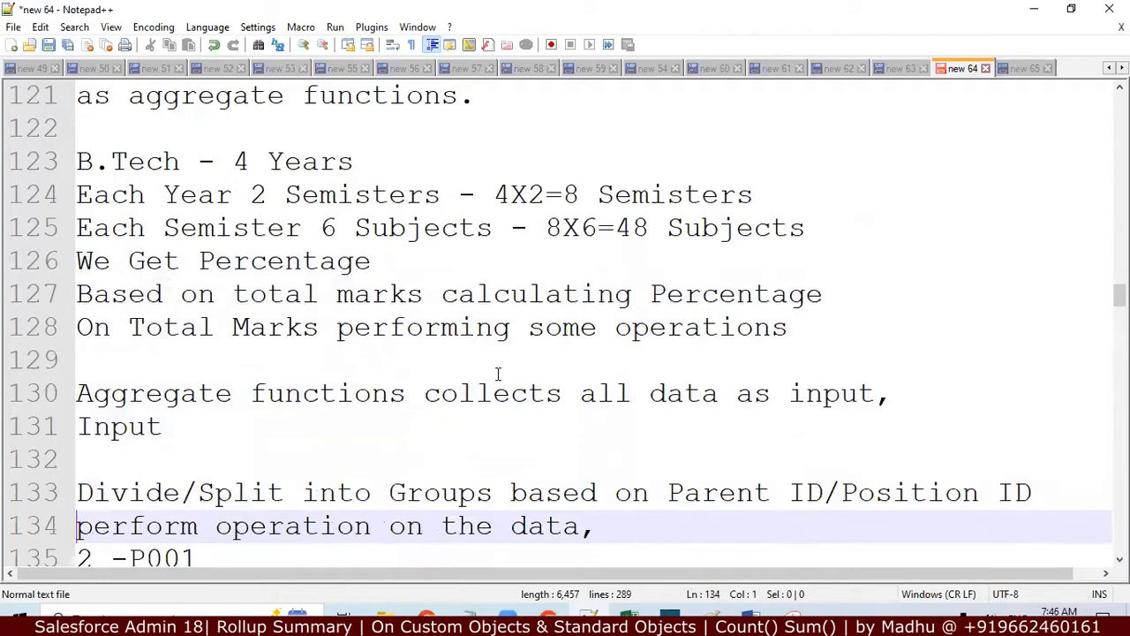
key(Down)
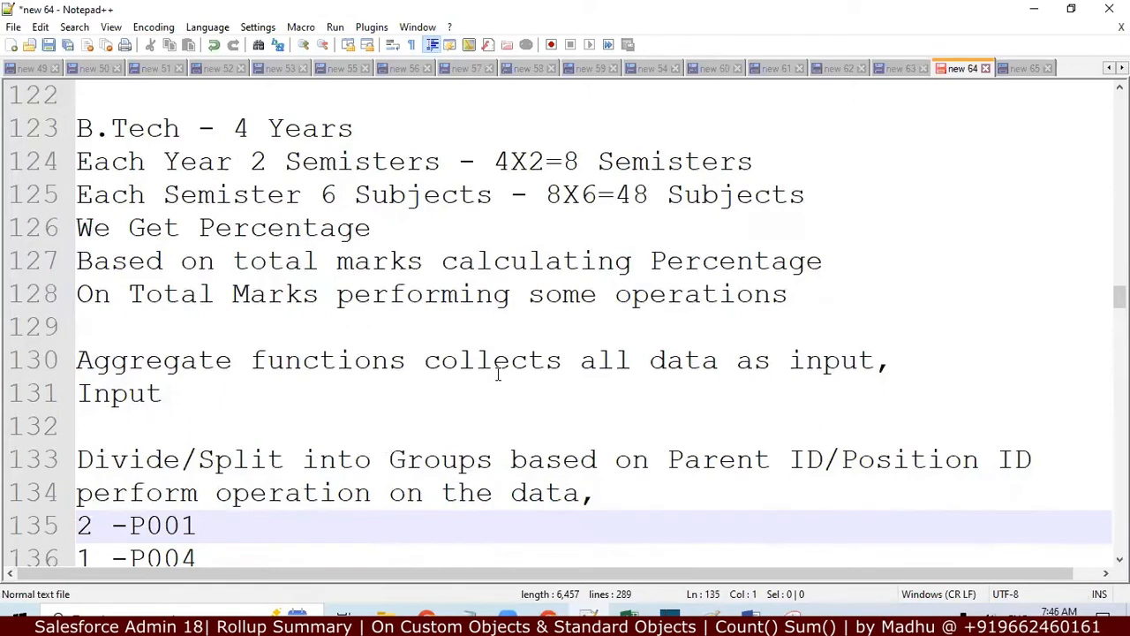
key(Down)
key(Down)
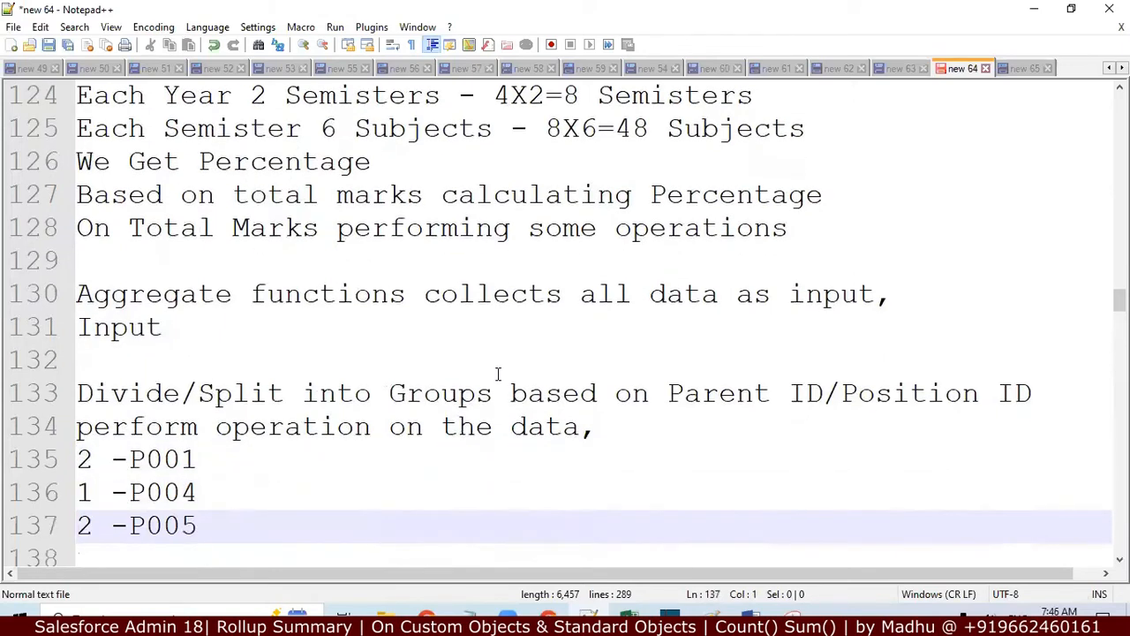
key(Up)
key(Up)
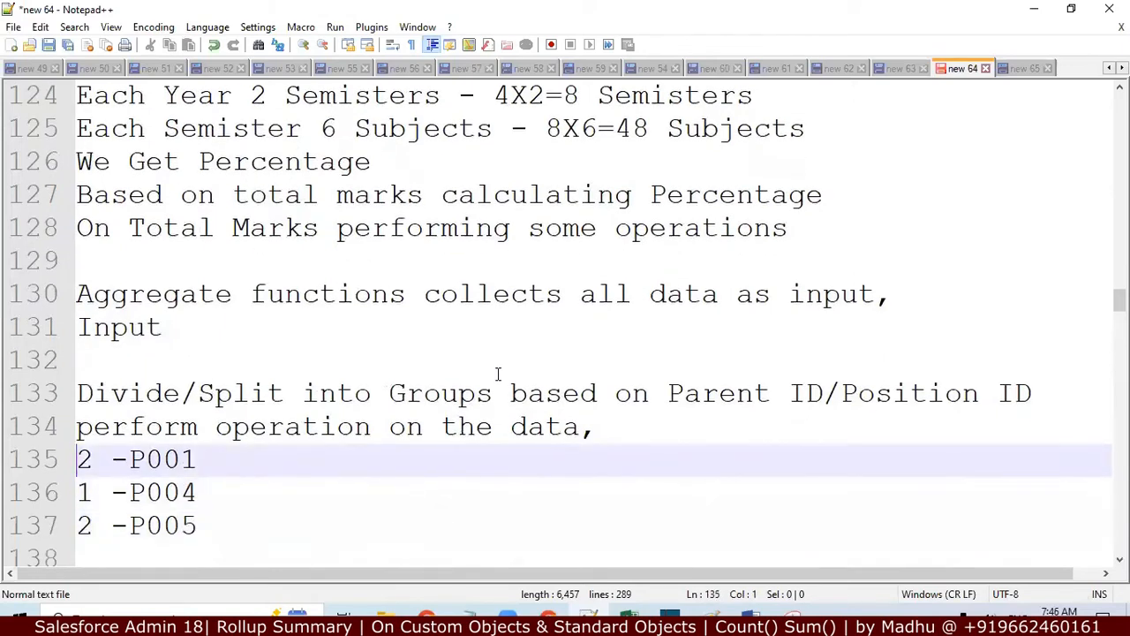
key(Down)
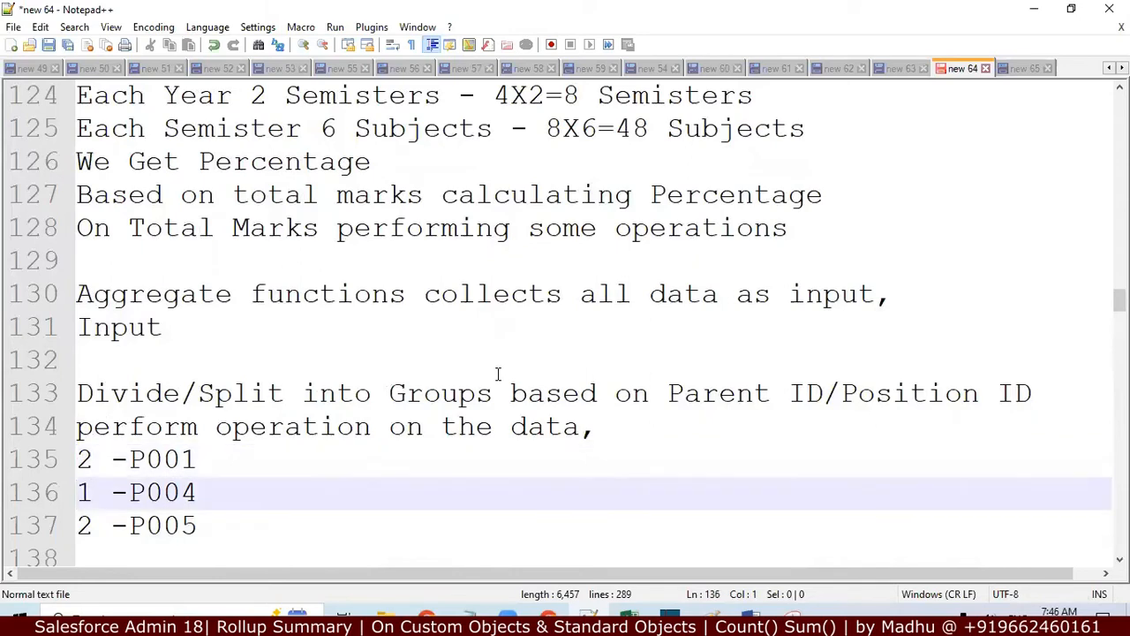
key(Down)
key(Down)
key(Down)
key(Down)
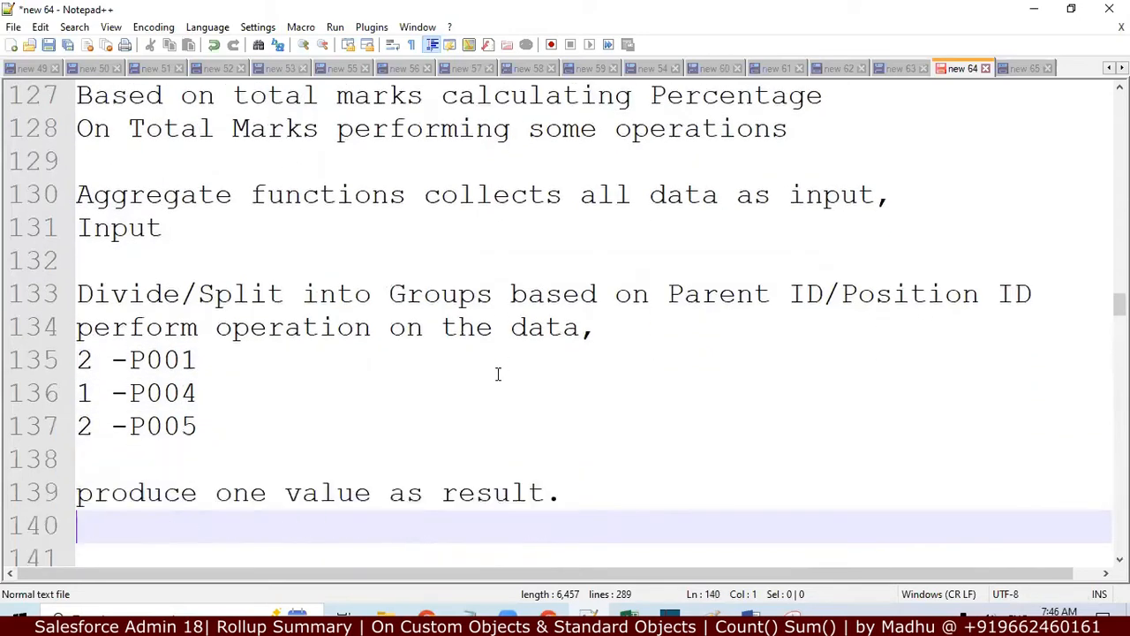
key(Left)
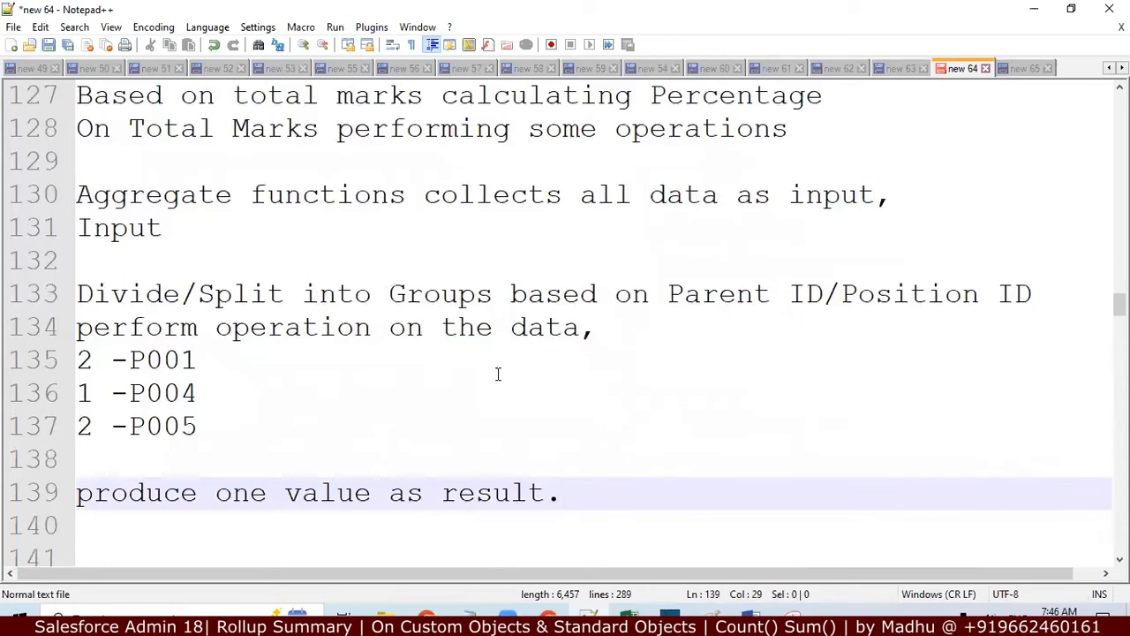
Read the notes on the available aggregate functions as rollup types and on grouping and storing the final value
key(Down)
key(Down)
key(Down)
key(Down)
key(Down)
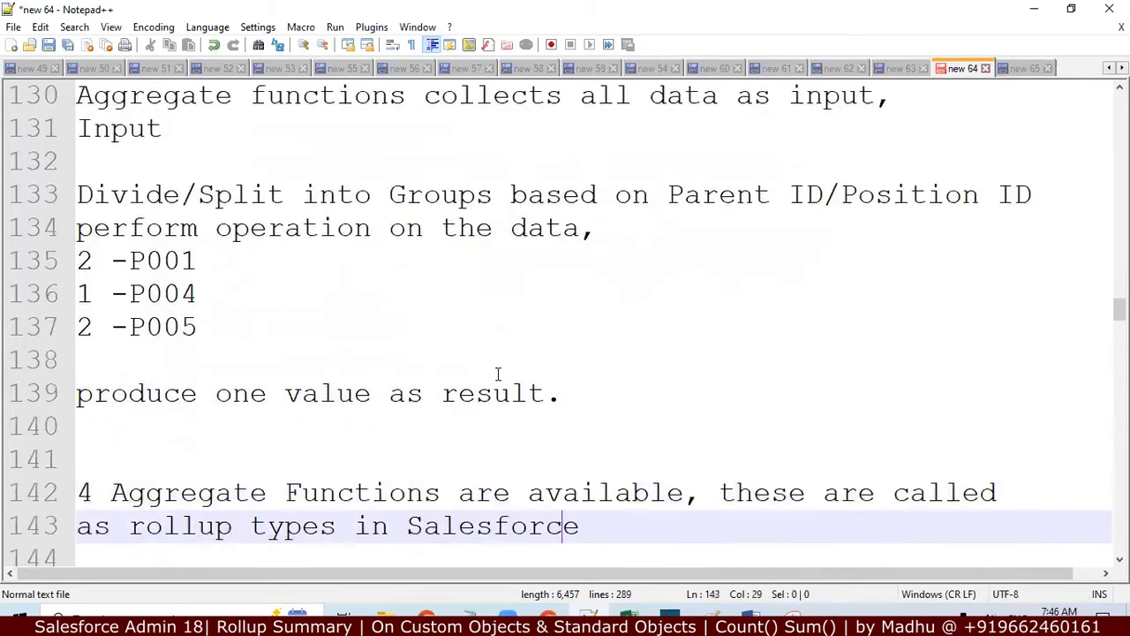
key(Down)
key(Down)
key(Down)
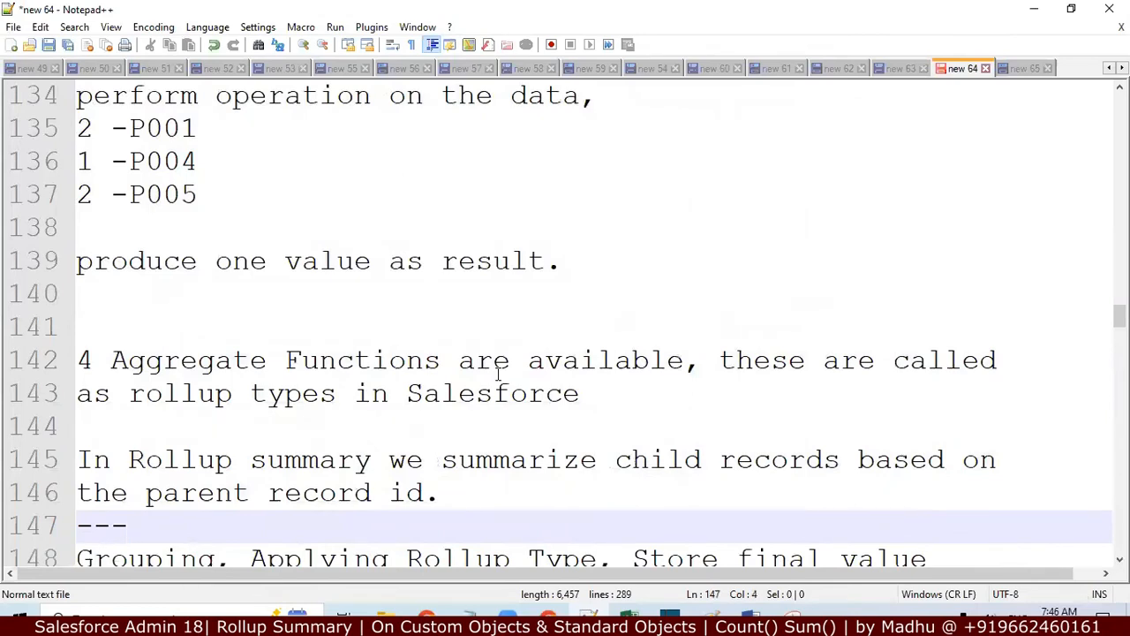
key(Up)
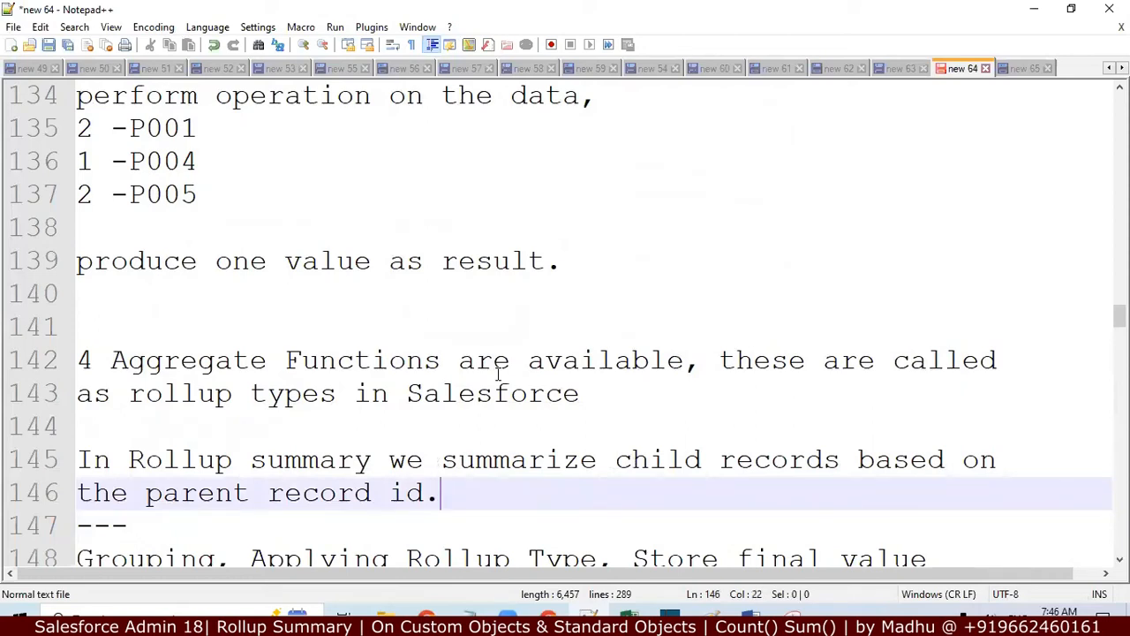
key(Down)
key(Down)
key(Down)
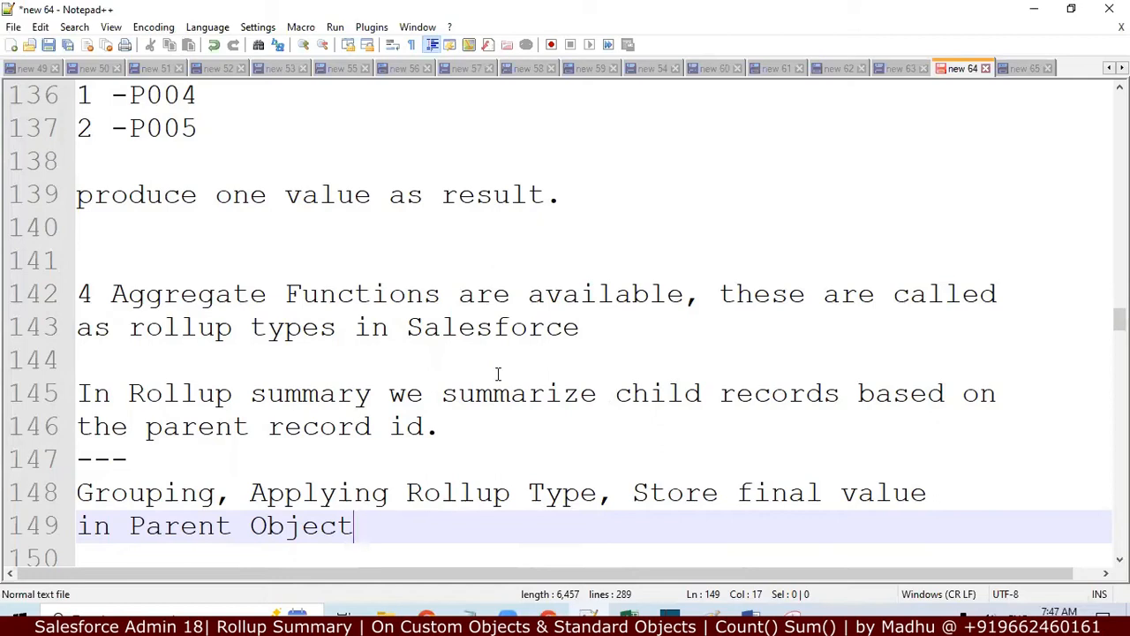
key(Down)
key(Down)
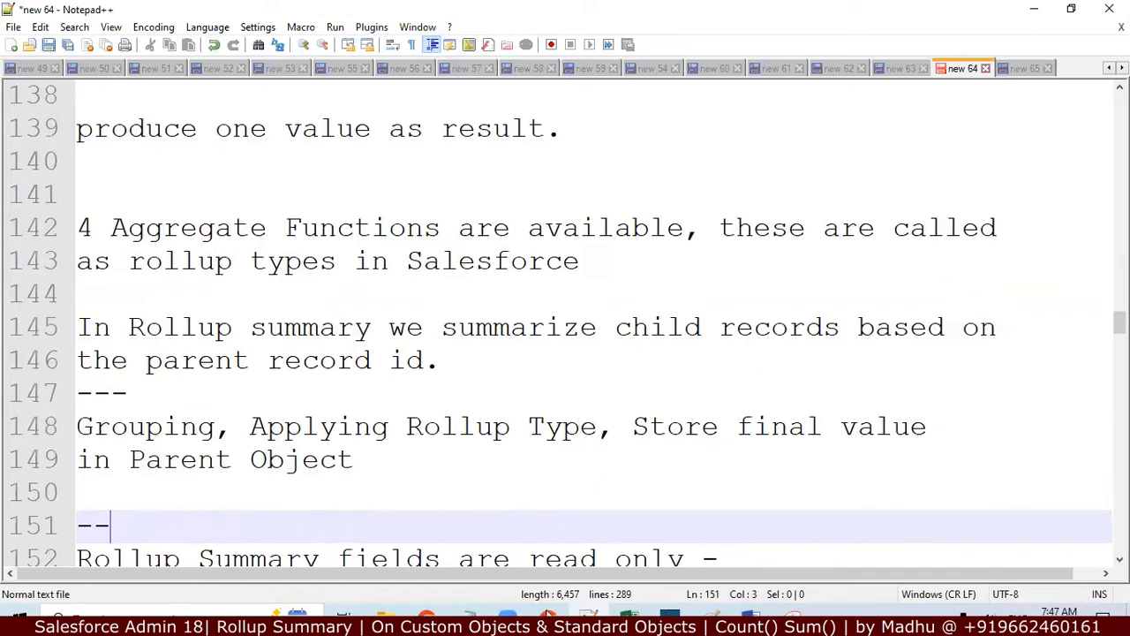
Glance at the Position object's page in Salesforce, and return to the Notepad++ notes on user access to rollup summary fields
key(alt+Tab)
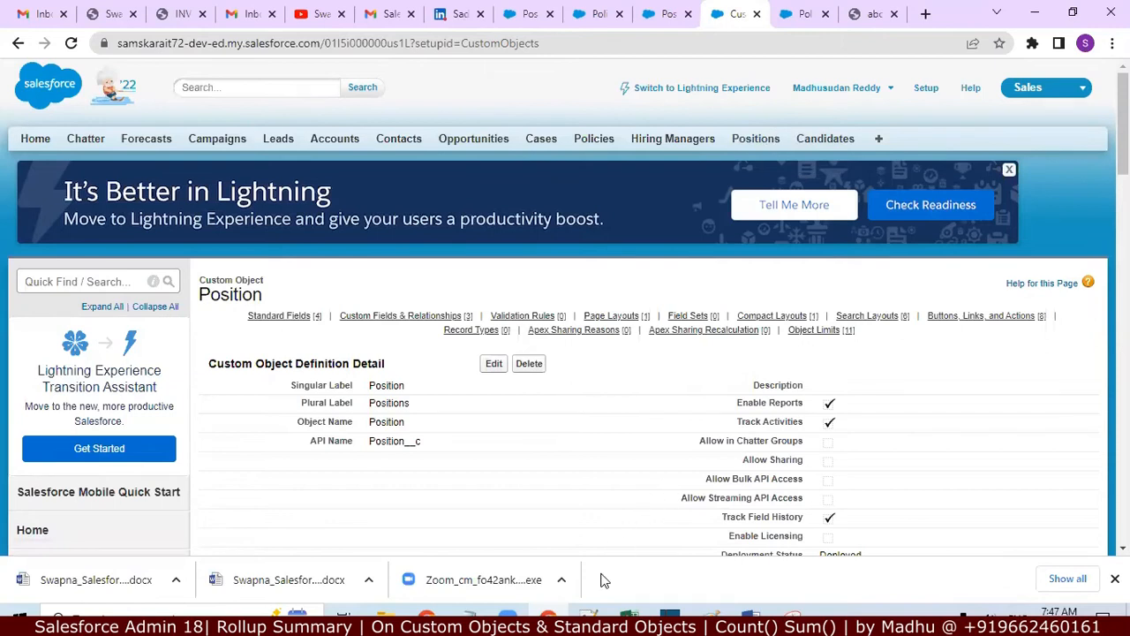
click(588, 613)
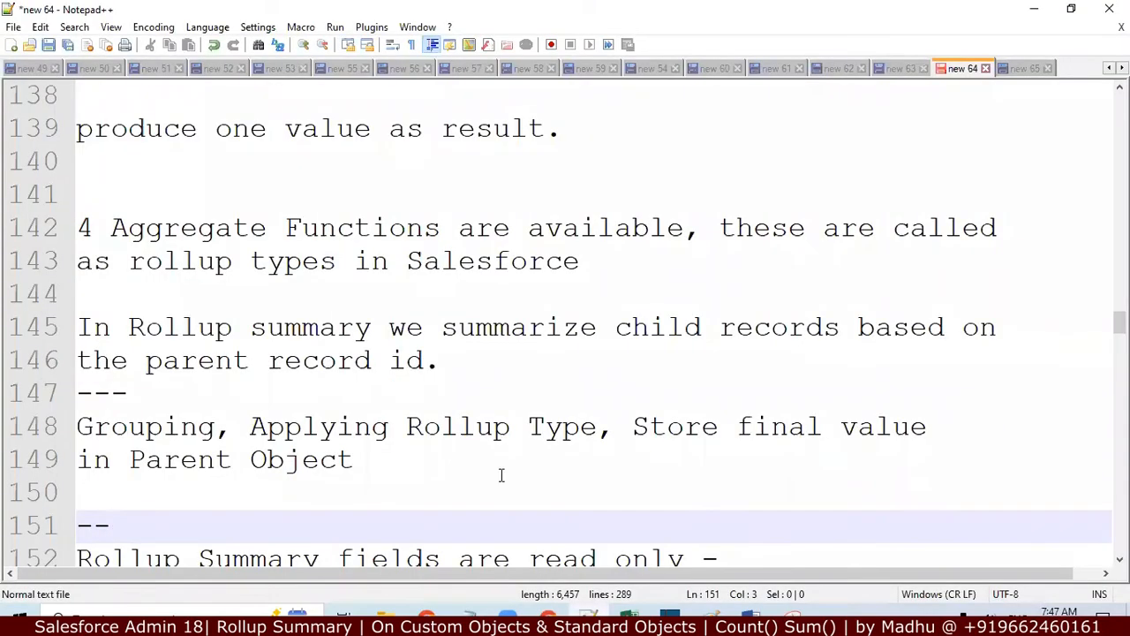
key(Down)
key(Down)
key(Down)
key(Down)
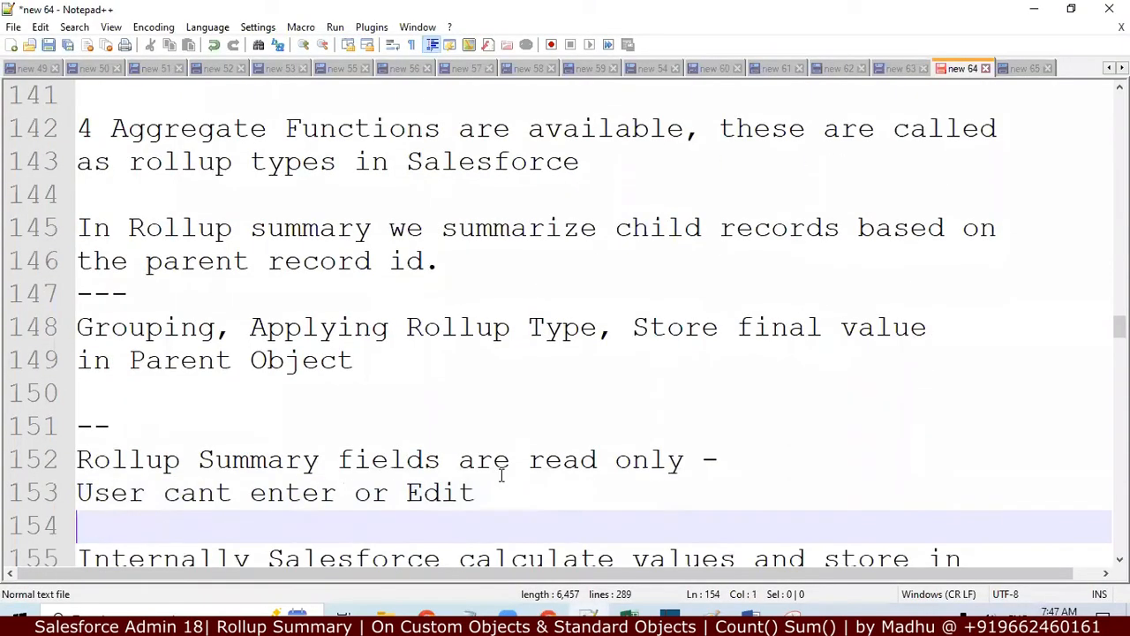
key(Up)
key(Up)
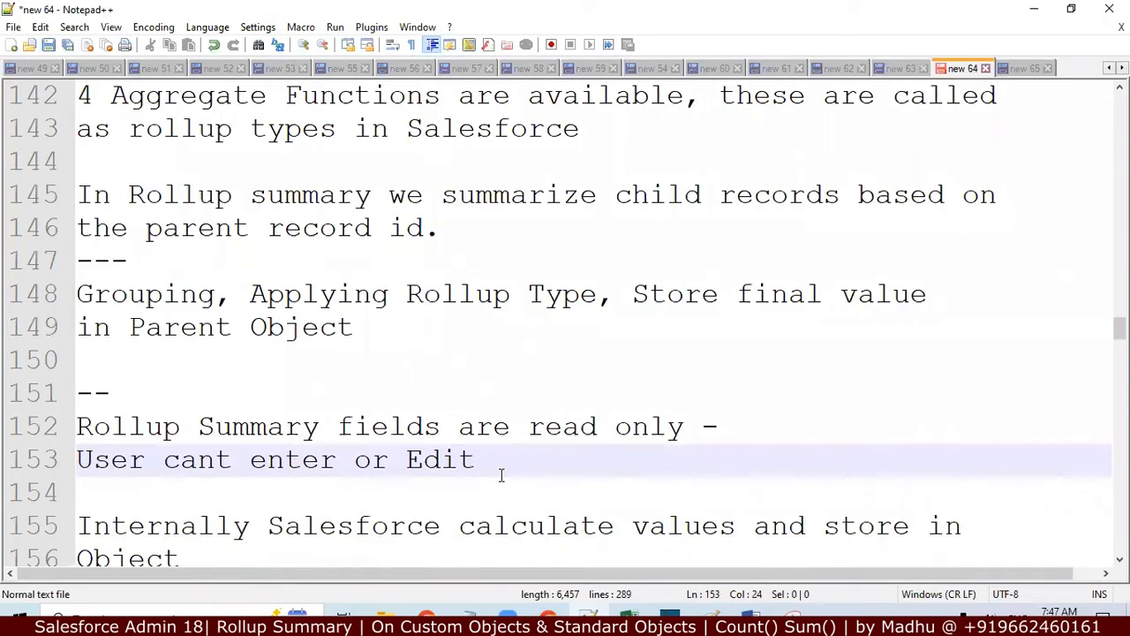
Read the notes on rollup summary fields being read only, through to the question about the different rollup types
key(Down)
key(Down)
key(Down)
key(Down)
key(Down)
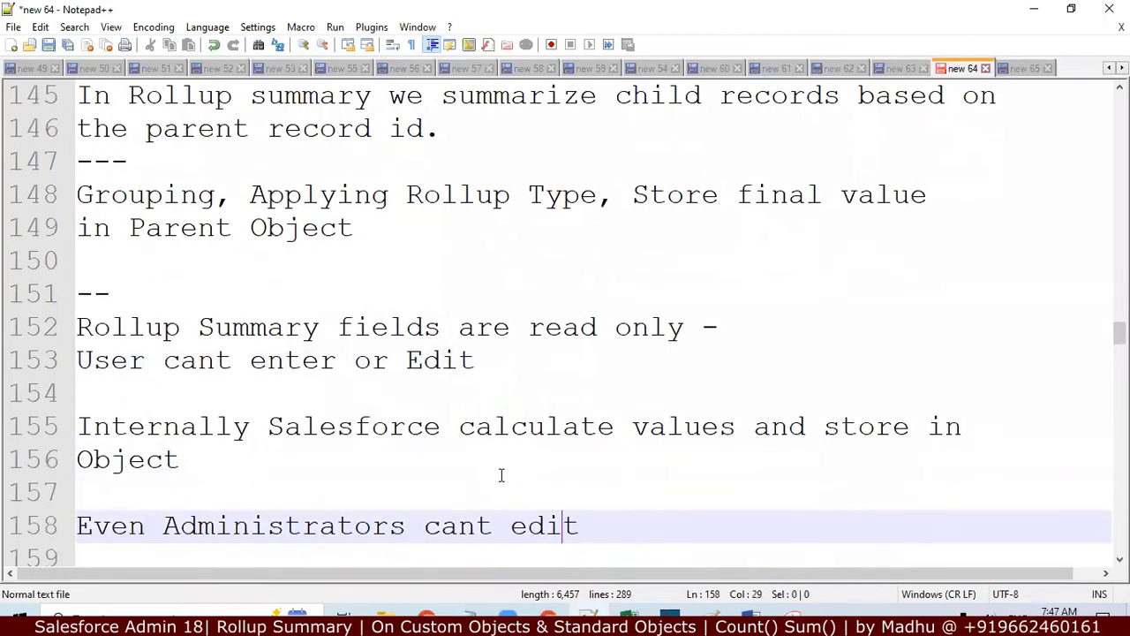
key(Down)
key(Down)
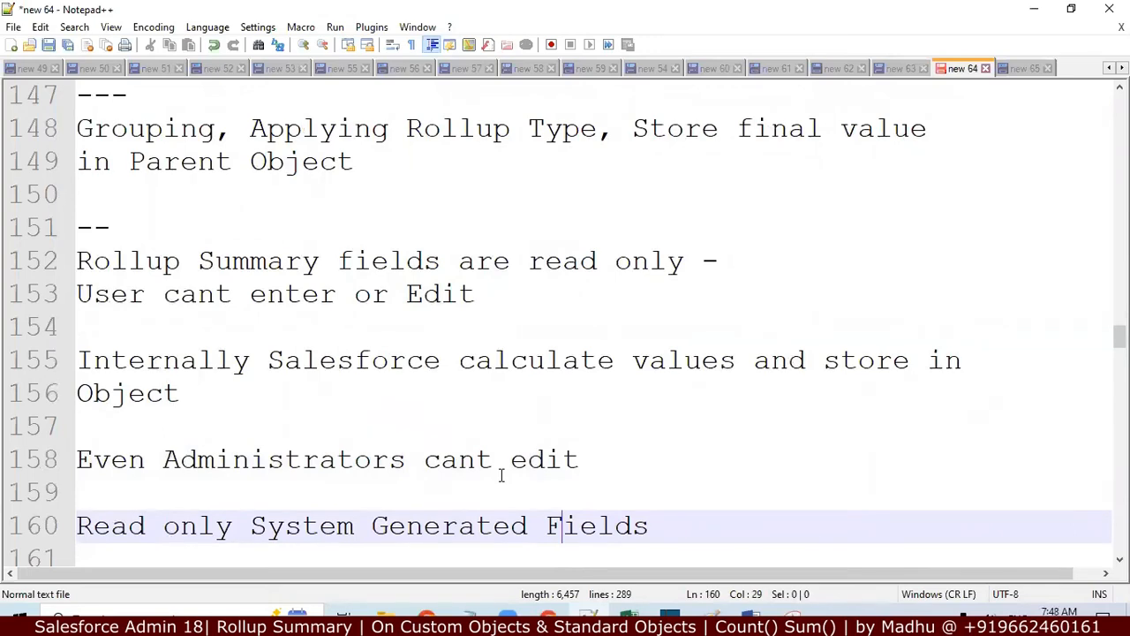
key(Down)
key(Down)
key(Down)
key(Down)
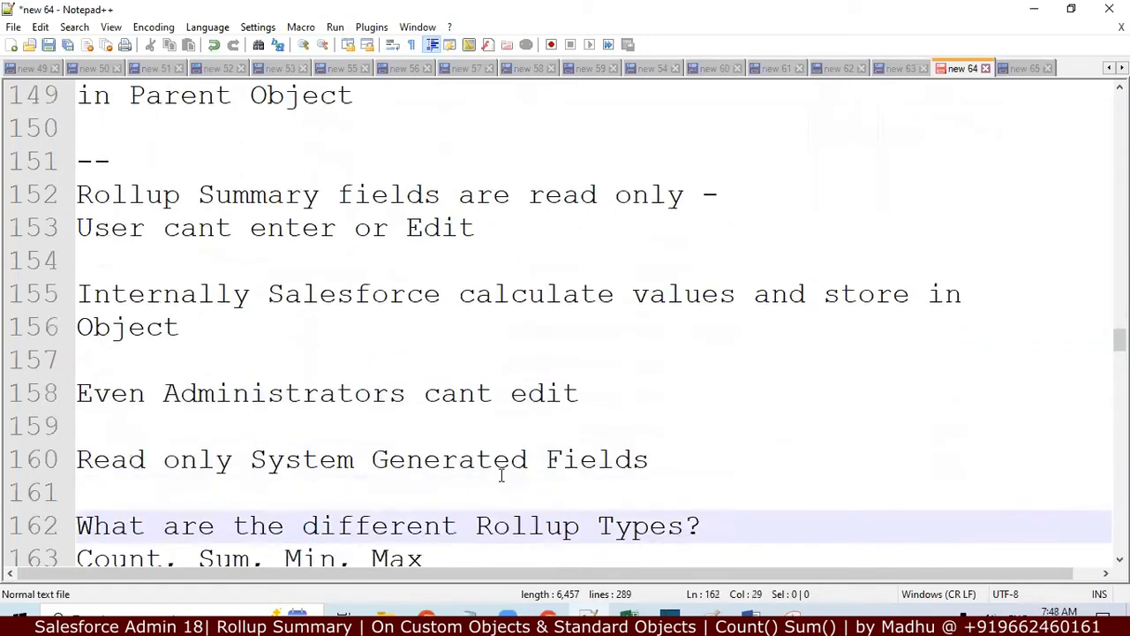
Review the notes listing the rollup types and the descriptions of Count() and Sum()
key(Down)
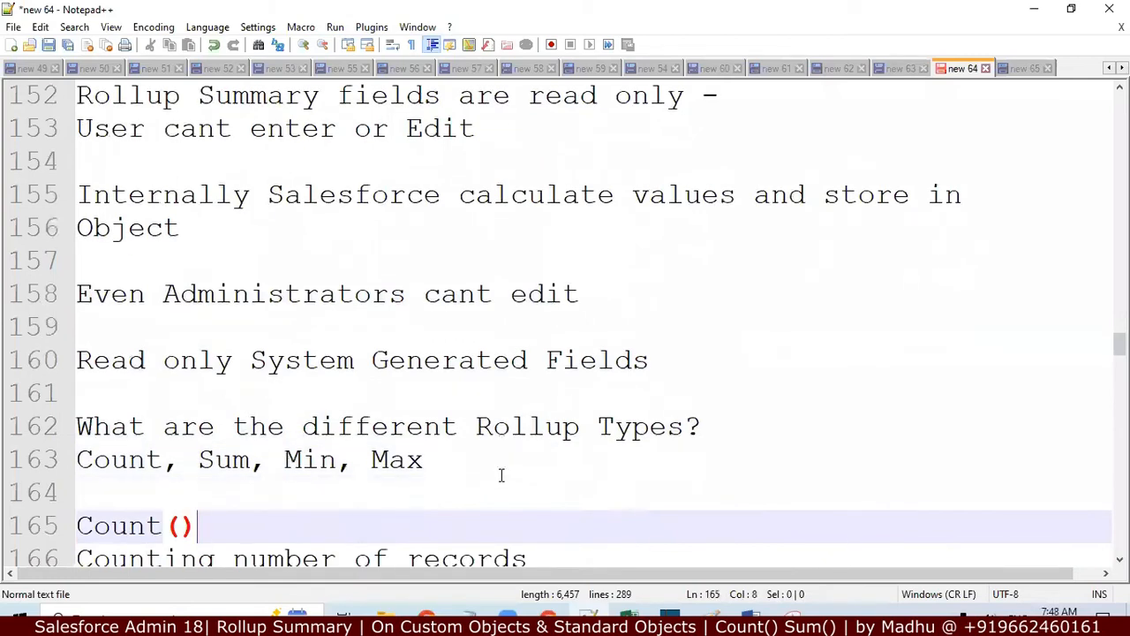
key(Down)
key(Down)
key(Down)
key(Down)
key(Down)
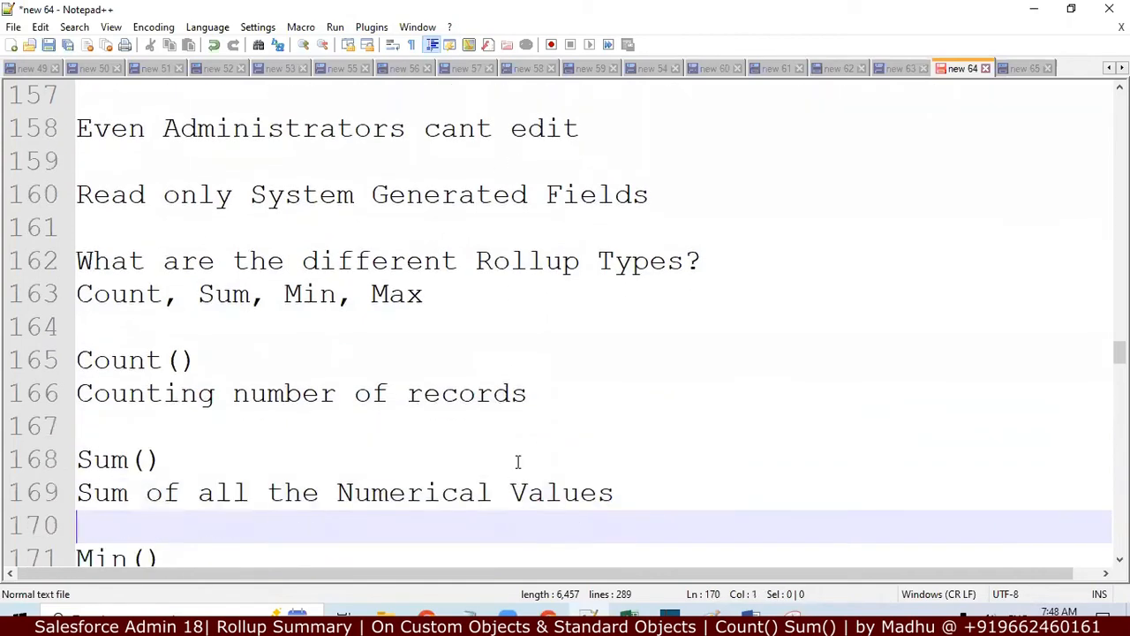
click(558, 398)
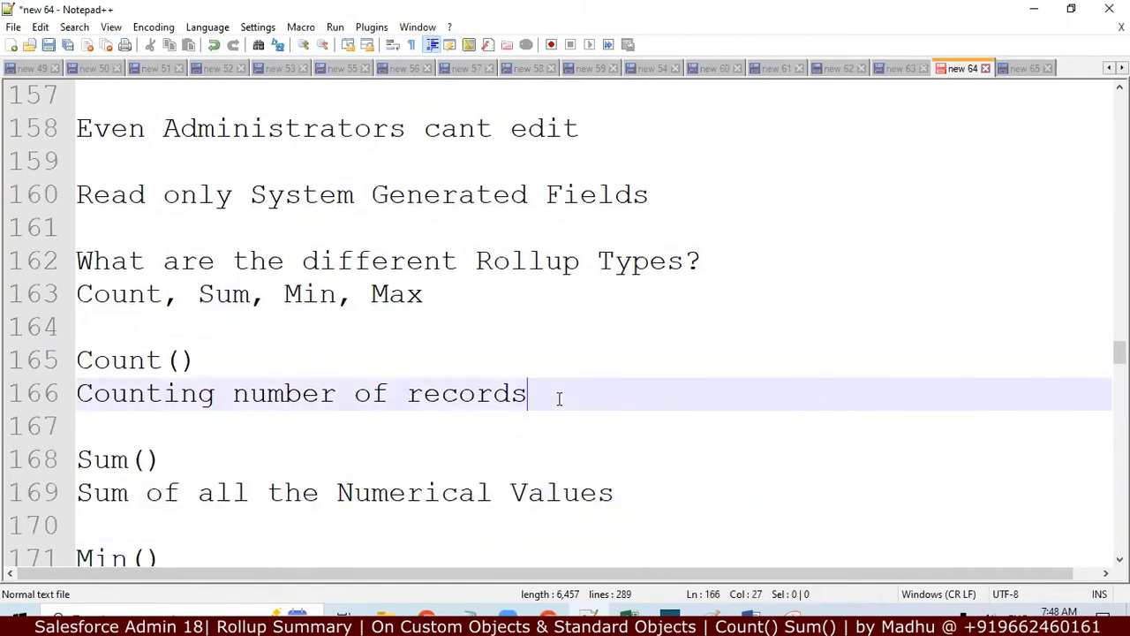
key(Down)
key(Down)
key(Down)
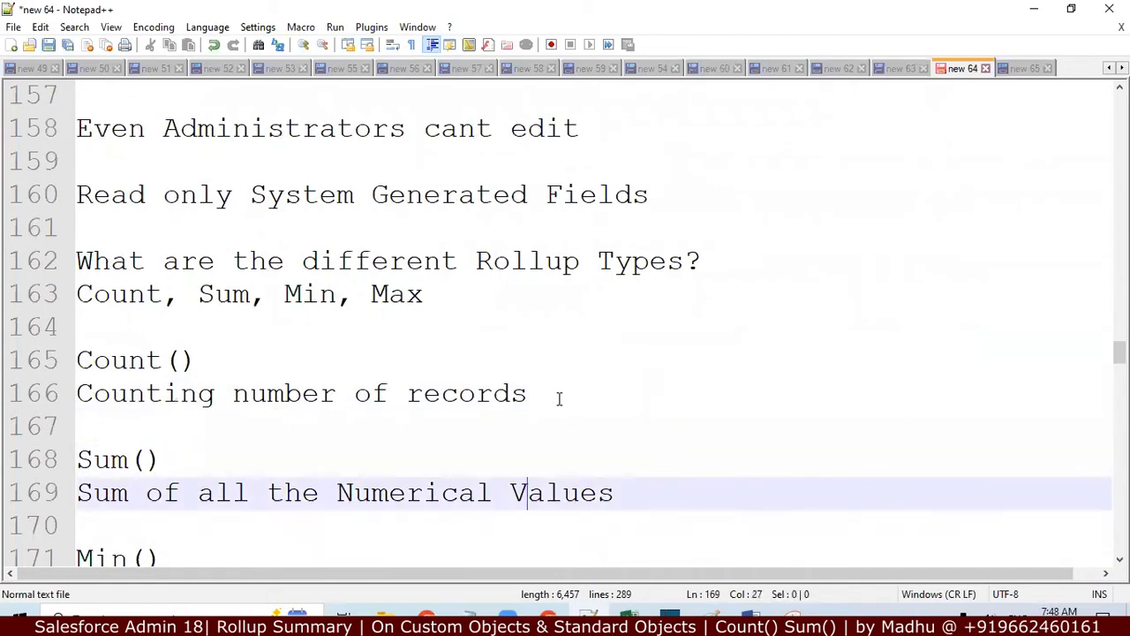
key(Down)
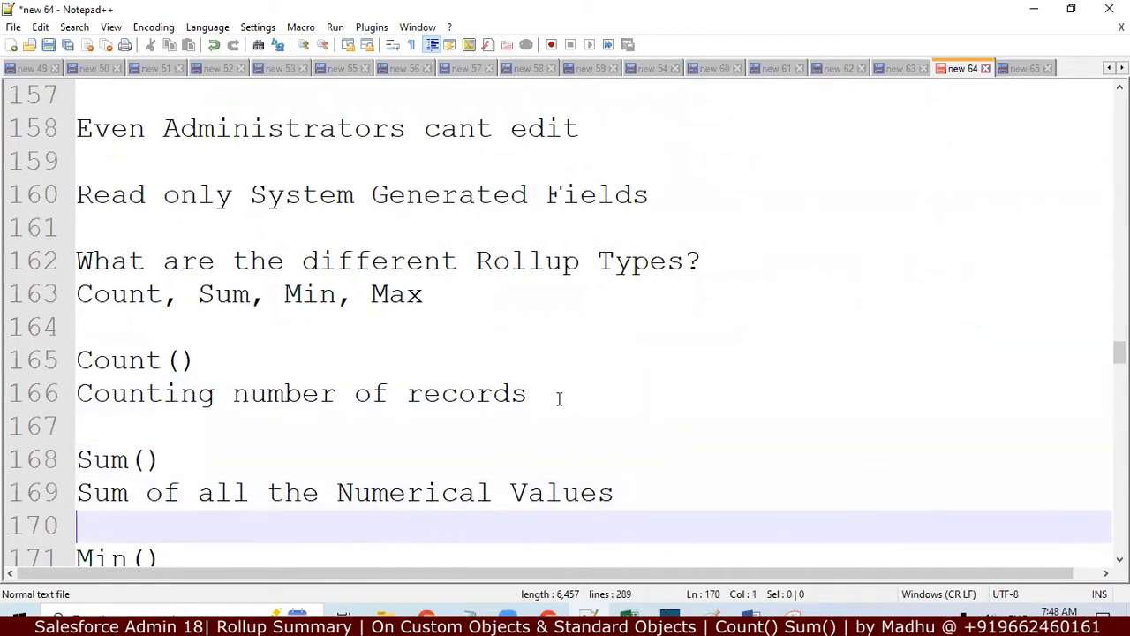
key(Down)
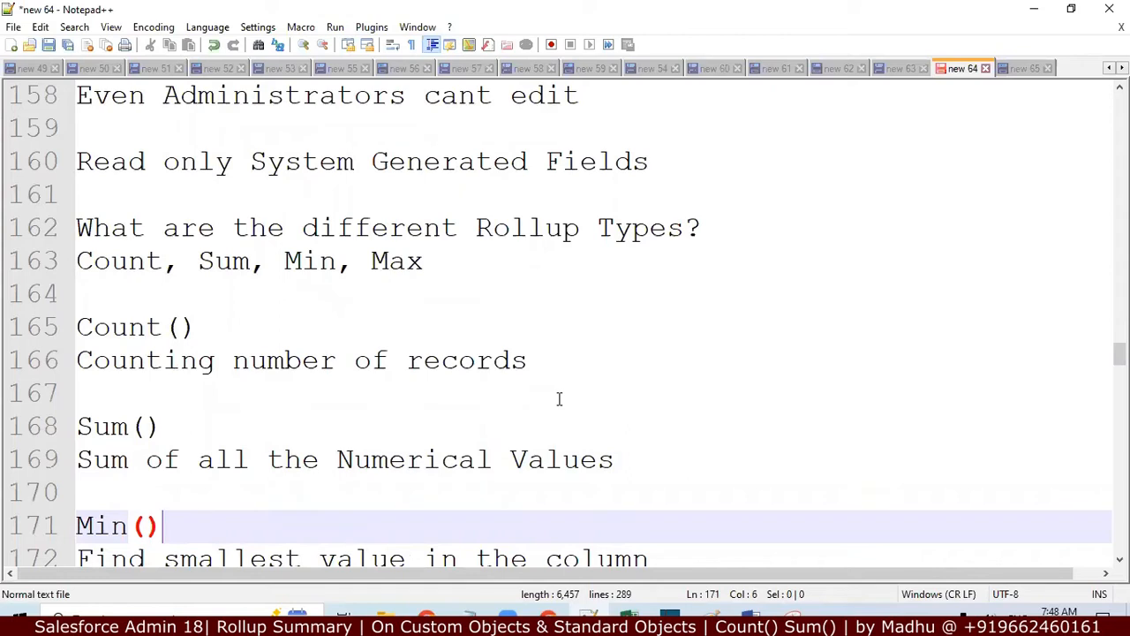
Go over the rollup type descriptions again from Count() through Min() and Max(), down to the Notes section
click(542, 359)
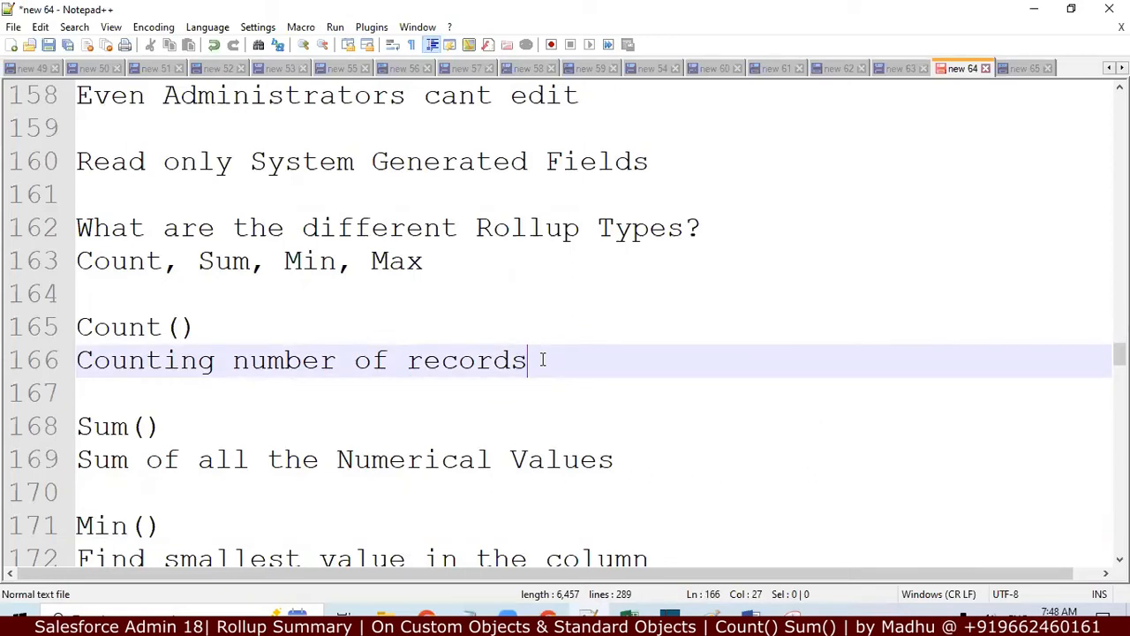
key(Down)
key(Down)
key(Down)
key(Down)
key(Down)
key(Down)
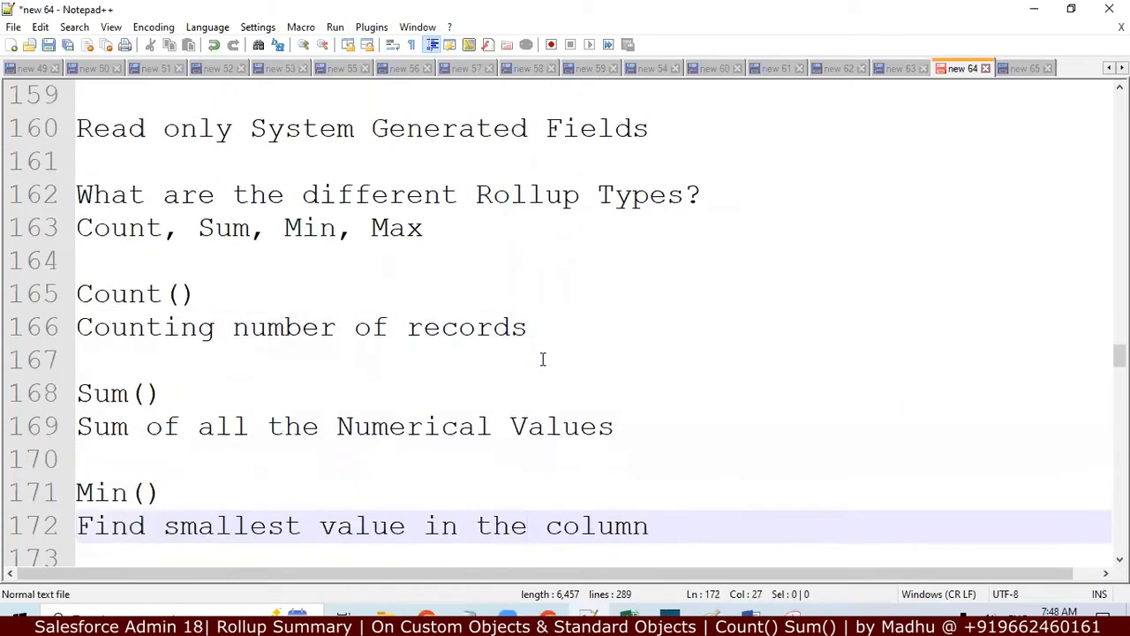
key(Down)
key(Up)
key(Down)
key(Down)
key(Down)
key(Down)
key(Down)
key(Down)
key(Down)
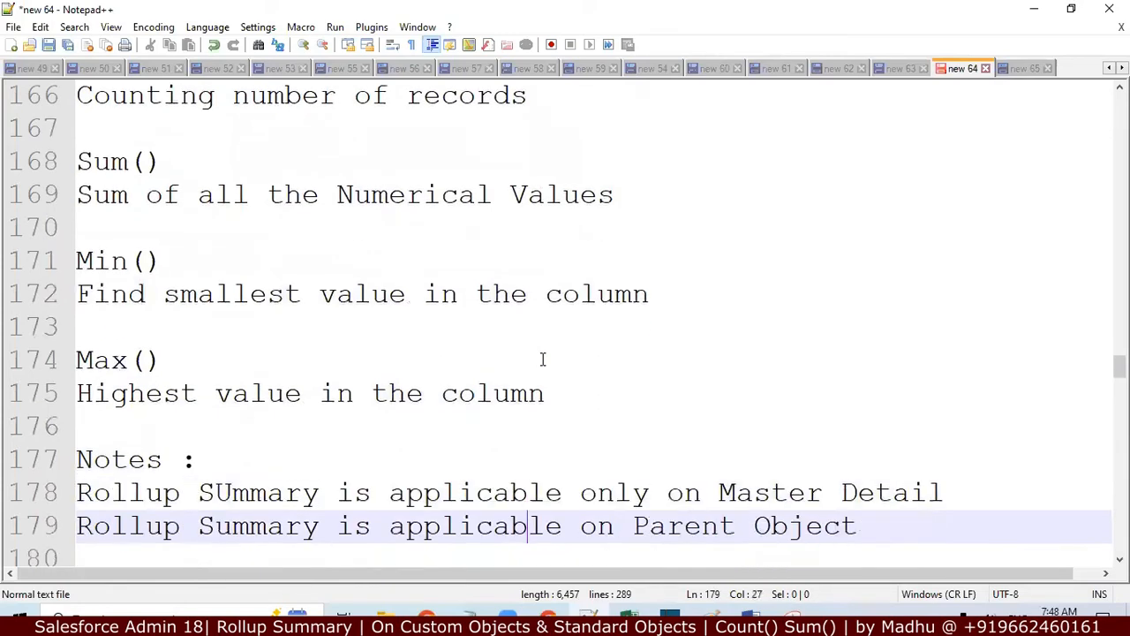
Highlight in turn the two notes on rollup summary applying only on Master Detail and on the Parent Object
key(Down)
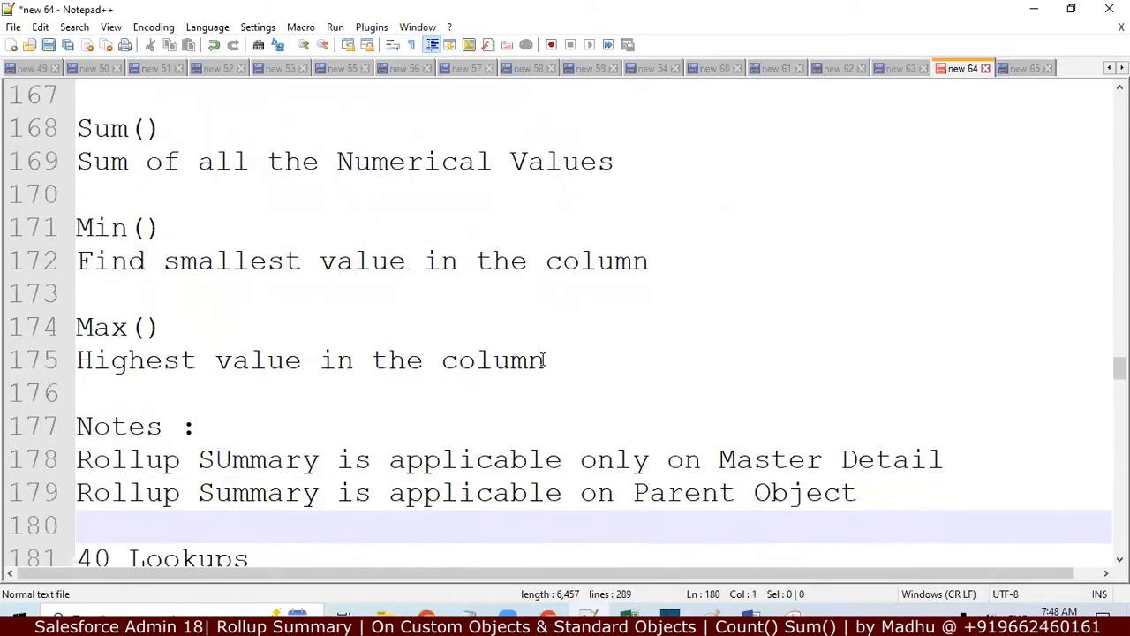
click(952, 460)
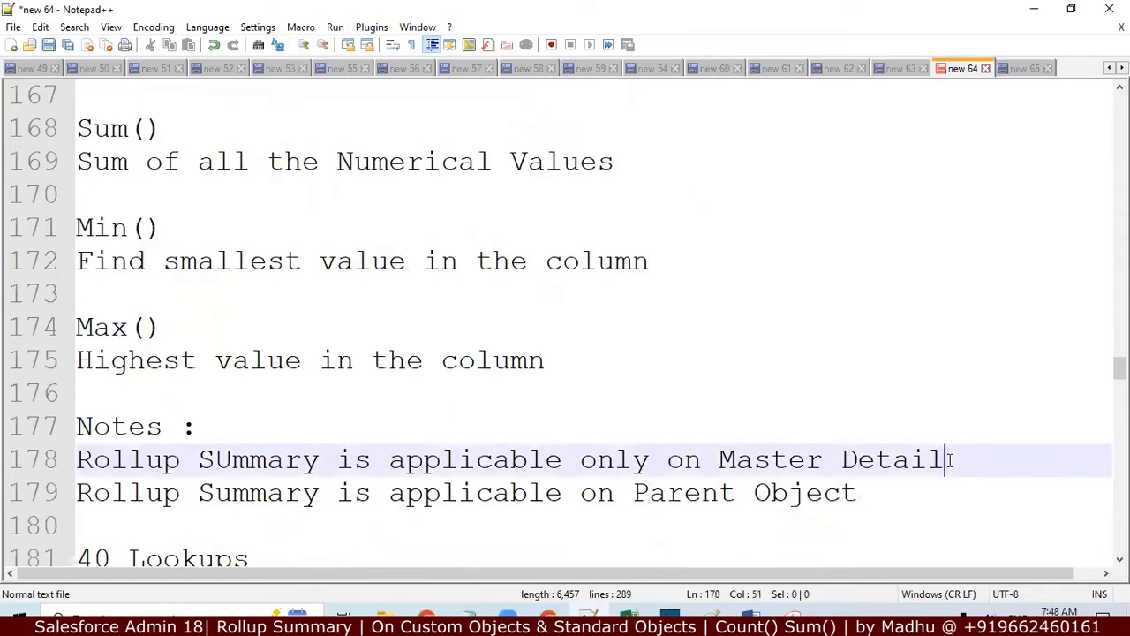
key(Down)
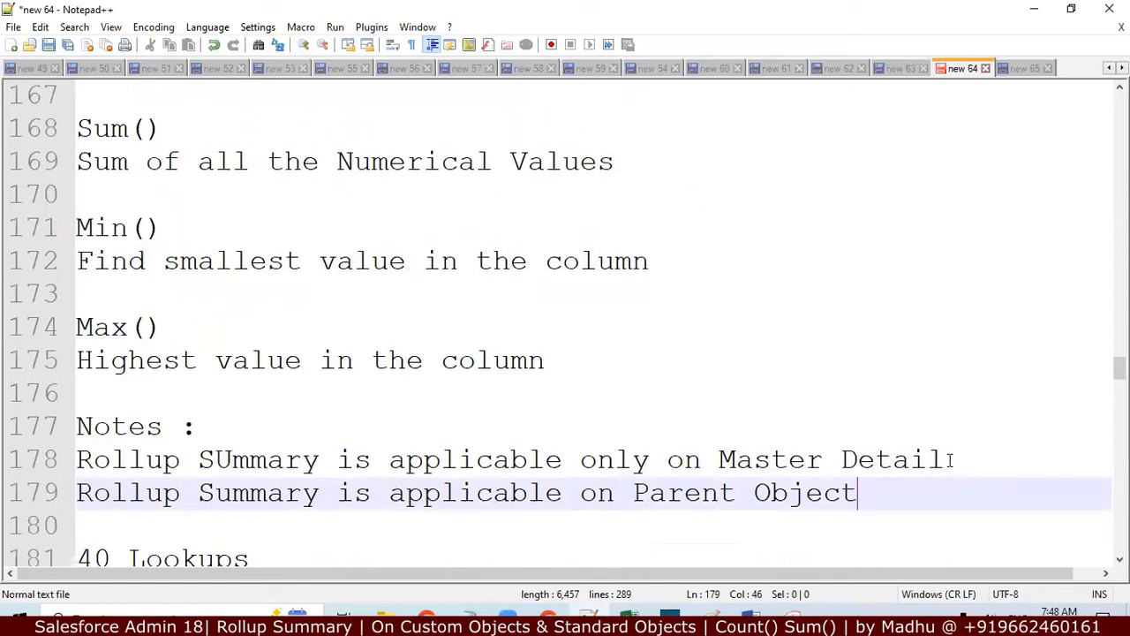
key(Up)
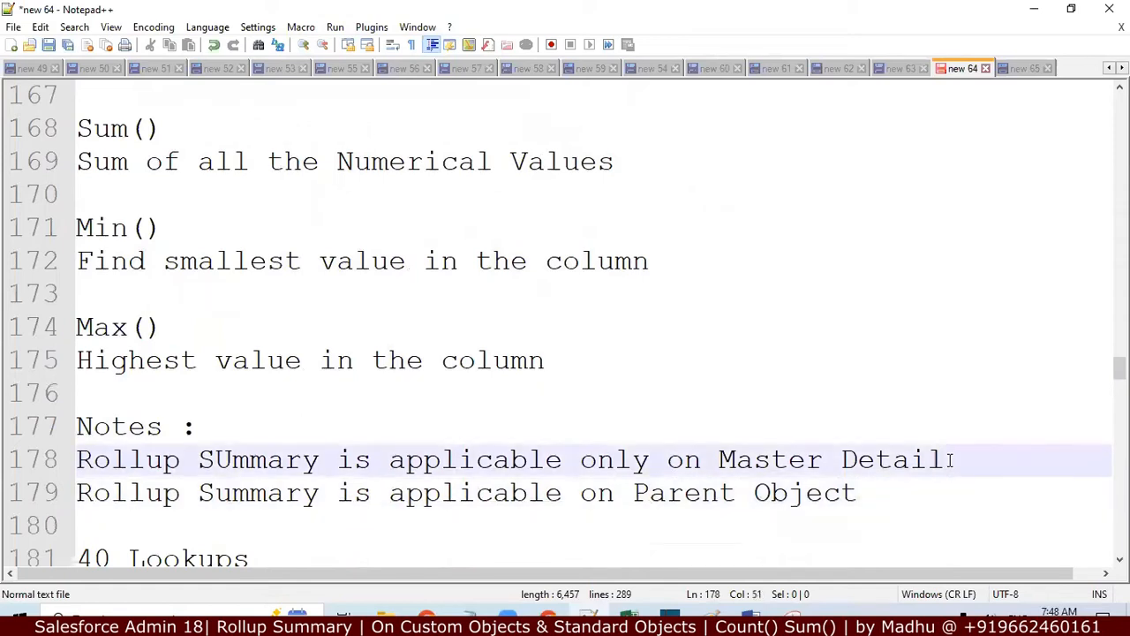
key(shift+Up)
key(shift+Right)
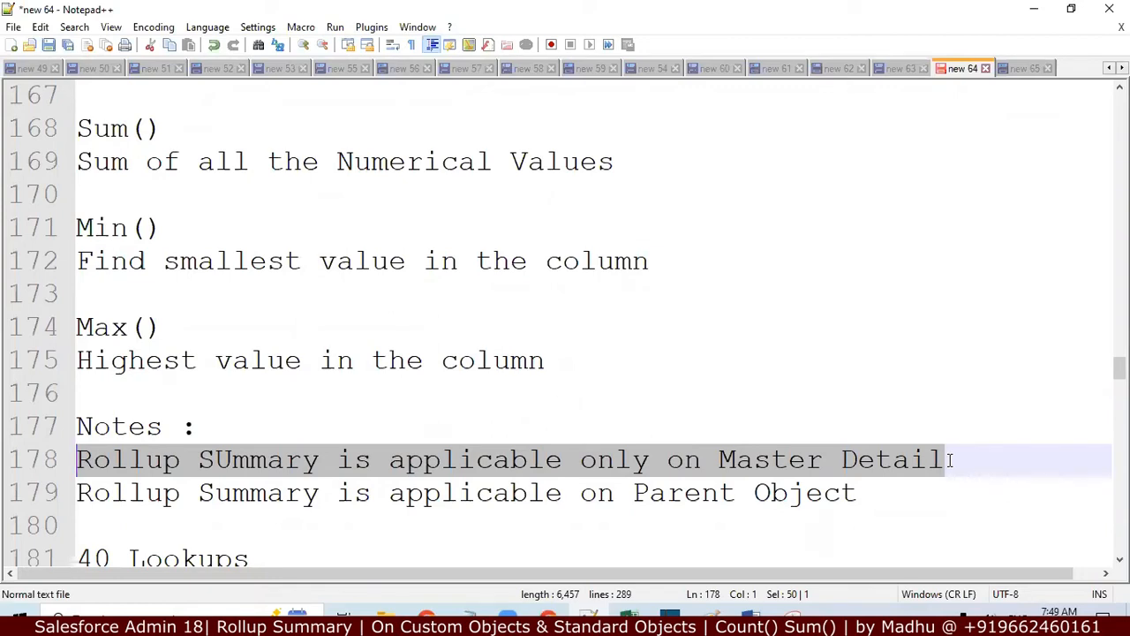
key(Down)
key(shift+Down)
key(shift+Left)
key(shift+Left)
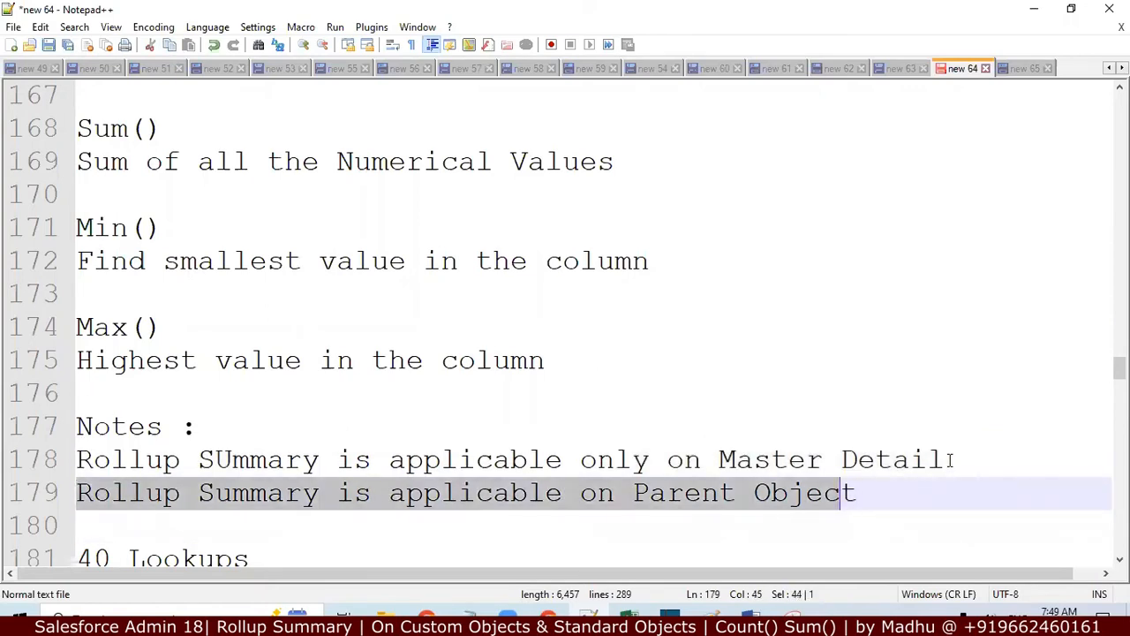
key(End)
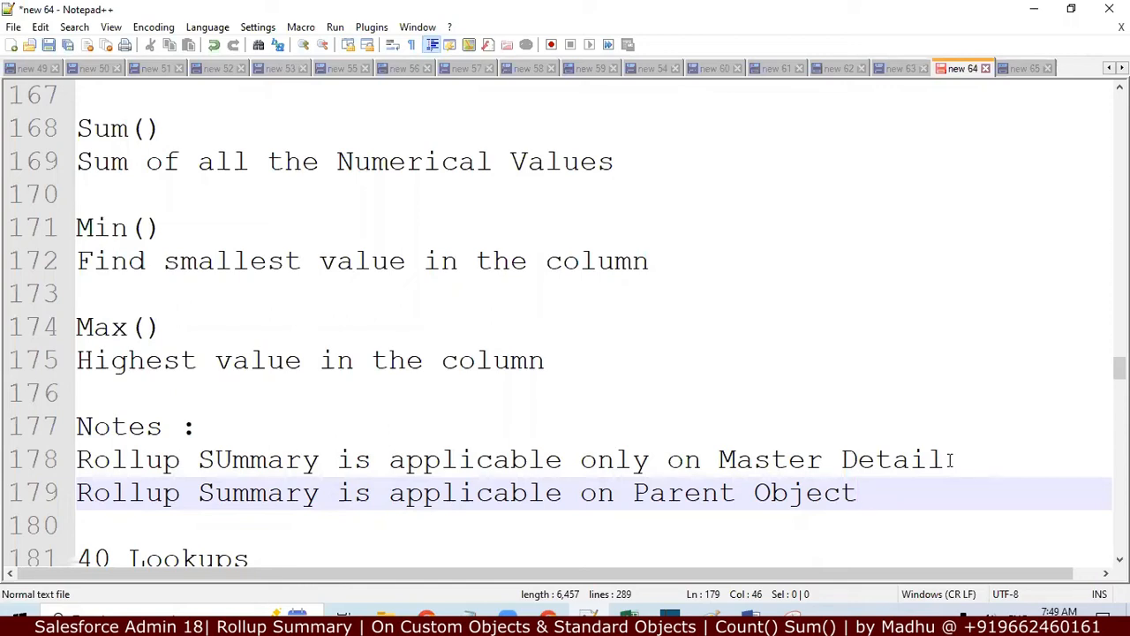
Read the per-object limits for lookups, master details and roll-up summary fields
key(Down)
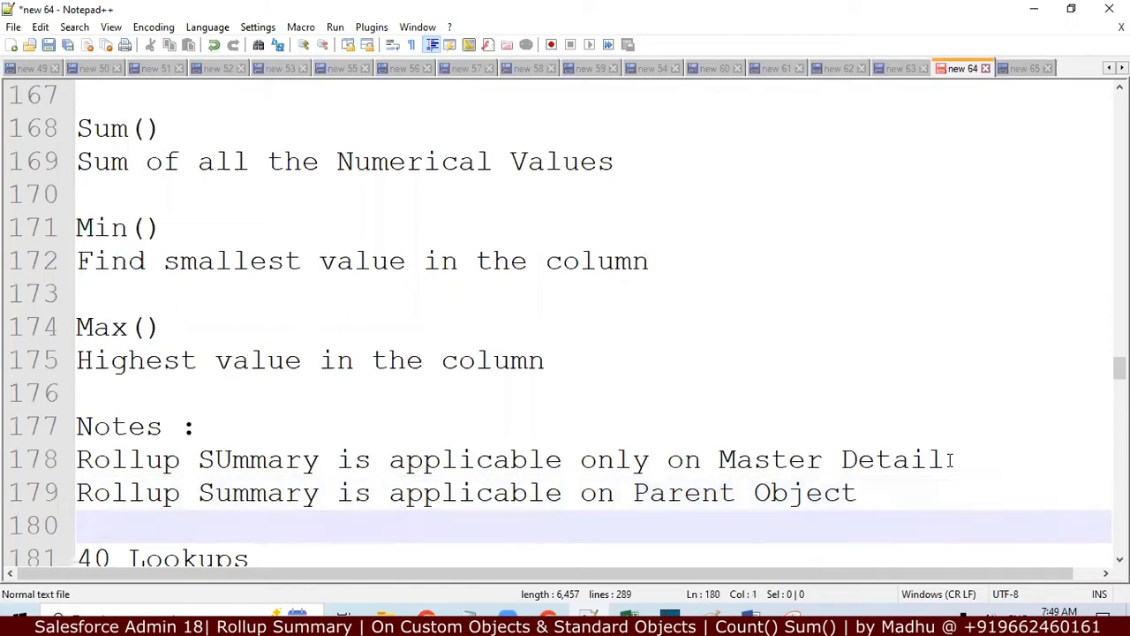
key(Down)
key(End)
key(Down)
key(End)
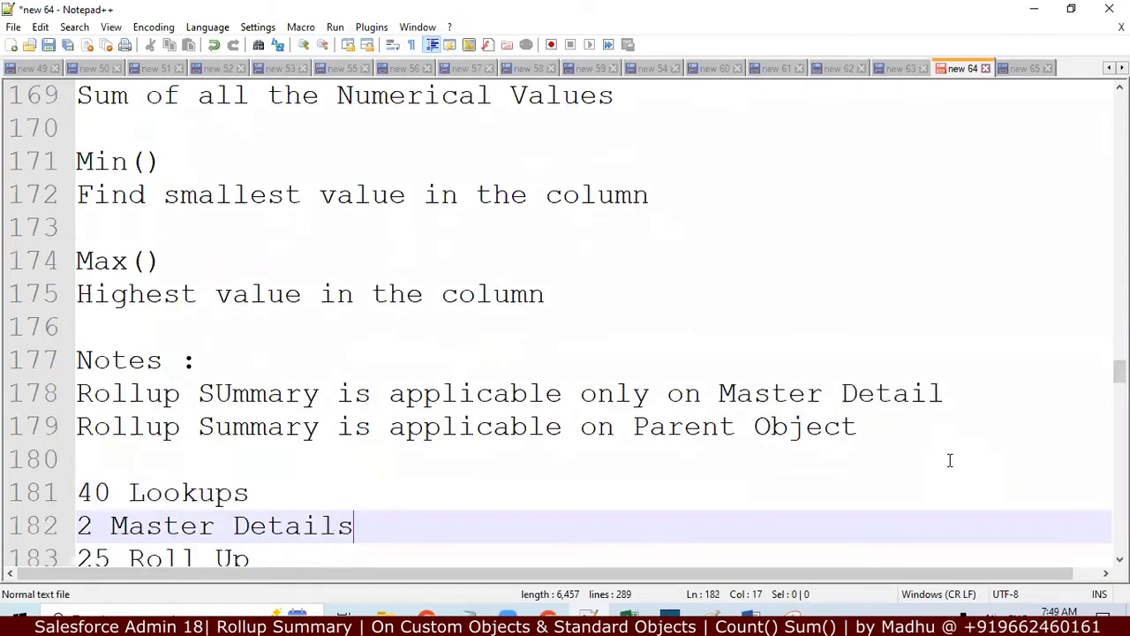
key(Down)
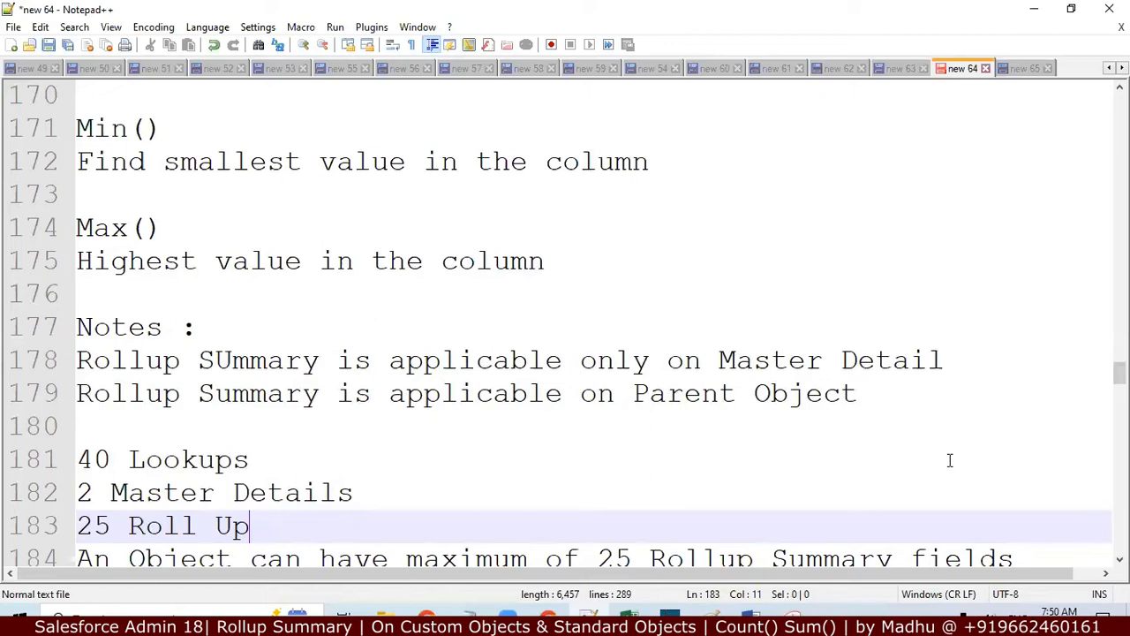
key(Down)
key(Down)
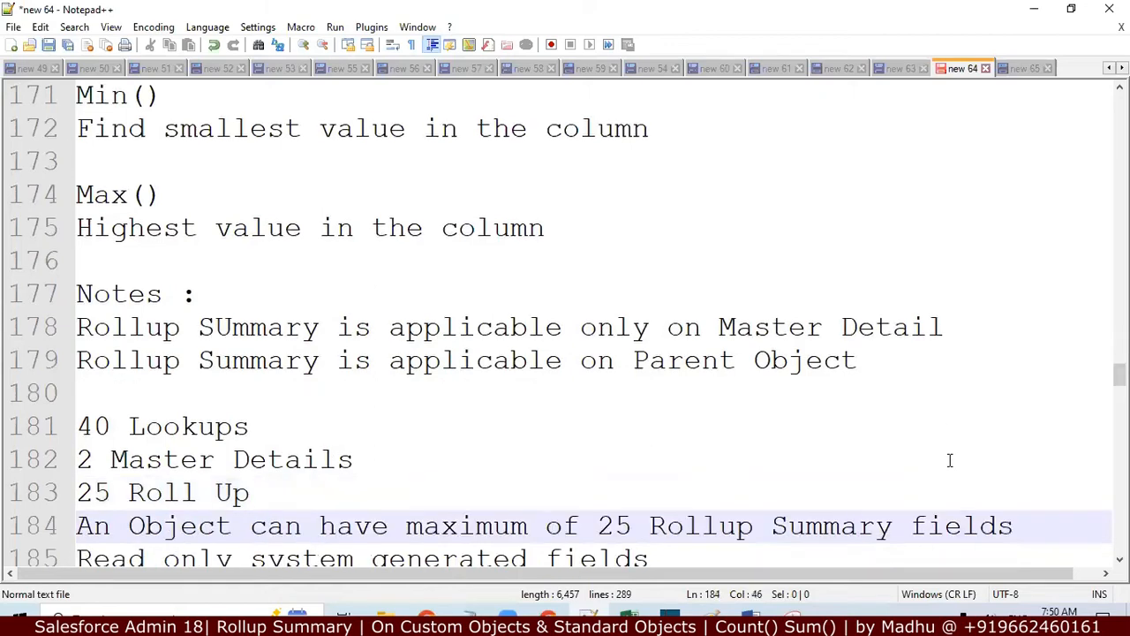
Insert a blank line between "25 Roll Up" and the sentence on the maximum number of rollup summary fields
key(Up)
key(Up)
key(Up)
key(Up)
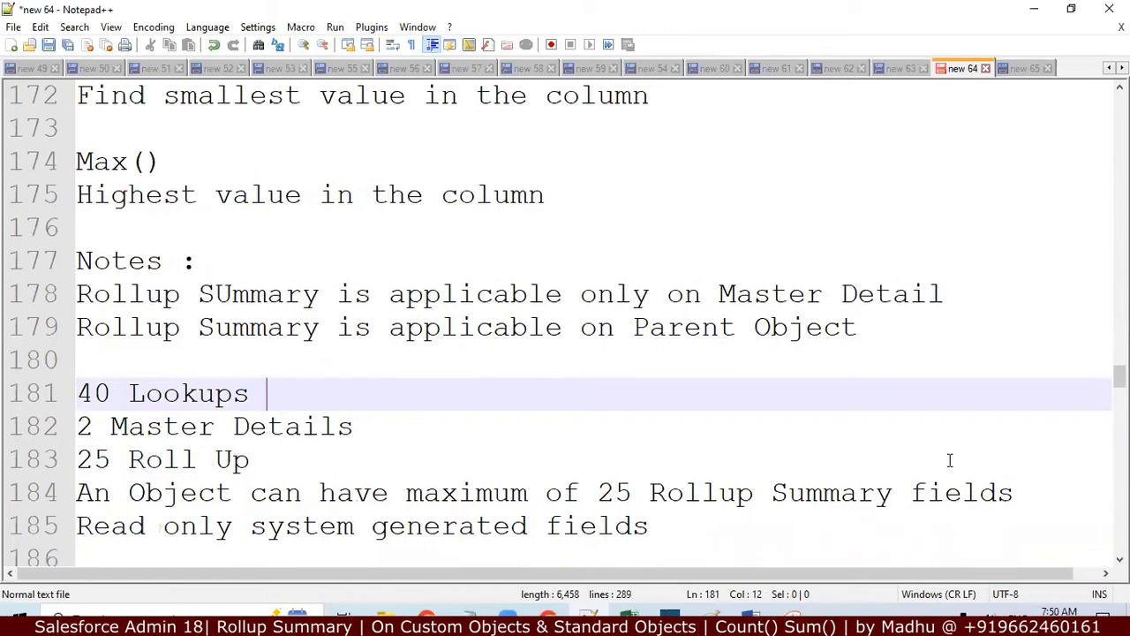
key(Down)
key(Down)
key(Up)
key(Up)
key(Down)
key(Right)
key(Right)
key(Right)
key(Right)
key(Right)
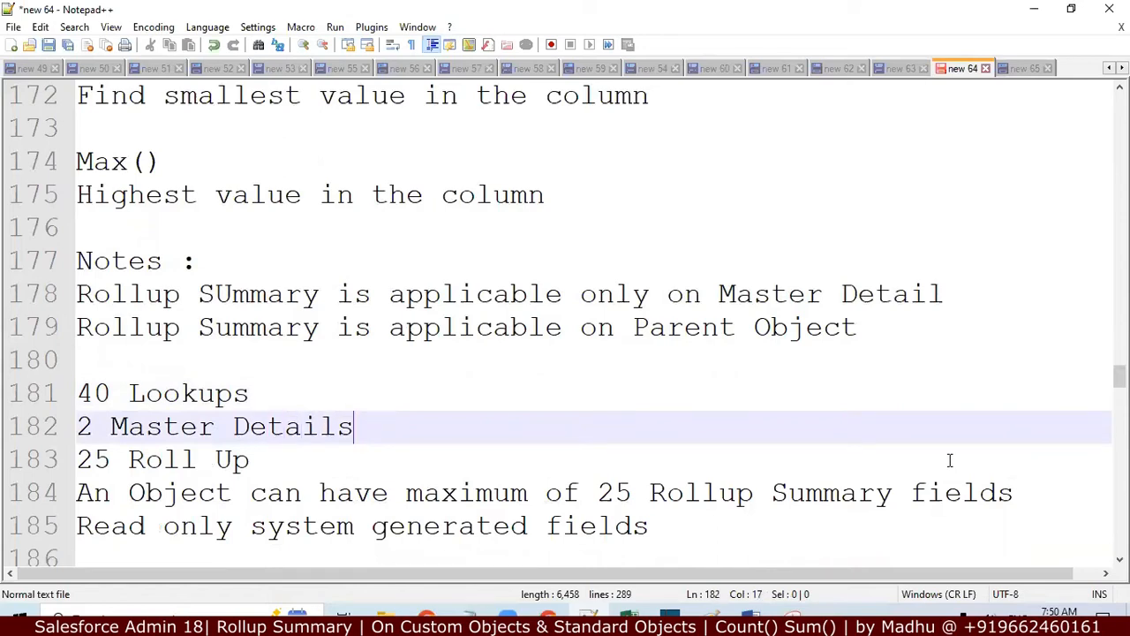
key(Down)
key(Return)
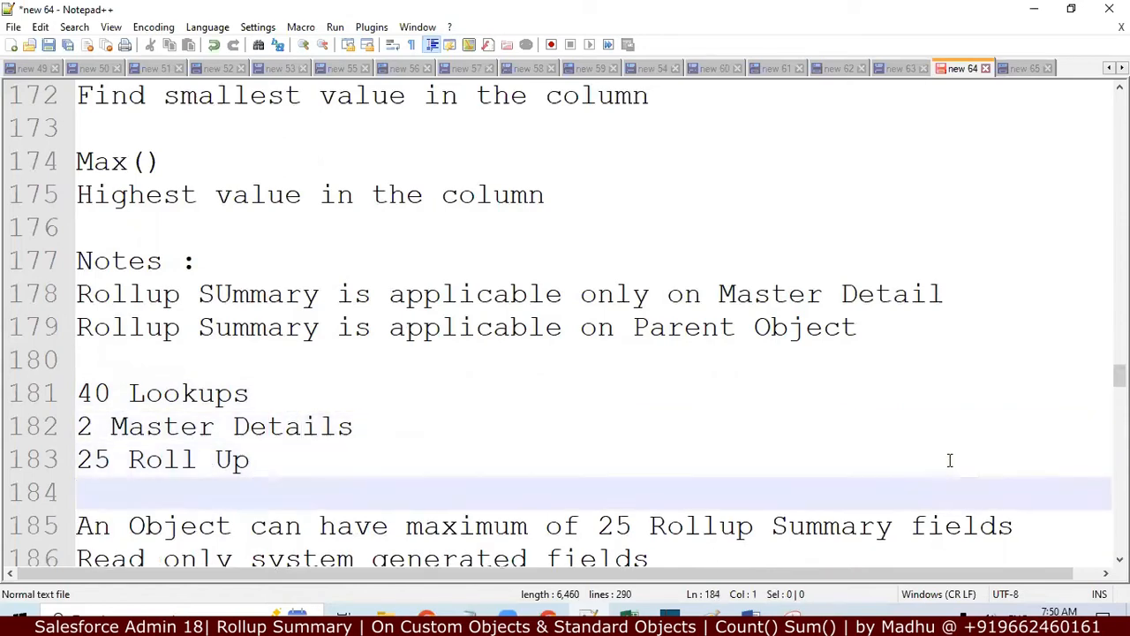
Reread the relationship and roll-up limits through to the line on read only system generated fields
key(Down)
key(Up)
key(Left)
key(Down)
key(Down)
key(Down)
key(Up)
key(Up)
key(Up)
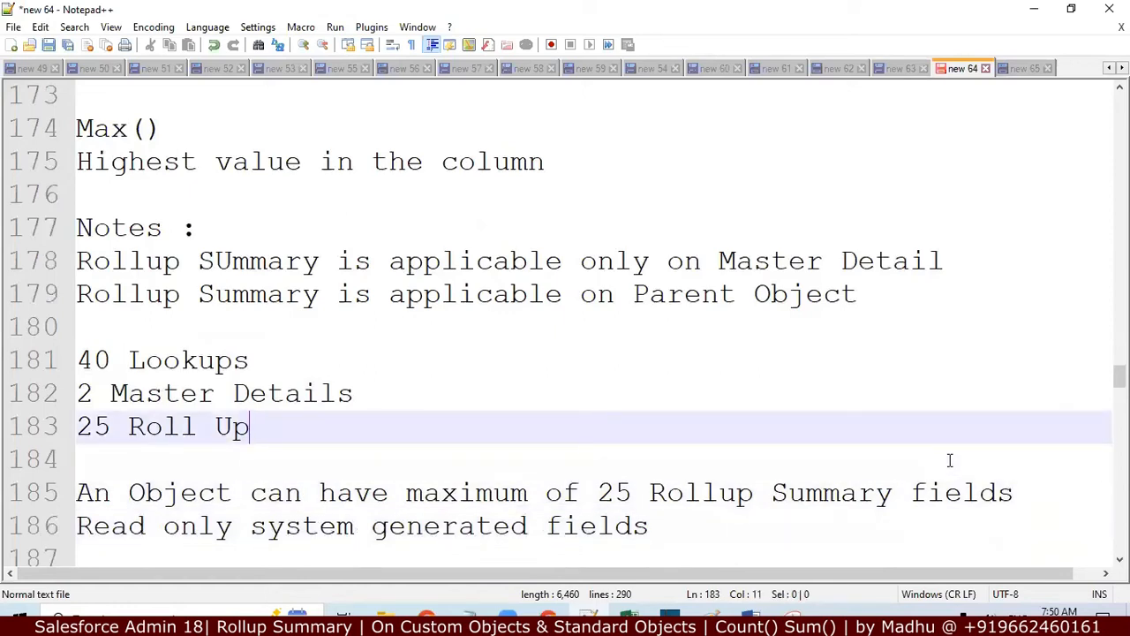
key(Down)
key(Down)
key(Down)
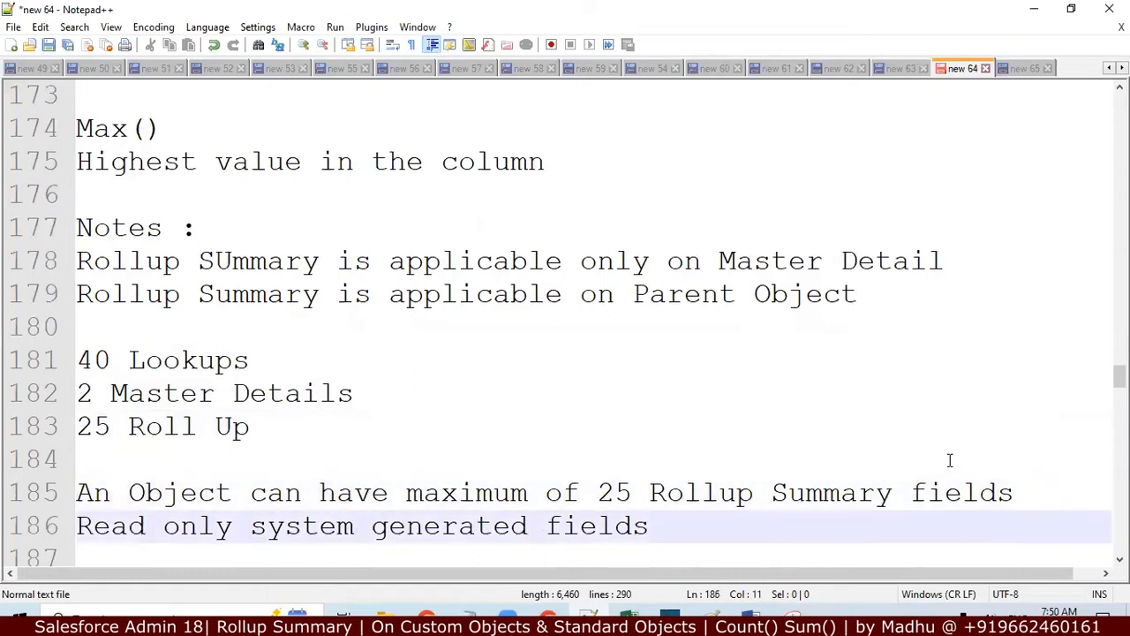
key(Up)
key(Up)
key(Up)
key(Up)
key(Up)
key(Up)
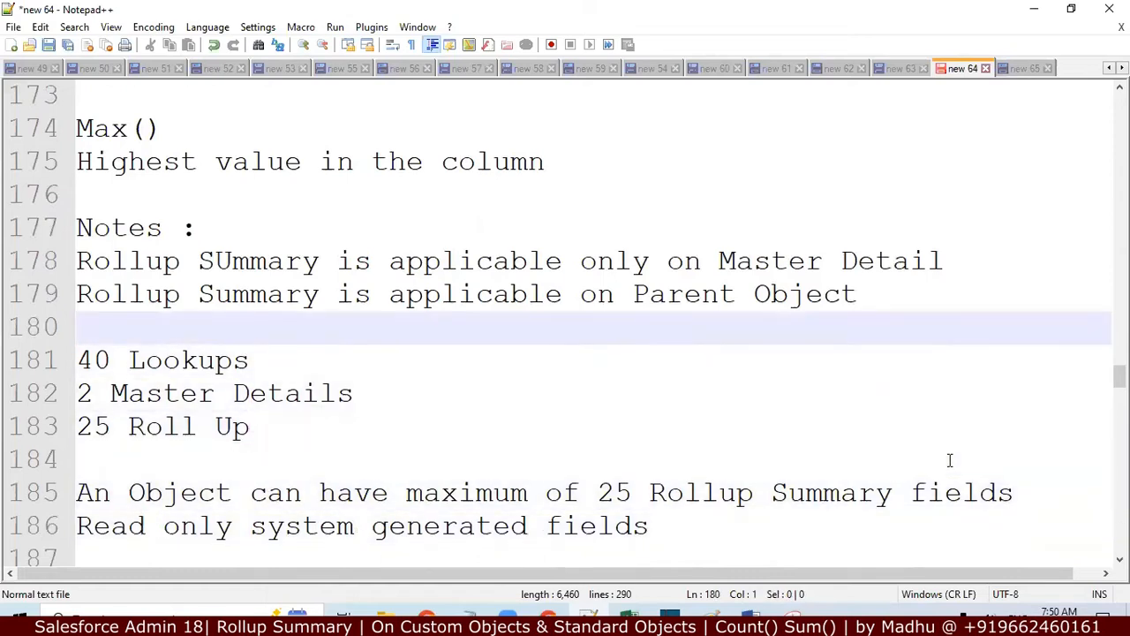
key(Down)
key(Down)
key(Down)
key(Down)
key(Down)
key(Down)
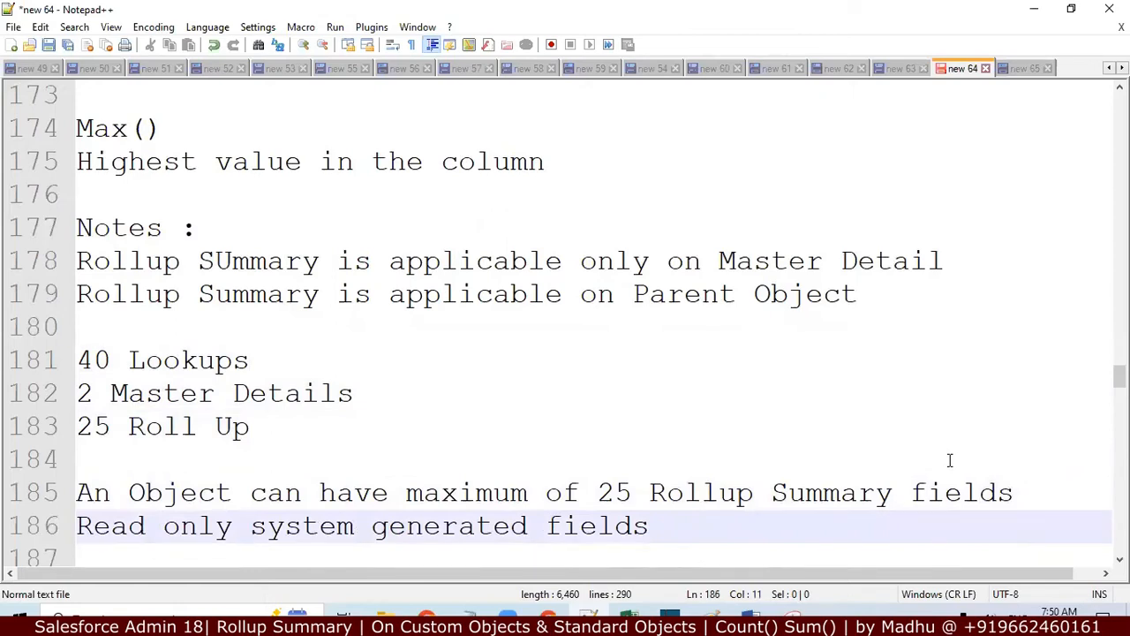
Examine the question on system generated fields and the list of field types that answers it
key(Down)
key(Down)
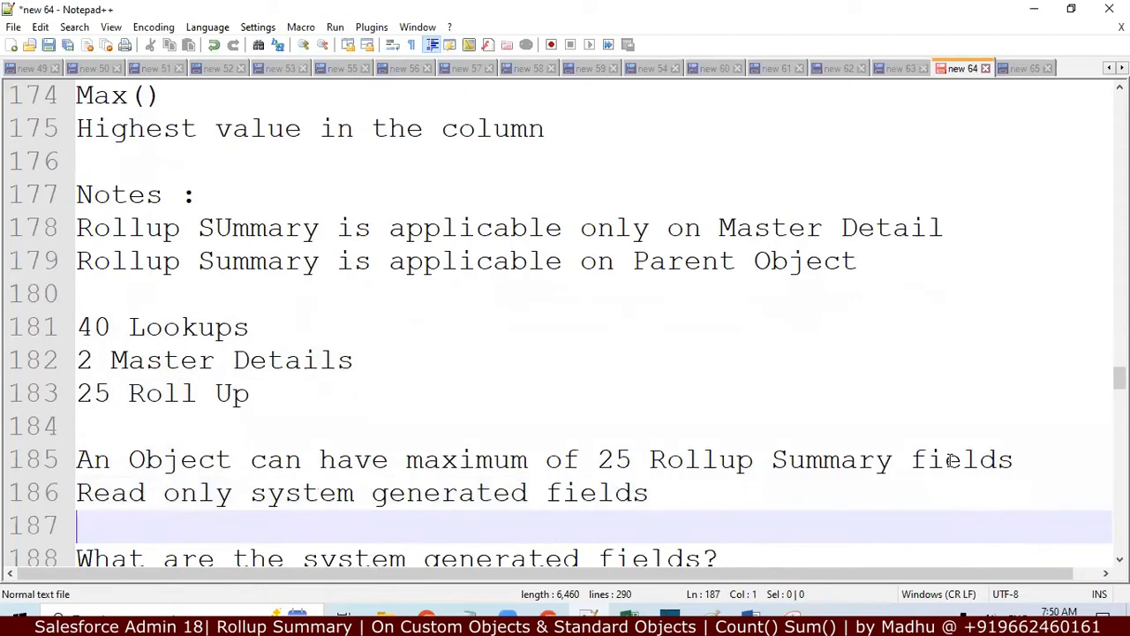
key(Down)
key(Down)
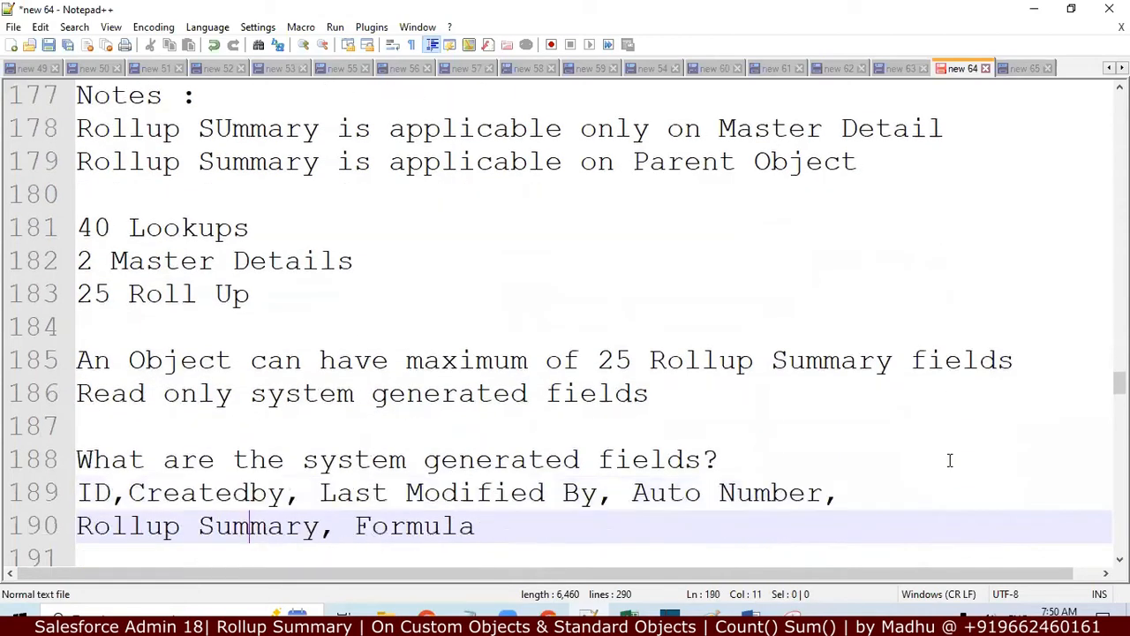
key(Up)
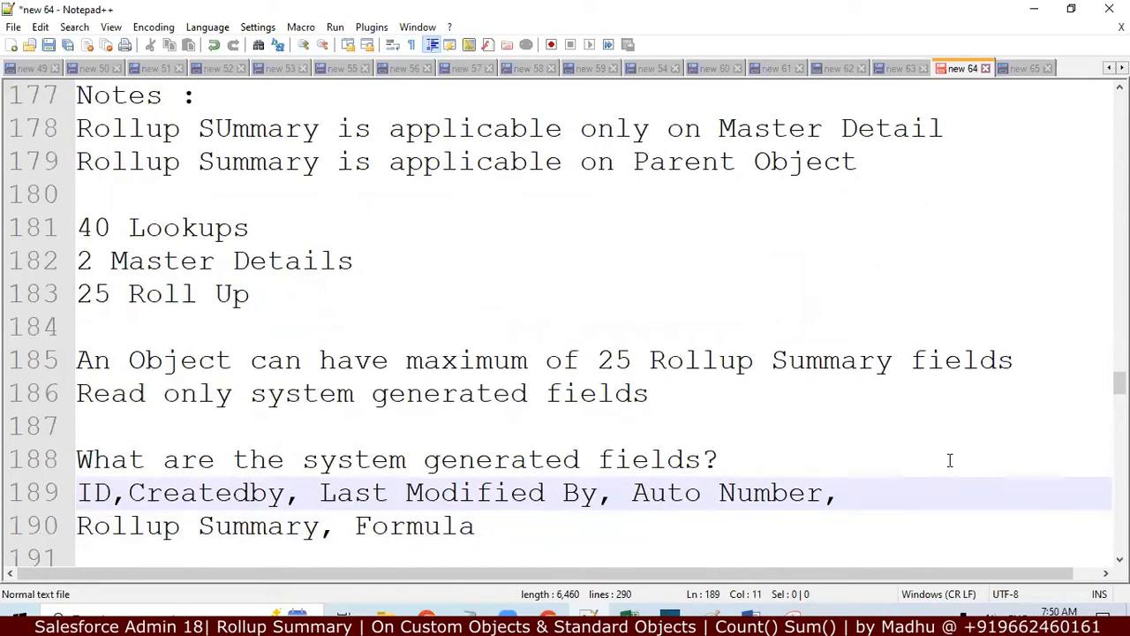
key(Left)
key(Left)
key(Left)
key(Left)
key(Left)
key(Left)
key(Left)
key(Left)
key(Left)
key(Right)
key(Right)
key(Right)
key(Right)
key(Right)
key(Down)
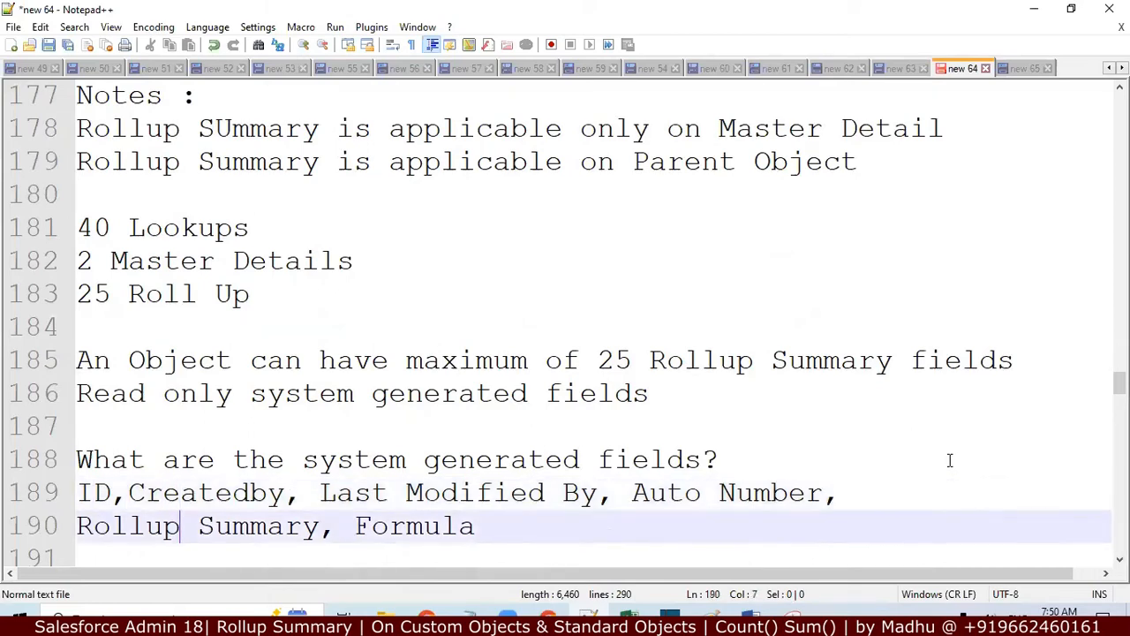
key(Down)
key(Up)
key(Down)
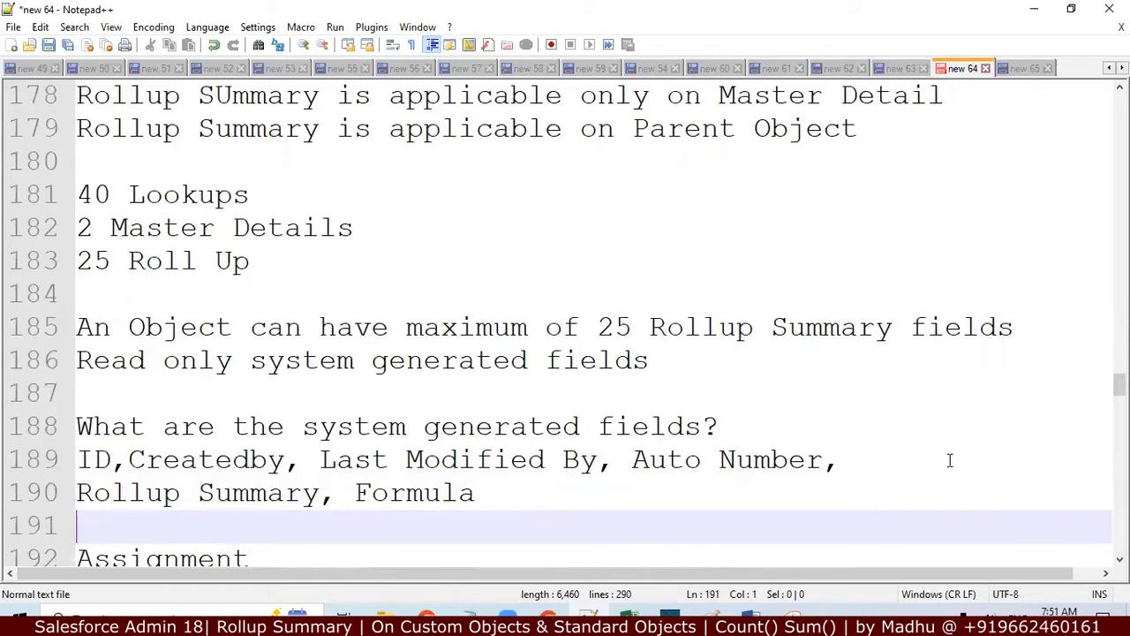
Read the assignment on counting candidates applied for each position, down to its parent object, child object and rollup type
key(Down)
key(Down)
key(Down)
key(Down)
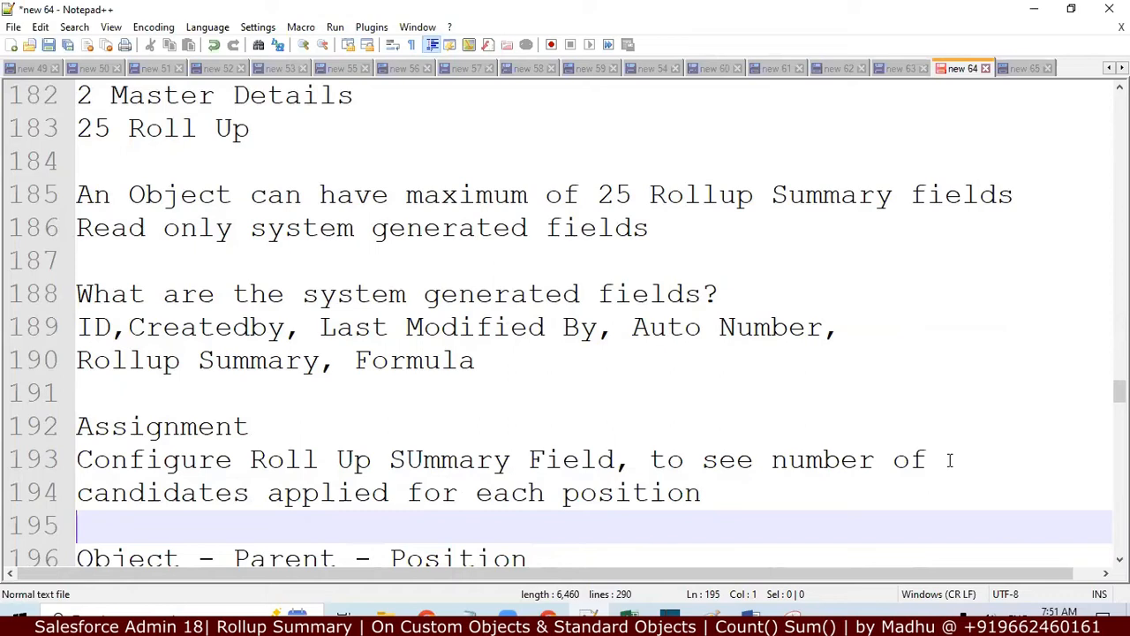
key(Down)
key(Right)
key(Right)
key(Right)
key(Right)
key(Right)
key(Right)
key(Down)
key(Down)
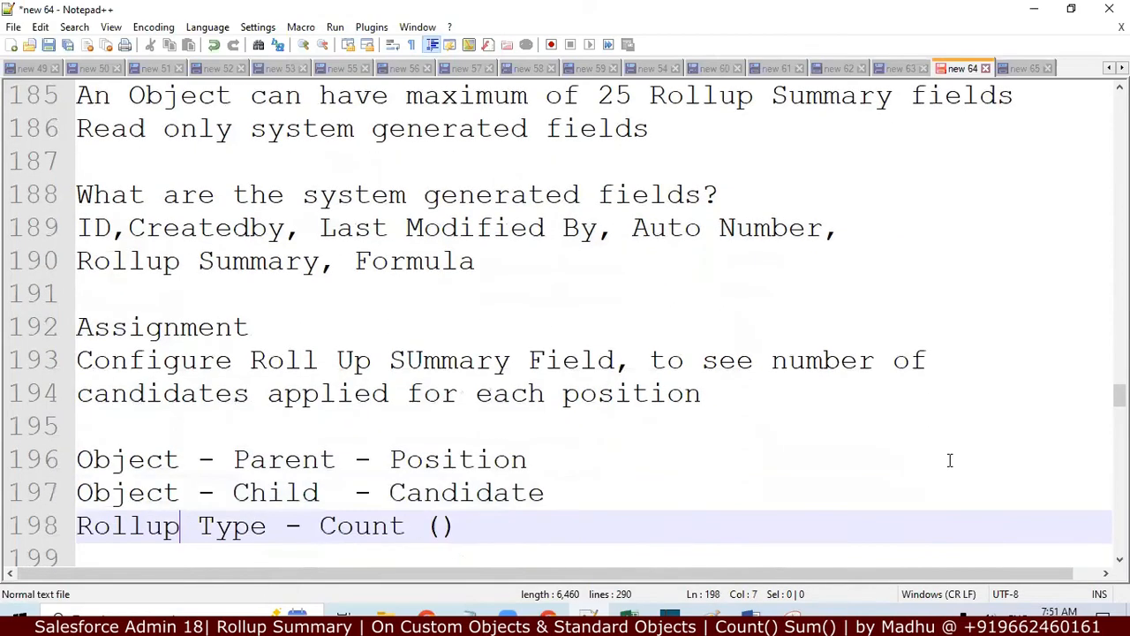
key(Down)
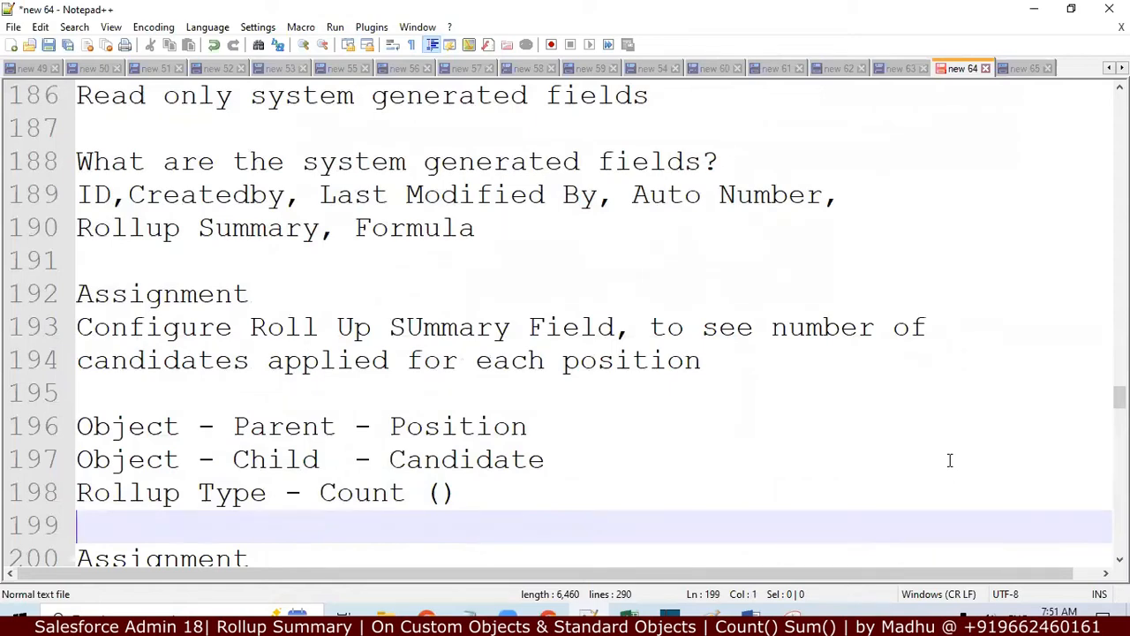
Recheck the Position and Candidate object lines and read the next assignment on immediate joiners for each position
key(Up)
key(Up)
key(Up)
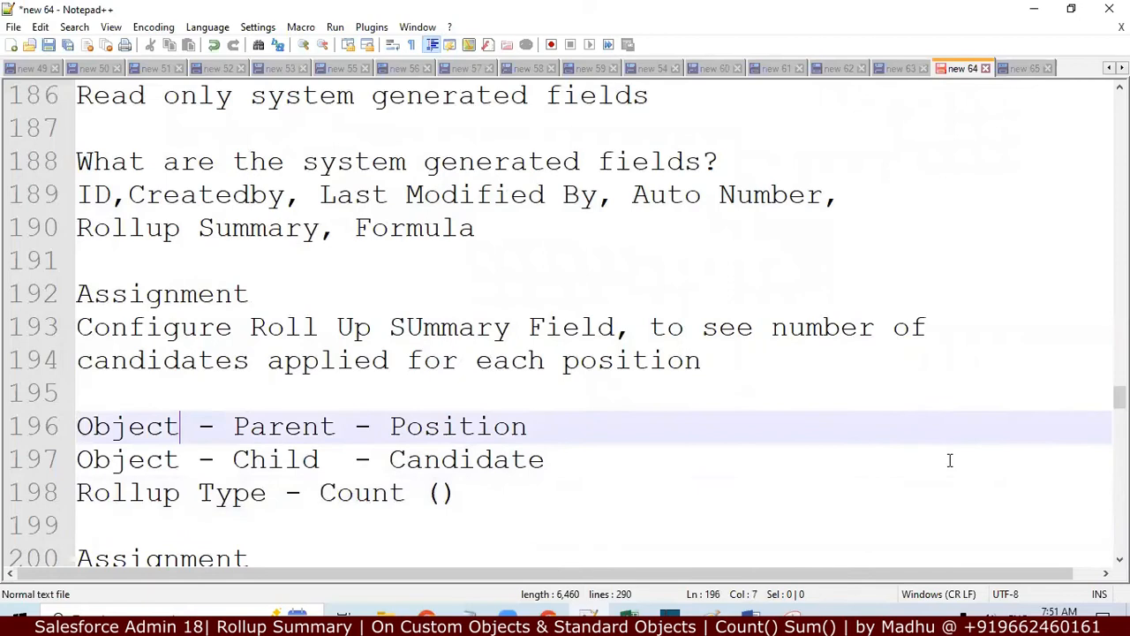
key(Down)
key(Down)
key(Down)
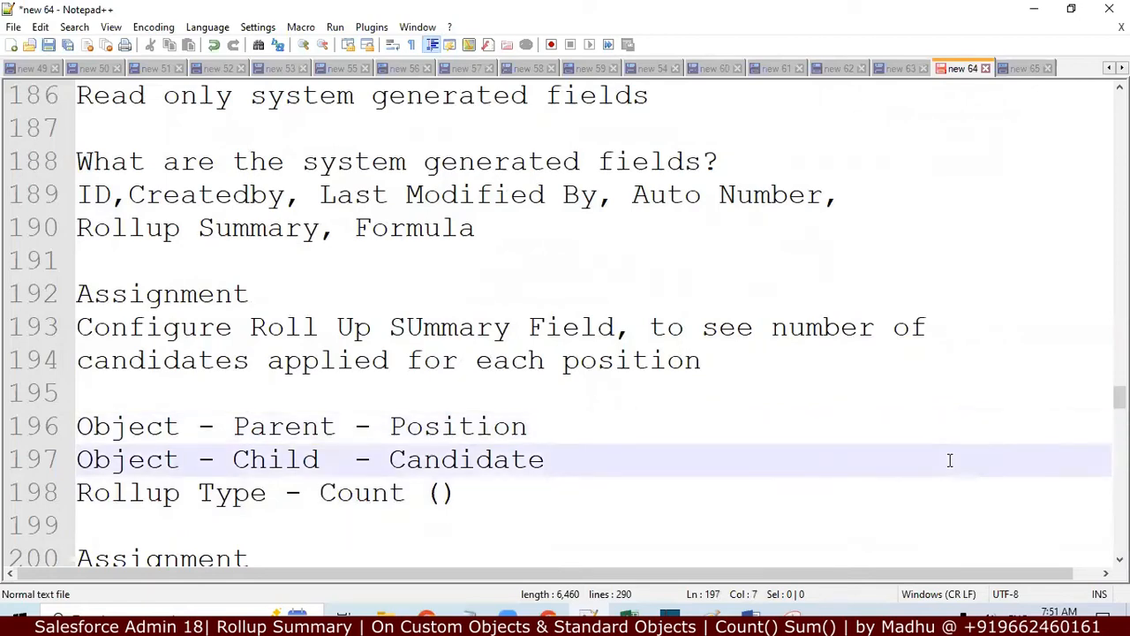
key(Down)
key(Down)
key(Down)
key(Down)
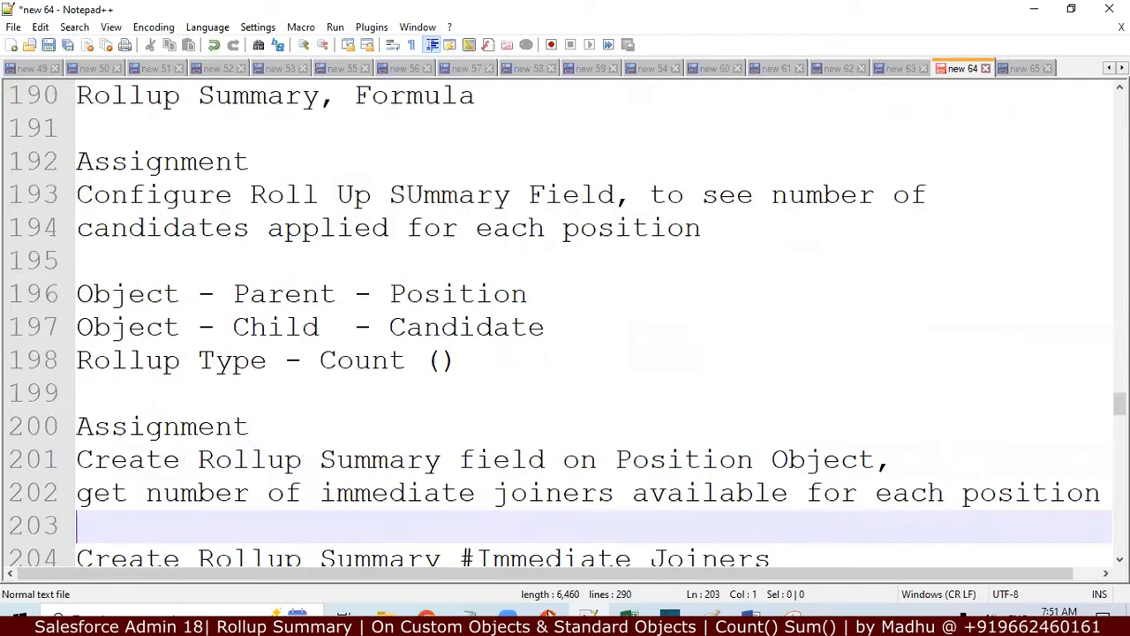
Switch to Salesforce in the browser and examine the field types offered for a new custom field on the Position object
click(549, 613)
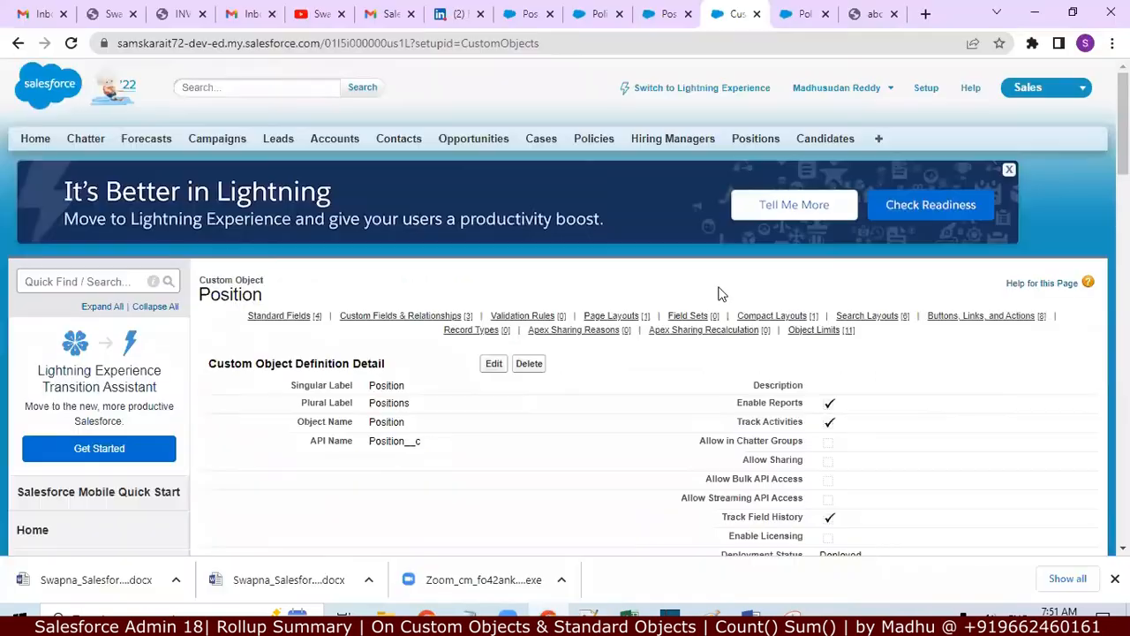
click(753, 141)
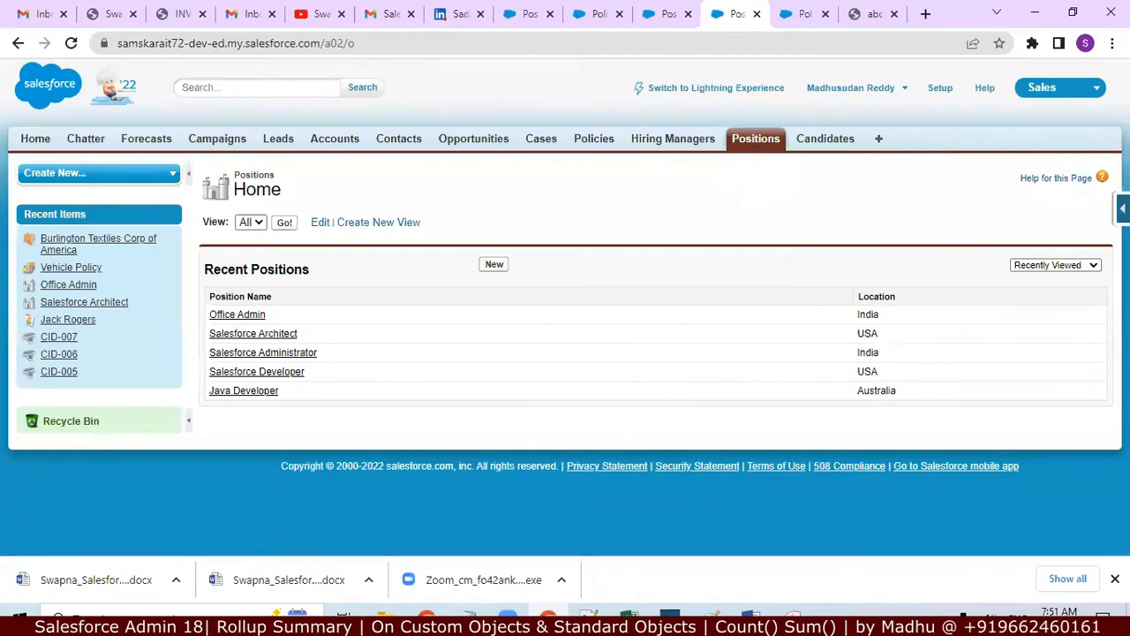
click(1122, 209)
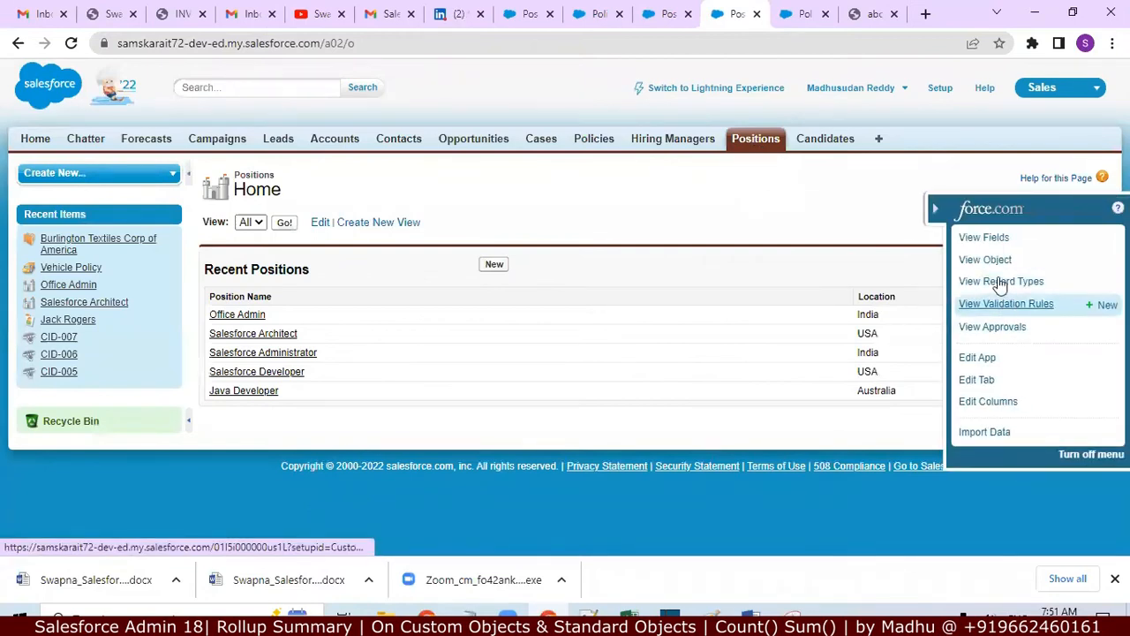
click(988, 242)
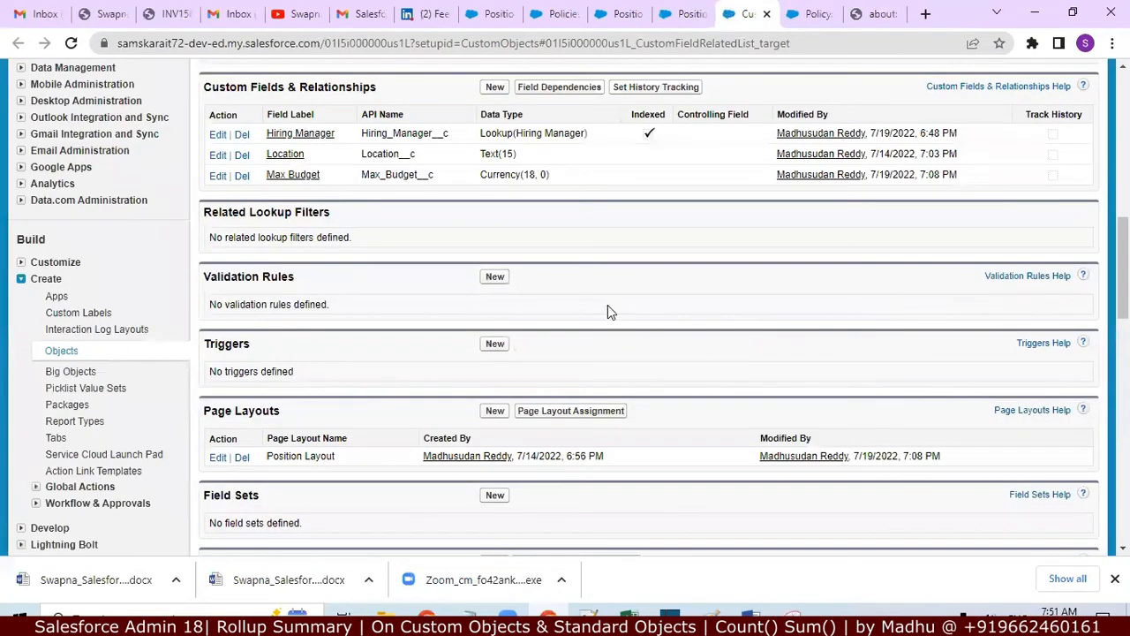
click(493, 87)
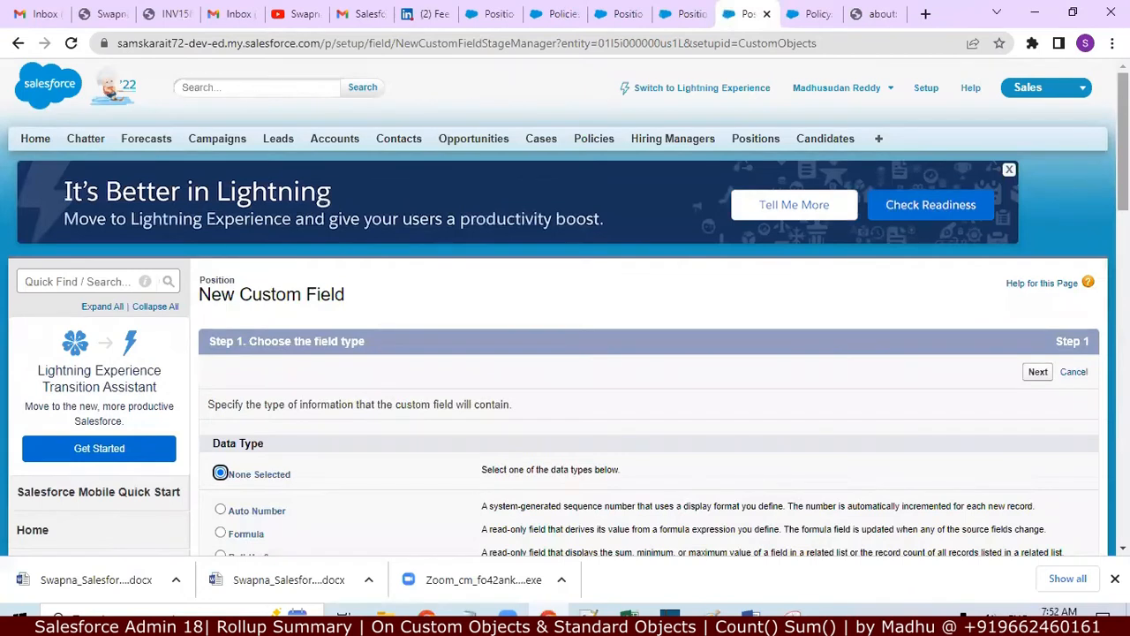
scroll(565, 353, down, 2)
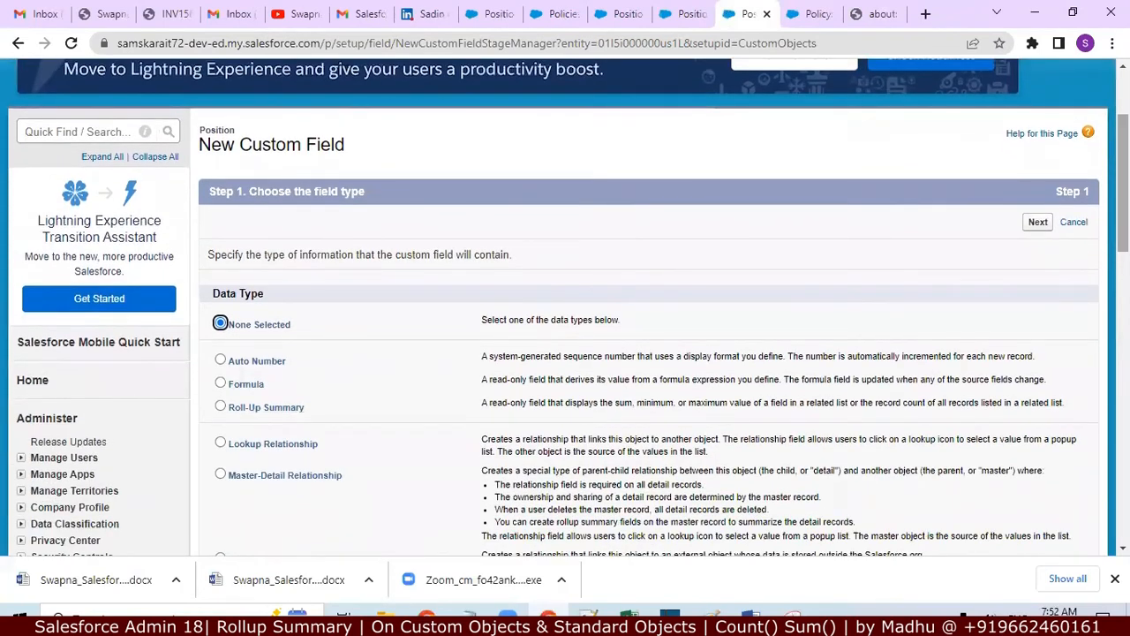
scroll(565, 353, up, 2)
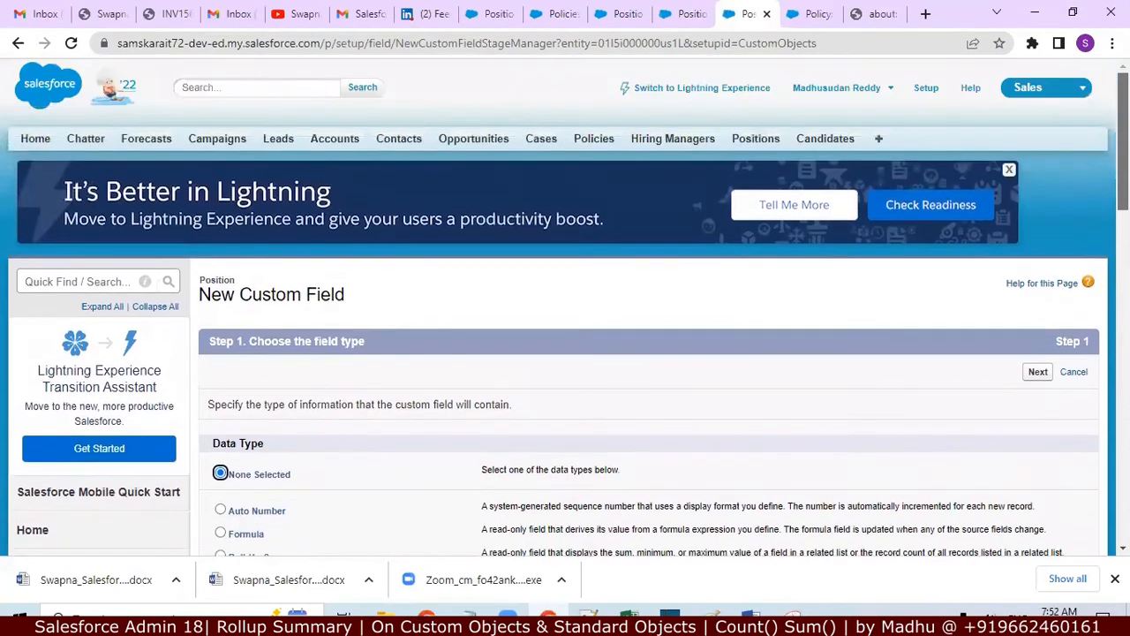
Check whether the Roll-Up Summary type is available for a new custom field on the Candidate object, and cancel the field creation
click(825, 139)
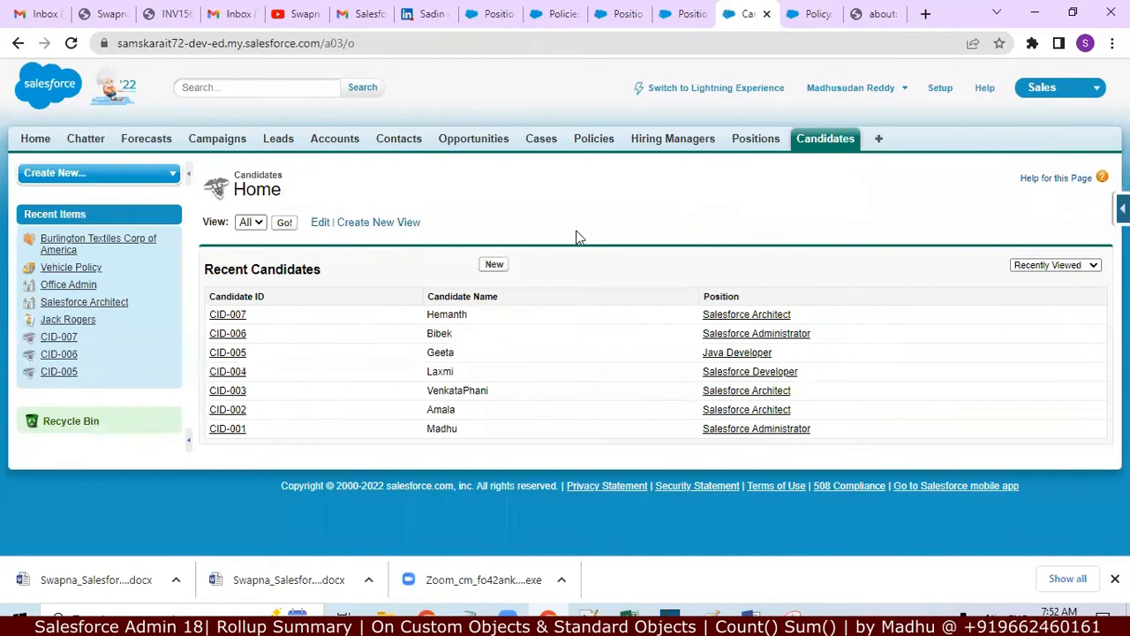
click(1123, 209)
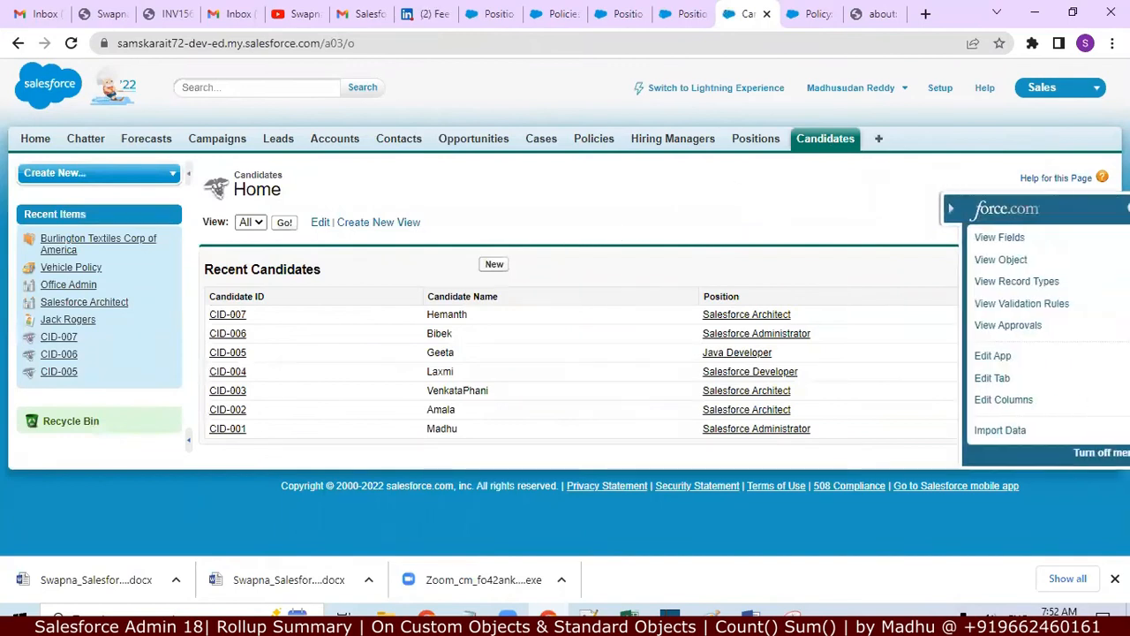
click(998, 240)
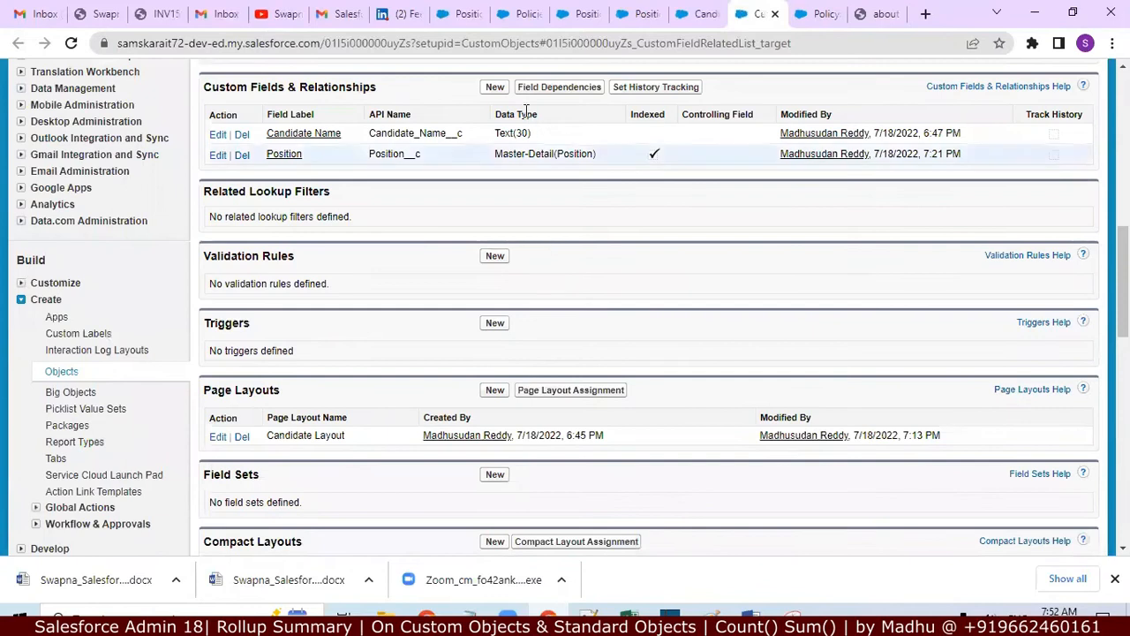
click(495, 88)
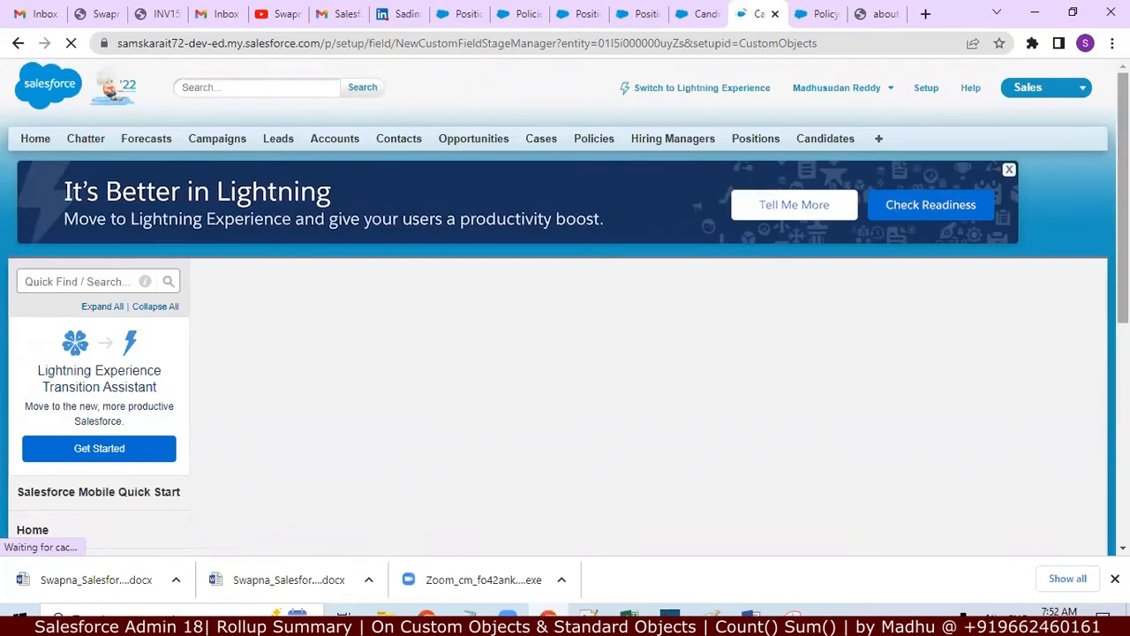
scroll(565, 353, down, 1)
scroll(651, 344, down, 1)
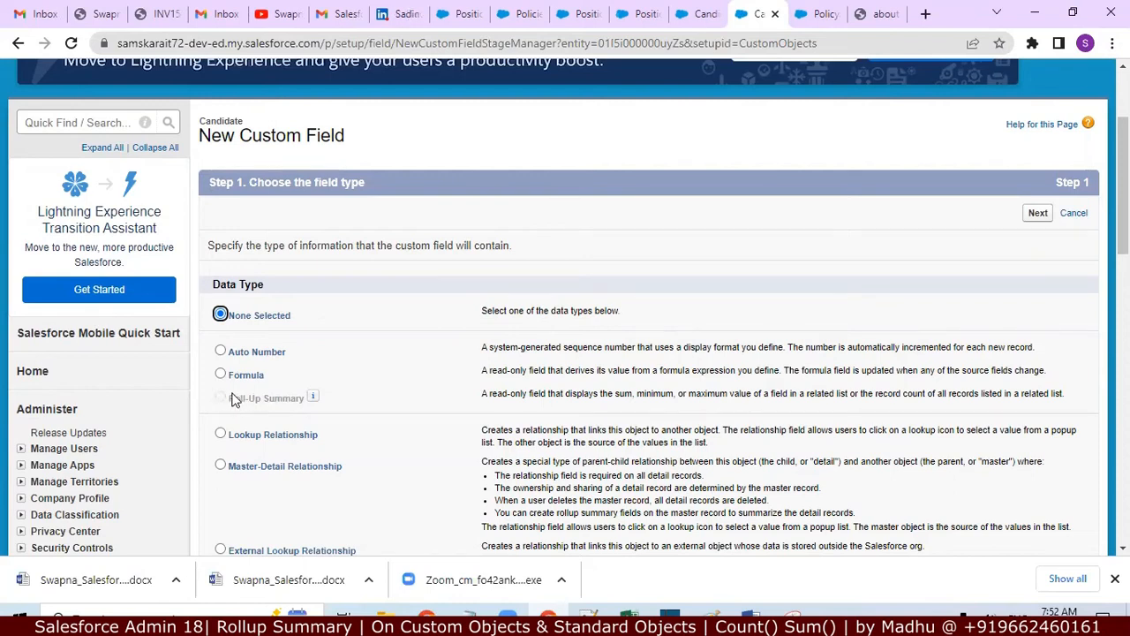
mouse_move(314, 398)
scroll(565, 306, up, 1)
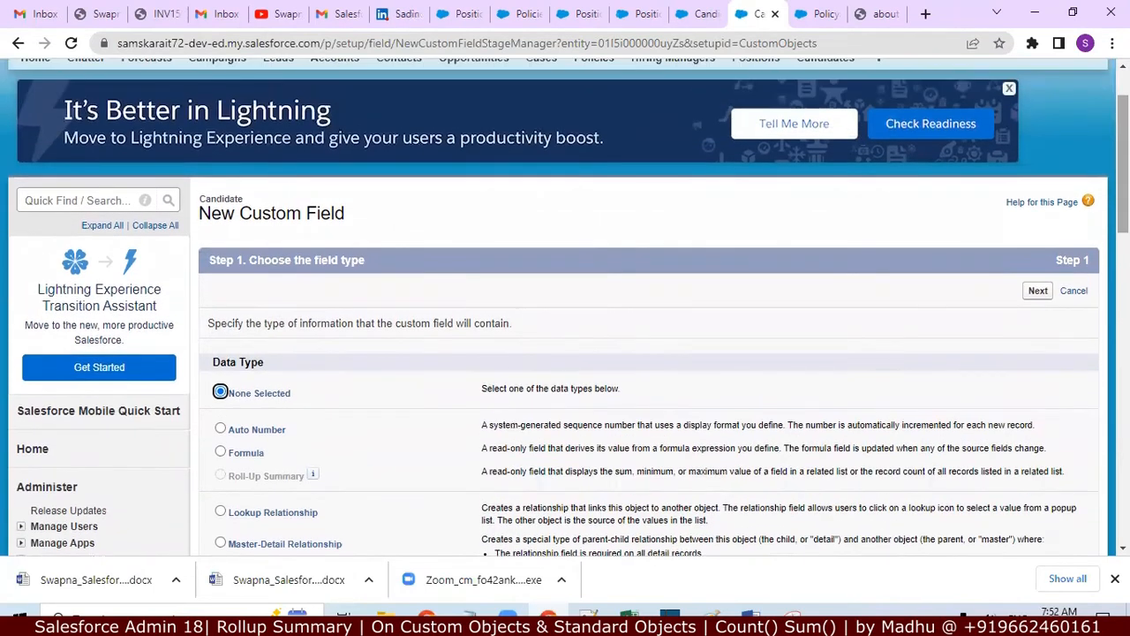
scroll(565, 306, up, 1)
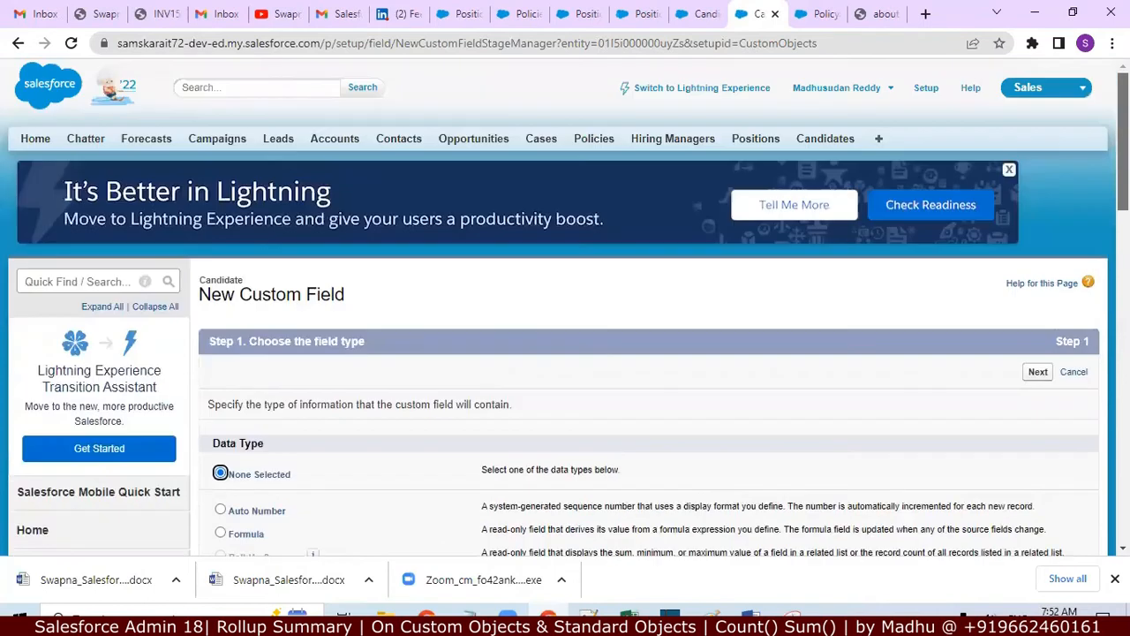
click(1074, 374)
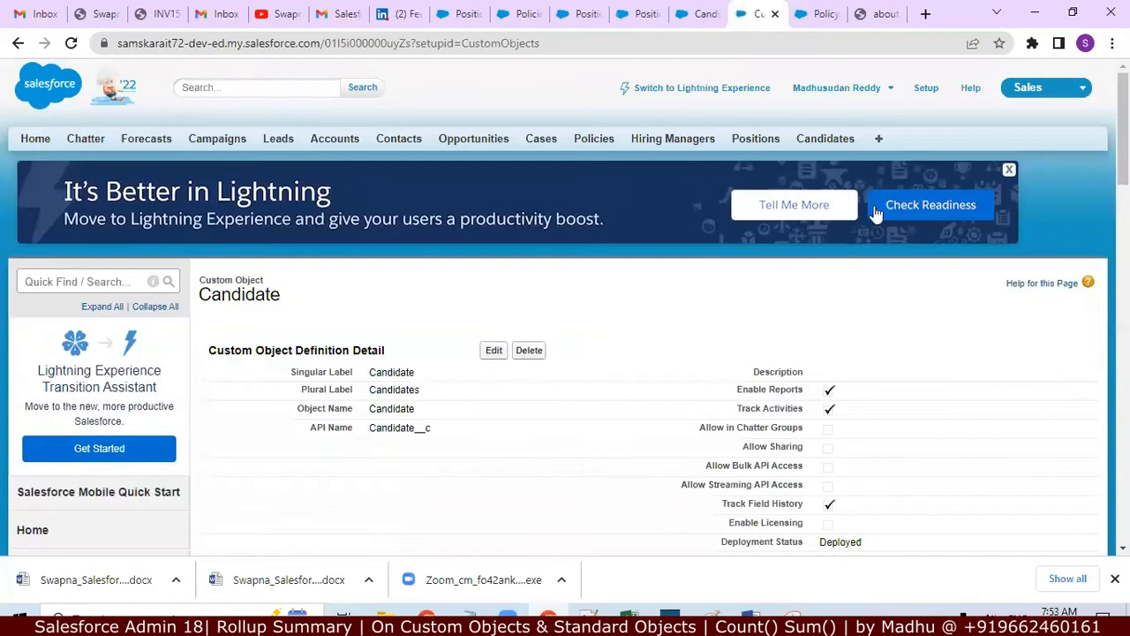
Start a new custom field on the Position object with the Roll-Up Summary data type
click(755, 138)
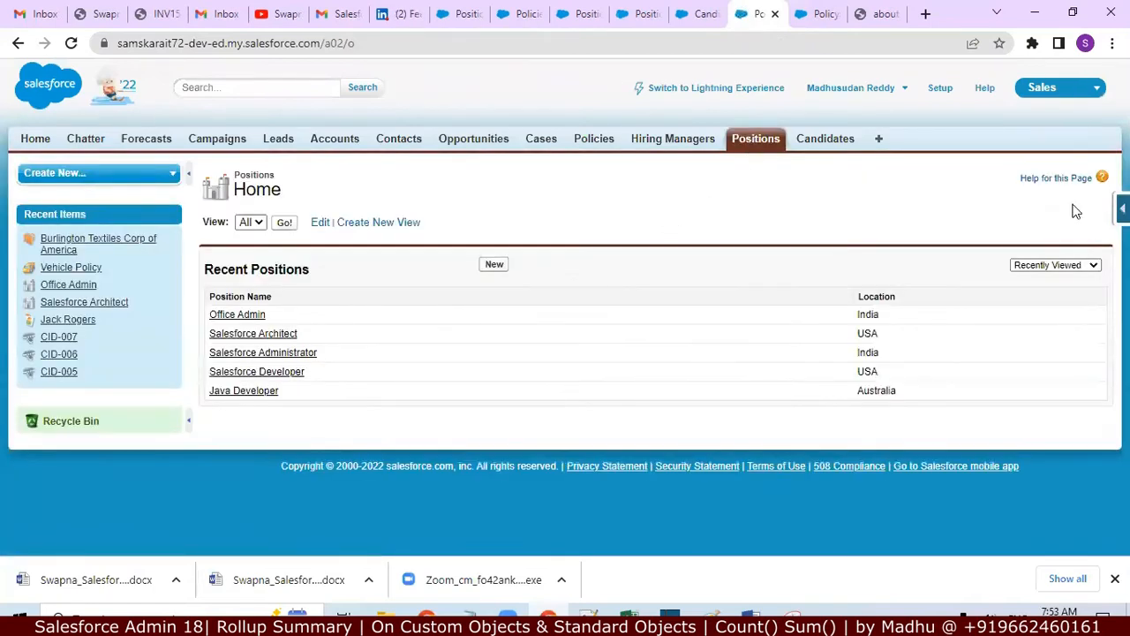
mouse_move(1122, 208)
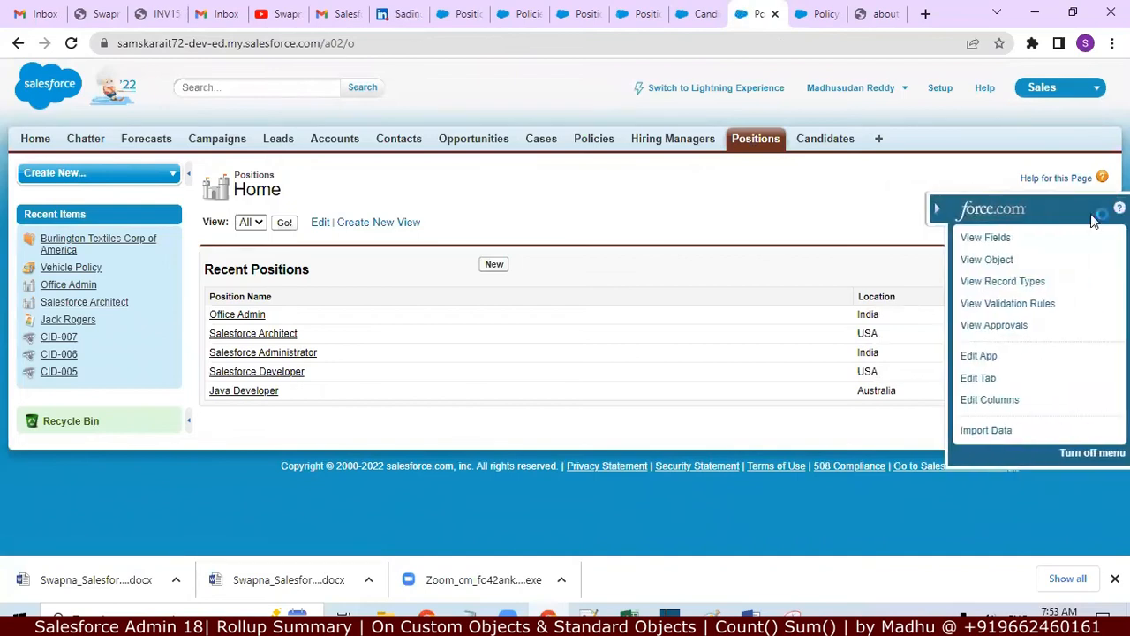
click(984, 237)
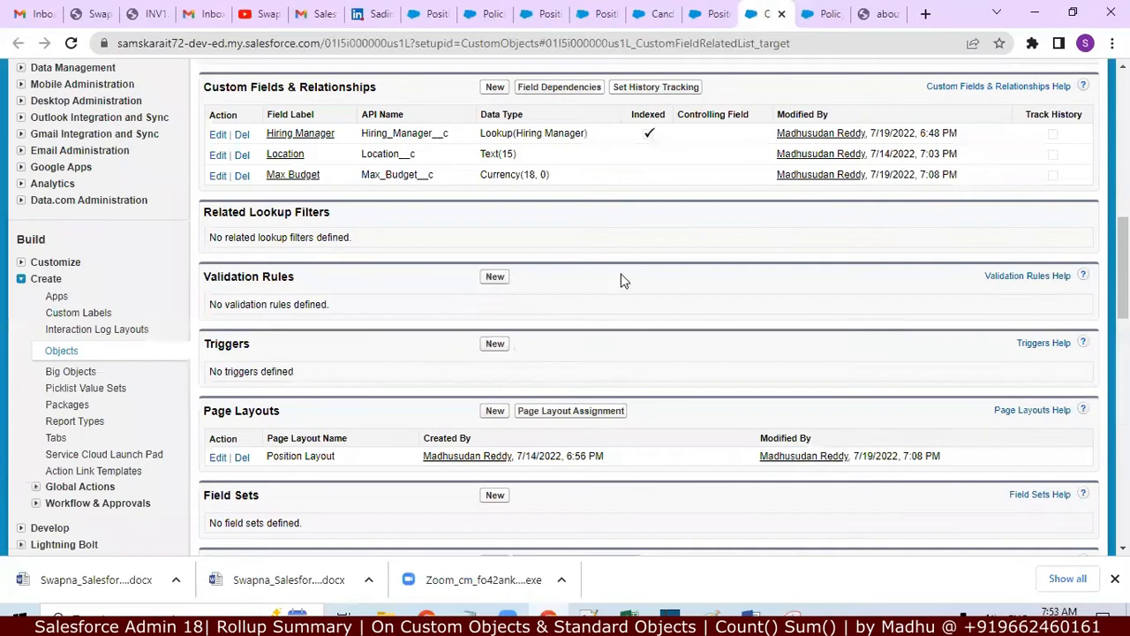
drag(1122, 237, 1122, 219)
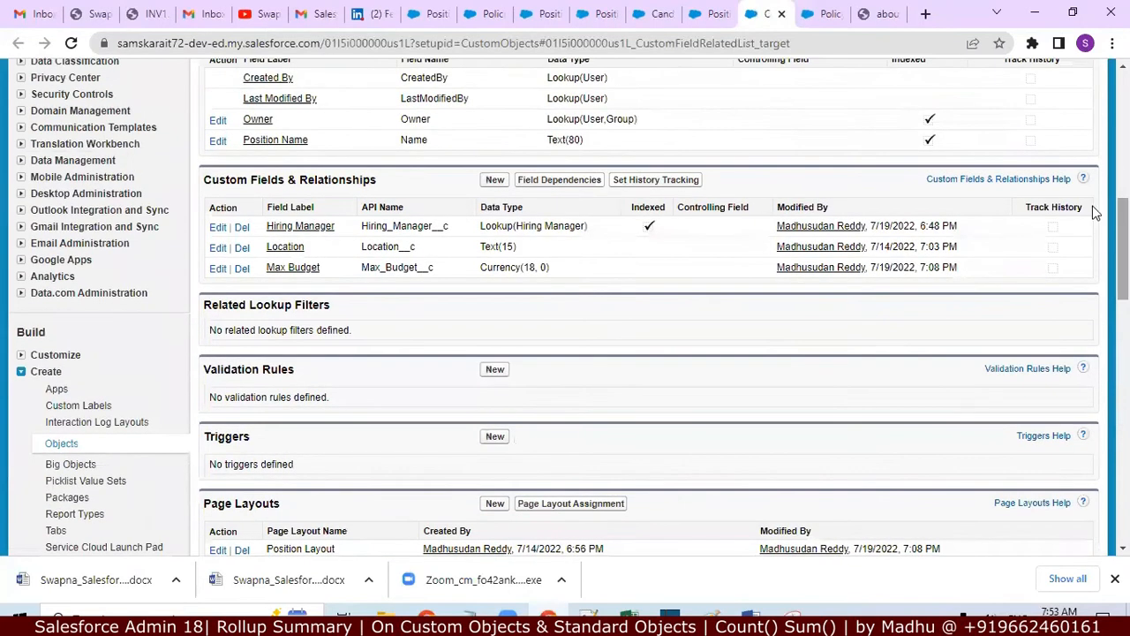
click(497, 181)
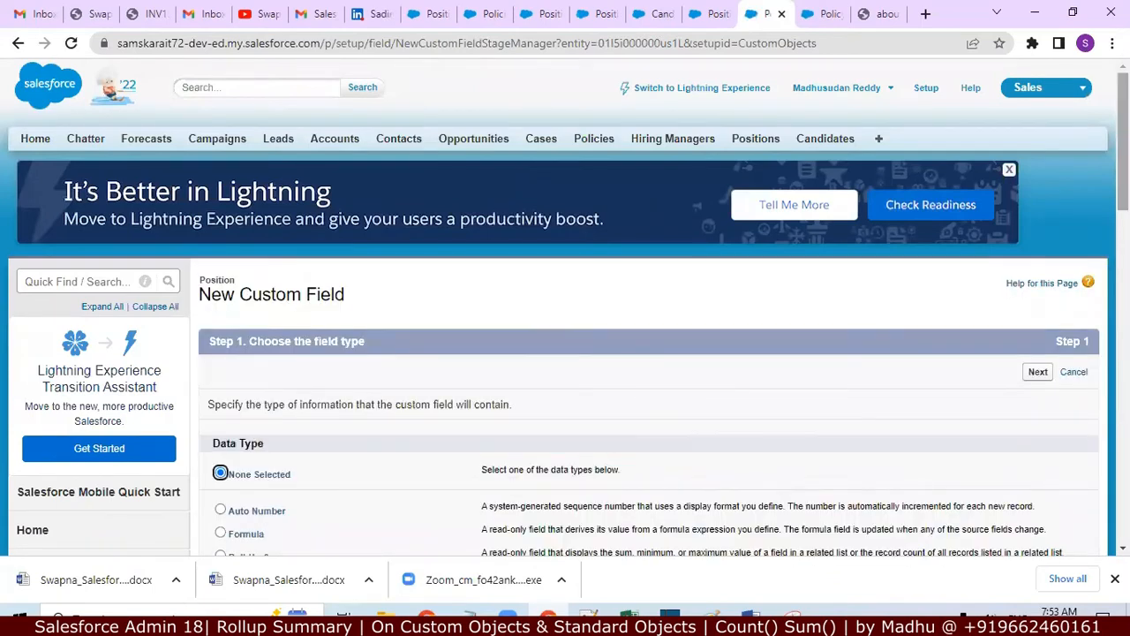
scroll(1123, 177, down, 2)
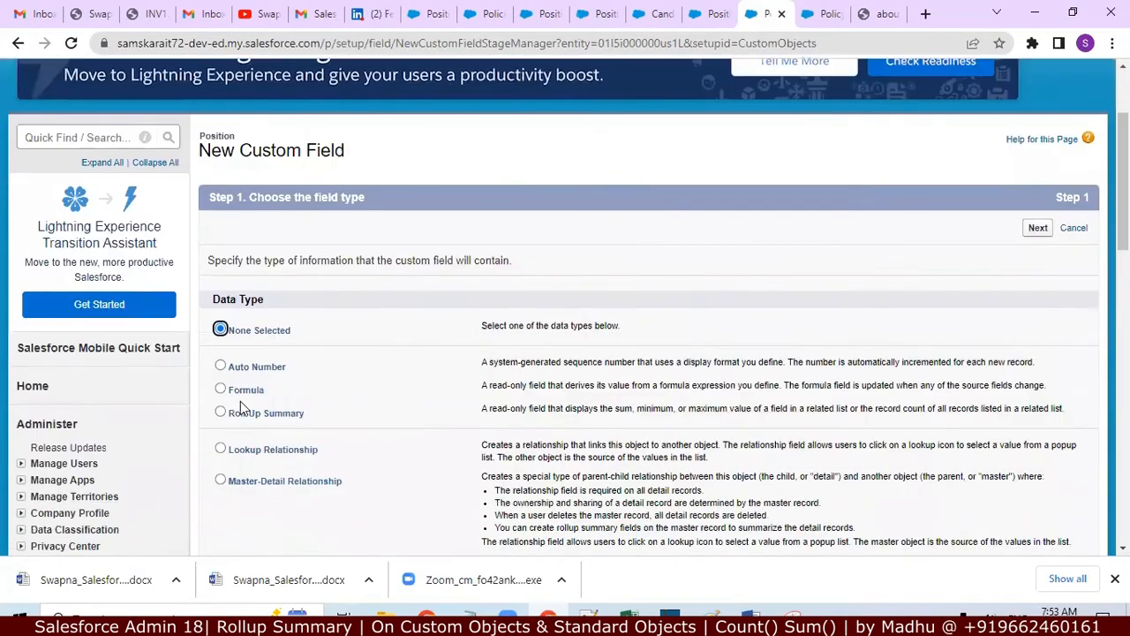
click(221, 413)
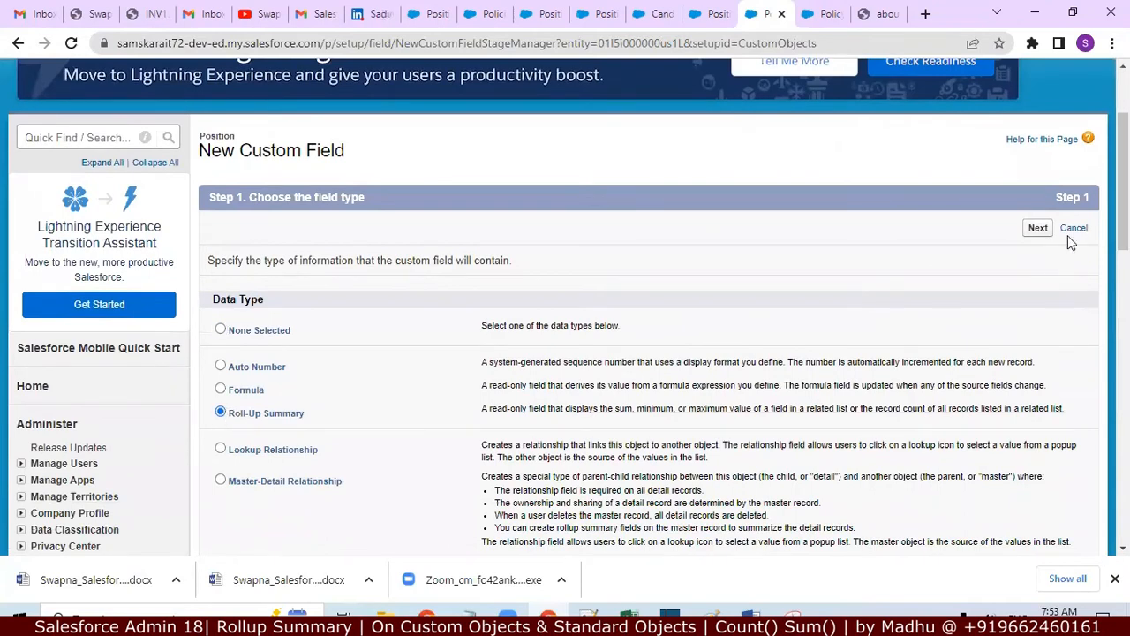
click(1038, 228)
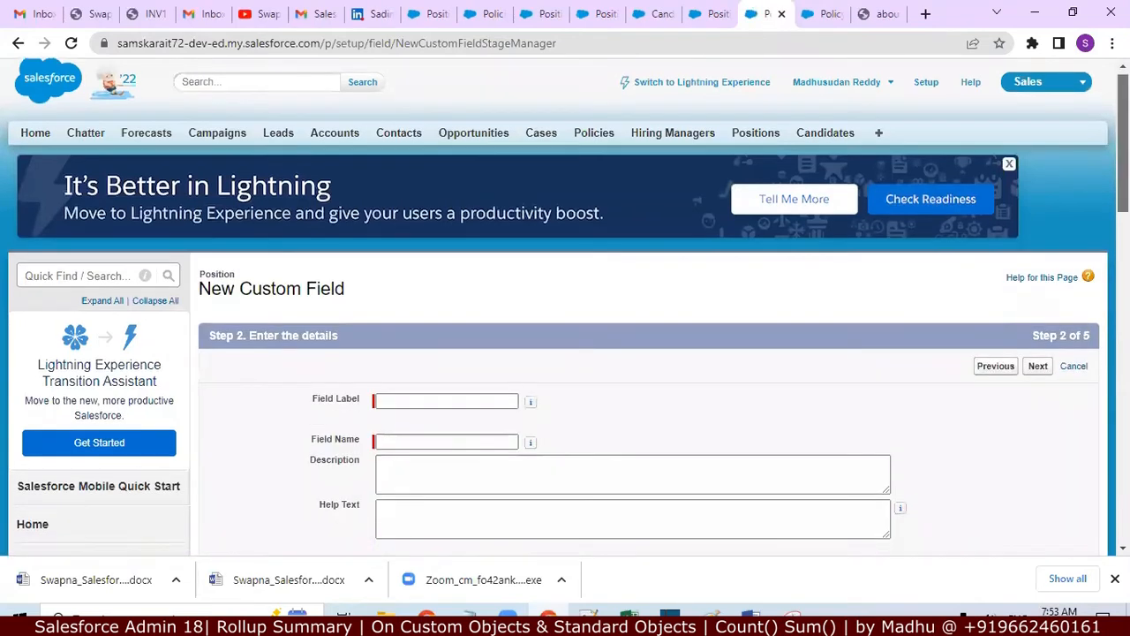
Label the roll-up field Number of Candidates, with field name Number_of_Candidates, and continue to the summary calculation
scroll(605, 270, down, 3)
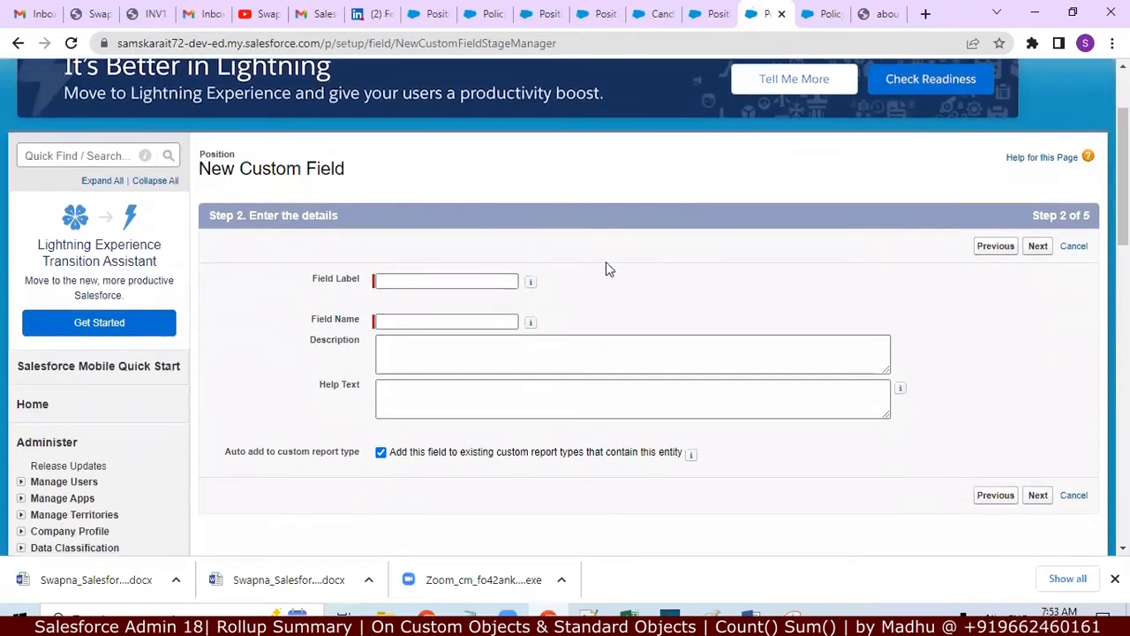
click(413, 282)
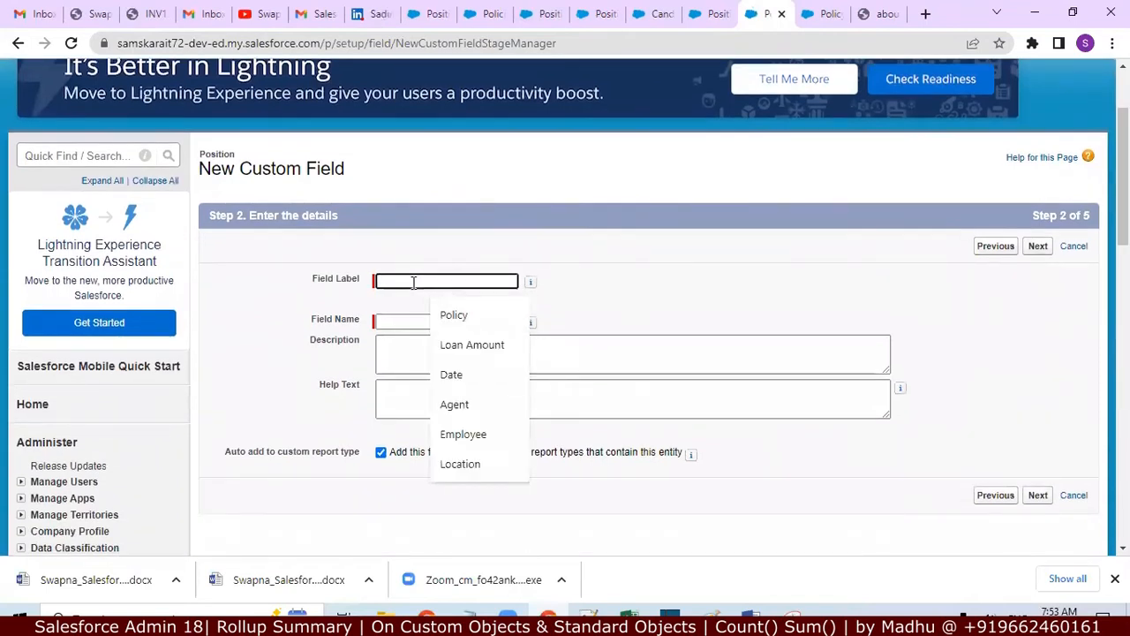
text(Number of Candidates)
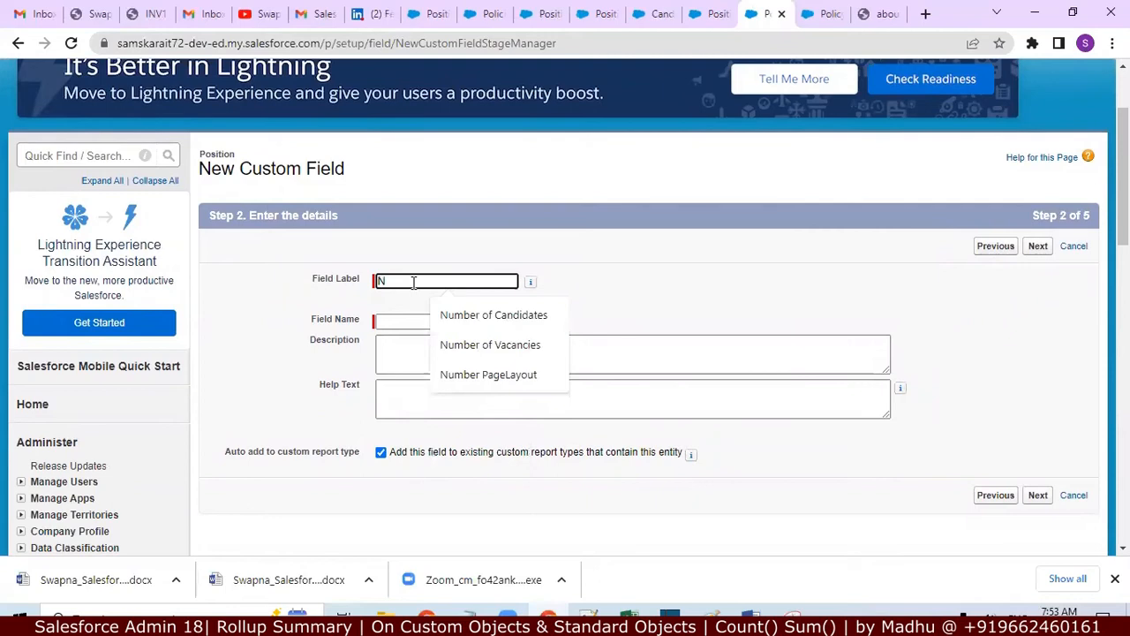
click(478, 309)
key(Tab)
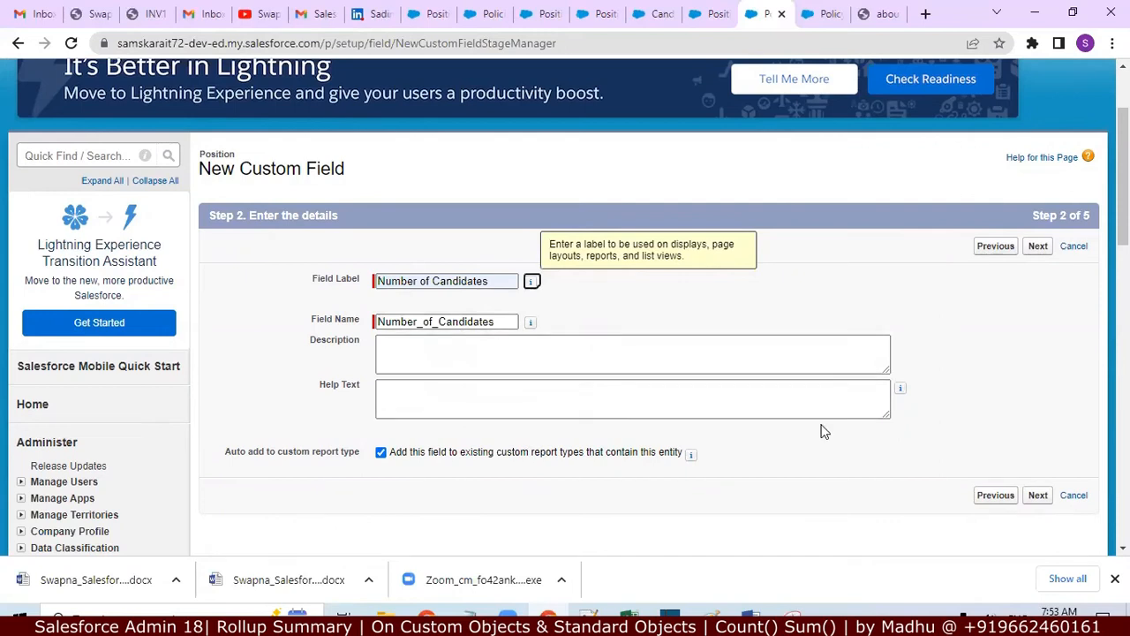
click(1038, 497)
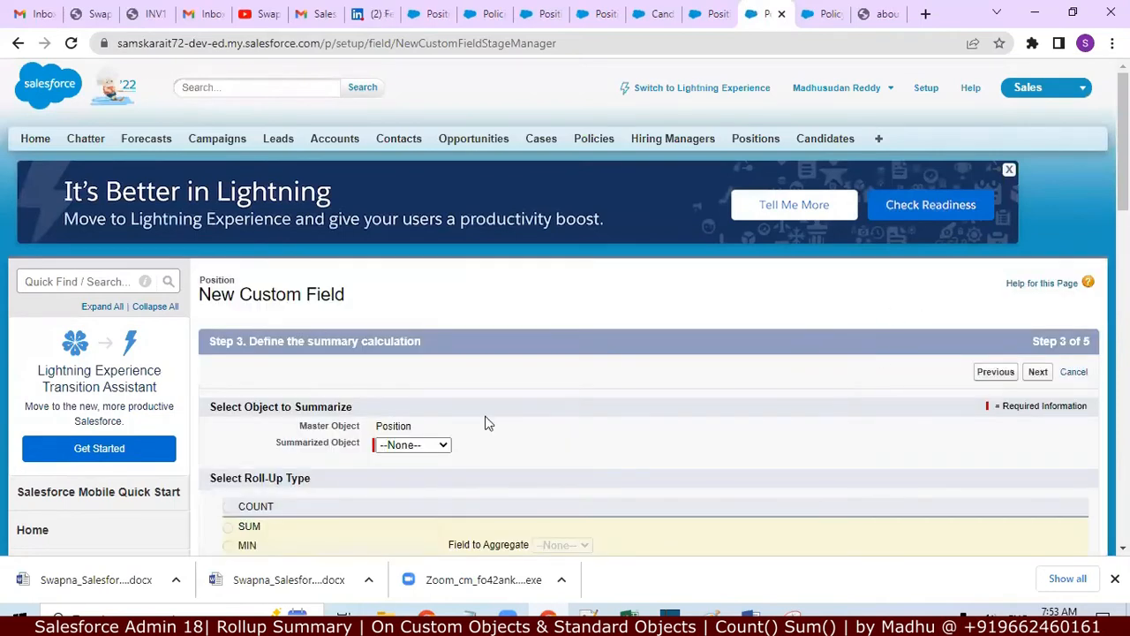
Summarize the Candidates object with the COUNT roll-up type, including all records in the calculation, and continue to field-level security
click(437, 446)
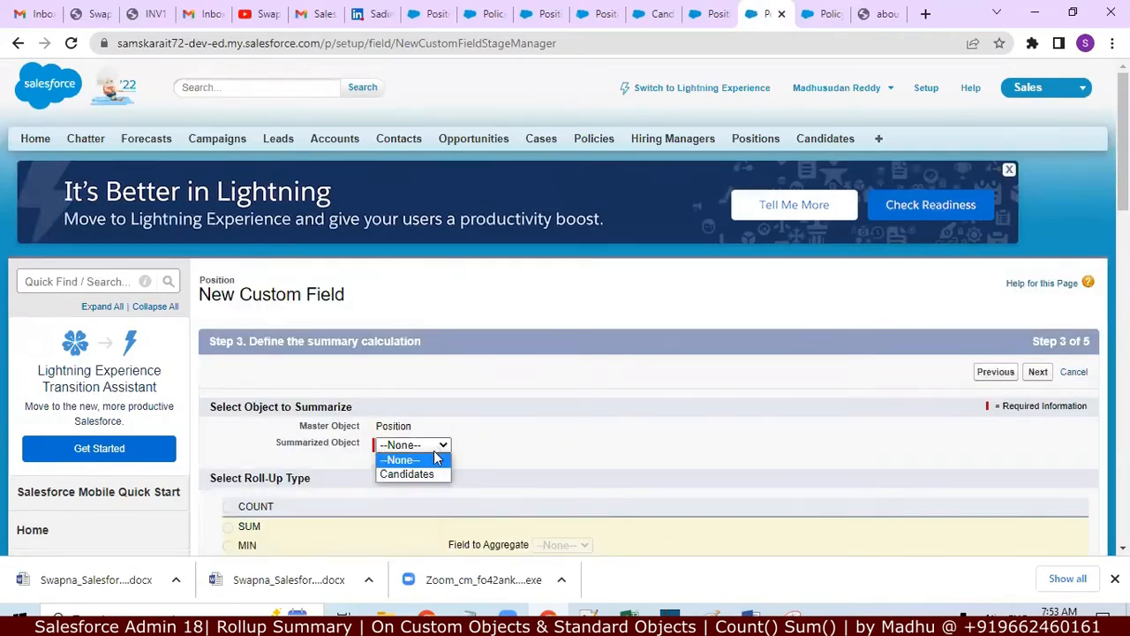
click(424, 474)
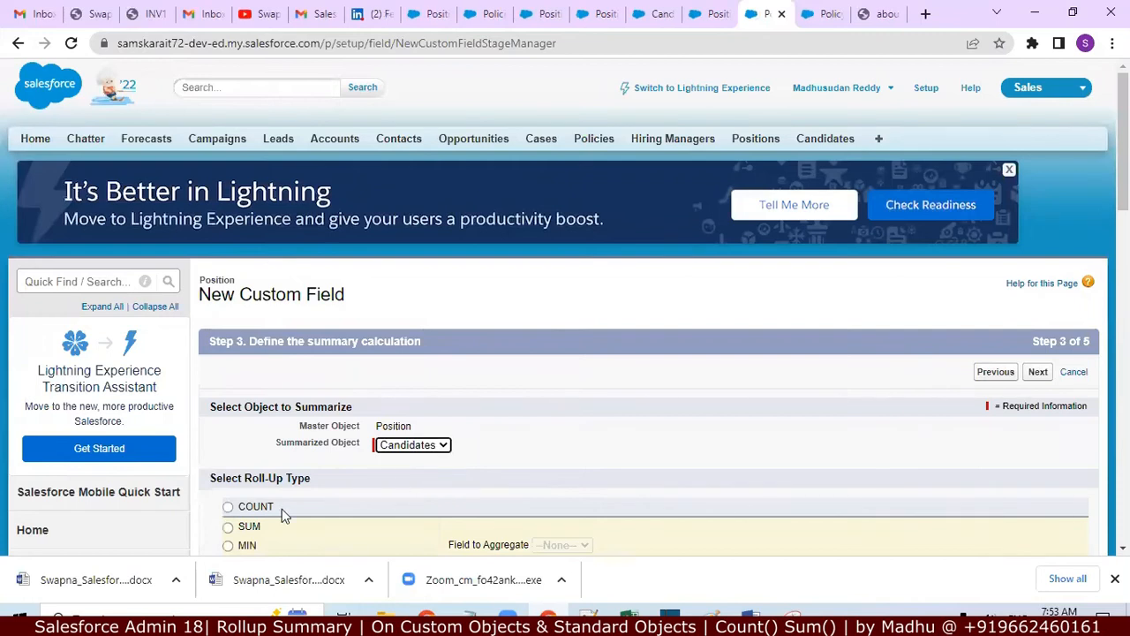
click(229, 507)
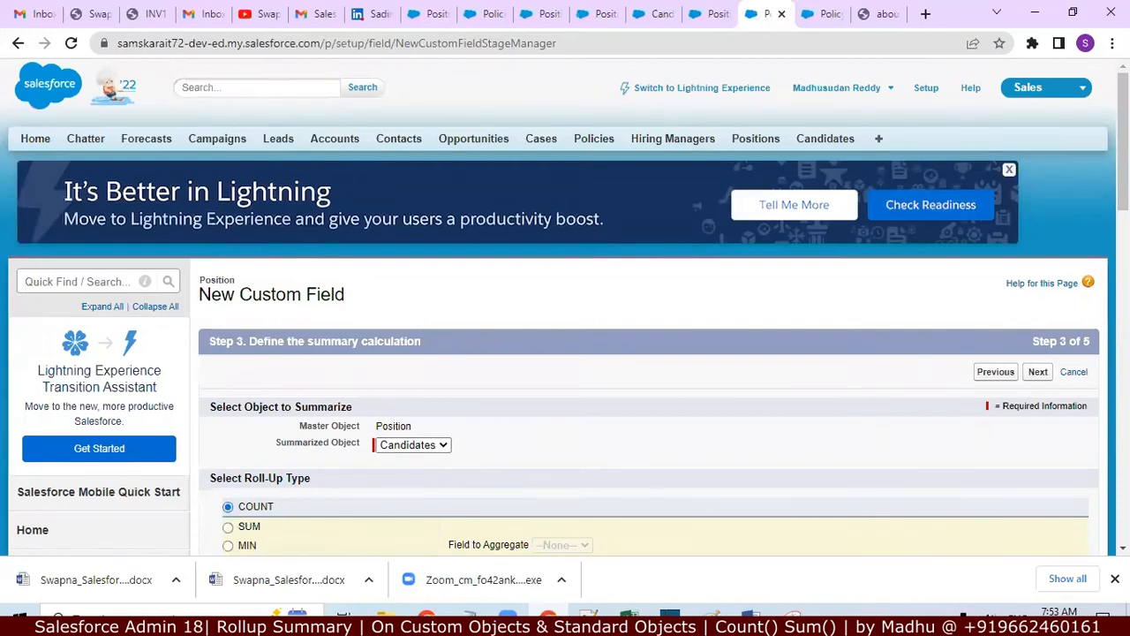
scroll(228, 510, down, 1)
scroll(565, 307, down, 4)
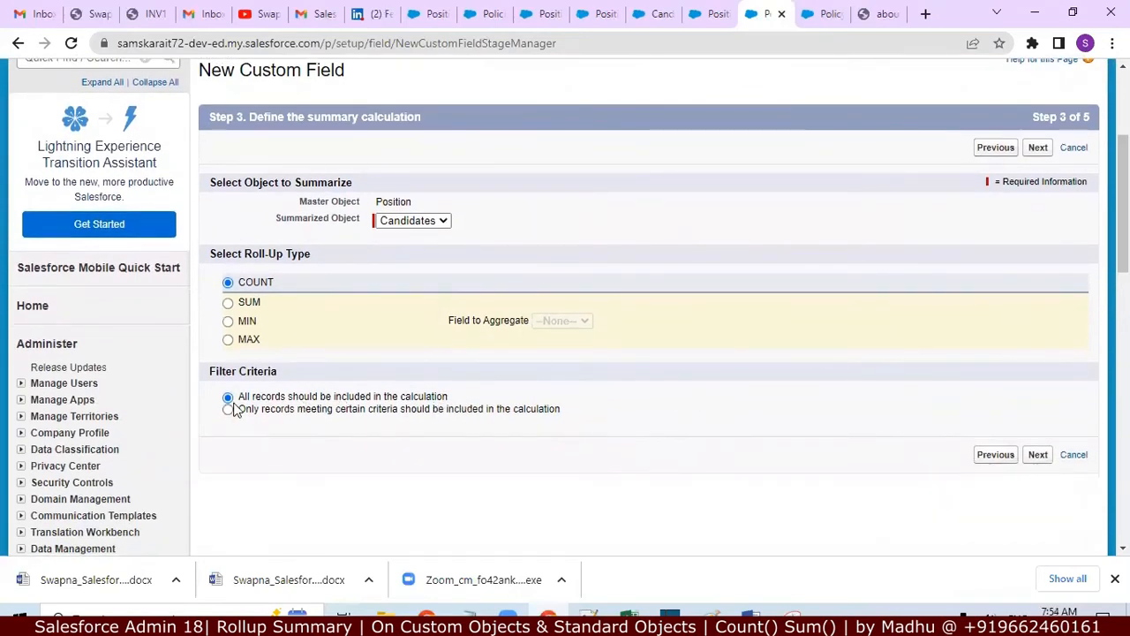
click(228, 410)
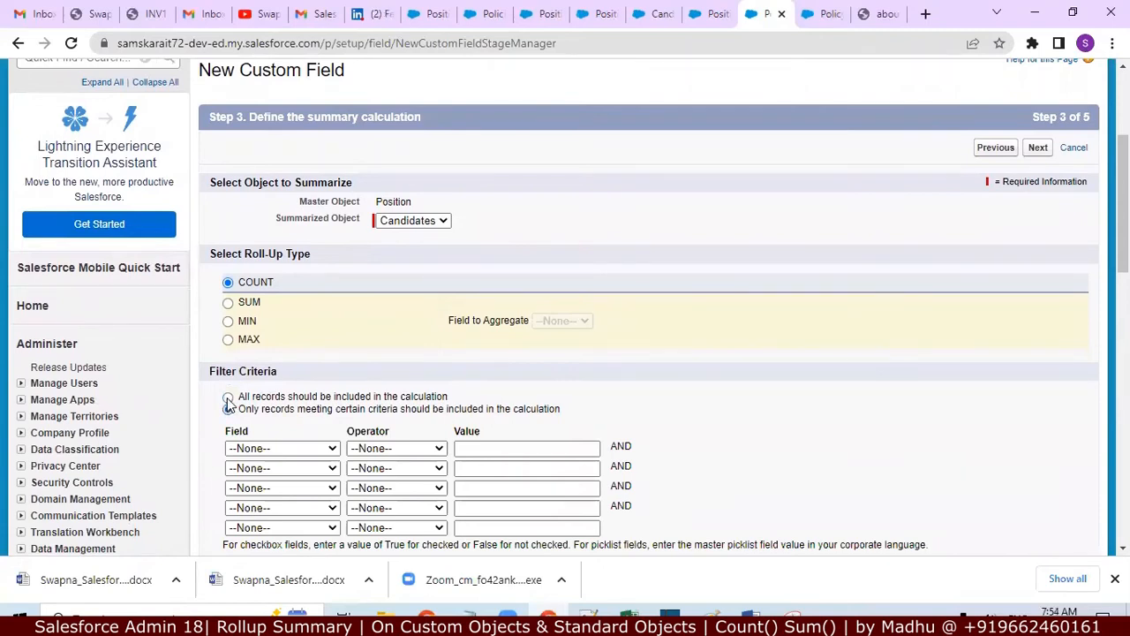
click(228, 397)
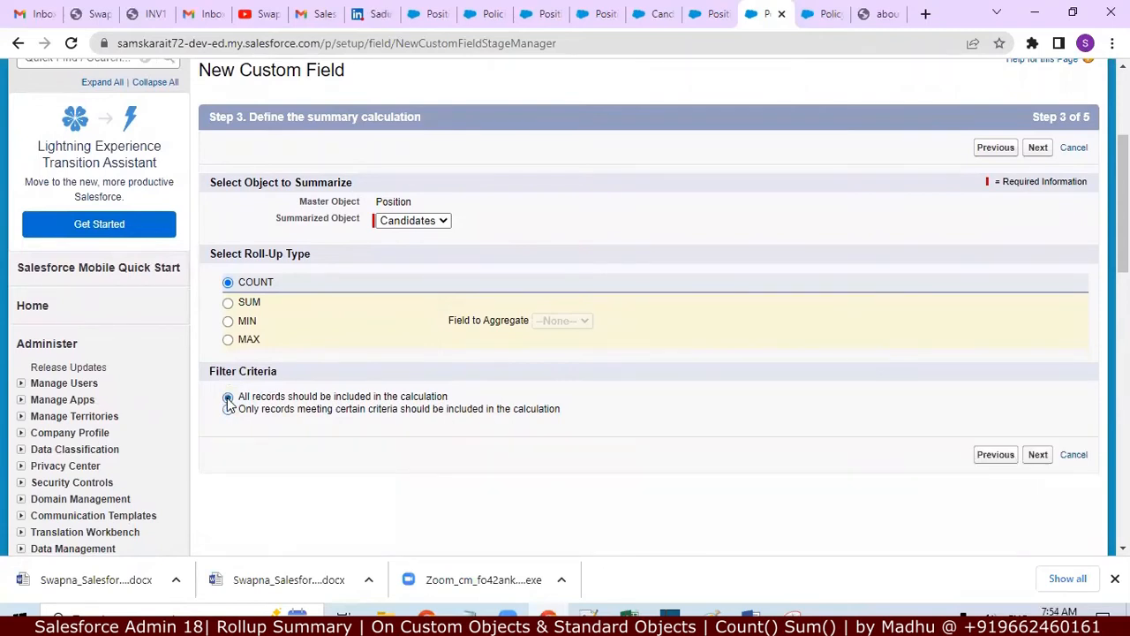
click(1038, 457)
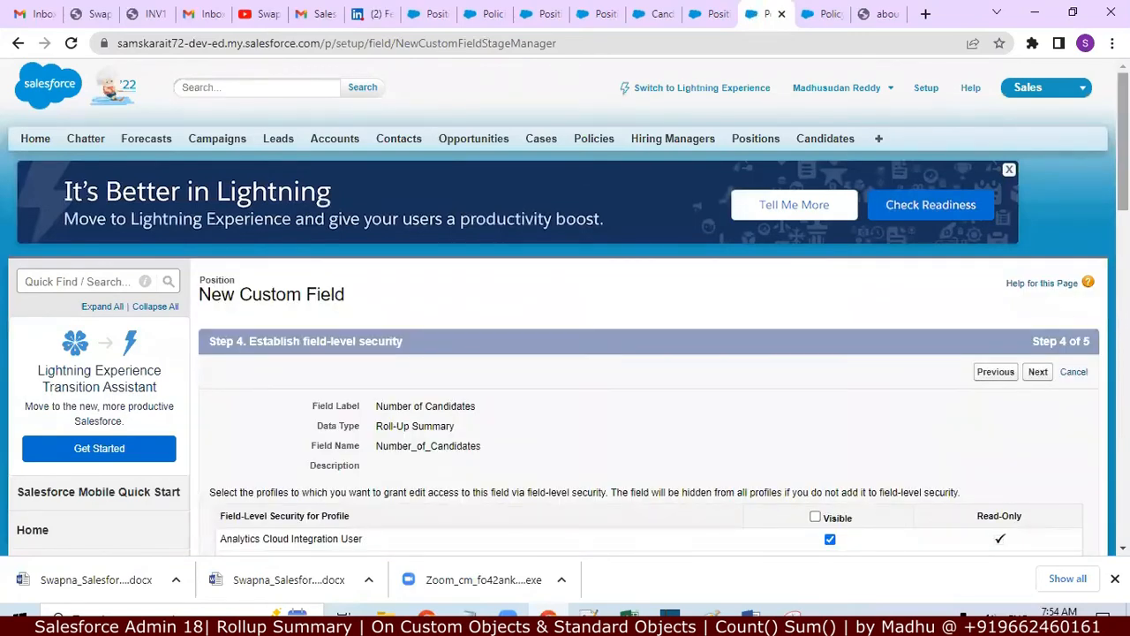
Accept the field-level security for the Number of Candidates field, include it on the Position Layout, and save it
scroll(565, 354, down, 2)
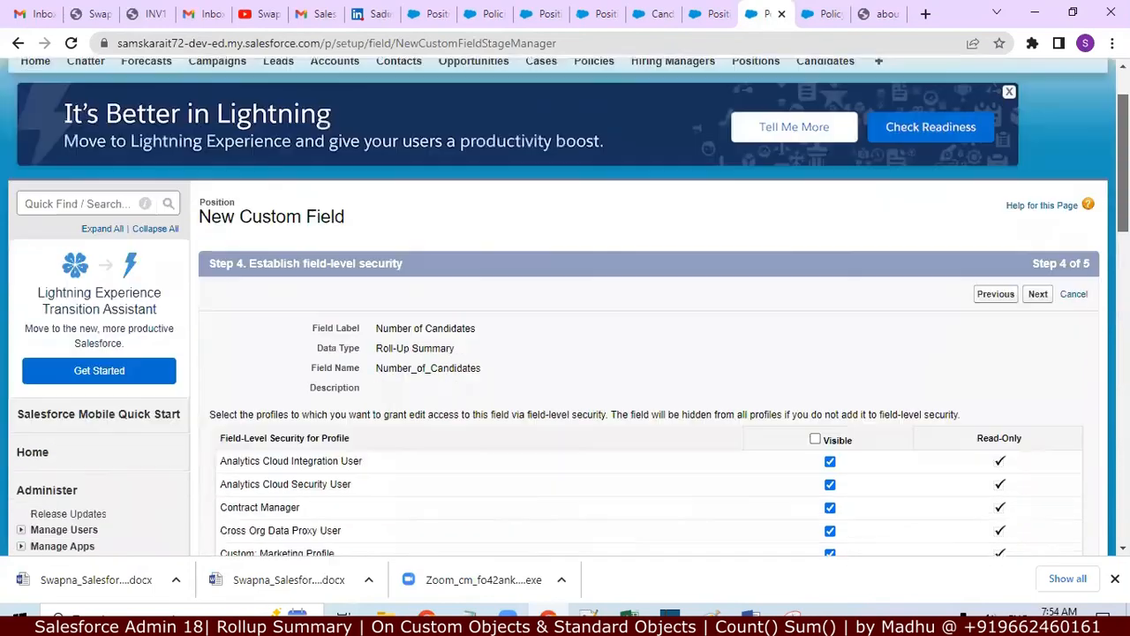
click(815, 419)
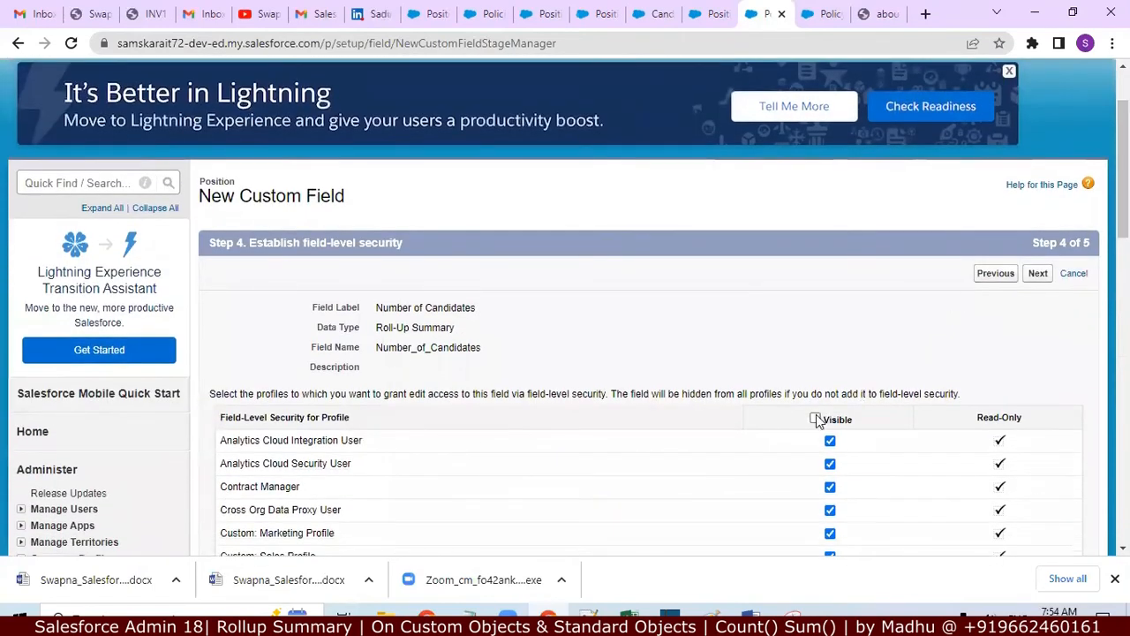
click(1047, 277)
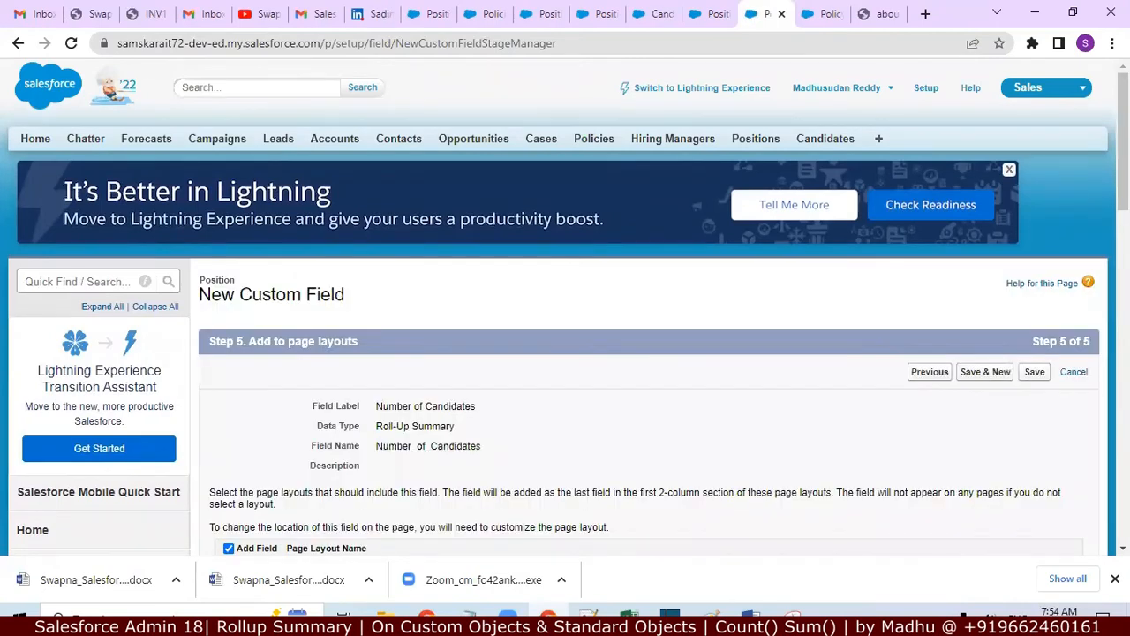
scroll(564, 309, down, 2)
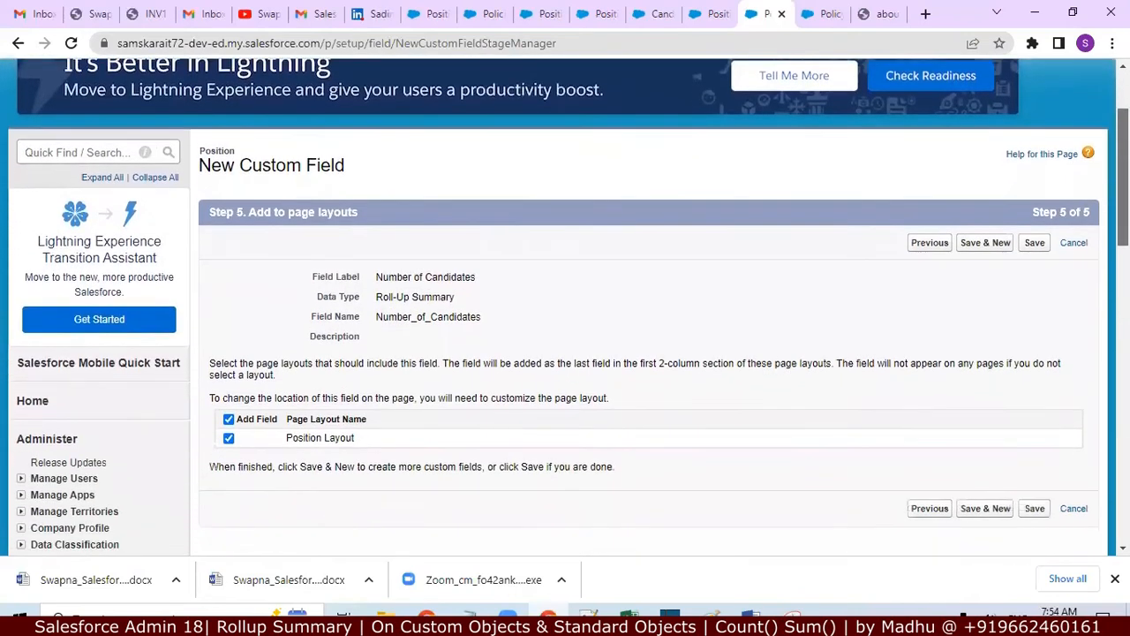
drag(1122, 177, 1123, 185)
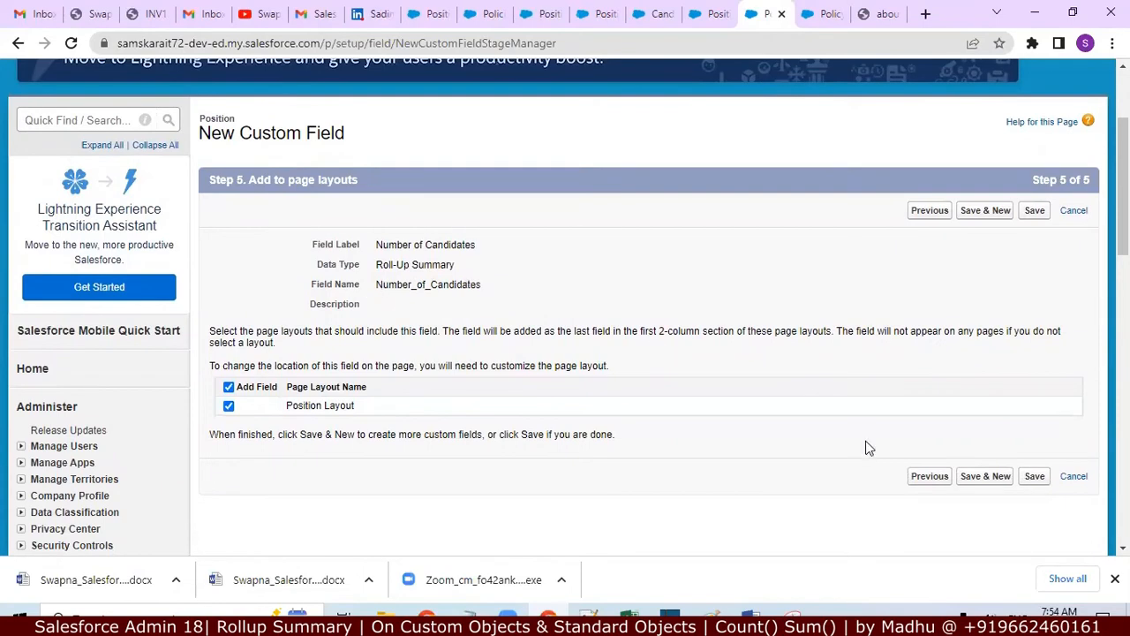
click(1033, 476)
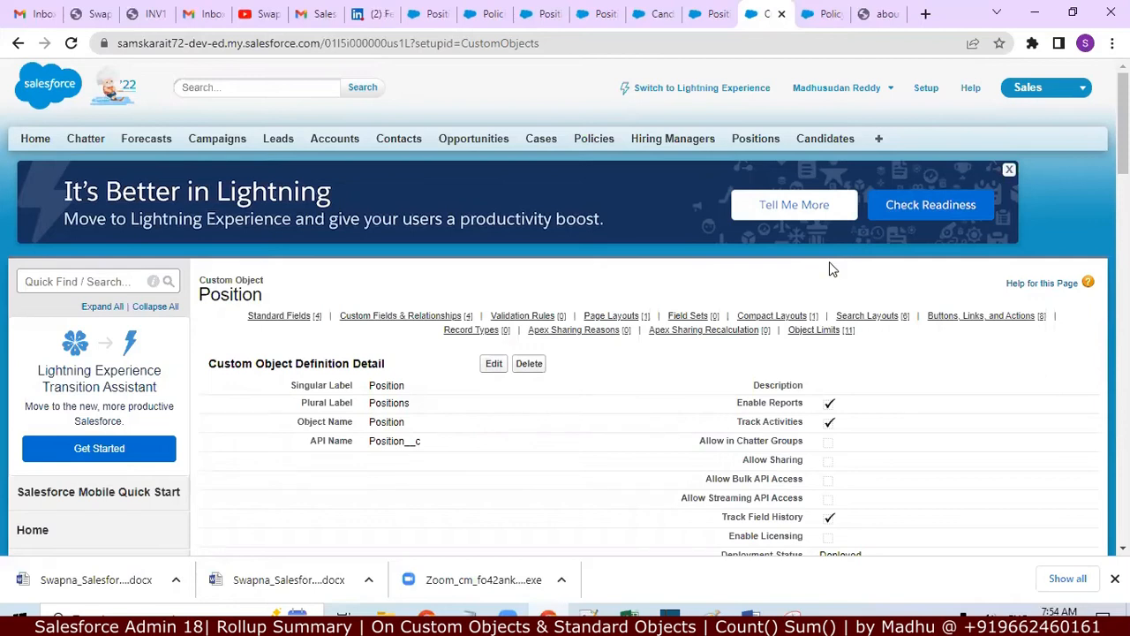
Open the Office Admin position and compare its Number of Candidates value with its related Candidates list
click(755, 140)
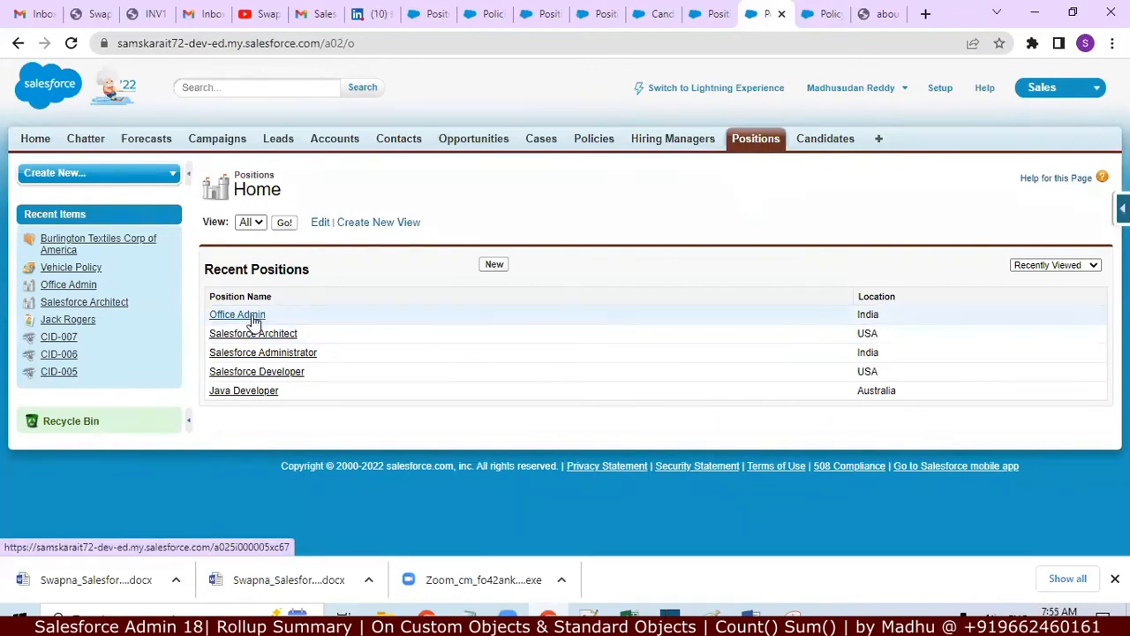
click(252, 319)
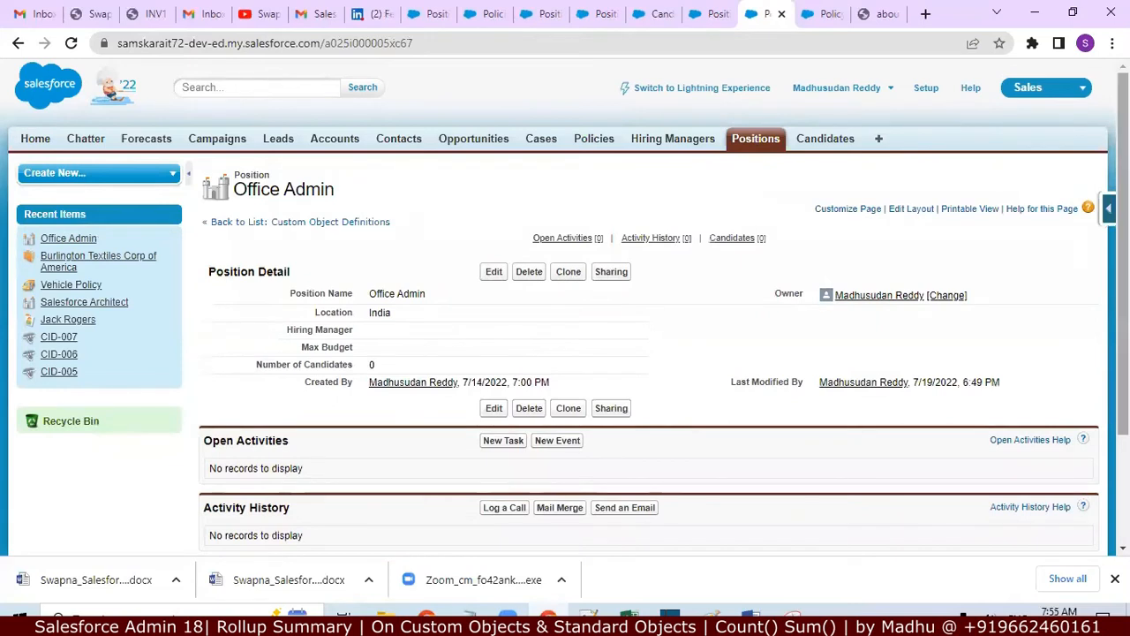
scroll(1066, 237, down, 2)
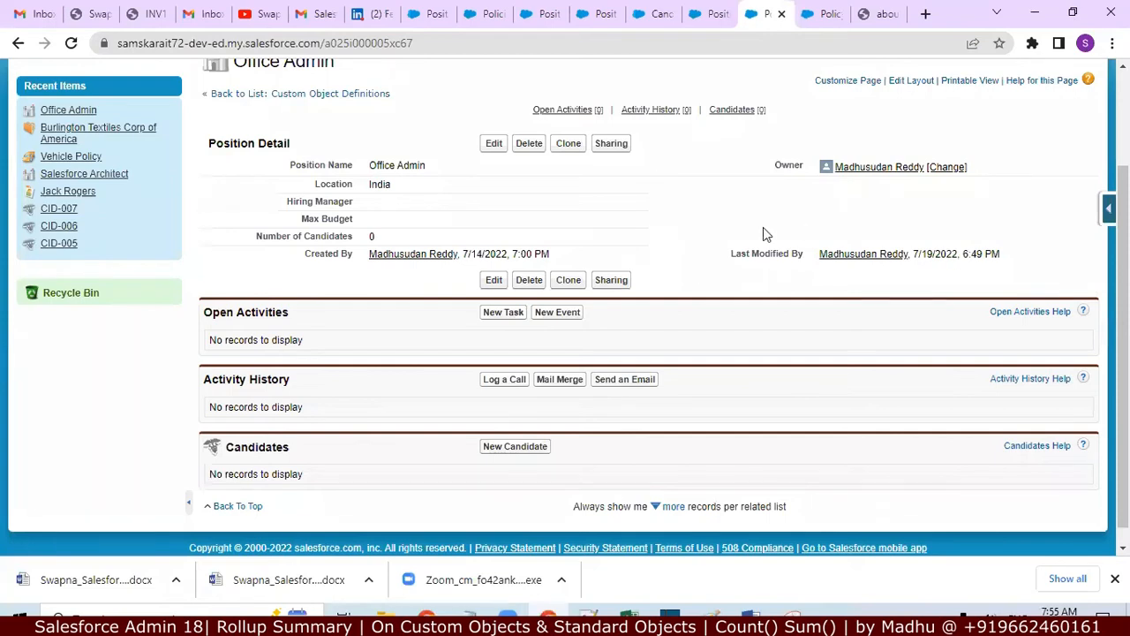
scroll(1018, 160, up, 3)
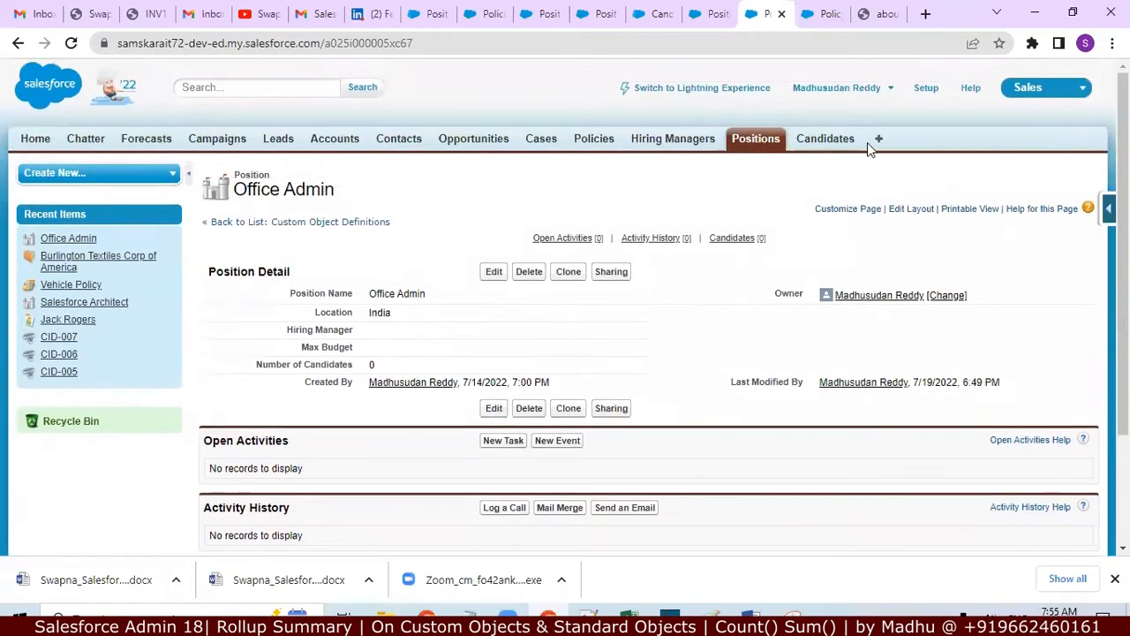
Open the Salesforce Architect position and compare its Number of Candidates value with its related Candidates list
click(755, 143)
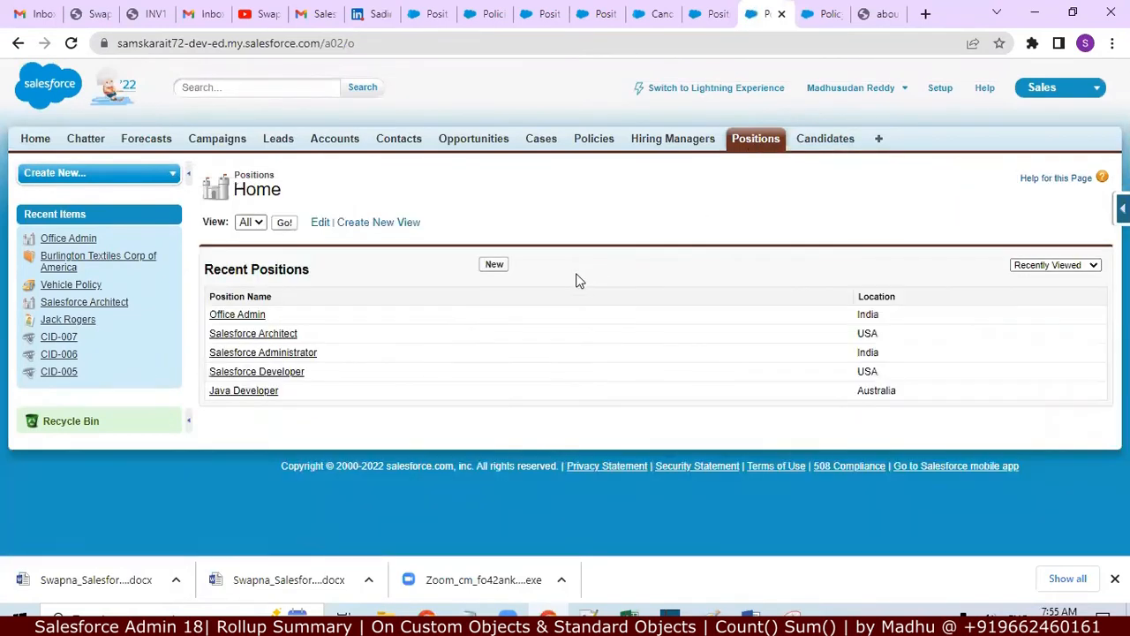
click(291, 336)
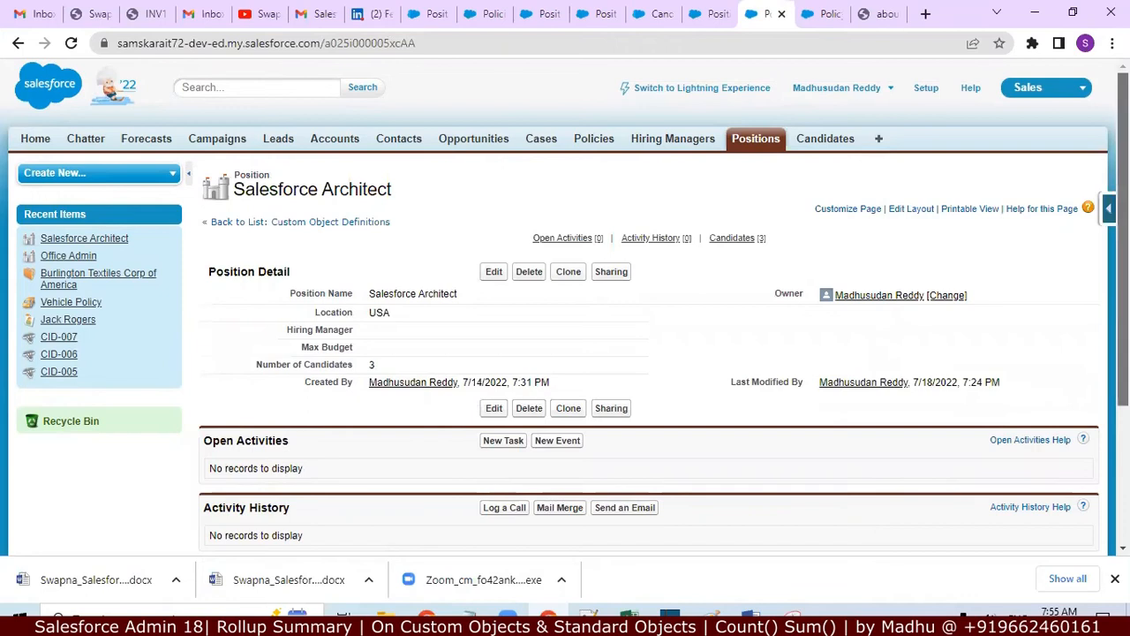
scroll(565, 304, down, 3)
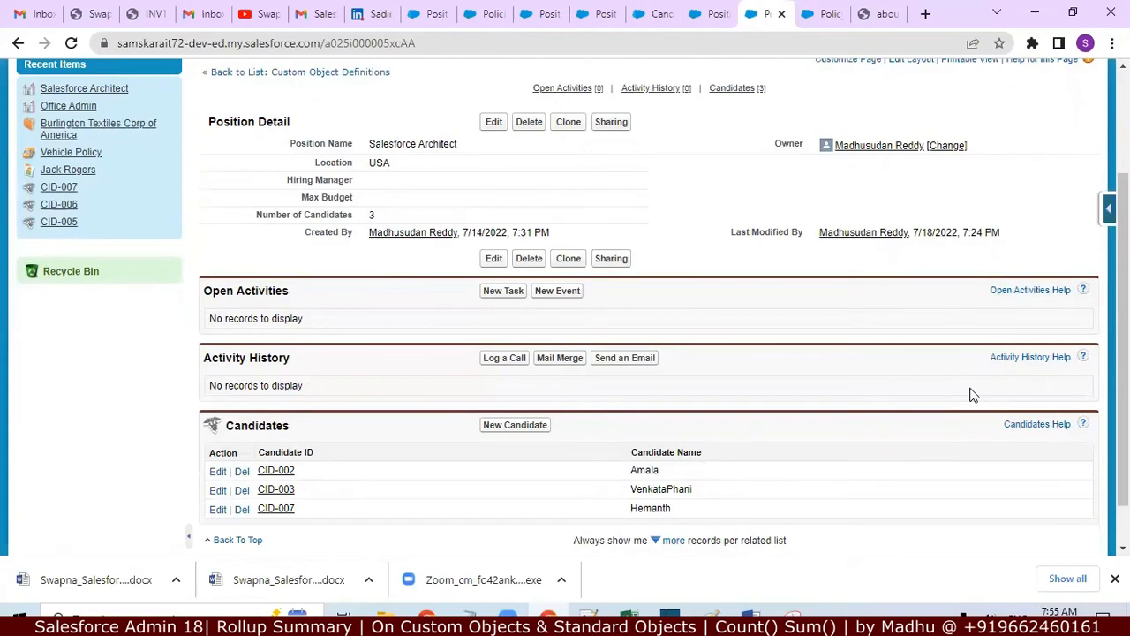
scroll(971, 395, up, 3)
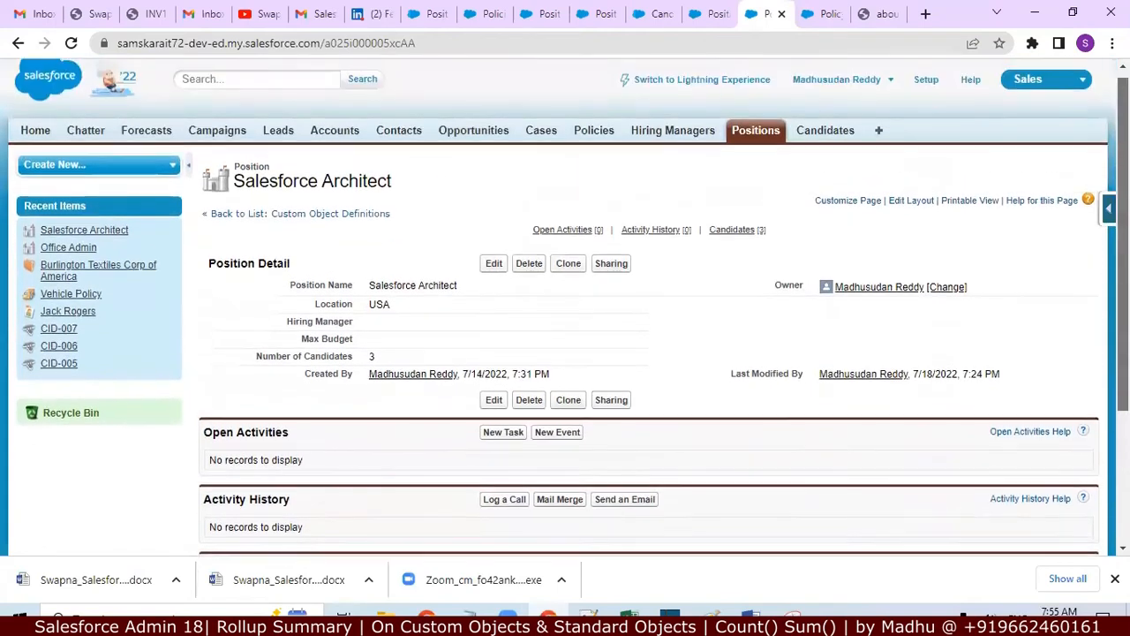
drag(1123, 190, 1123, 182)
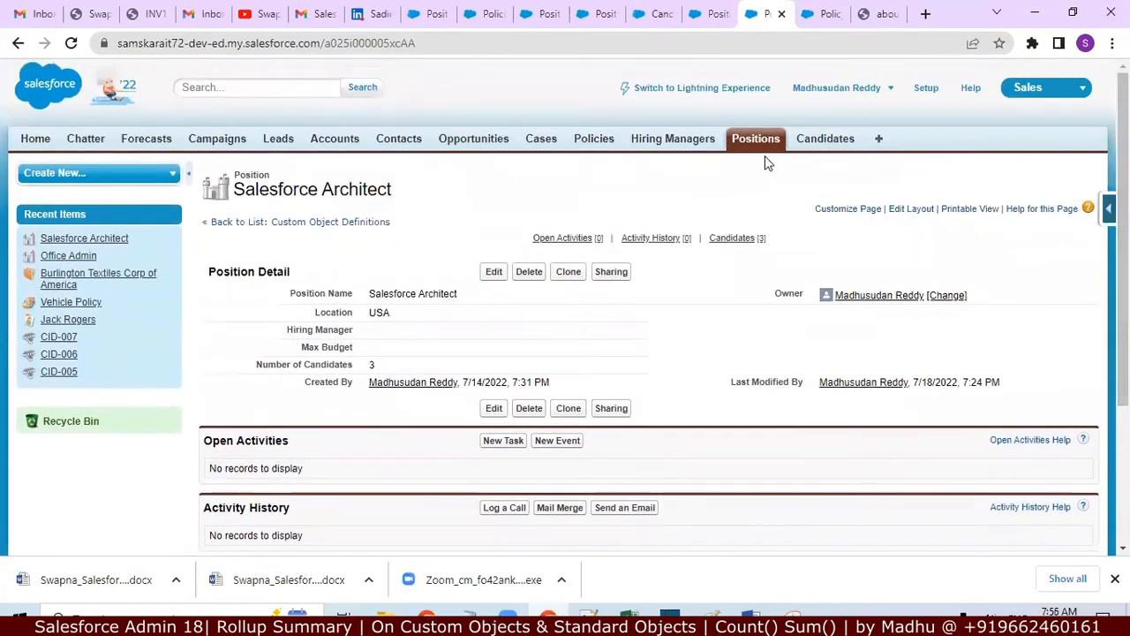
Switch to Notepad++ and read the assignment about counting immediate joiners for each position
click(579, 613)
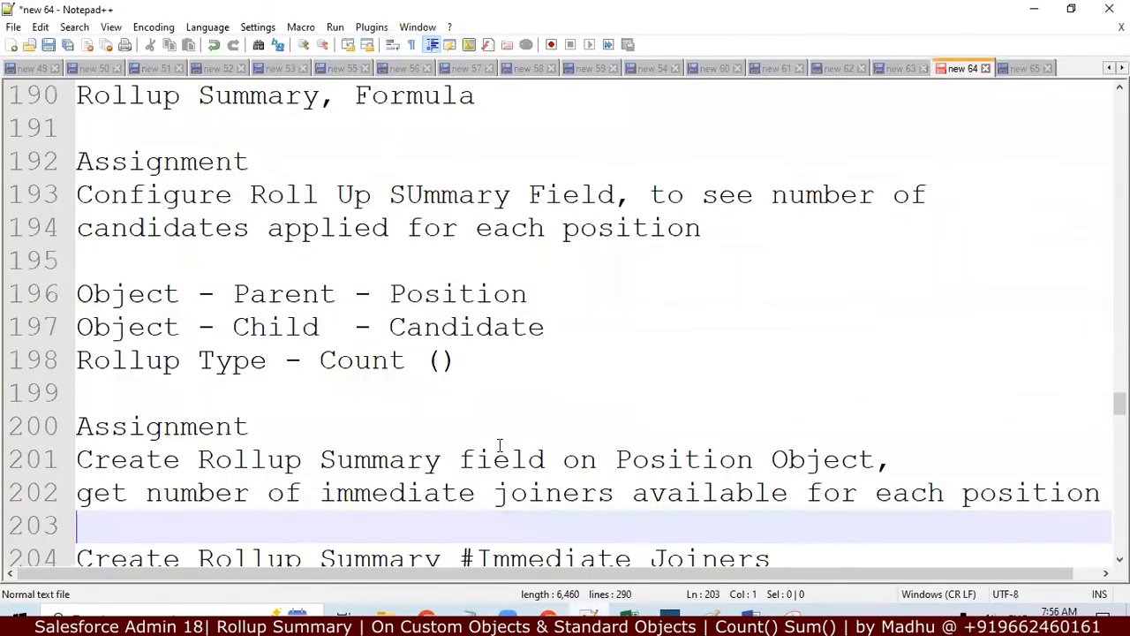
click(436, 427)
key(Down)
key(Down)
key(Down)
key(Down)
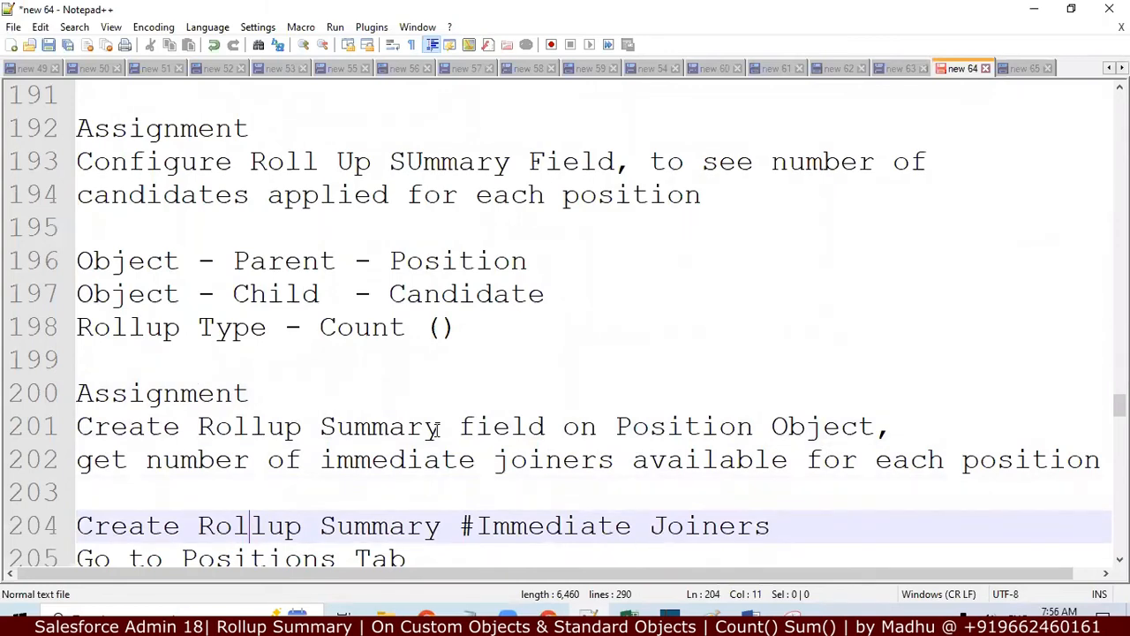
key(Up)
key(Up)
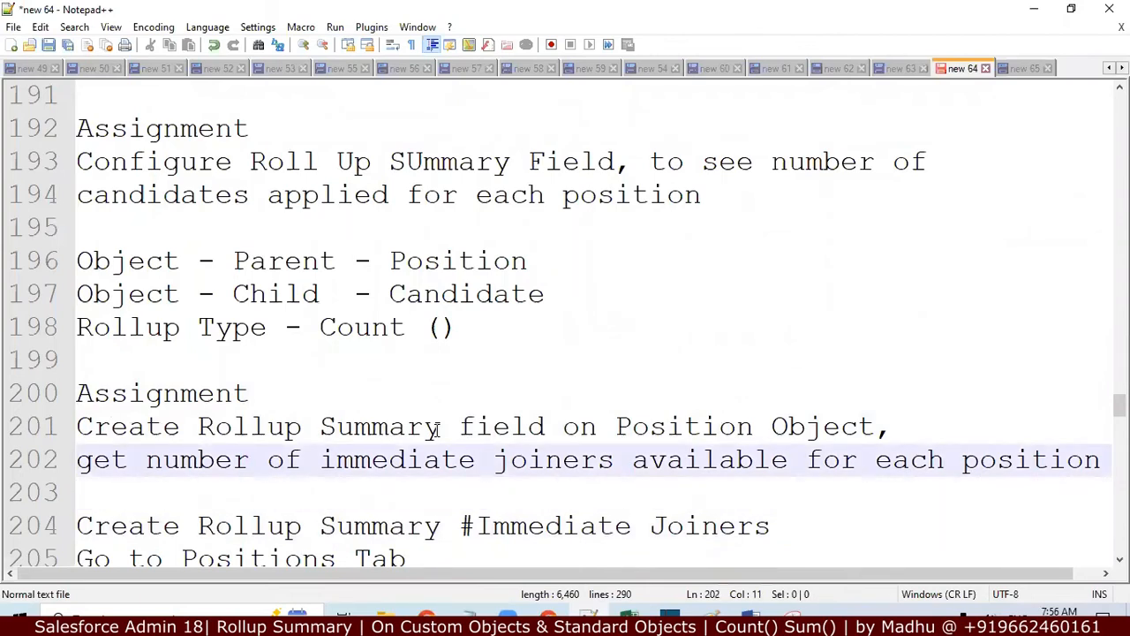
Insert the line "Create a field on Candidate Object - Checkbox" directly under the immediate joiners Assignment heading
key(Up)
key(Up)
key(Right)
key(Up)
key(Down)
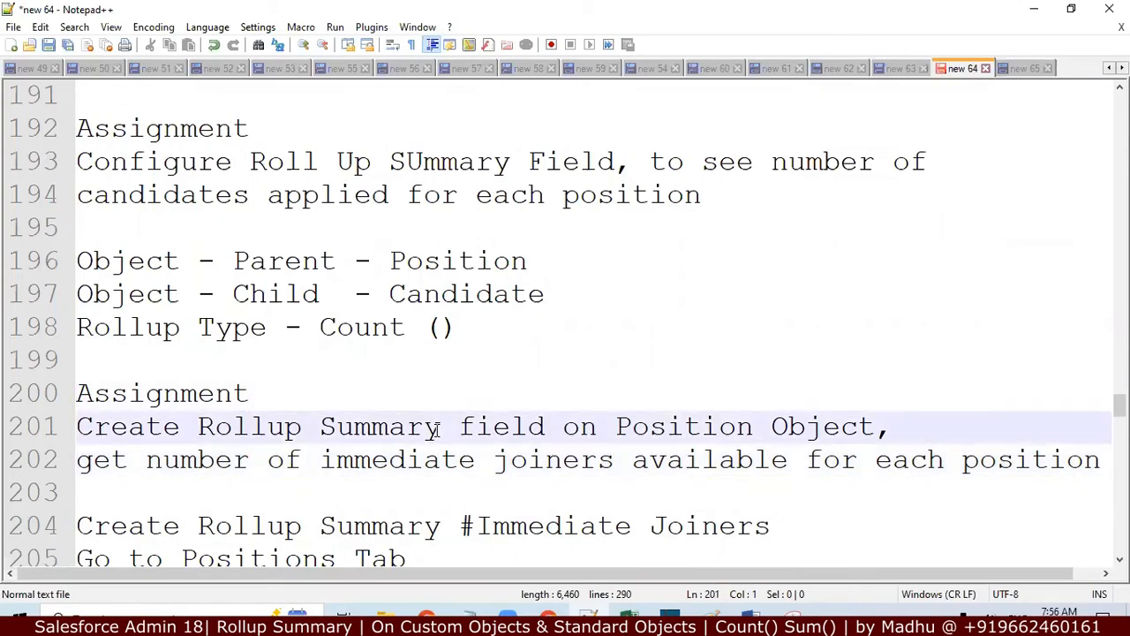
key(Return)
key(Up)
text(C)
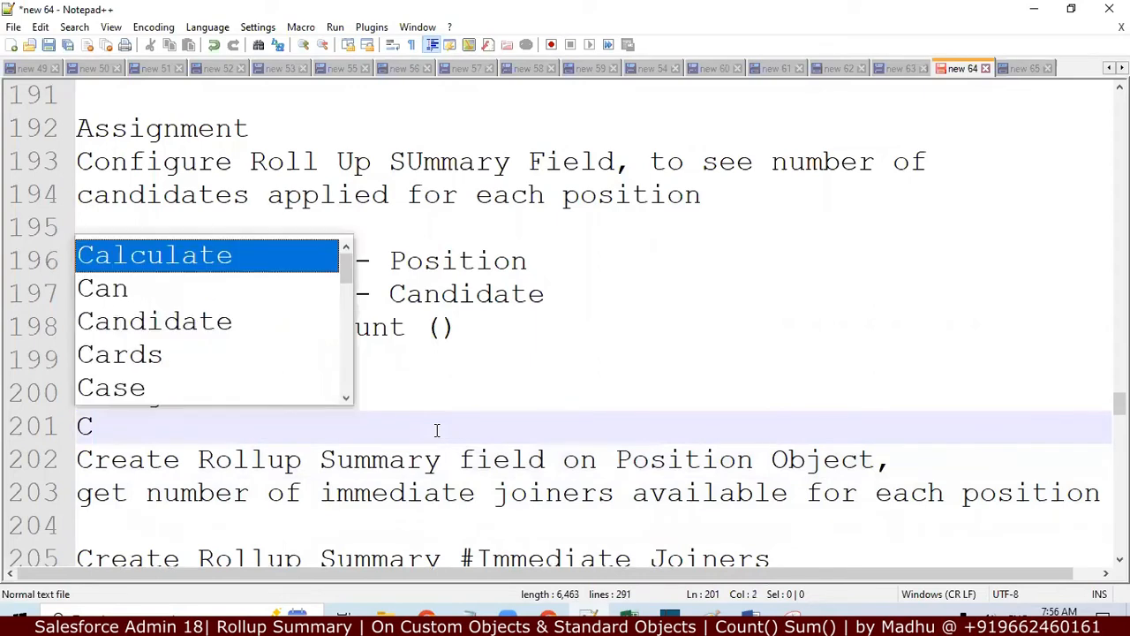
text(reate )
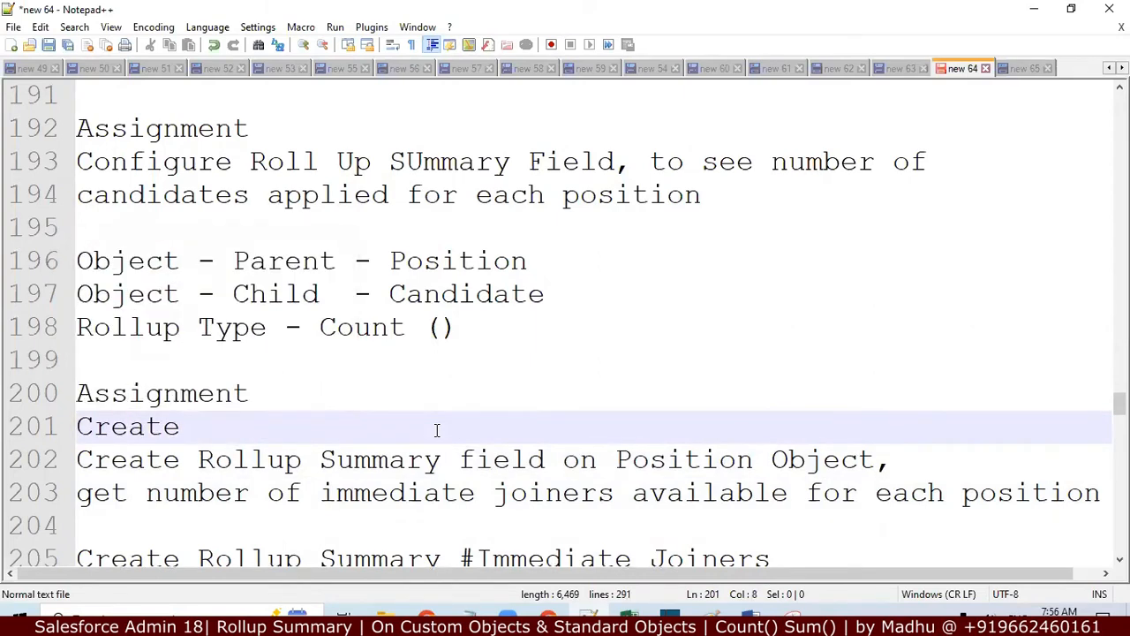
text(a field on Co)
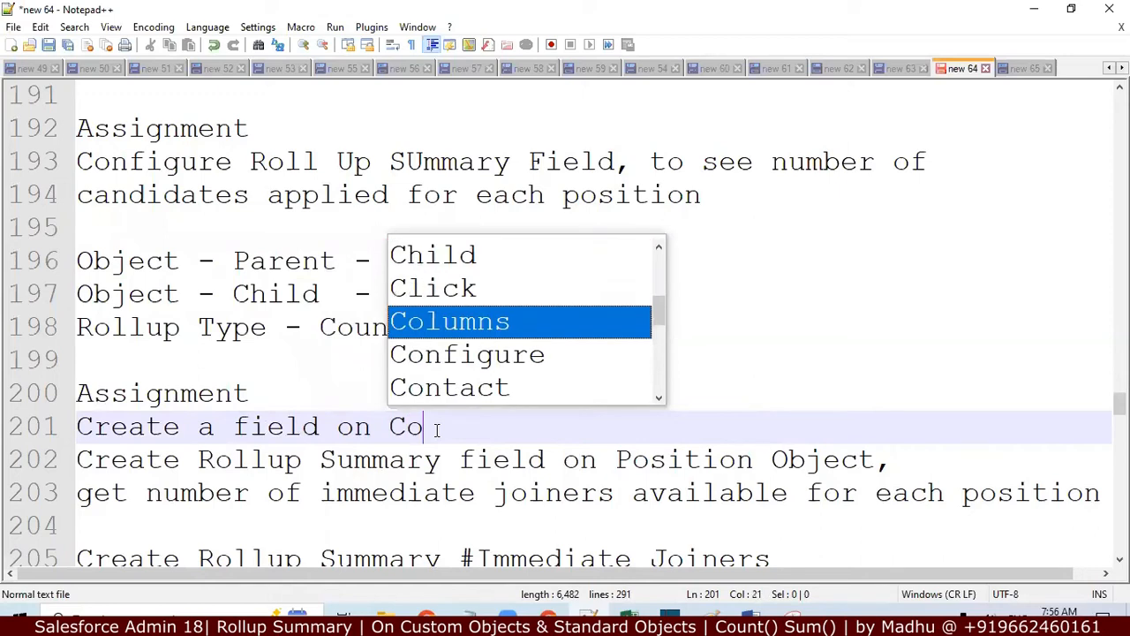
key(BackSpace)
text(andid)
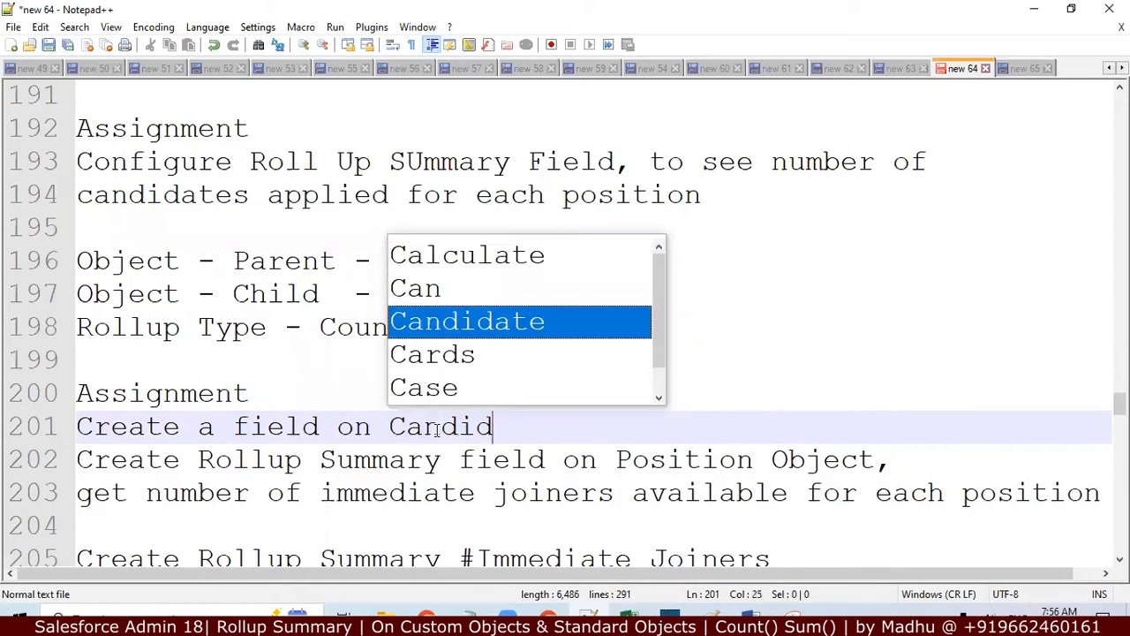
text(ate Objec)
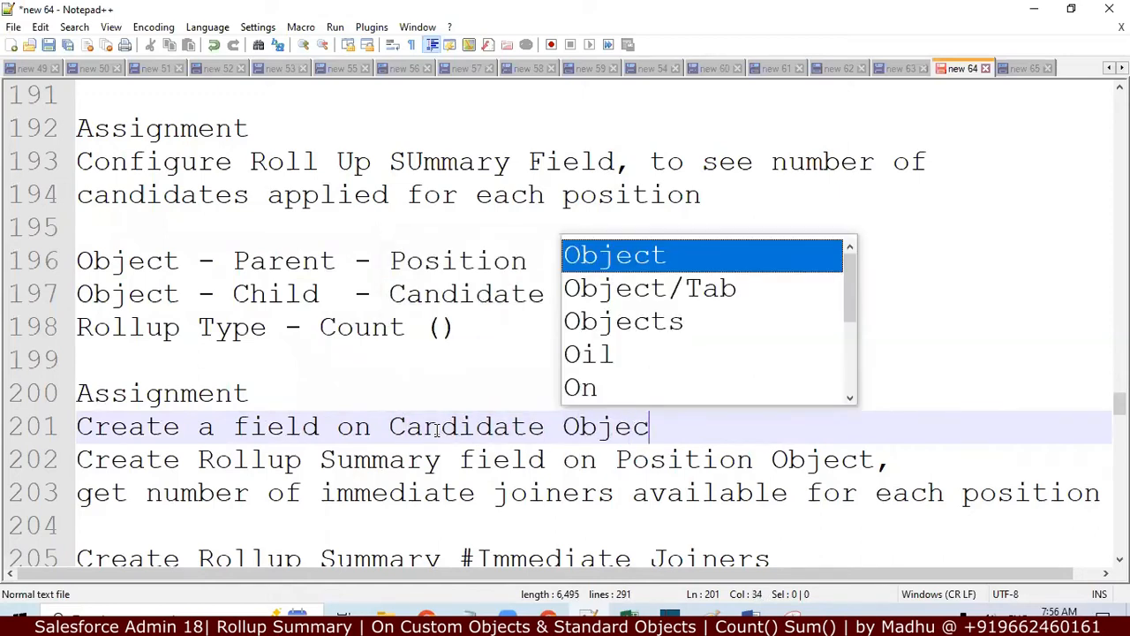
text(t - )
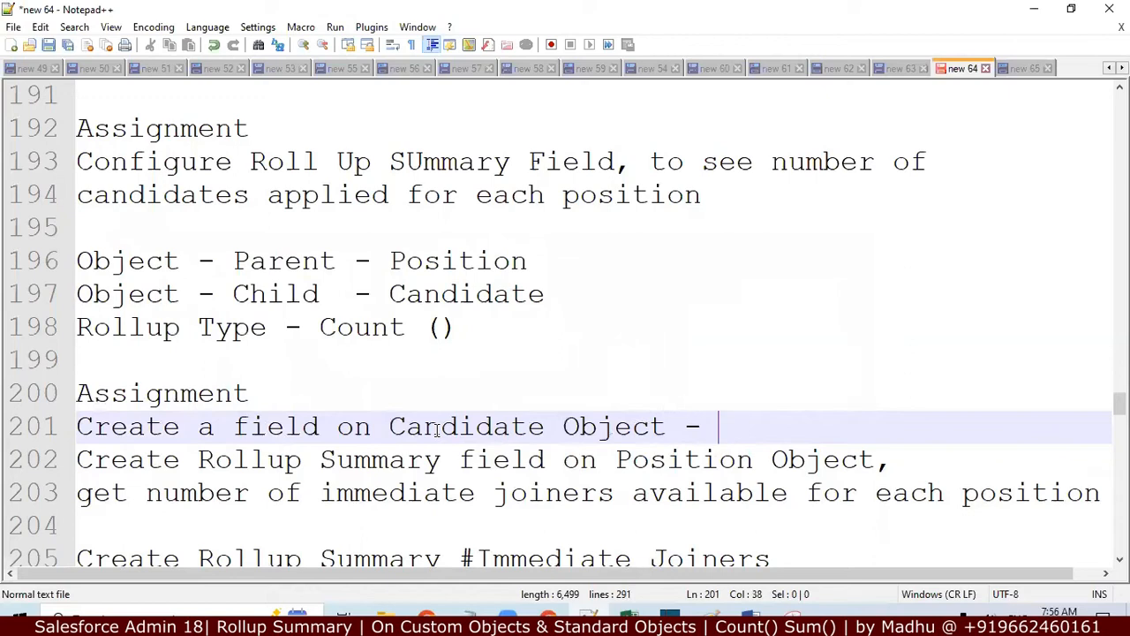
text(C)
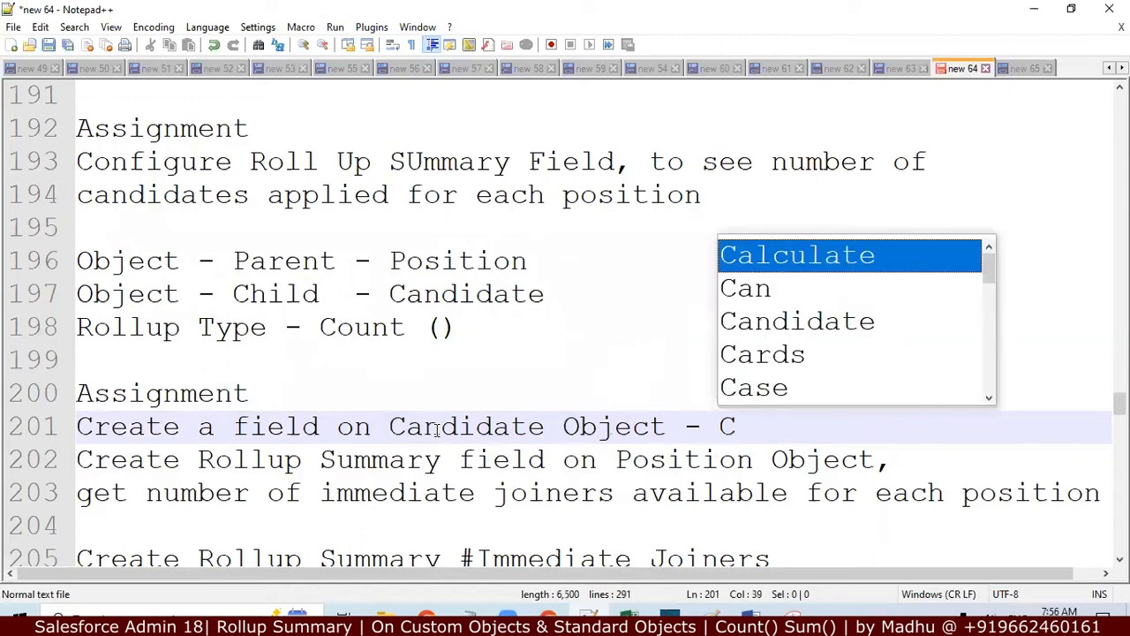
text(heck)
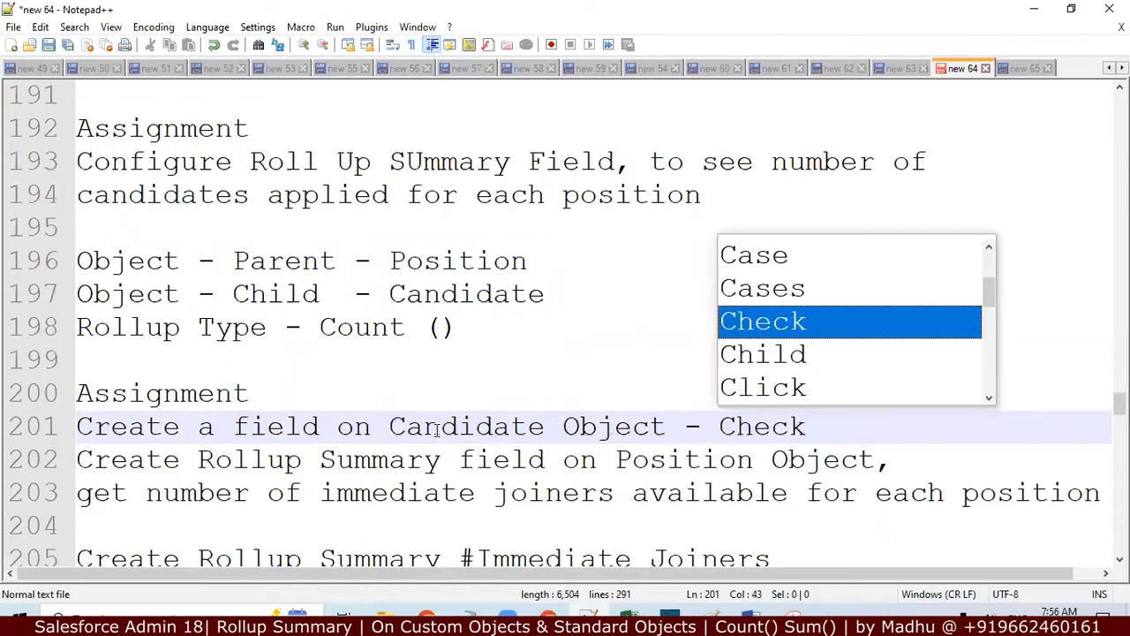
text(box)
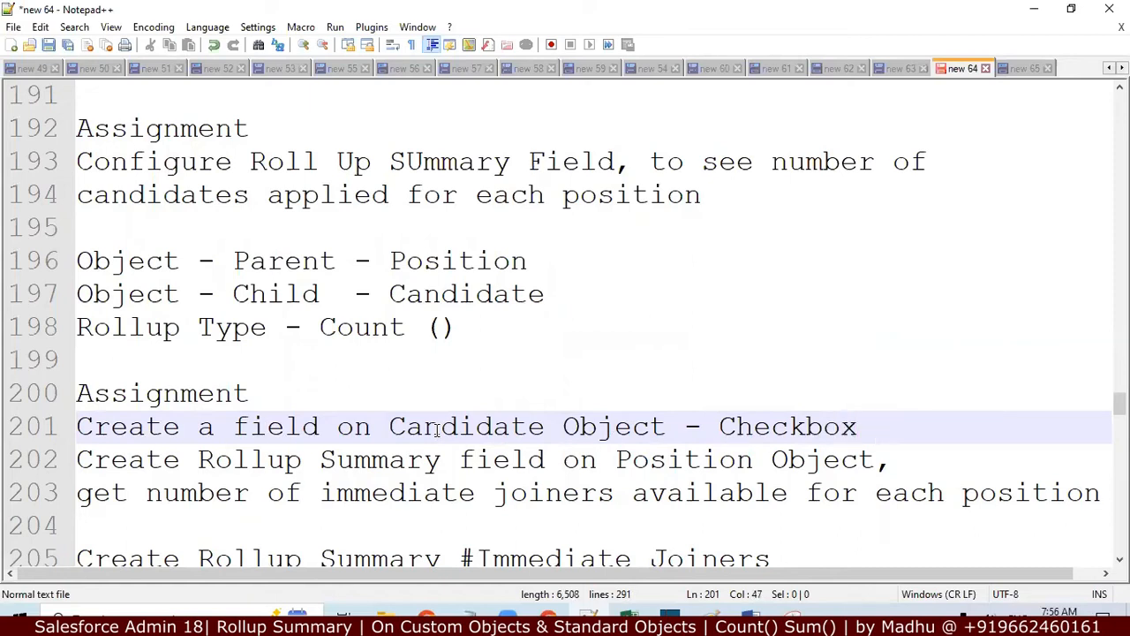
Add the line "Immediately Available or Not" directly below the Candidate Object checkbox line
key(Left)
key(Return)
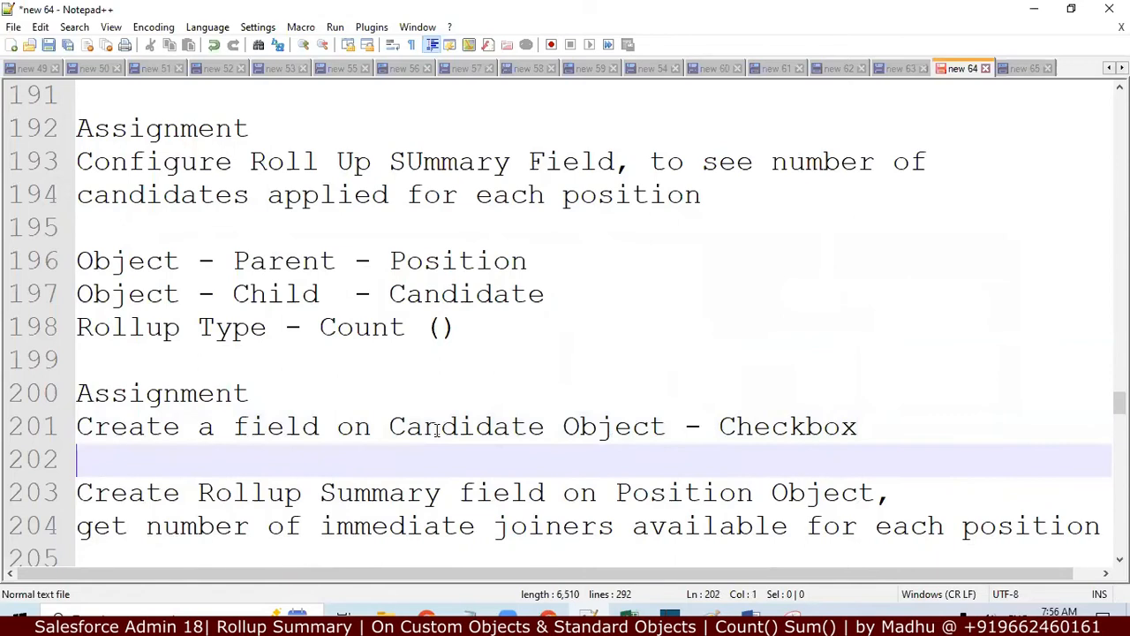
text(I)
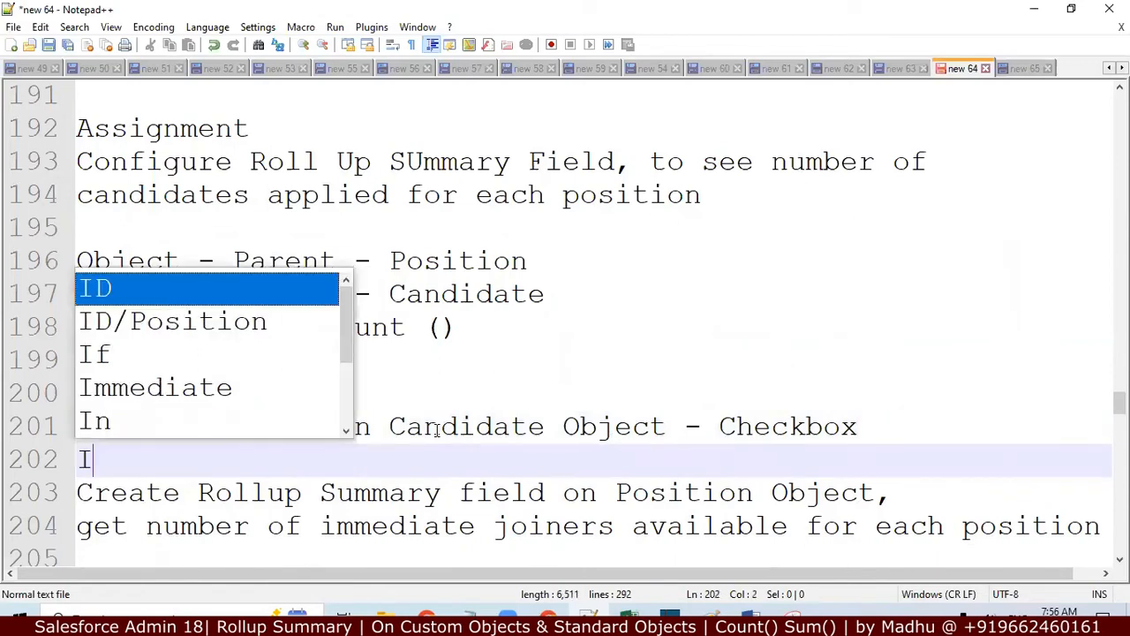
text(mmed)
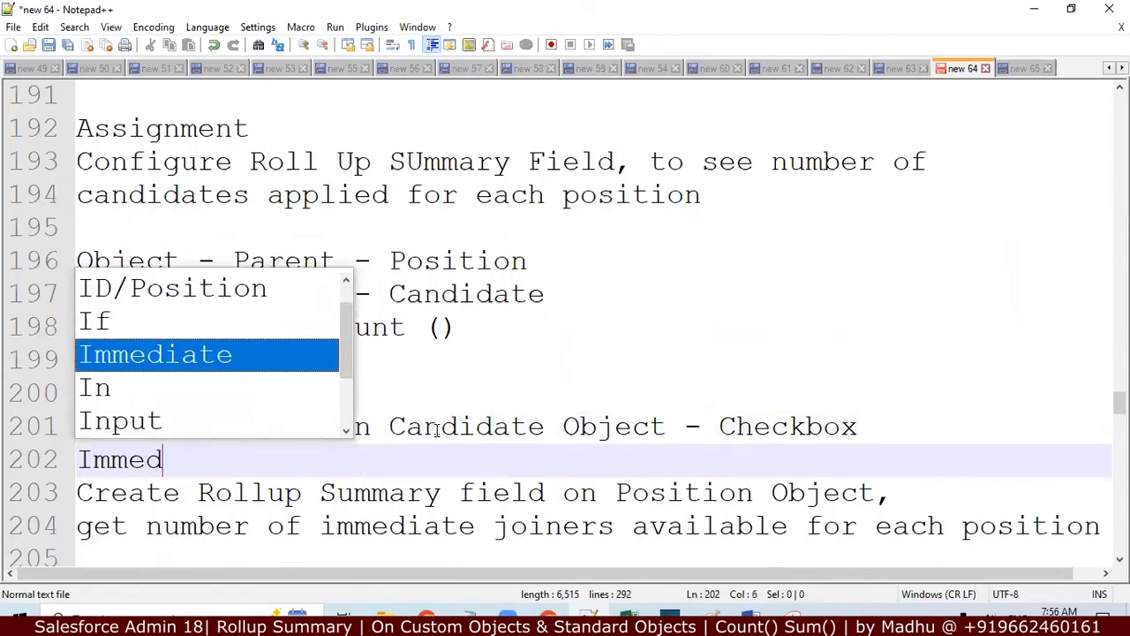
text(iately)
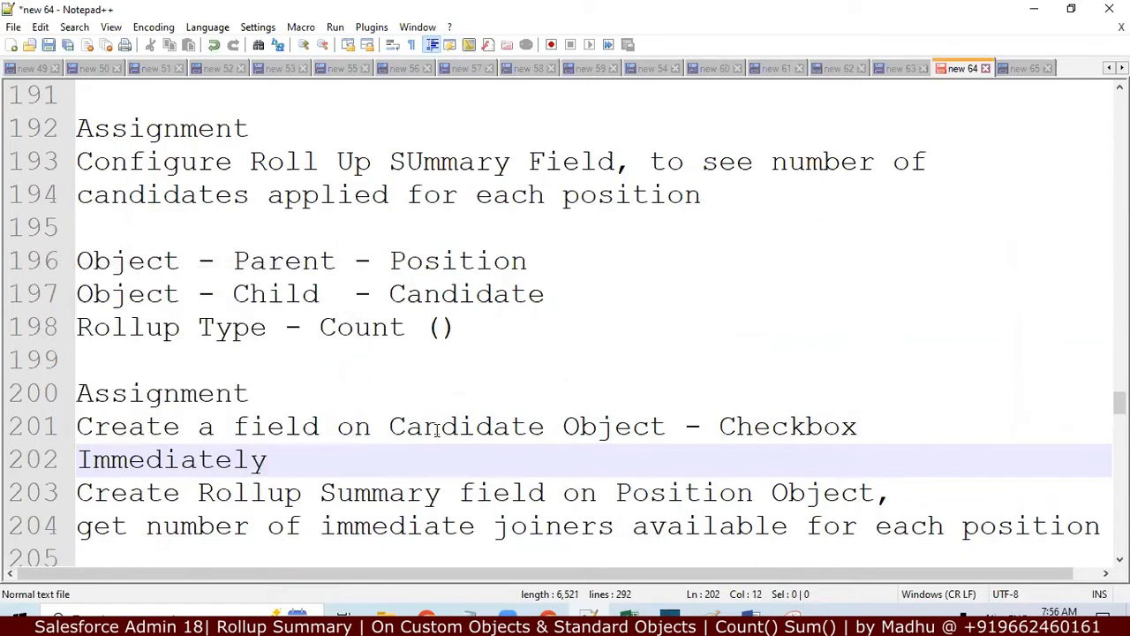
text( Availabl)
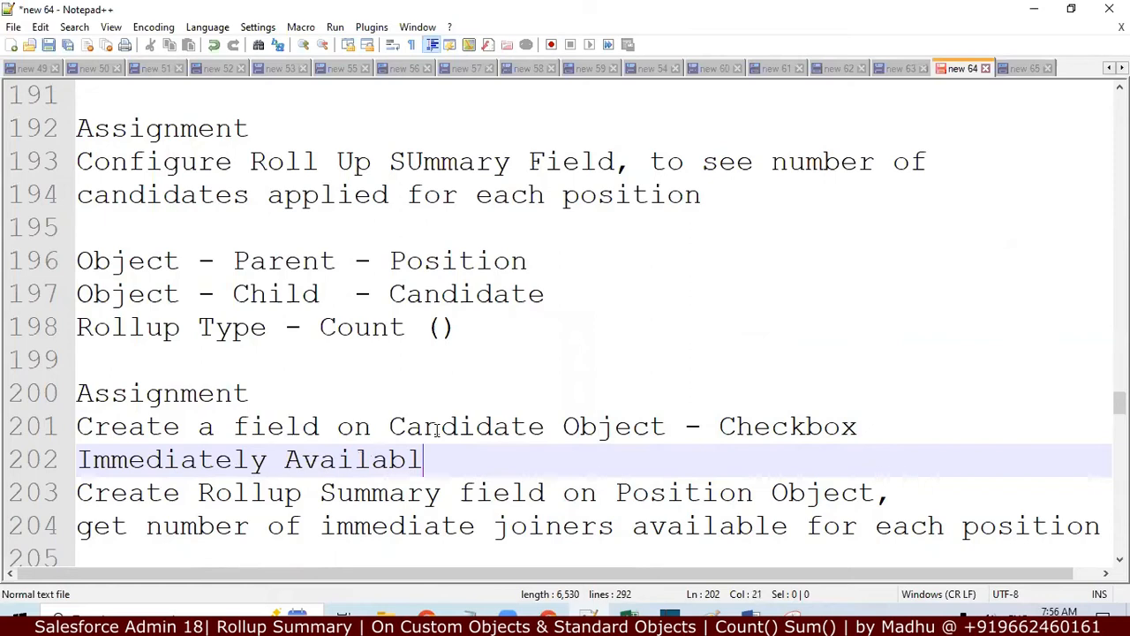
text(e or Not )
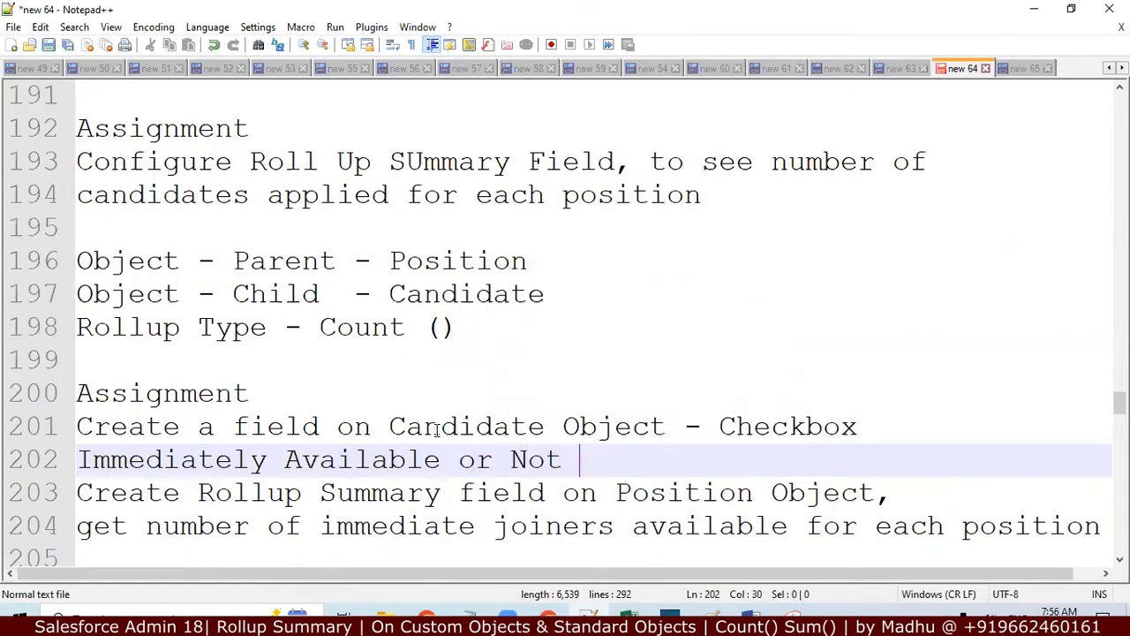
Shorten the new line to "Immediately Available" and add a blank line after it
text(Yes)
key(BackSpace)
key(BackSpace)
key(BackSpace)
text(Y)
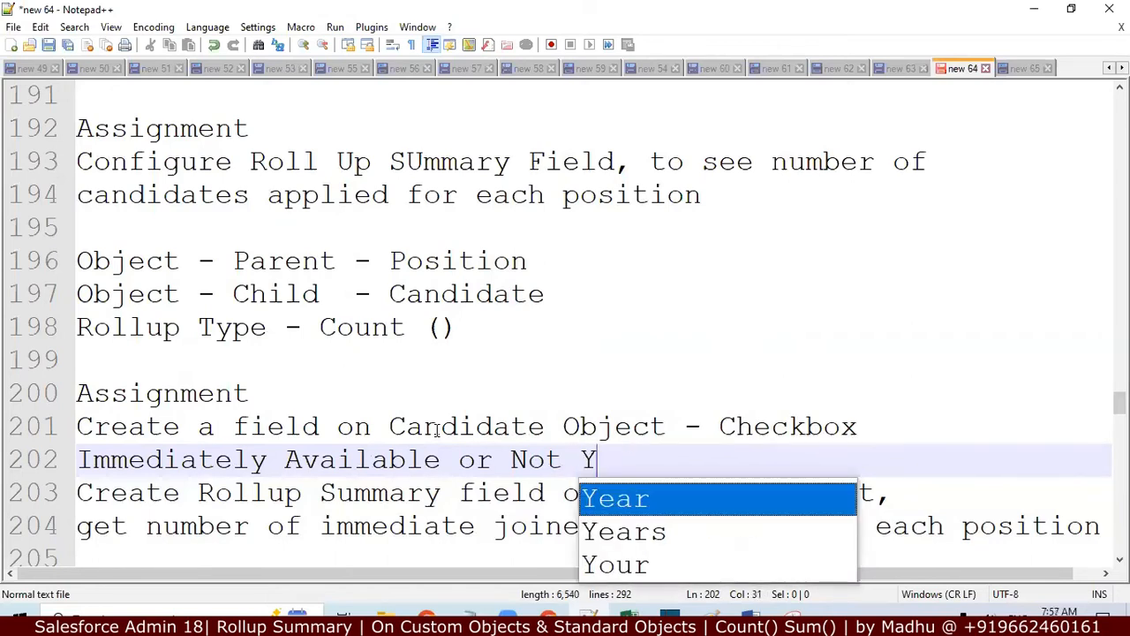
key(BackSpace)
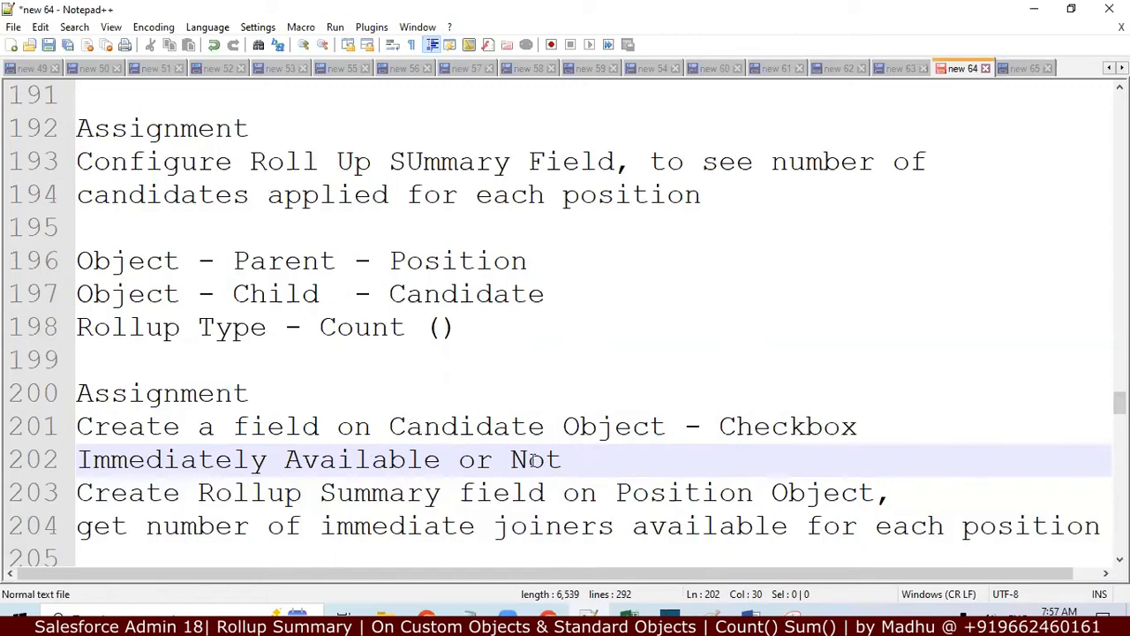
key(BackSpace)
key(BackSpace)
key(BackSpace)
key(BackSpace)
key(BackSpace)
key(BackSpace)
key(BackSpace)
key(Return)
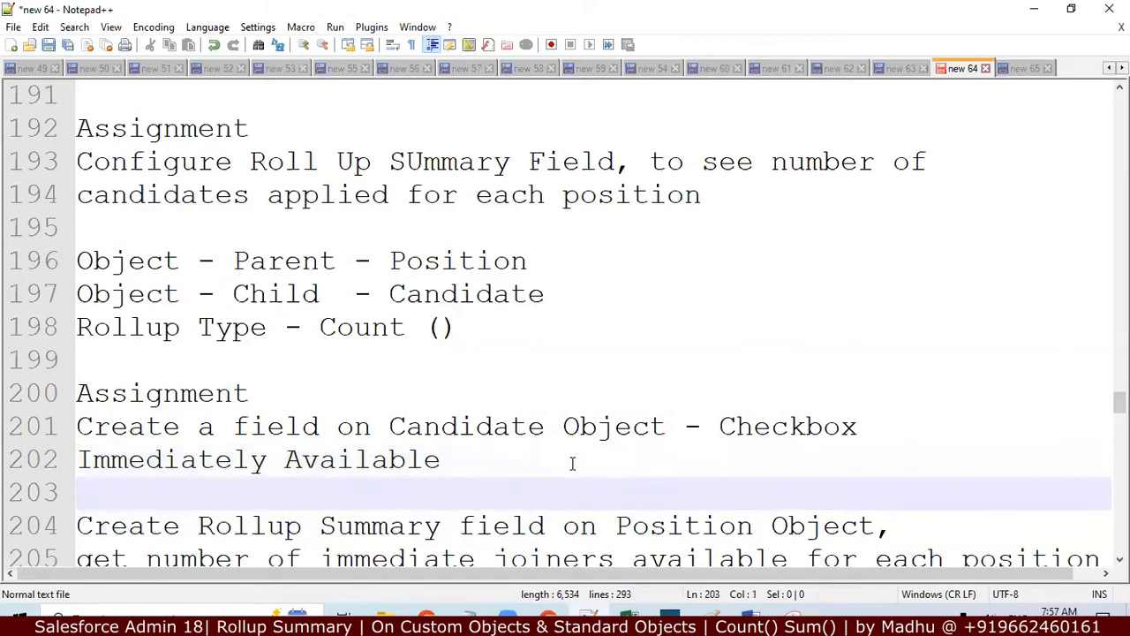
Read through the #Immediate Joiners roll-up summary steps, including the summarized object, roll-up type and filter condition
key(Down)
key(Down)
key(Down)
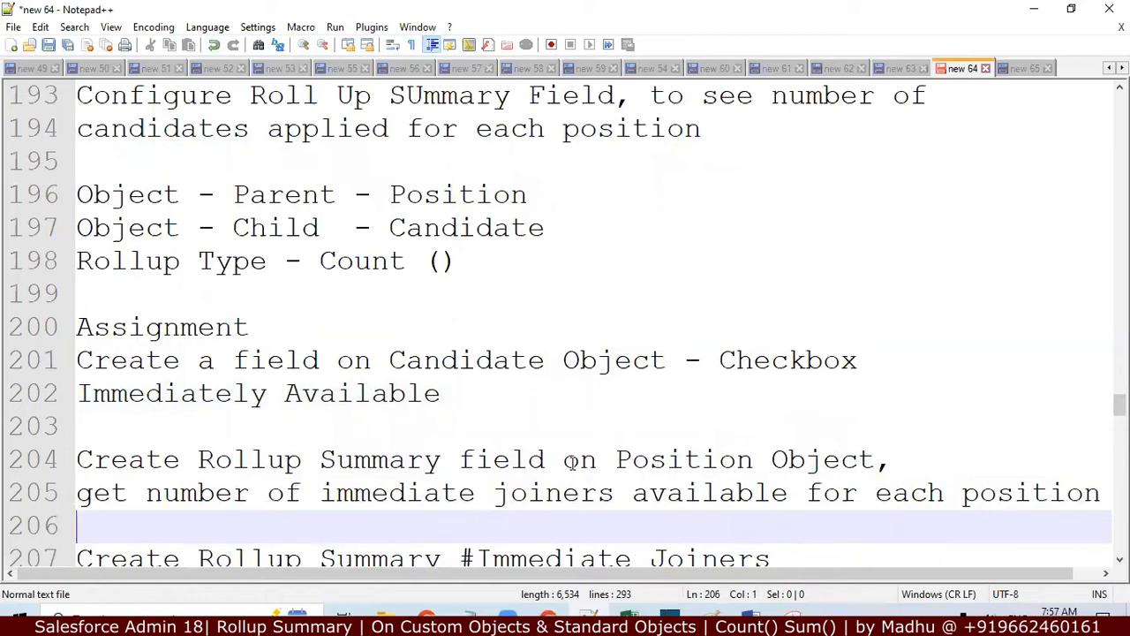
key(Down)
key(Down)
key(Down)
key(Down)
key(Down)
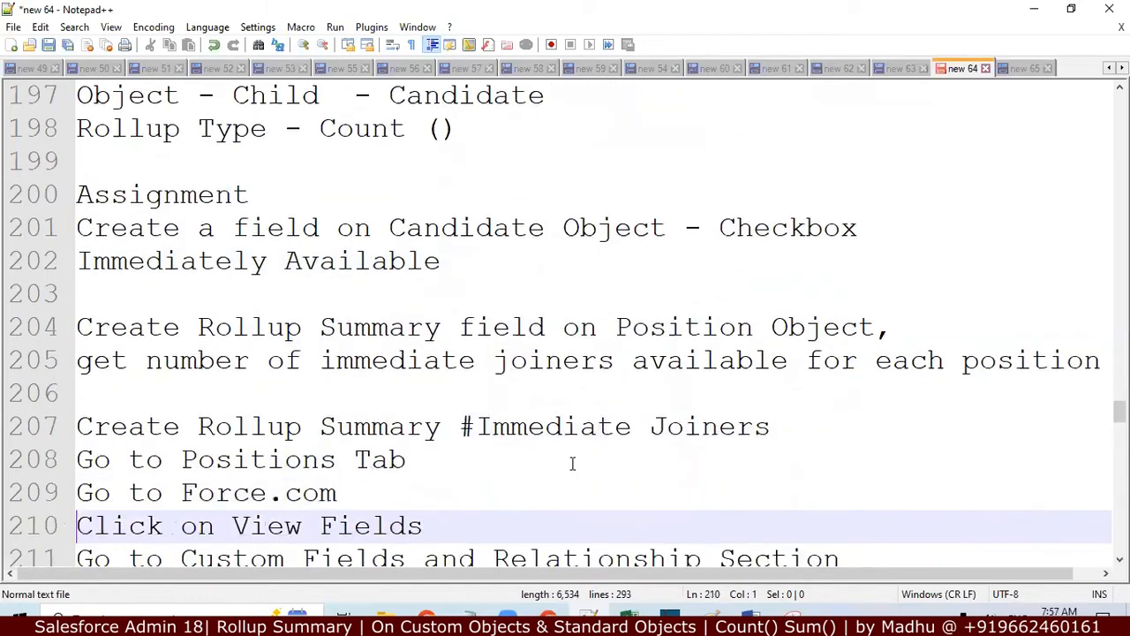
key(Down)
key(Down)
key(Down)
key(Down)
key(Down)
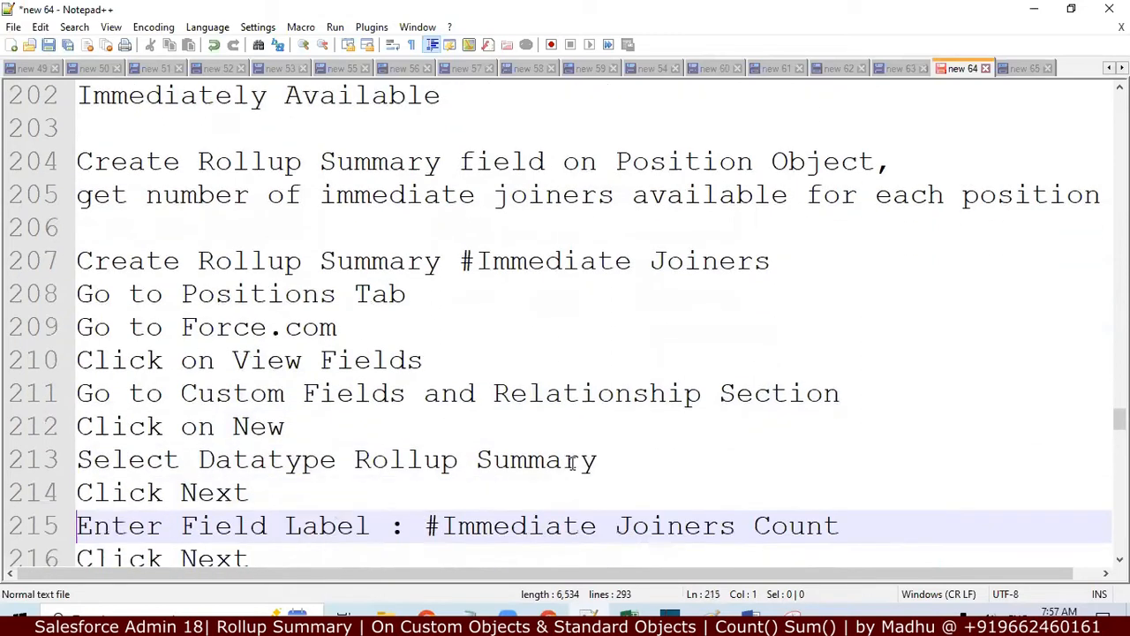
key(Down)
key(Down)
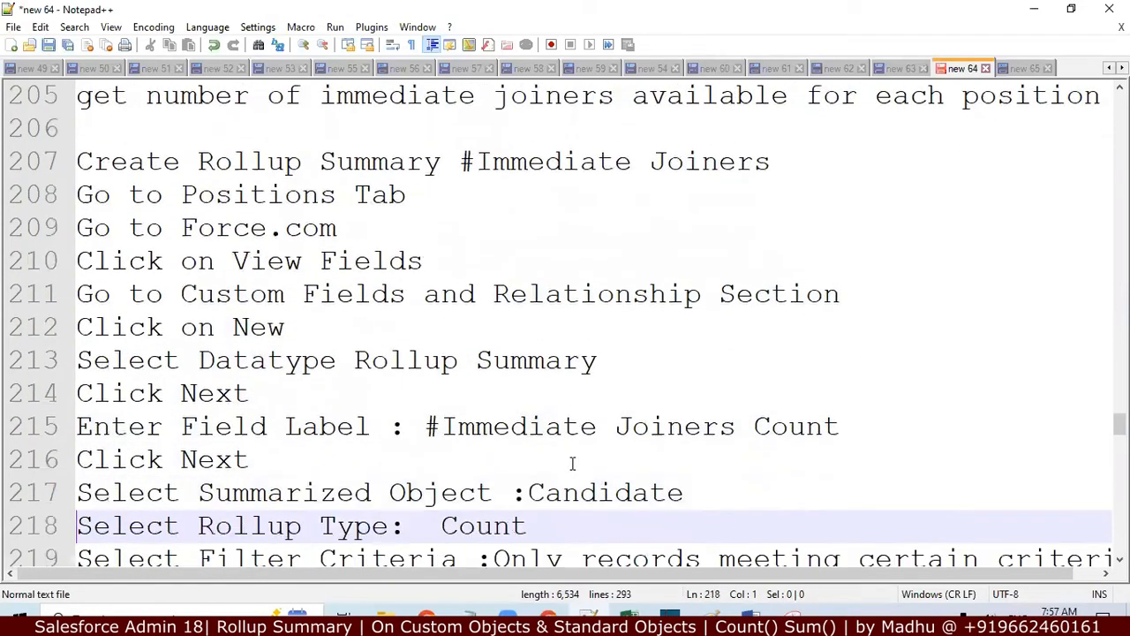
key(Up)
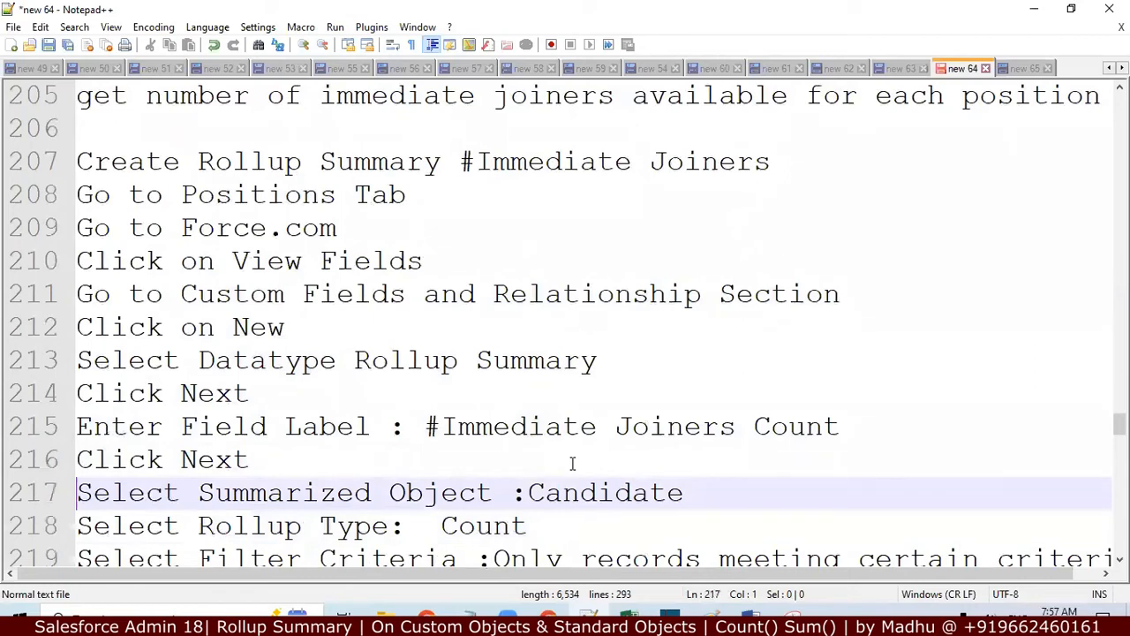
key(Down)
key(Down)
key(Down)
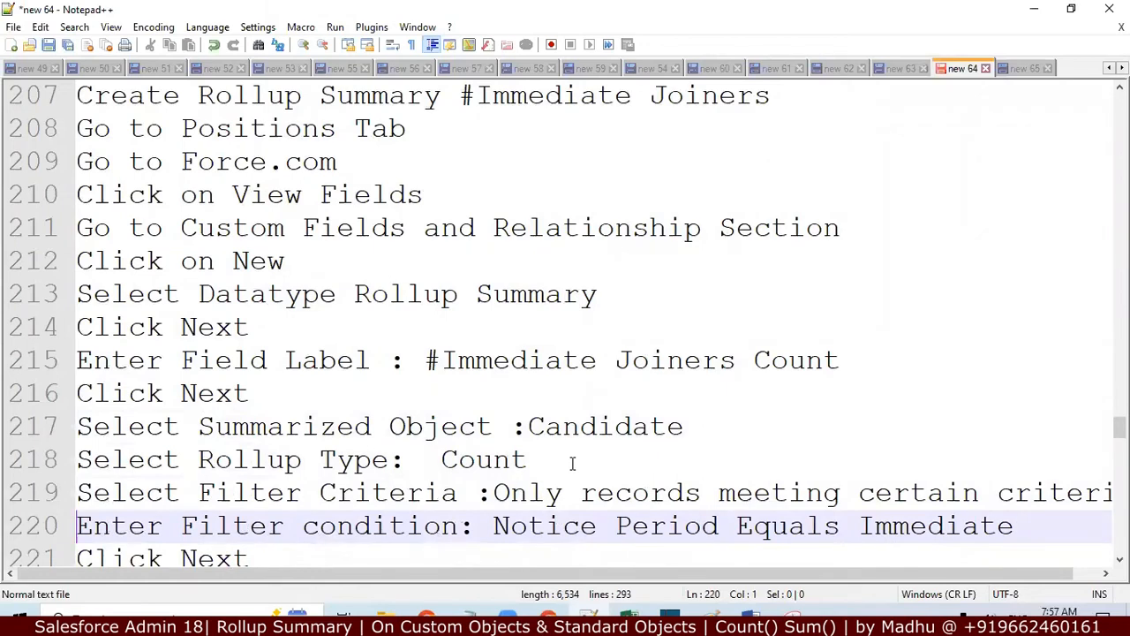
key(Down)
key(Up)
key(Up)
key(Up)
key(Down)
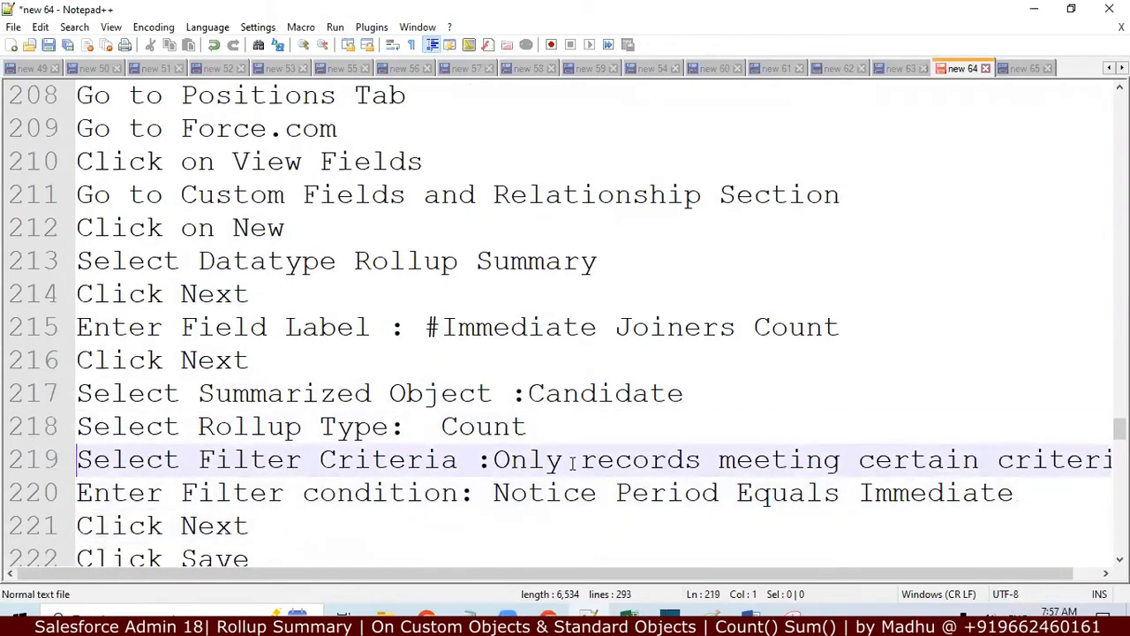
key(Up)
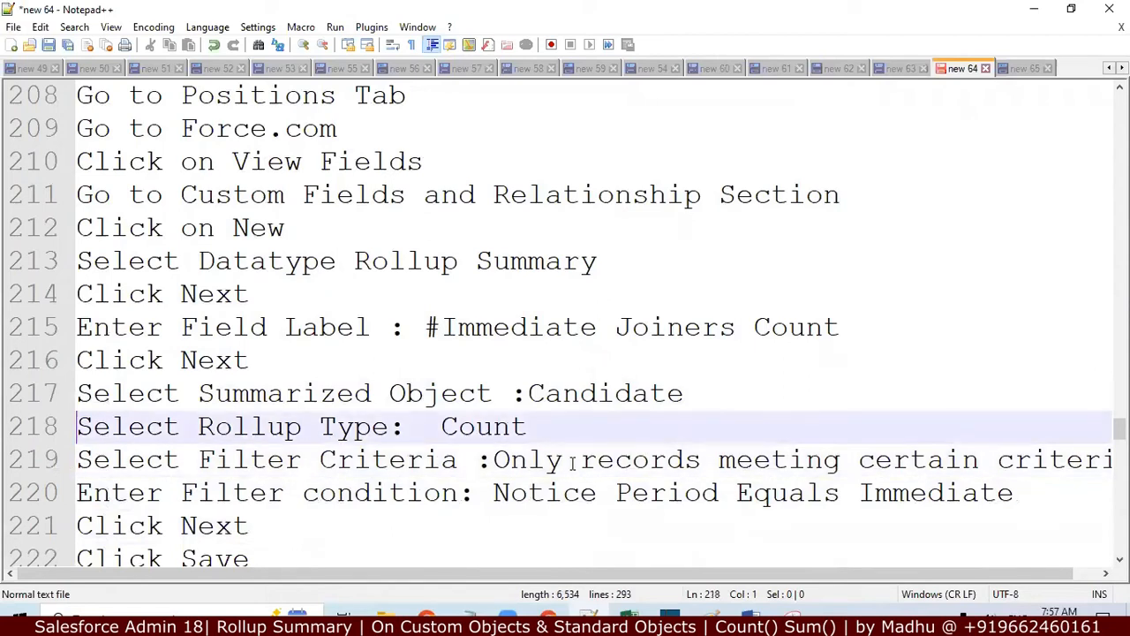
key(Up)
key(Up)
key(Up)
key(Up)
key(Up)
key(Up)
key(Up)
key(Up)
key(Up)
key(Up)
key(Up)
key(Up)
key(Up)
key(Up)
key(Up)
key(Up)
key(Up)
key(Up)
key(Up)
key(Up)
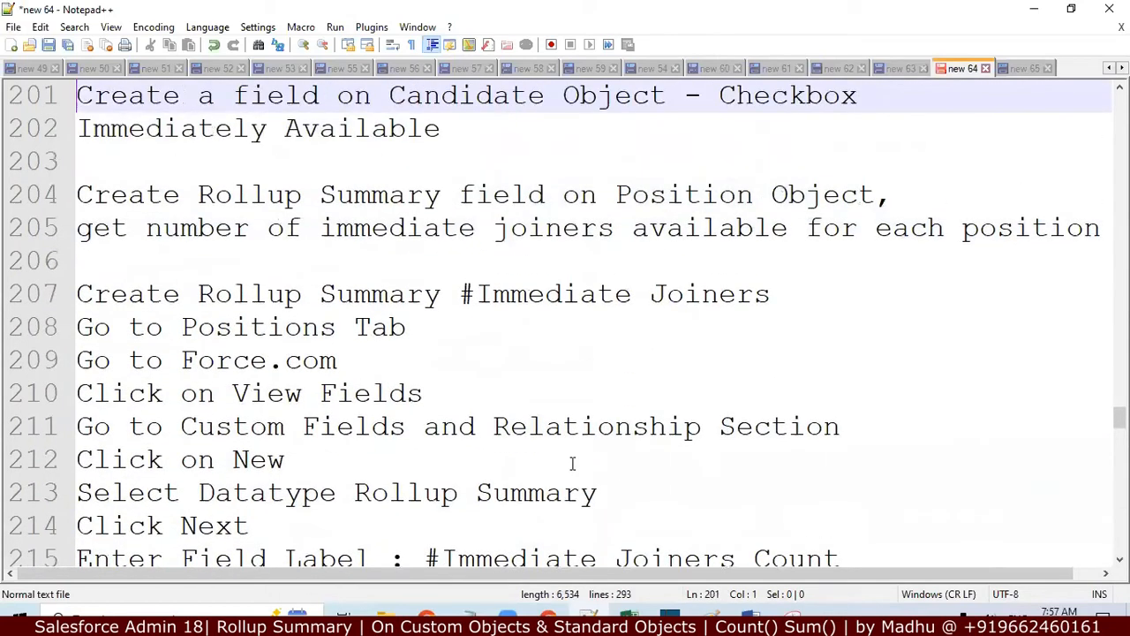
key(Up)
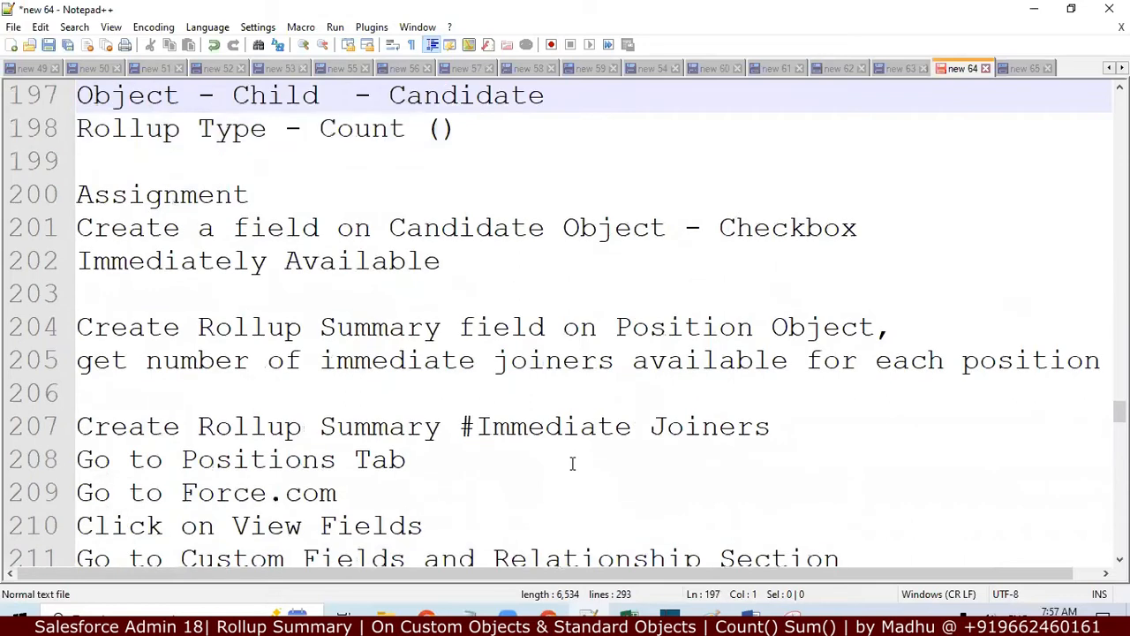
Replace "Checkbox" with "PickList" in the Candidate Object field line
click(864, 233)
key(BackSpace)
key(BackSpace)
key(BackSpace)
key(BackSpace)
key(BackSpace)
key(BackSpace)
key(BackSpace)
key(BackSpace)
text(PickL)
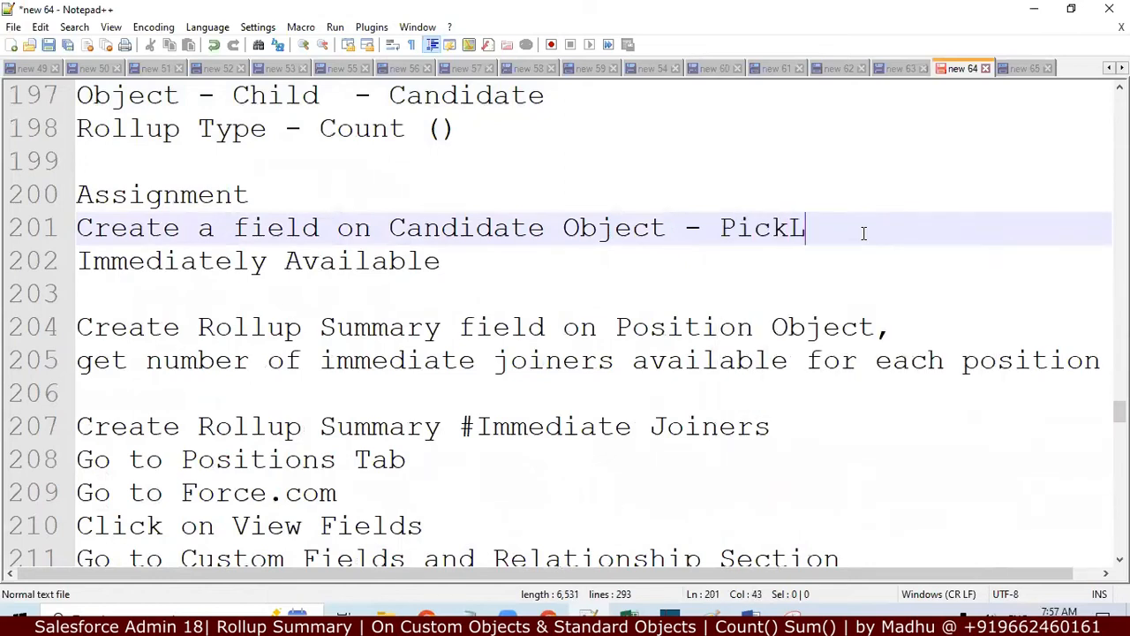
text(ist)
Shorten "Immediately Available" to "Immediate" and add a blank line below it
key(Down)
key(BackSpace)
key(BackSpace)
key(BackSpace)
key(BackSpace)
key(BackSpace)
key(BackSpace)
key(BackSpace)
key(BackSpace)
key(BackSpace)
key(BackSpace)
key(BackSpace)
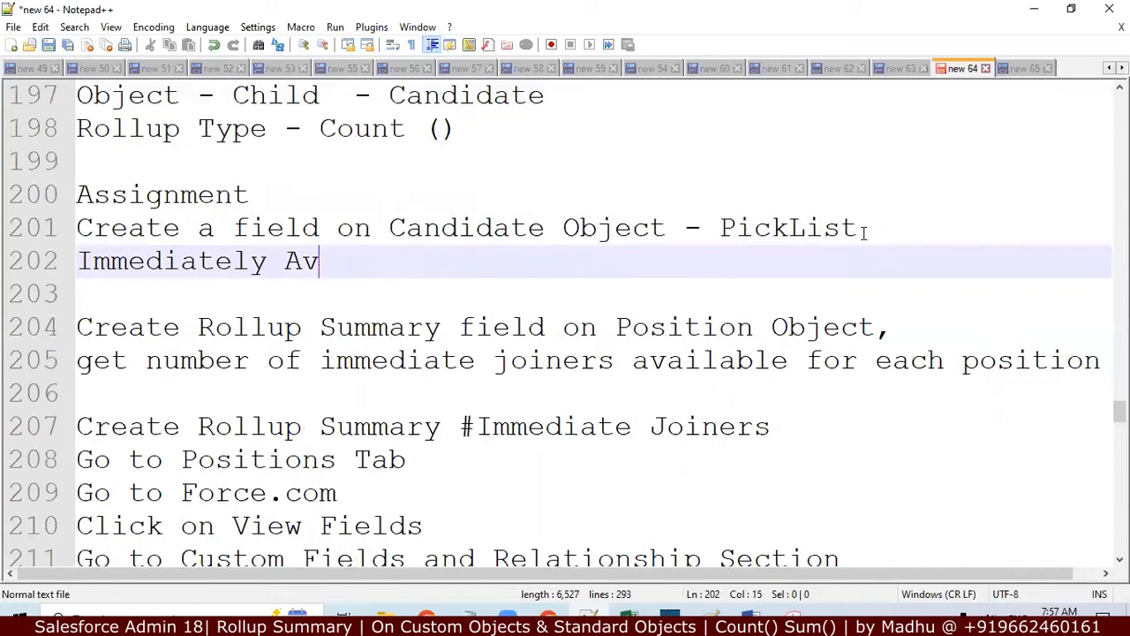
key(BackSpace)
key(BackSpace)
key(Return)
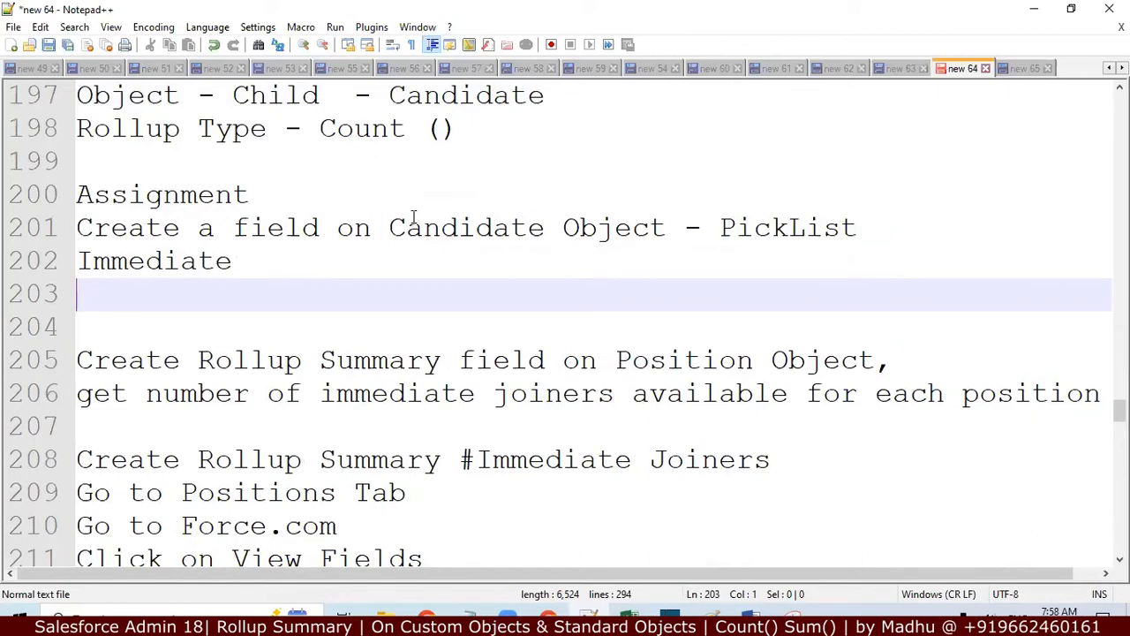
Move "- PickList" onto its own line, leaving an empty line below "Create a field on Candidate Object"
click(679, 229)
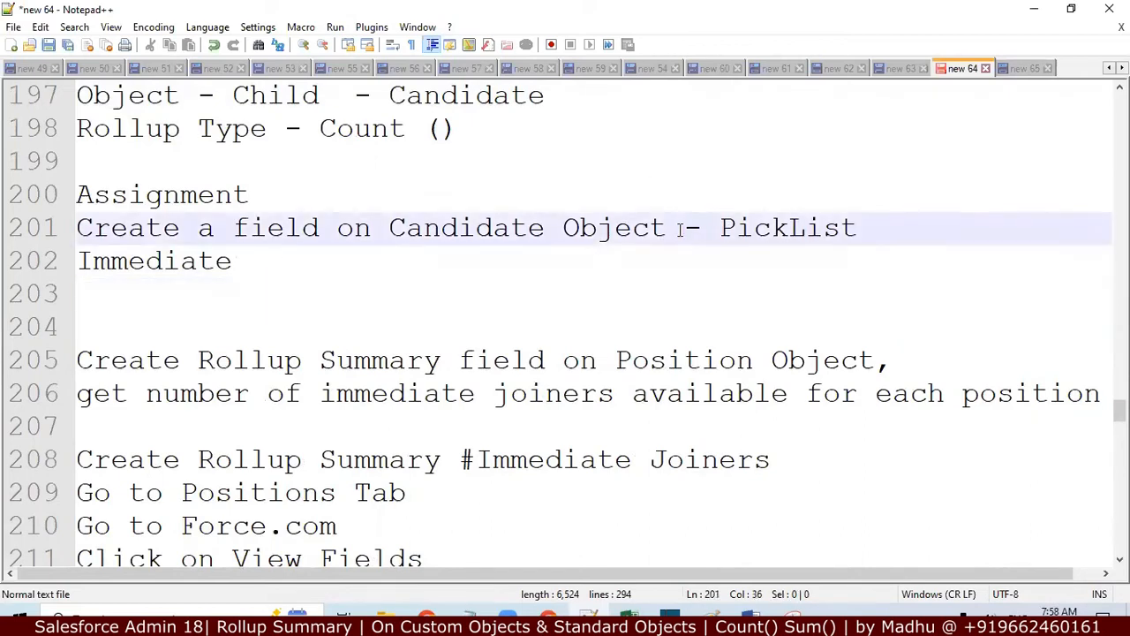
key(Return)
key(Return)
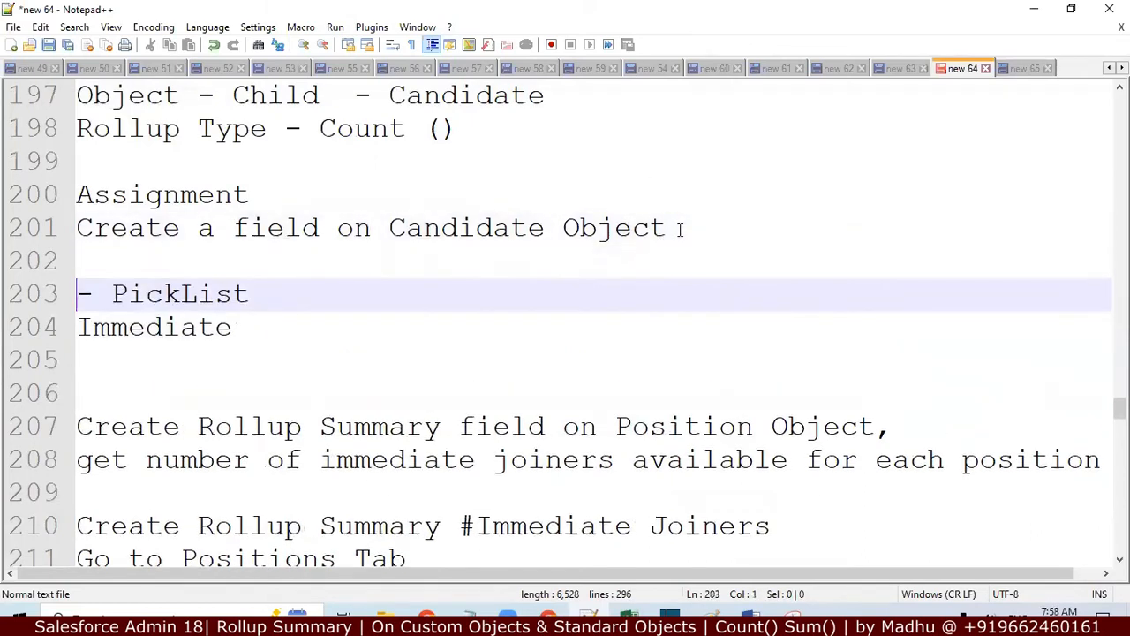
Enter "Notice Period" as the field name on the empty line above "- PickList"
key(Up)
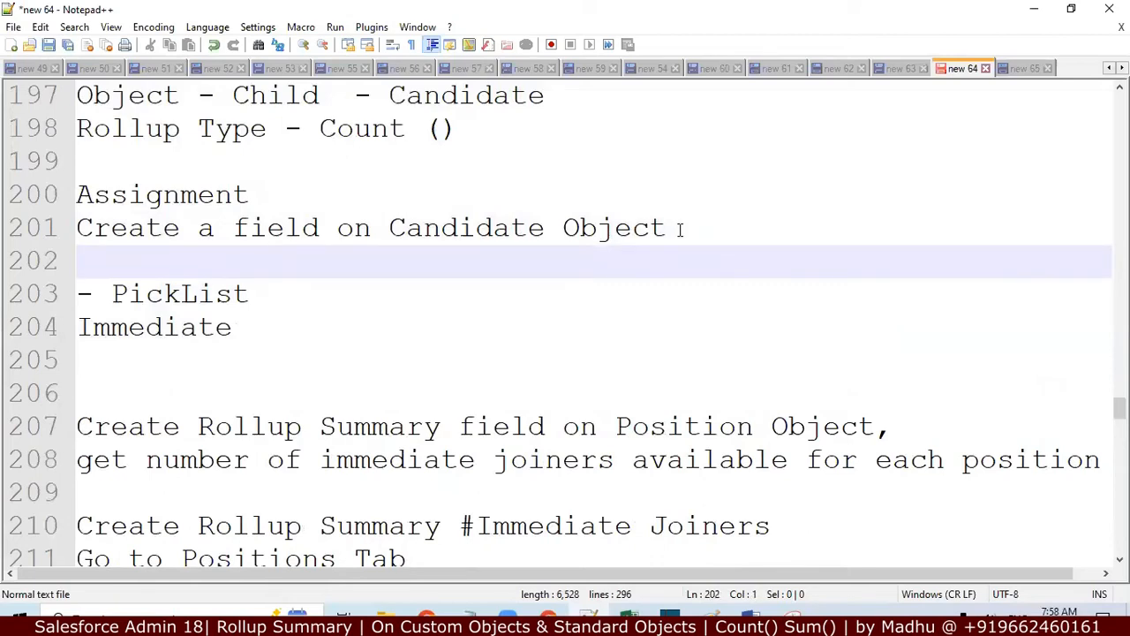
text(n)
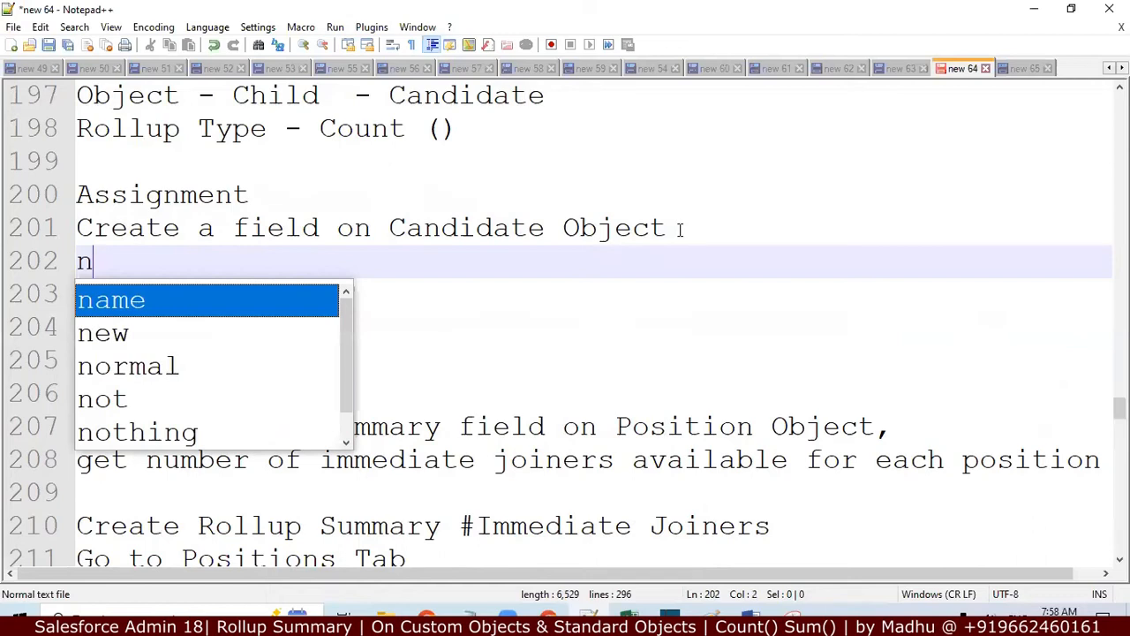
text(o)
key(BackSpace)
key(BackSpace)
text(n)
key(BackSpace)
text(n)
key(BackSpace)
text(Note)
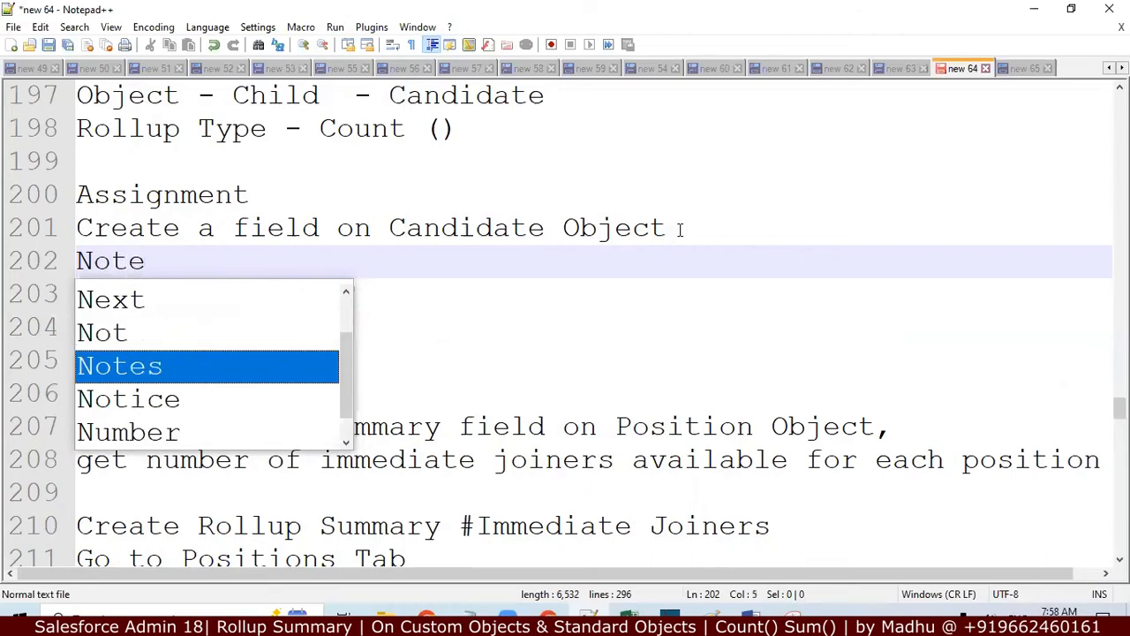
text(c)
key(BackSpace)
key(BackSpace)
text(ice Peri)
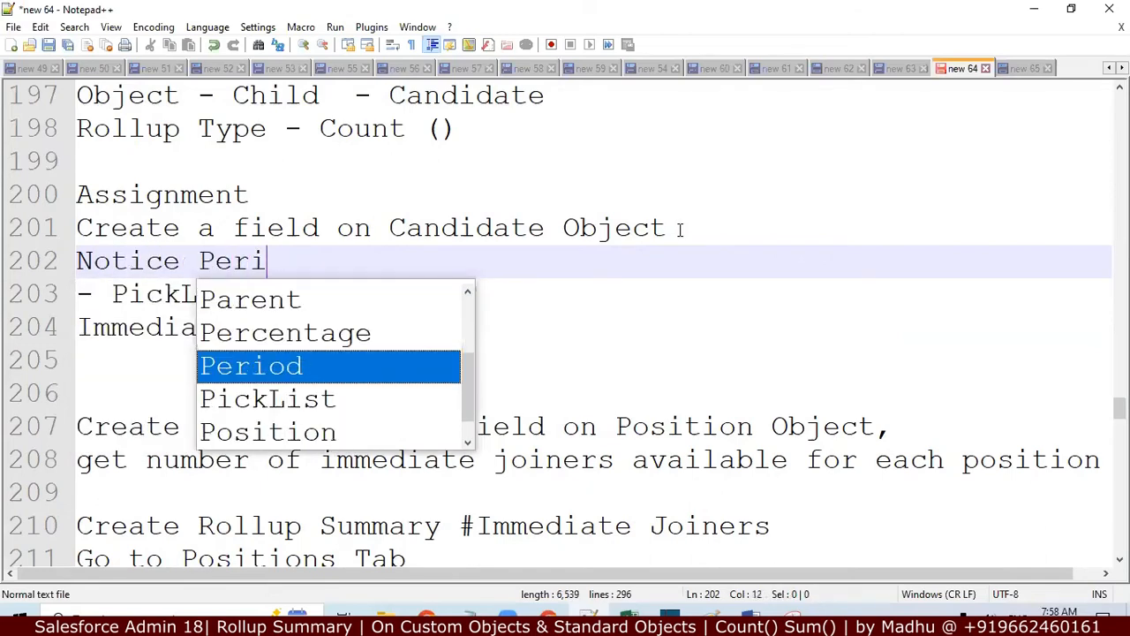
text(od)
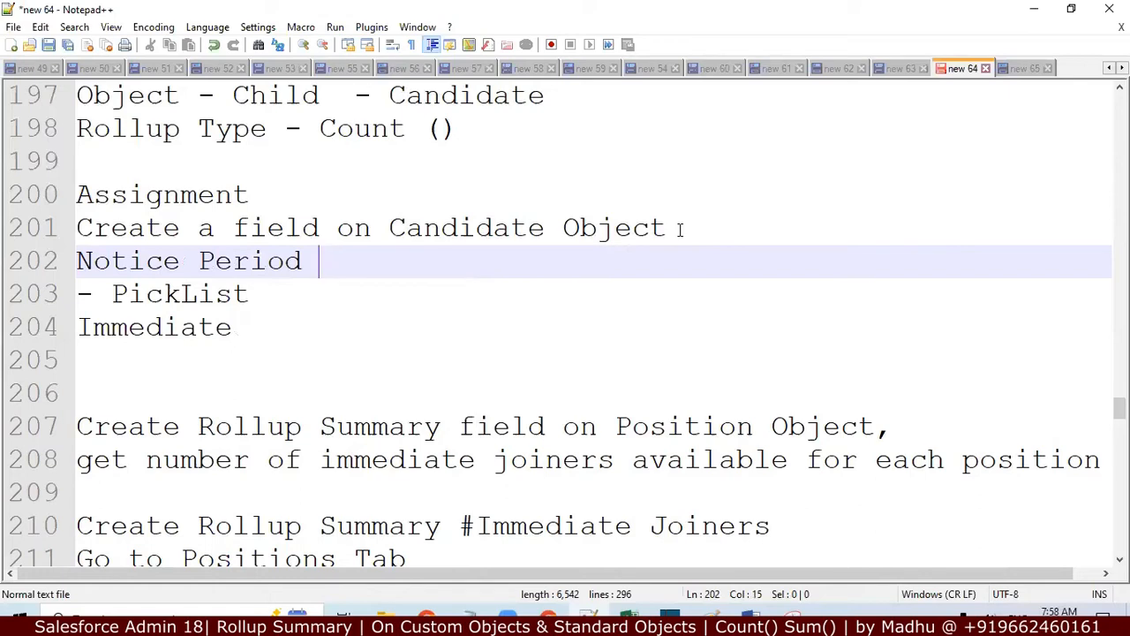
List the further picklist values "15 Days", "30 Days" and "2 Months" on separate lines below "Immediate"
key(Left)
key(Left)
key(Left)
key(Left)
key(Down)
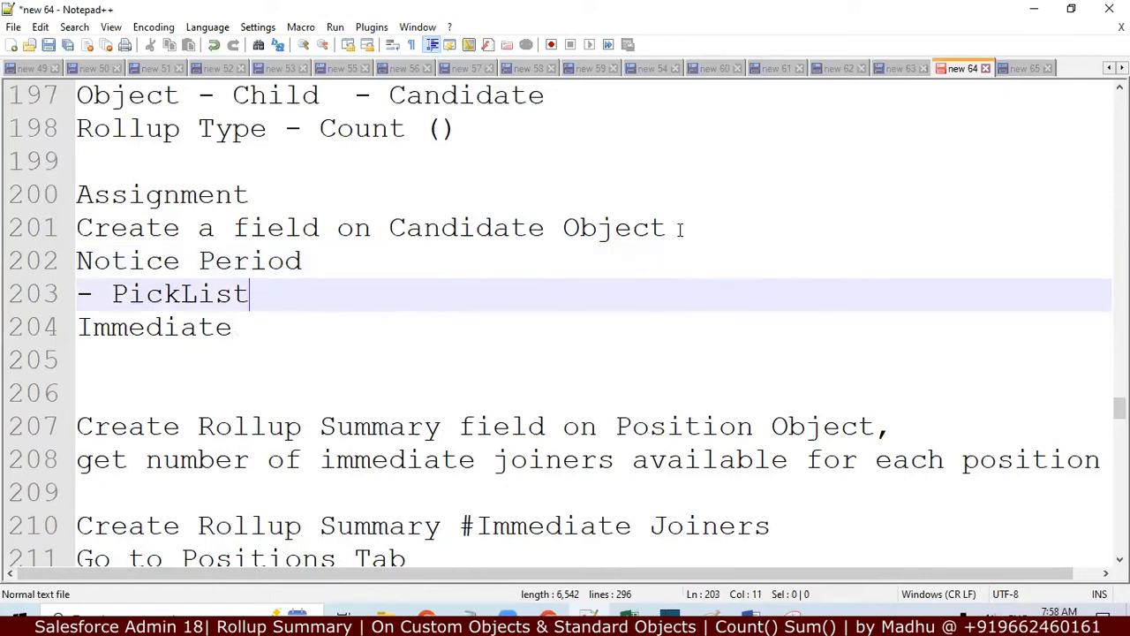
key(Down)
key(Return)
text(15 Days)
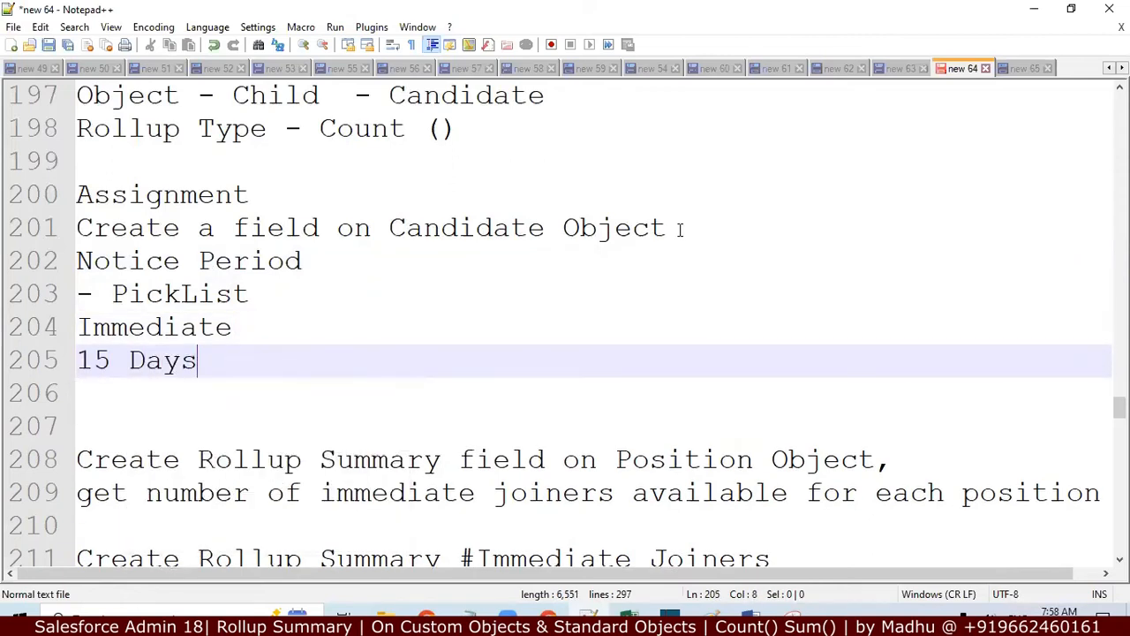
key(Return)
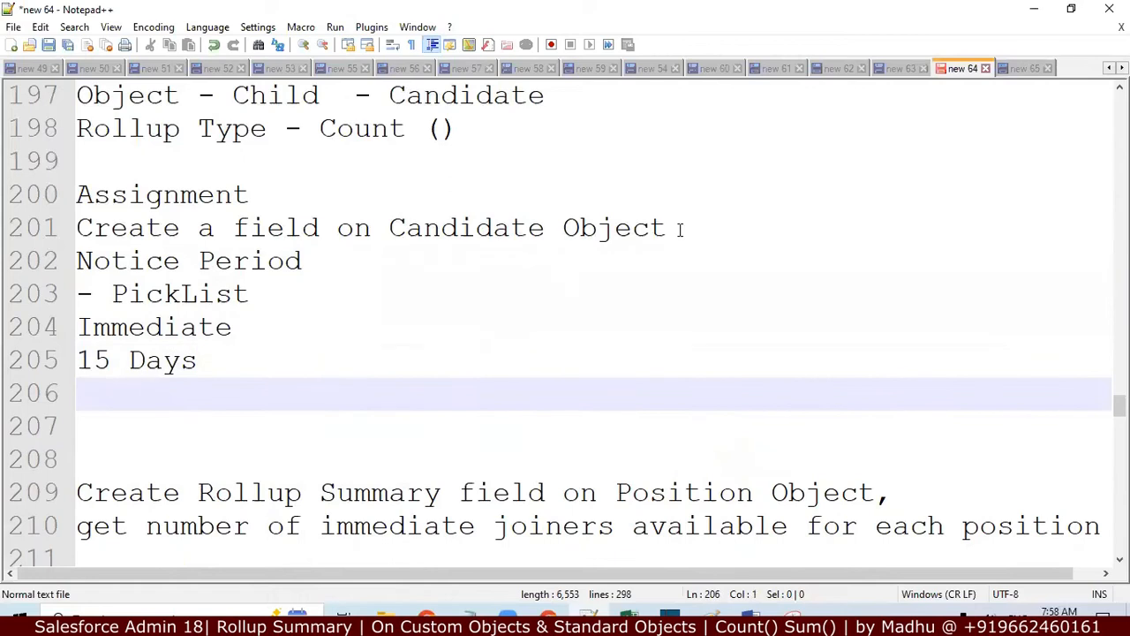
text(30 Days)
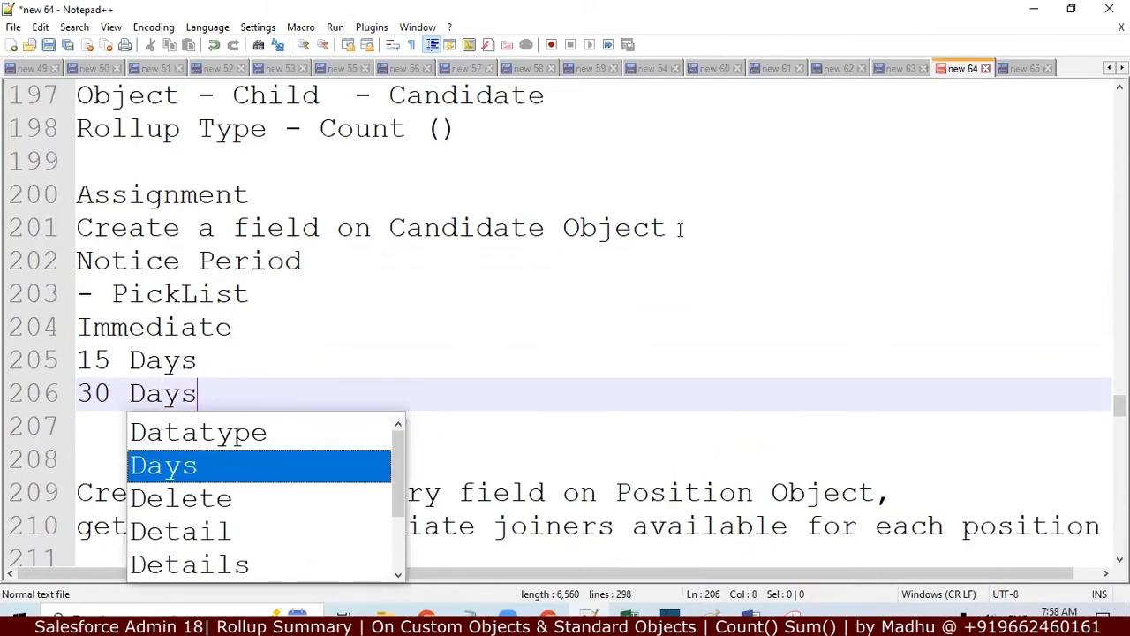
key(Return)
text(2 Mo)
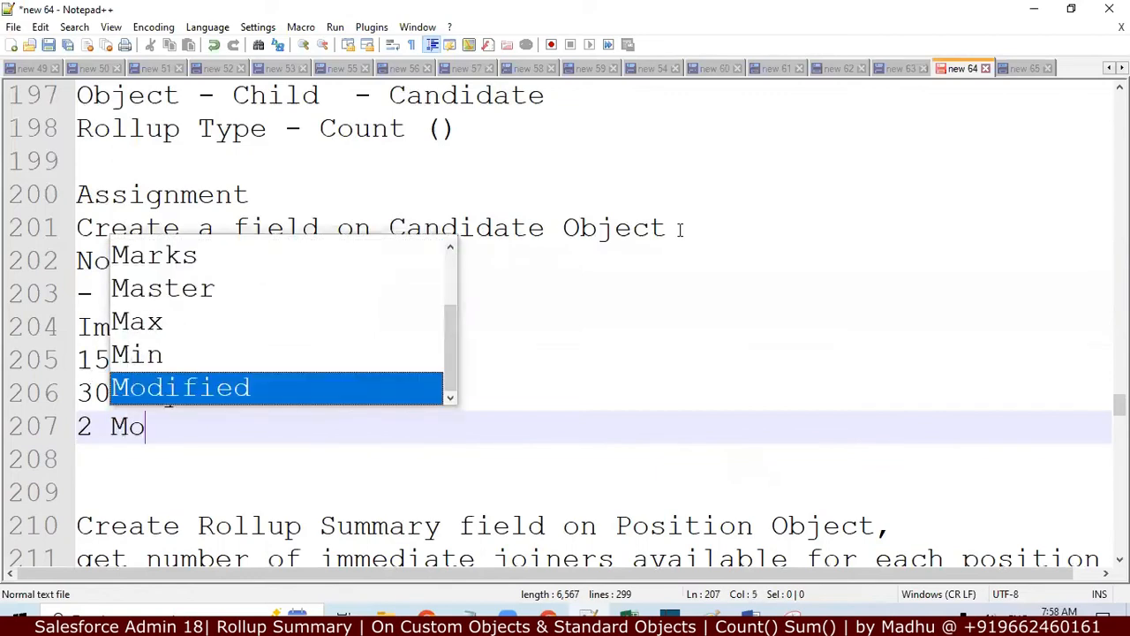
text(nths)
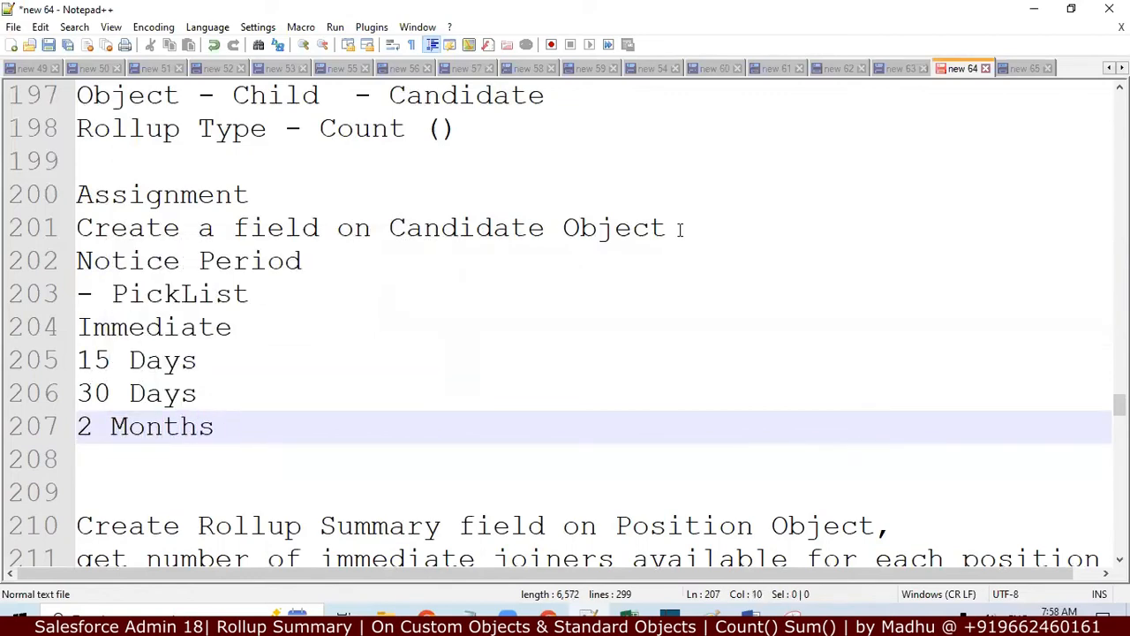
Review the assignment notes on the Notice Period picklist and the #Immediate Joiners roll-up summary, and switch to Salesforce in Chrome
key(Down)
key(Down)
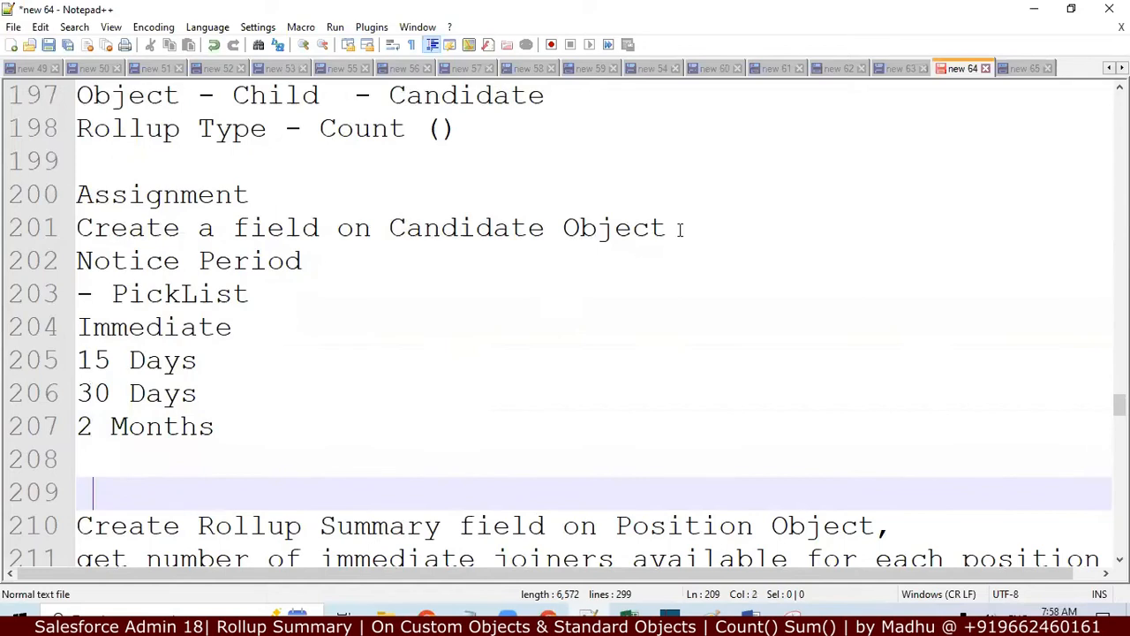
key(Down)
key(Down)
key(Up)
key(Up)
key(Up)
key(Up)
key(Up)
key(Up)
key(Up)
key(Up)
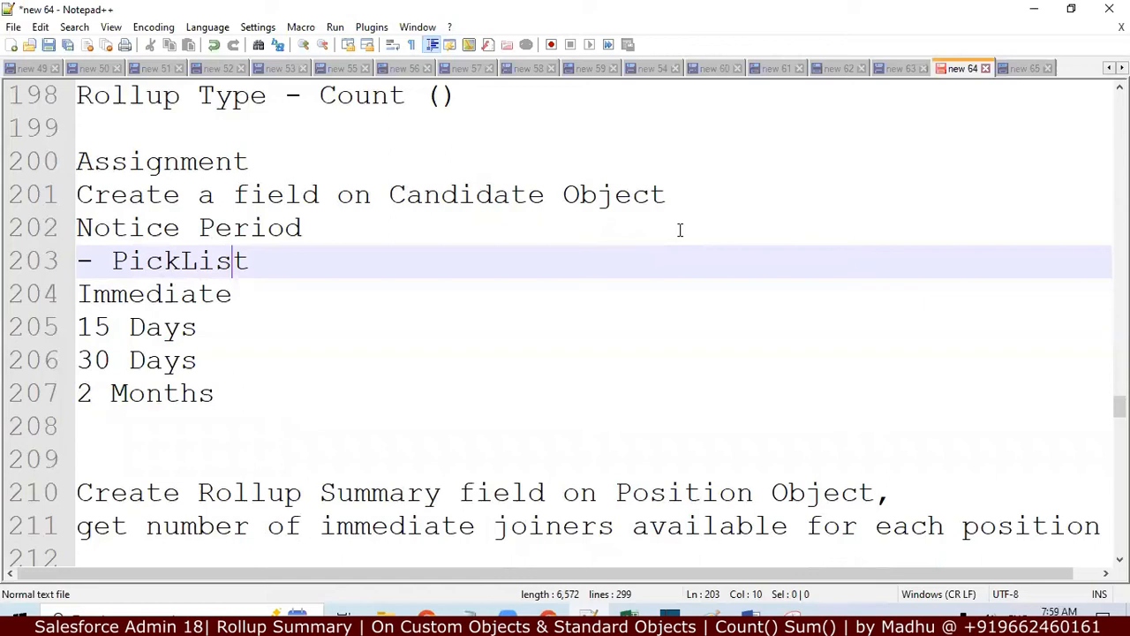
key(Down)
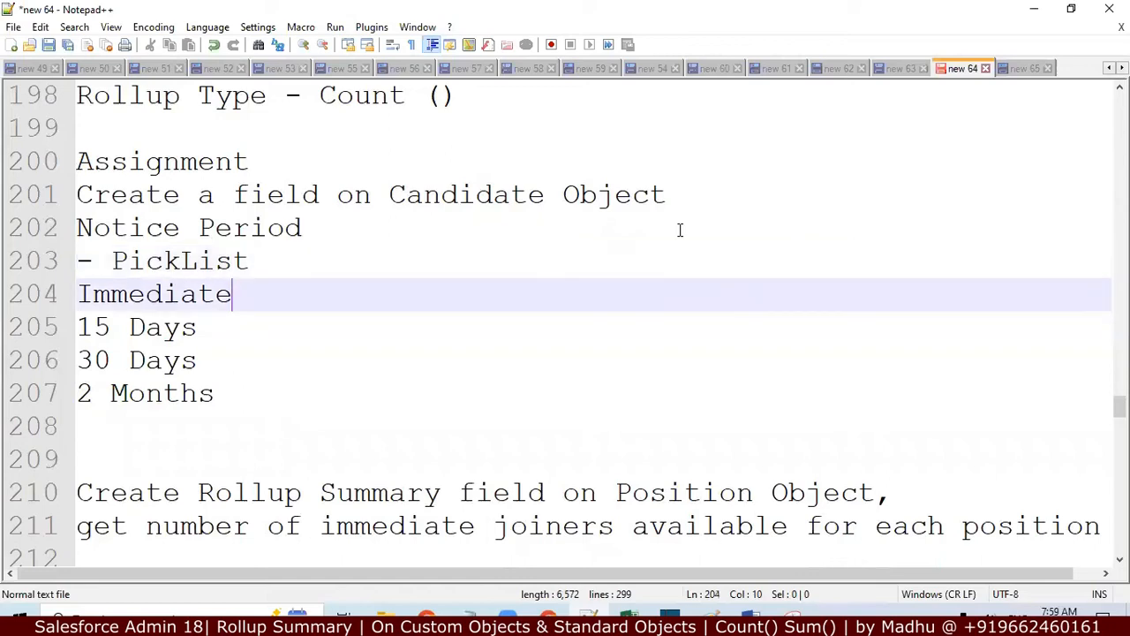
key(Down)
key(Down)
key(Down)
key(Down)
key(Down)
key(Down)
key(Down)
key(Down)
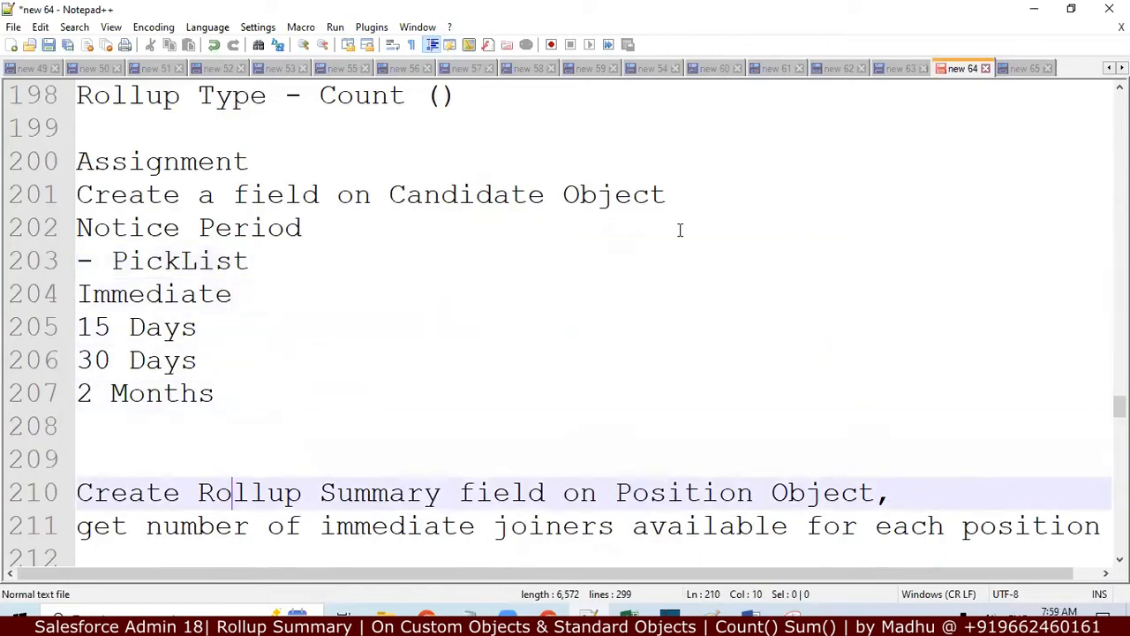
key(Down)
key(Down)
key(Down)
key(Down)
key(Down)
key(Down)
key(Down)
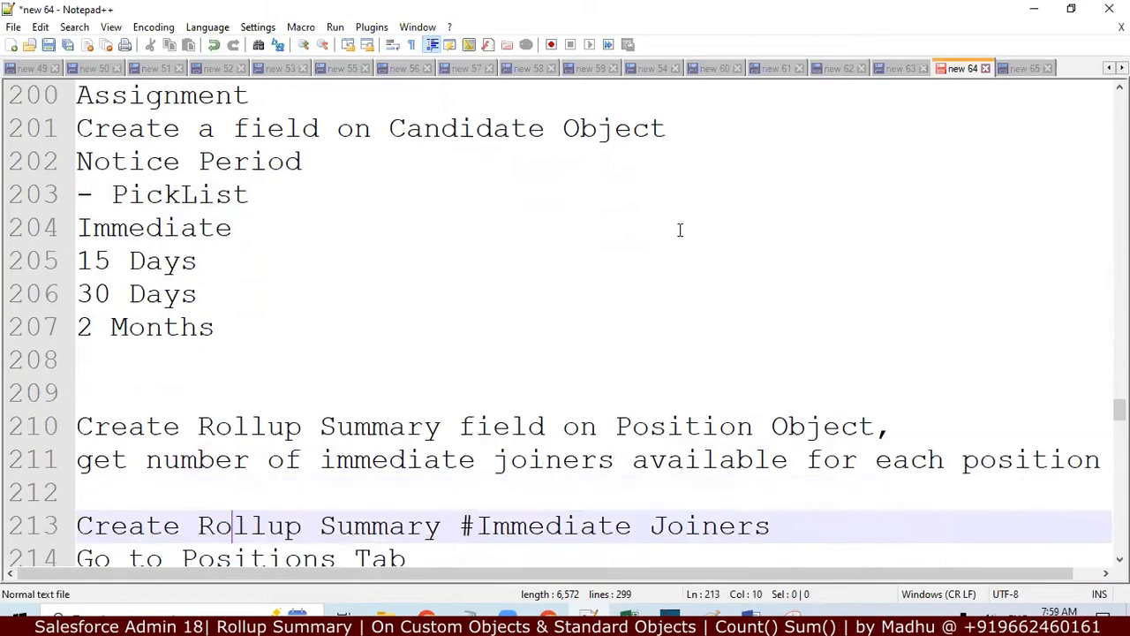
key(Down)
key(Down)
key(Down)
key(Down)
key(Down)
key(Down)
key(Down)
key(Down)
key(Down)
key(Down)
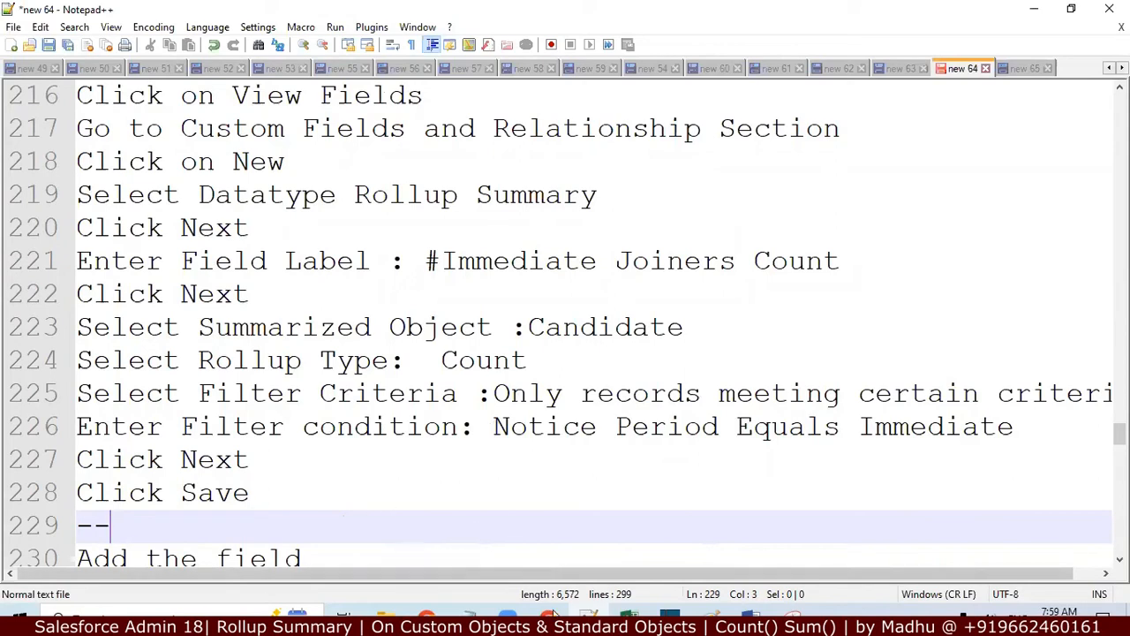
click(548, 616)
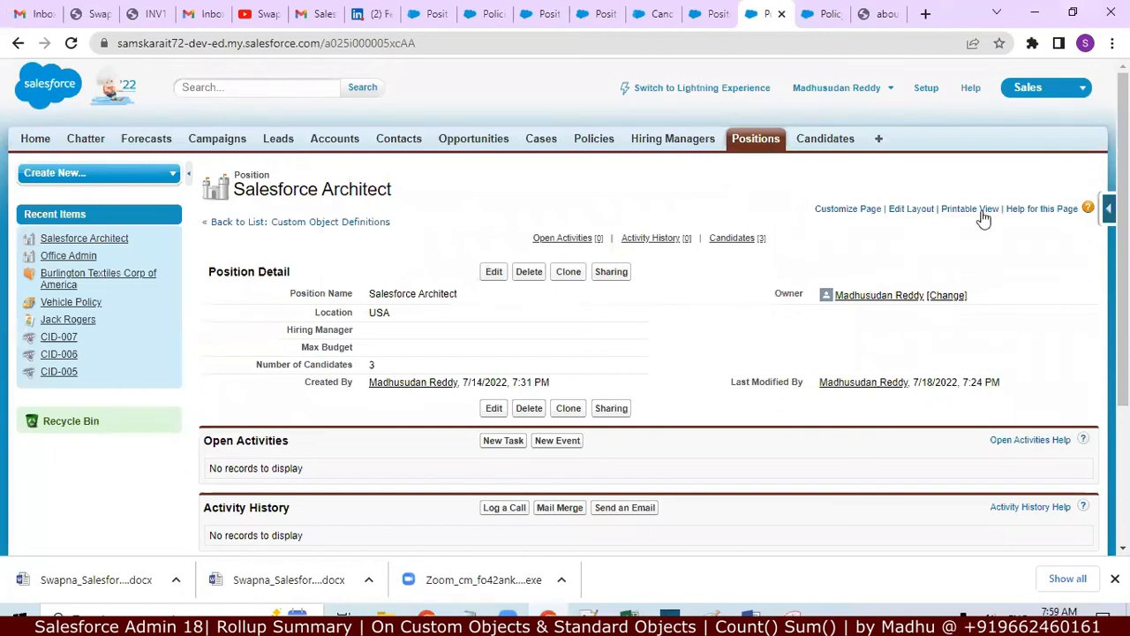
click(1108, 208)
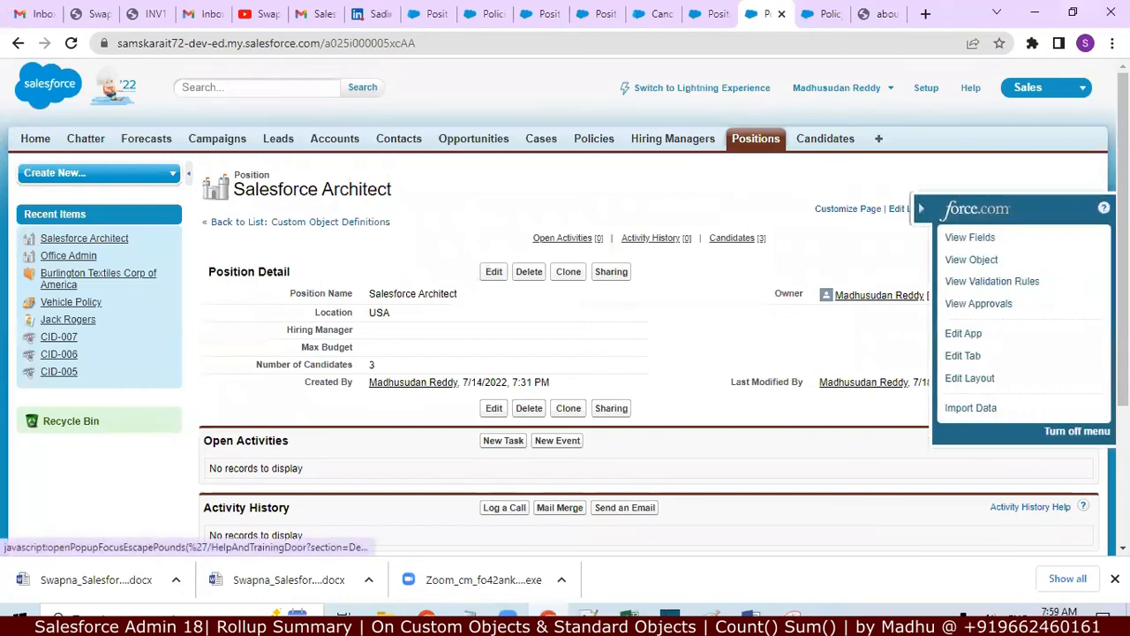
click(974, 241)
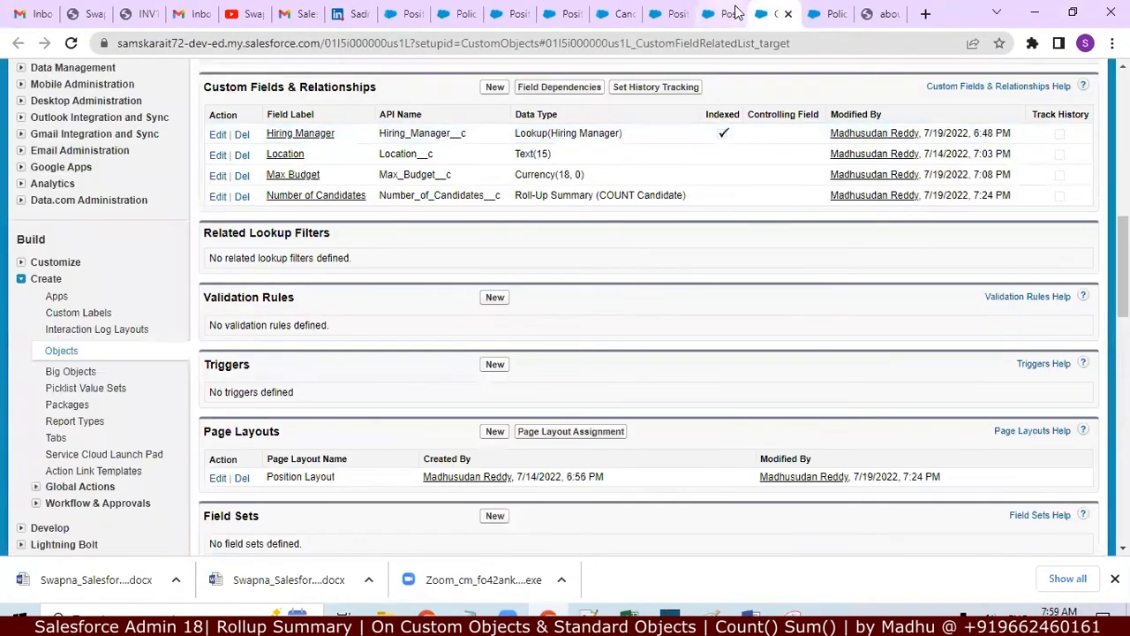
click(788, 13)
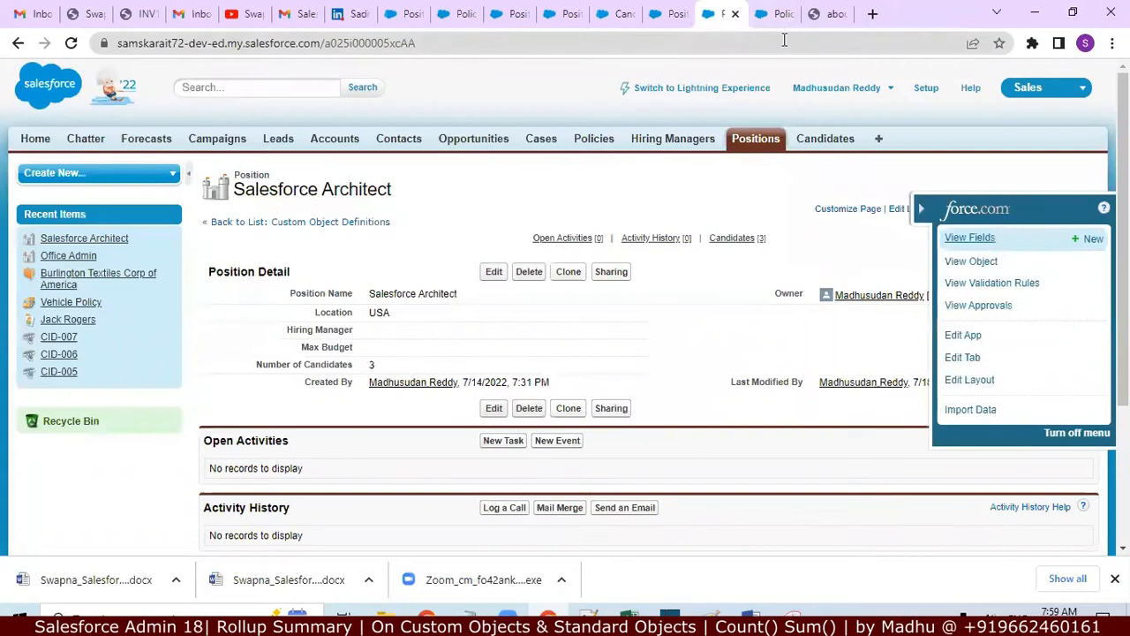
Go to the Candidates home page and open the Candidate object's custom field list
click(819, 140)
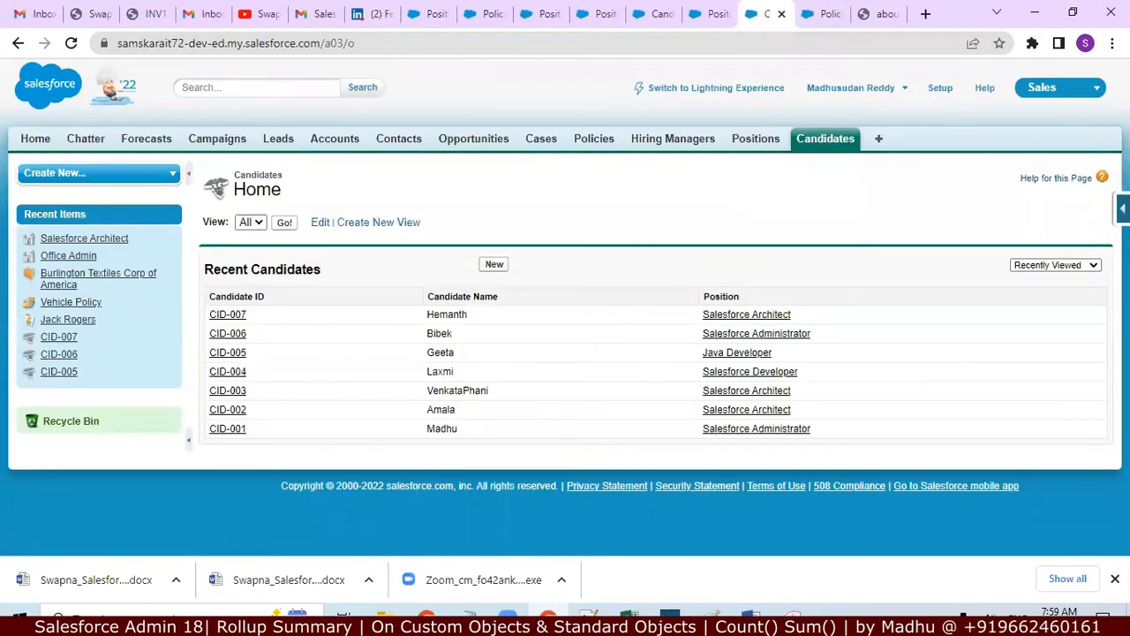
click(1122, 208)
click(980, 235)
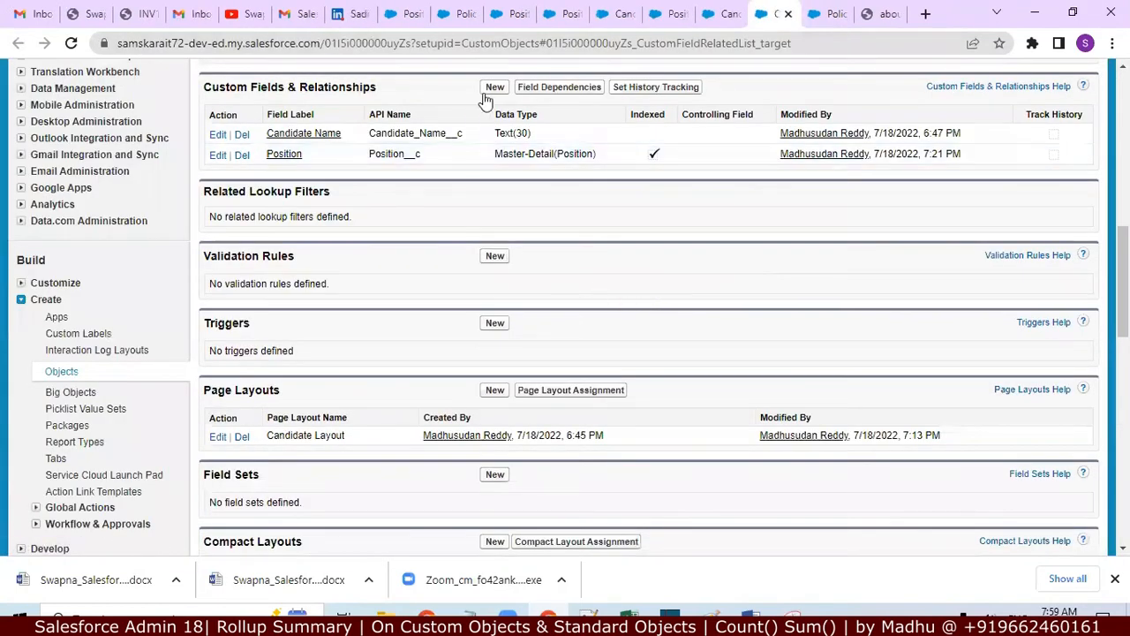
Start a new custom field on the Candidate object with Picklist as the data type and continue to its details
click(491, 87)
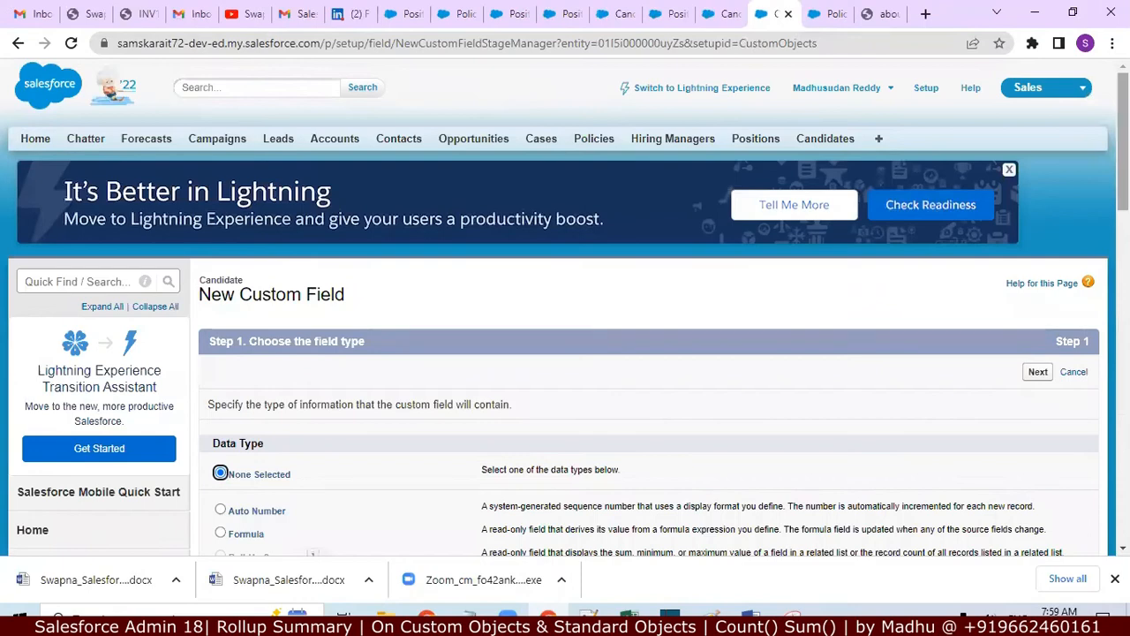
scroll(1121, 221, down, 2)
scroll(565, 309, down, 4)
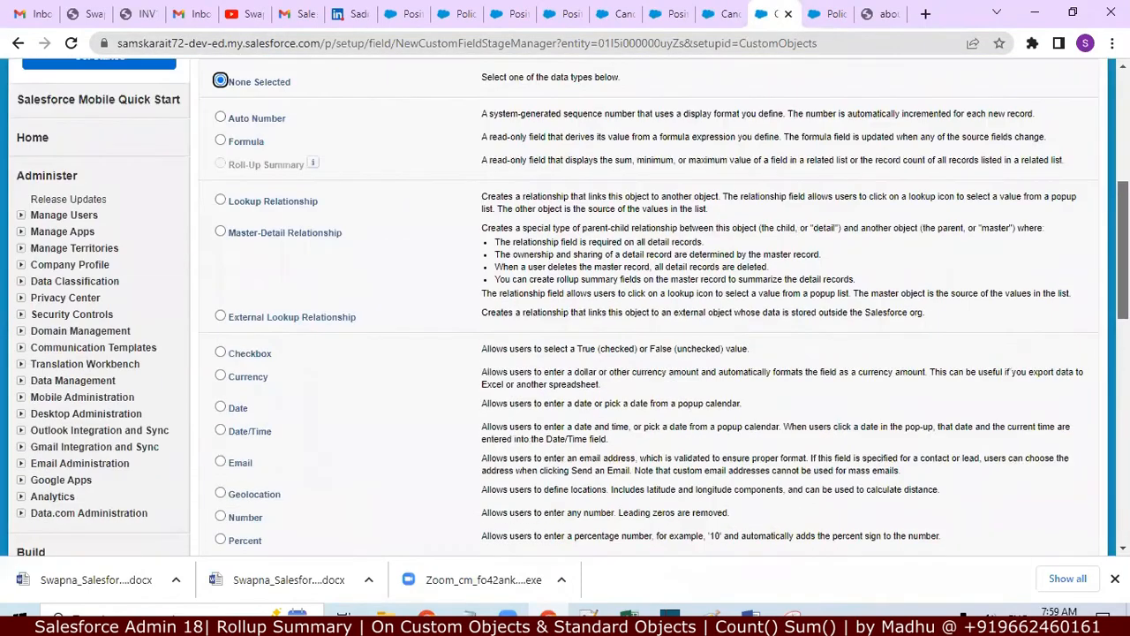
scroll(752, 346, down, 2)
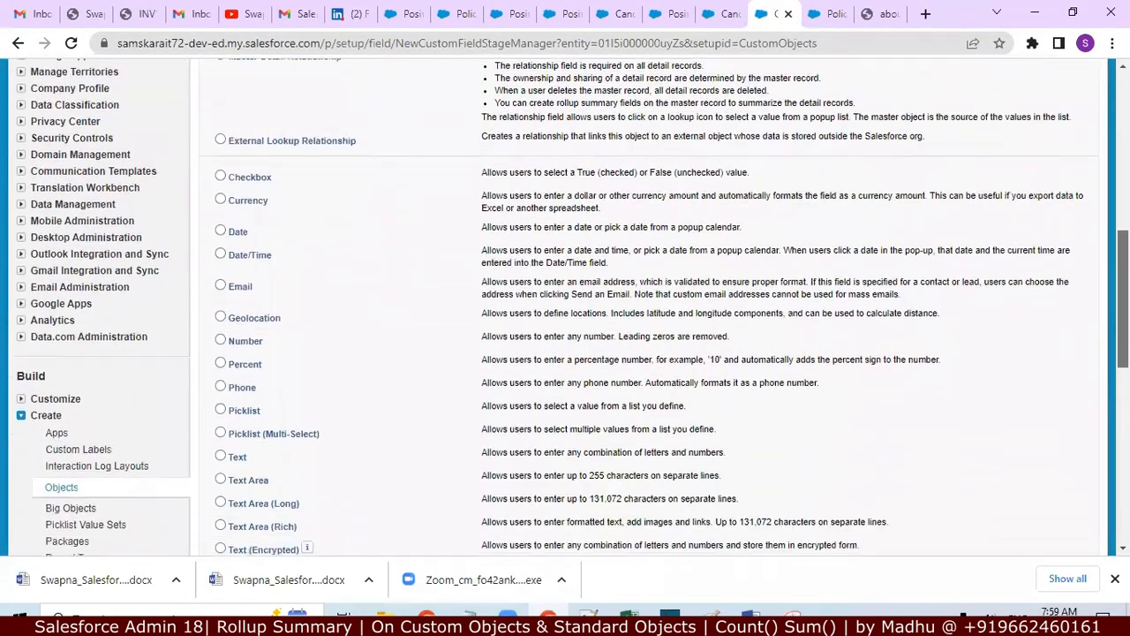
click(221, 356)
scroll(1050, 479, down, 2)
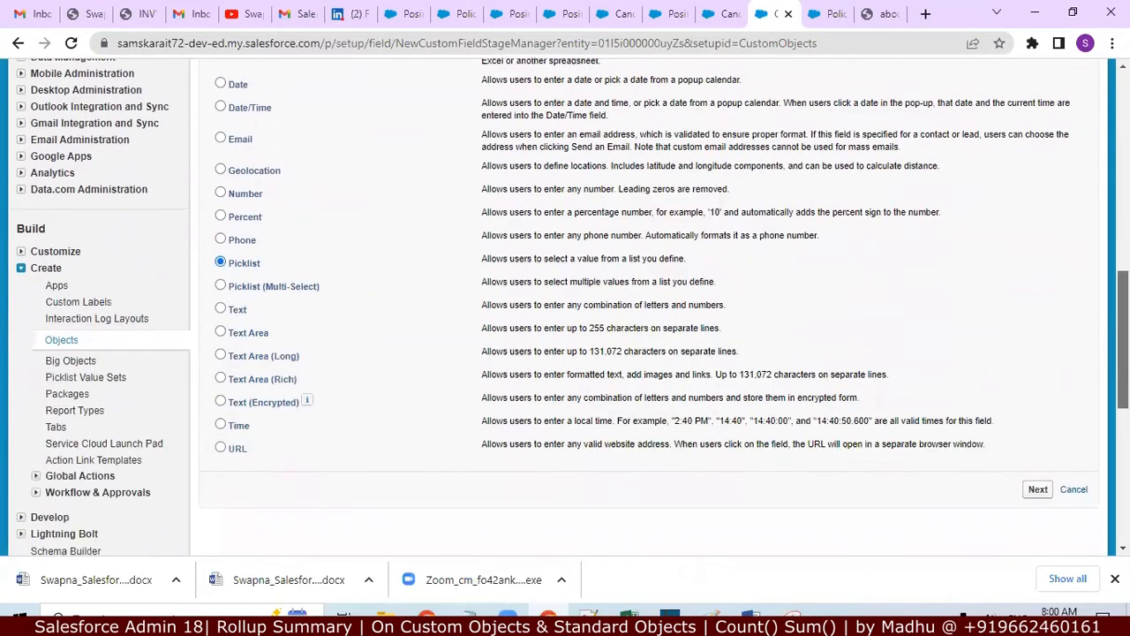
click(1033, 452)
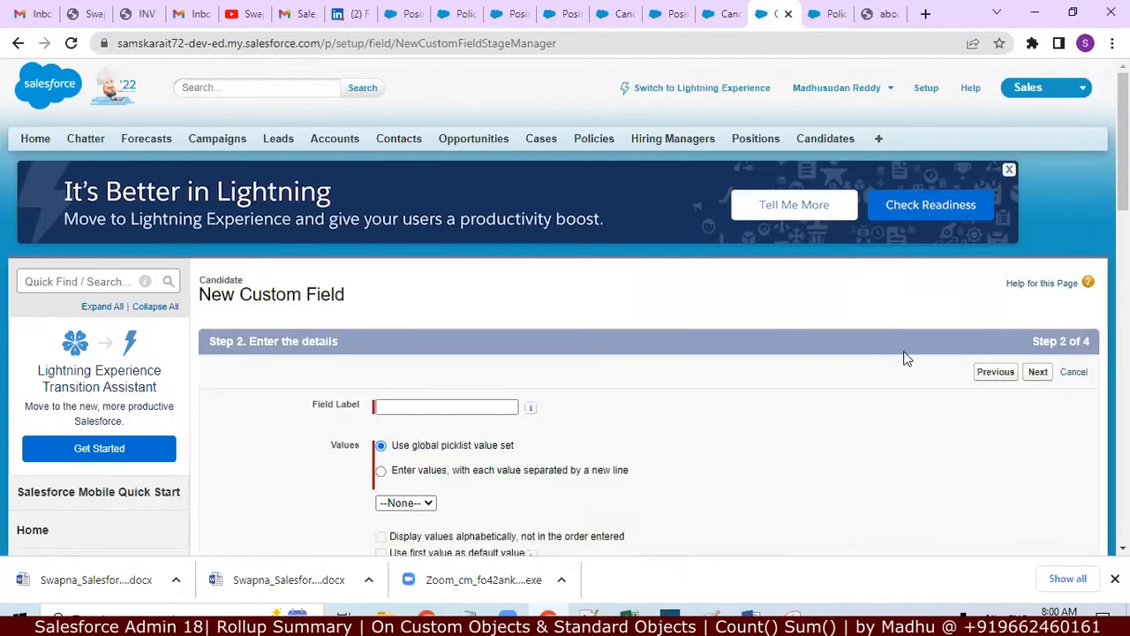
click(478, 405)
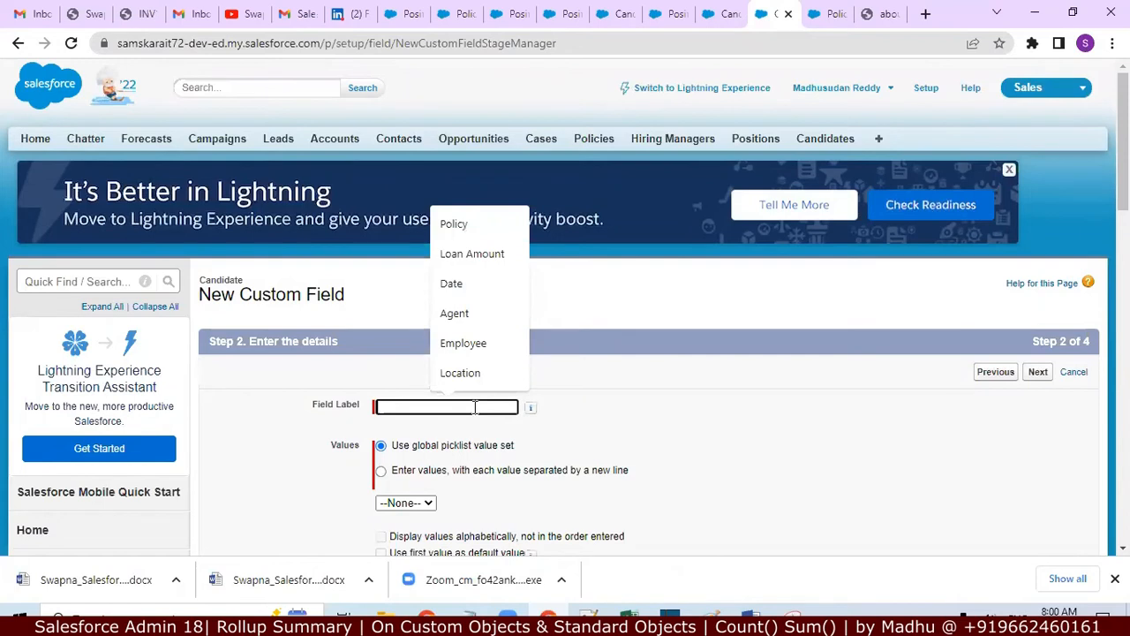
text(Imm)
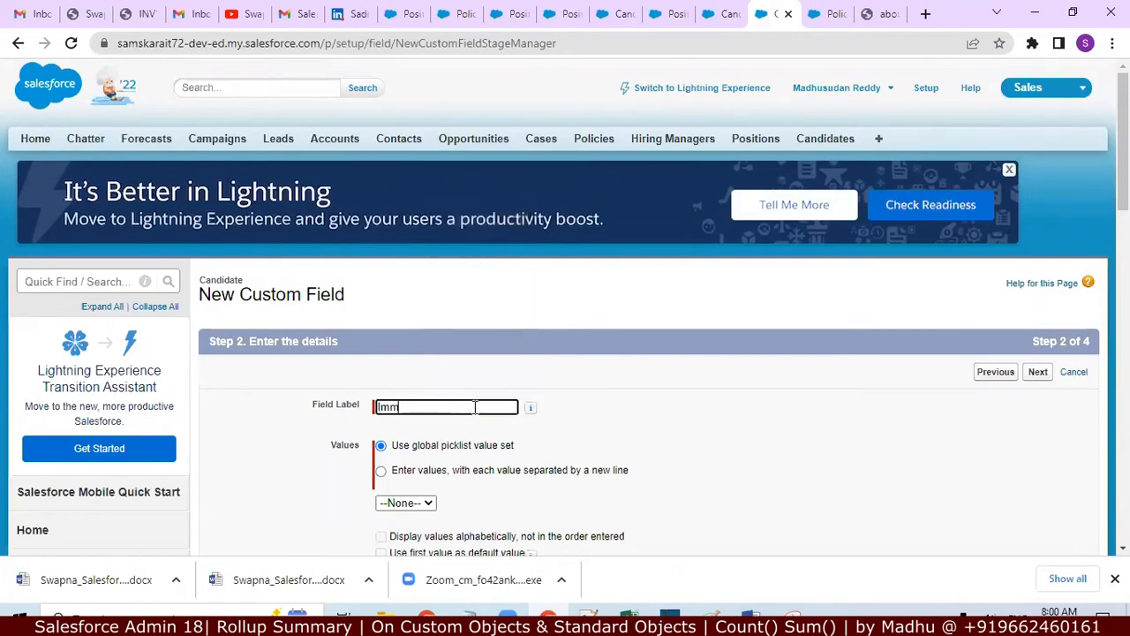
text(e)
key(BackSpace)
key(BackSpace)
key(BackSpace)
key(BackSpace)
text(Number o)
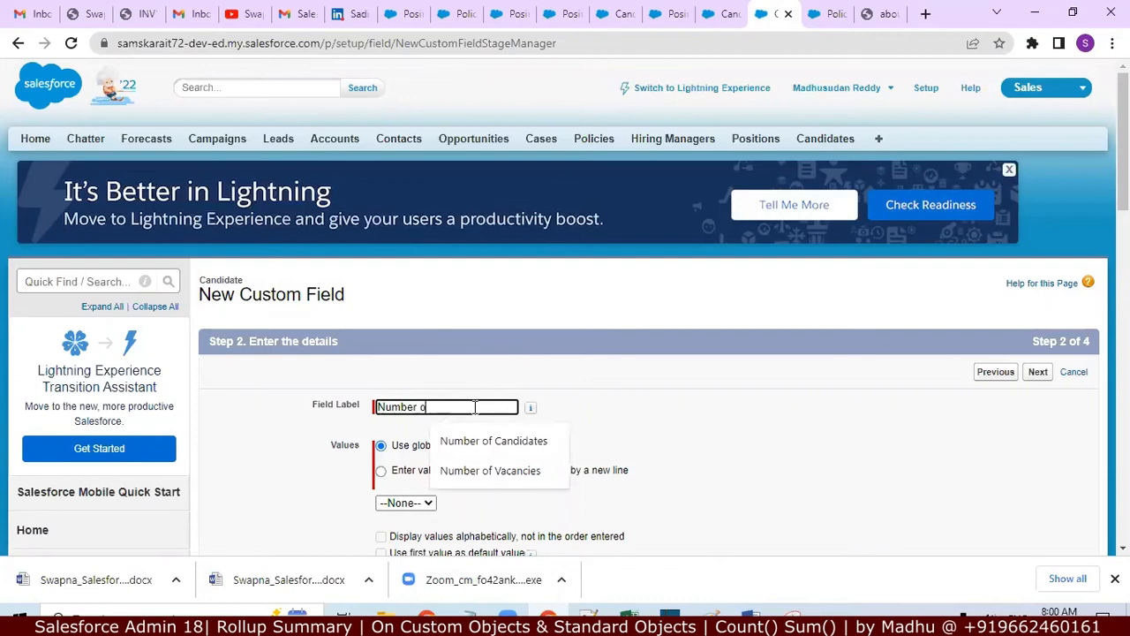
text(f Immediate)
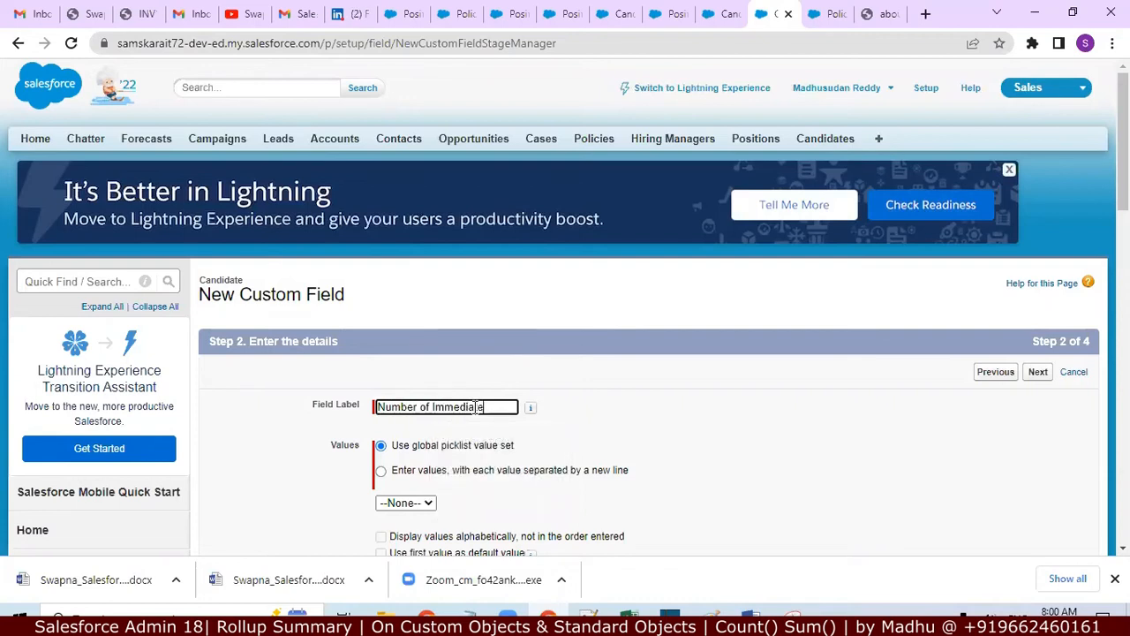
text( Joiners)
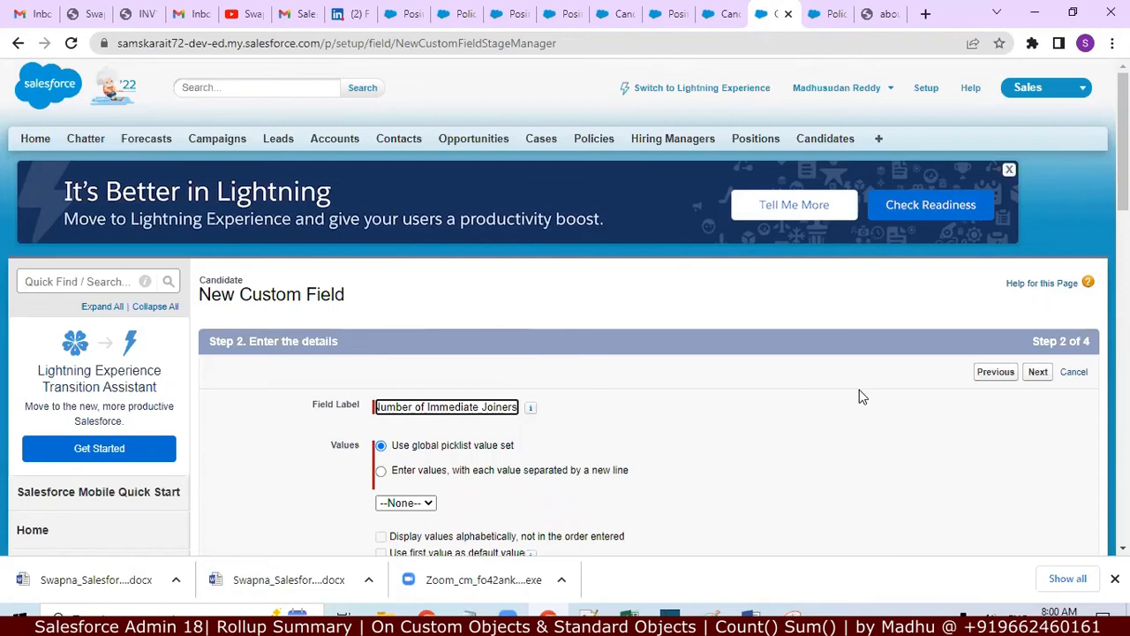
key(BackSpace)
key(BackSpace)
key(BackSpace)
key(BackSpace)
key(BackSpace)
key(BackSpace)
key(BackSpace)
key(BackSpace)
key(BackSpace)
key(BackSpace)
key(BackSpace)
key(BackSpace)
key(BackSpace)
key(BackSpace)
key(BackSpace)
key(BackSpace)
key(BackSpace)
key(BackSpace)
key(BackSpace)
key(BackSpace)
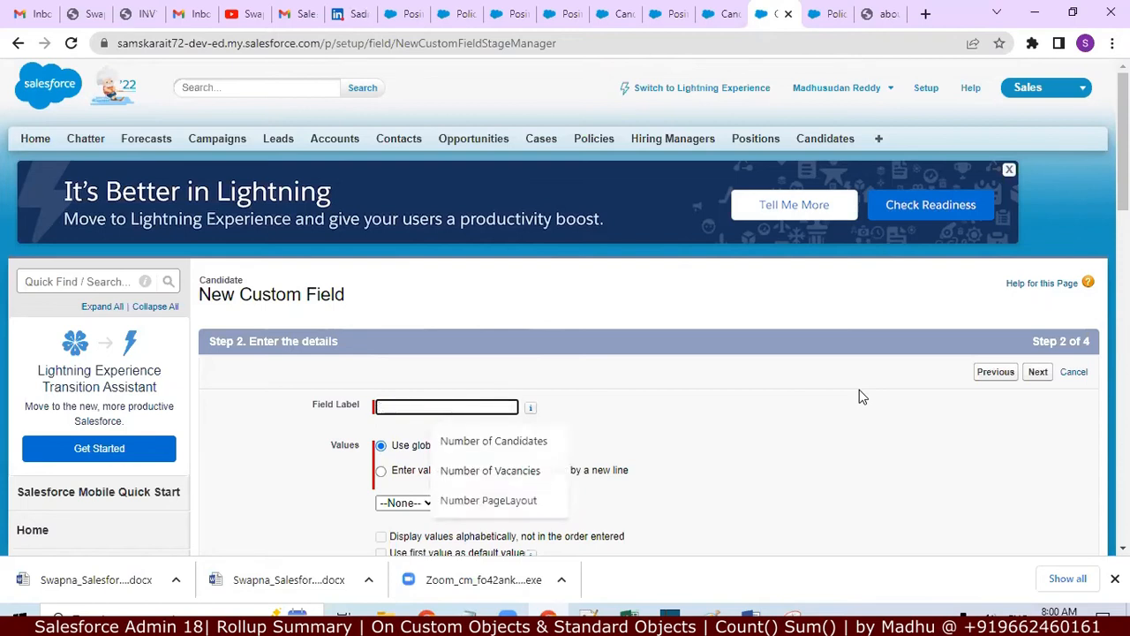
Set the new picklist field's label to "Notice Period"
text(Notice Period)
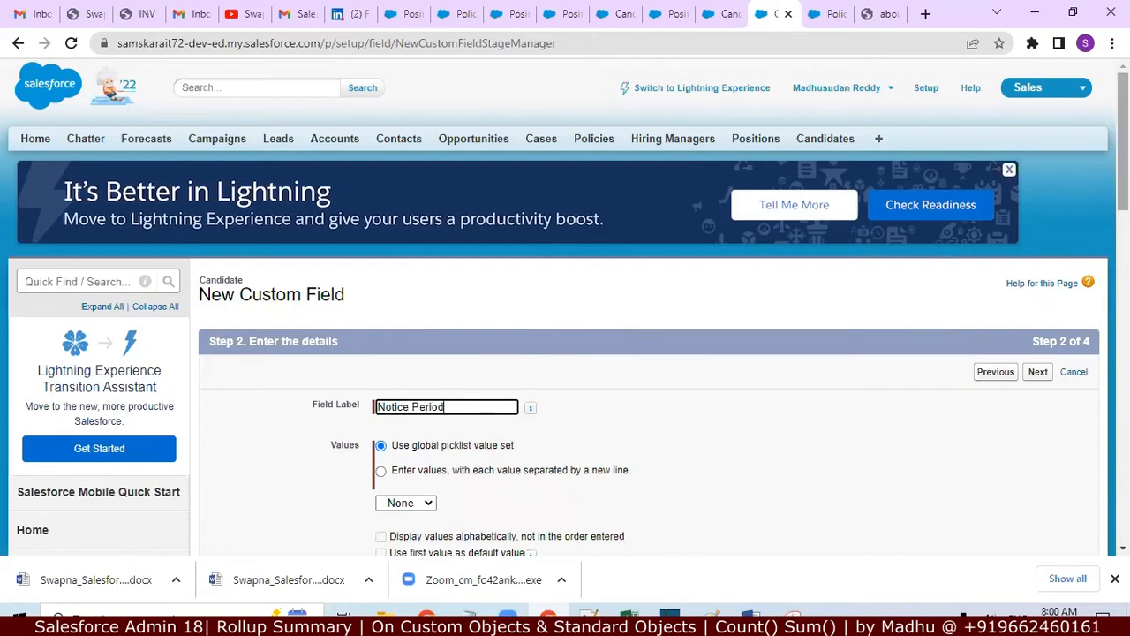
scroll(565, 309, down, 2)
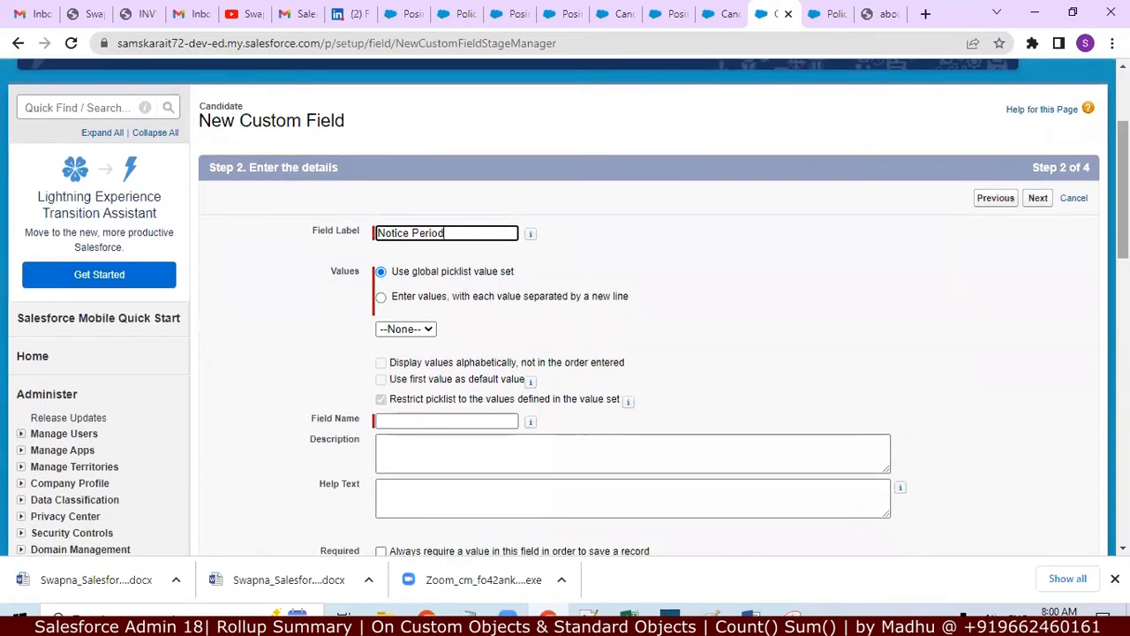
scroll(565, 309, down, 1)
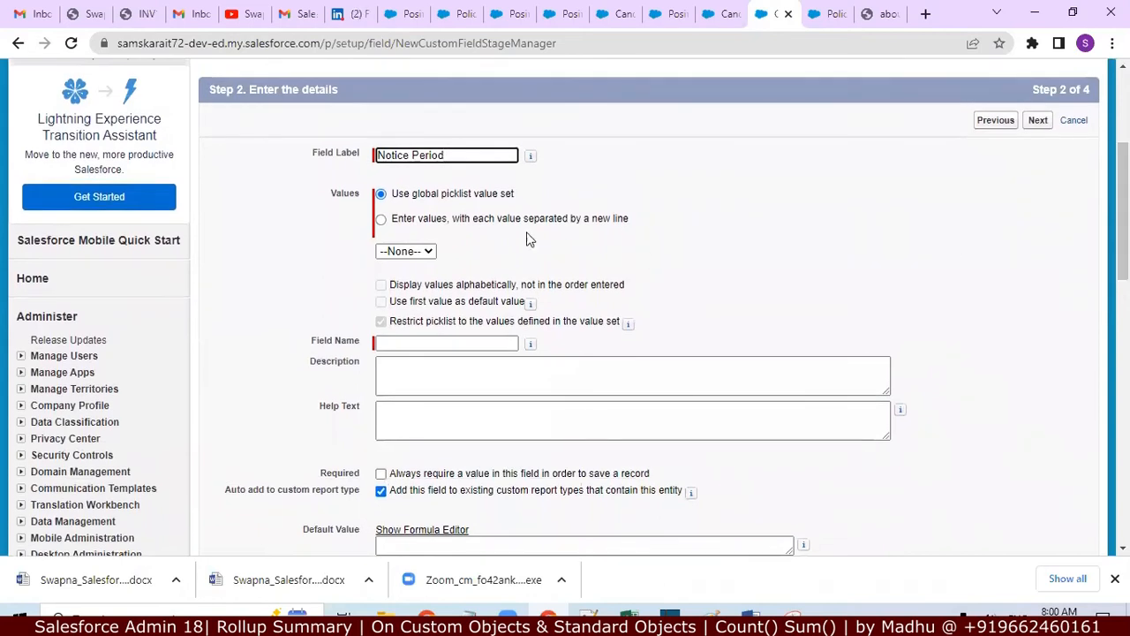
Check which global picklist value sets are available for the Notice Period field
click(382, 220)
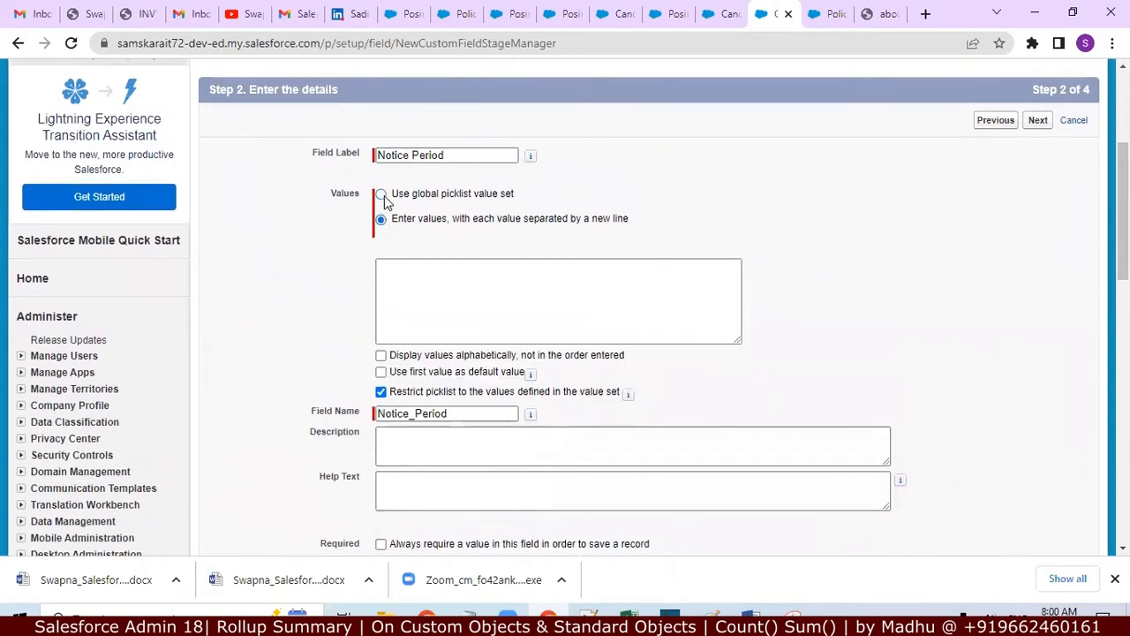
click(384, 195)
click(418, 255)
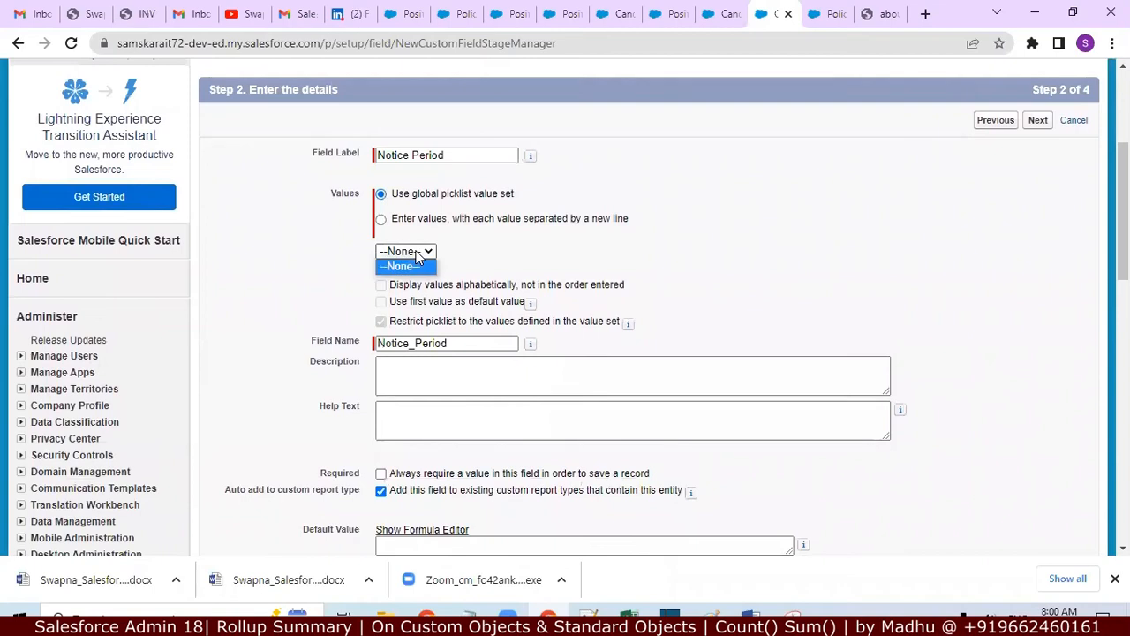
click(419, 255)
click(419, 255)
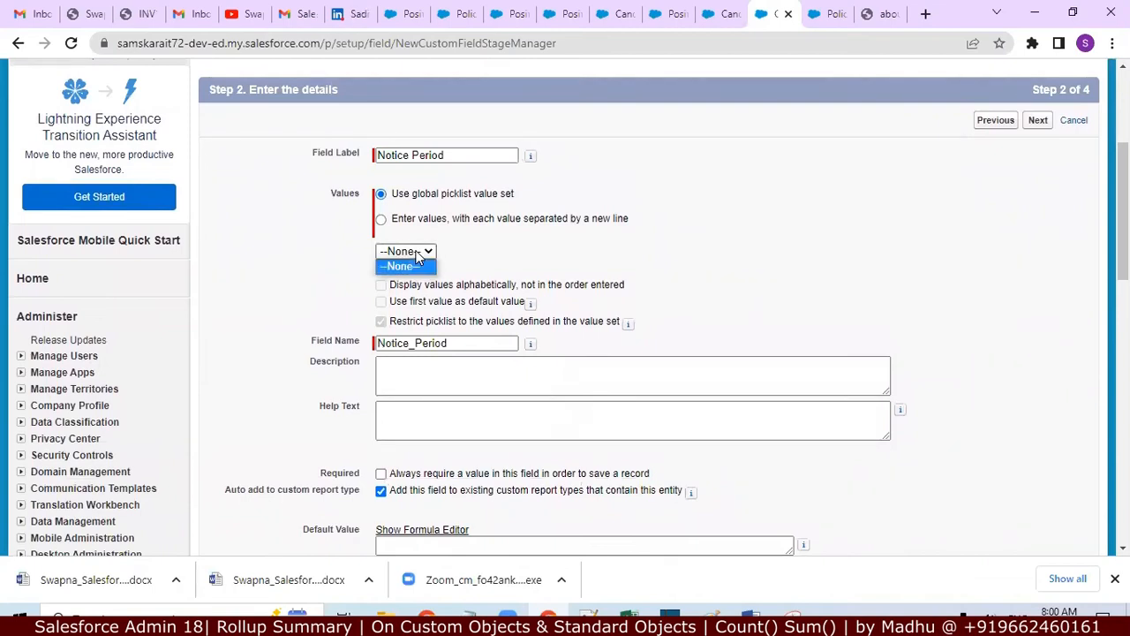
click(418, 255)
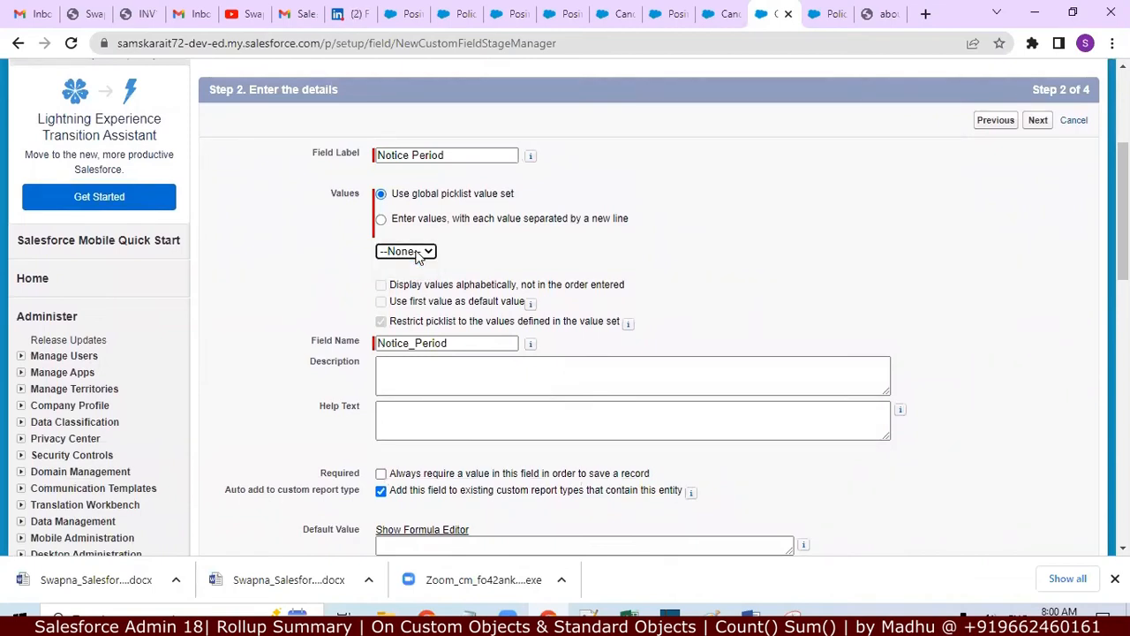
Give the field its own picklist values, one per line: Immediate, 15 Days, 30 Days, 45 Days and 2 Months
click(381, 220)
click(483, 284)
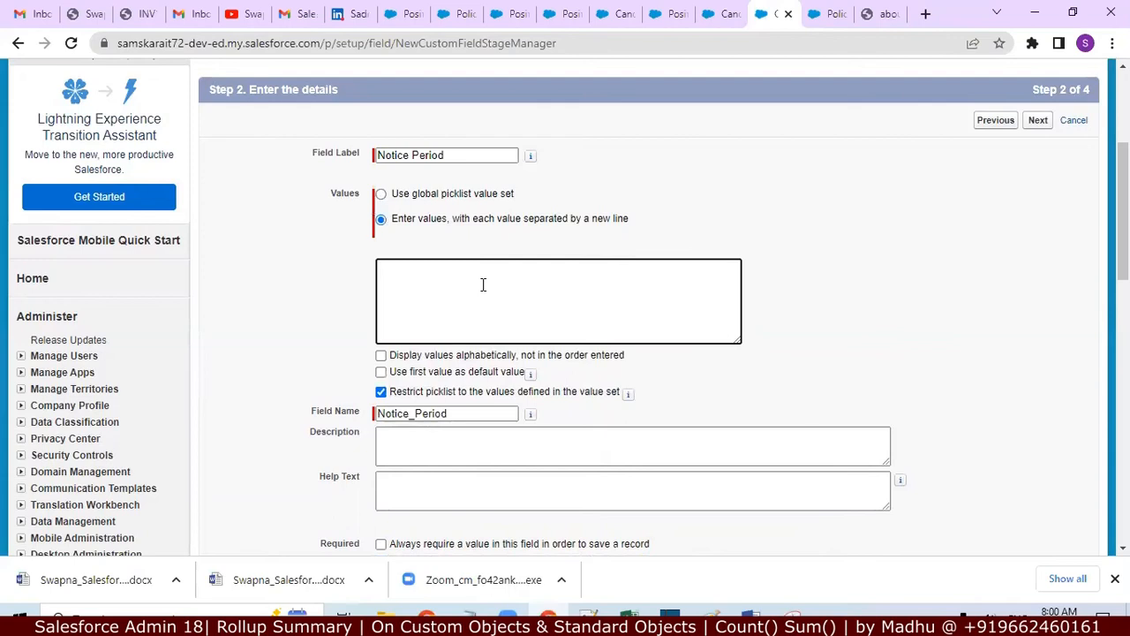
text(Immediate )
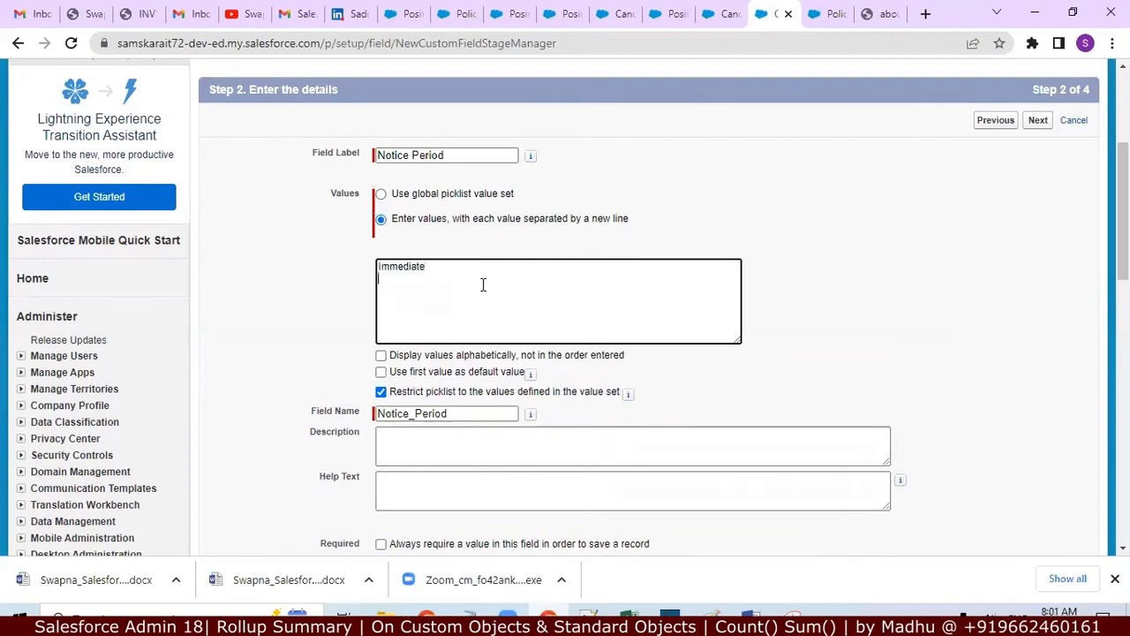
text(15 Days)
key(Return)
text(30 Days)
key(Return)
text(45 Days)
key(Return)
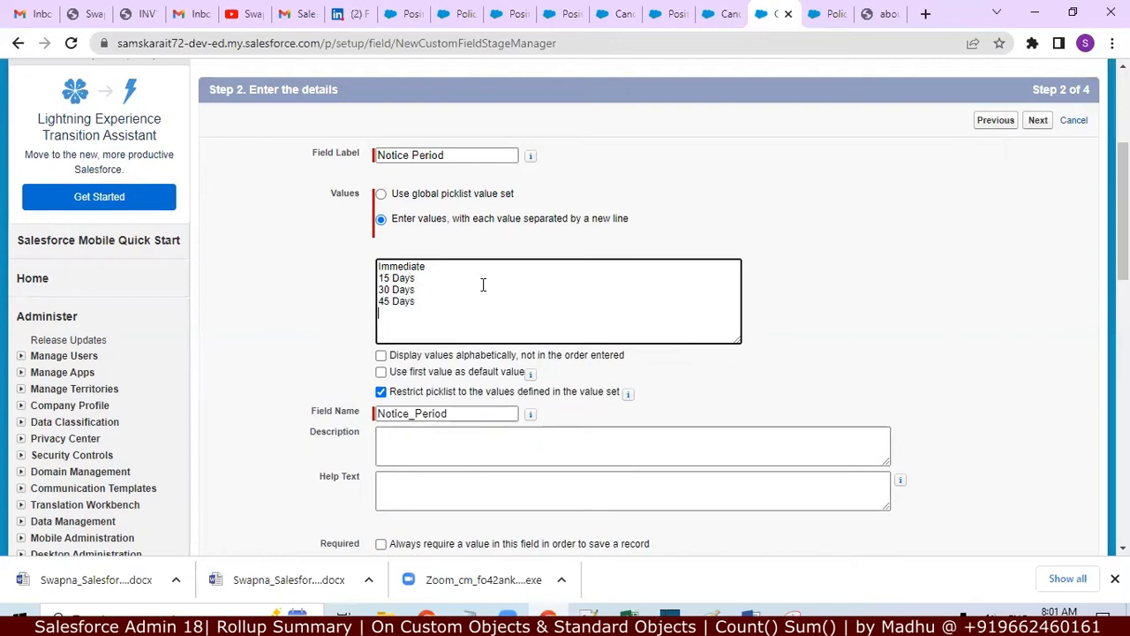
text(2 Months)
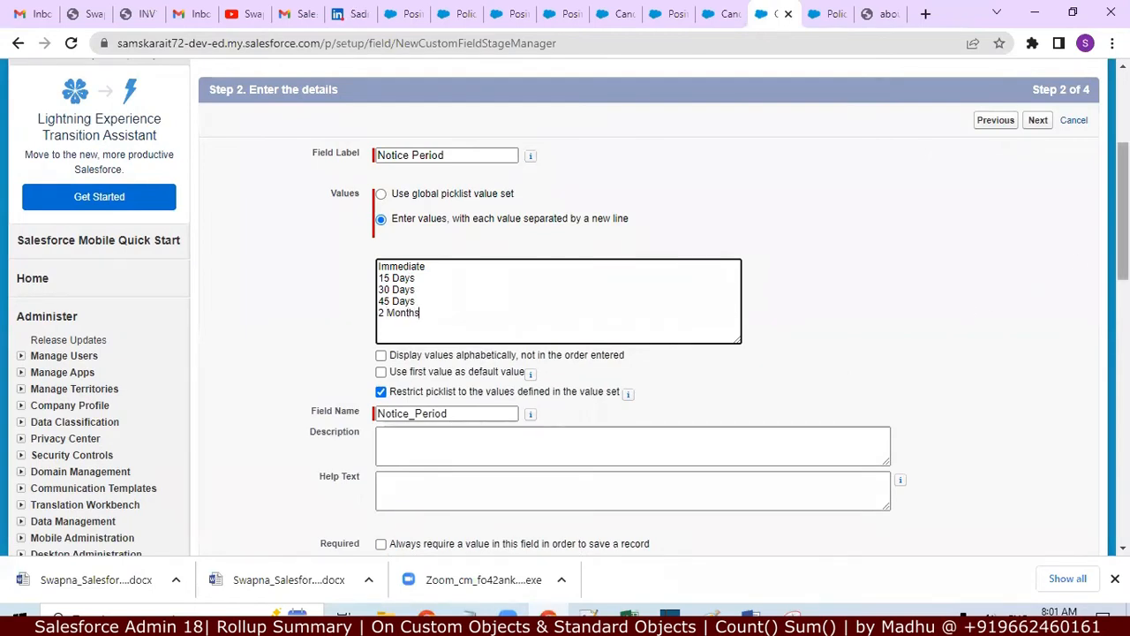
scroll(1121, 212, down, 1)
scroll(618, 309, down, 4)
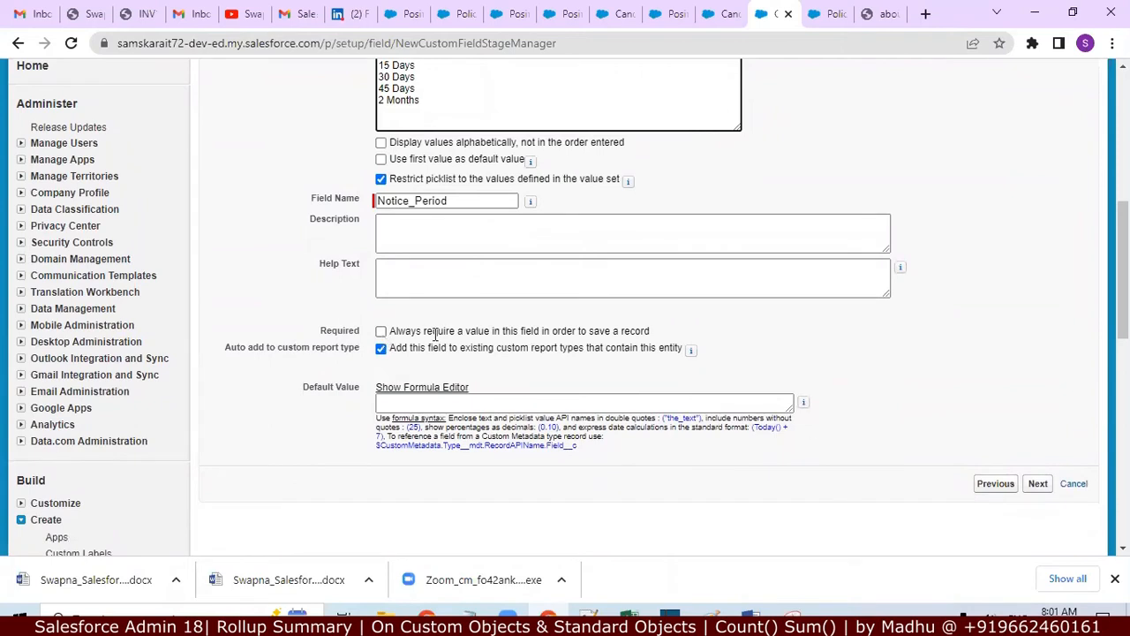
Finish the Notice Period picklist field with the default field-level security and page layout settings, and save it on the Candidate object
click(1039, 482)
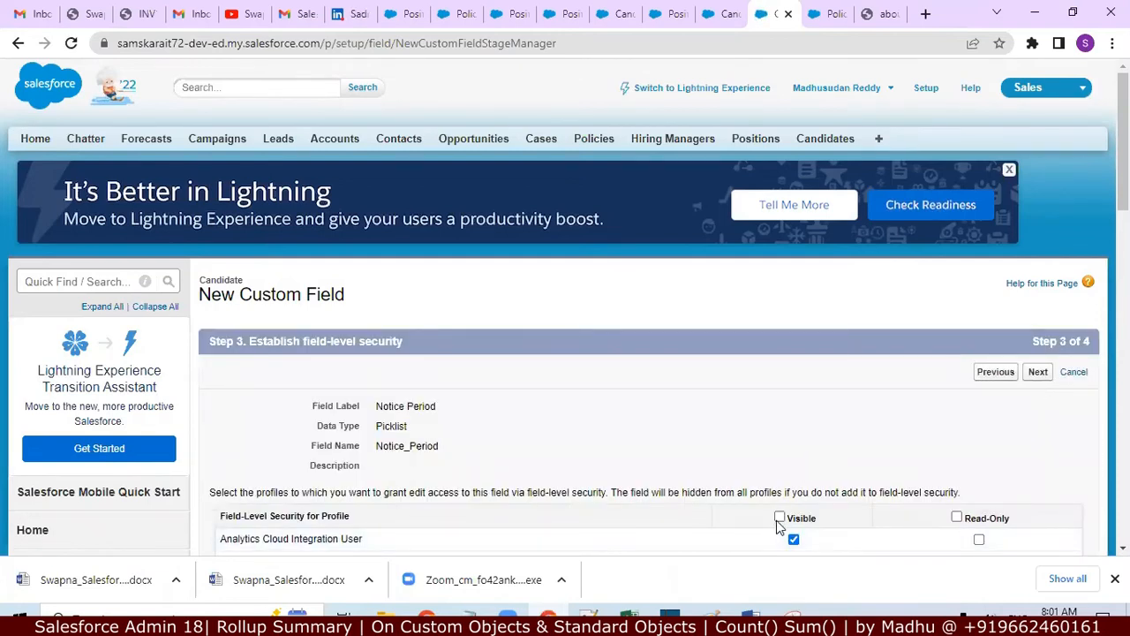
click(1037, 372)
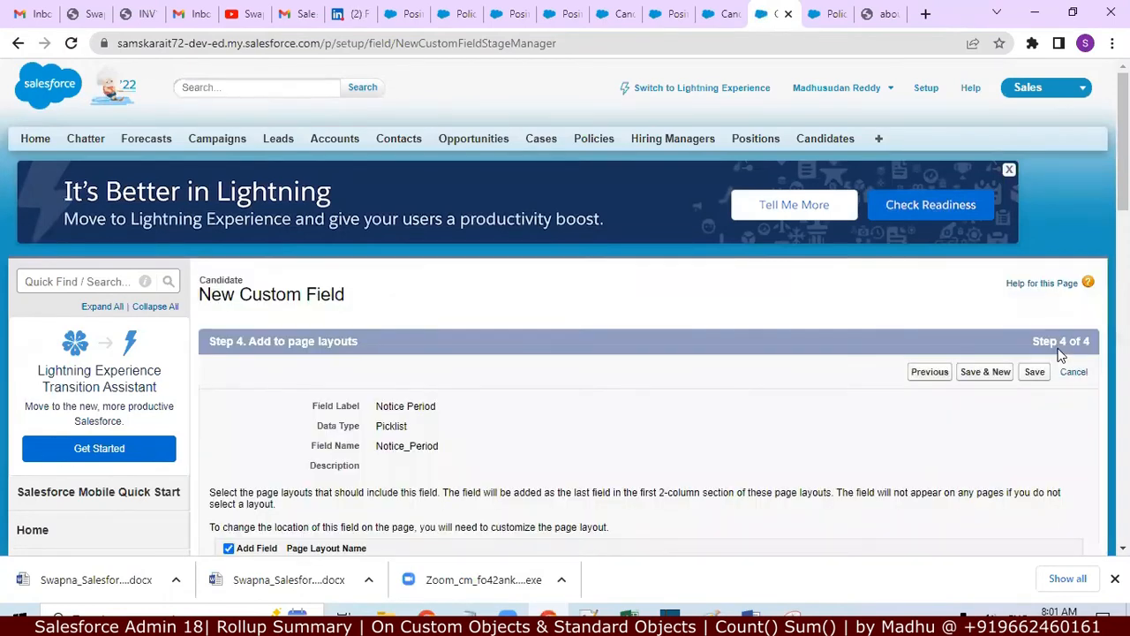
click(1034, 372)
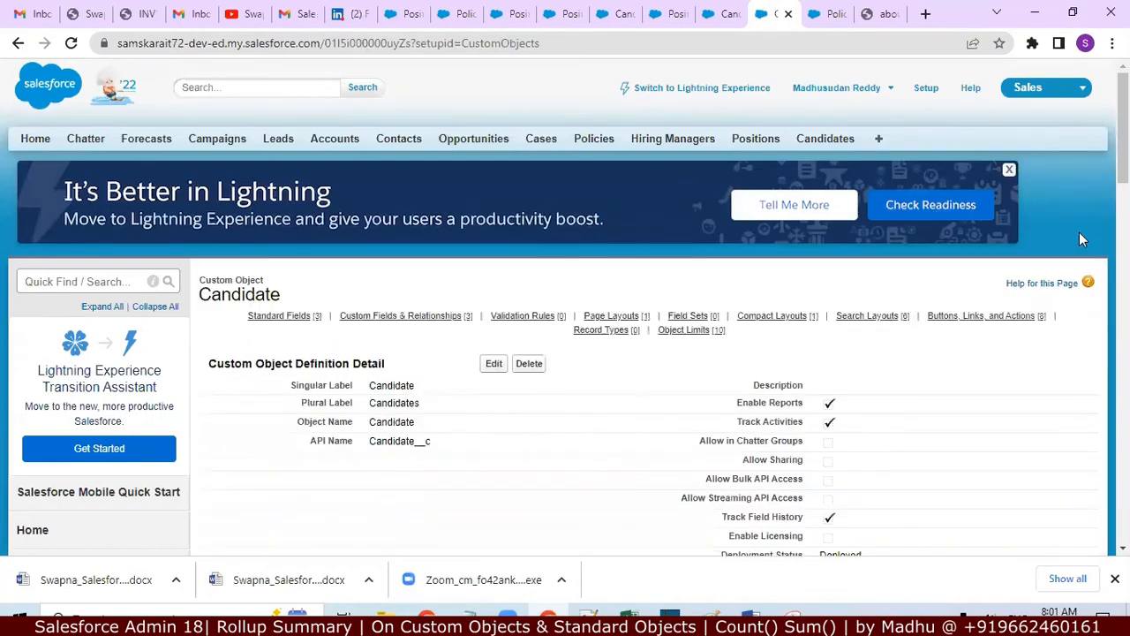
scroll(565, 309, down, 5)
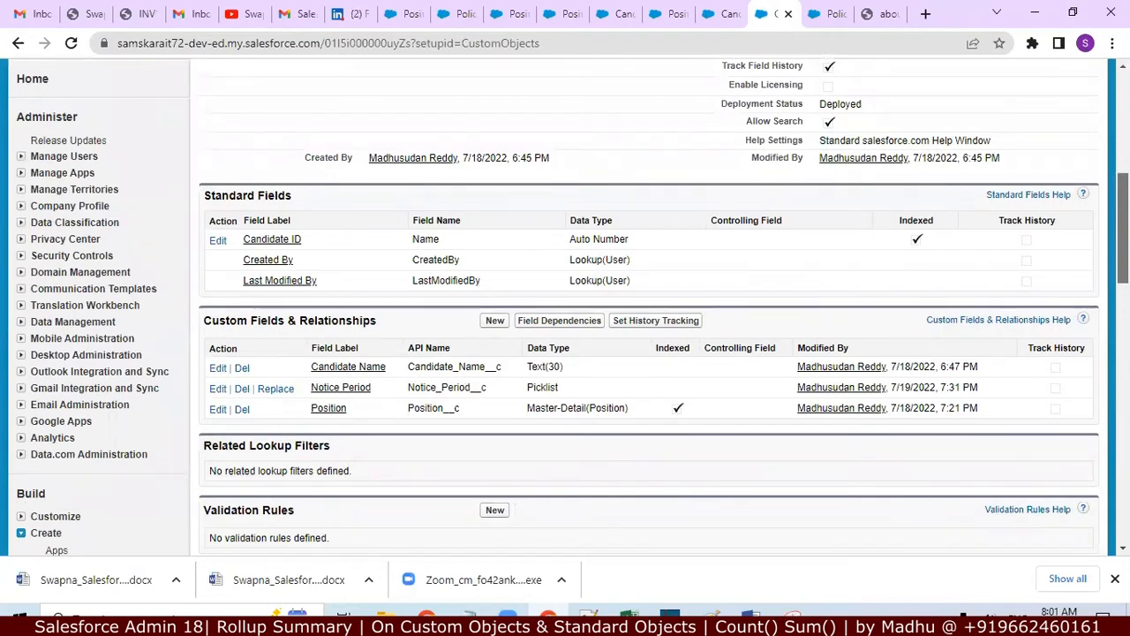
scroll(878, 133, up, 5)
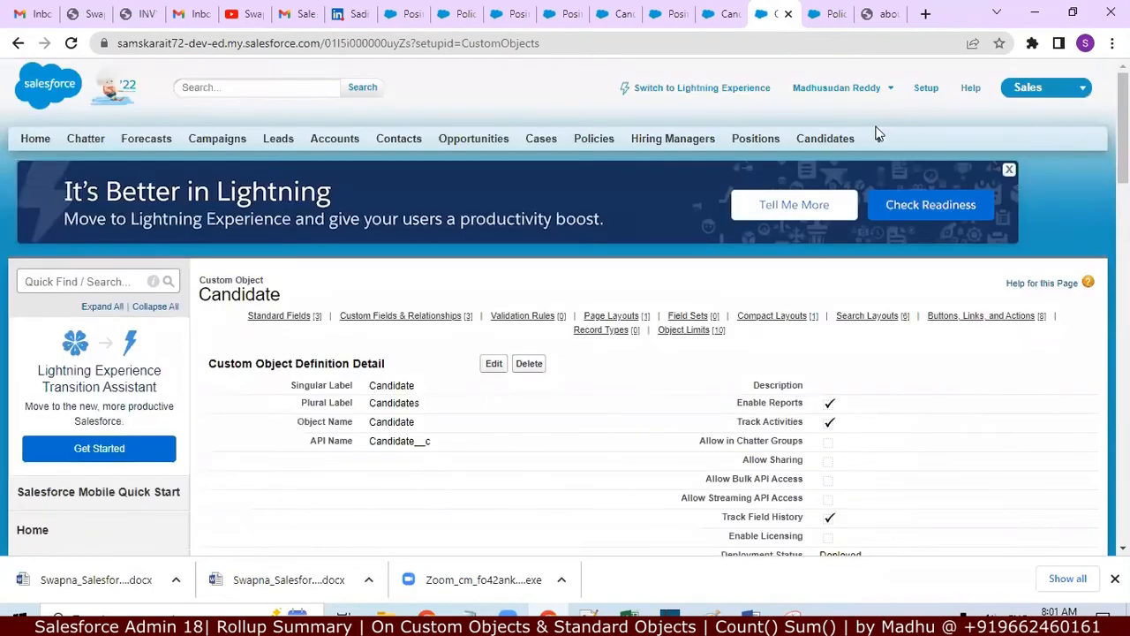
Set Notice Period to Immediate on the first recent candidate, who is linked to the Salesforce Architect position, and save the record
click(824, 139)
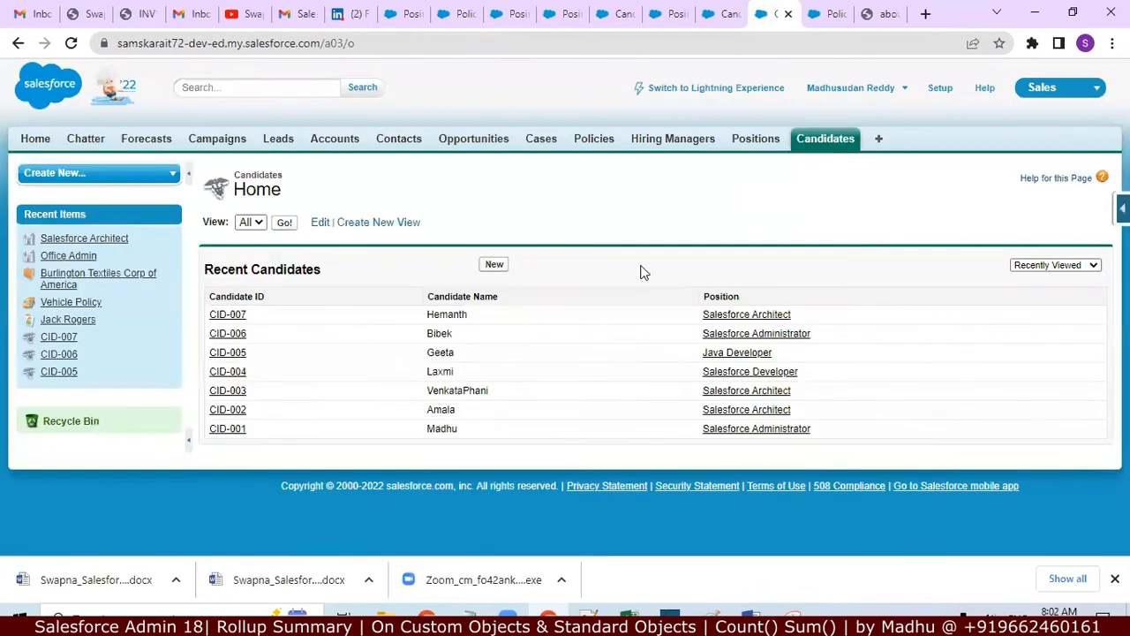
click(231, 316)
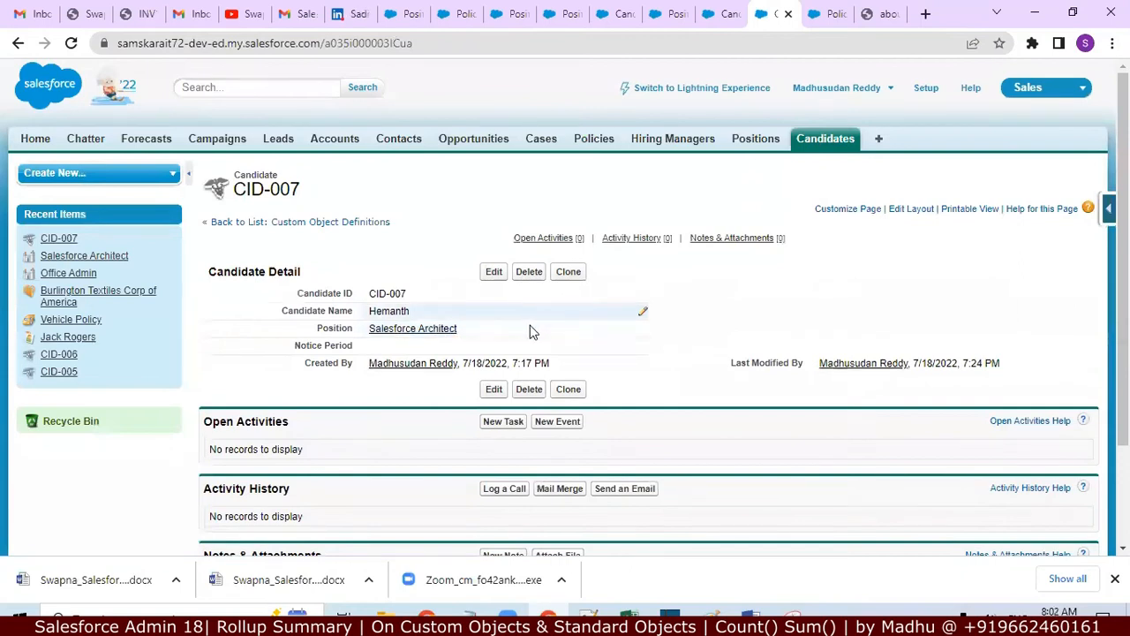
double_click(642, 351)
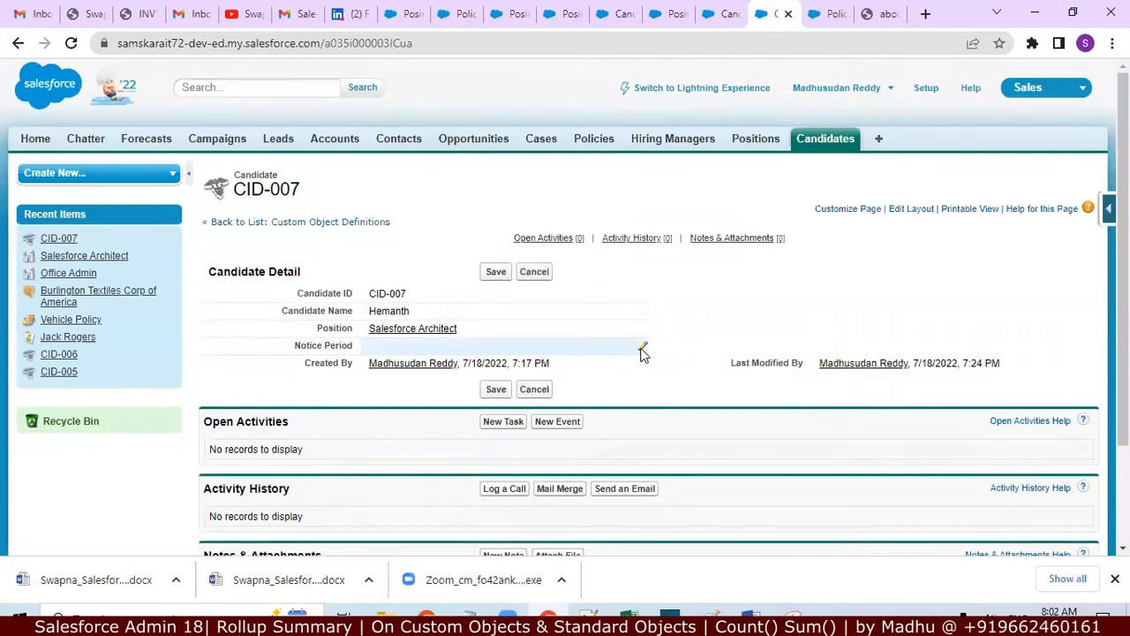
click(433, 348)
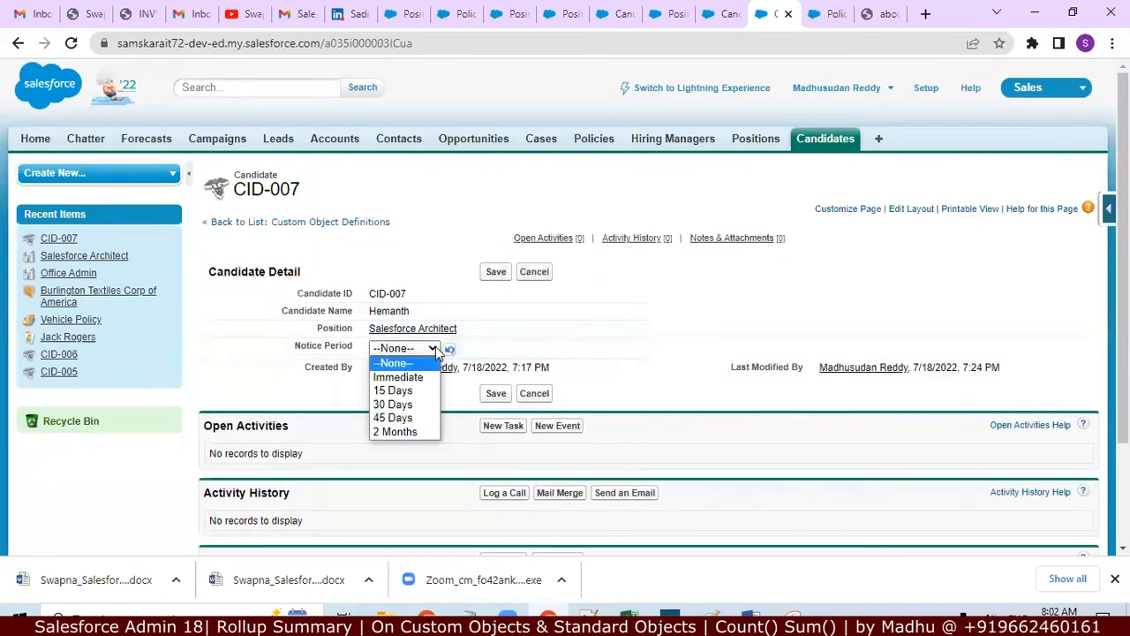
click(412, 375)
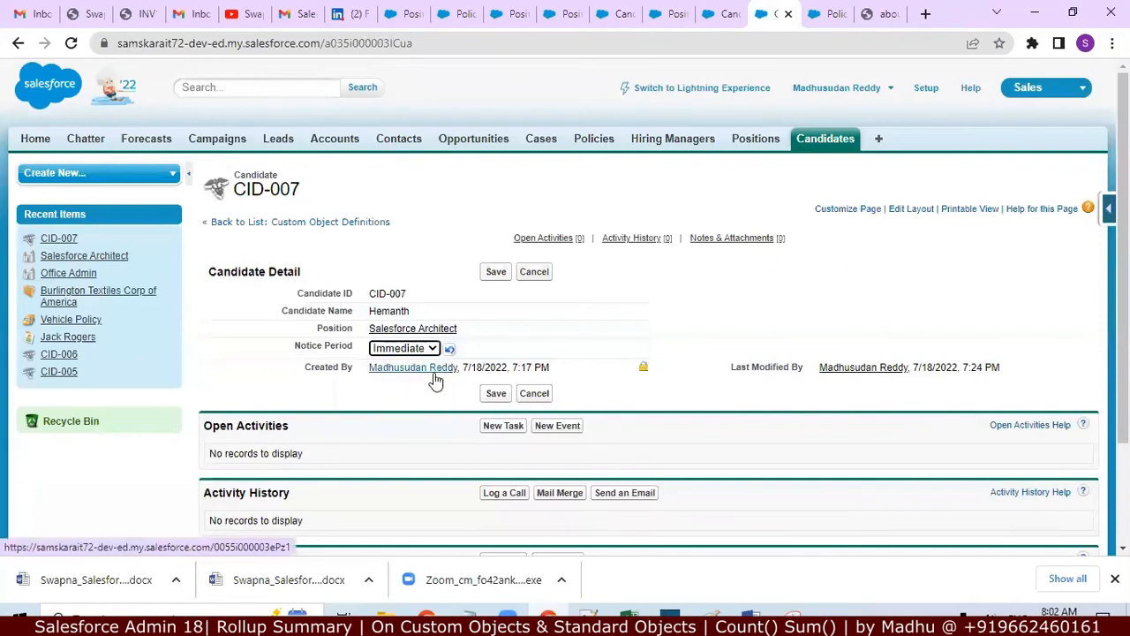
click(498, 393)
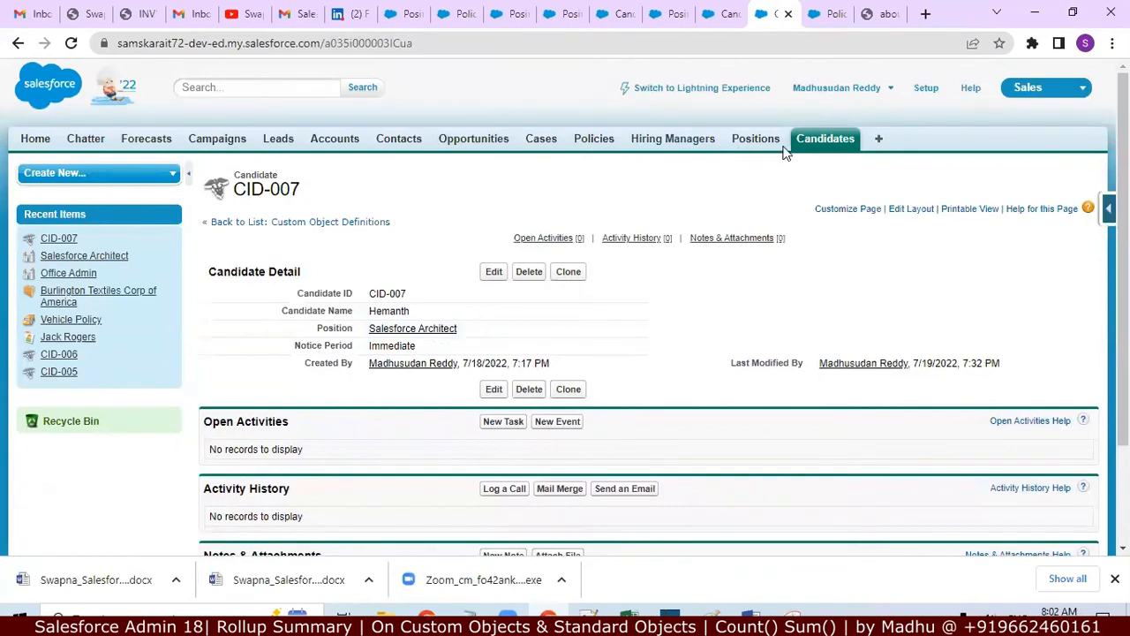
Set Notice Period to Immediate on the second recent candidate, who is linked to the Salesforce Administrator position, and save the record
click(814, 147)
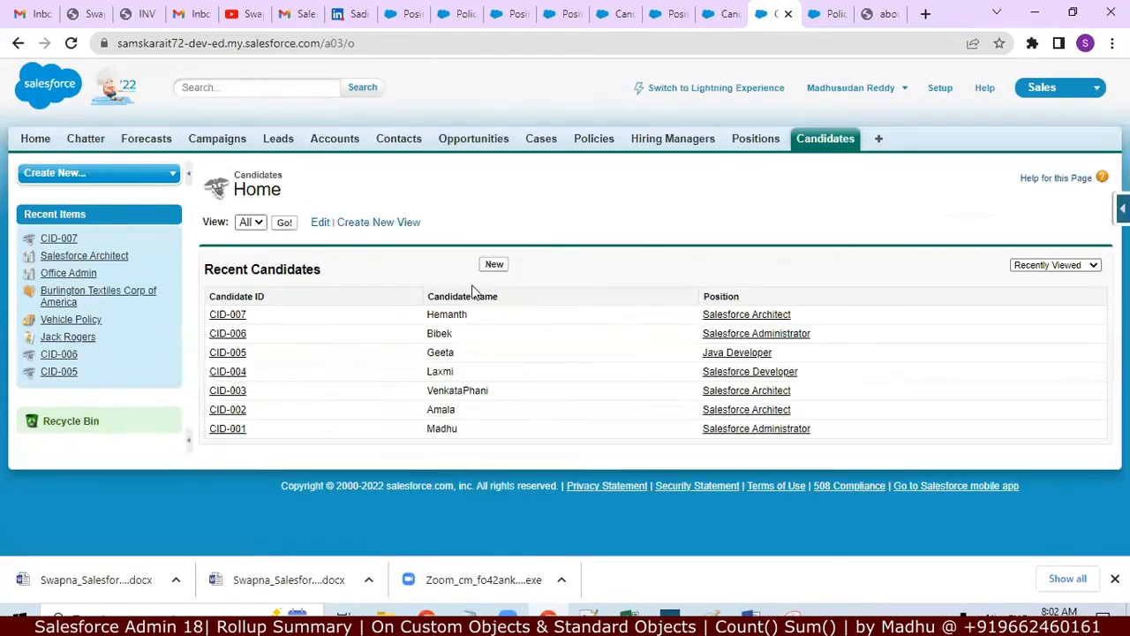
click(234, 333)
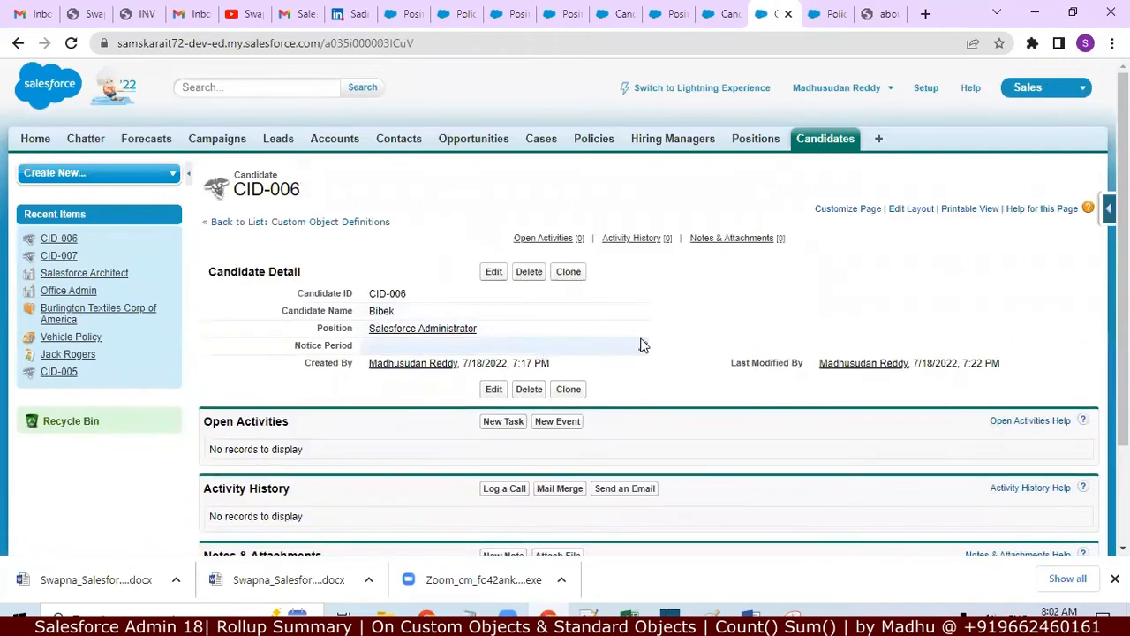
double_click(642, 346)
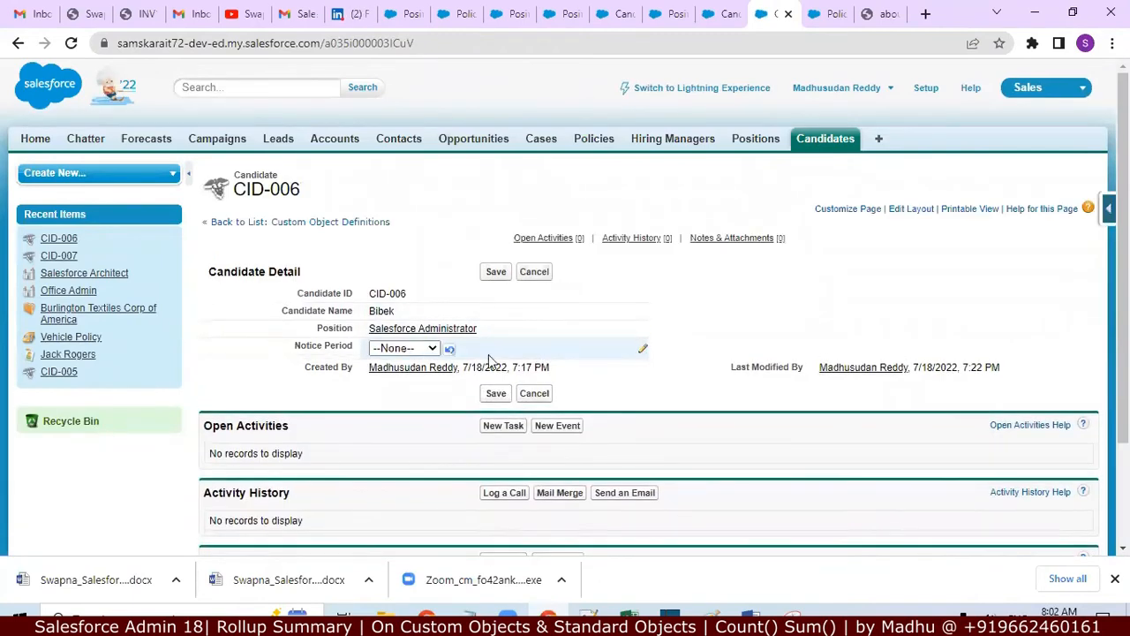
click(430, 350)
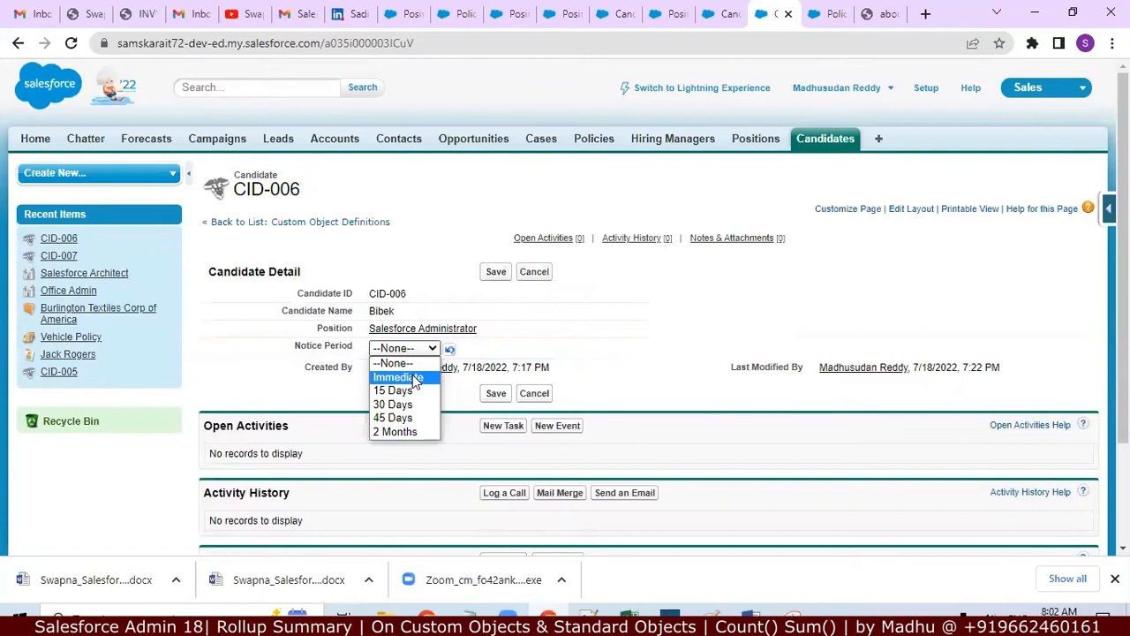
click(412, 376)
click(495, 396)
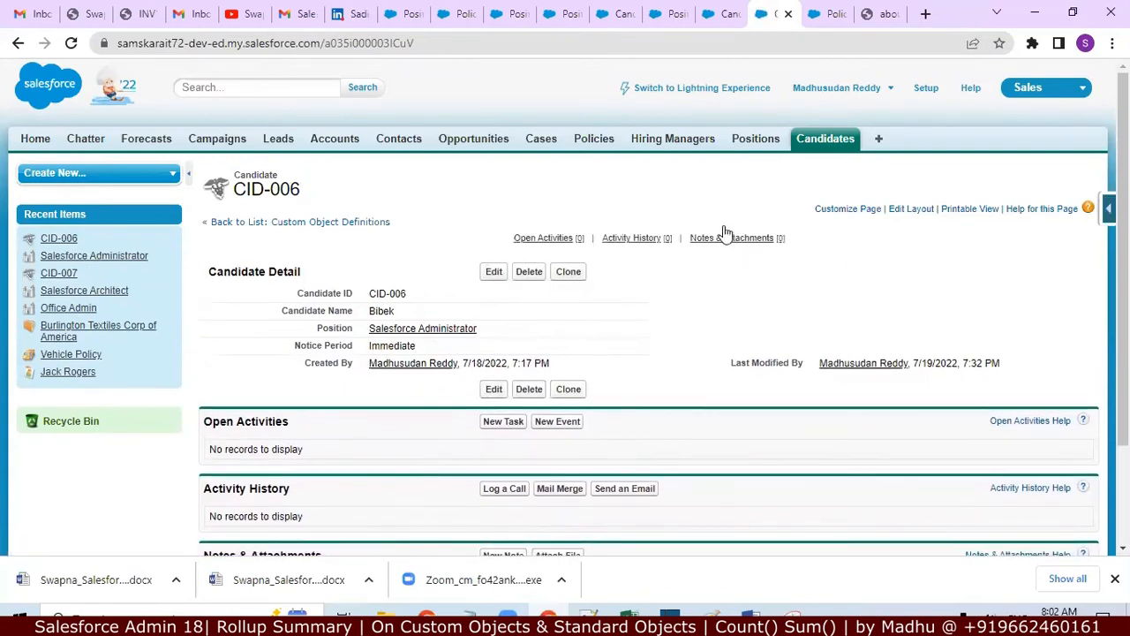
Start a new custom field on the Position object with Roll-Up Summary as the data type and continue to its details
click(757, 145)
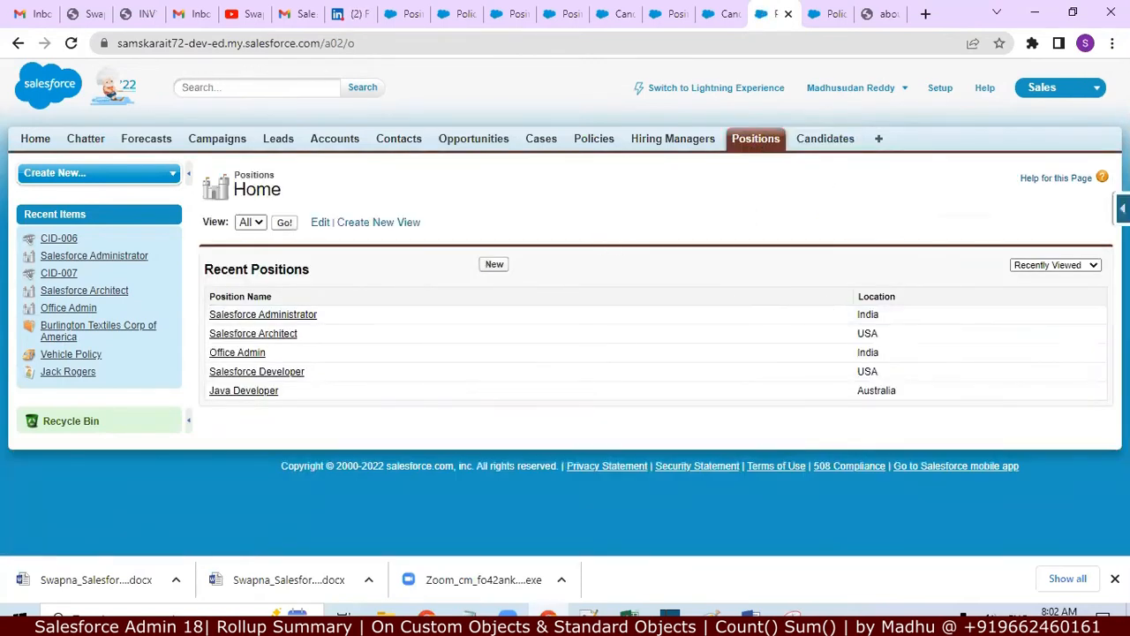
mouse_move(1122, 209)
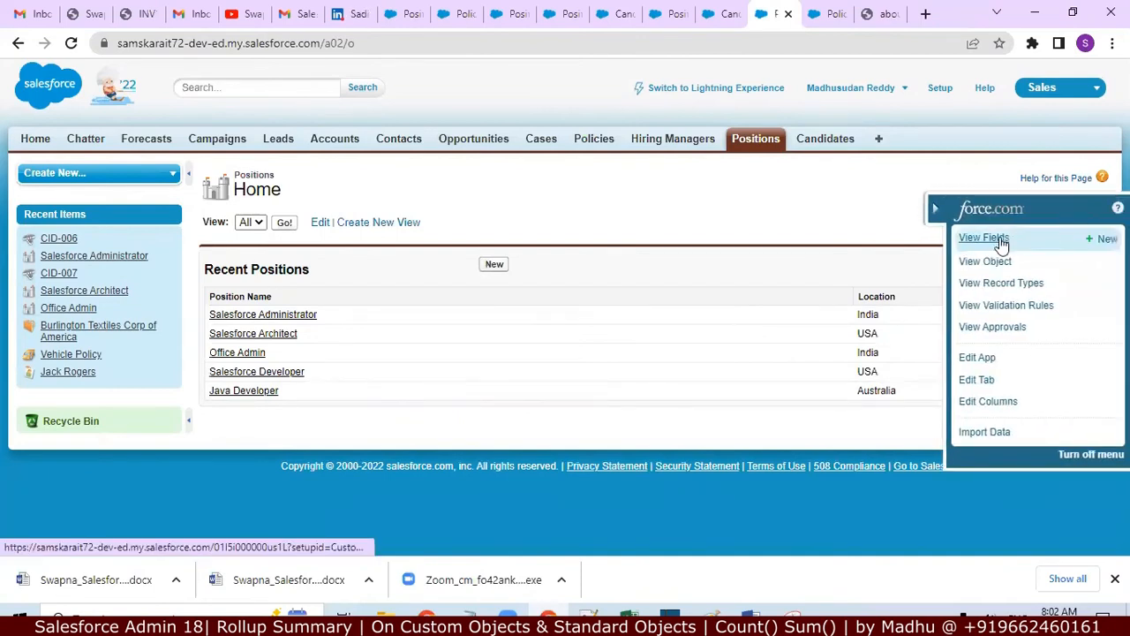
click(1004, 243)
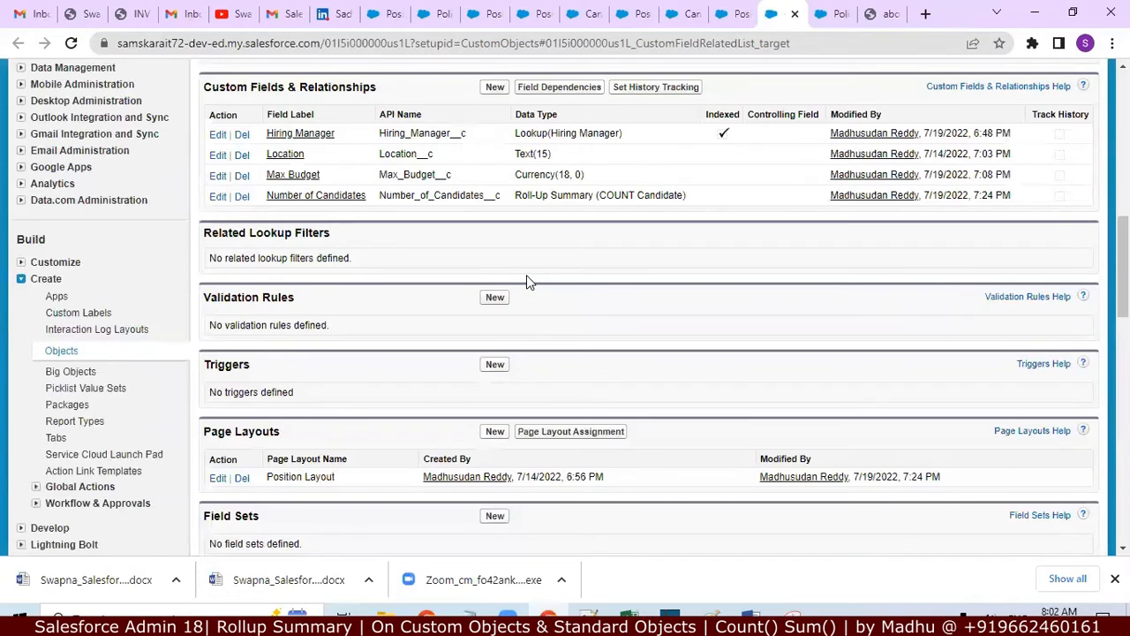
click(492, 90)
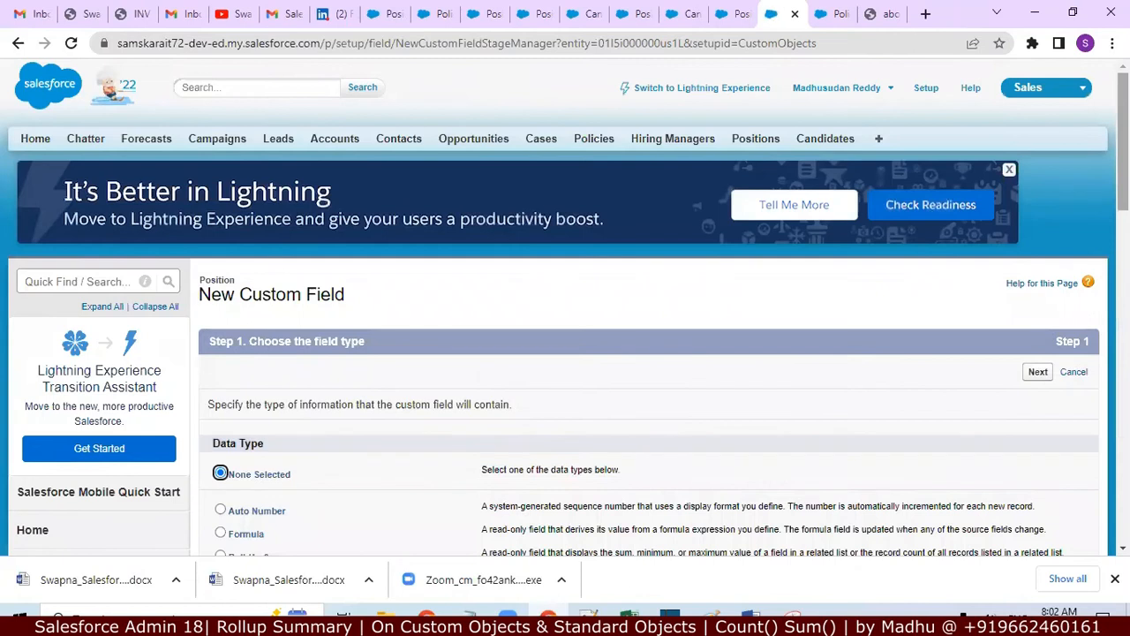
scroll(630, 215, down, 2)
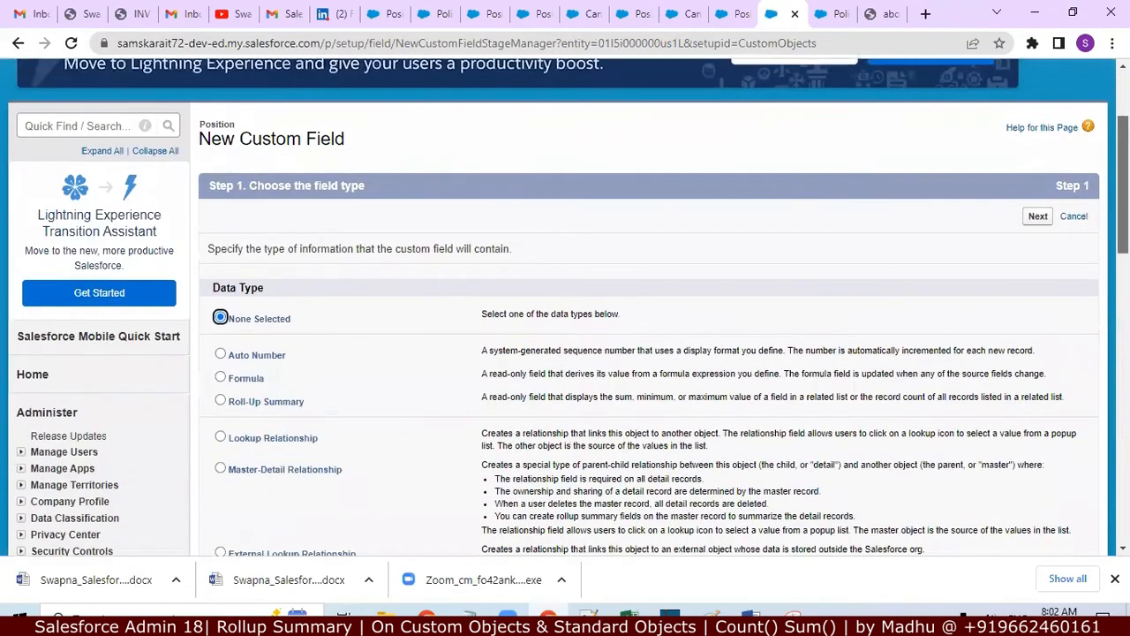
click(220, 401)
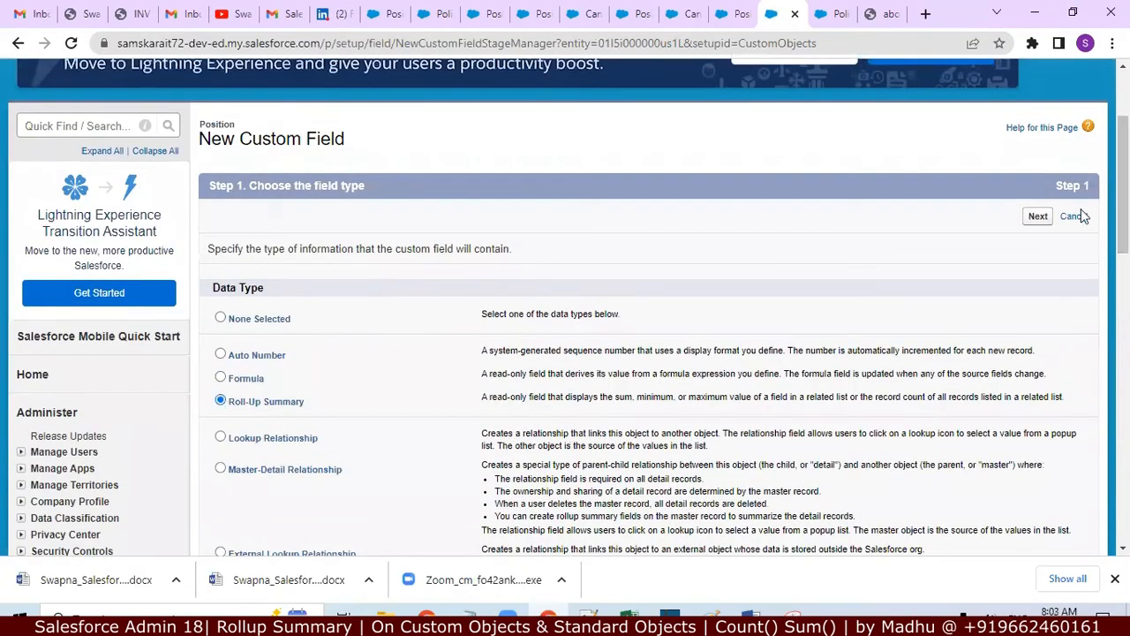
click(1040, 219)
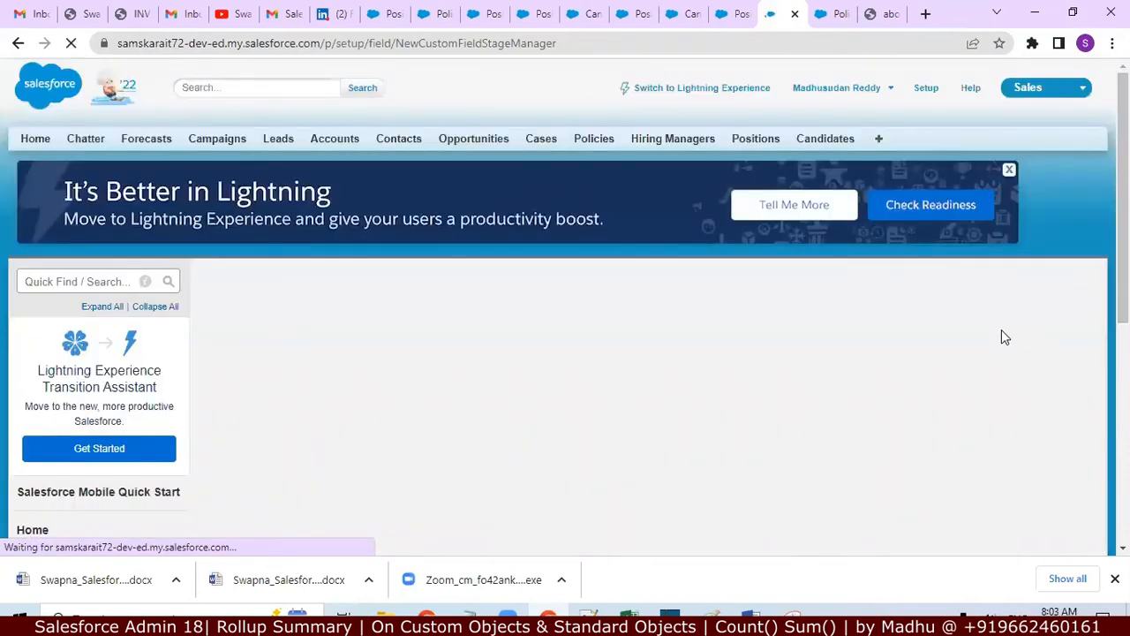
Label the roll-up summary field "No Immediate Joiners" with the field name No_Immediate_Joiners, and continue to the summary calculation
click(483, 407)
text(N)
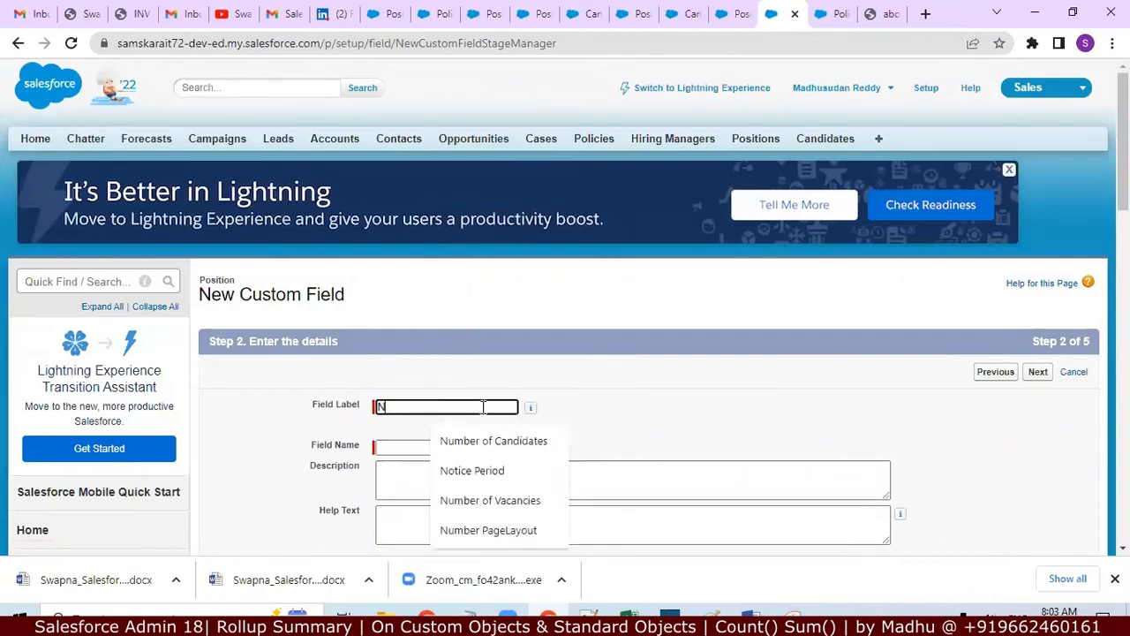
text(o.)
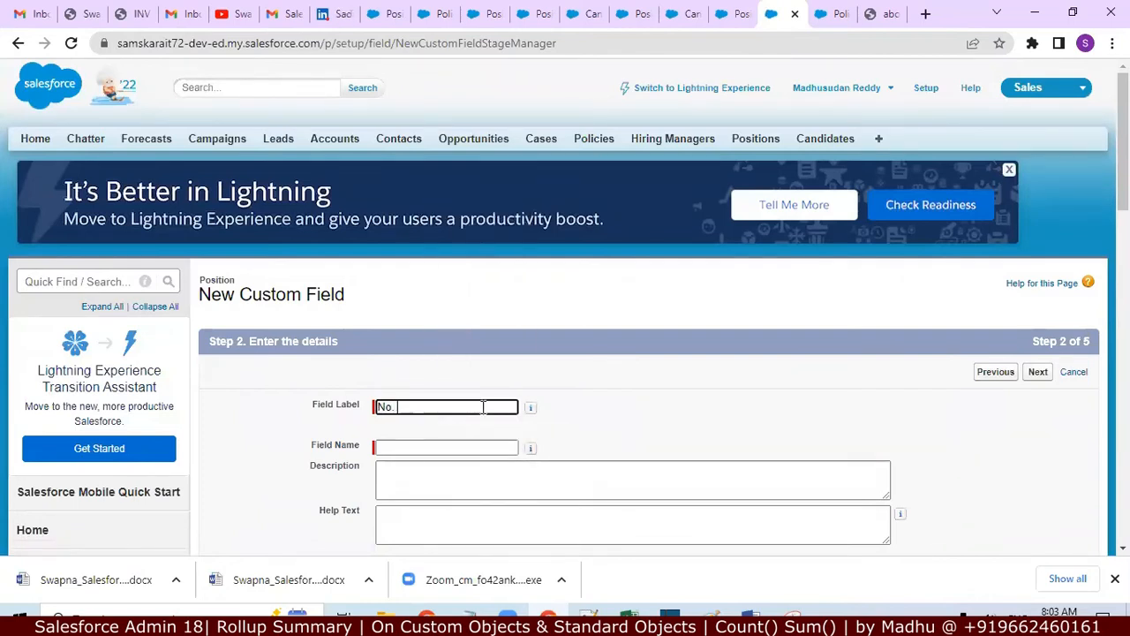
key(BackSpace)
text(o)
text(mmediate Joiners)
key(Tab)
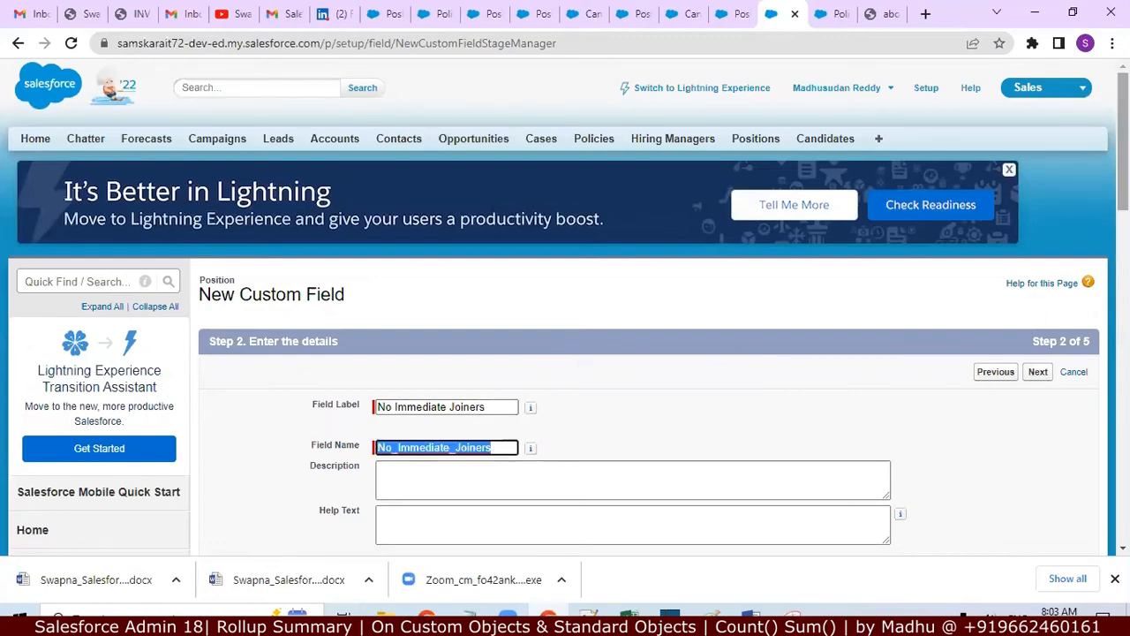
scroll(1122, 141, down, 1)
scroll(1122, 142, down, 1)
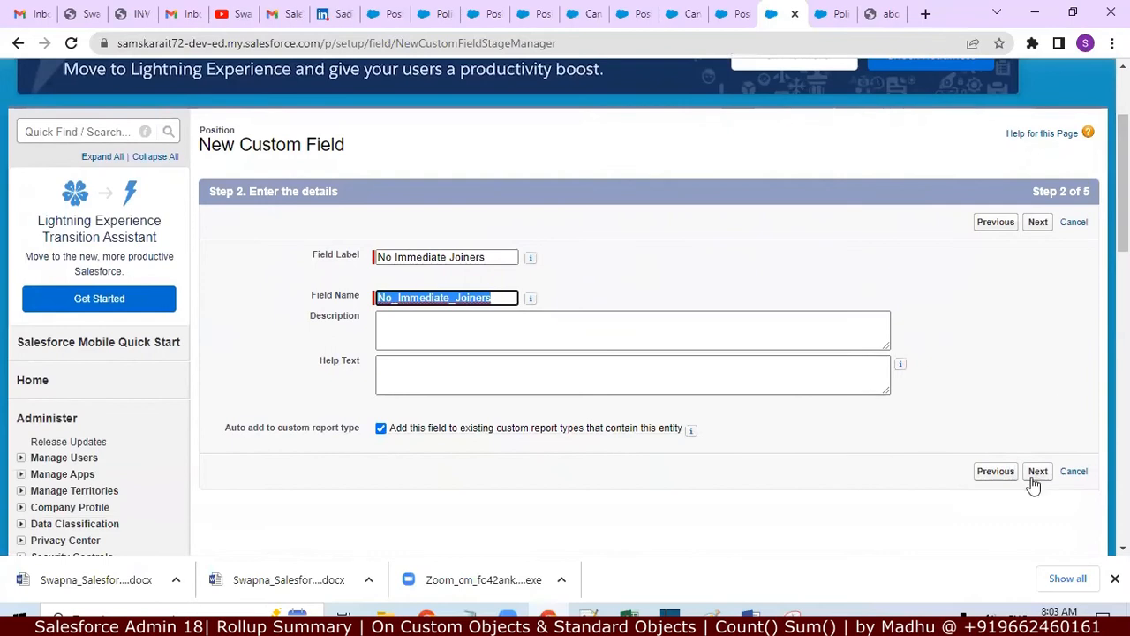
click(1037, 509)
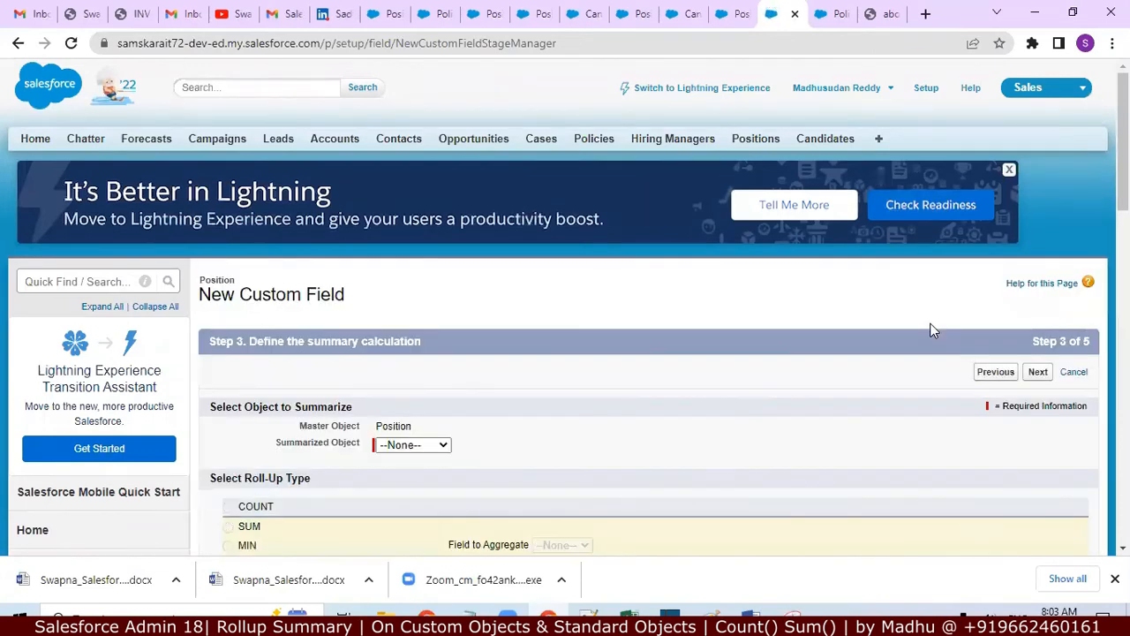
Define the roll-up as a COUNT of Candidates that includes only records meeting certain criteria
click(429, 447)
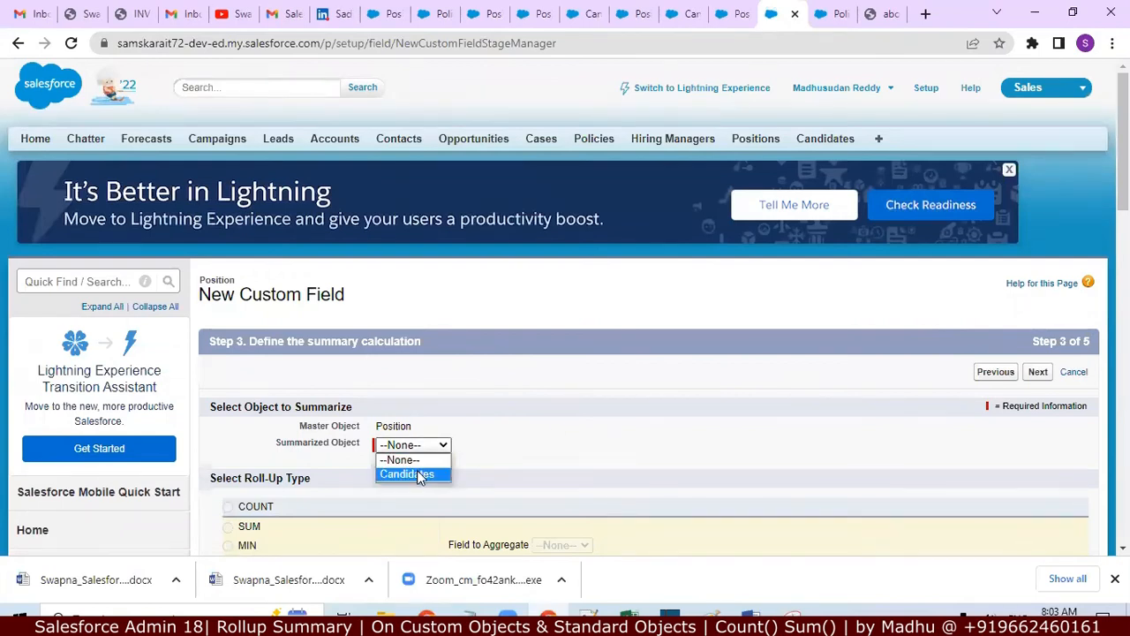
click(417, 469)
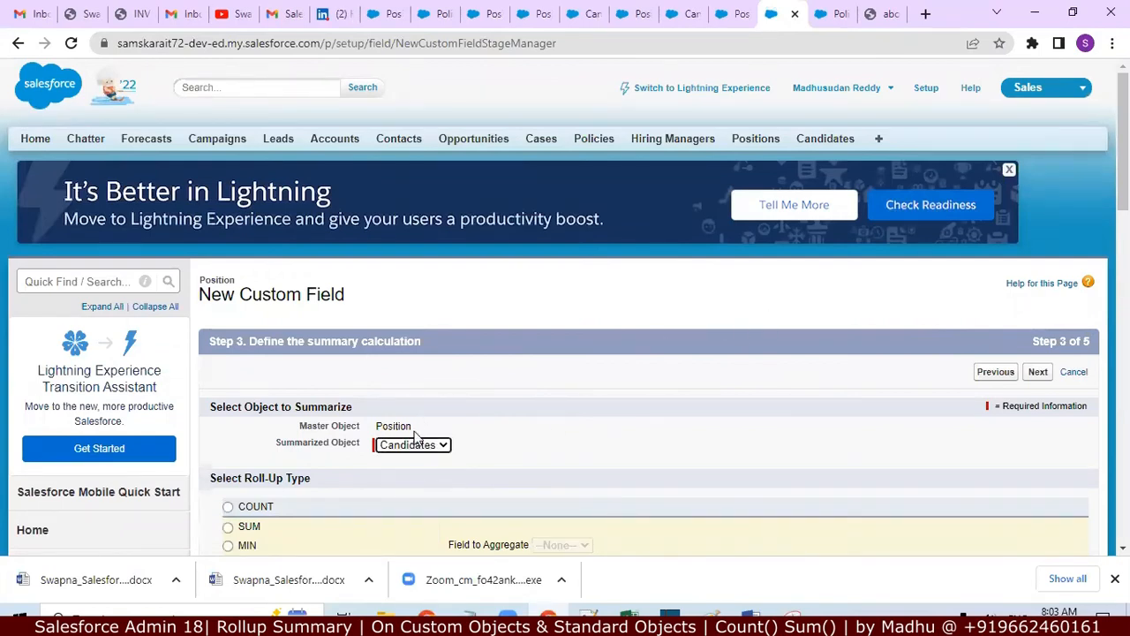
click(420, 449)
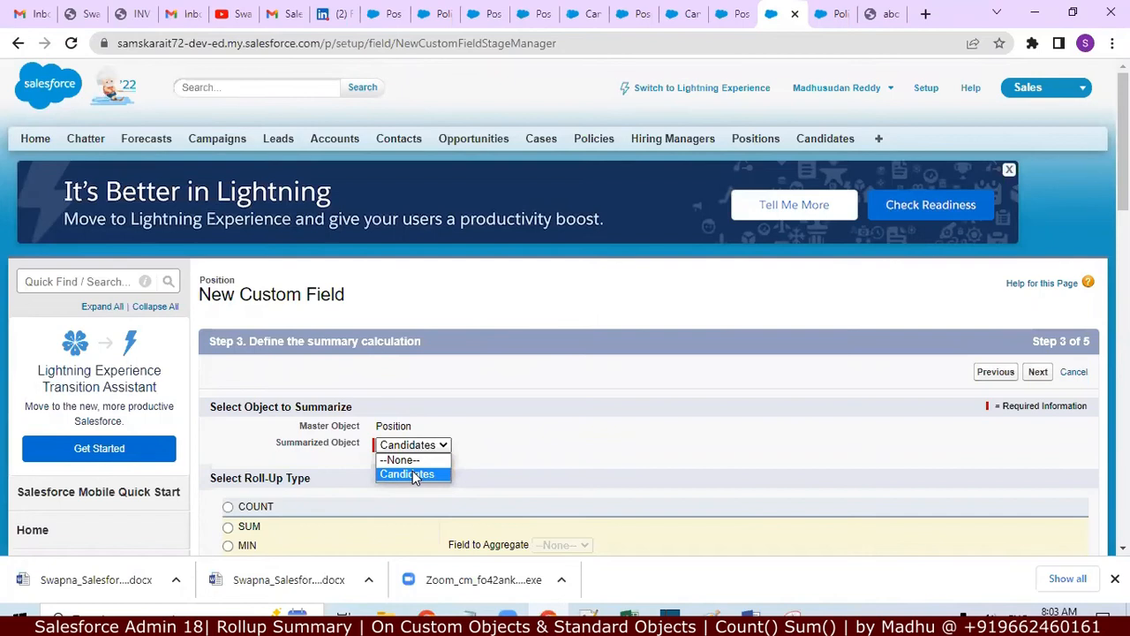
click(412, 474)
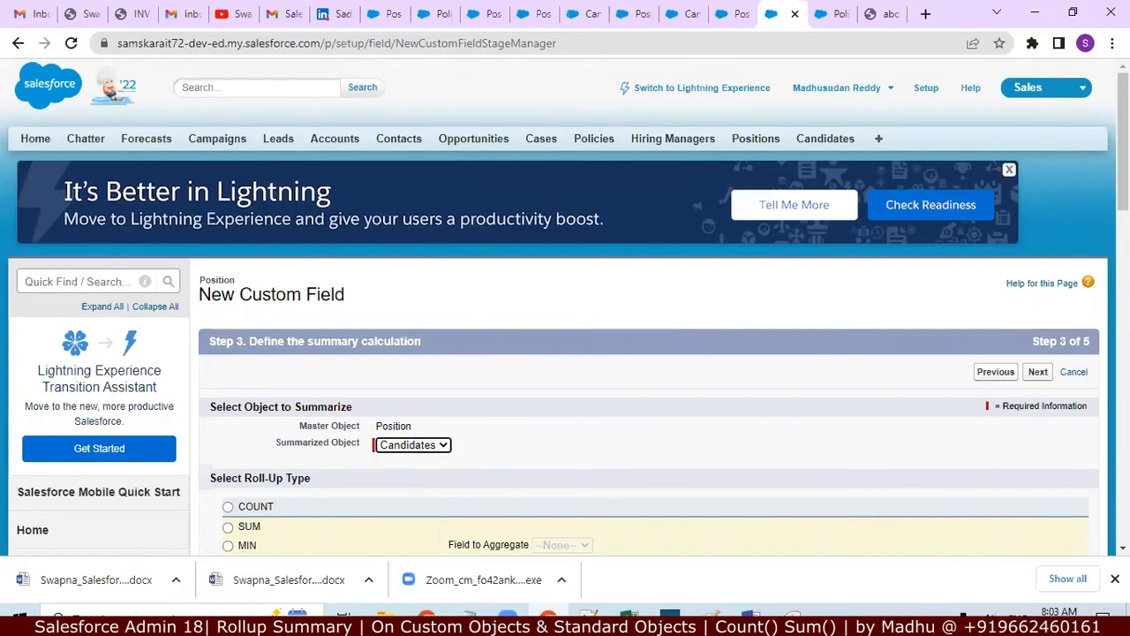
scroll(507, 270, down, 2)
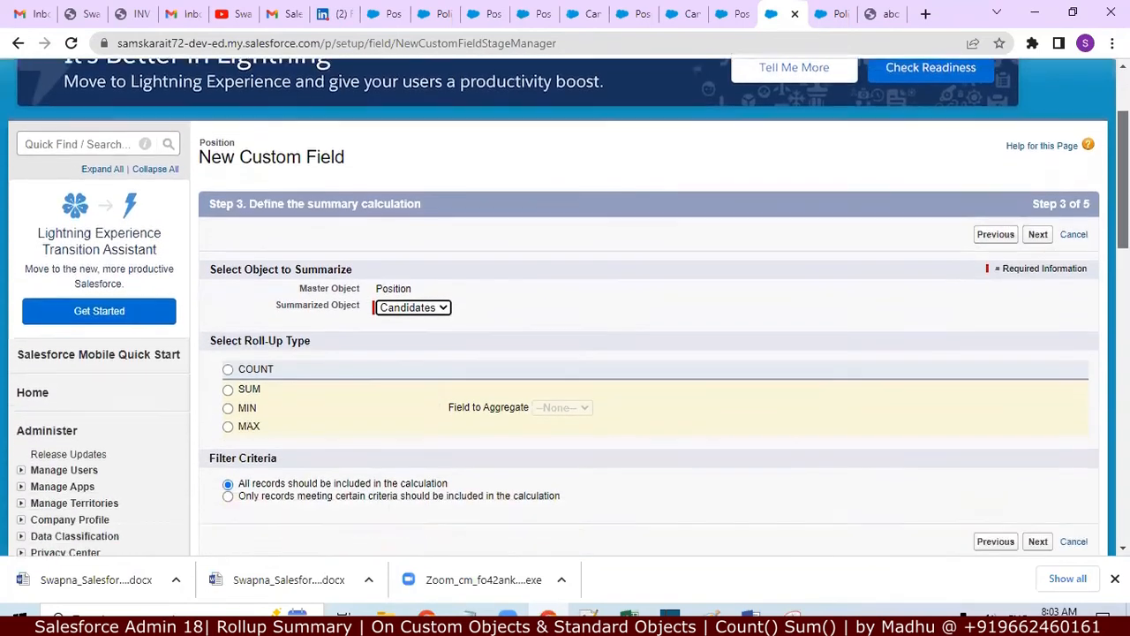
click(228, 339)
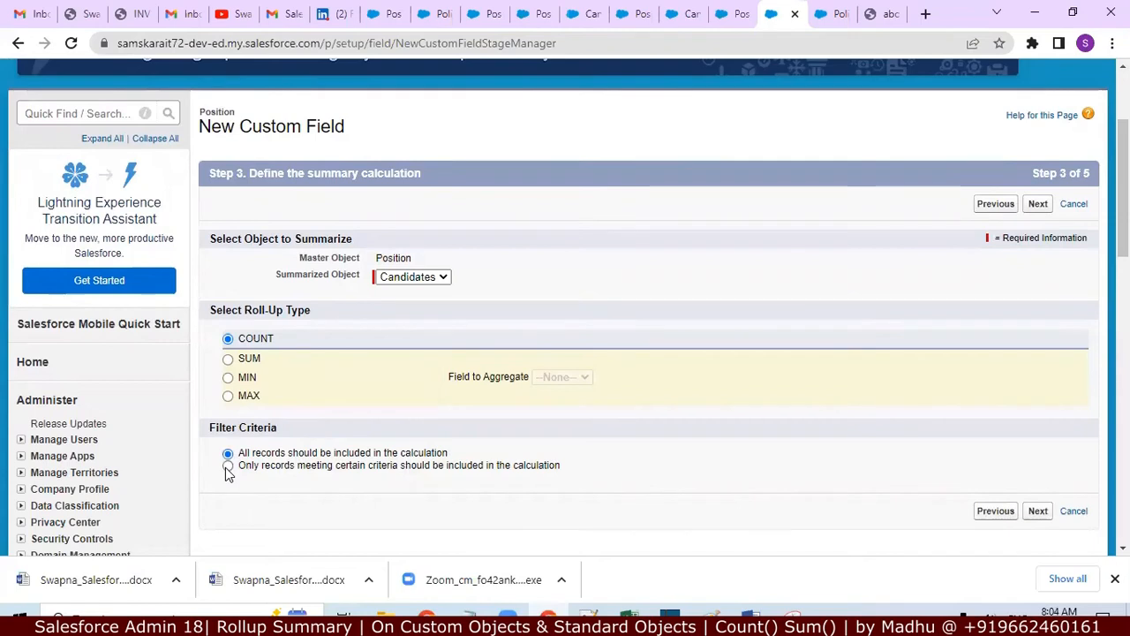
click(226, 465)
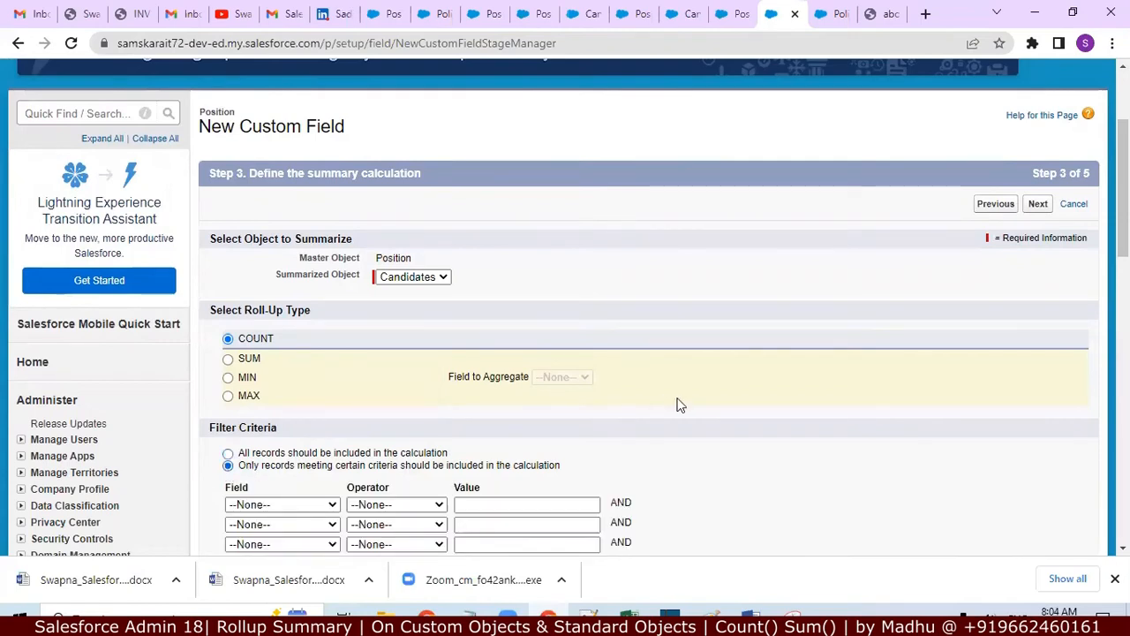
Set the roll-up's filter criterion to Notice Period equals Immediate and continue to field-level security
scroll(1103, 295, down, 2)
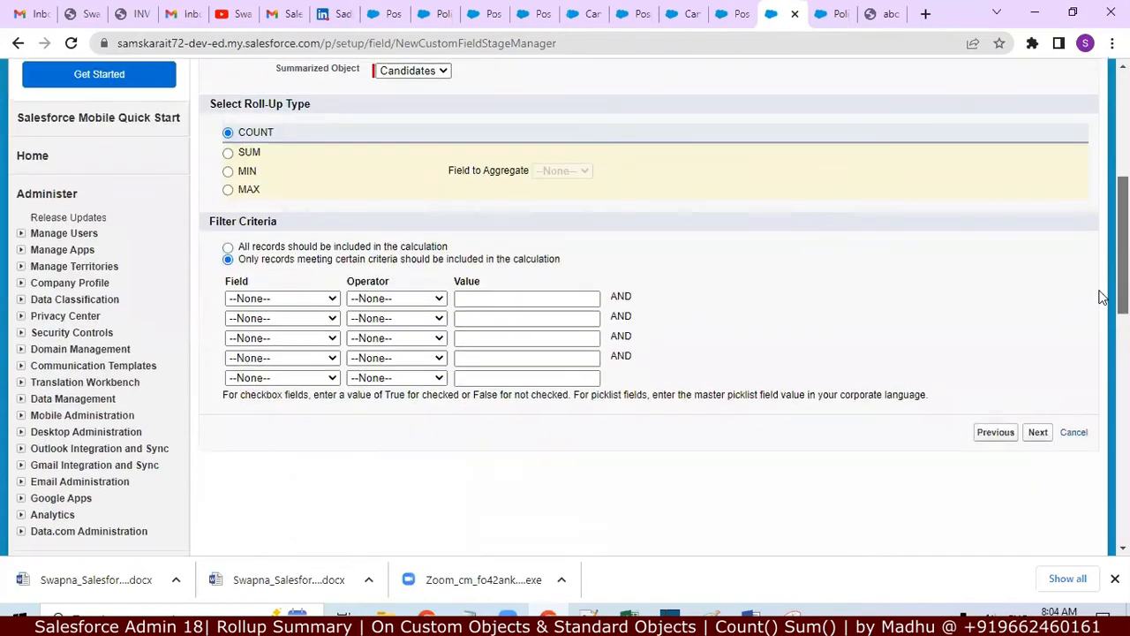
click(323, 298)
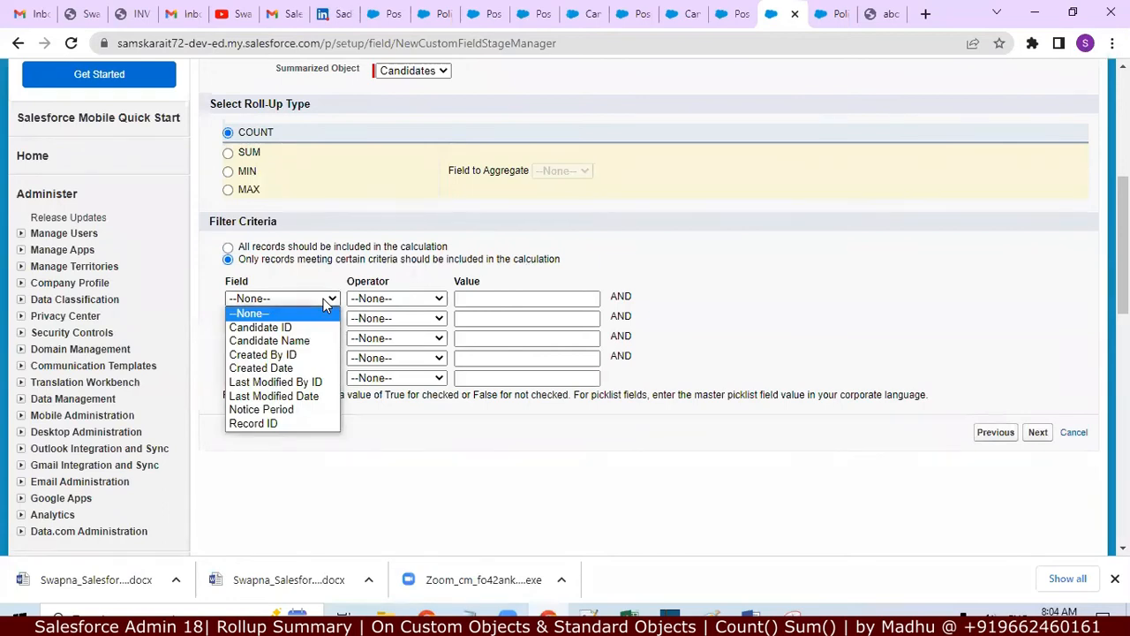
click(293, 409)
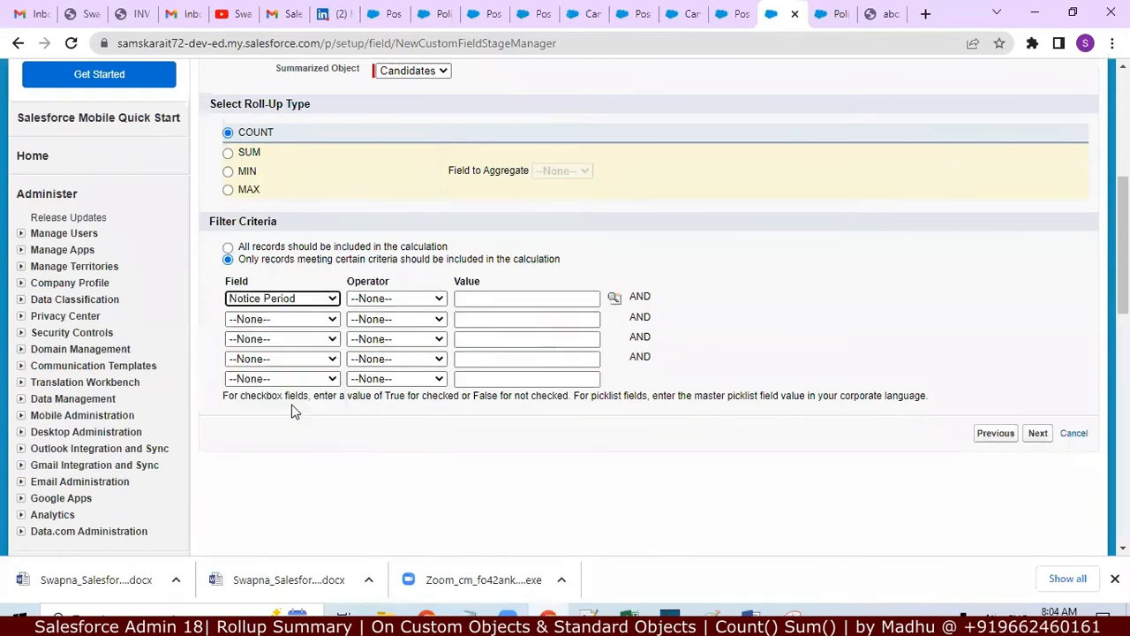
click(437, 298)
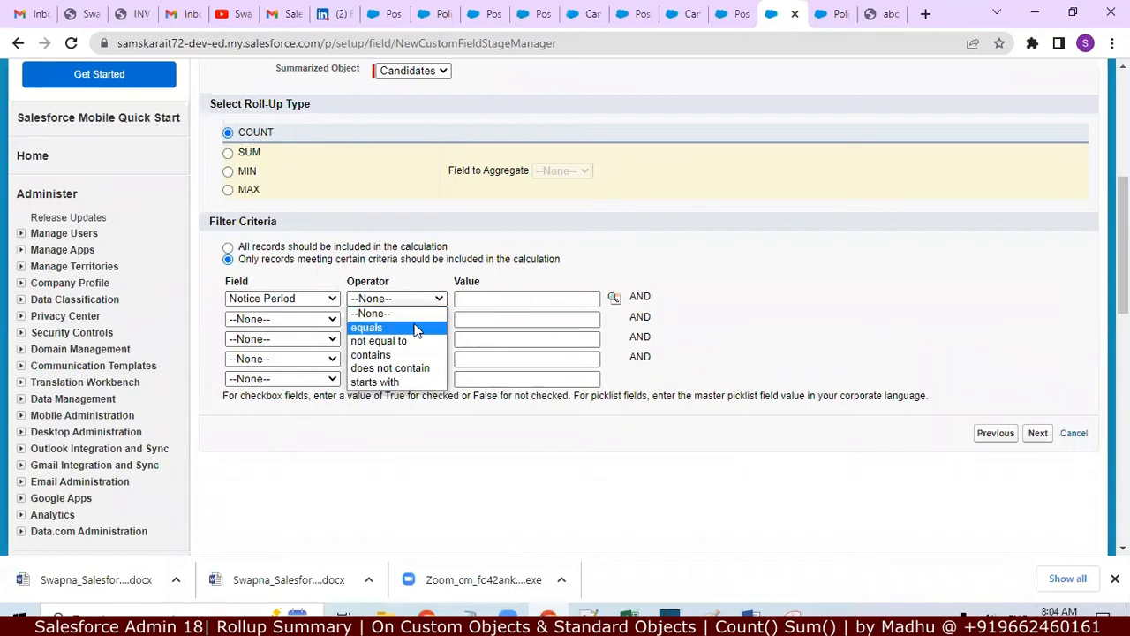
click(415, 327)
click(614, 299)
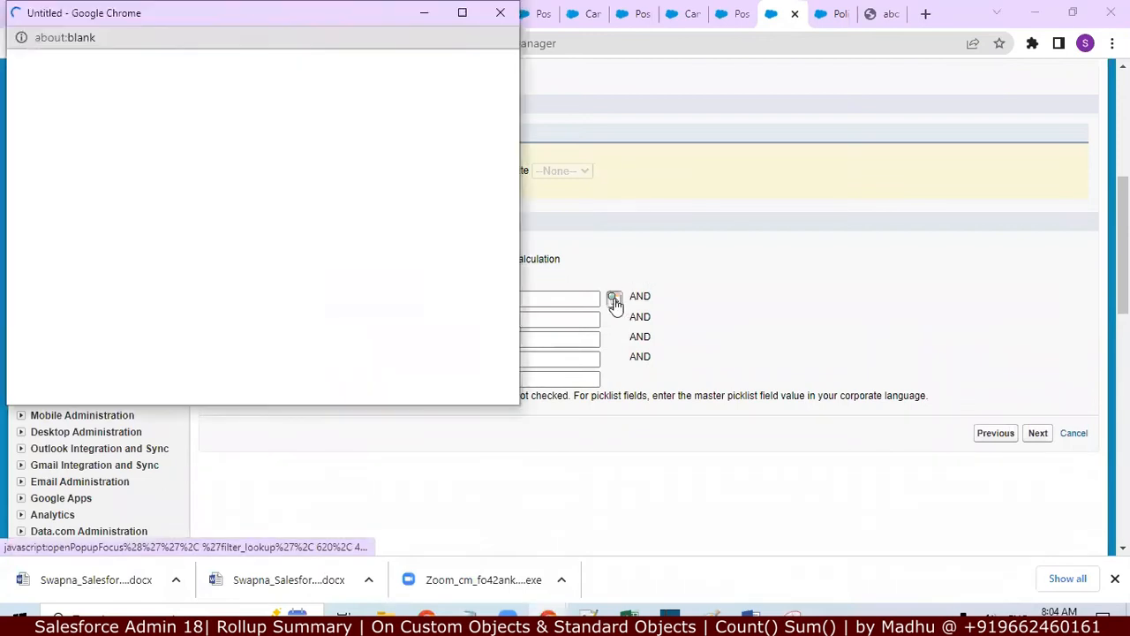
click(29, 163)
click(262, 266)
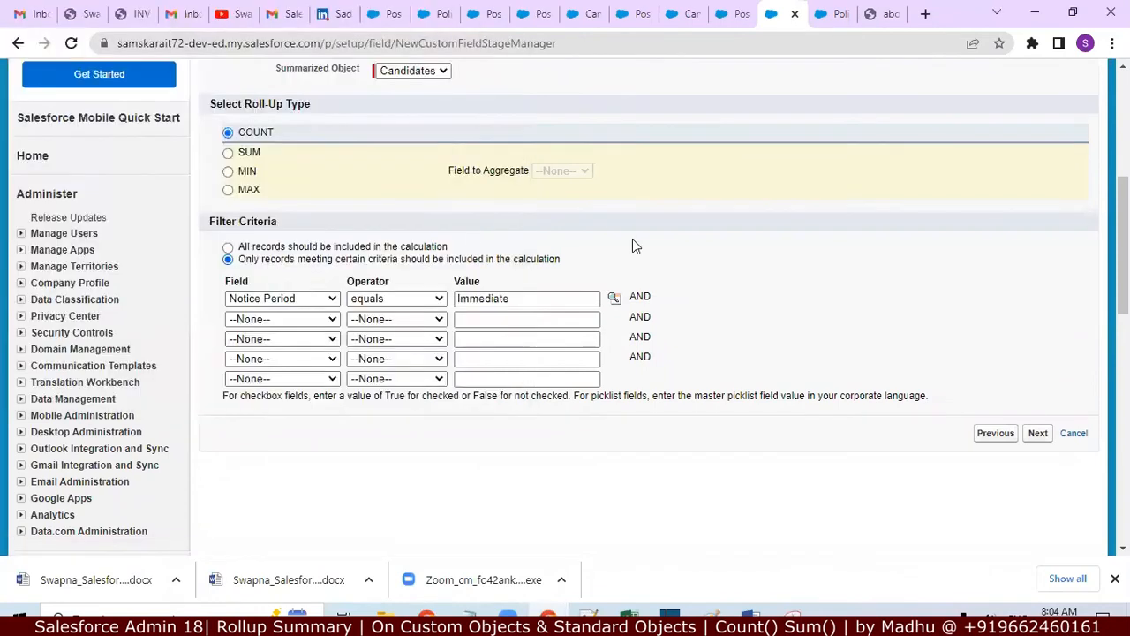
click(1042, 436)
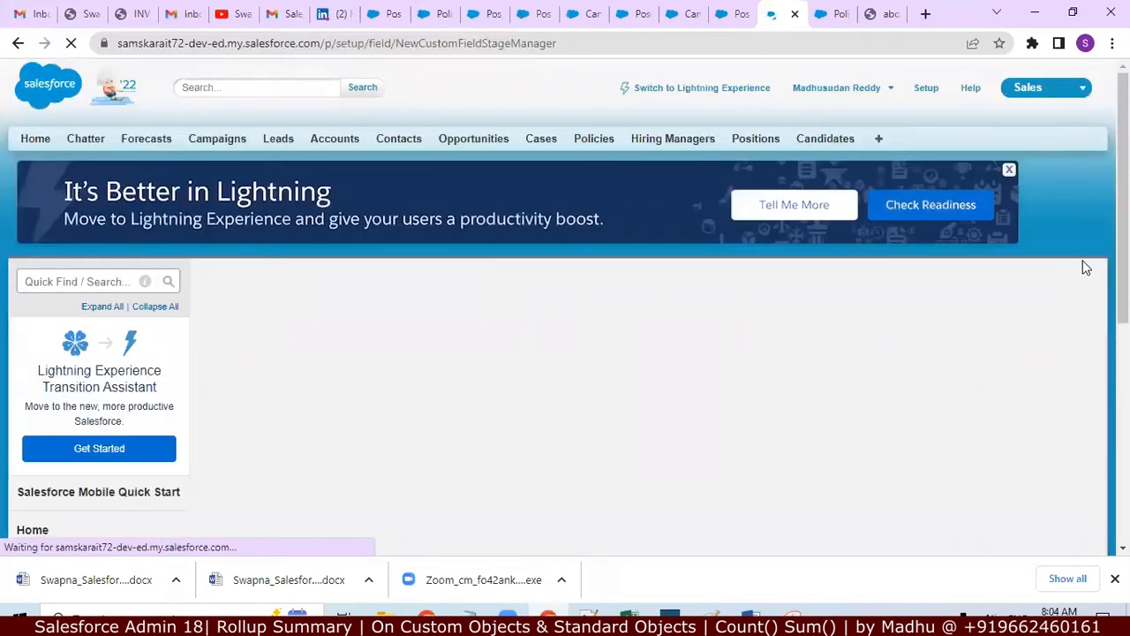
Make the field visible to all profiles, keep it on the Position Layout, and save the new field
drag(1123, 151, 1123, 185)
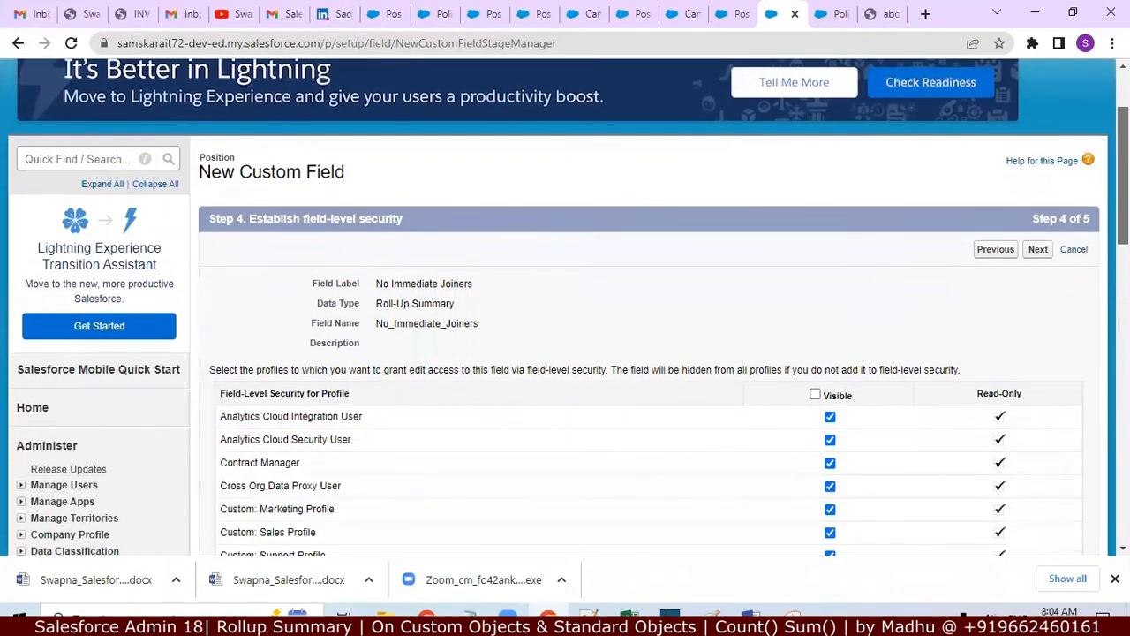
click(816, 395)
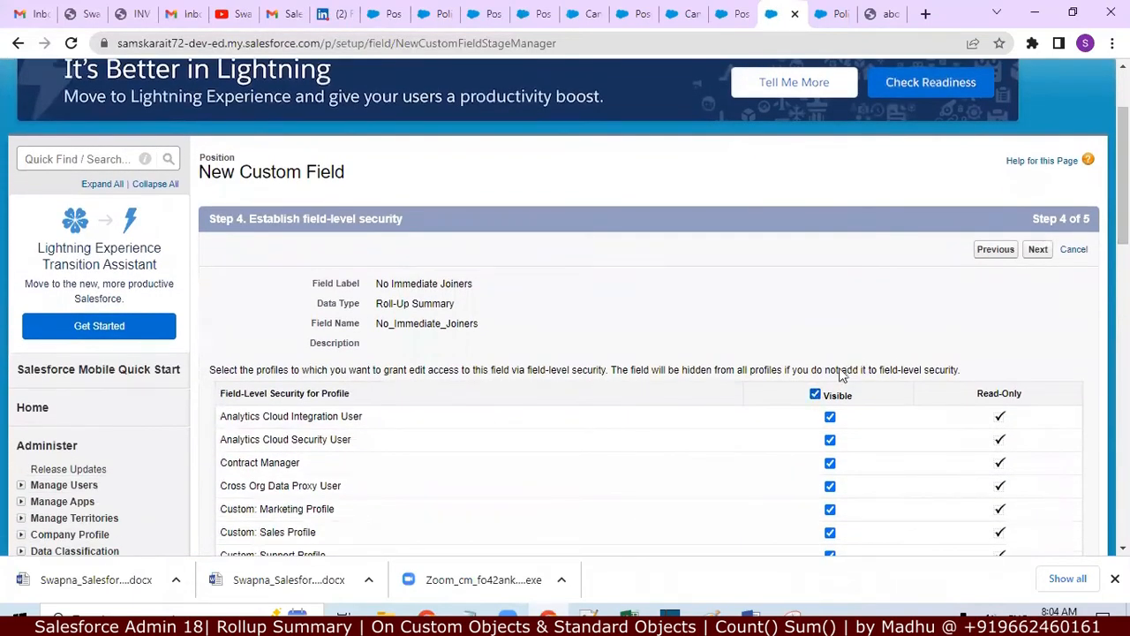
click(1036, 250)
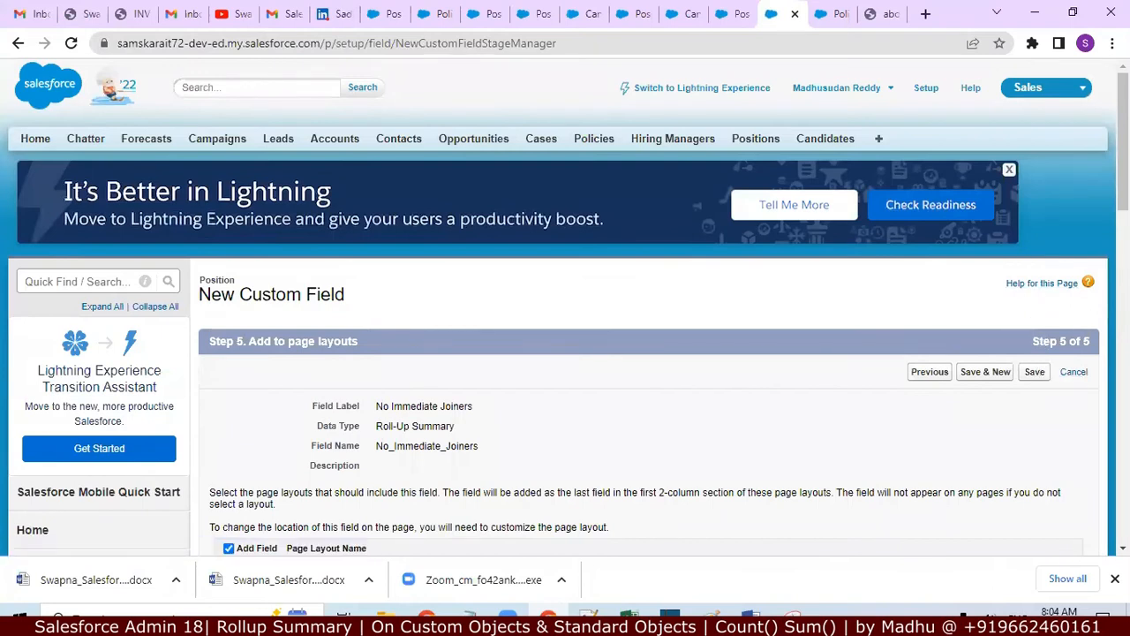
drag(1122, 159, 1122, 190)
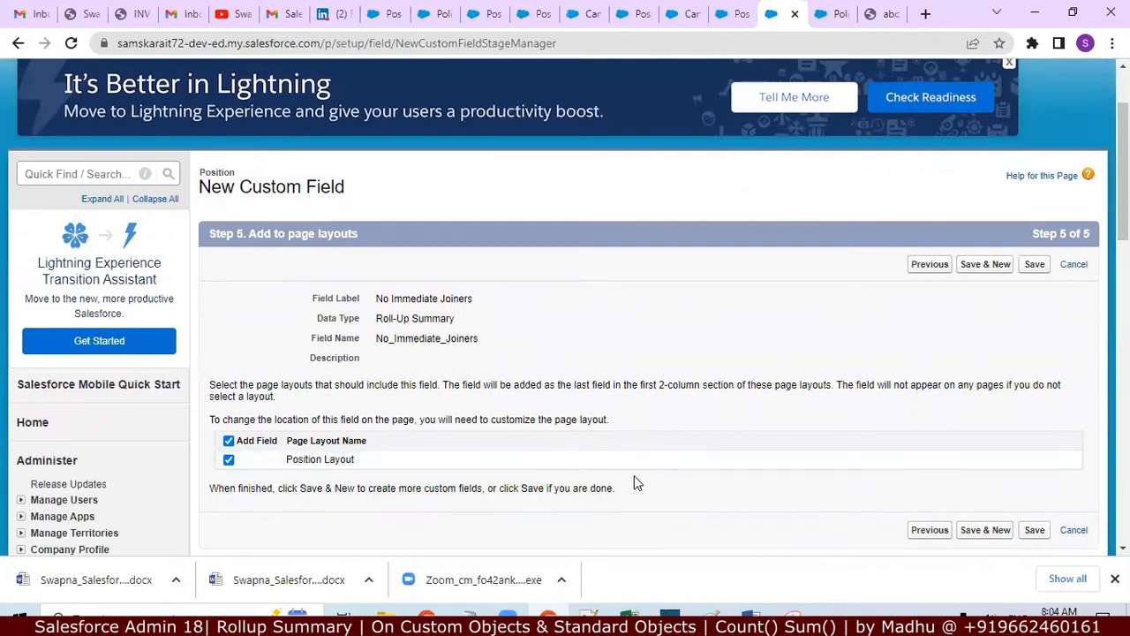
click(1033, 530)
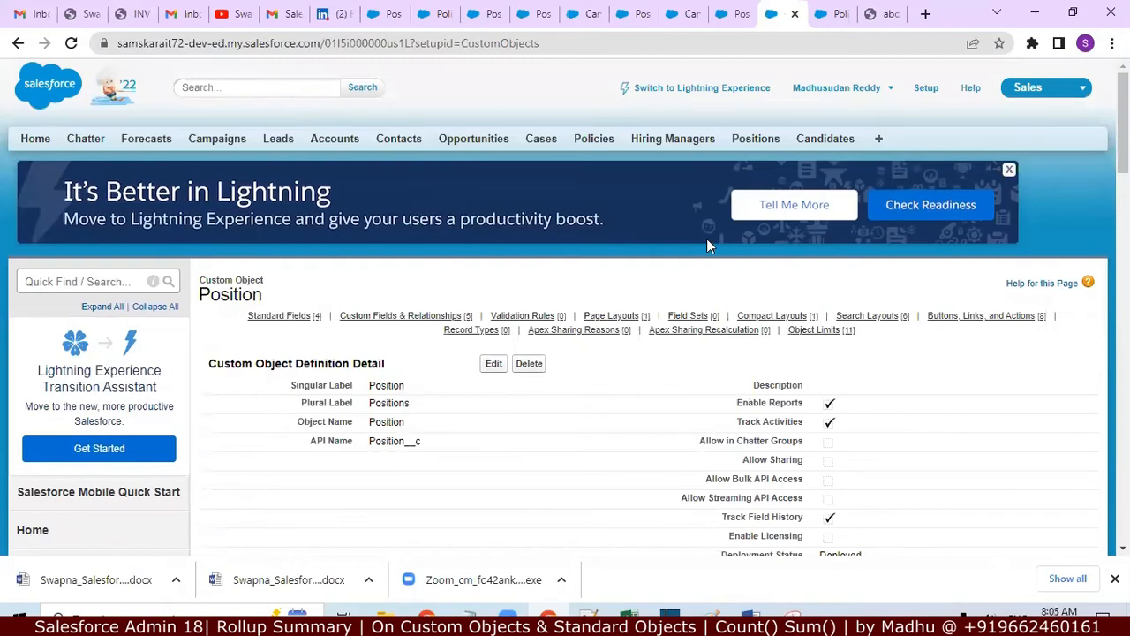
Check the Position object's Custom Fields & Relationships list for the new No Immediate Joiners field
scroll(565, 309, down, 4)
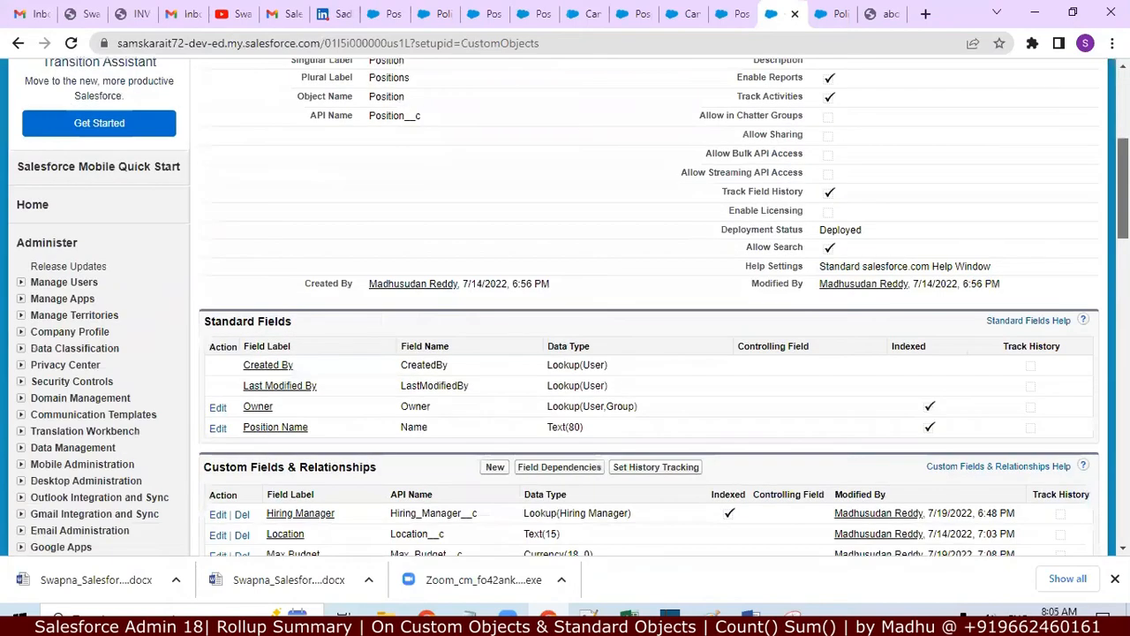
scroll(565, 309, down, 1)
scroll(565, 309, down, 1)
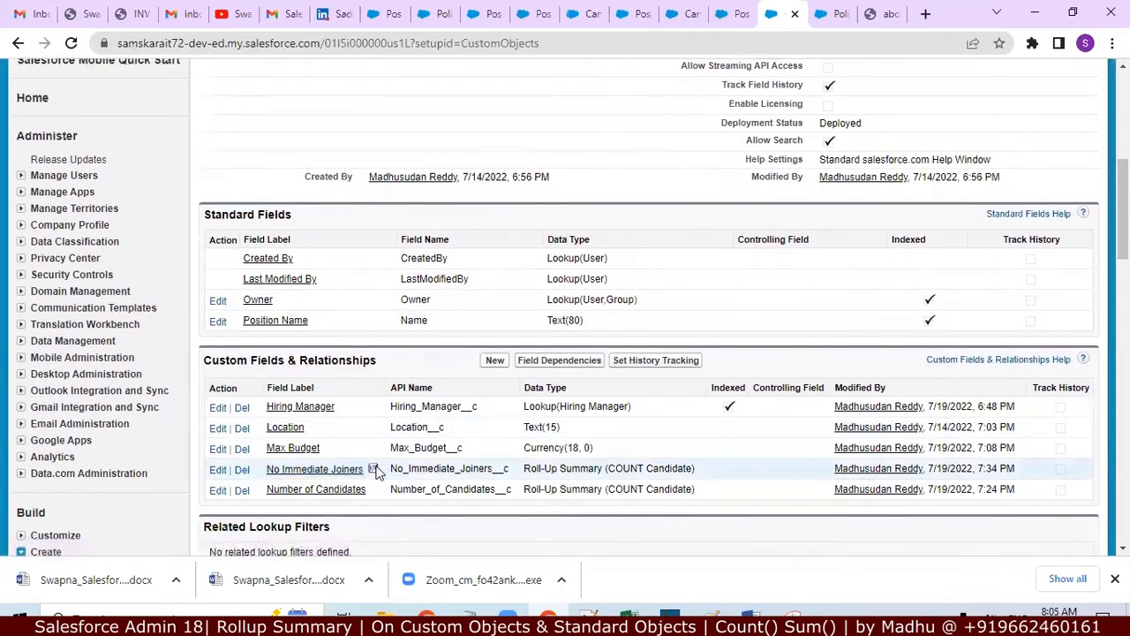
mouse_move(372, 467)
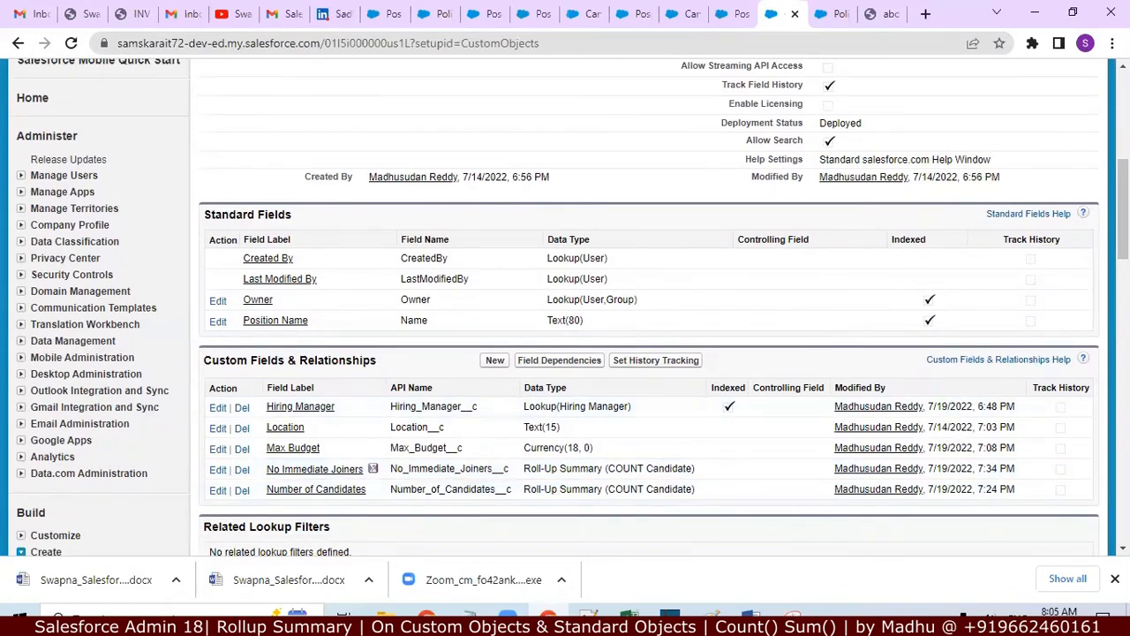
scroll(569, 308, up, 1)
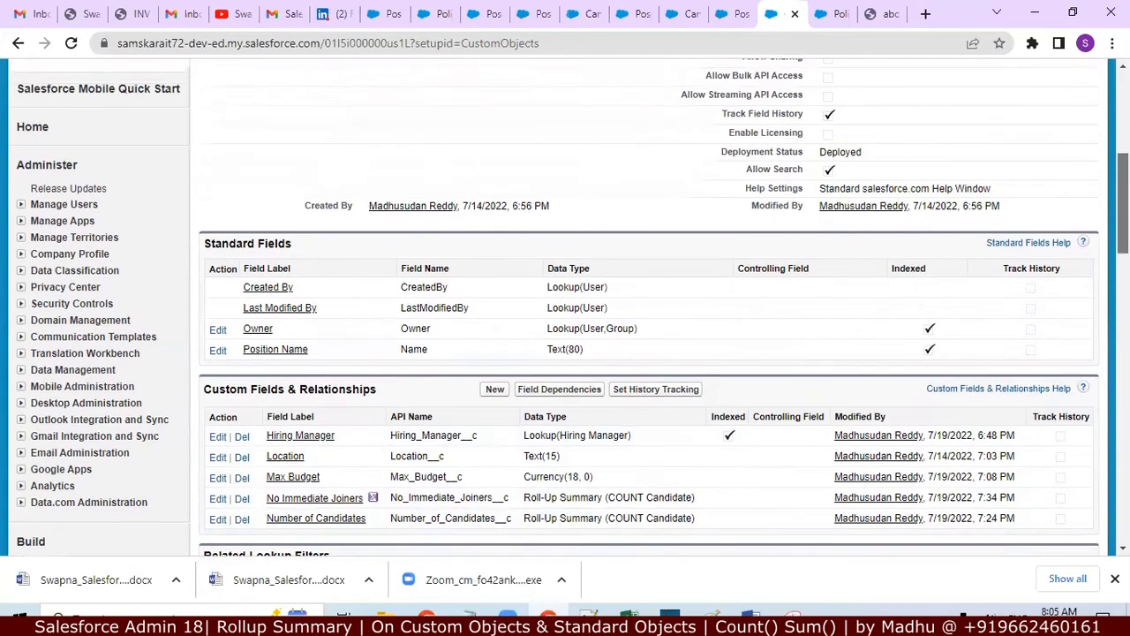
scroll(569, 308, up, 8)
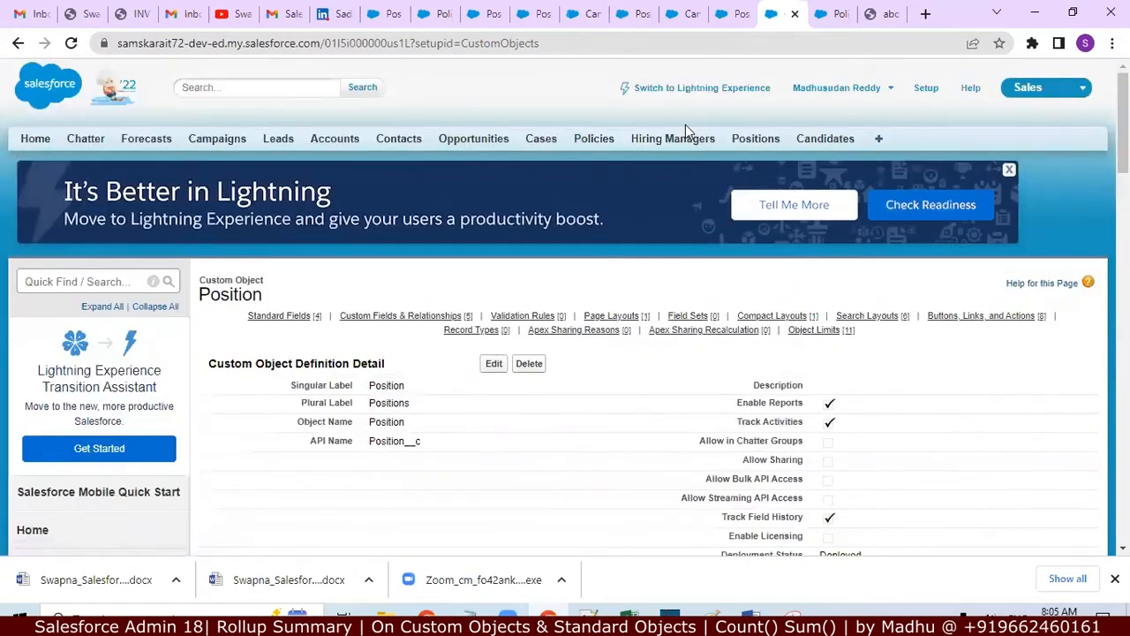
Open the Salesforce Architect position and review its No Immediate Joiners count and its list of candidates
click(756, 142)
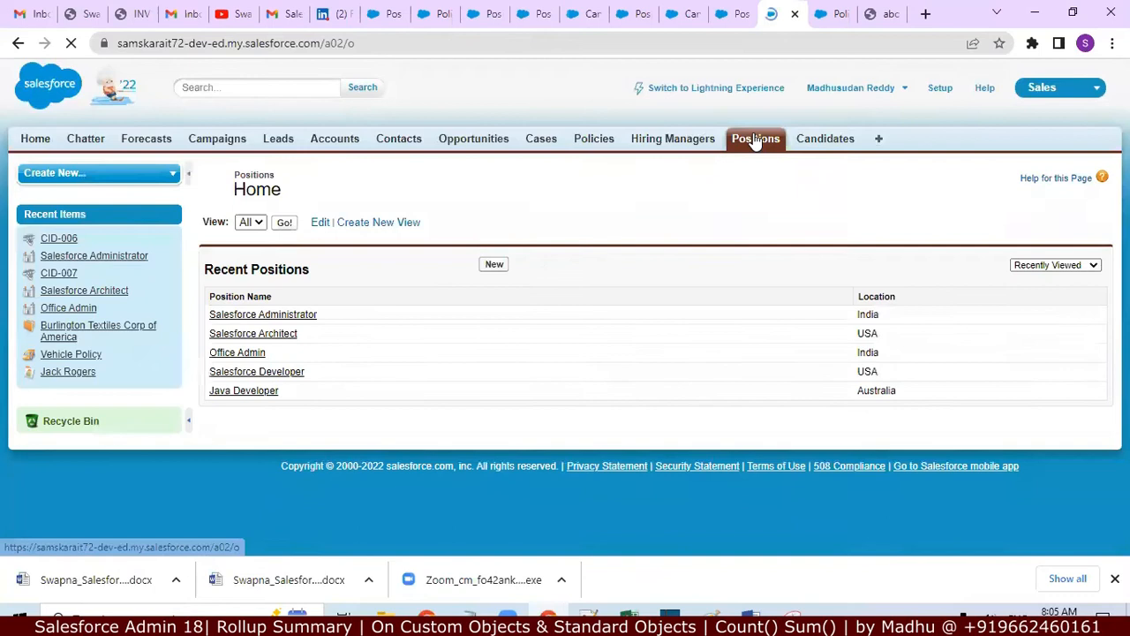
click(256, 336)
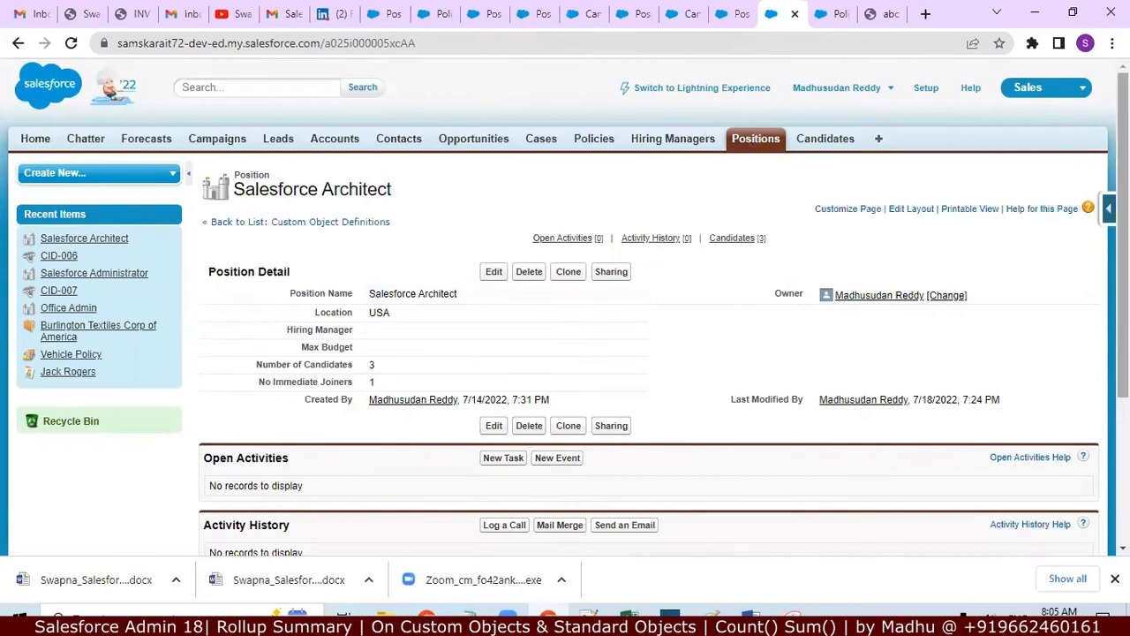
scroll(1122, 265, down, 1)
scroll(1122, 265, down, 1)
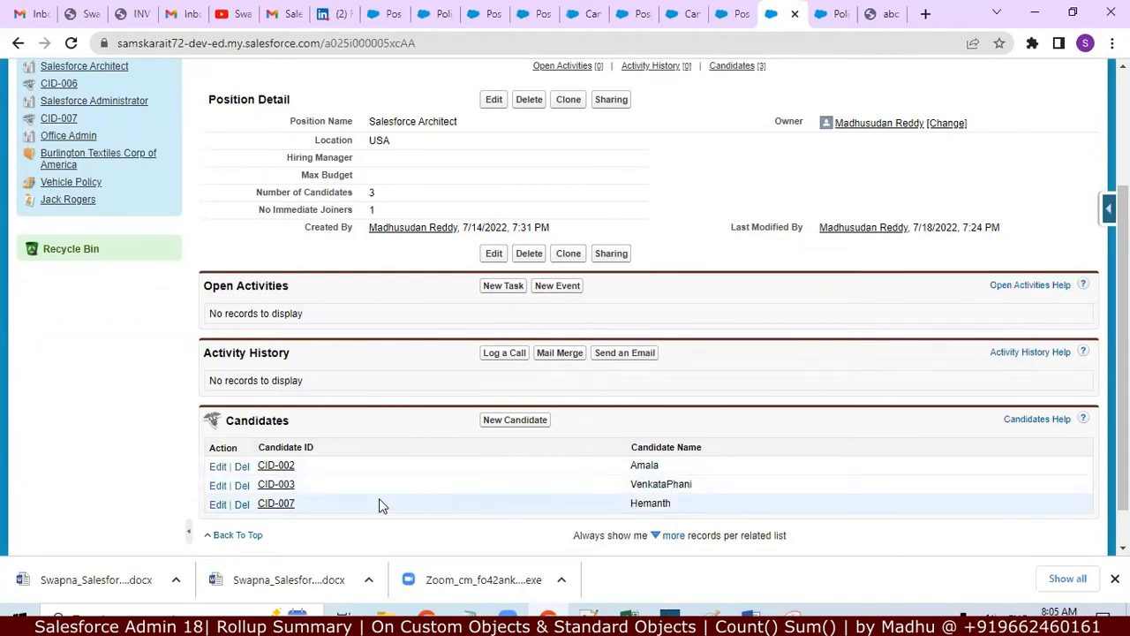
Set Notice Period to Immediate on the second candidate listed under the Salesforce Architect position and save the record
click(281, 487)
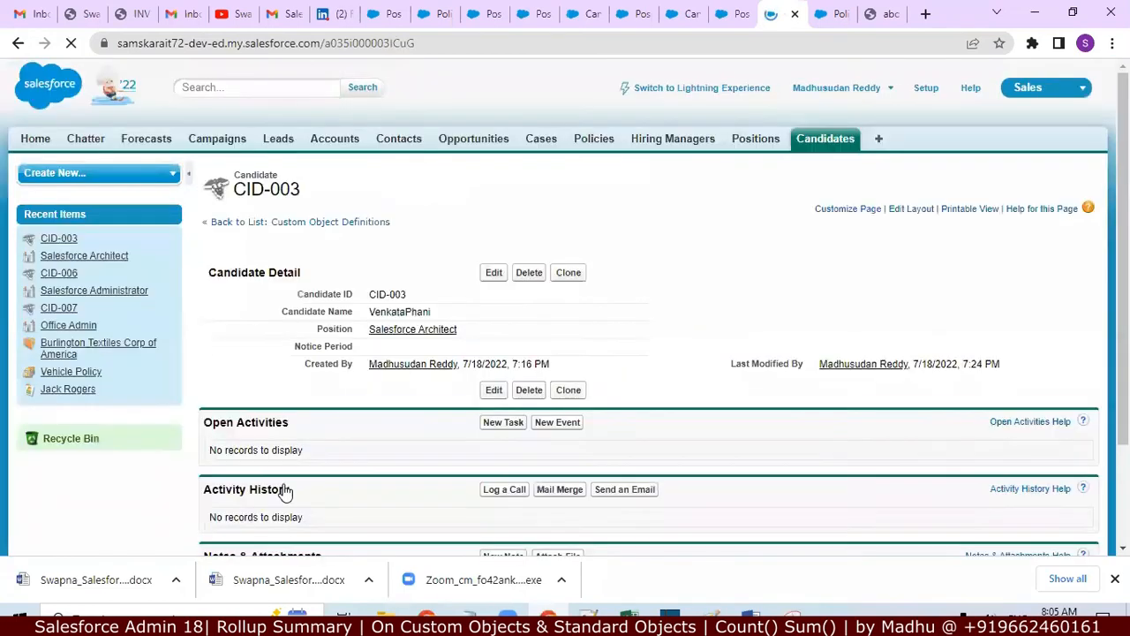
double_click(645, 350)
click(432, 347)
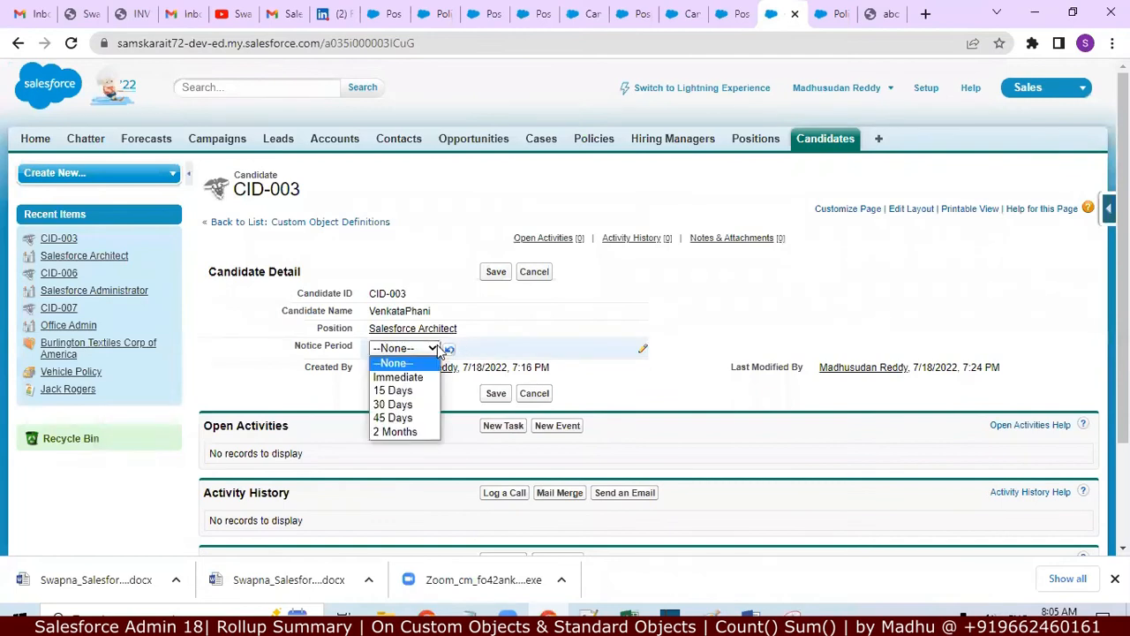
click(432, 371)
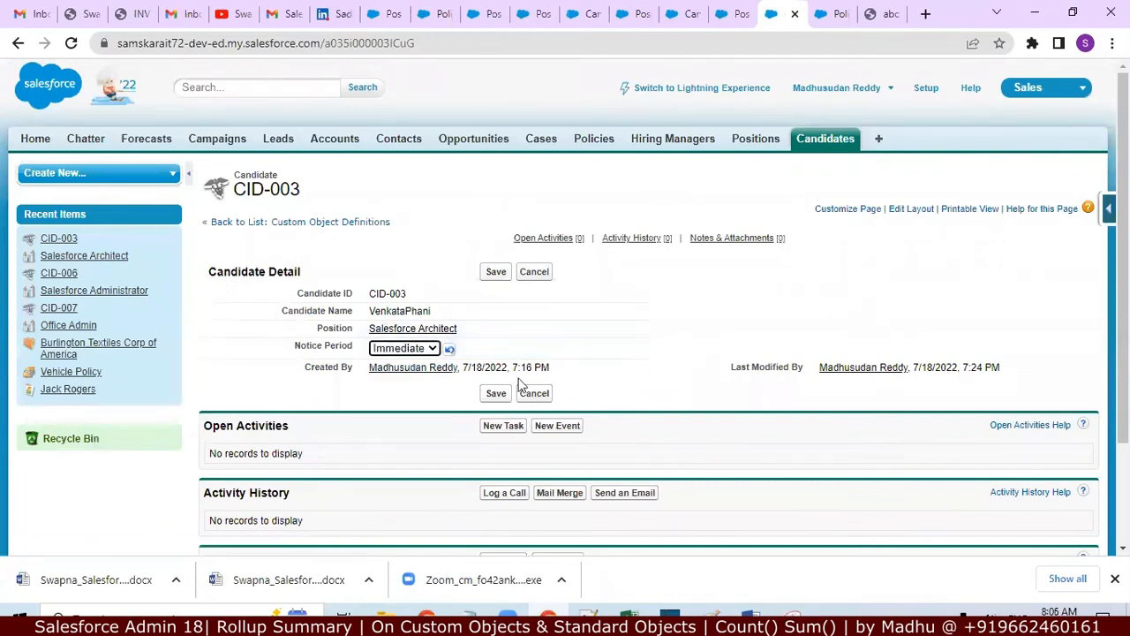
click(496, 393)
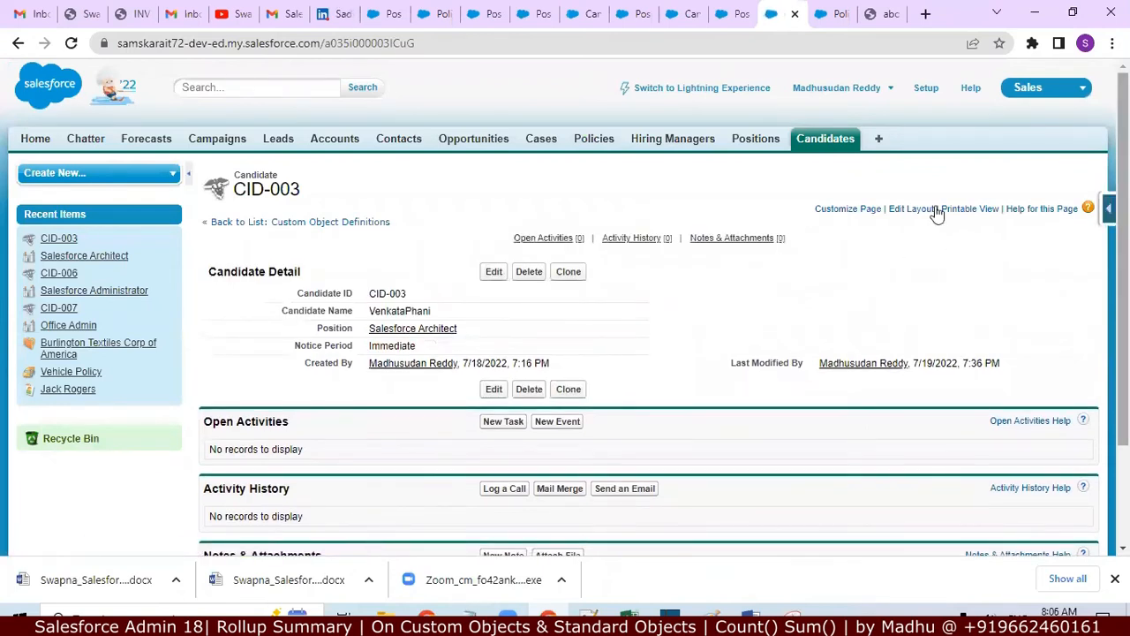
Return to the Salesforce Architect position and compare its Number of Candidates with its No Immediate Joiners count
click(433, 332)
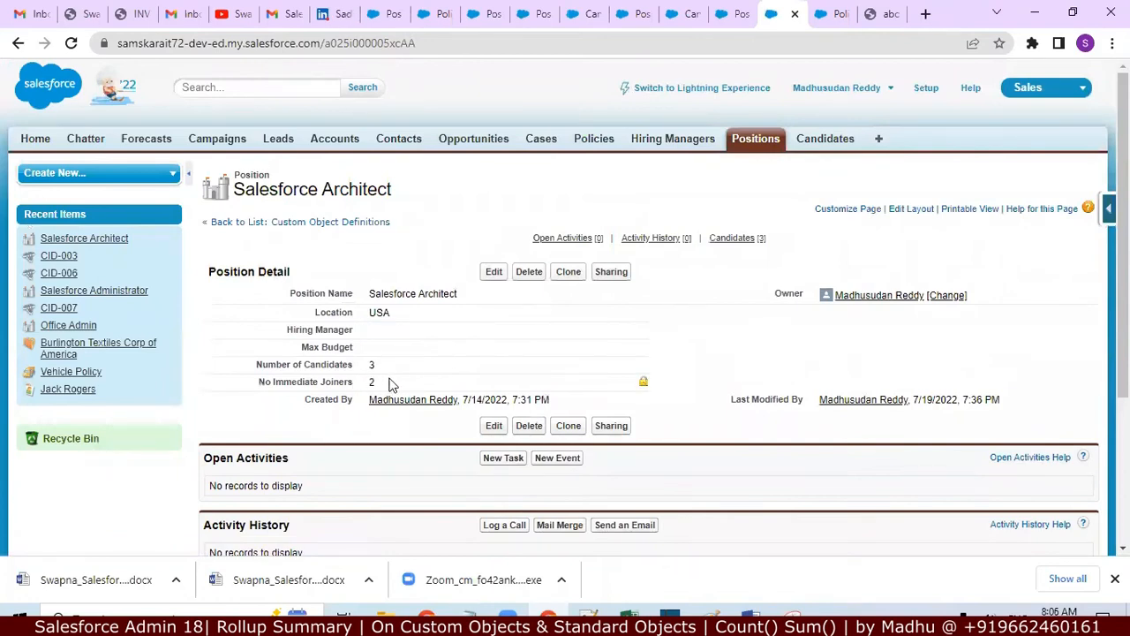
double_click(372, 365)
drag(258, 382, 395, 384)
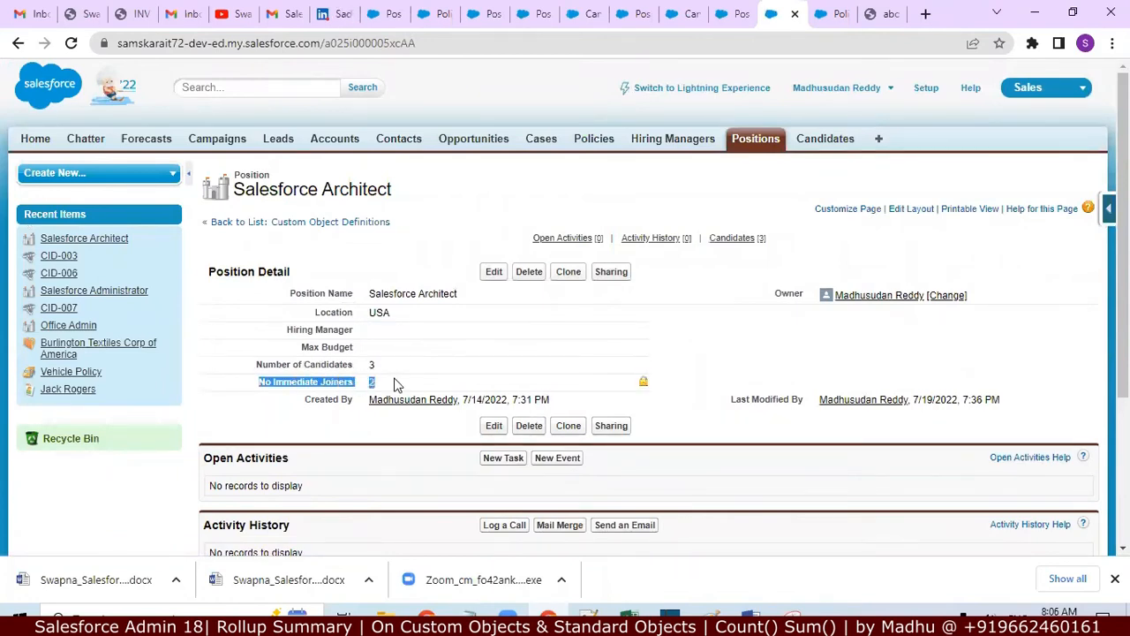
mouse_move(1123, 238)
mouse_down()
mouse_move(1123, 371)
mouse_move(1122, 237)
mouse_up()
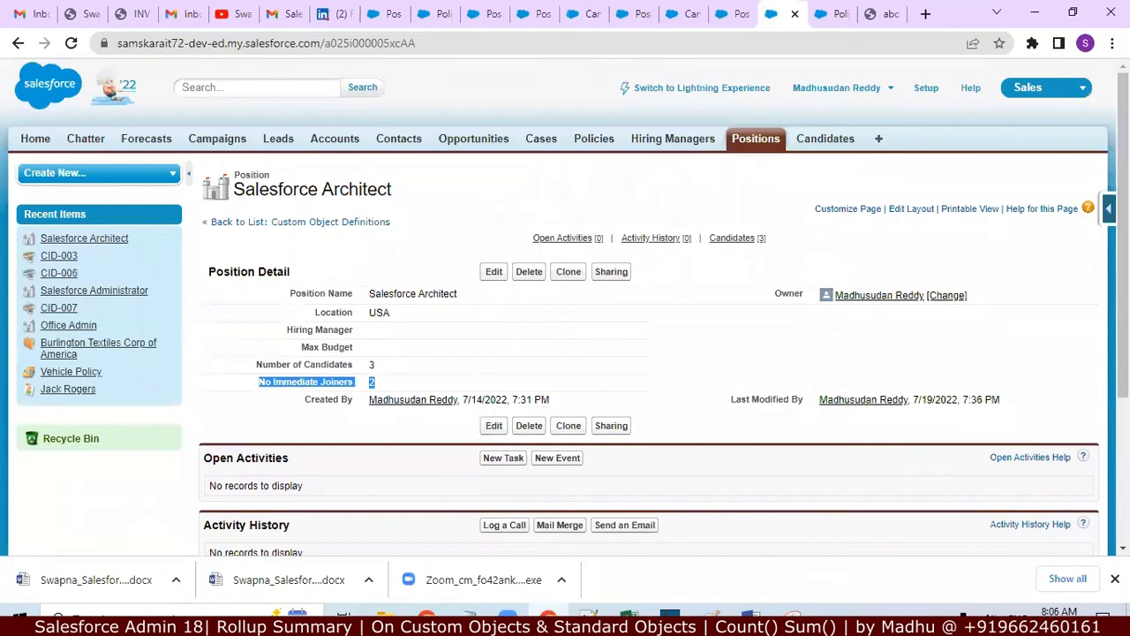
Switch to the Notepad++ notes and read the Sum() section on roll-up summaries between Account and Opportunity, down to the Assignment
key(alt+Tab)
click(1119, 559)
click(1120, 559)
click(1119, 559)
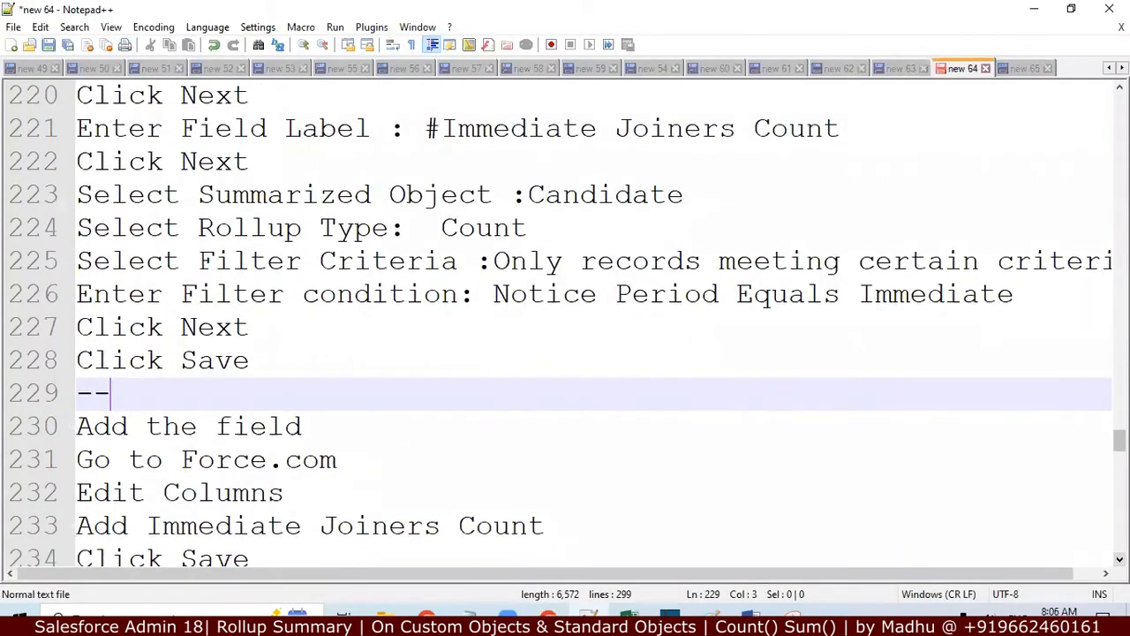
click(1119, 559)
click(1119, 559)
click(1119, 559)
click(1119, 559)
click(1120, 559)
click(1119, 558)
click(1119, 559)
click(1119, 559)
click(1119, 559)
click(1119, 559)
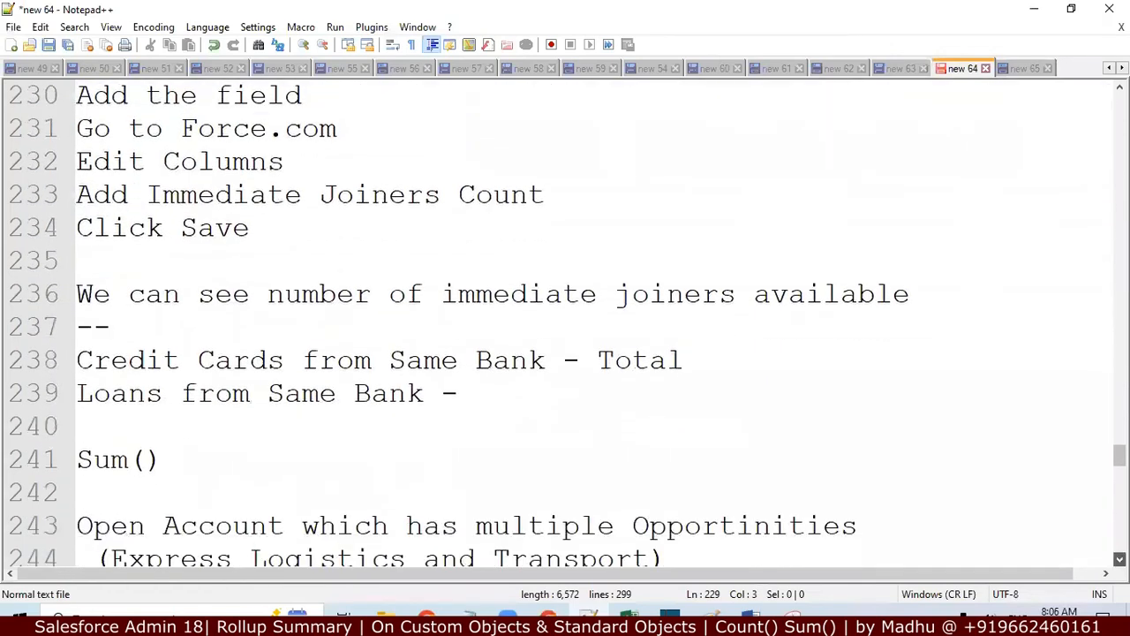
click(1119, 559)
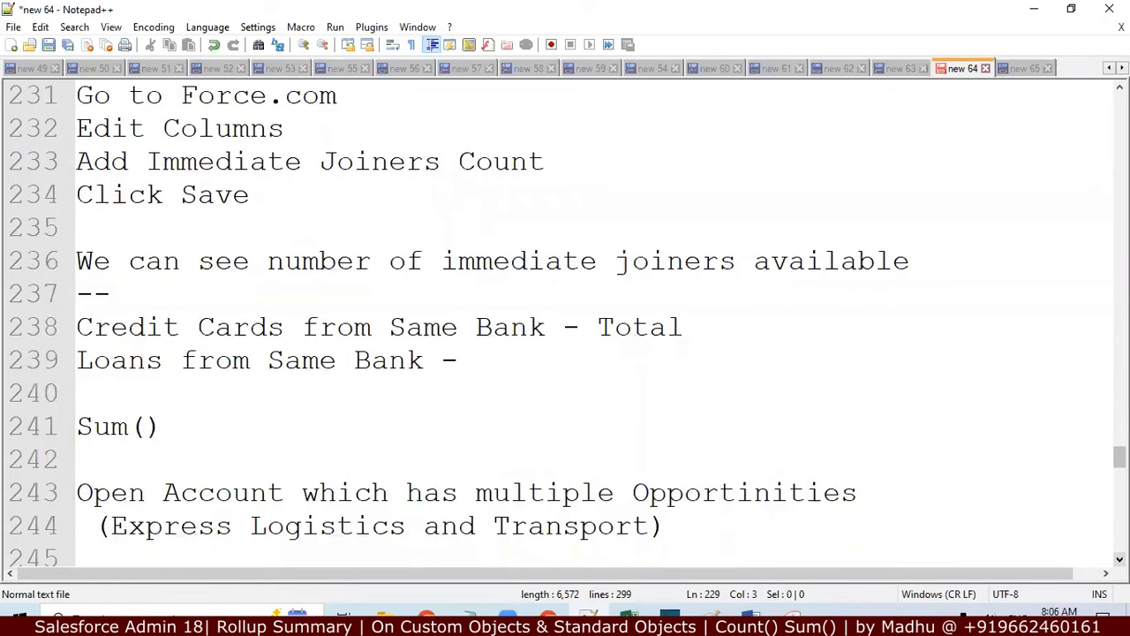
click(1119, 559)
click(1119, 559)
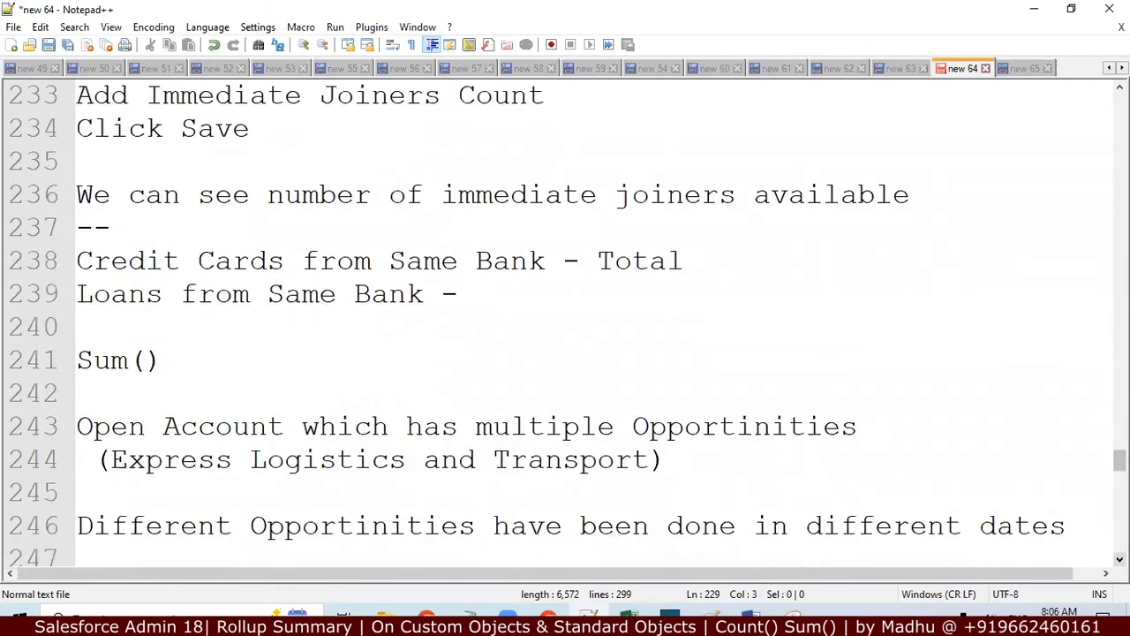
click(1120, 559)
click(1119, 558)
click(1119, 559)
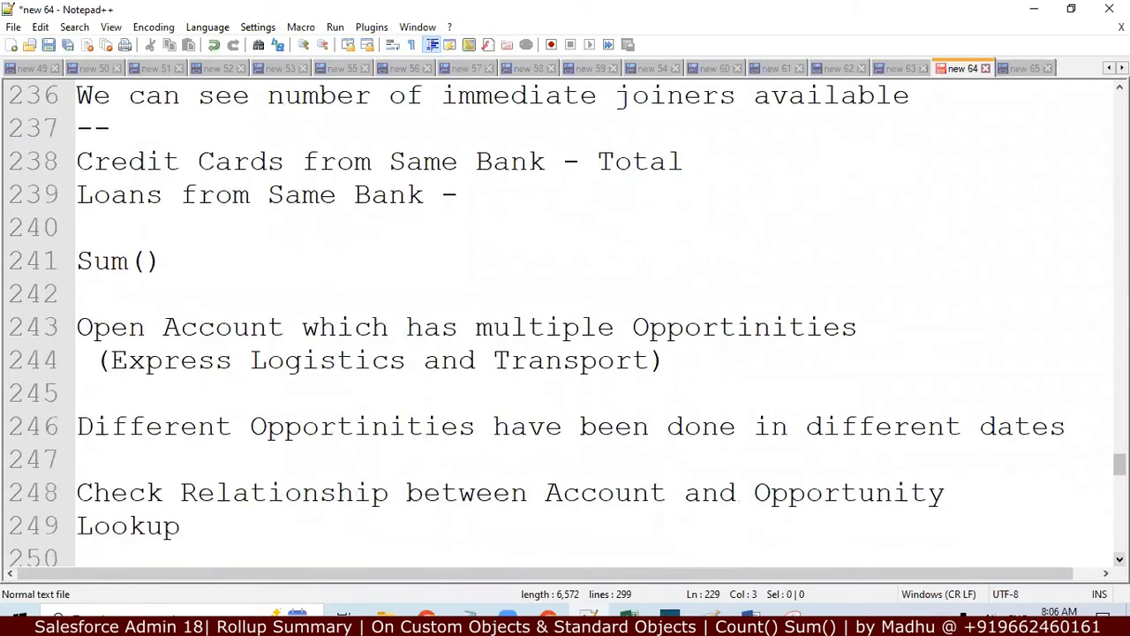
scroll(565, 326, down, 2)
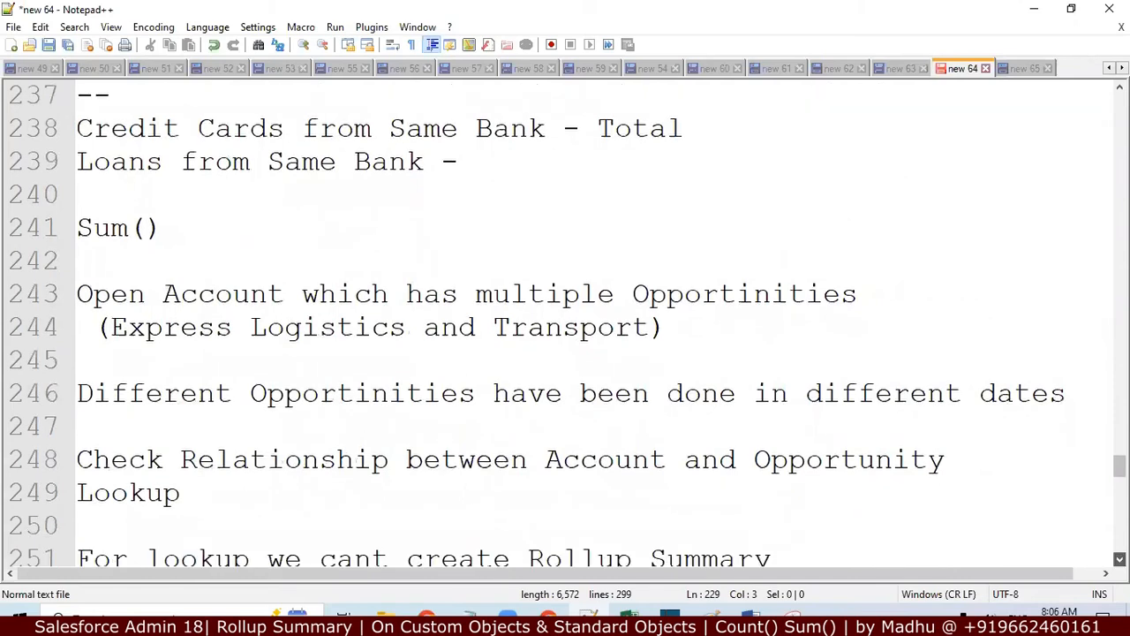
scroll(565, 327, down, 2)
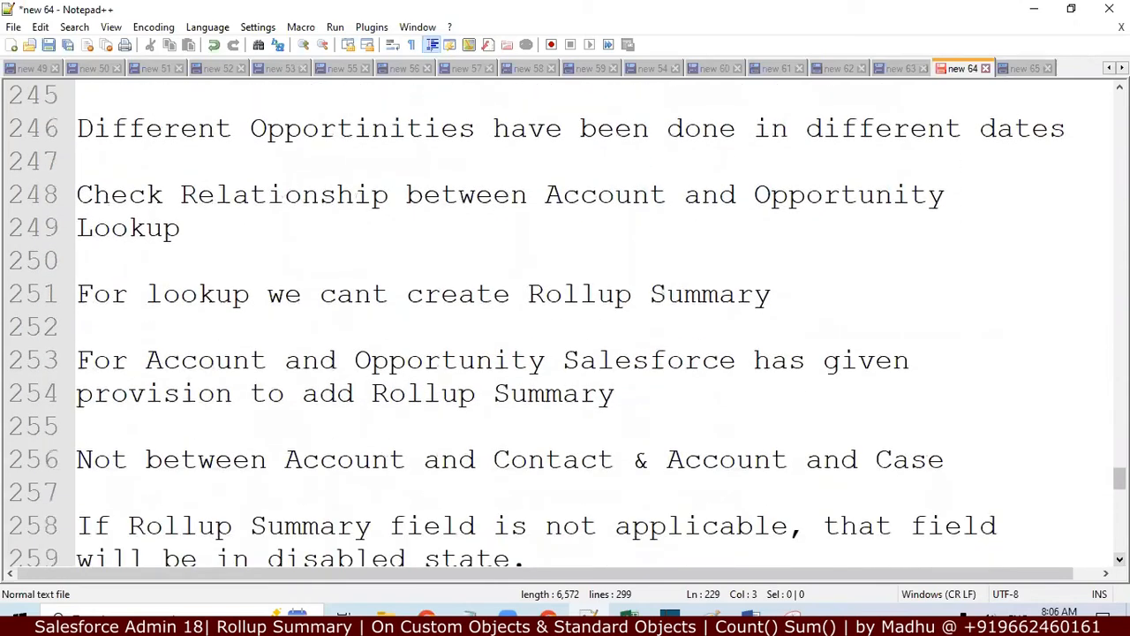
scroll(565, 327, down, 1)
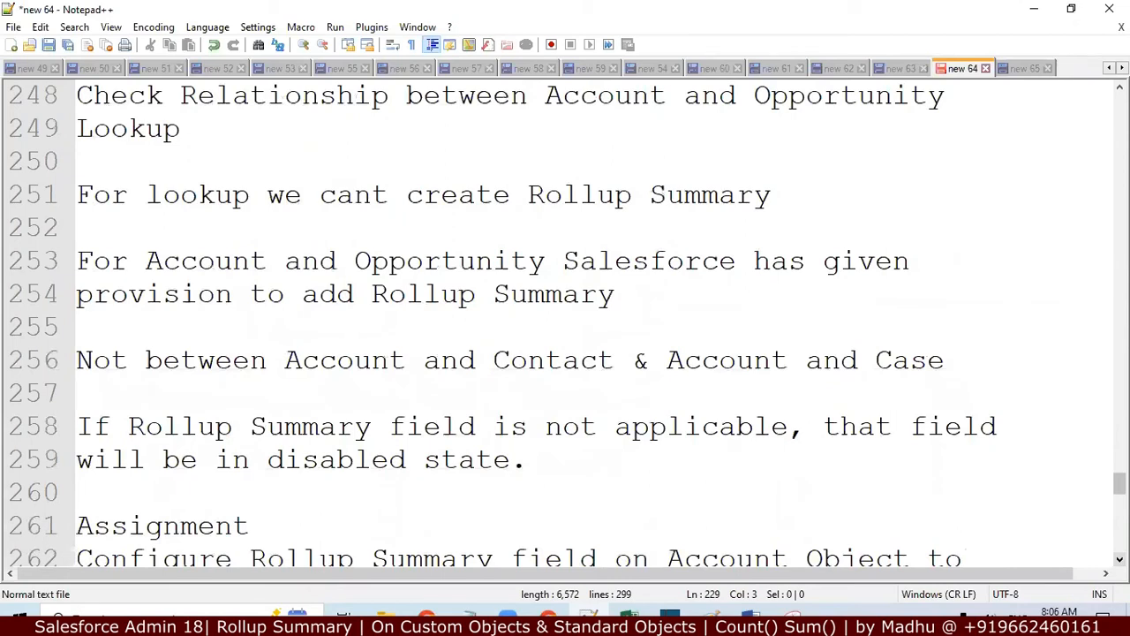
Switch from the notes to Salesforce in the browser and open the field list of the Account object
scroll(565, 327, down, 1)
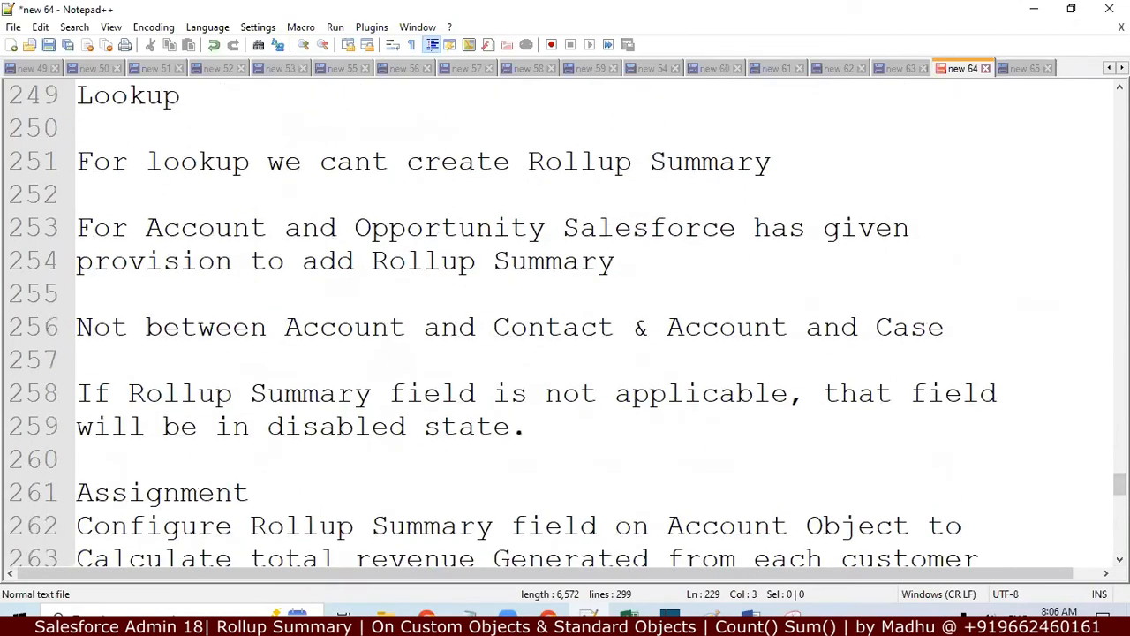
scroll(565, 327, up, 1)
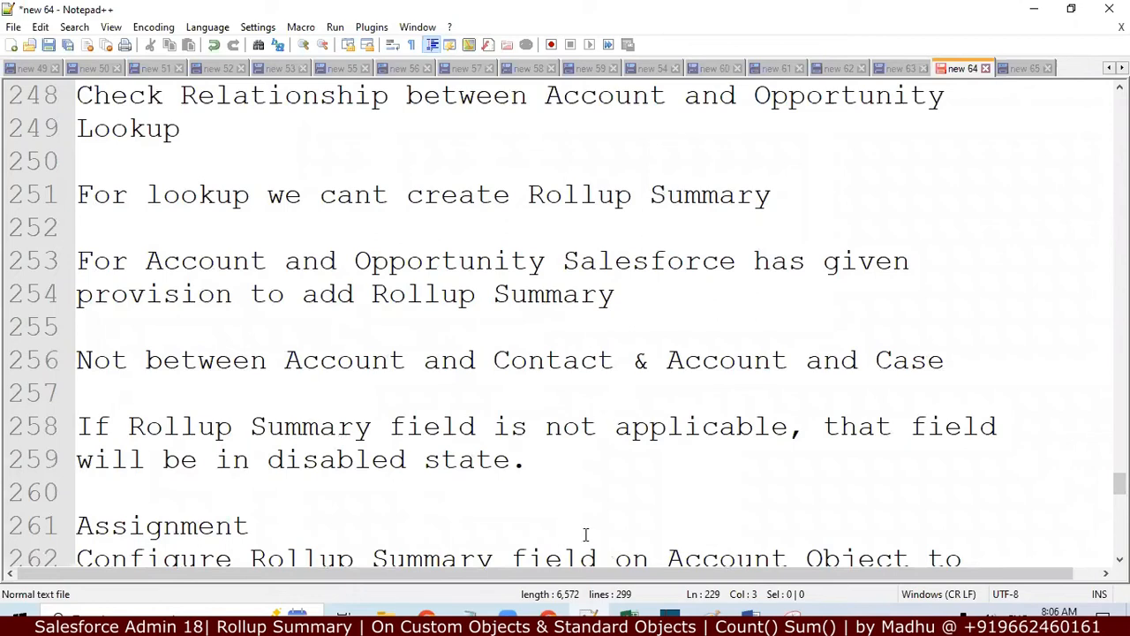
click(547, 614)
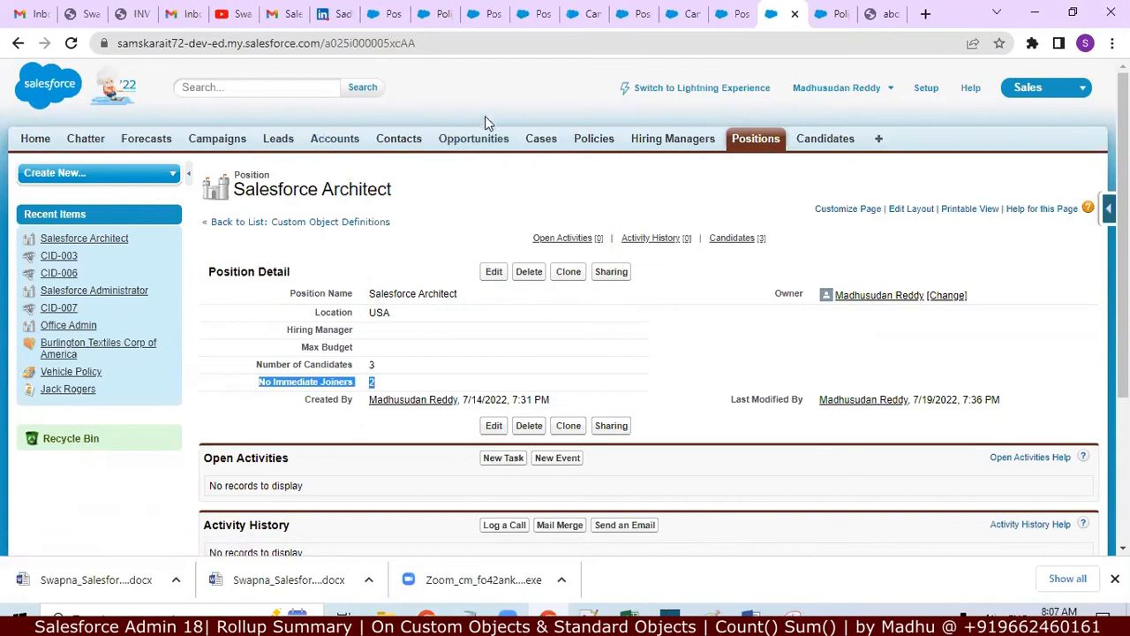
click(342, 148)
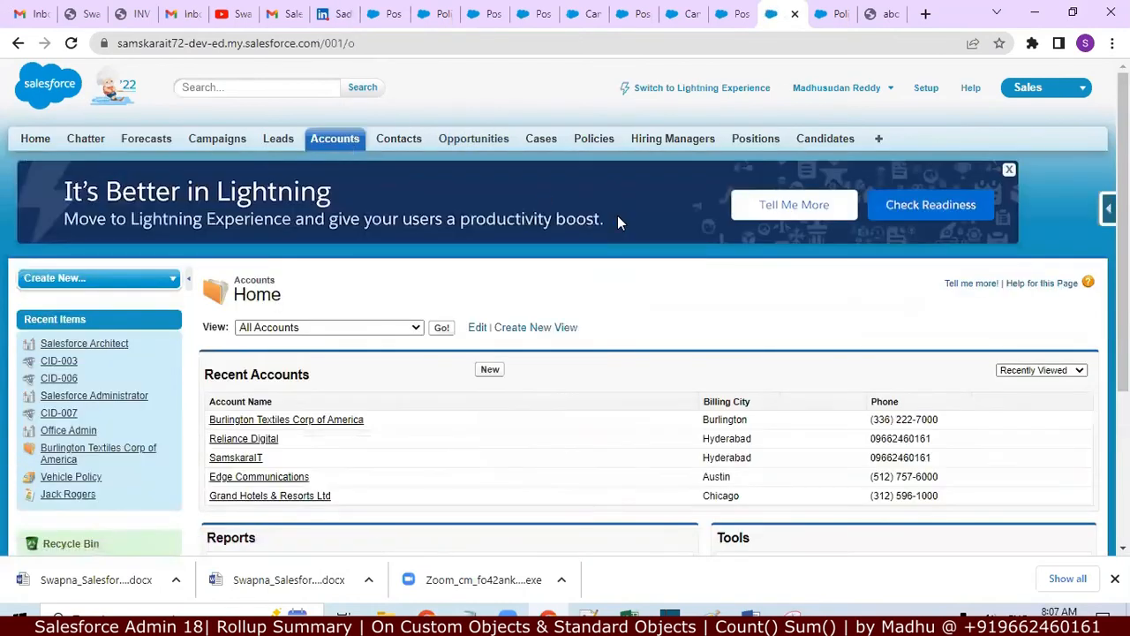
click(1108, 207)
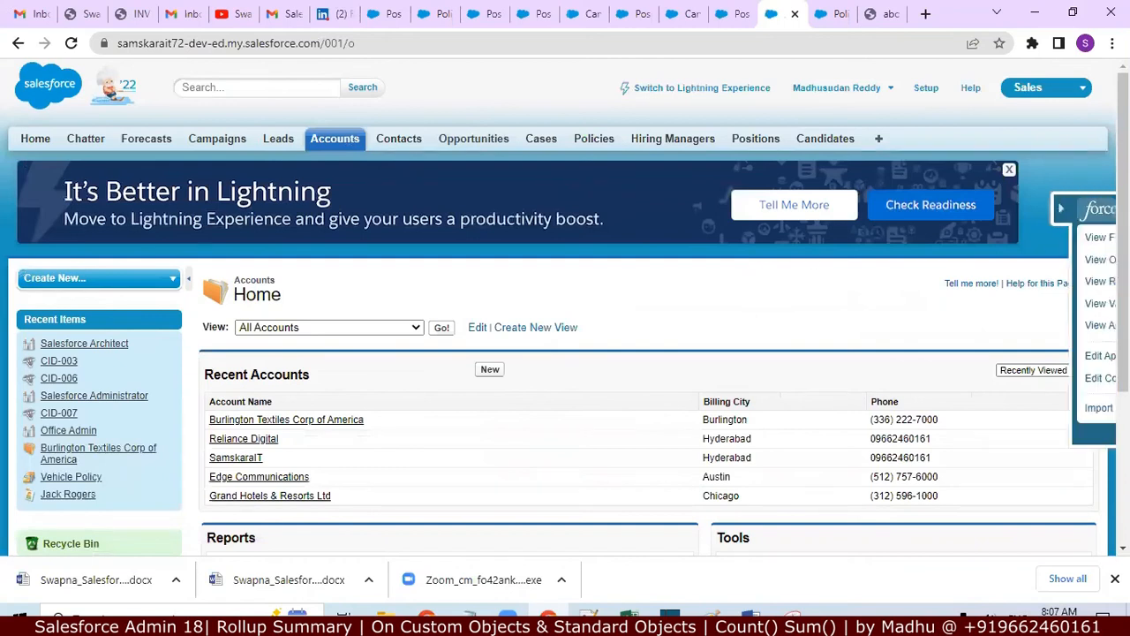
click(969, 238)
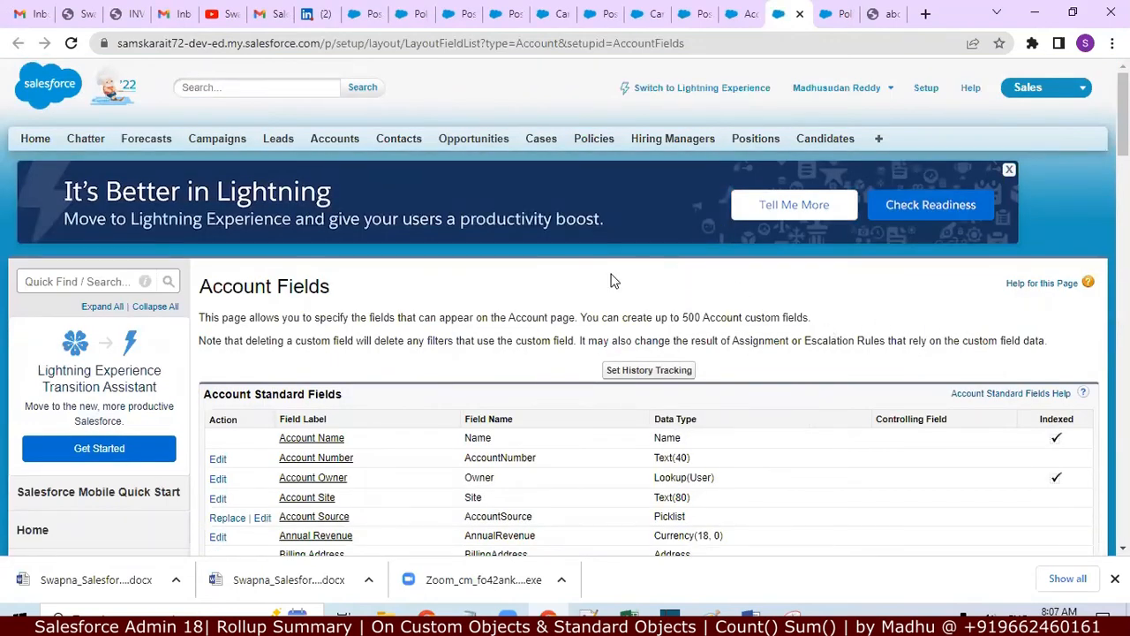
click(325, 145)
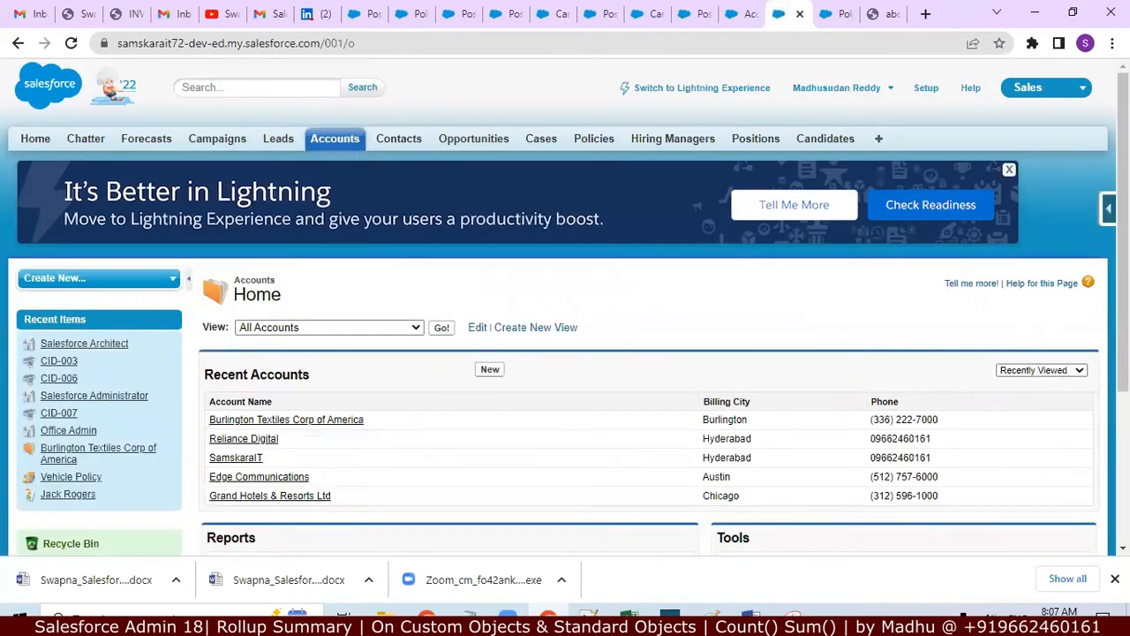
click(1107, 208)
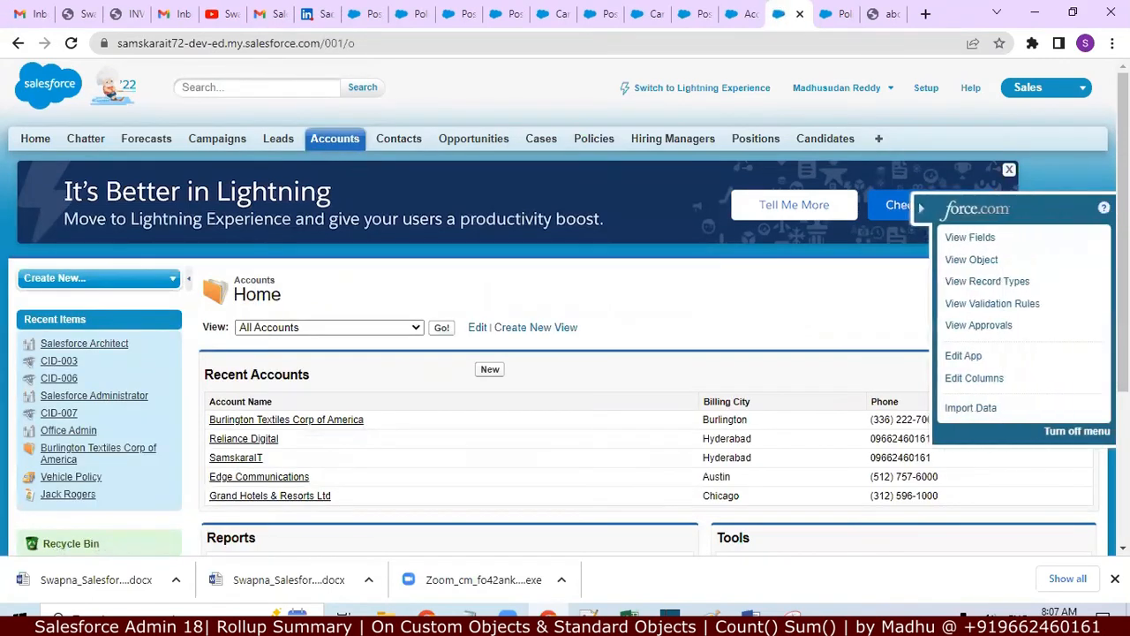
click(967, 237)
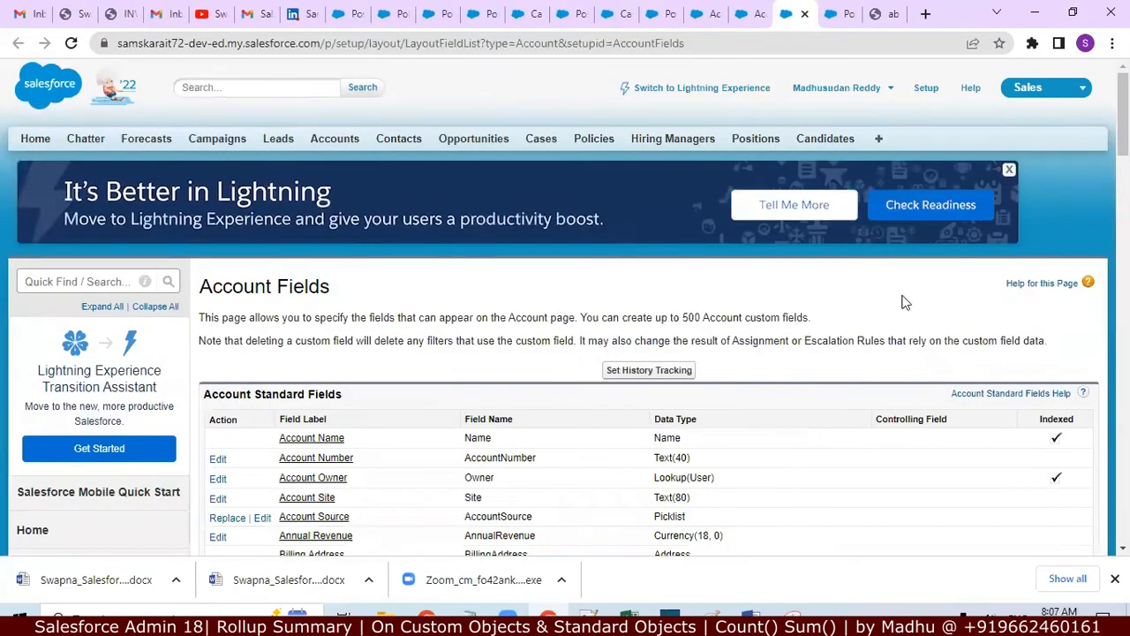
Start a new Account custom field with the Roll-Up Summary data type and continue to its details
drag(1123, 115, 1123, 241)
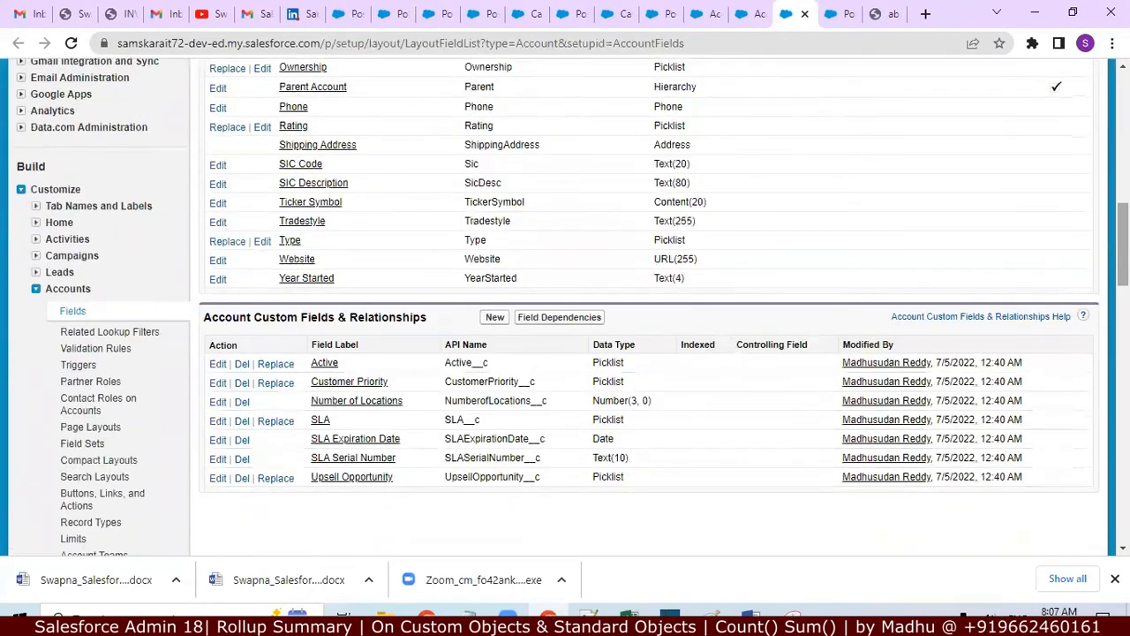
click(496, 318)
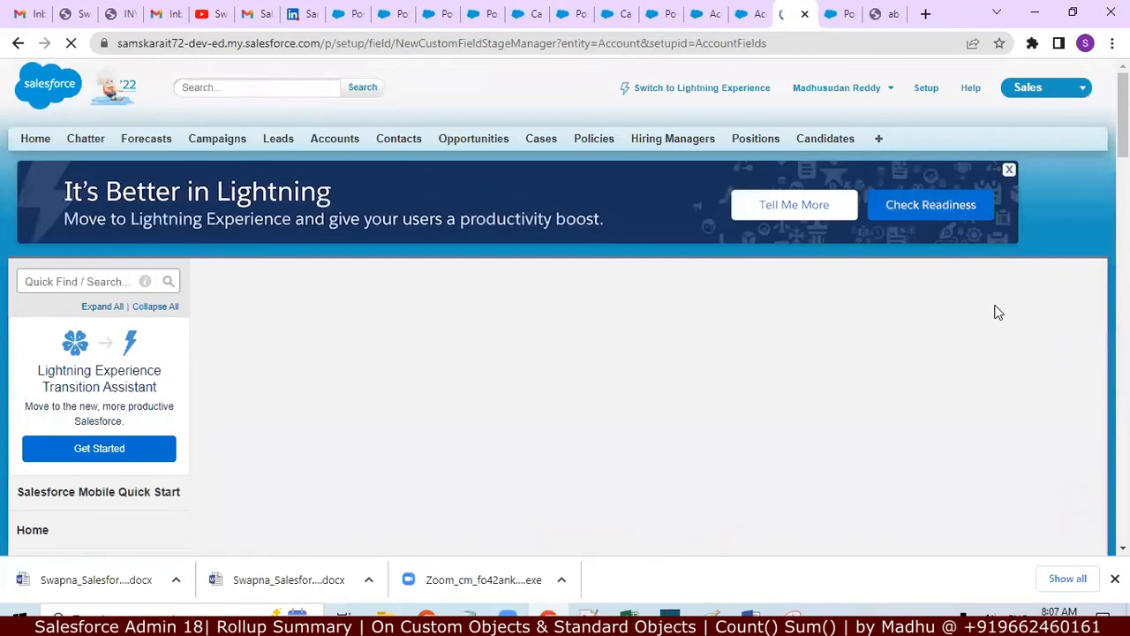
drag(1123, 124, 1123, 143)
click(221, 443)
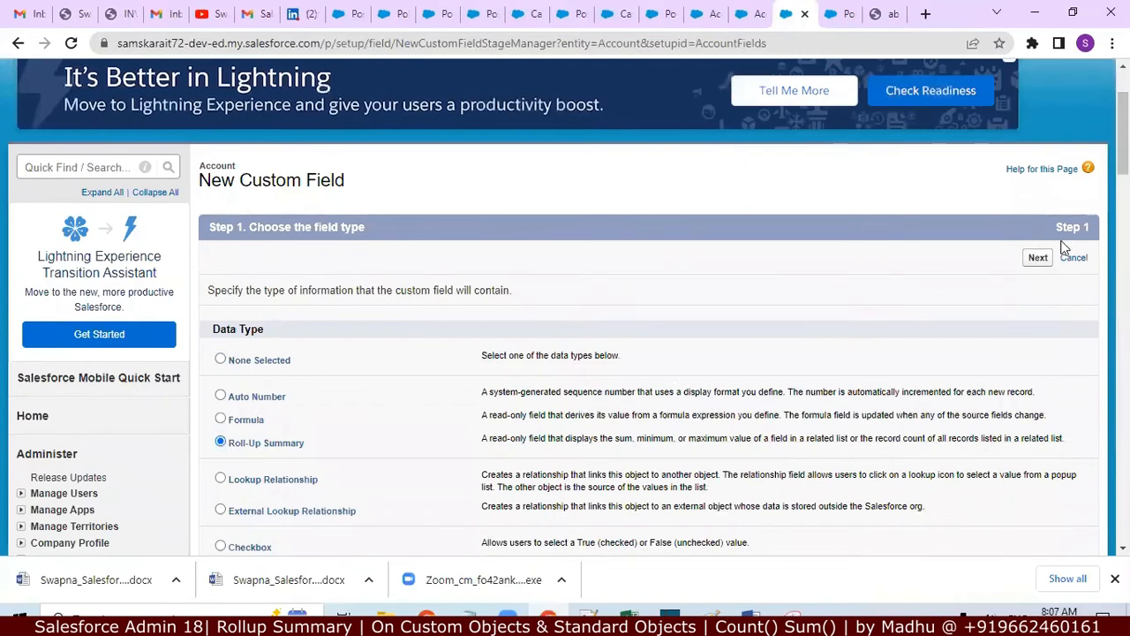
click(1038, 258)
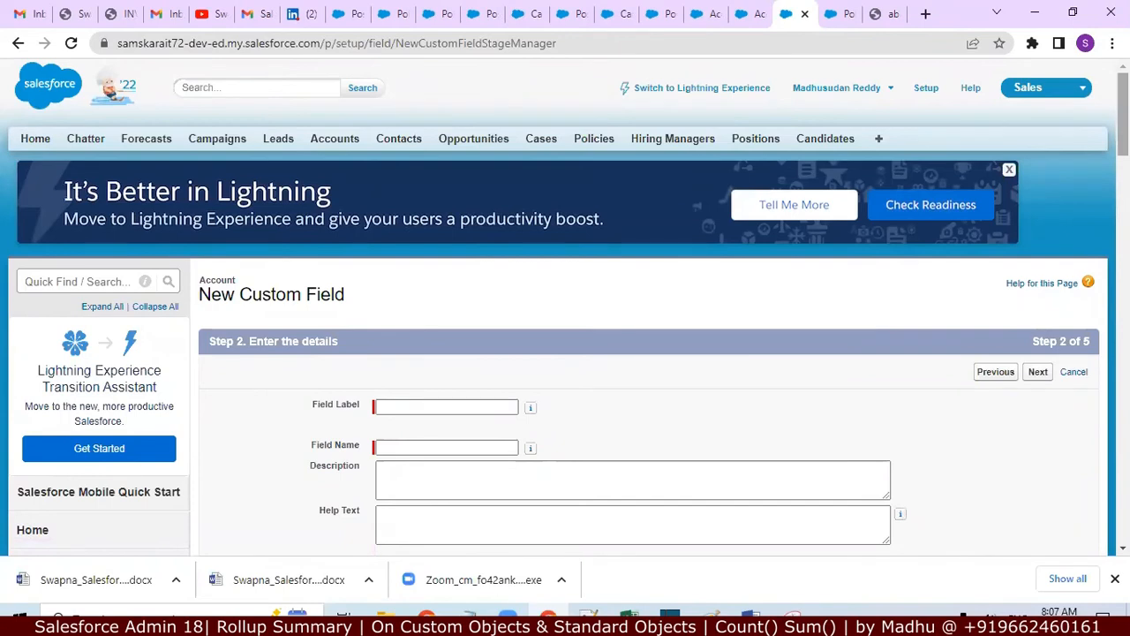
Label the roll-up summary field Total Revenue, let the field name fill in, and continue to the summary calculation
scroll(1064, 243, down, 2)
scroll(1095, 164, down, 1)
scroll(1094, 163, up, 2)
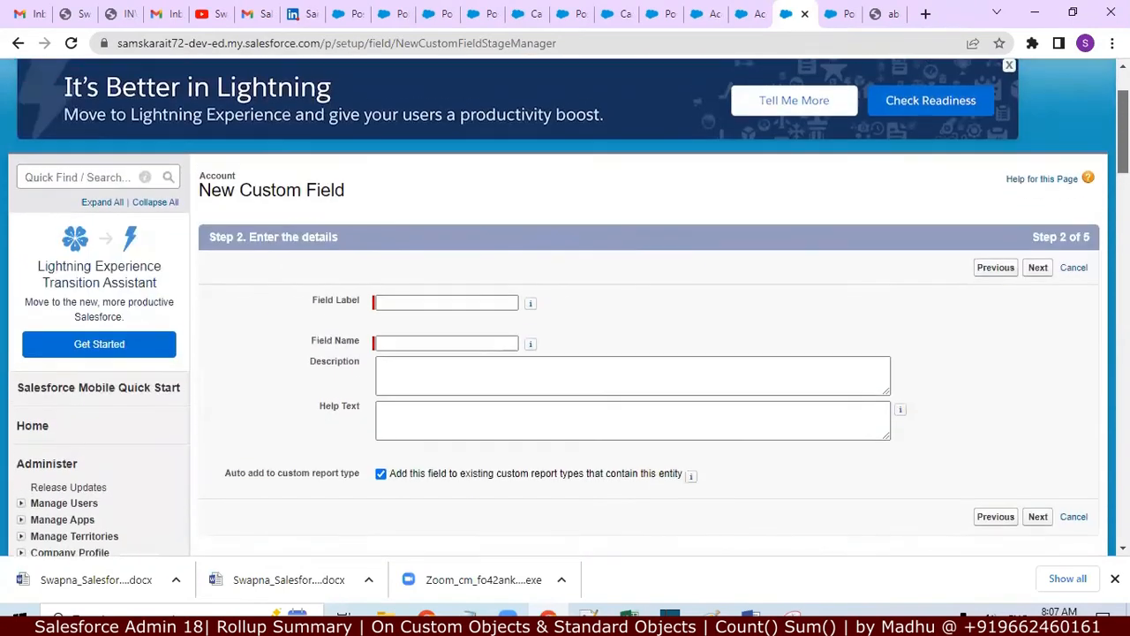
click(454, 352)
click(454, 352)
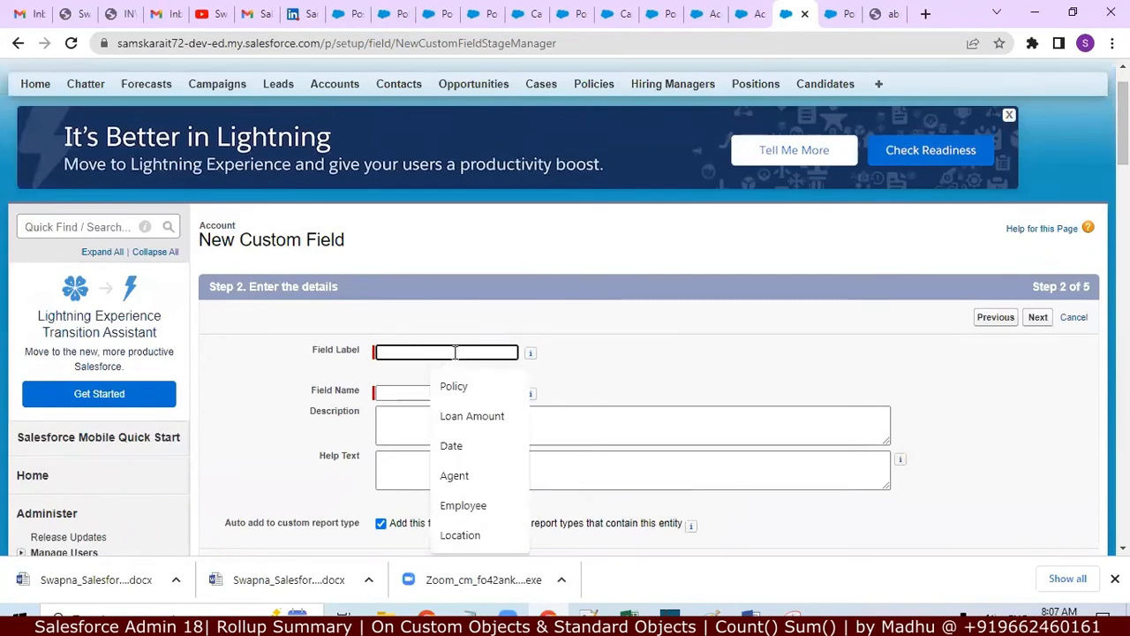
text(Total)
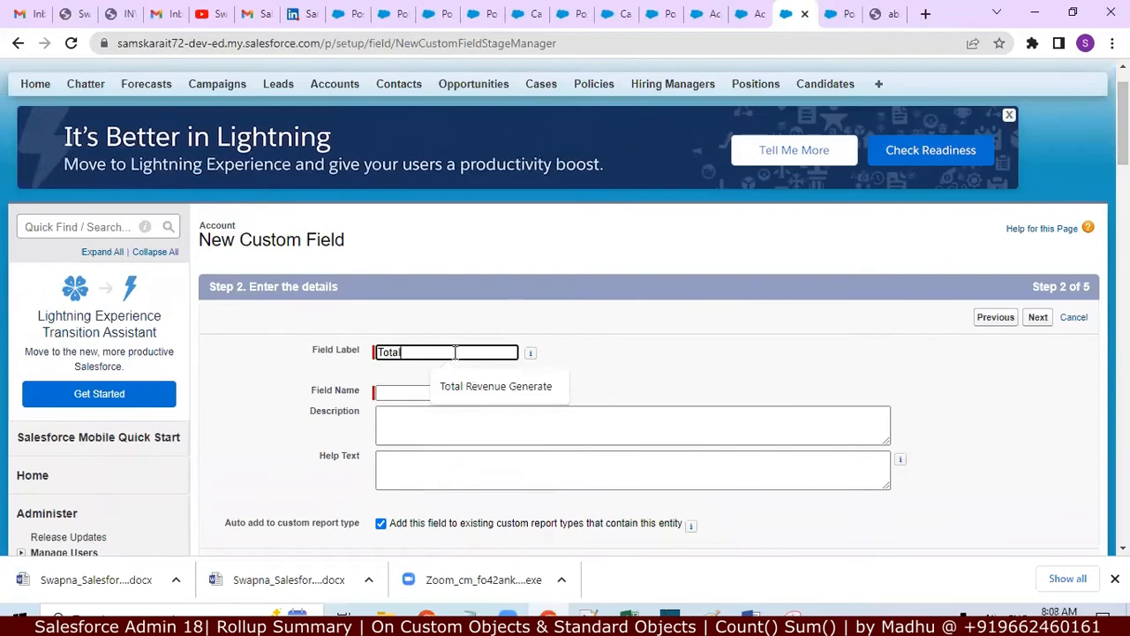
text( Revenue)
key(Tab)
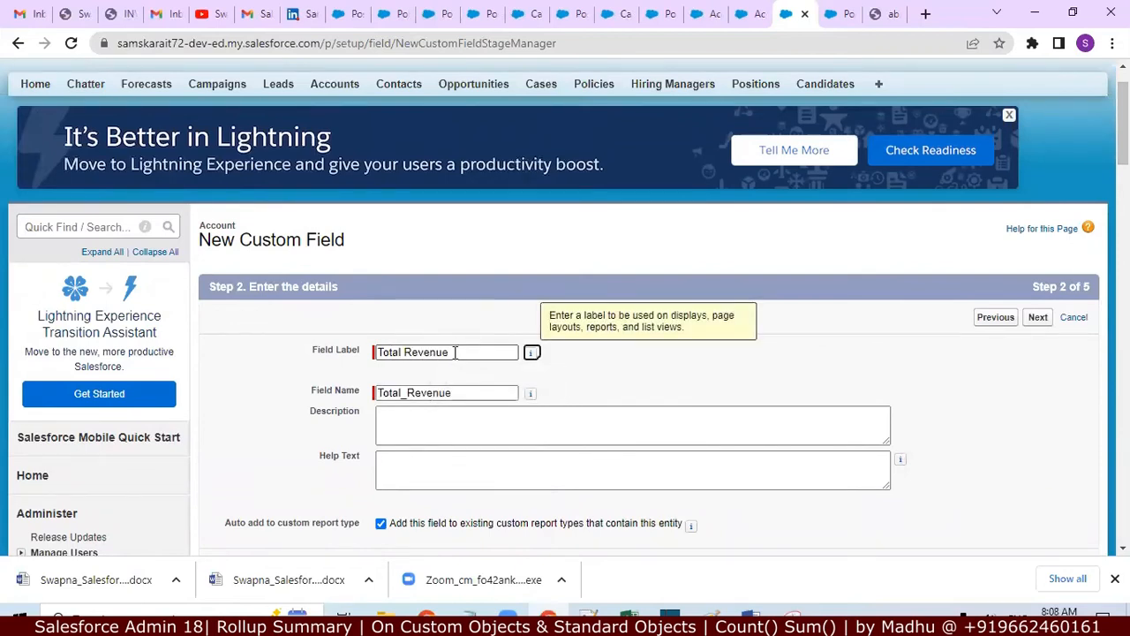
click(1043, 323)
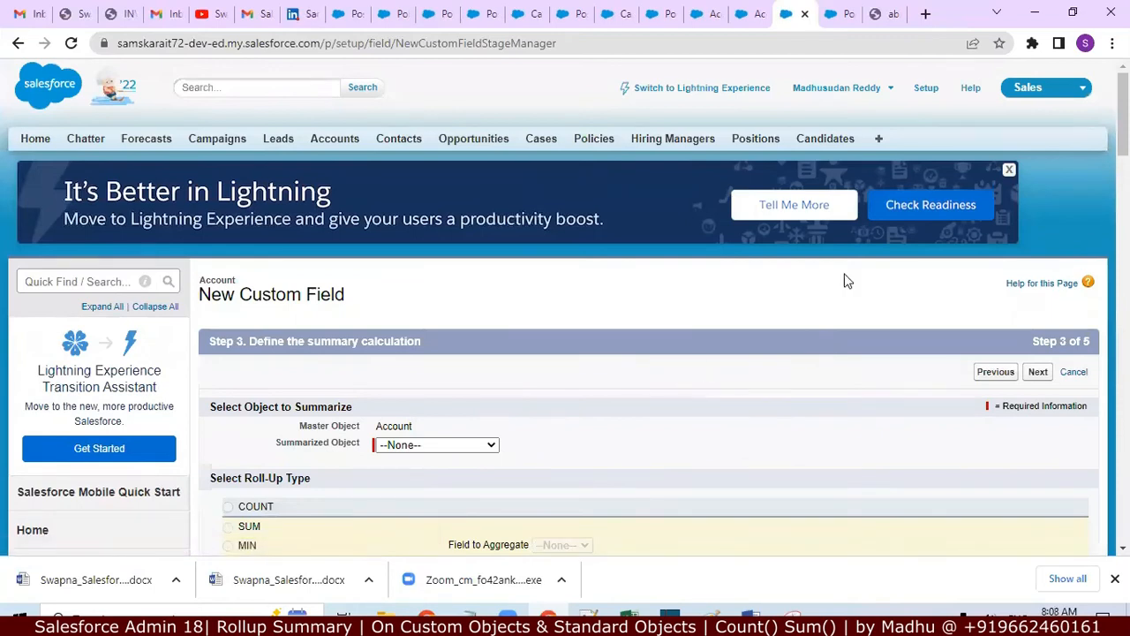
Set Opportunities as the summarized object and COUNT as the roll-up type
scroll(565, 353, down, 3)
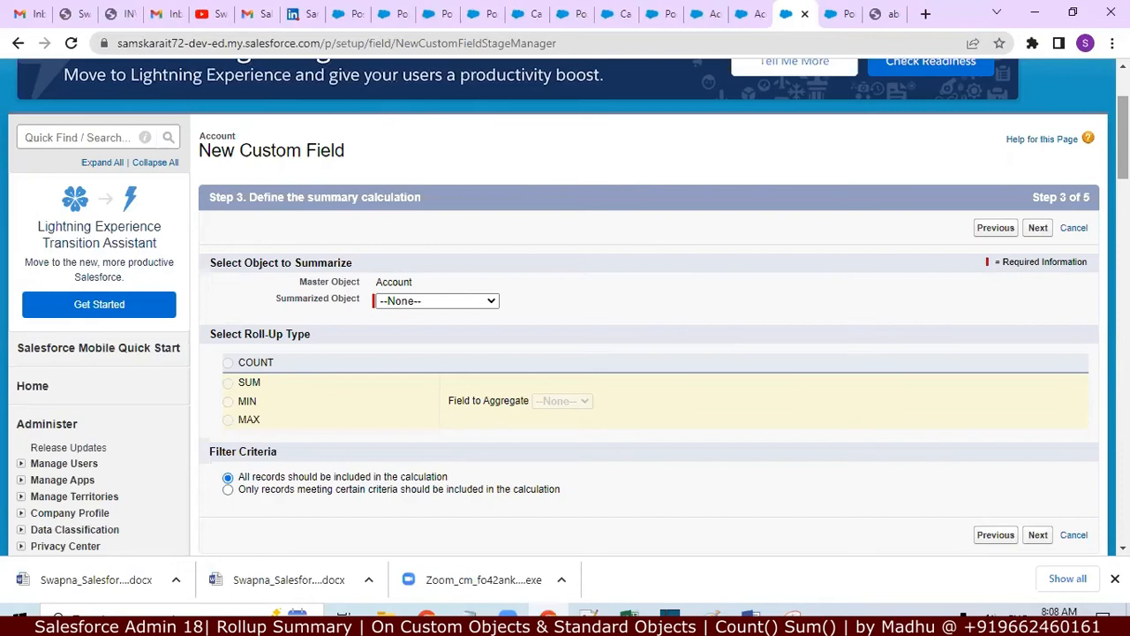
click(490, 303)
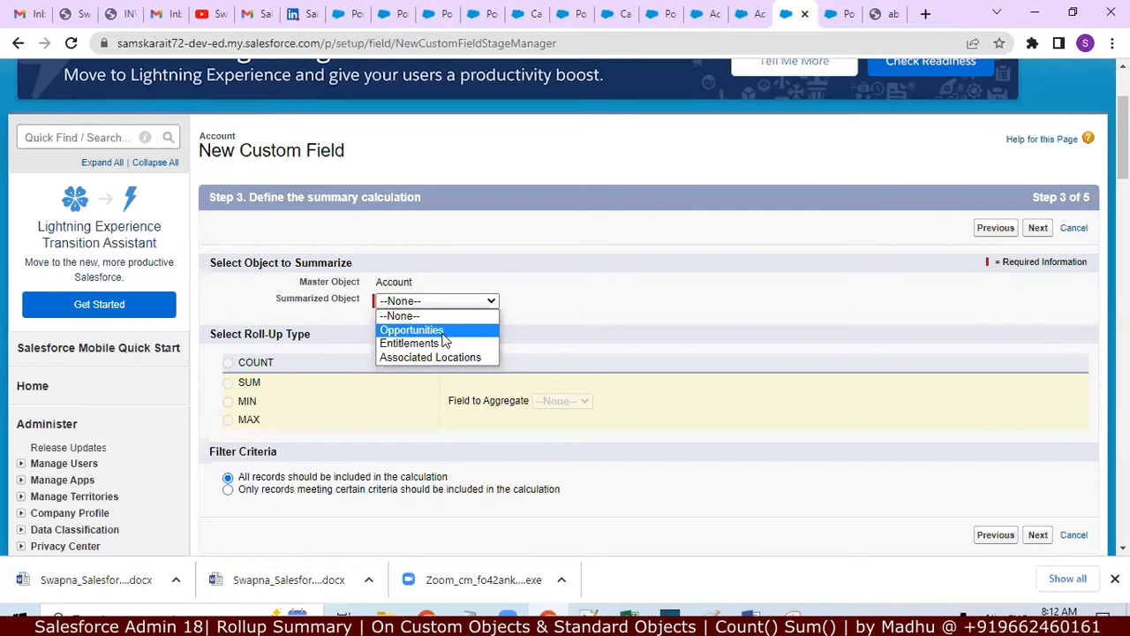
click(442, 332)
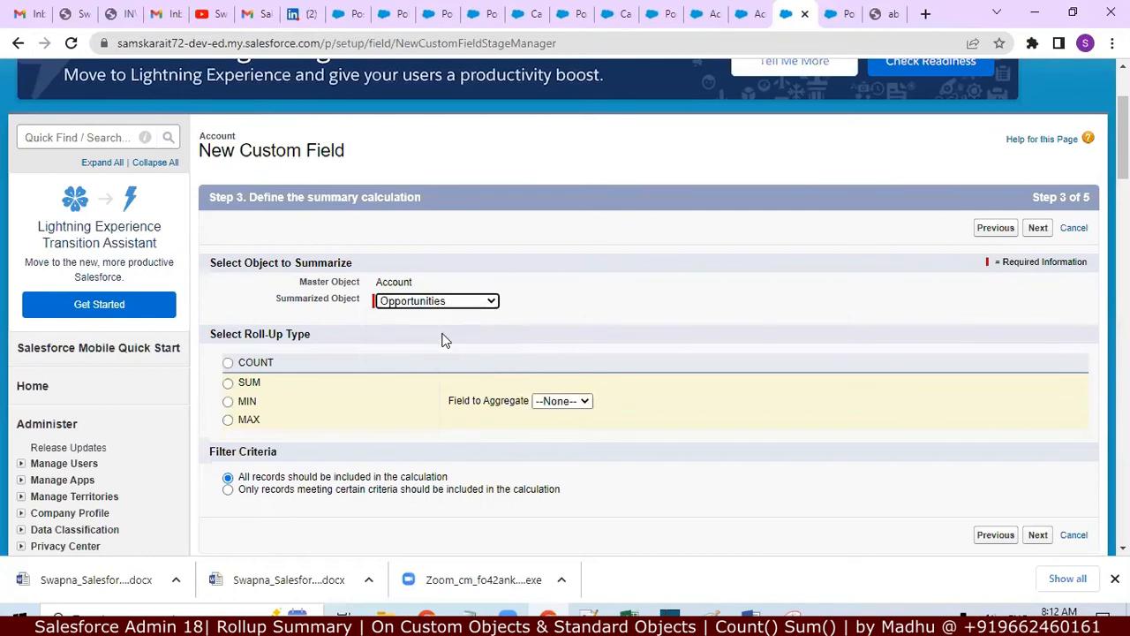
click(228, 362)
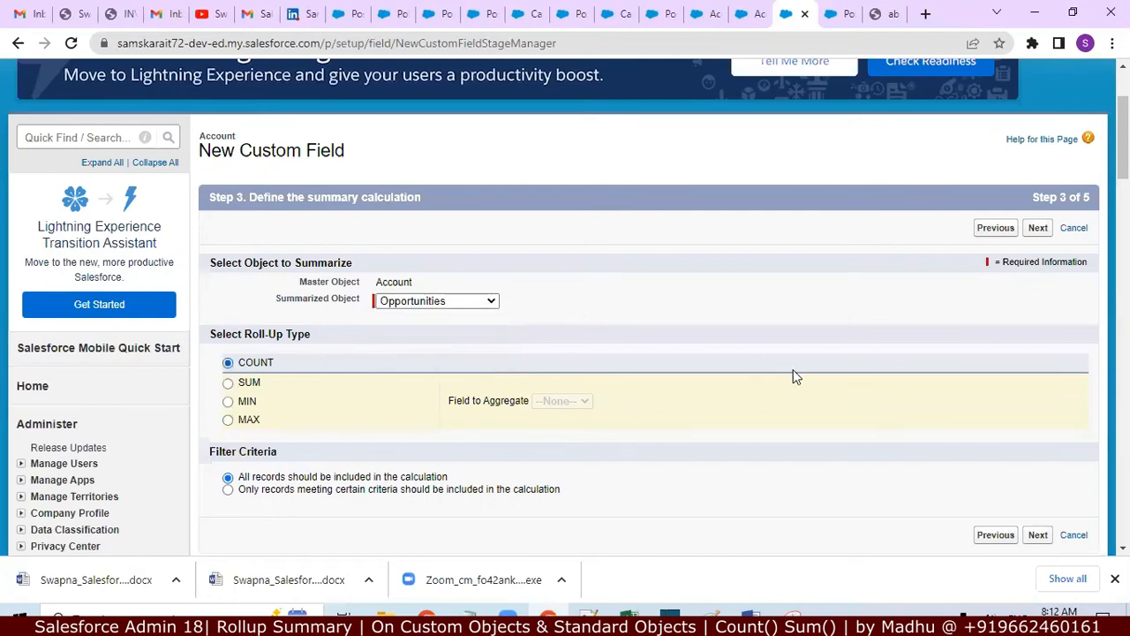
Restrict the roll-up to records with Expected Revenue less than 2,00,000 and continue to field-level security
click(228, 489)
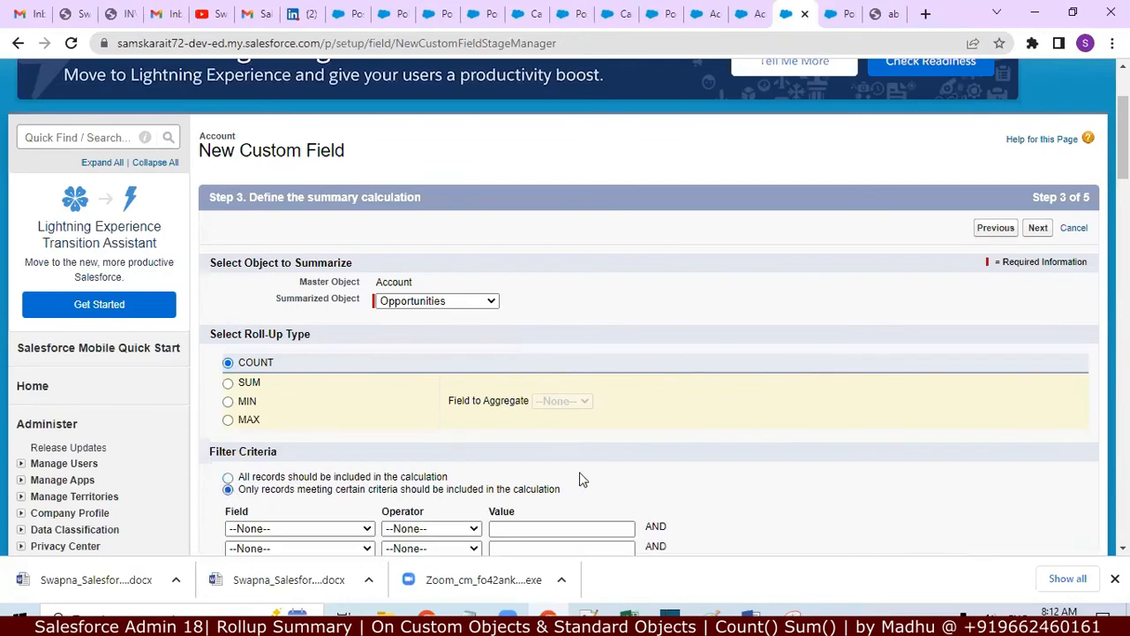
click(358, 528)
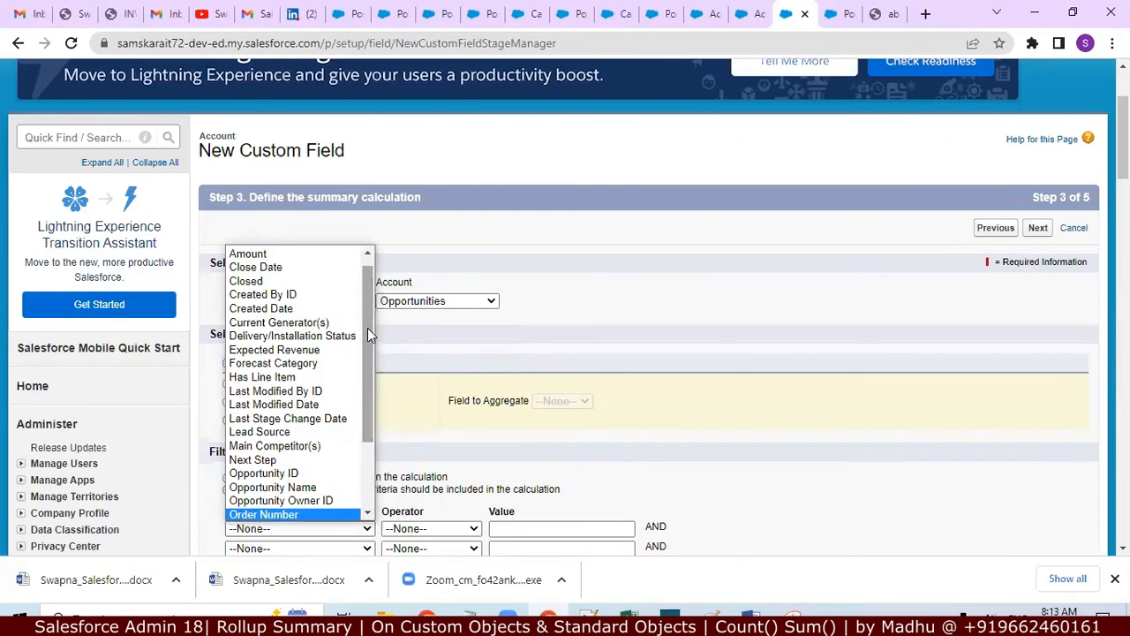
click(368, 515)
click(368, 516)
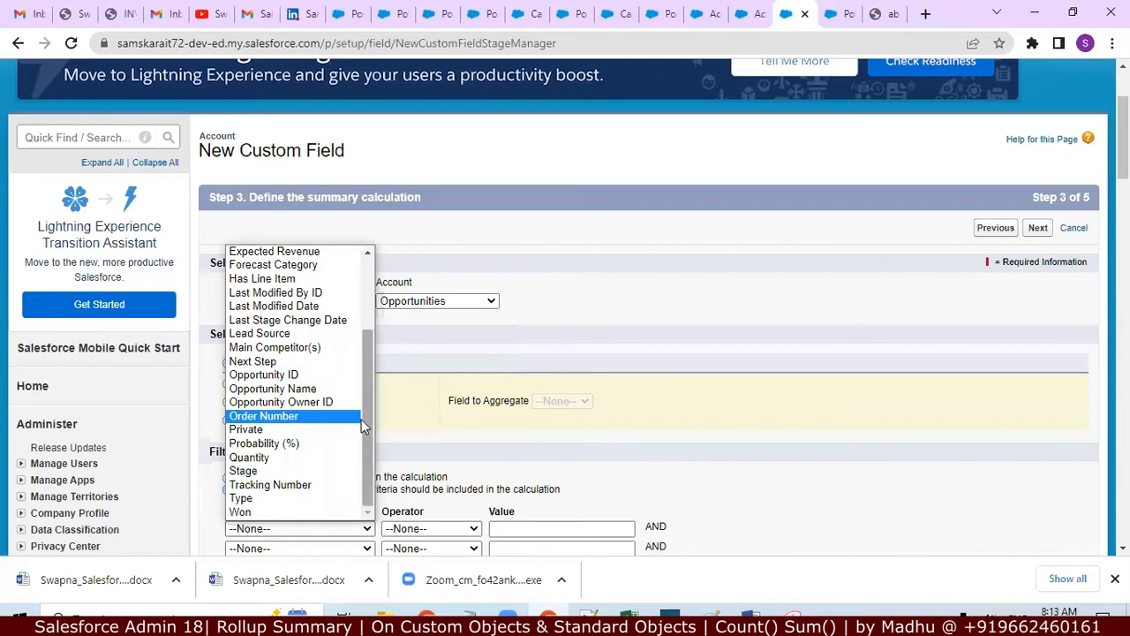
click(347, 252)
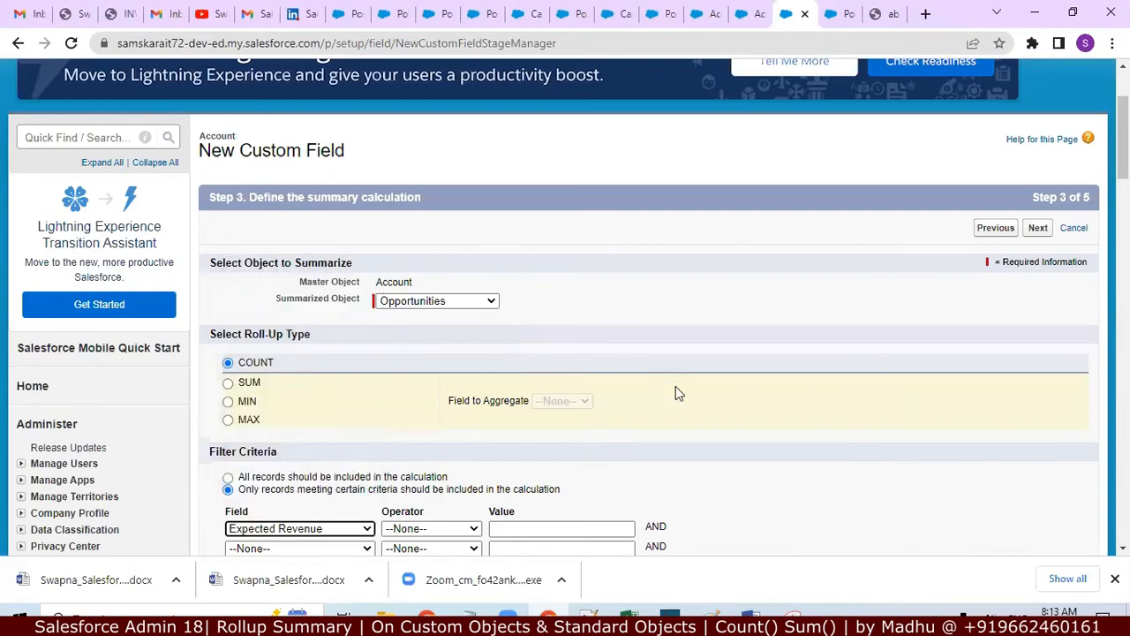
click(451, 531)
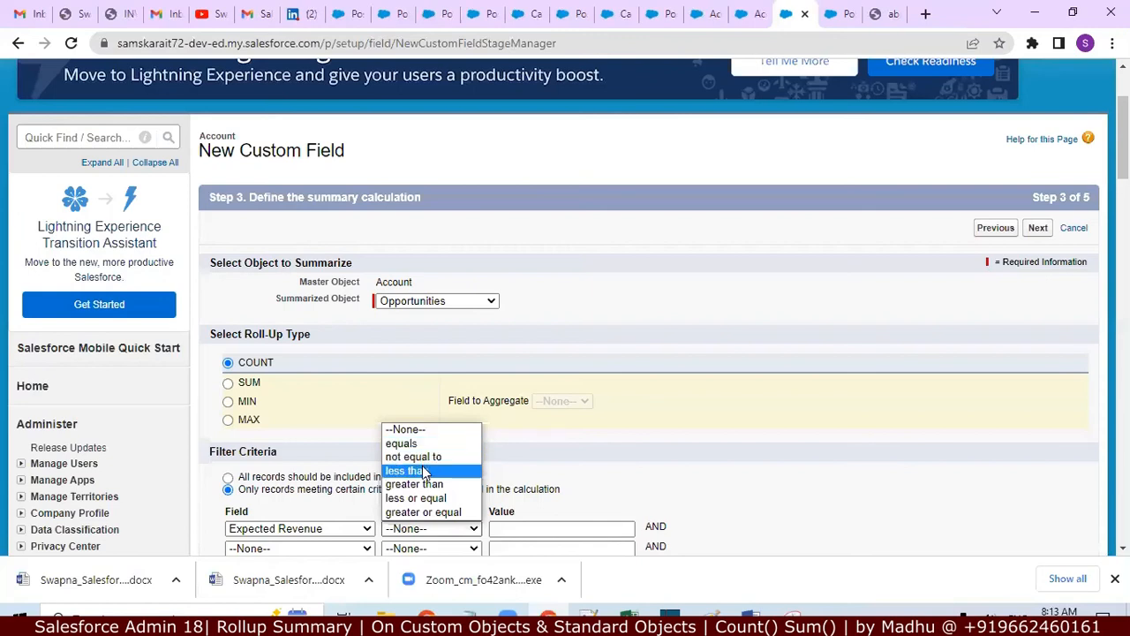
click(422, 470)
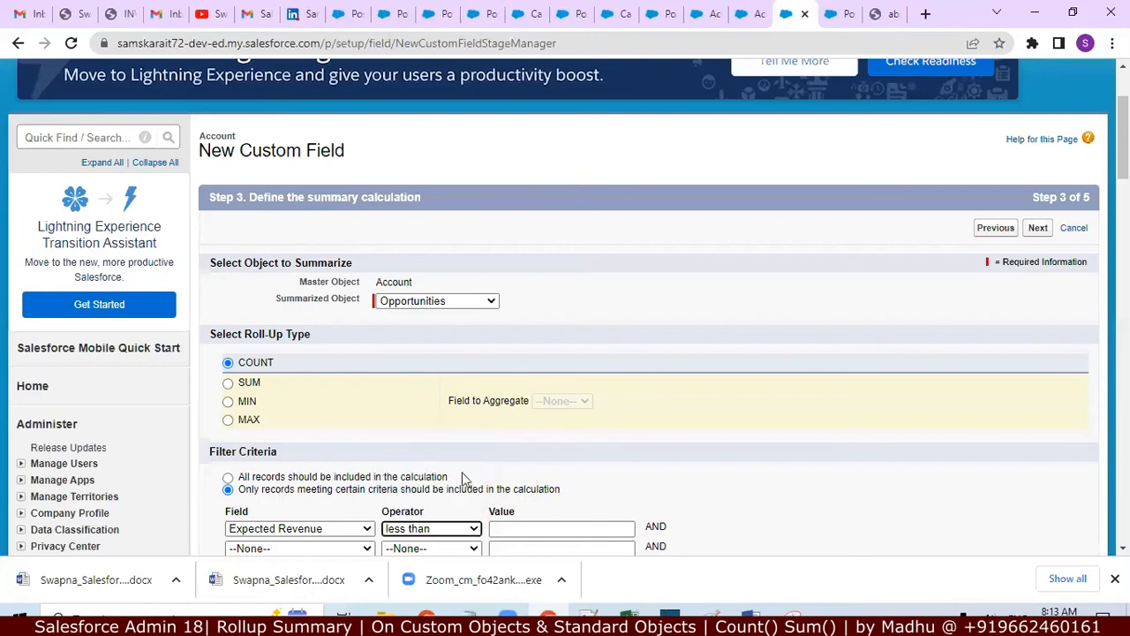
click(610, 528)
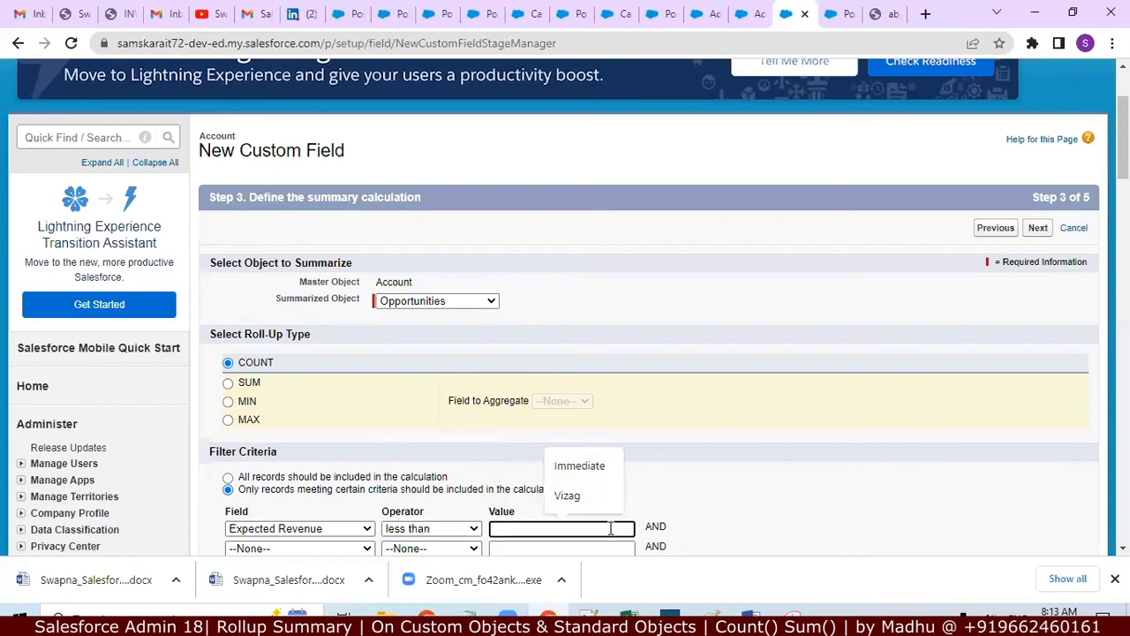
text(1)
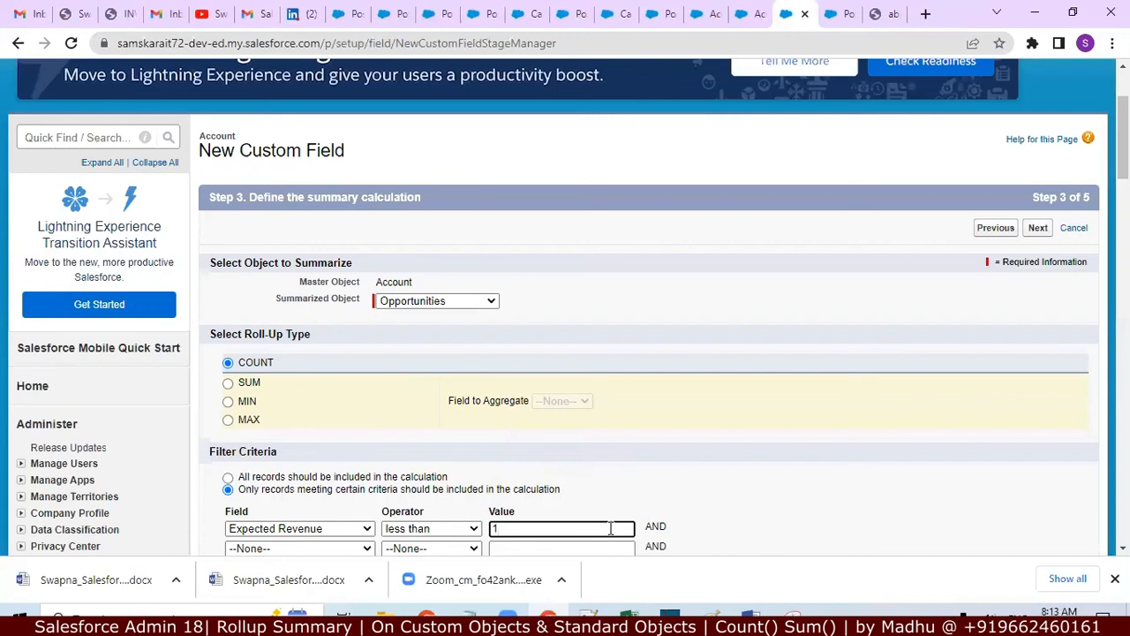
text(.00)
text(,000)
scroll(649, 353, down, 3)
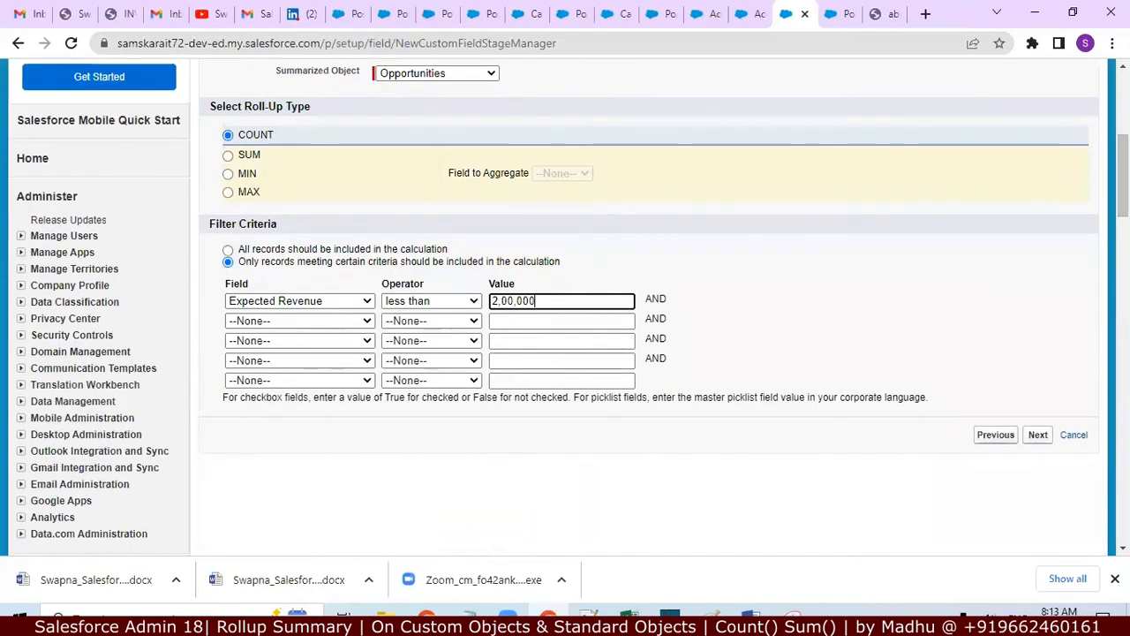
click(1038, 436)
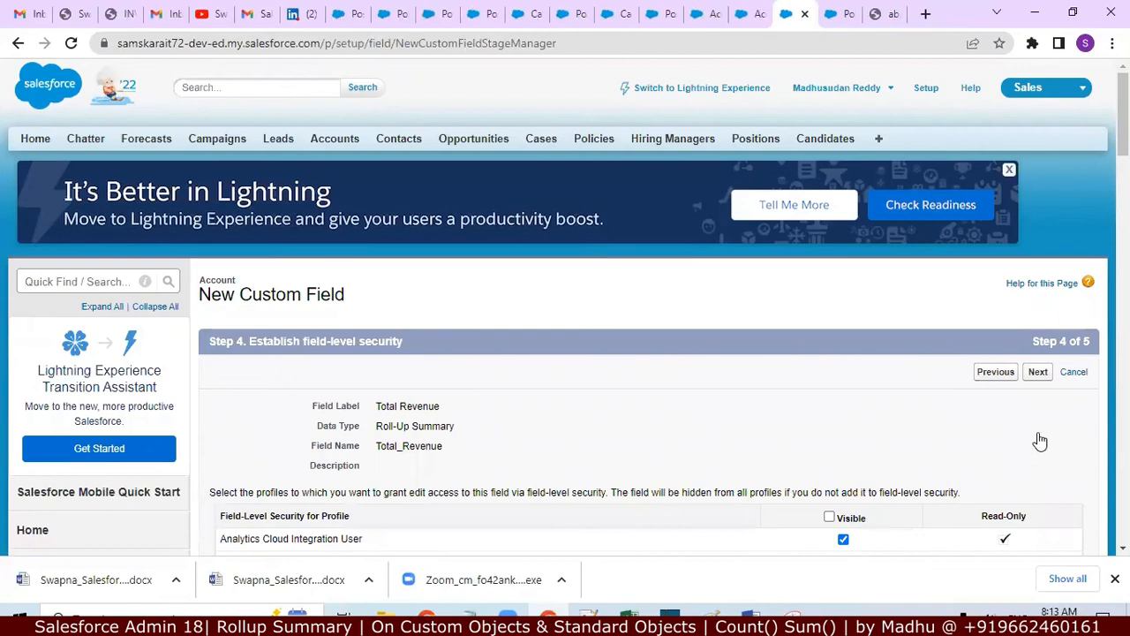
Make the Total Revenue field visible to all profiles and continue to the page layout selection
click(830, 517)
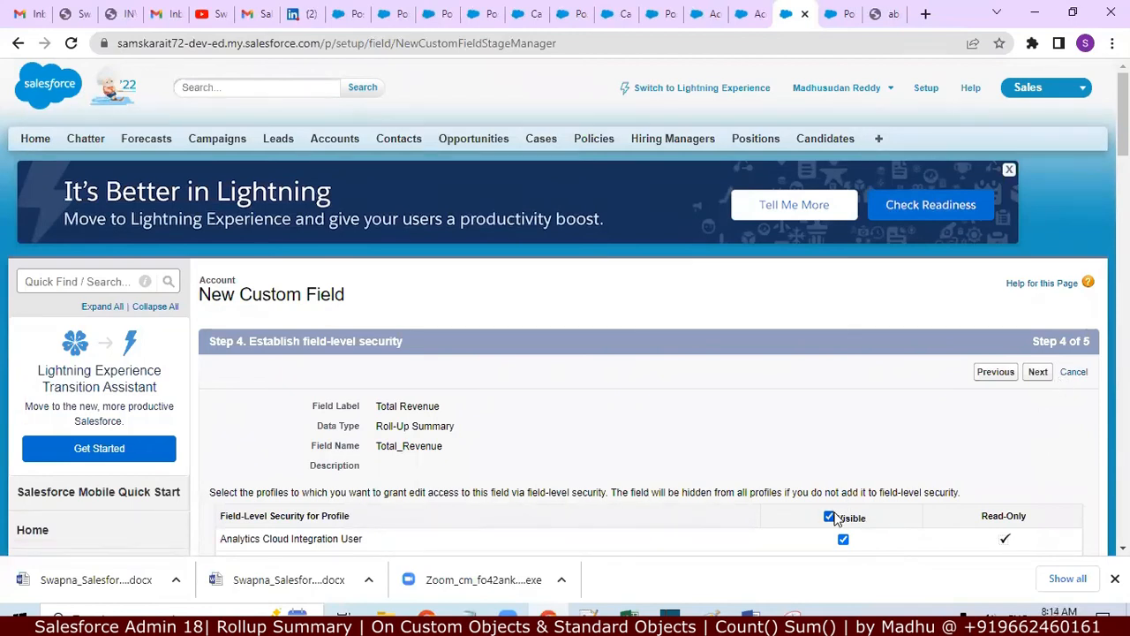
click(1037, 372)
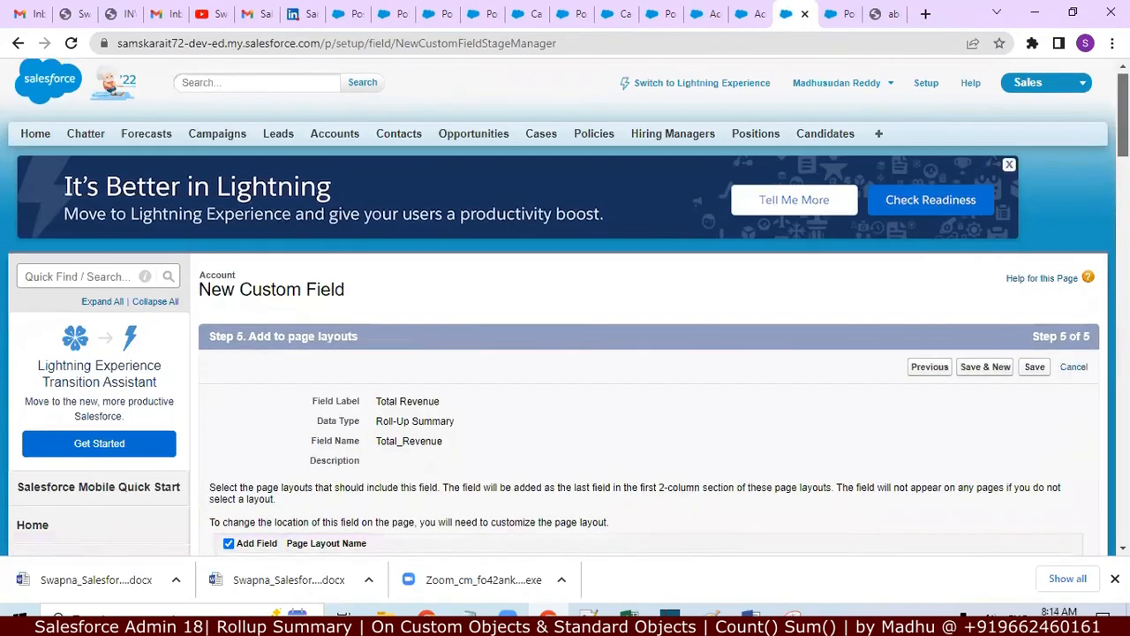
scroll(565, 353, down, 2)
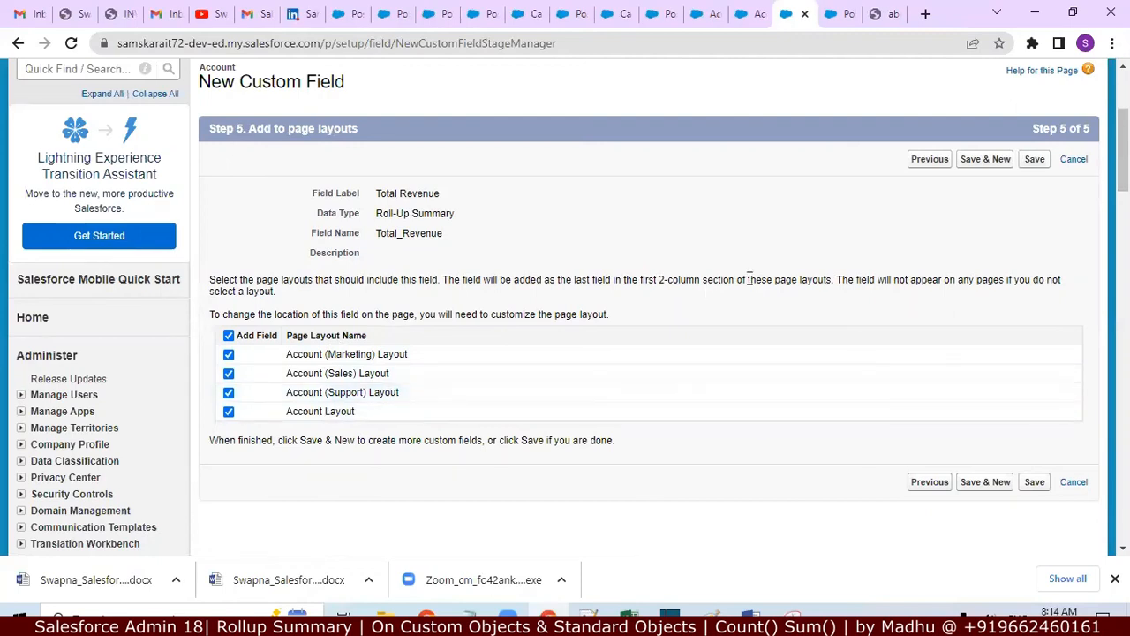
Save the Total Revenue field with all Account page layouts selected and review it among the Account custom fields
click(1033, 160)
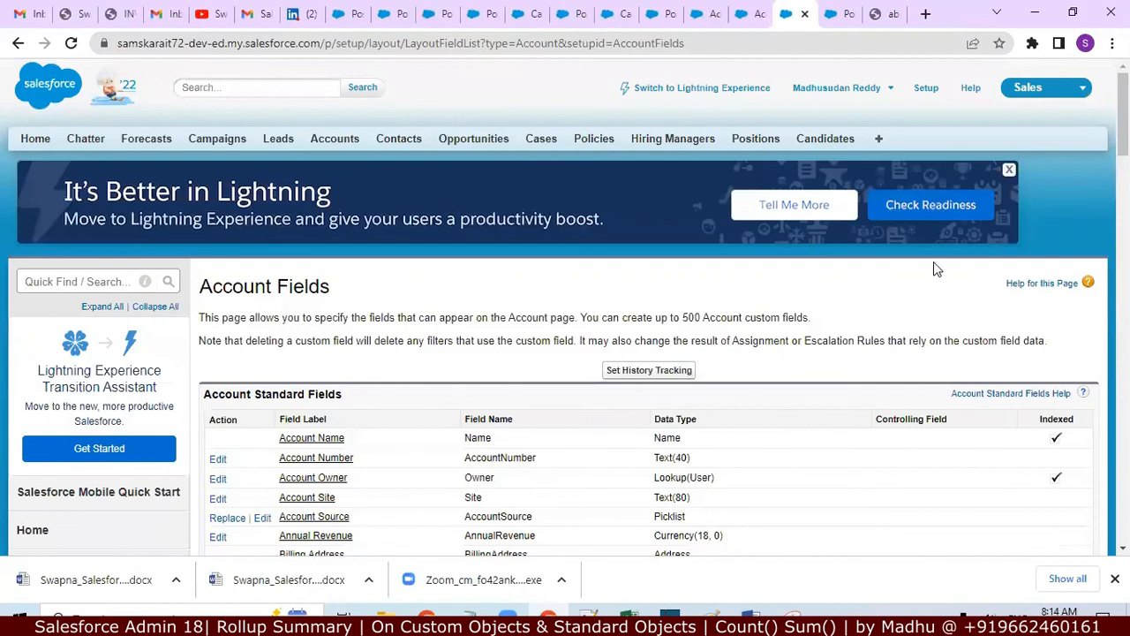
drag(1122, 117, 1123, 206)
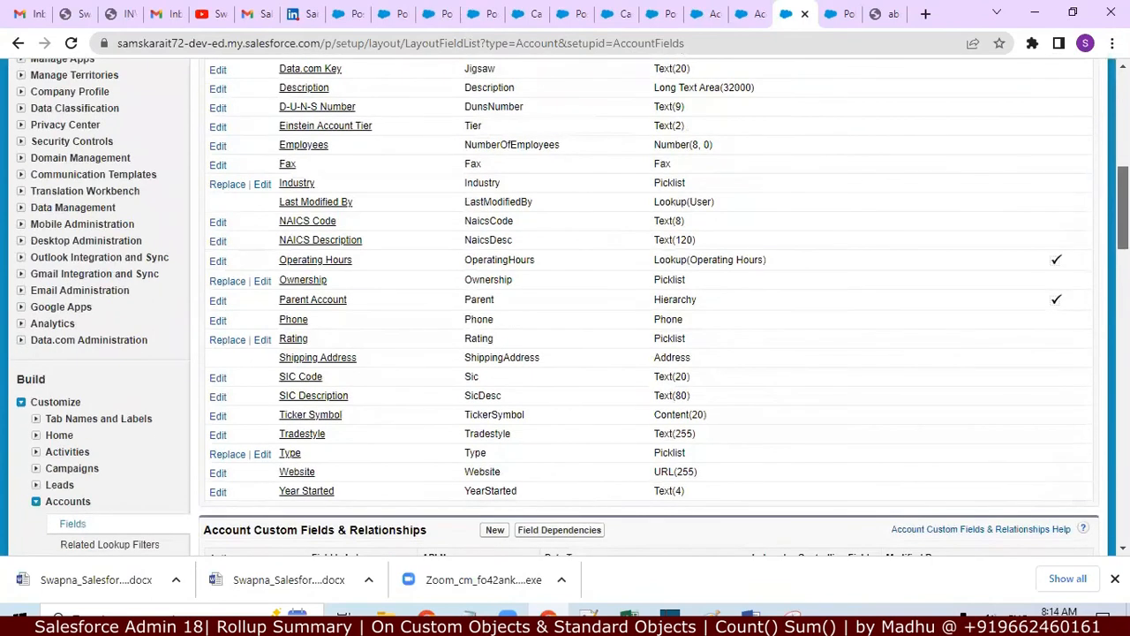
drag(1123, 207, 1123, 201)
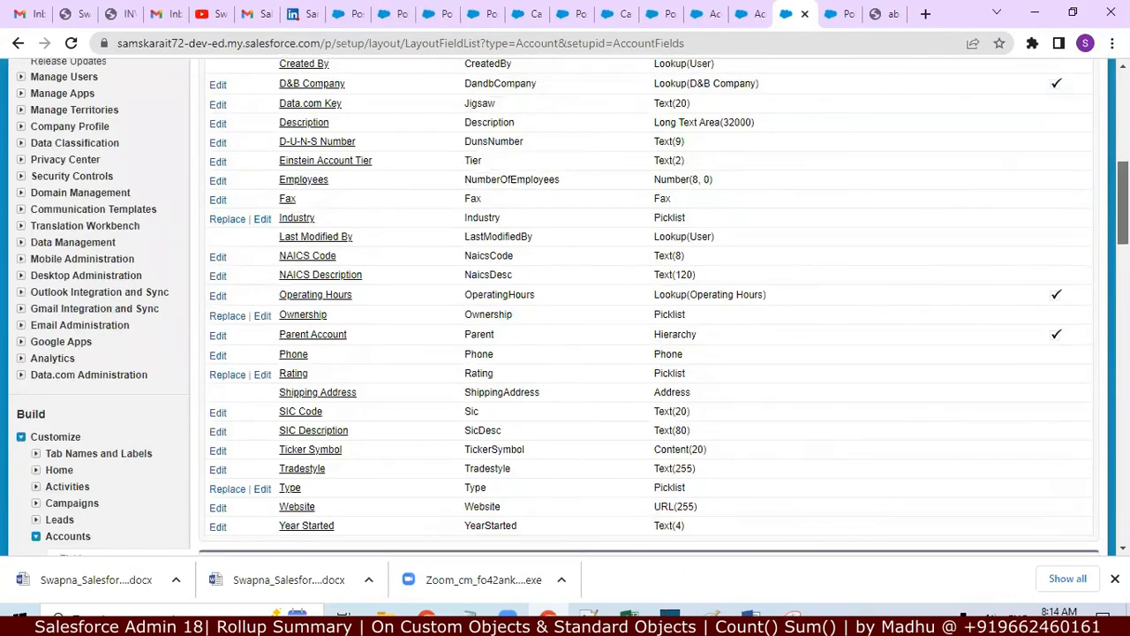
scroll(653, 309, up, 2)
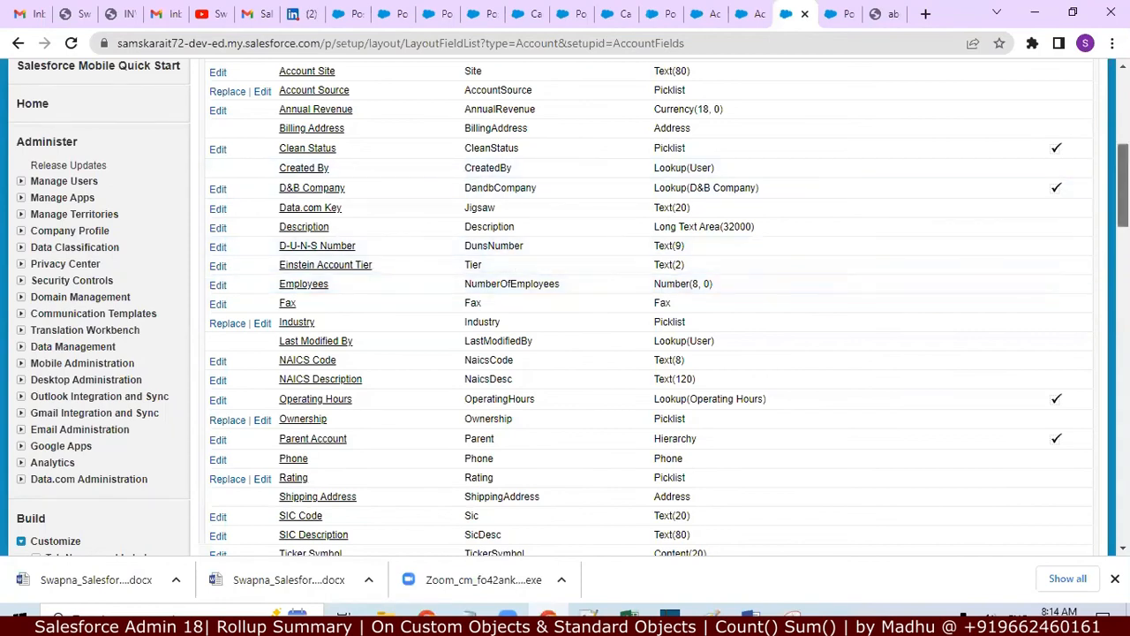
scroll(1123, 185, up, 2)
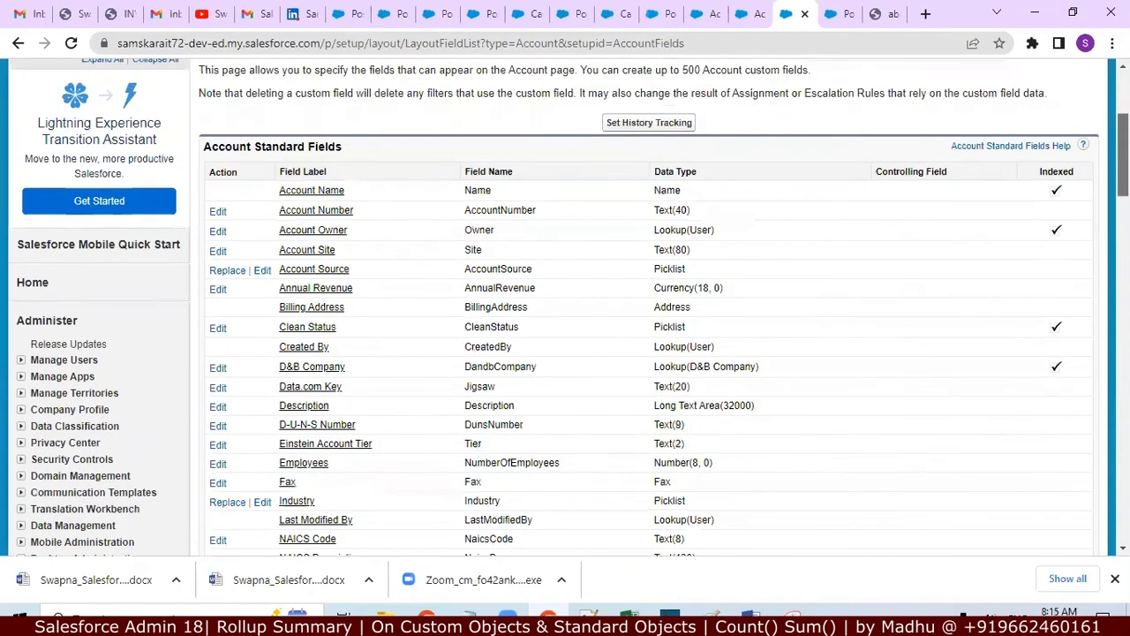
scroll(522, 452, down, 7)
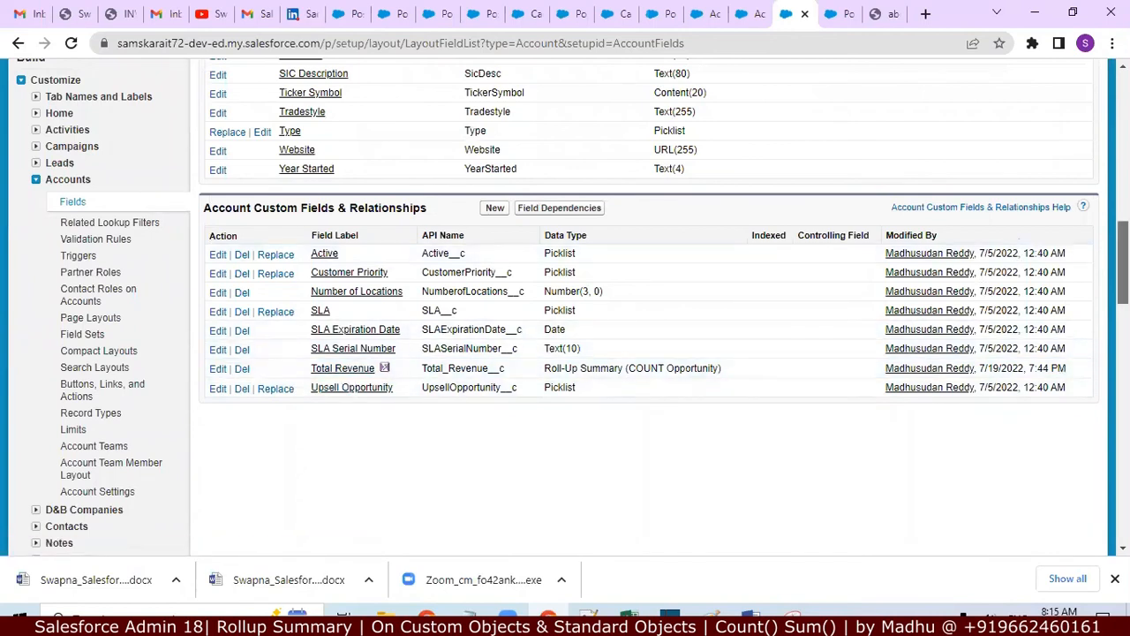
scroll(1121, 256, up, 1)
scroll(1121, 248, up, 5)
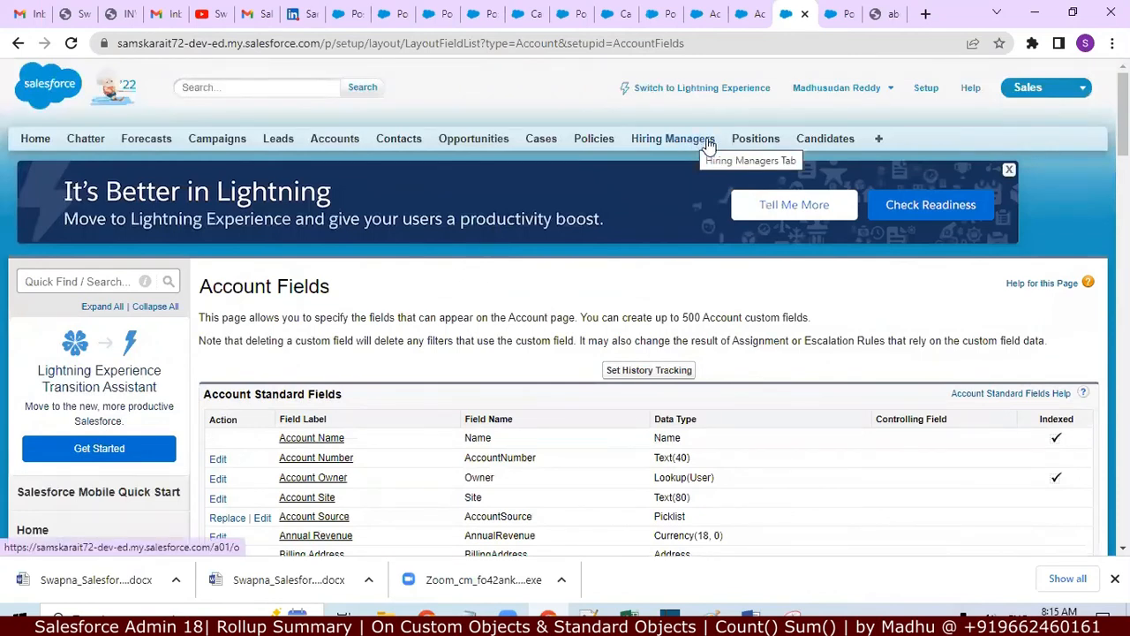
Open the Burlington Textiles Corp of America account and check its Annual Revenue and Total Revenue values
click(333, 143)
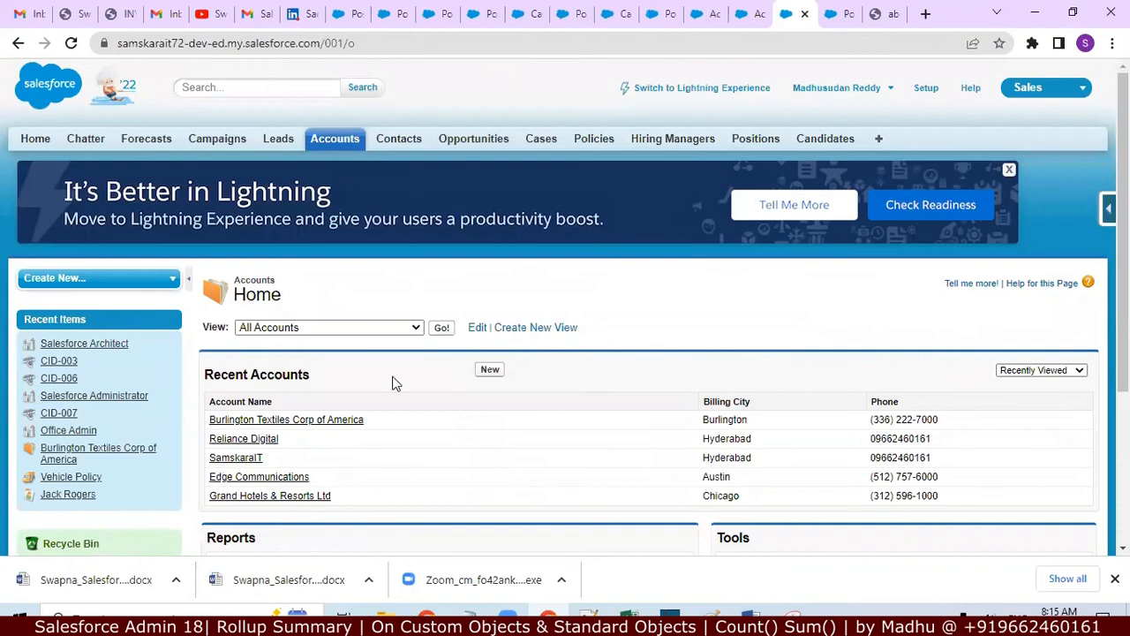
click(326, 424)
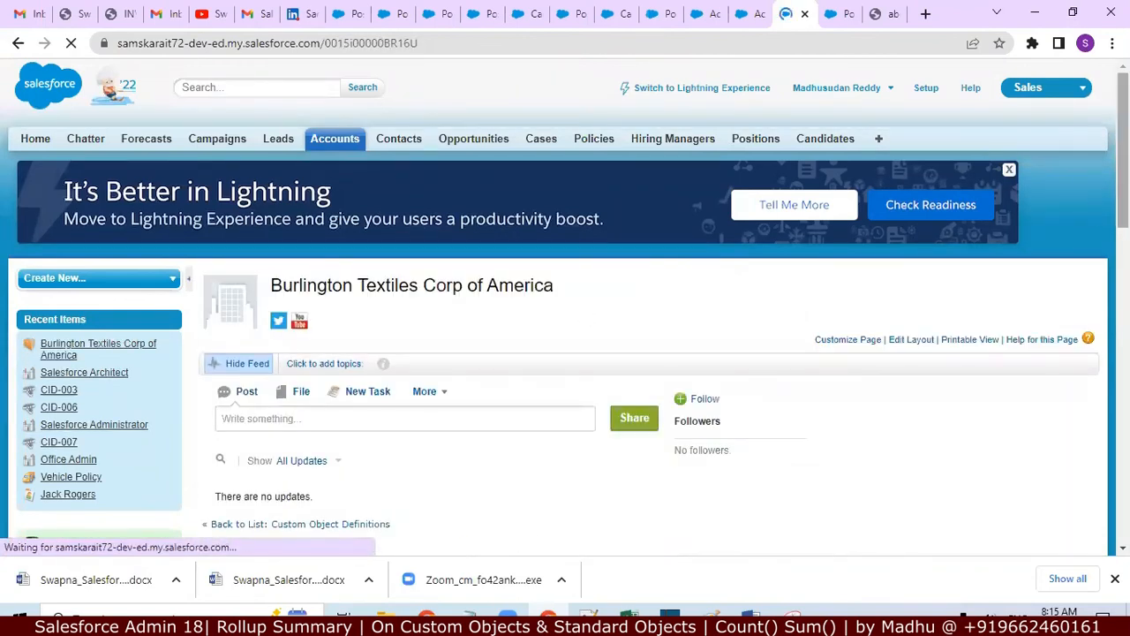
scroll(565, 354, down, 5)
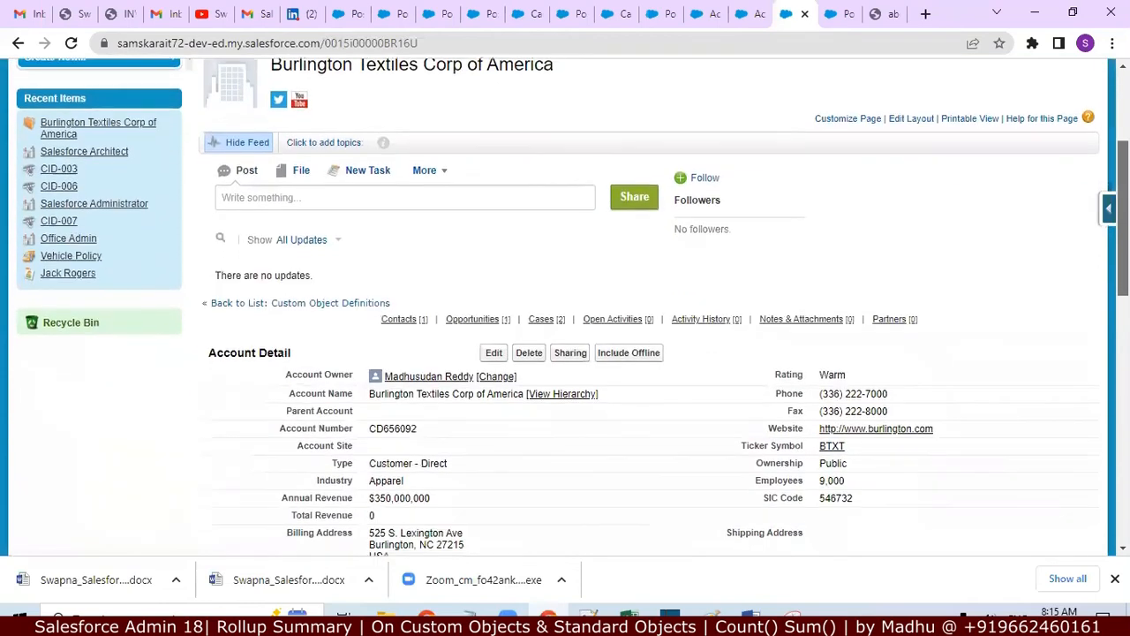
scroll(565, 309, down, 3)
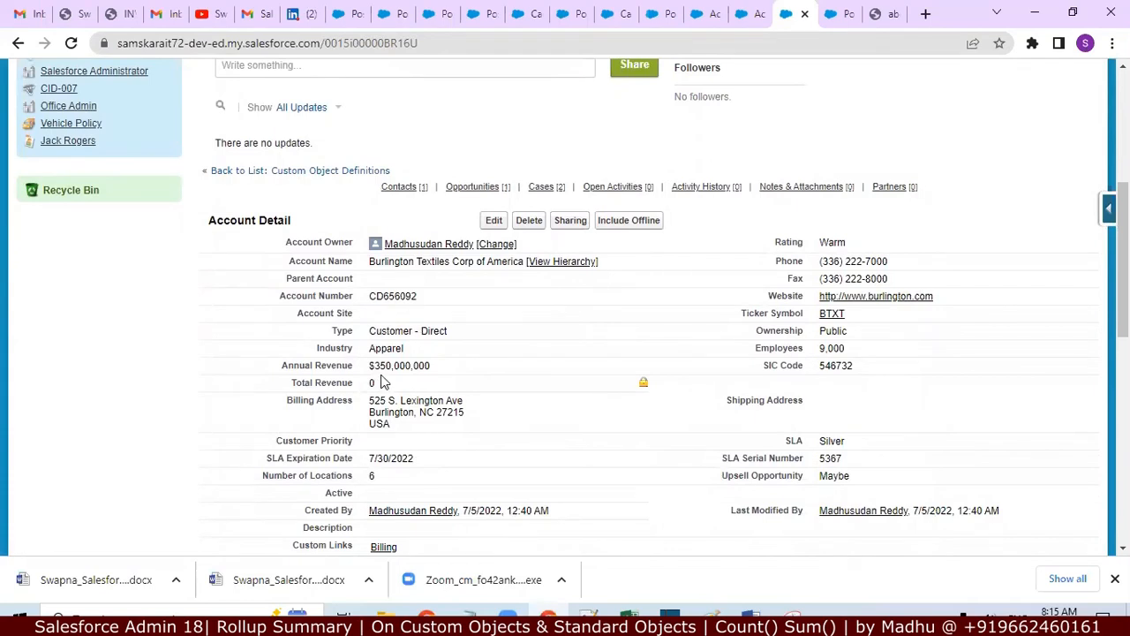
mouse_move(371, 366)
mouse_down()
mouse_move(442, 372)
mouse_move(375, 365)
mouse_up()
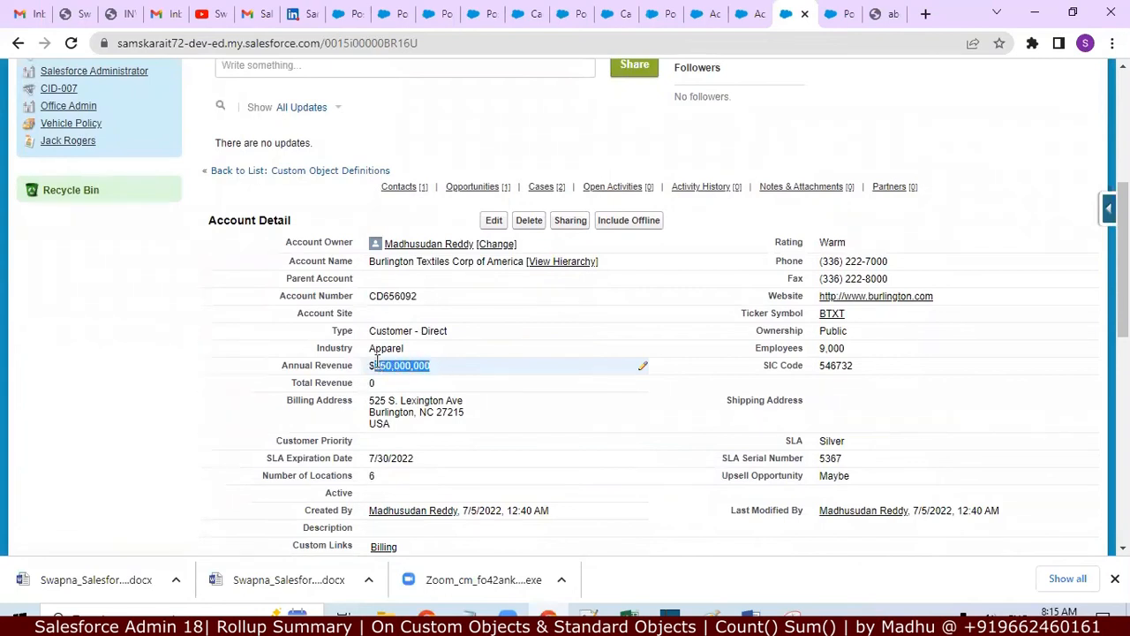
right_click(375, 365)
click(408, 377)
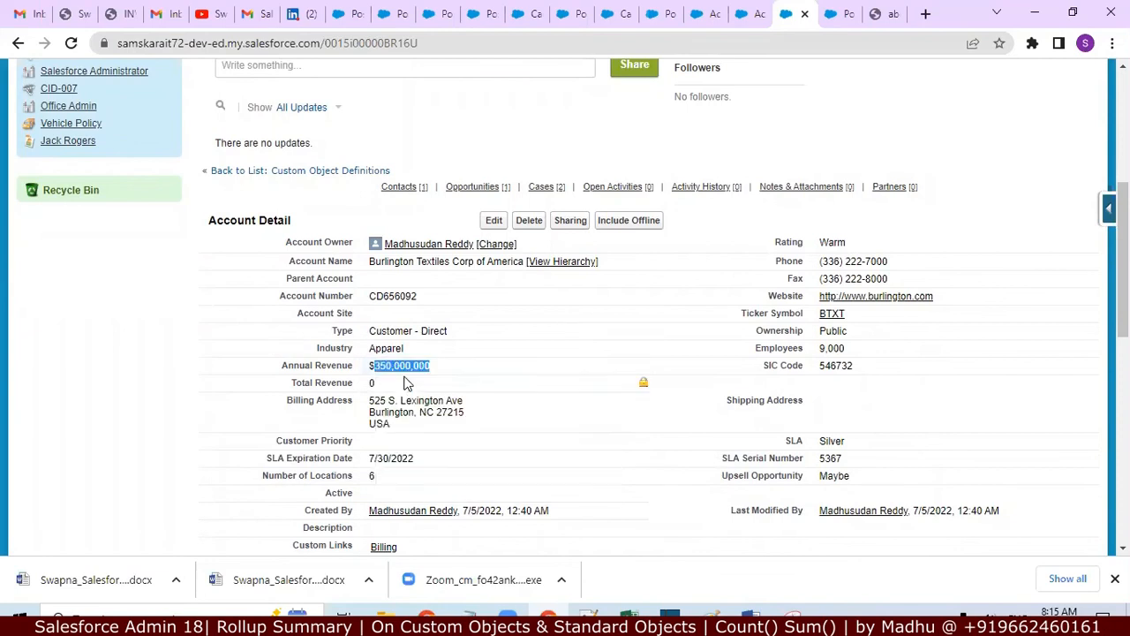
Bring up Account Fields in a new tab, reopen the Burlington Textiles account from there, and examine its Annual Revenue
scroll(565, 309, up, 4)
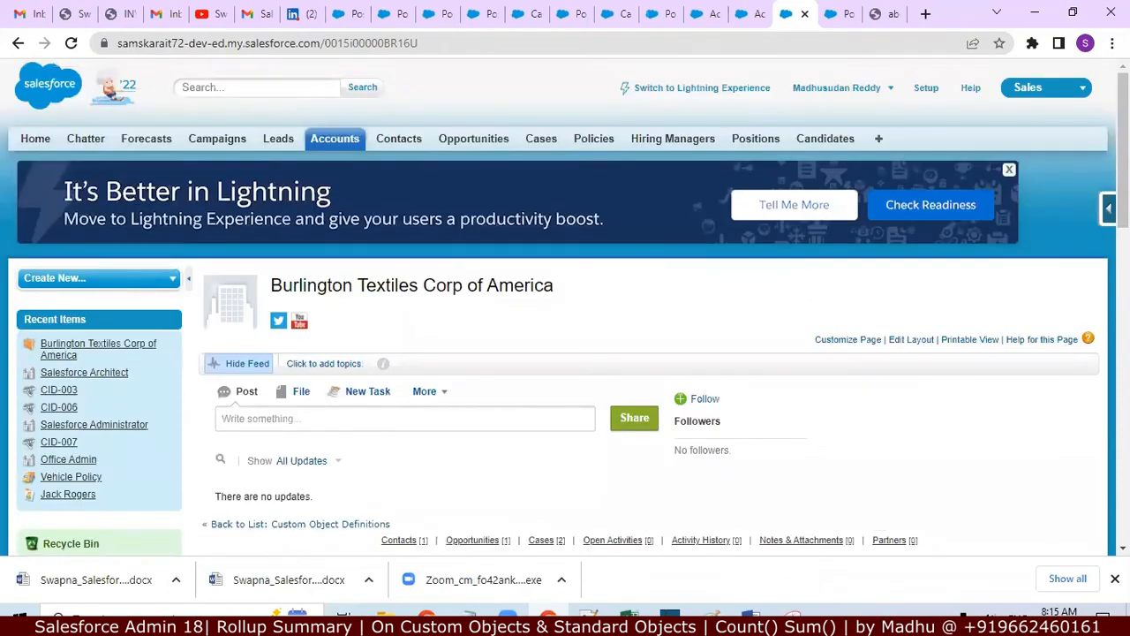
click(1109, 208)
click(981, 238)
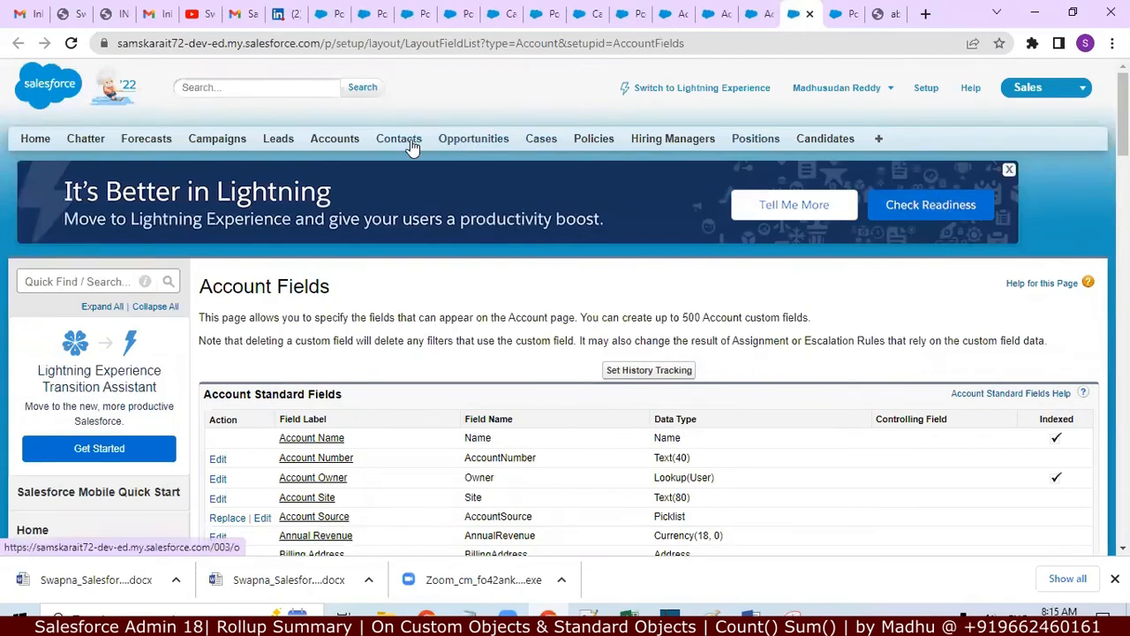
click(329, 145)
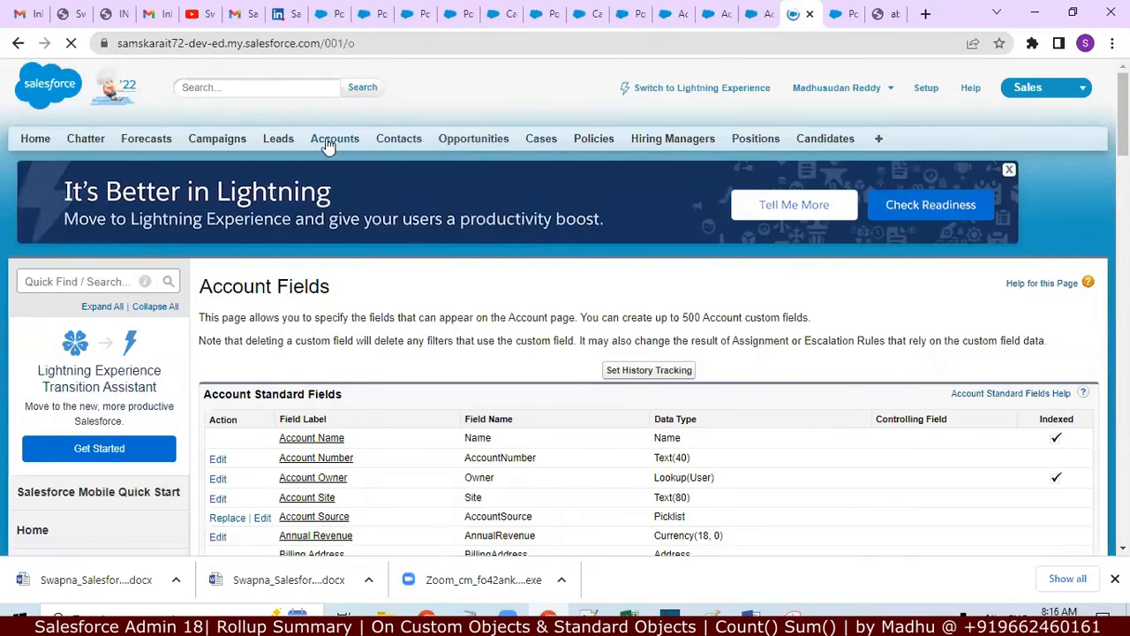
click(342, 422)
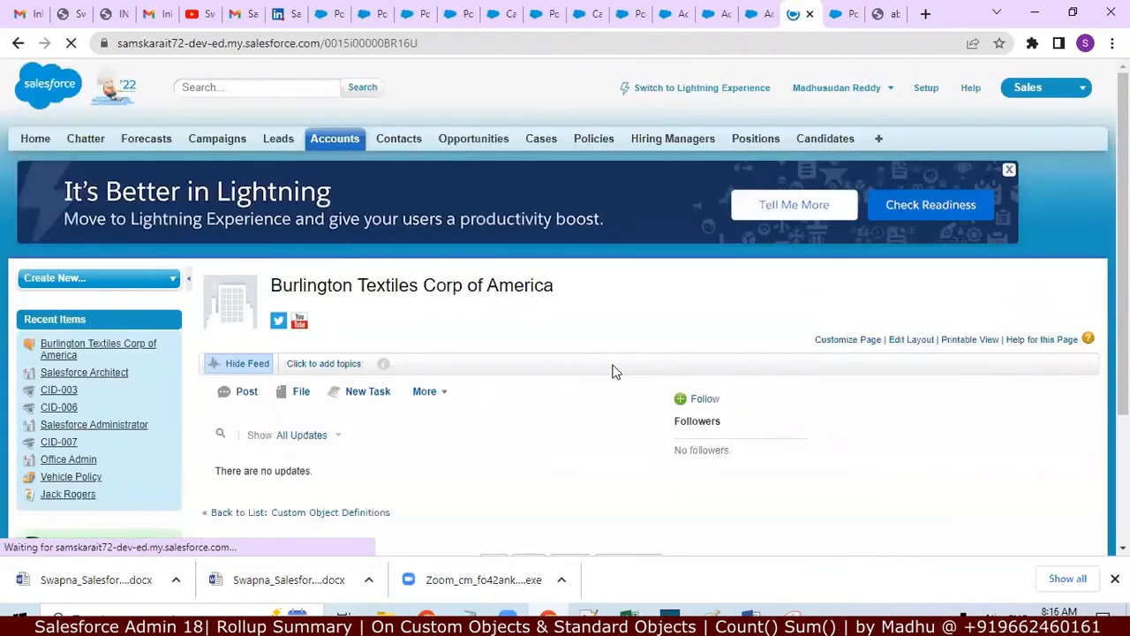
scroll(615, 370, down, 3)
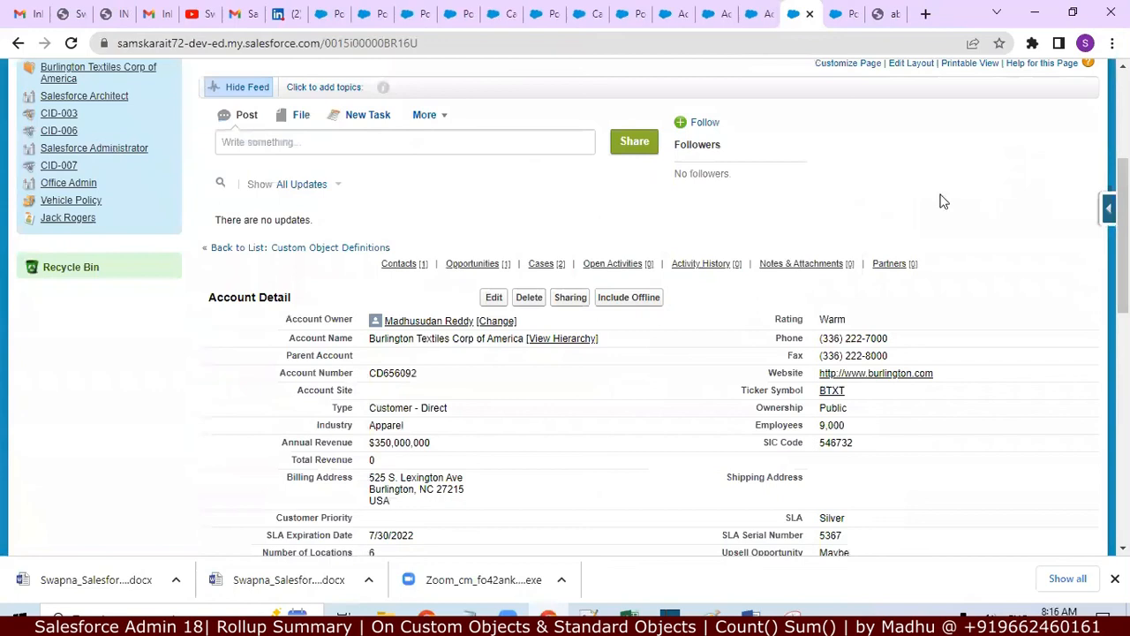
drag(282, 442, 446, 454)
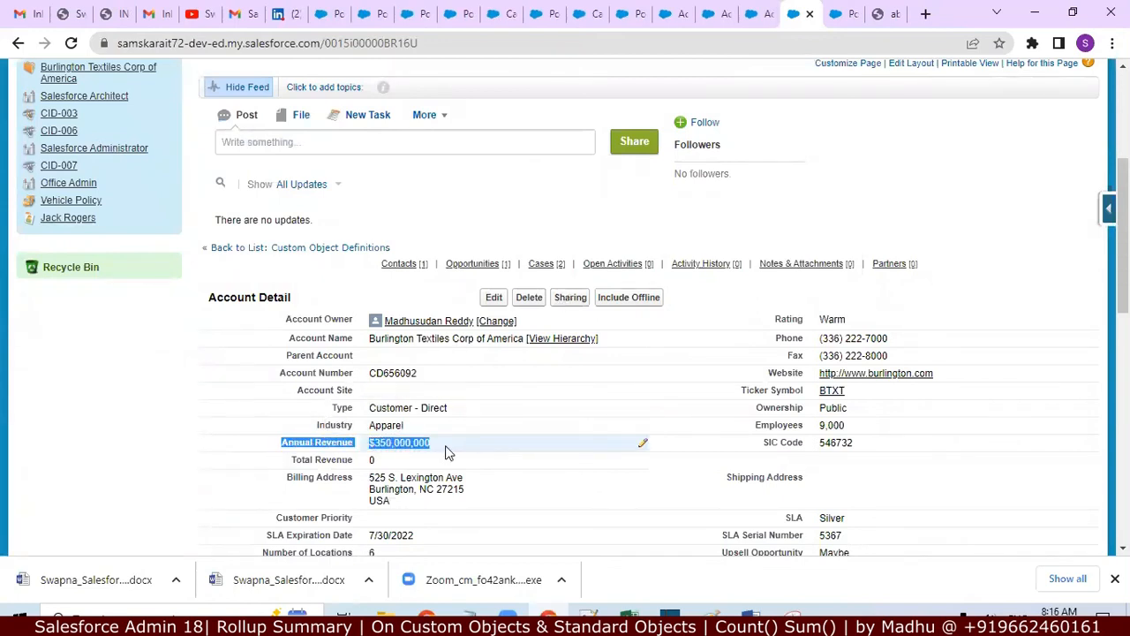
Return to the Account fields setup in another tab and open the Total Revenue roll-up field for editing
scroll(573, 306, up, 2)
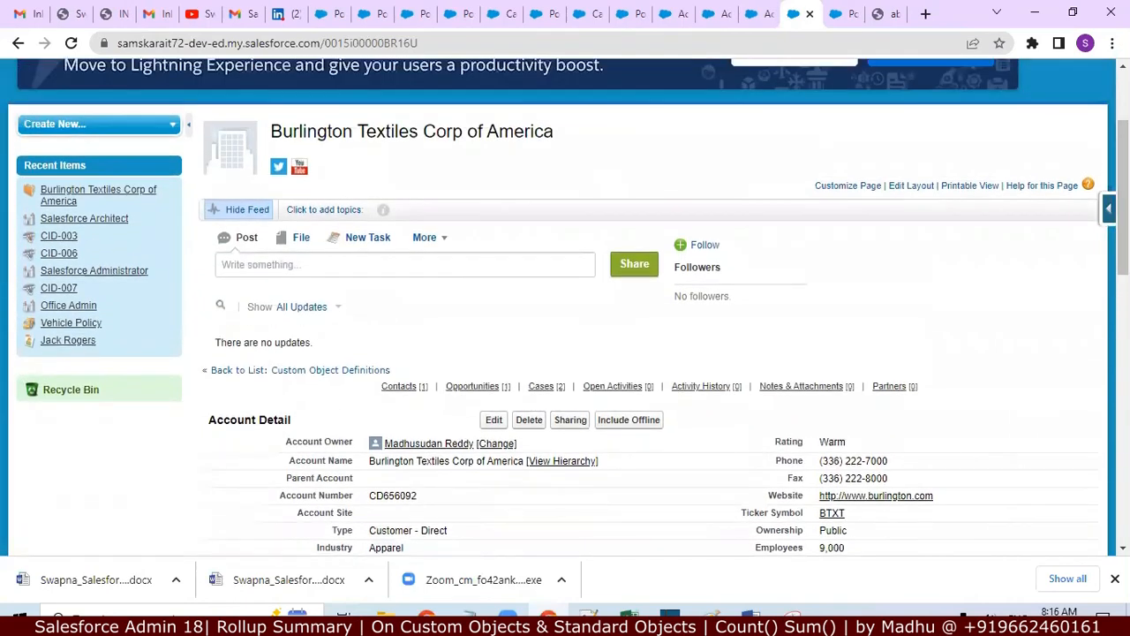
mouse_move(1077, 216)
click(986, 236)
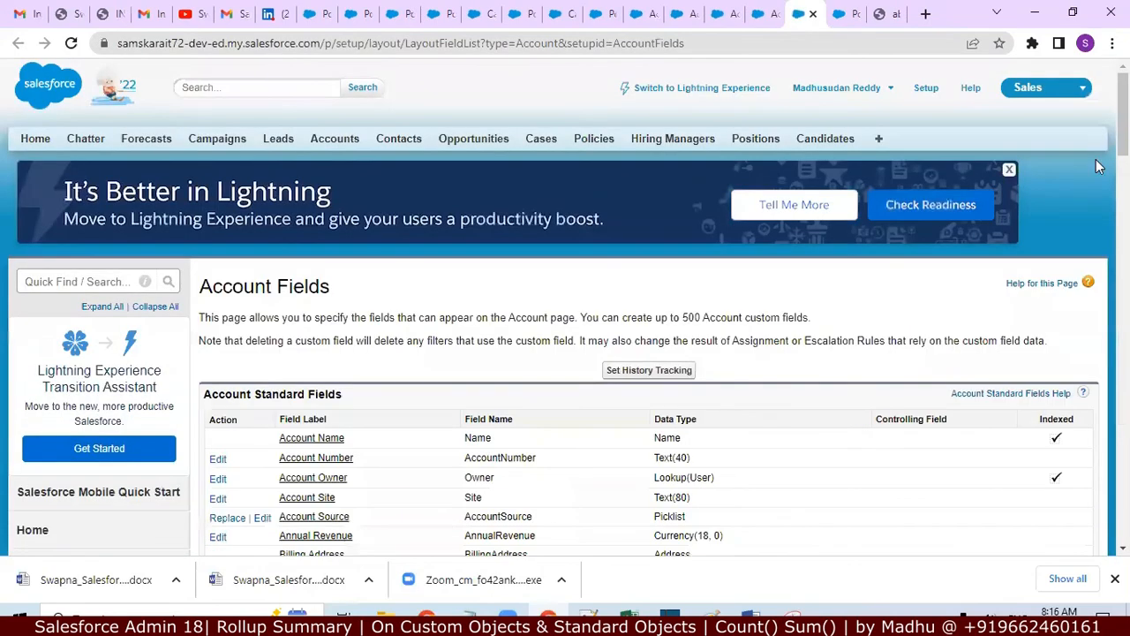
scroll(681, 341, down, 10)
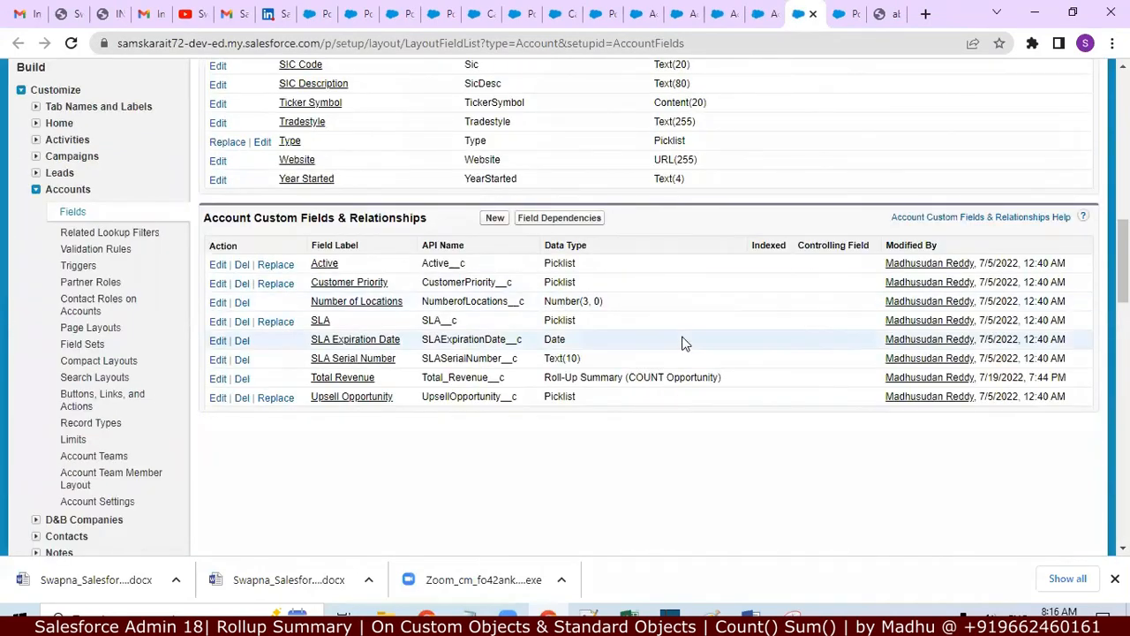
click(216, 380)
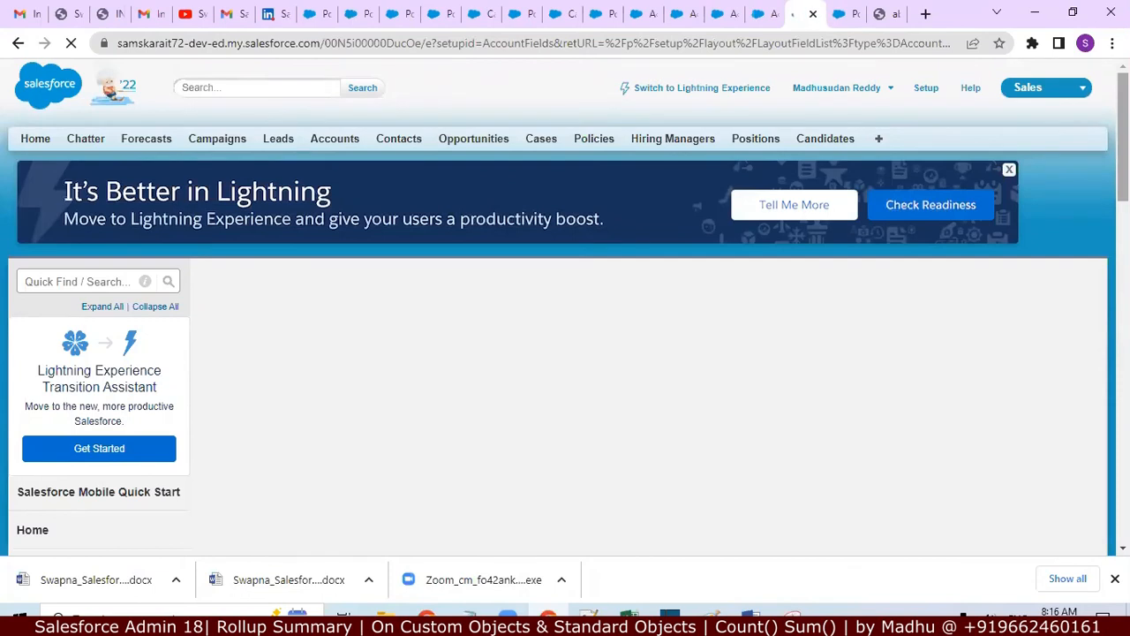
drag(1122, 136, 1122, 156)
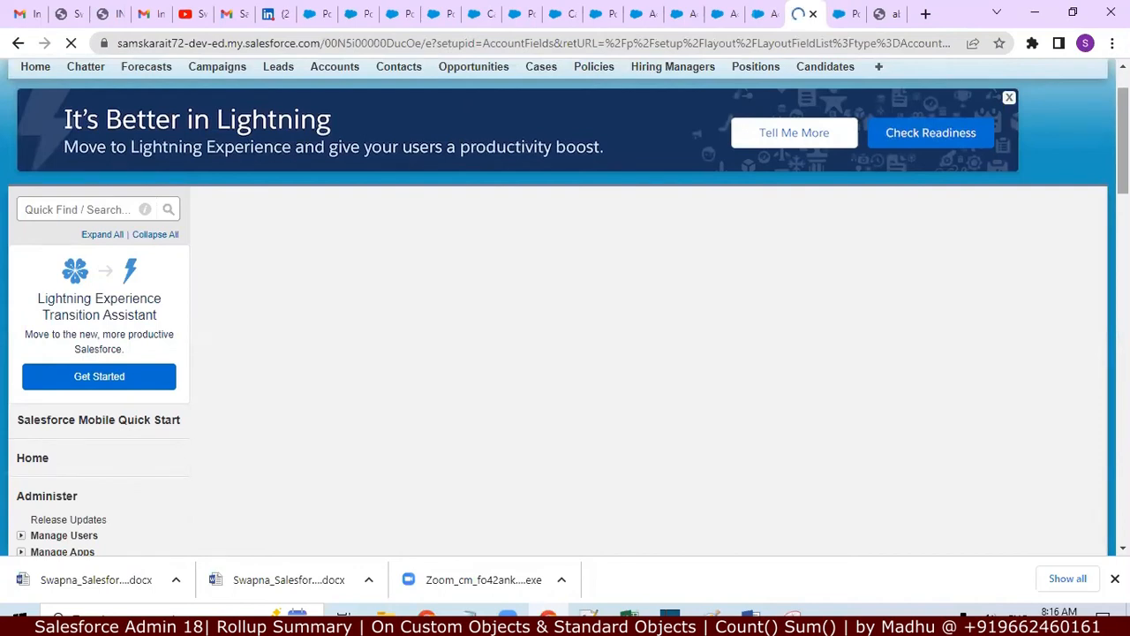
drag(1122, 132, 1089, 247)
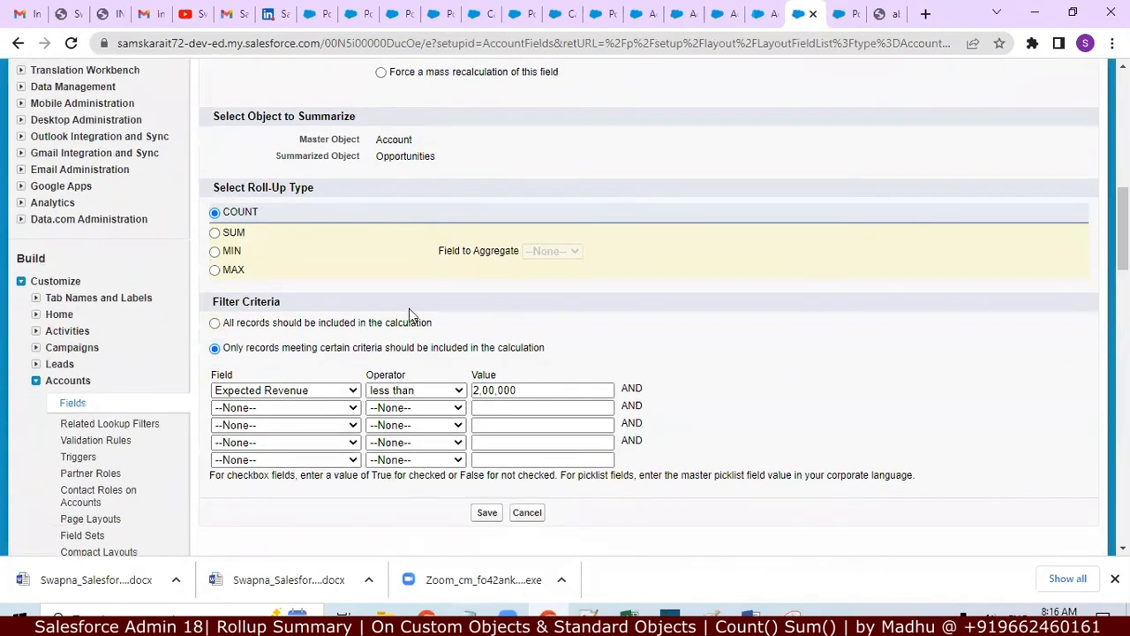
Change the roll-up filter to Expected Revenue greater than 1000 and save the Total Revenue field
click(354, 393)
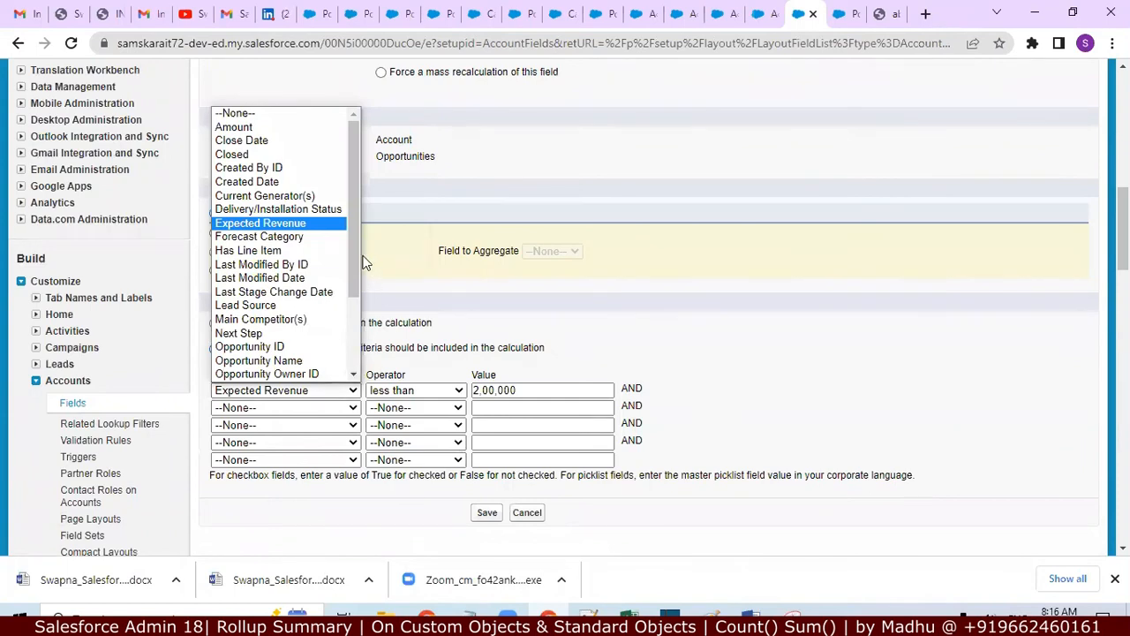
drag(354, 187, 349, 220)
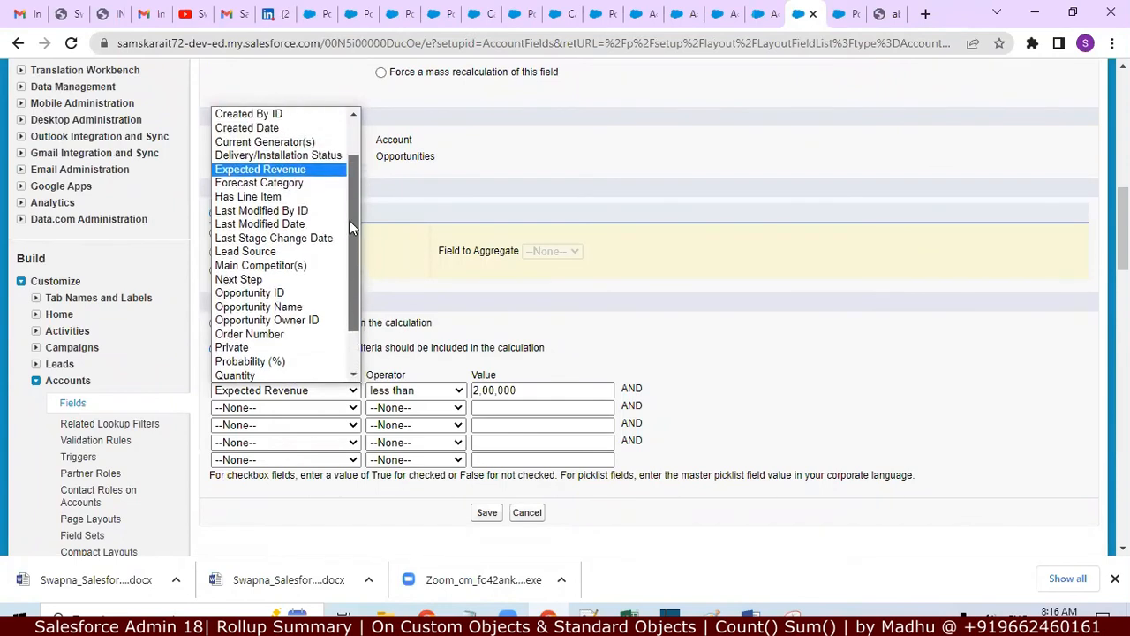
click(313, 170)
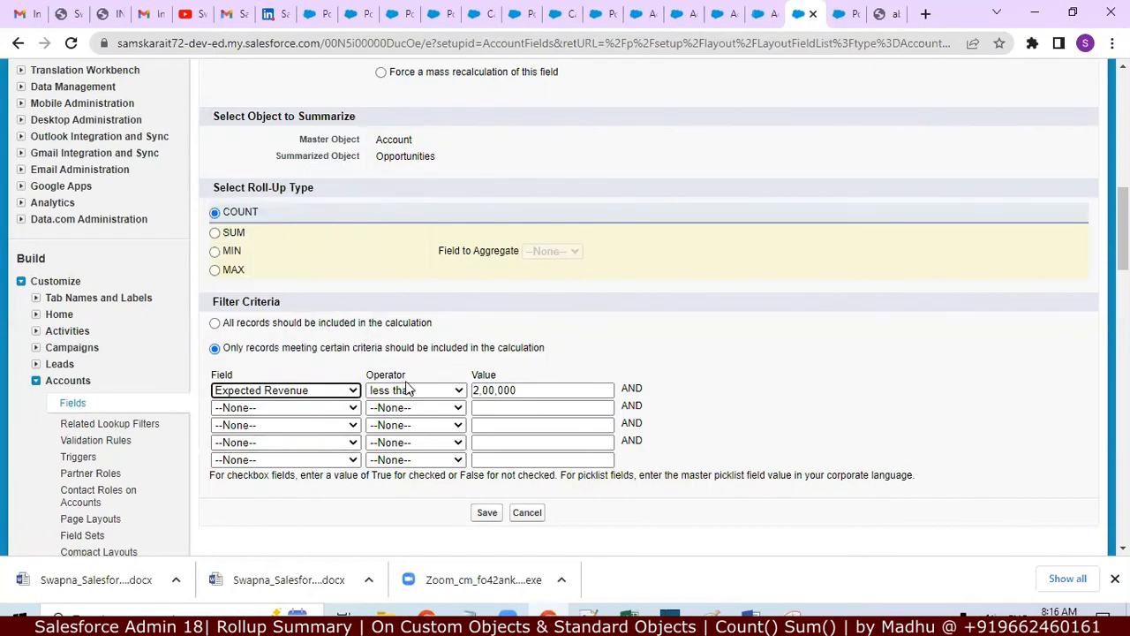
drag(1123, 228, 1102, 266)
click(527, 306)
key(BackSpace)
key(BackSpace)
key(BackSpace)
key(BackSpace)
key(BackSpace)
key(BackSpace)
key(BackSpace)
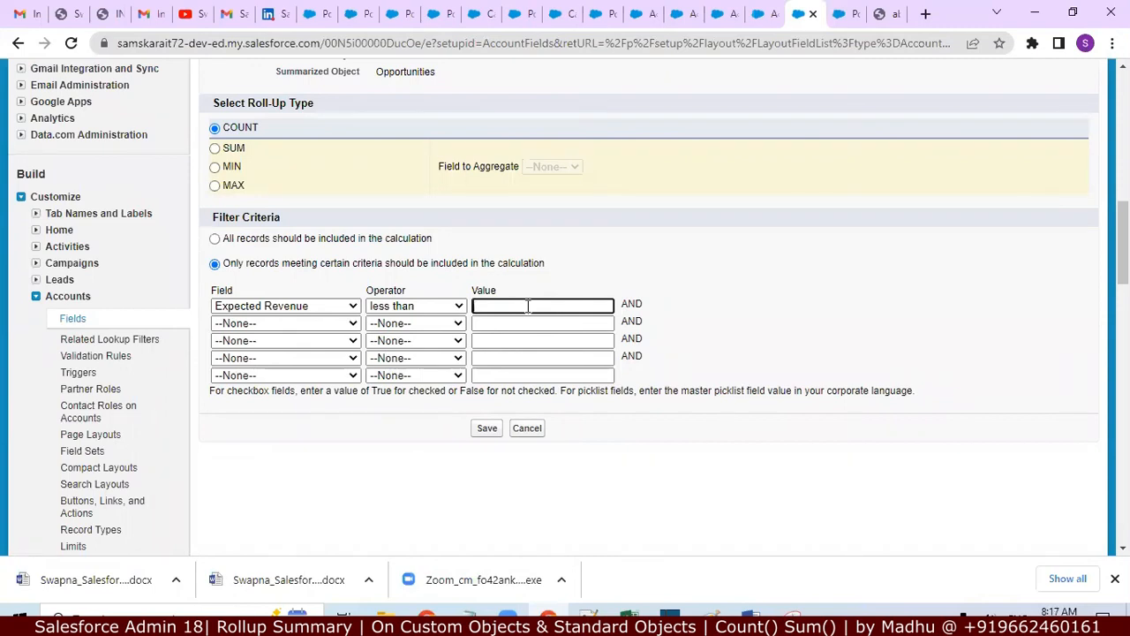
click(457, 305)
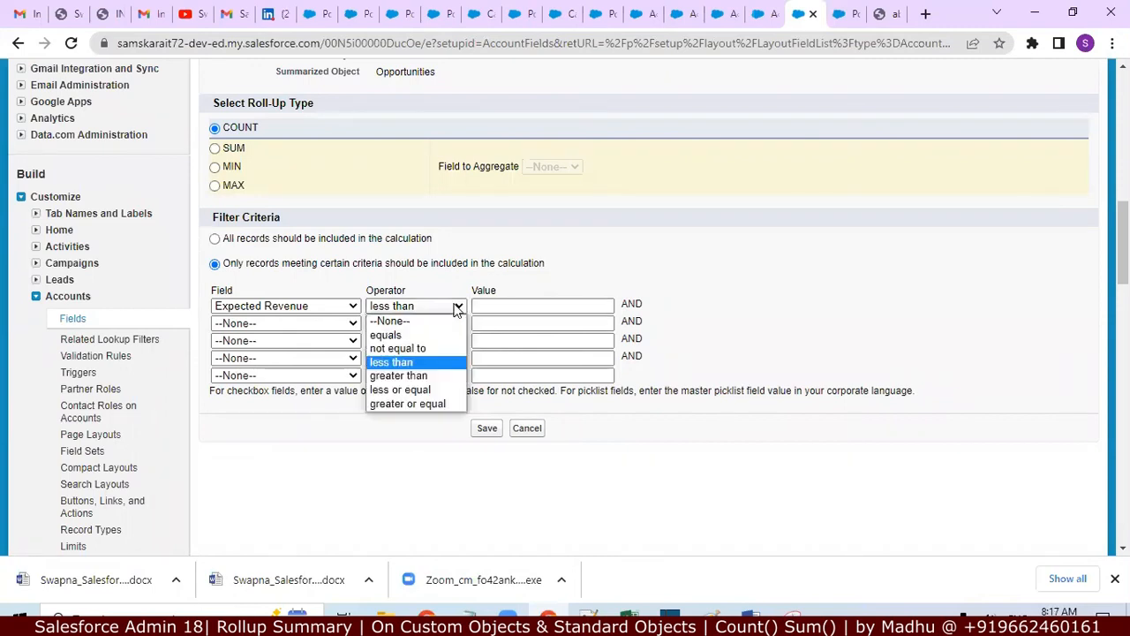
click(412, 378)
click(509, 302)
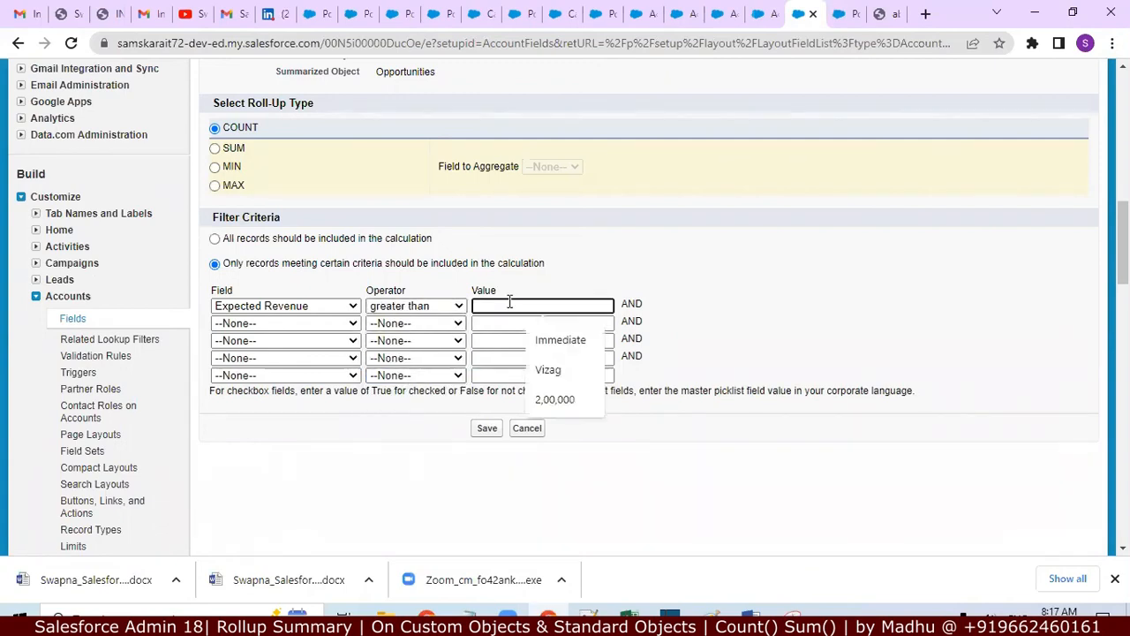
text(1000)
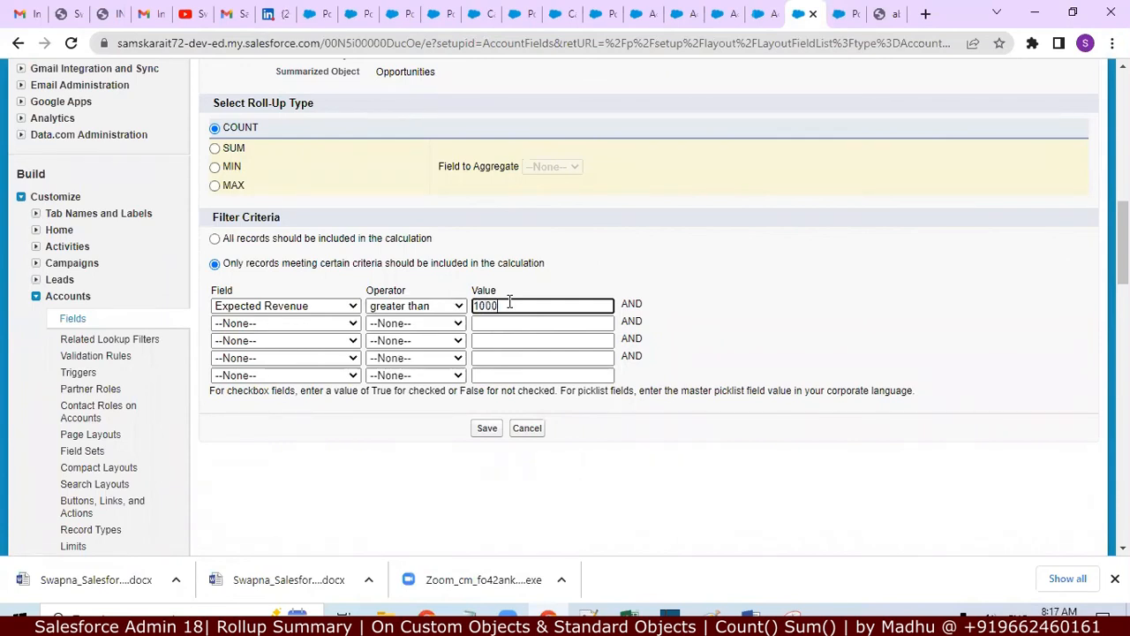
click(488, 428)
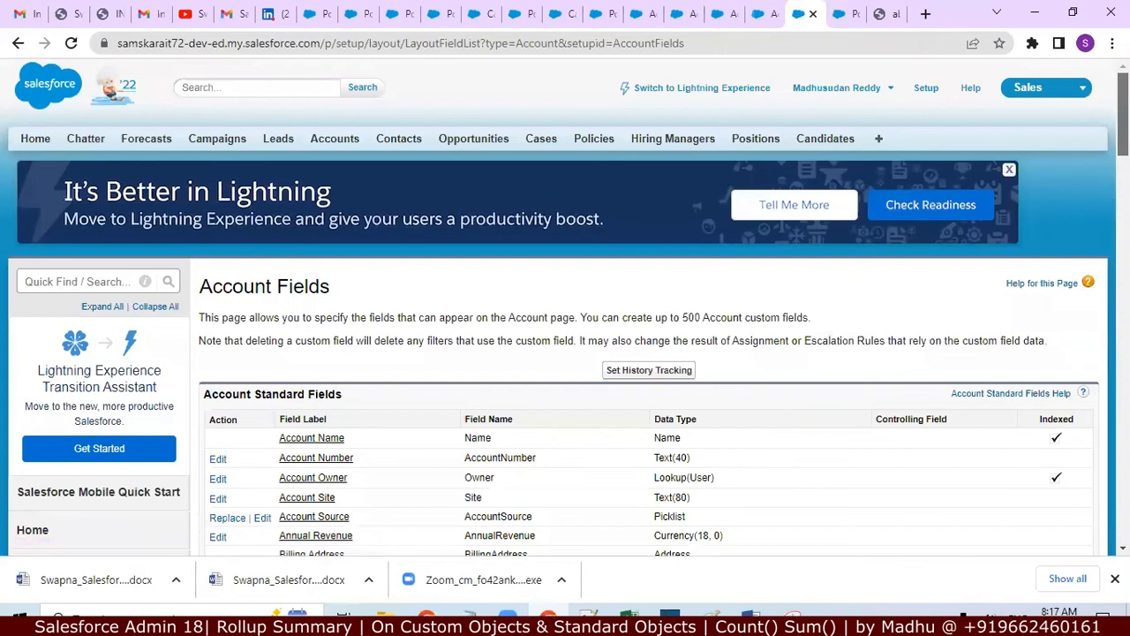
Open the Burlington Textiles Corp of America account record again from the recent accounts
scroll(565, 307, down, 1)
scroll(346, 120, down, 2)
scroll(346, 121, up, 3)
click(334, 143)
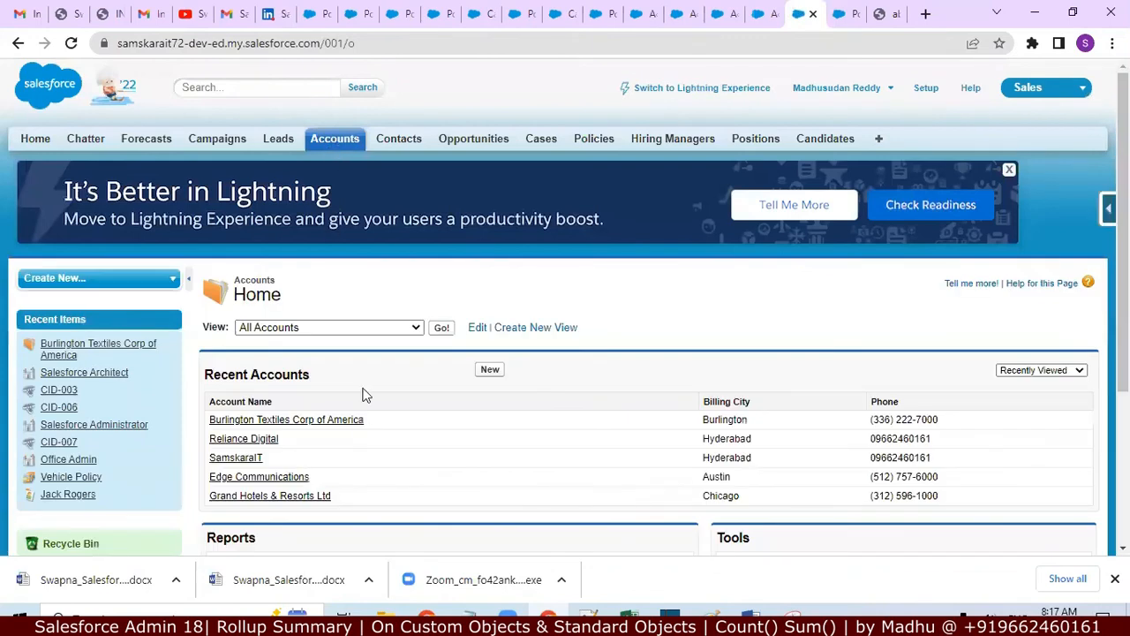
click(344, 424)
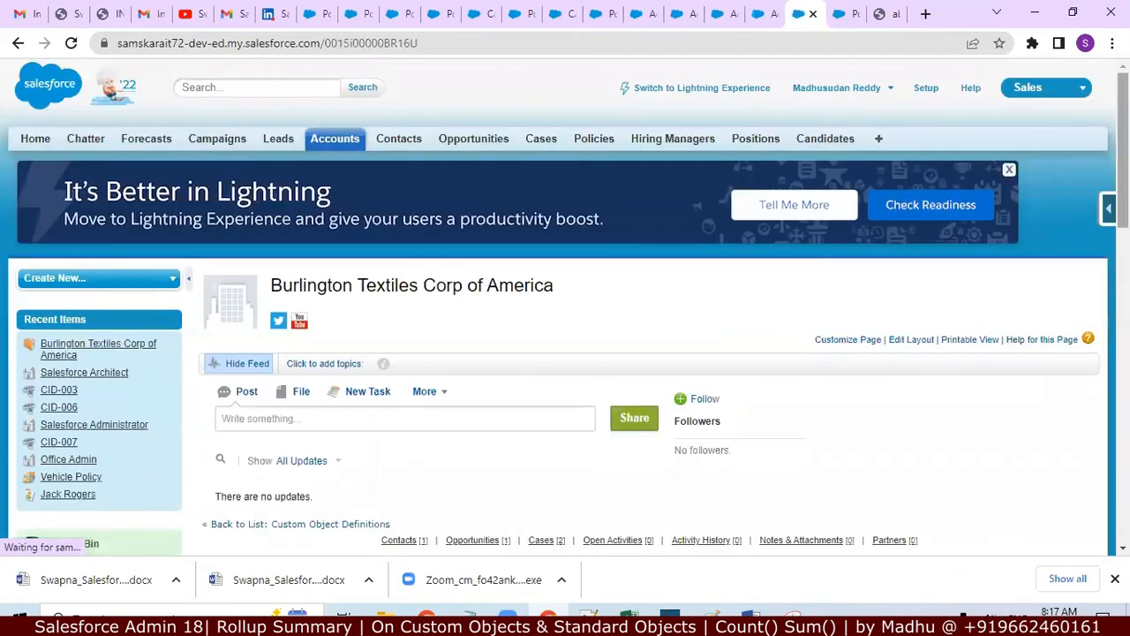
Examine the Annual Revenue and Total Revenue values in the Burlington Textiles account details
scroll(729, 306, down, 2)
scroll(565, 306, down, 2)
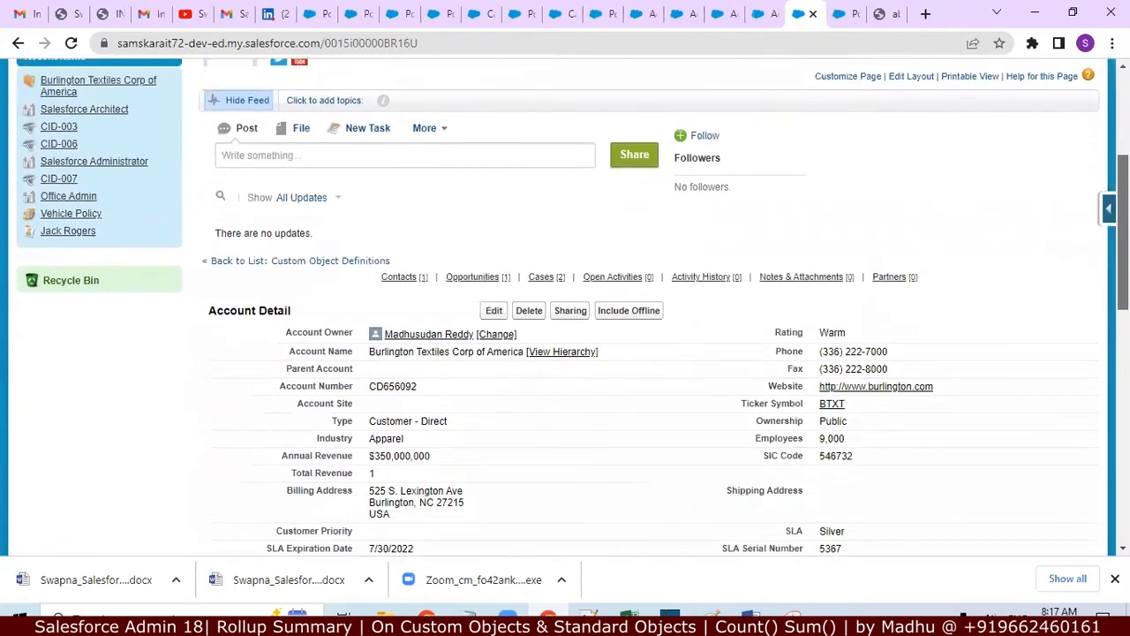
scroll(618, 383, down, 1)
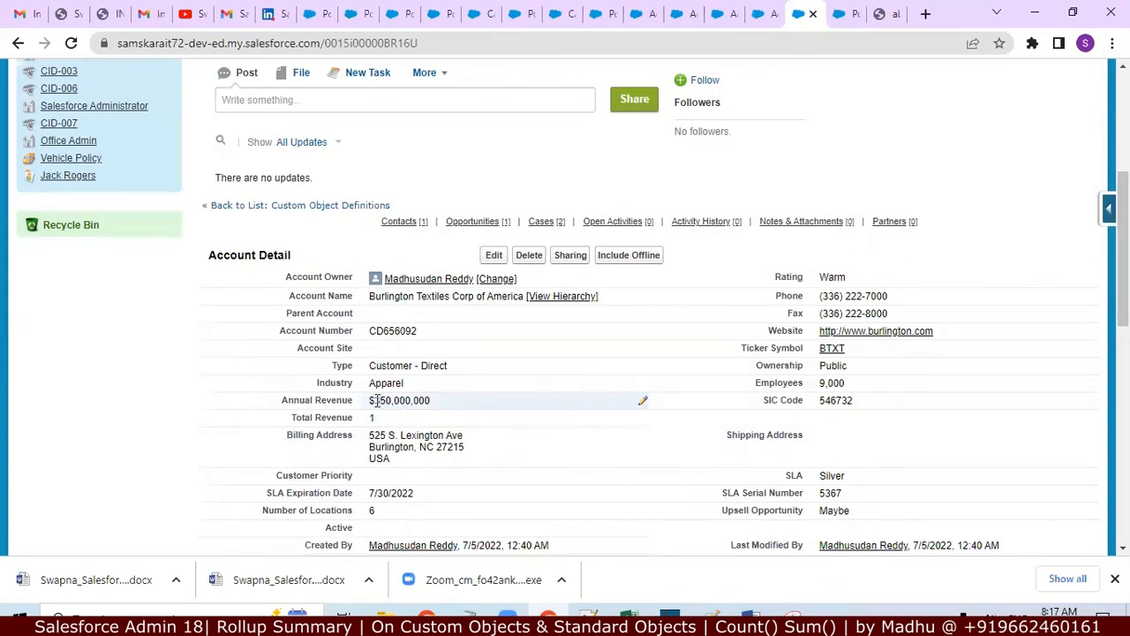
drag(370, 400, 434, 402)
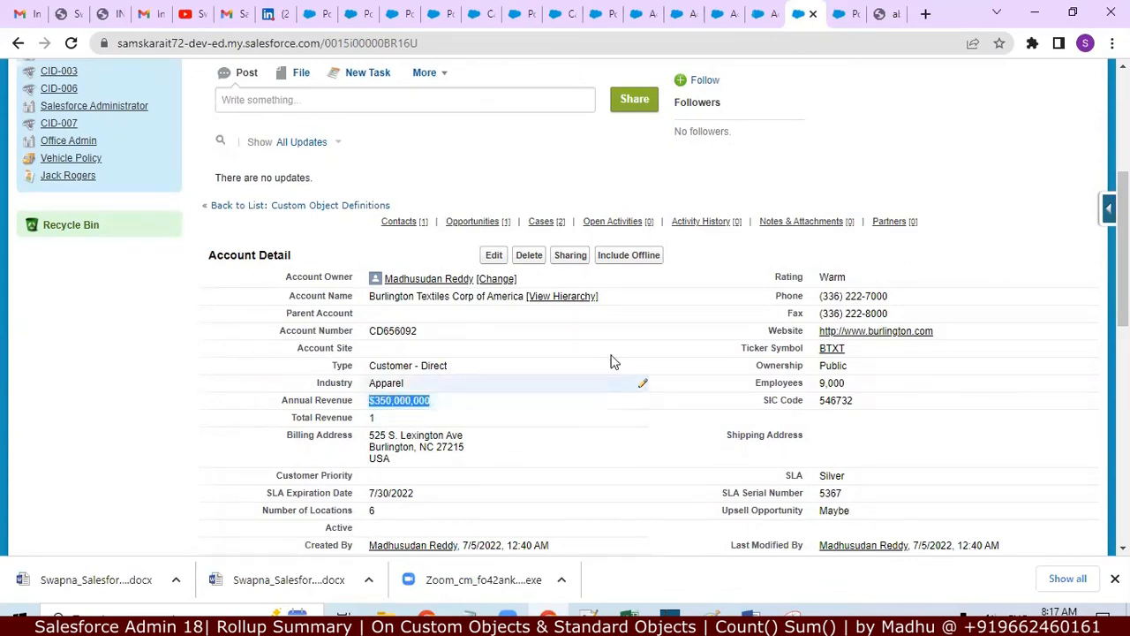
mouse_move(1122, 239)
mouse_down()
mouse_move(1122, 295)
mouse_move(1122, 230)
mouse_up()
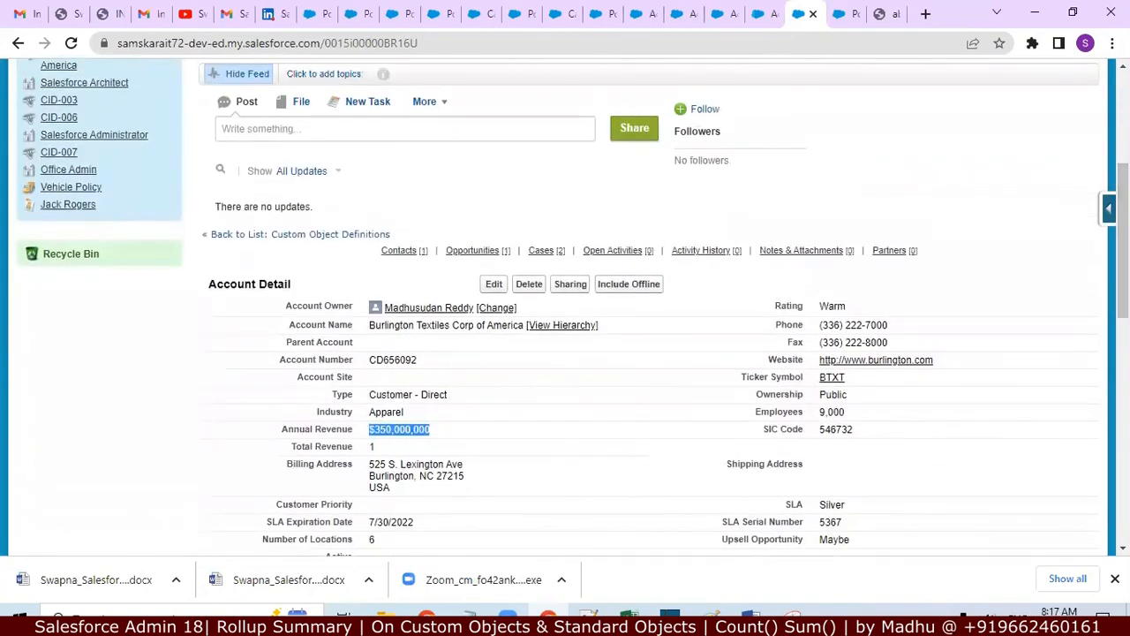
Go to the Account fields setup and open the Total Revenue roll-up field for editing
click(1109, 209)
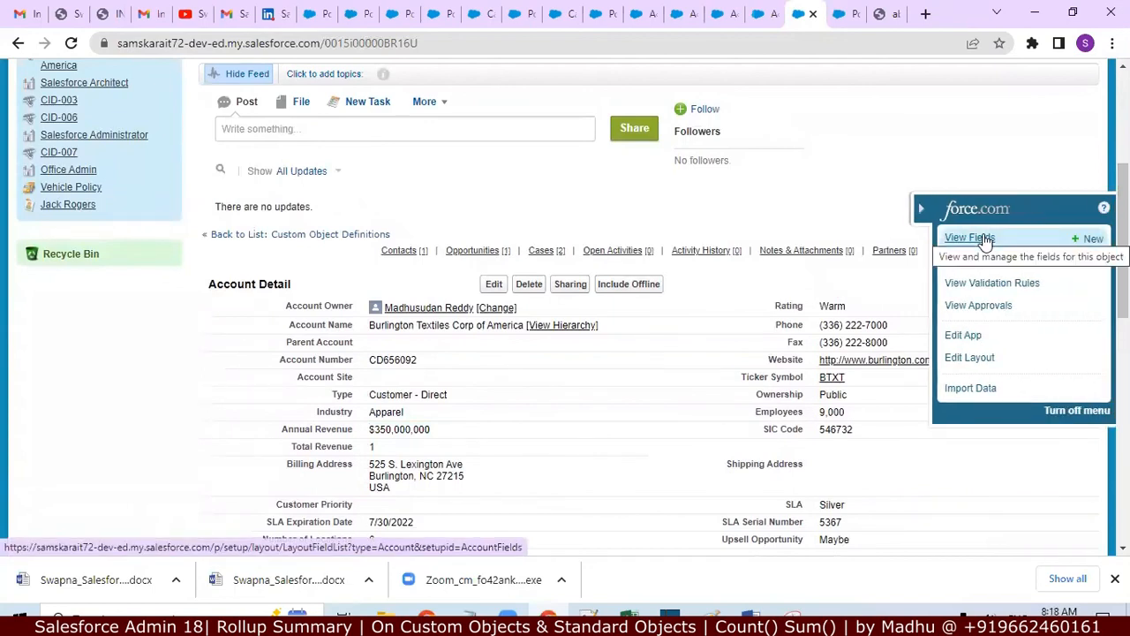
click(971, 239)
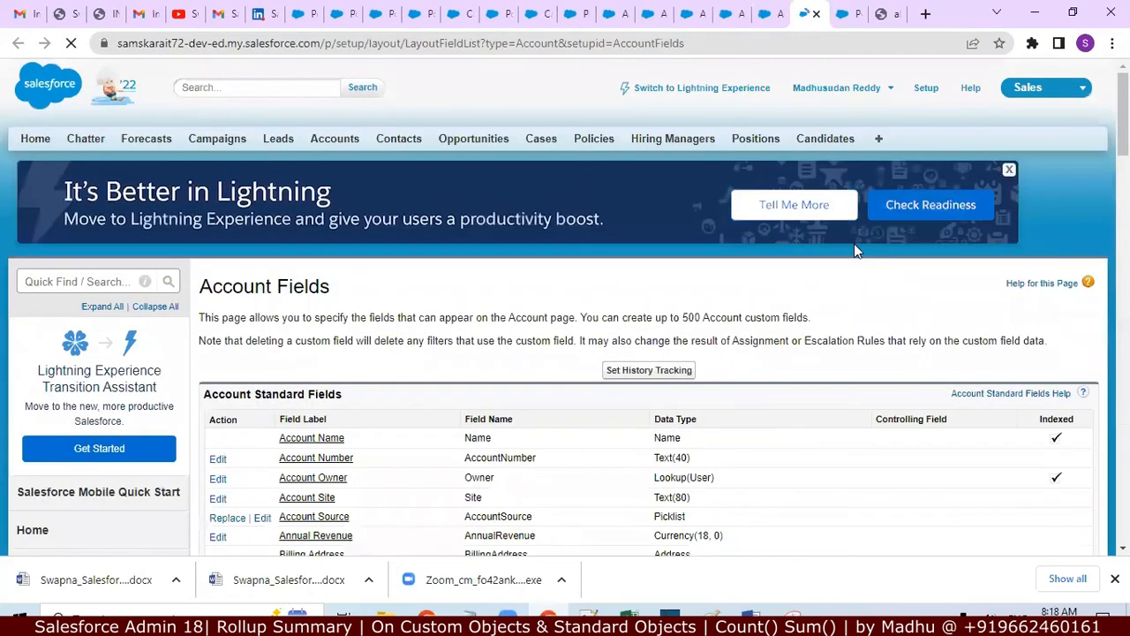
scroll(542, 375, down, 10)
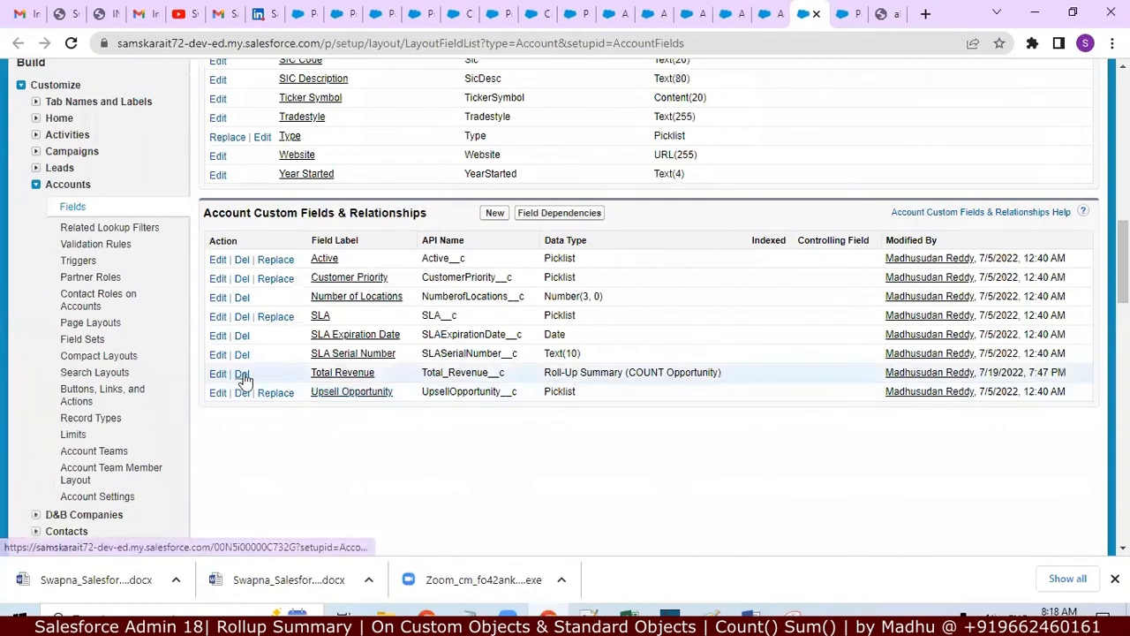
click(218, 375)
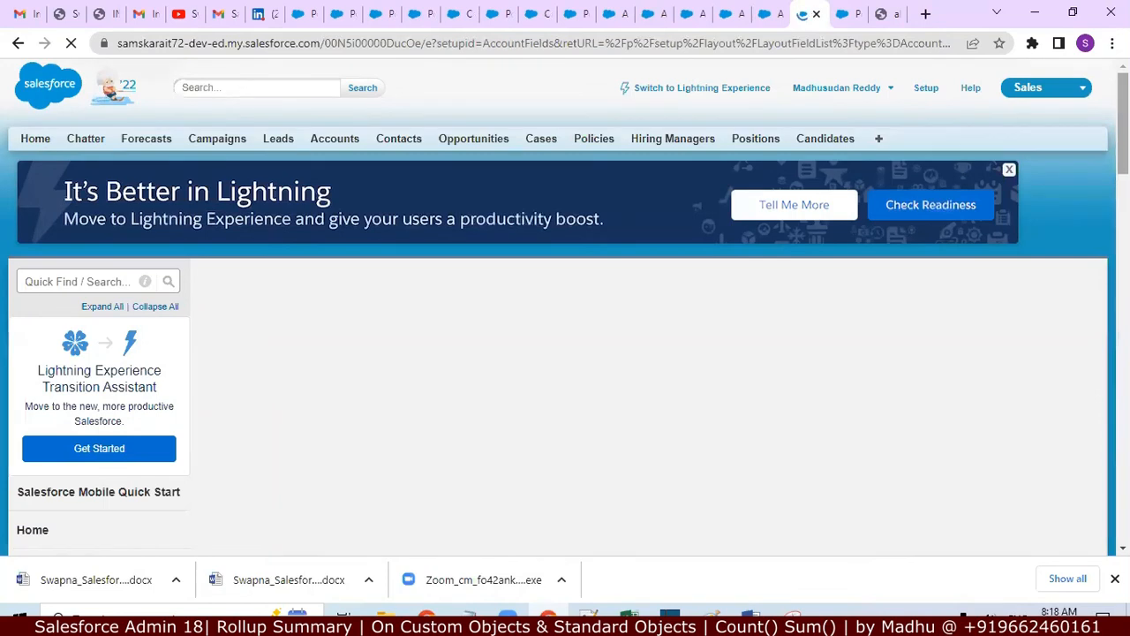
Change the Total Revenue roll-up type to SUM with Expected Revenue as the field to aggregate
scroll(565, 309, down, 5)
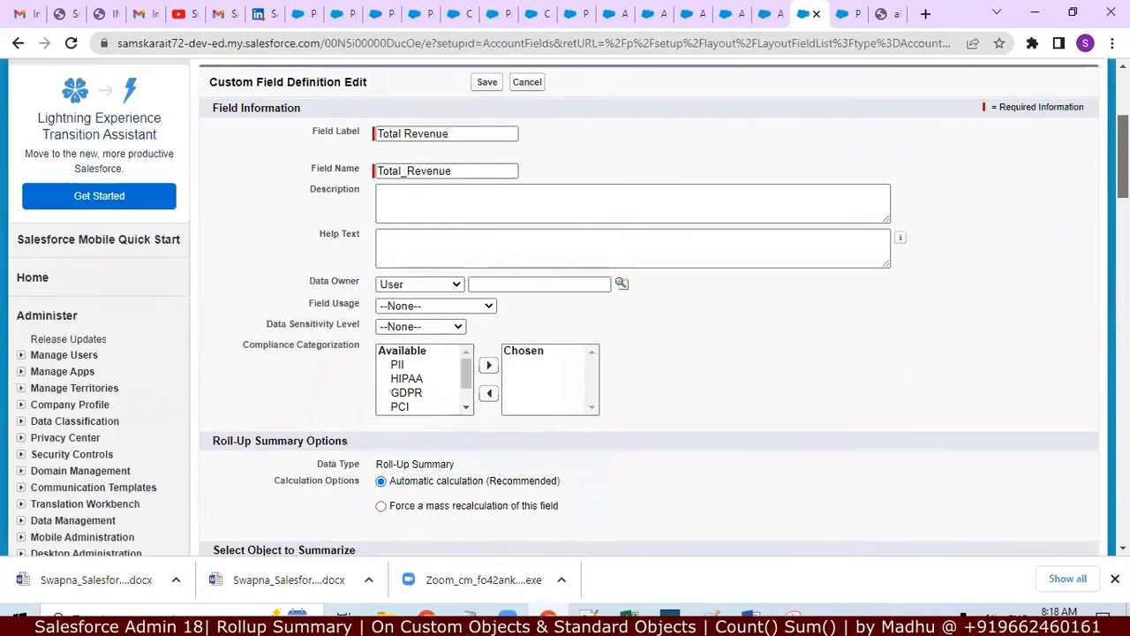
scroll(1101, 222, down, 5)
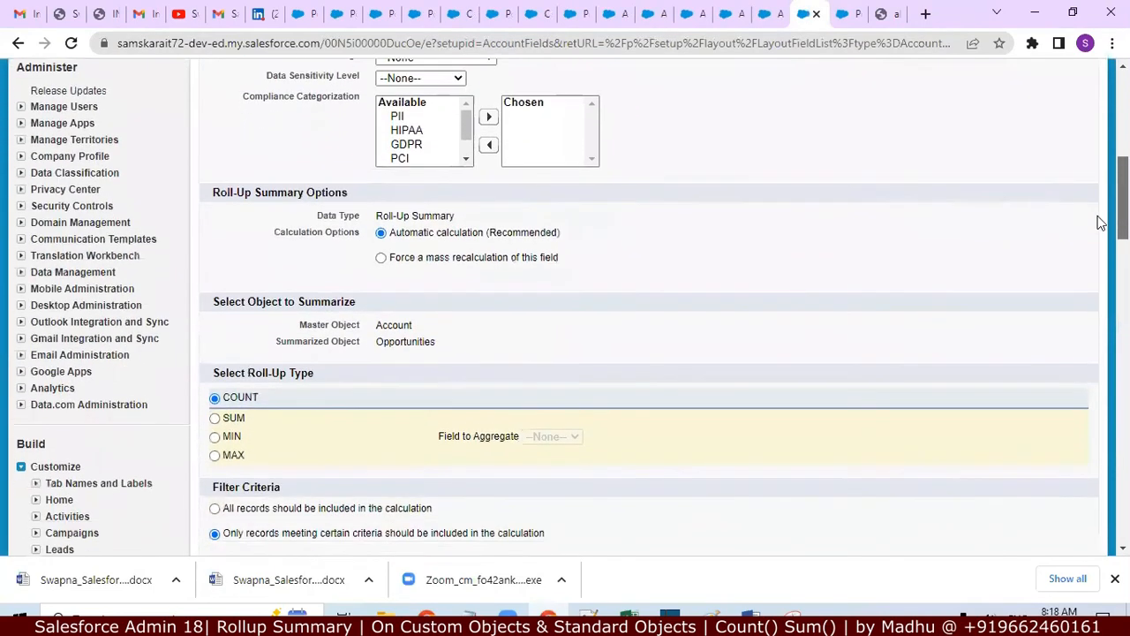
click(215, 412)
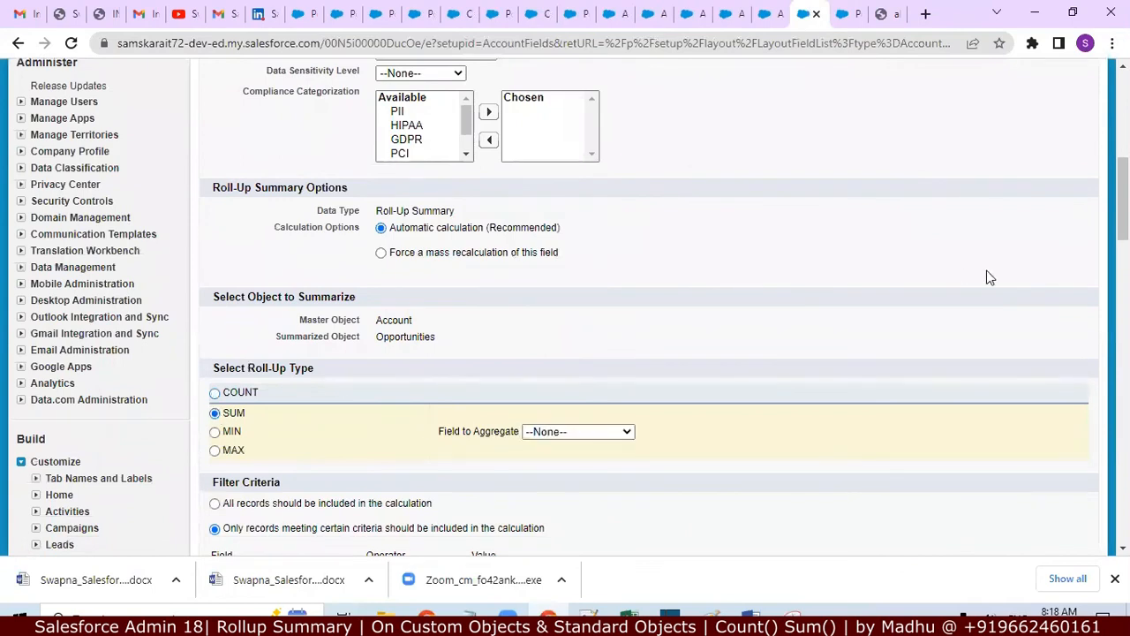
scroll(1123, 203, down, 1)
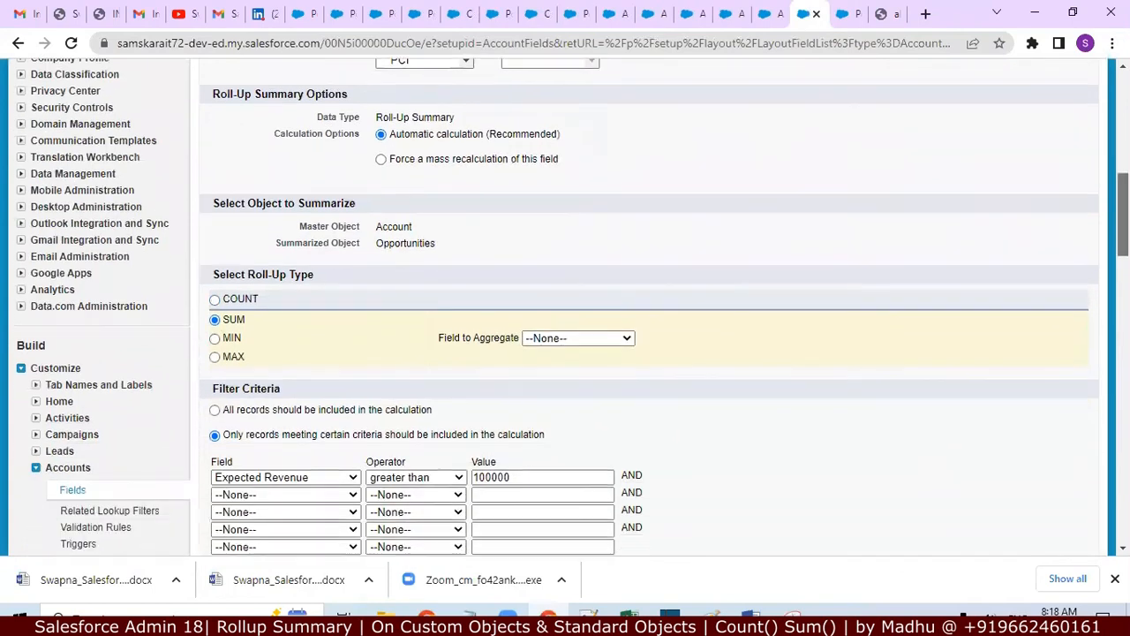
scroll(1122, 203, down, 1)
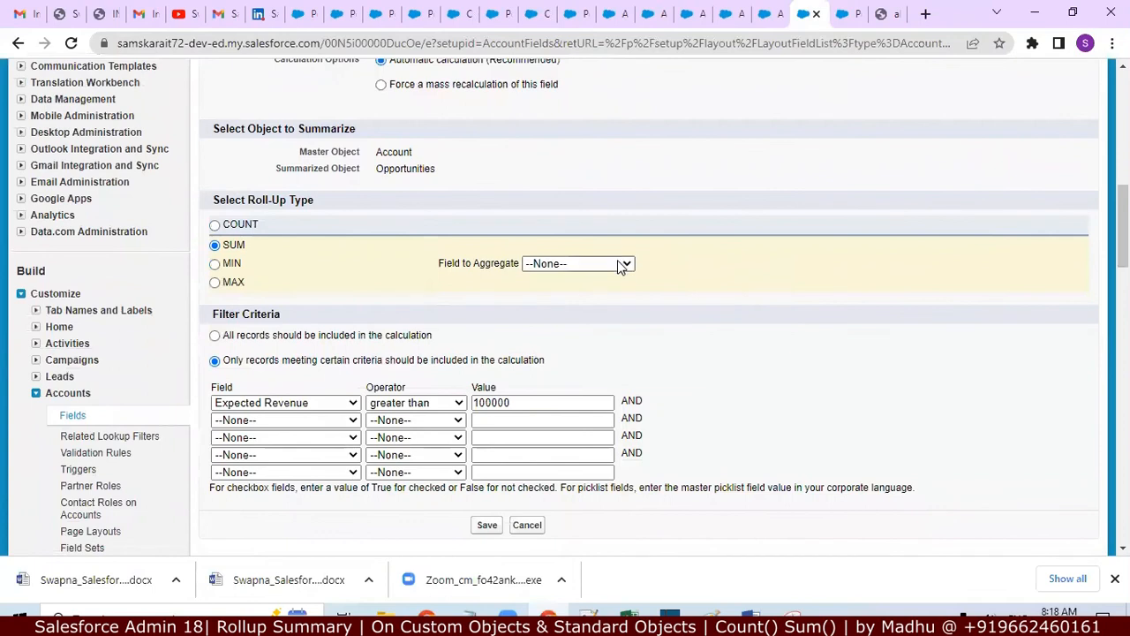
click(621, 265)
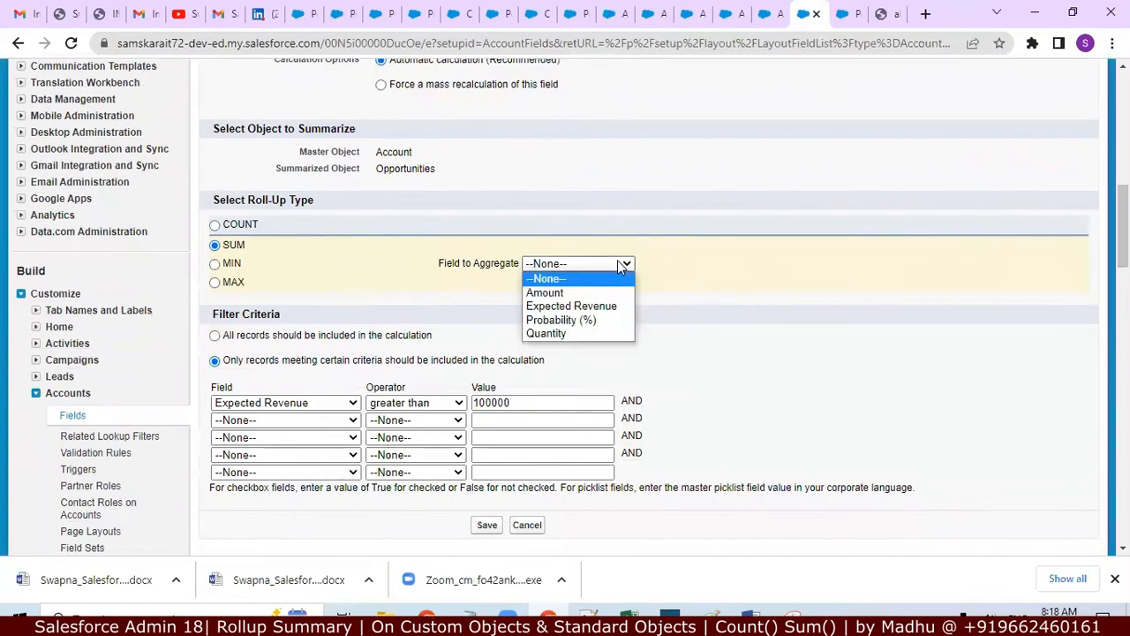
click(605, 306)
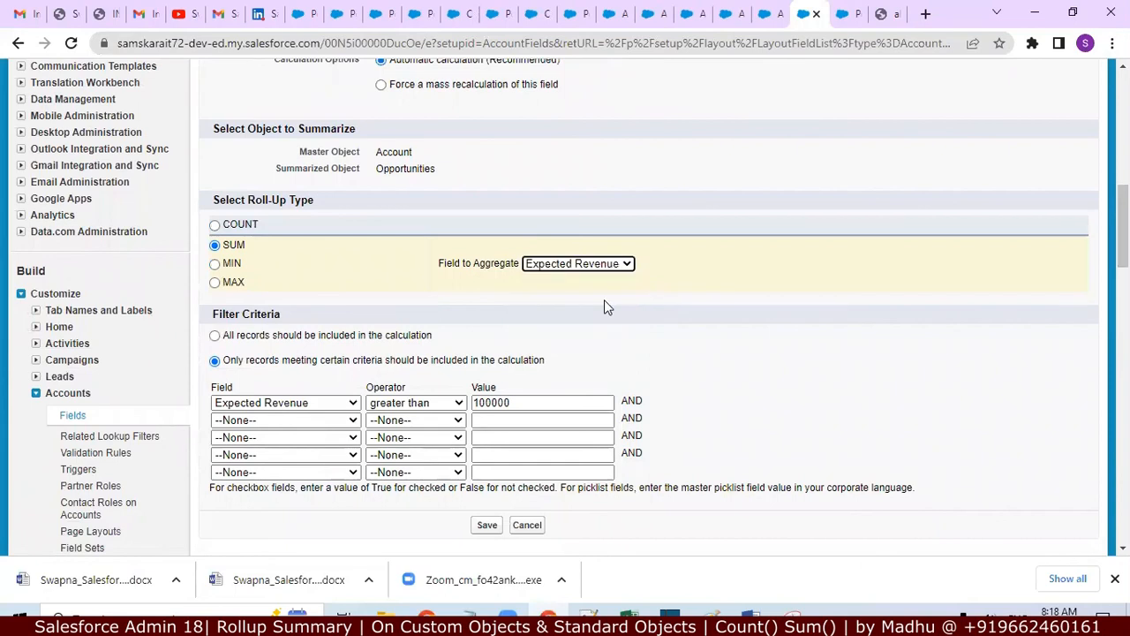
Look through the Opportunity fields available for the first filter criterion, leaving the selected field as it is
click(353, 404)
click(353, 404)
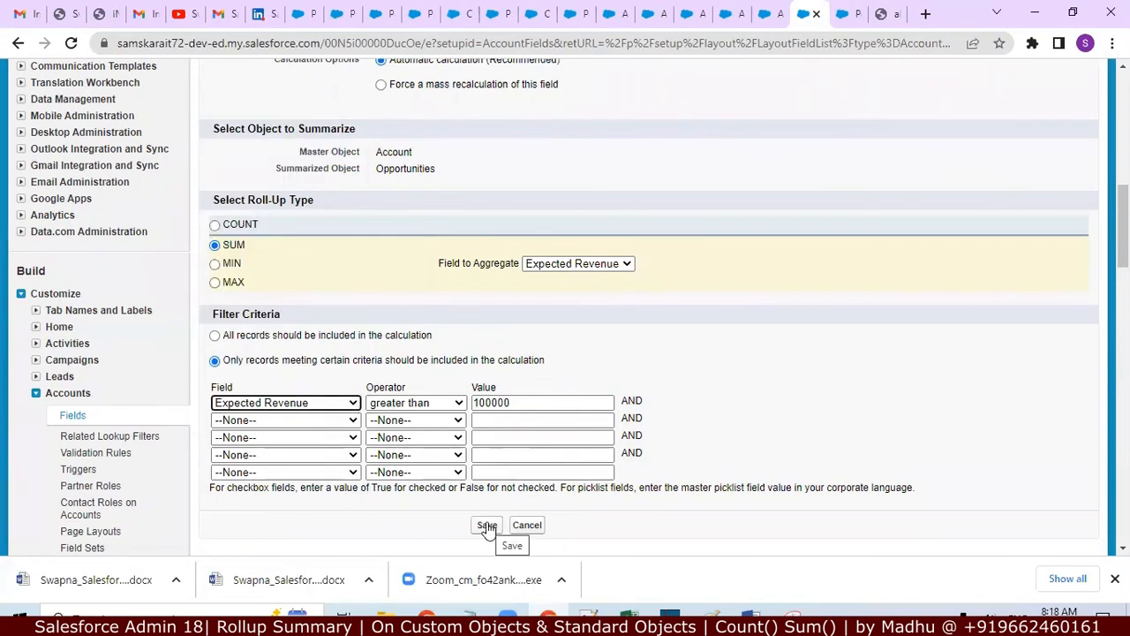
click(340, 402)
scroll(351, 282, down, 1)
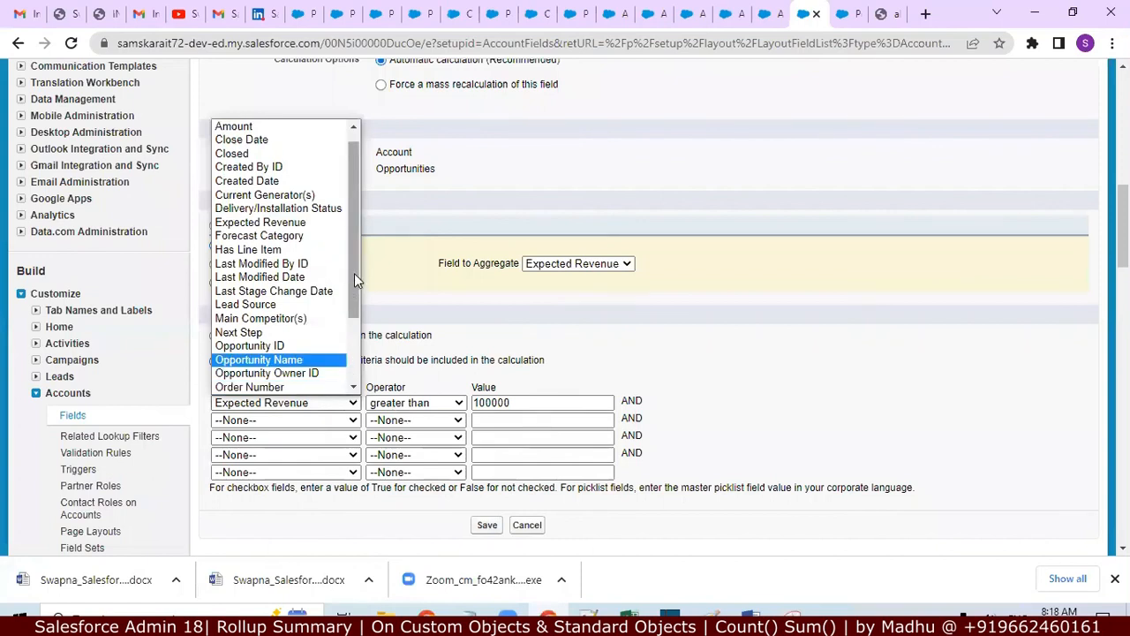
drag(354, 273, 352, 368)
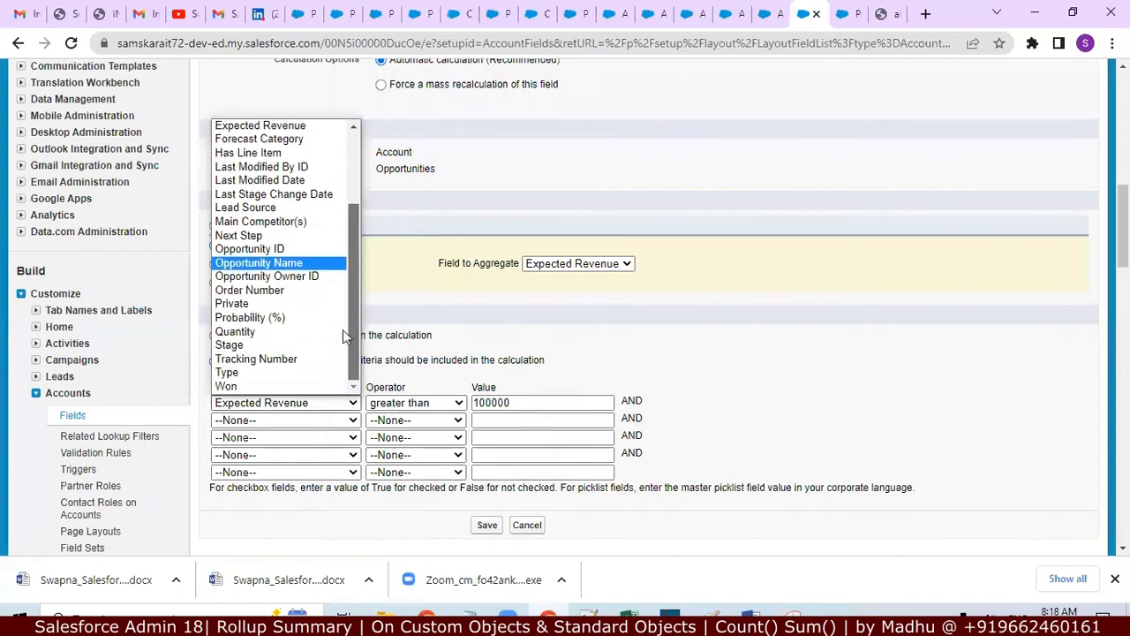
scroll(342, 329, up, 8)
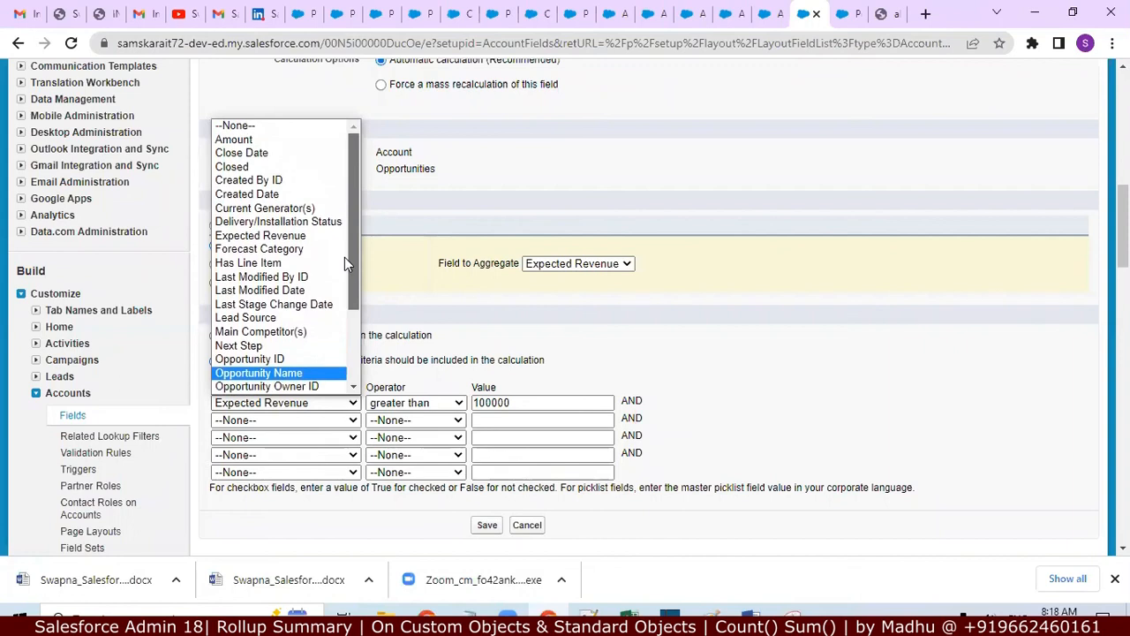
scroll(345, 257, down, 2)
drag(348, 284, 344, 348)
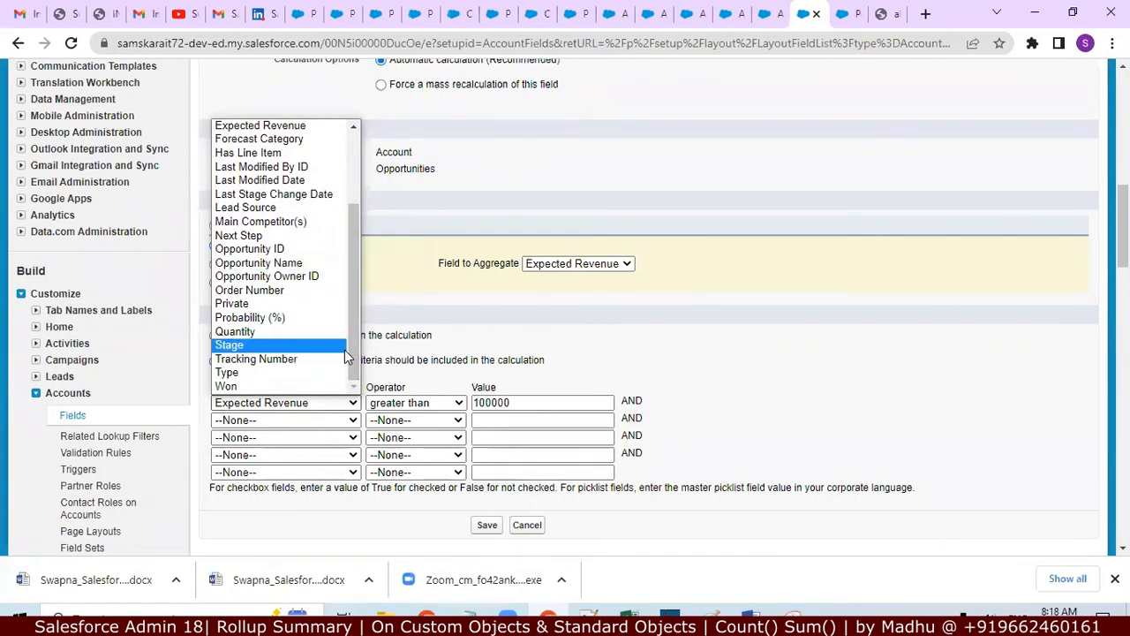
drag(352, 337, 350, 260)
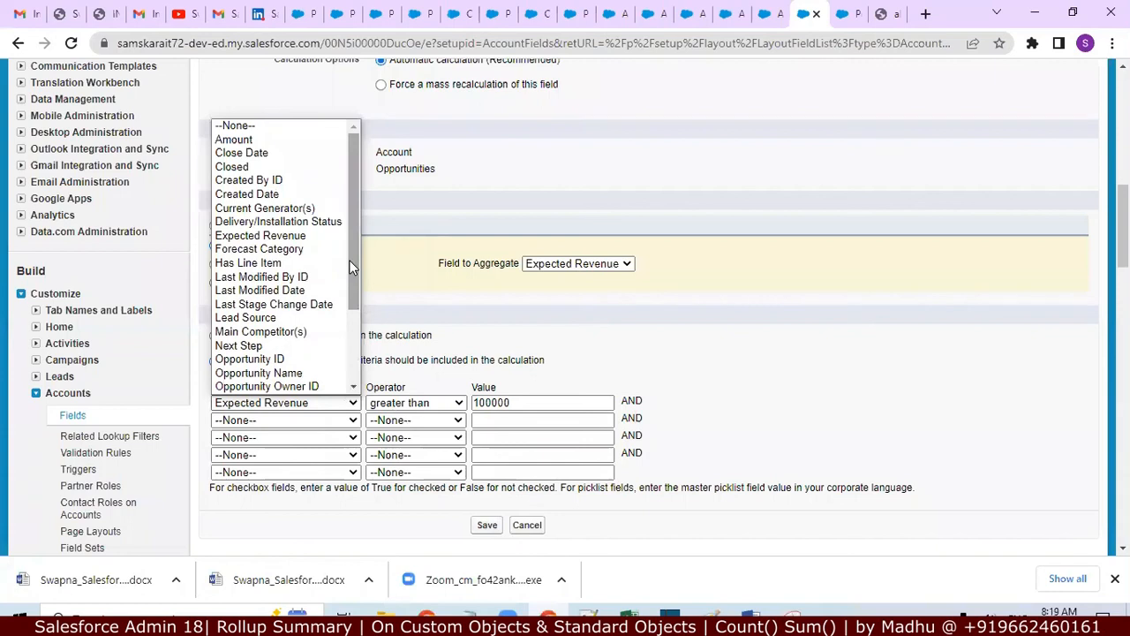
click(601, 316)
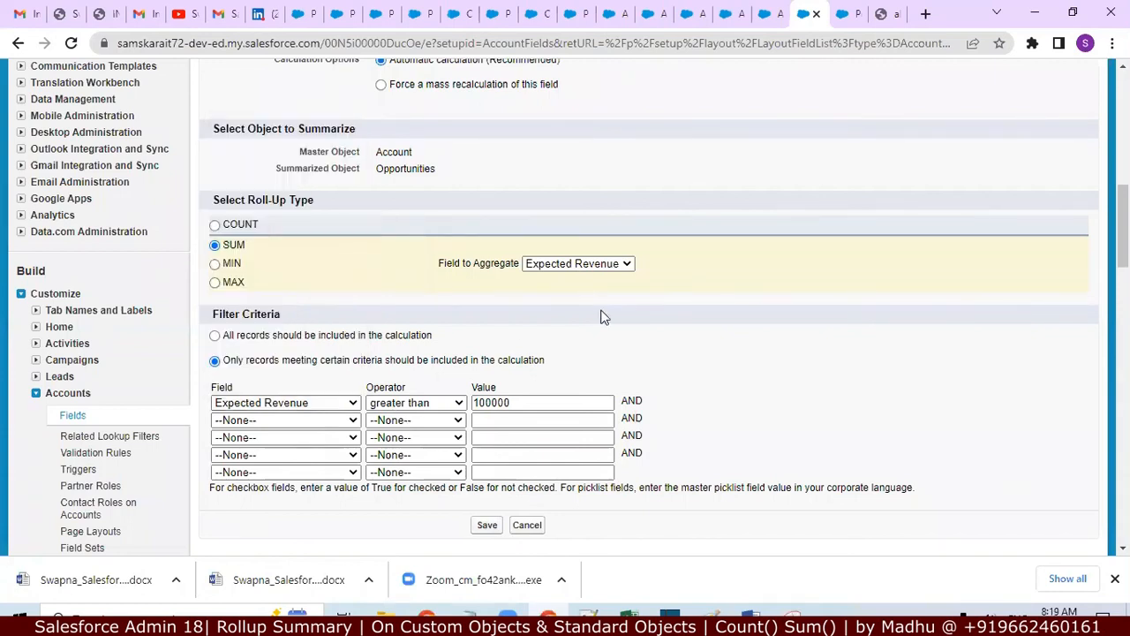
Include all records in the roll-up calculation and save the Total Revenue field
click(214, 337)
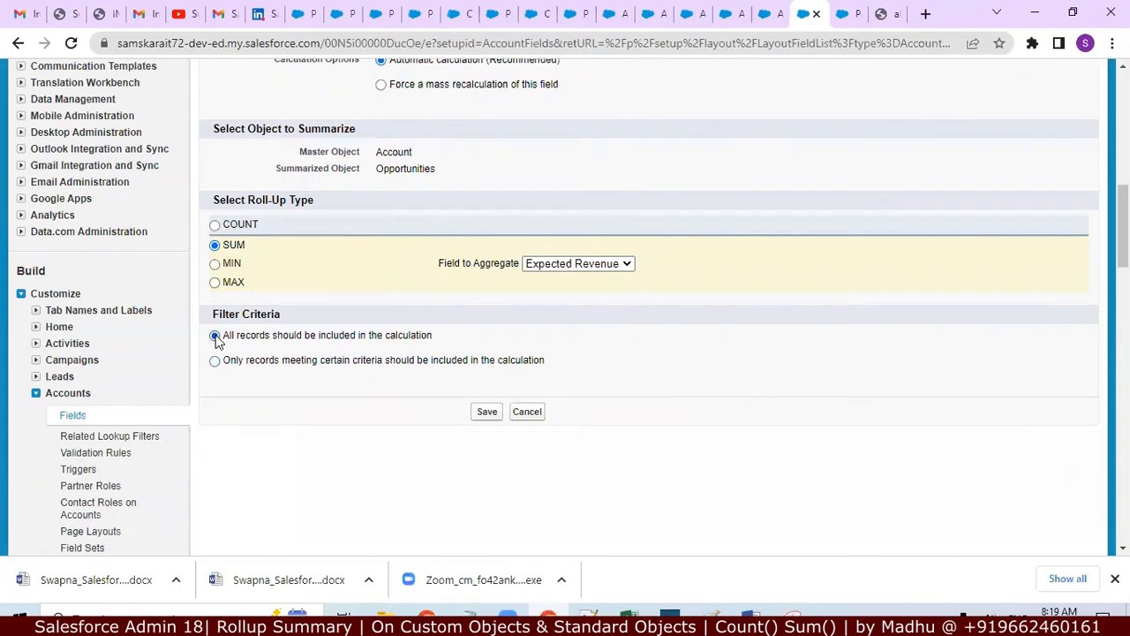
click(487, 417)
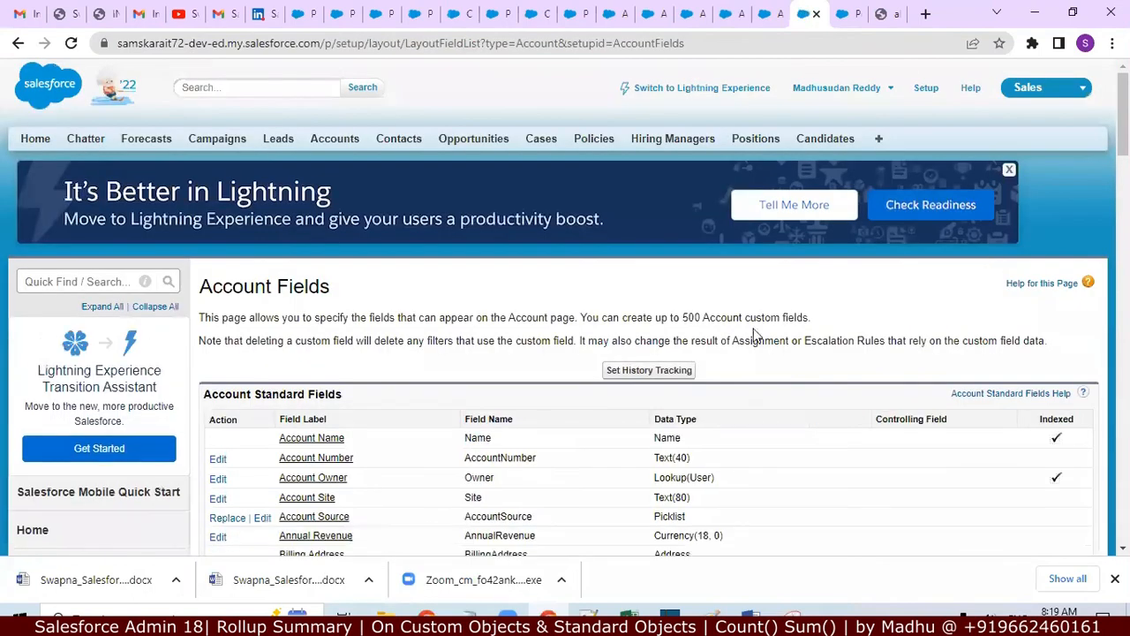
Reopen the Burlington Textiles Corp of America account and compare its Total Revenue with its related opportunity's amount
click(331, 145)
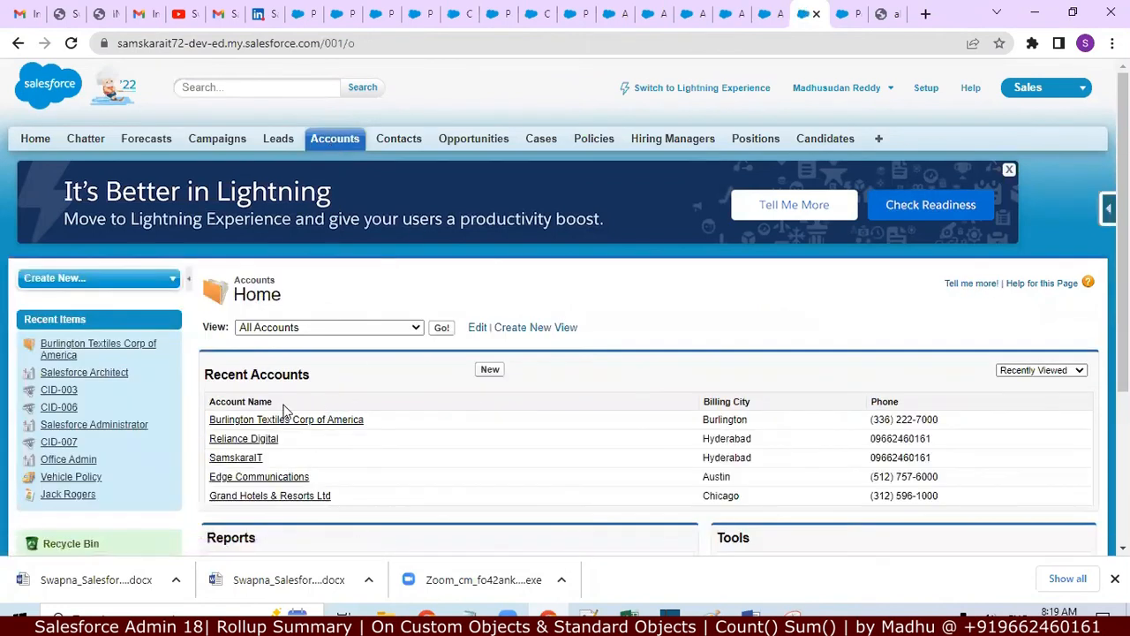
click(275, 421)
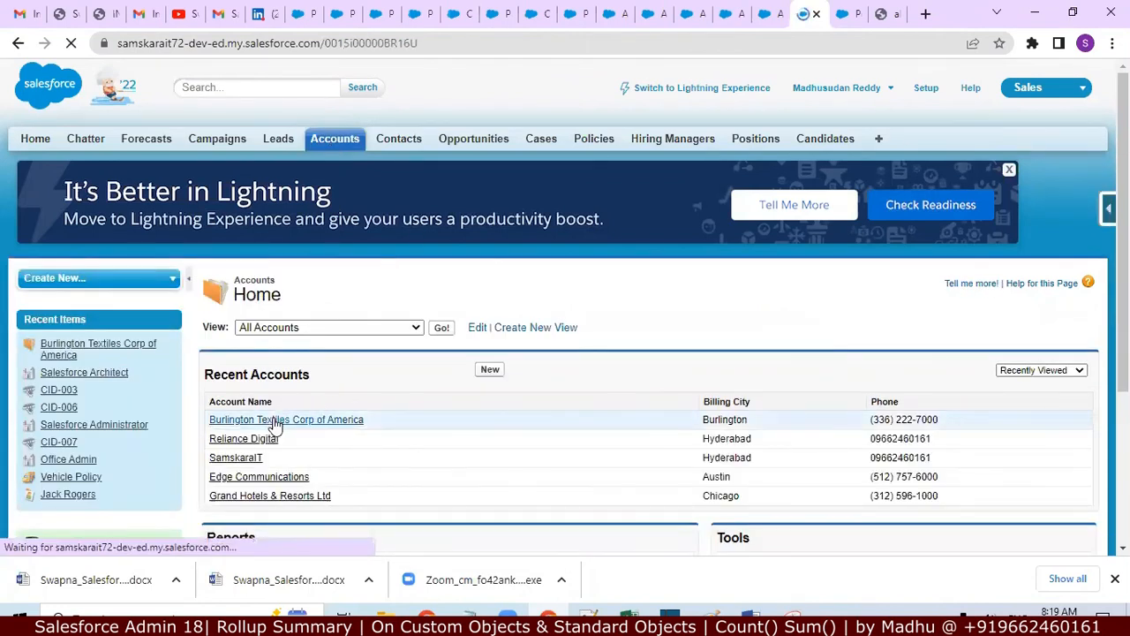
drag(1123, 176, 1123, 254)
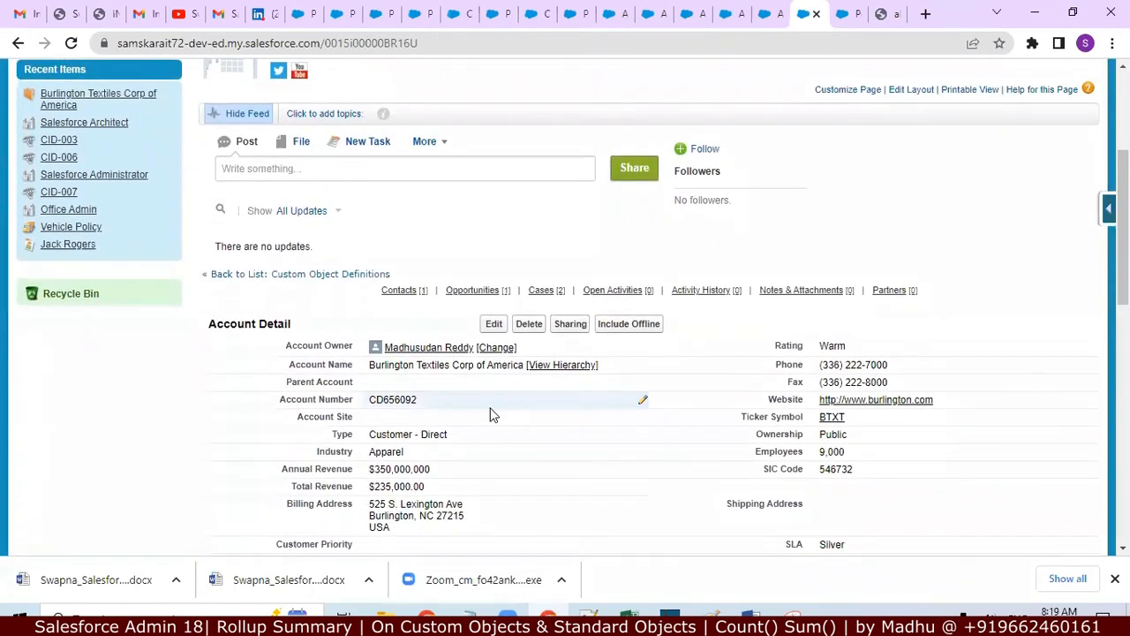
drag(372, 485, 433, 489)
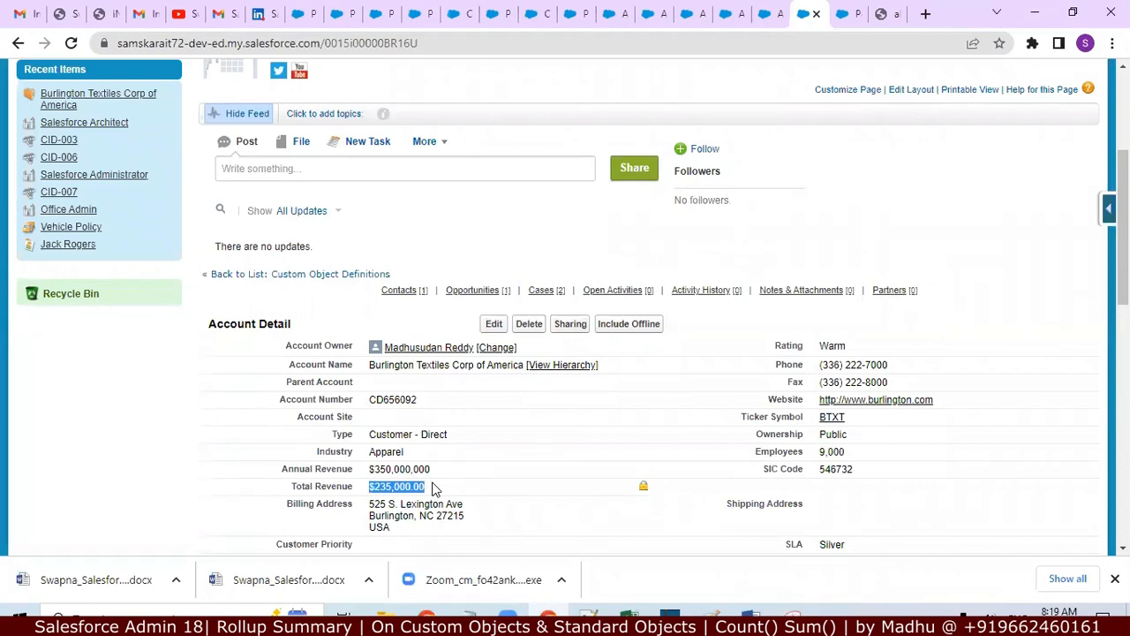
drag(1123, 221, 1123, 323)
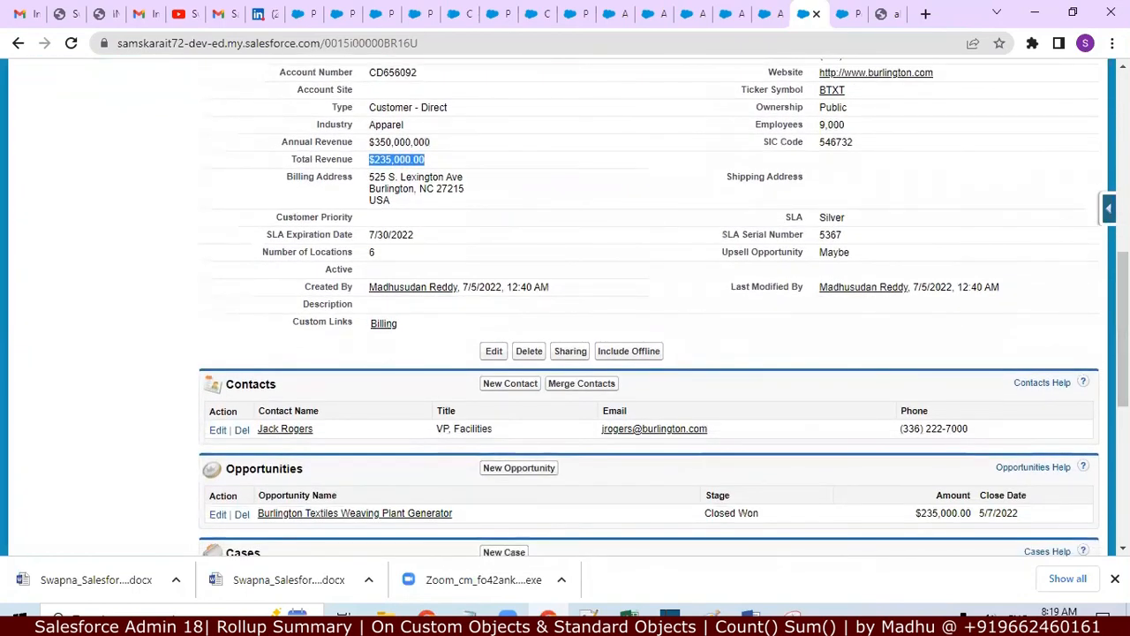
drag(1123, 296, 1032, 108)
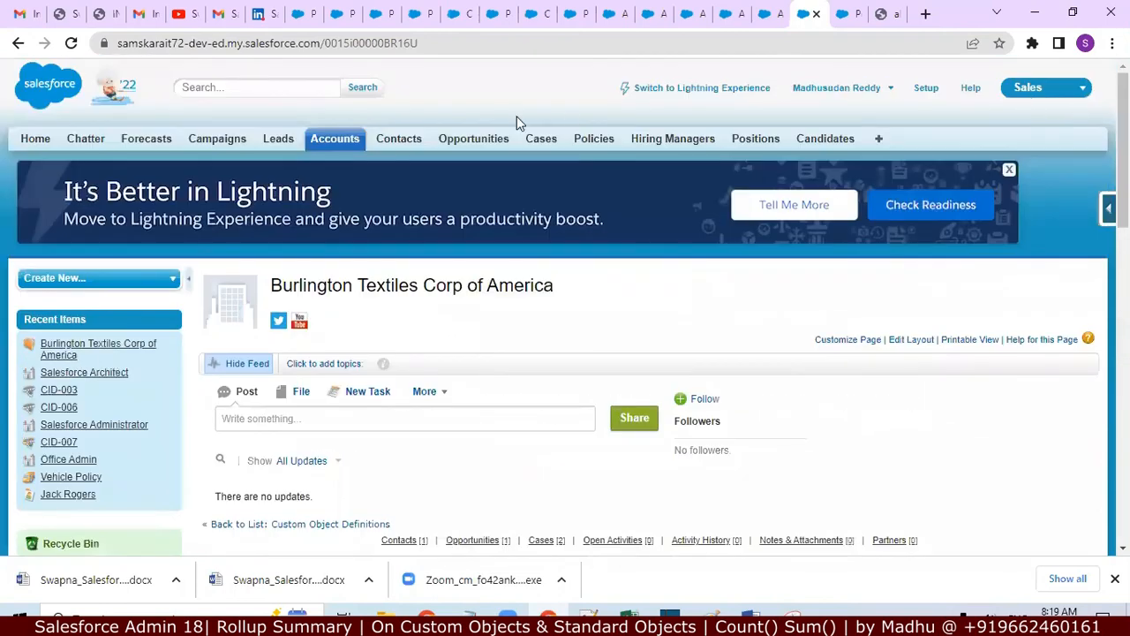
Open the Burlington Textiles Weaving Plant Generator opportunity and examine its Expected Revenue
click(485, 148)
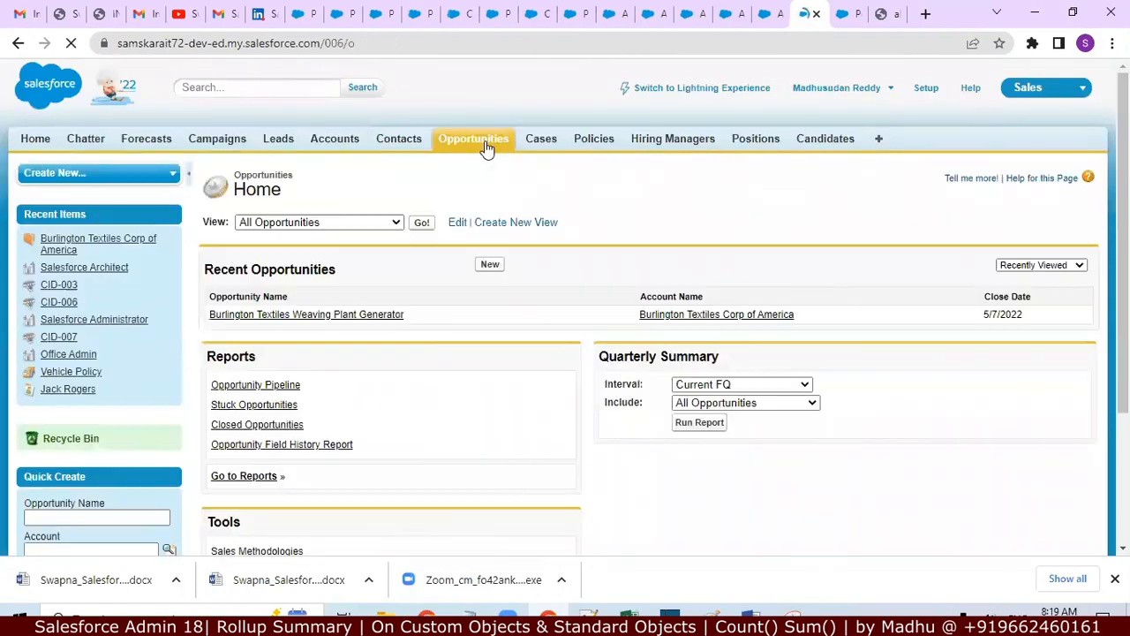
click(334, 316)
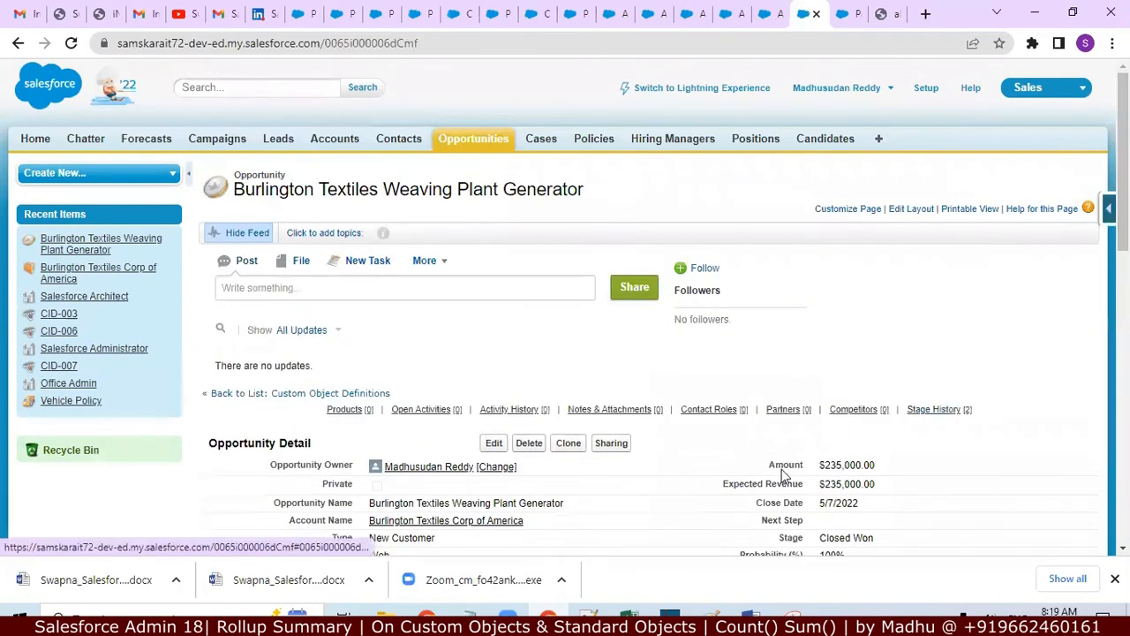
drag(724, 482, 889, 487)
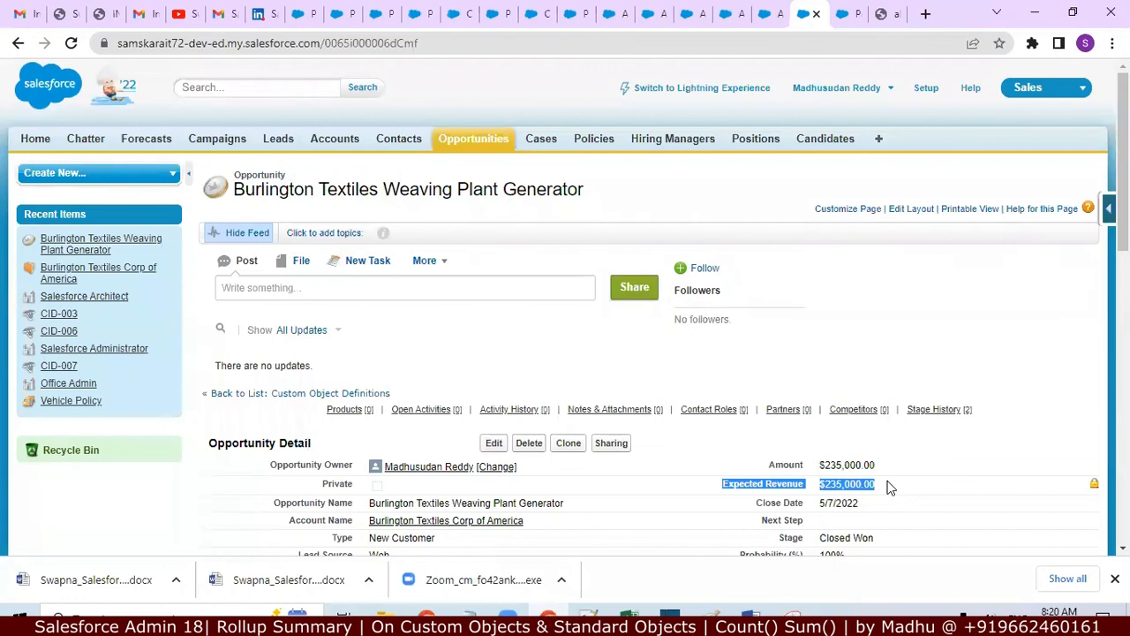
Review the opportunity's remaining details and related lists down to the Expected Revenue entries in Stage History
scroll(1086, 256, down, 2)
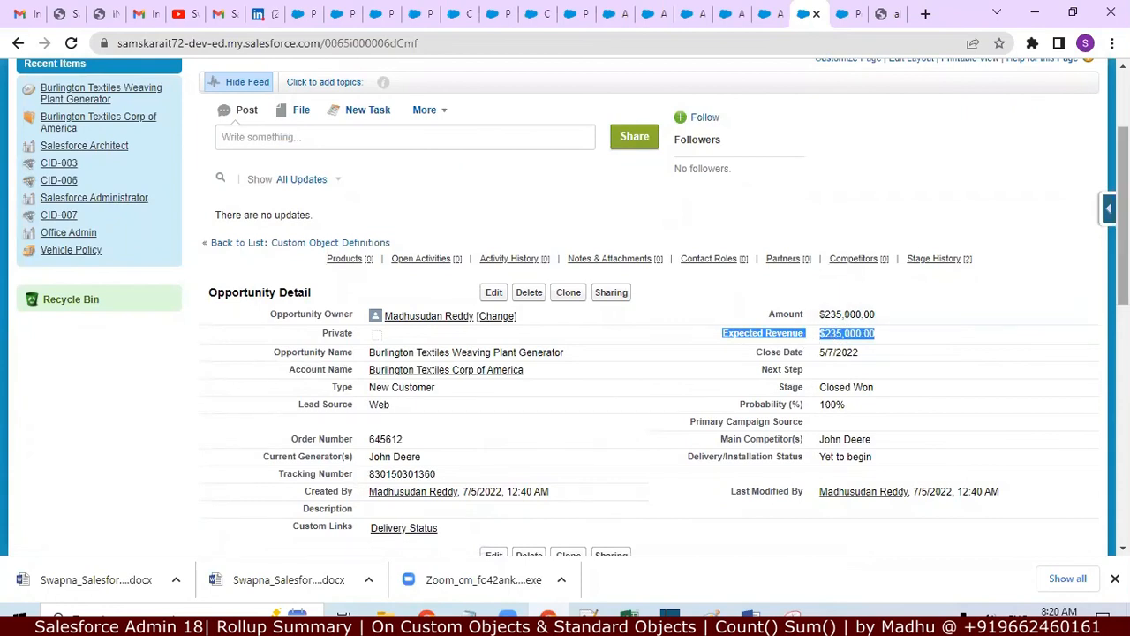
scroll(1091, 338, down, 3)
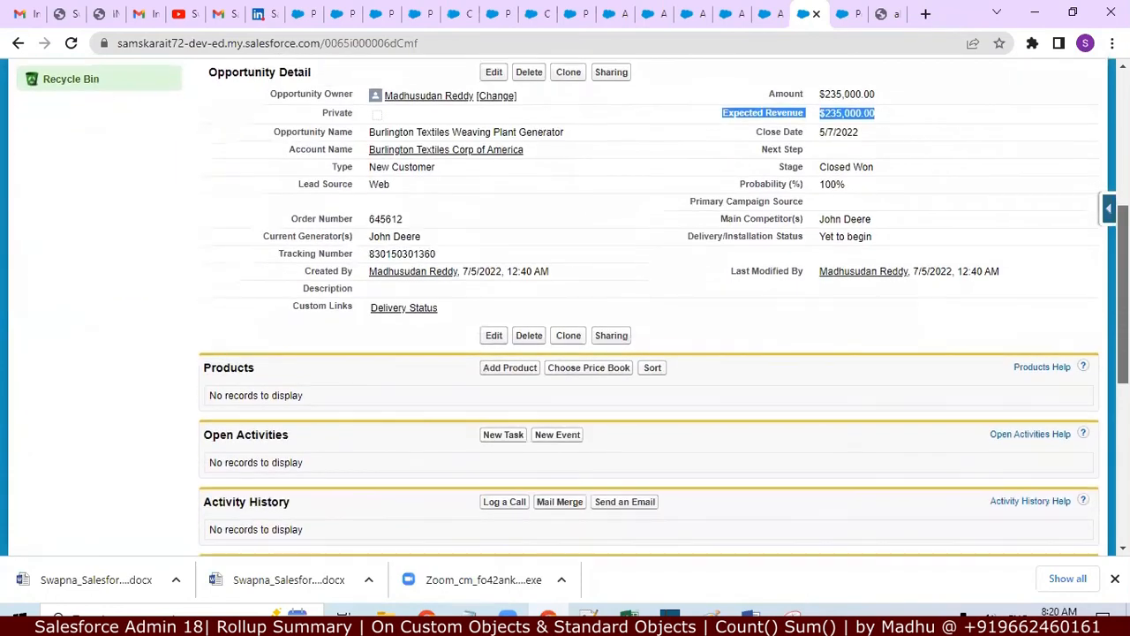
scroll(1091, 338, down, 2)
scroll(1091, 338, down, 1)
scroll(1080, 363, down, 2)
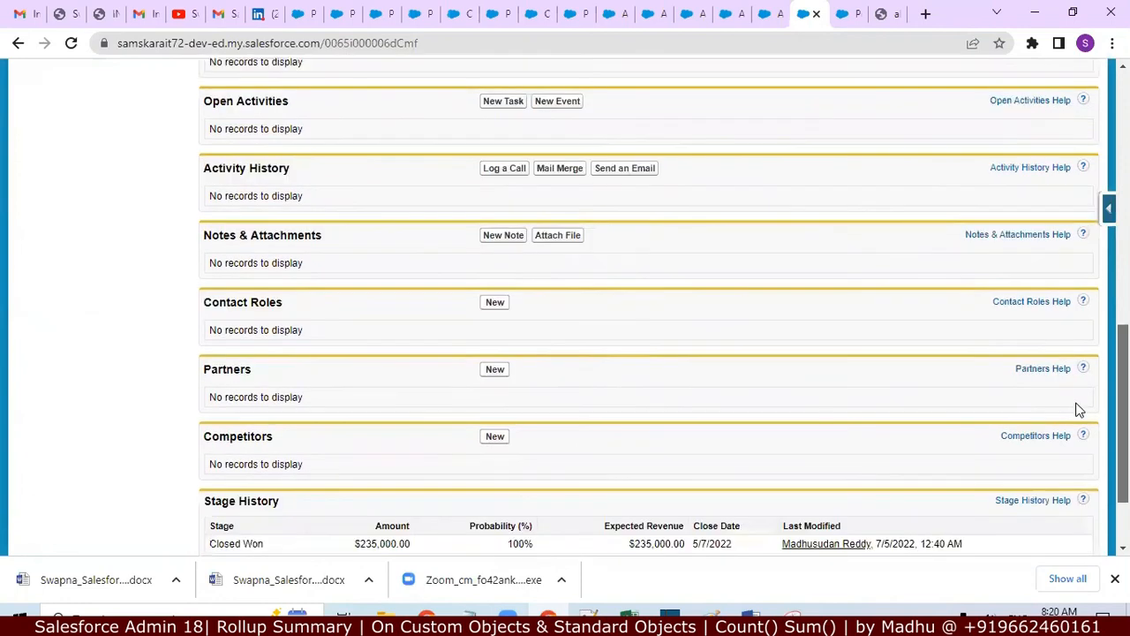
scroll(1073, 431, down, 2)
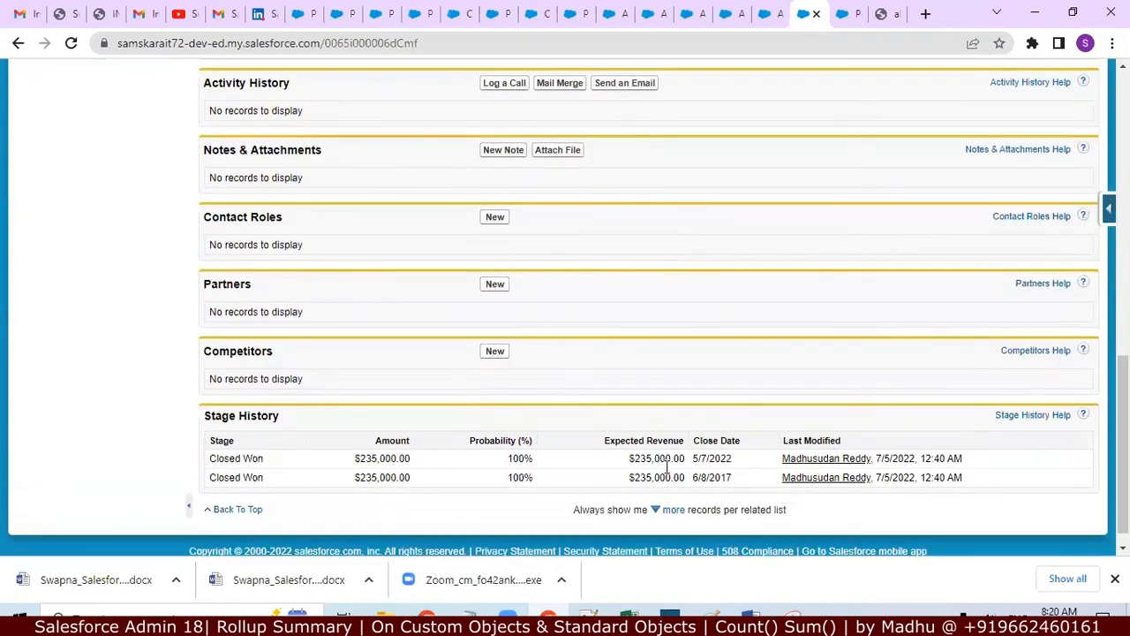